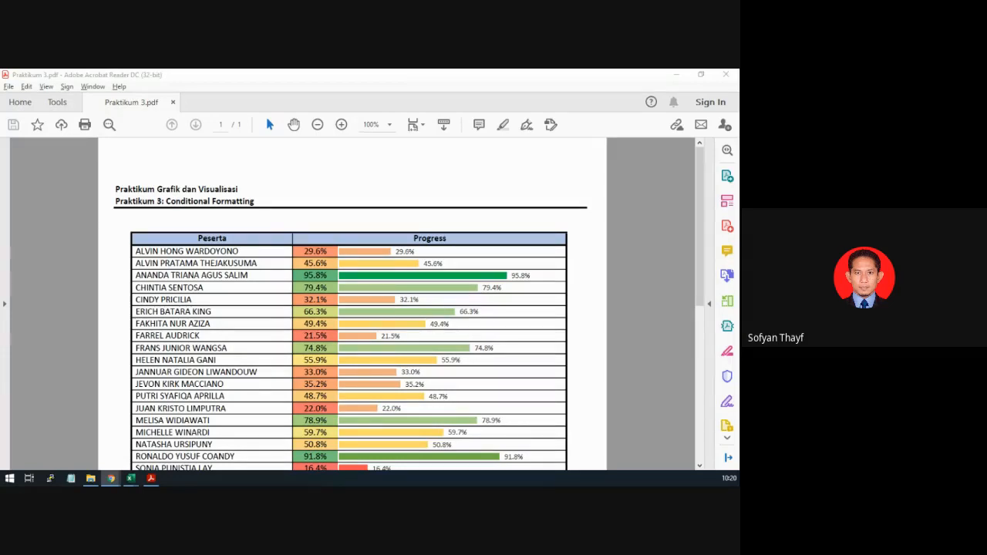
# Examine the participant and progress table, its conditional colours and bars, and the task text in Praktikum 3.pdf
pyautogui.scroll(-1, 528, 356)
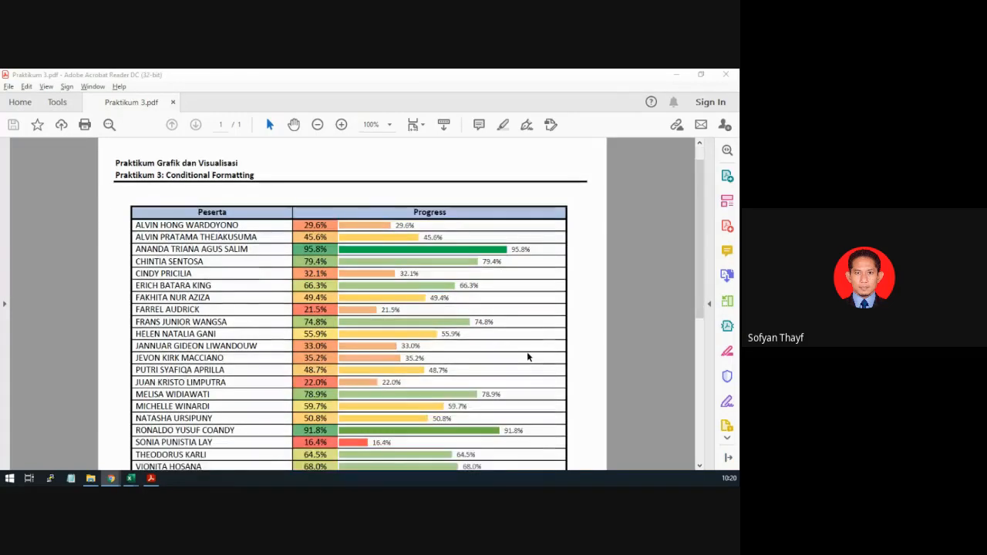
pyautogui.scroll(-1, 528, 358)
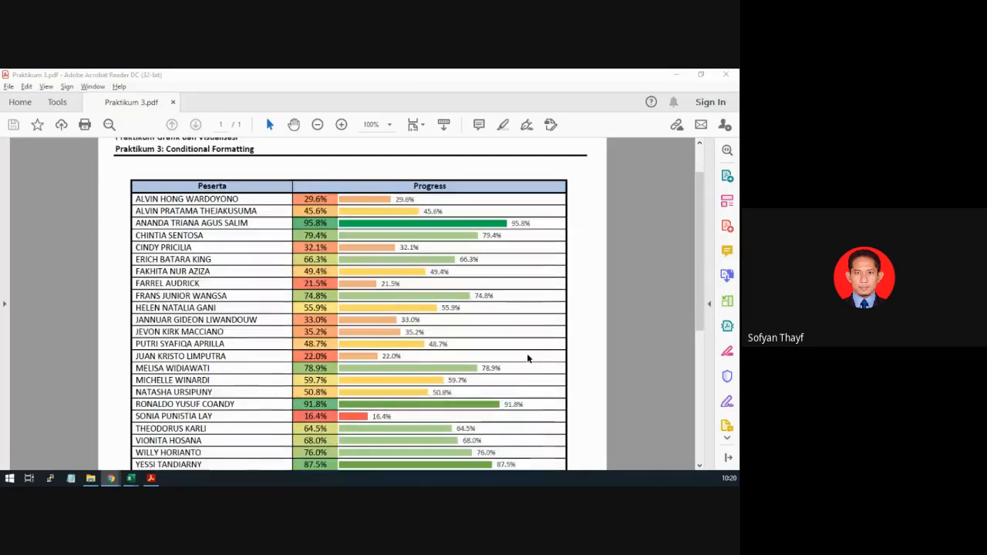
pyautogui.scroll(1, 528, 357)
pyautogui.scroll(-2, 528, 358)
pyautogui.scroll(-2, 527, 358)
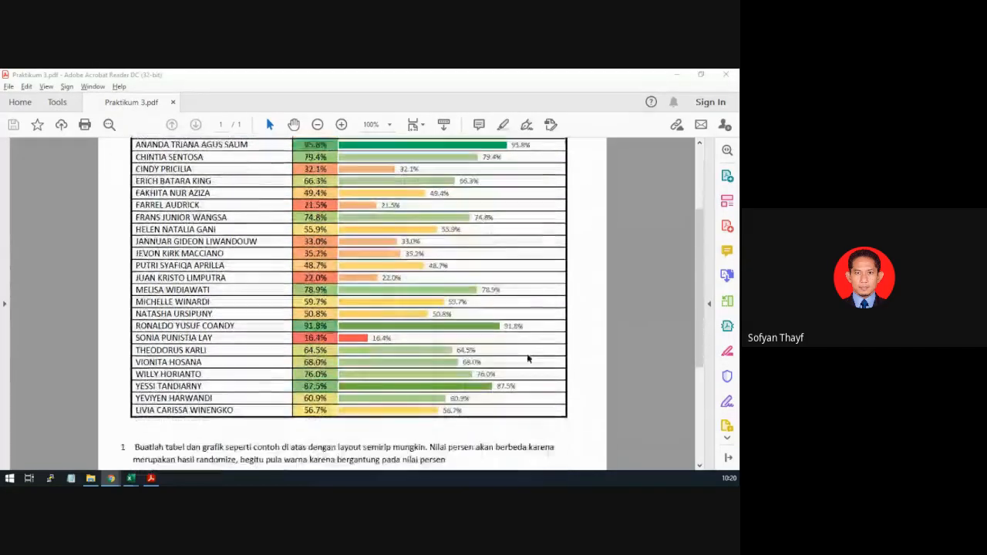
pyautogui.scroll(4, 527, 357)
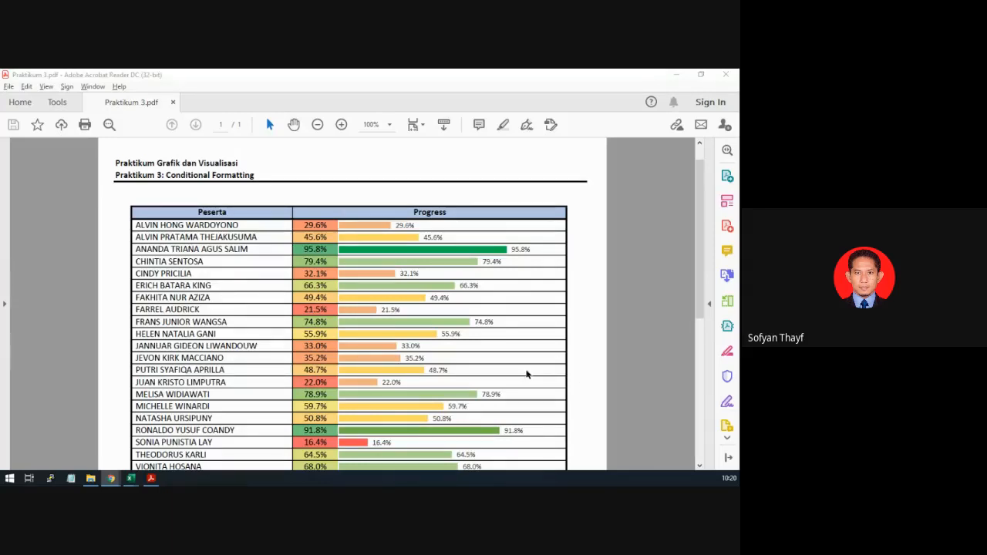
pyautogui.scroll(-1, 584, 240)
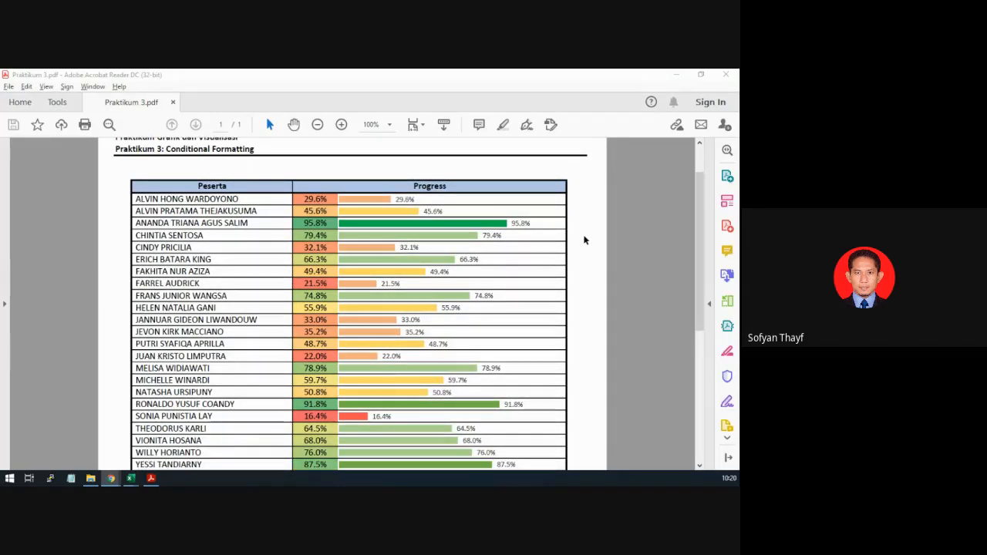
pyautogui.scroll(1, 584, 240)
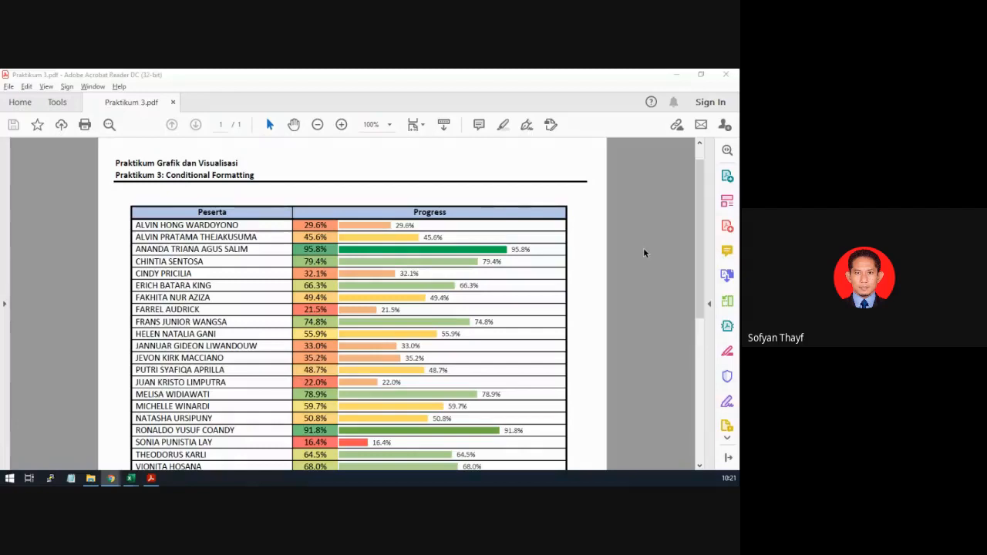
pyautogui.scroll(-2, 644, 252)
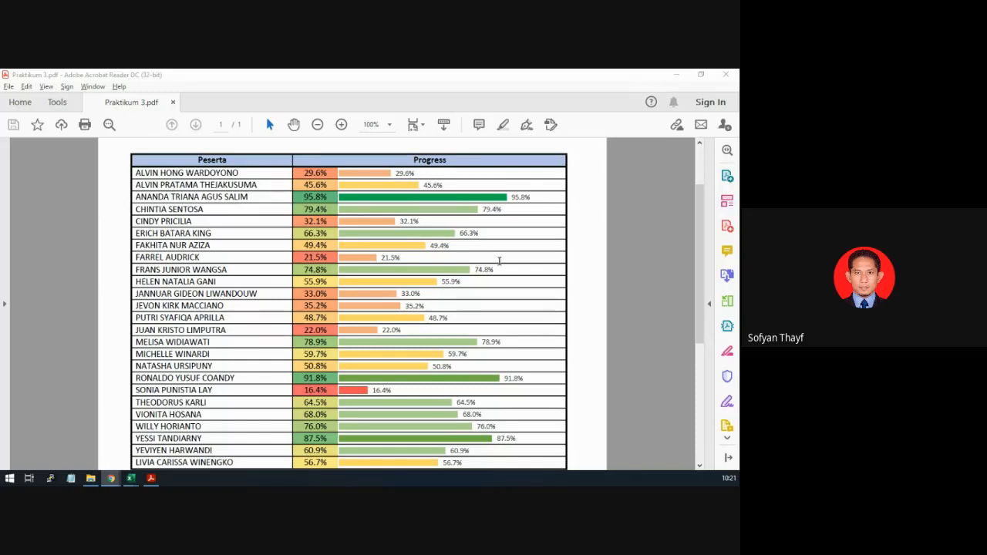
pyautogui.scroll(2, 384, 225)
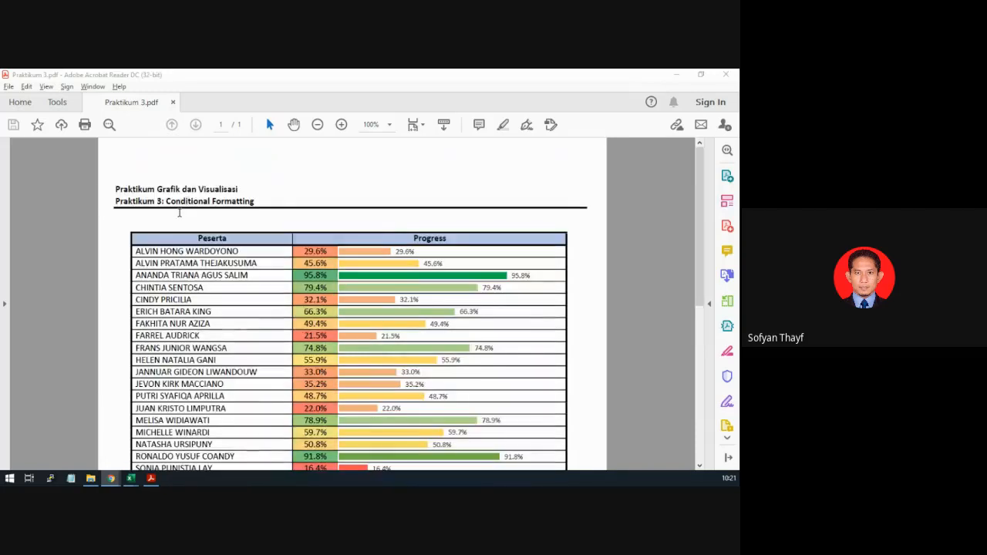
pyautogui.scroll(-1, 541, 323)
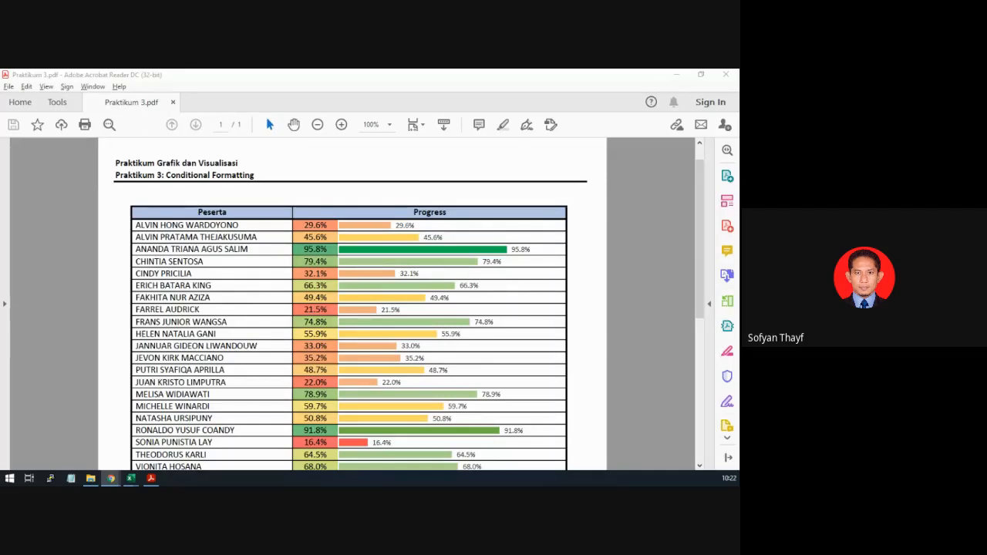
# Compare the participant list in the Excel workbook Book1 with the reference table in Praktikum 3.pdf
pyautogui.hotkey('alt', 'Tab')
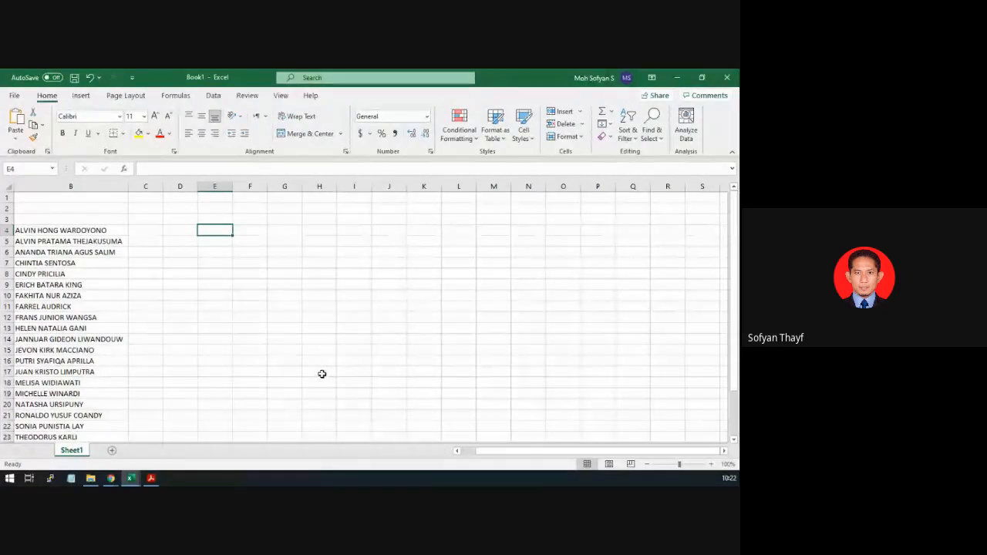
pyautogui.scroll(-1, 322, 374)
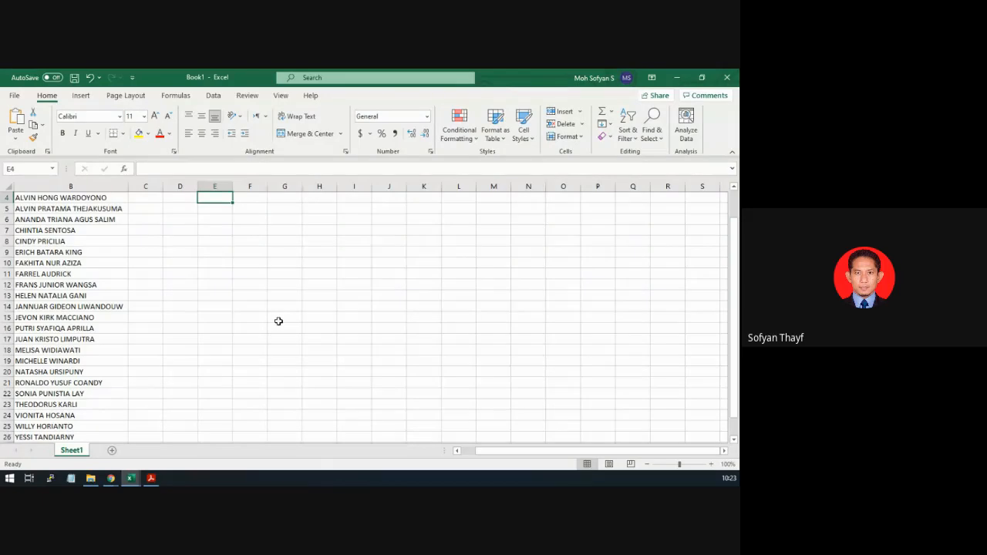
pyautogui.hotkey('alt', 'Tab')
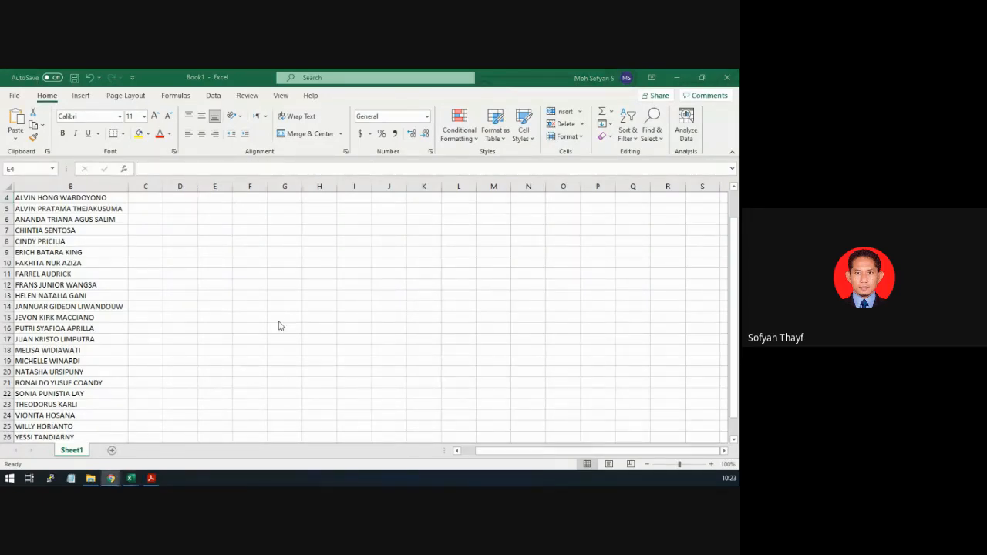
pyautogui.hotkey('alt', 'Tab')
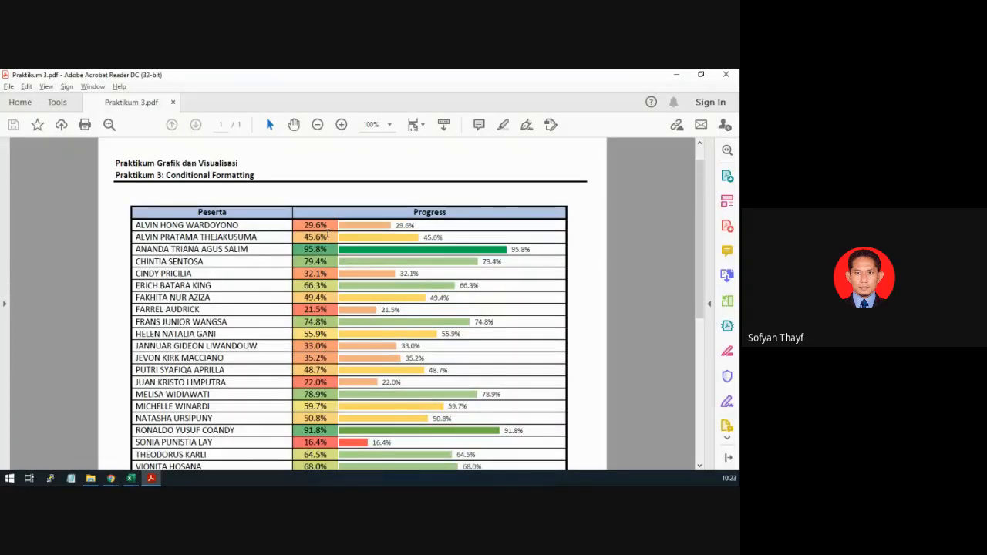
pyautogui.scroll(-1, 328, 235)
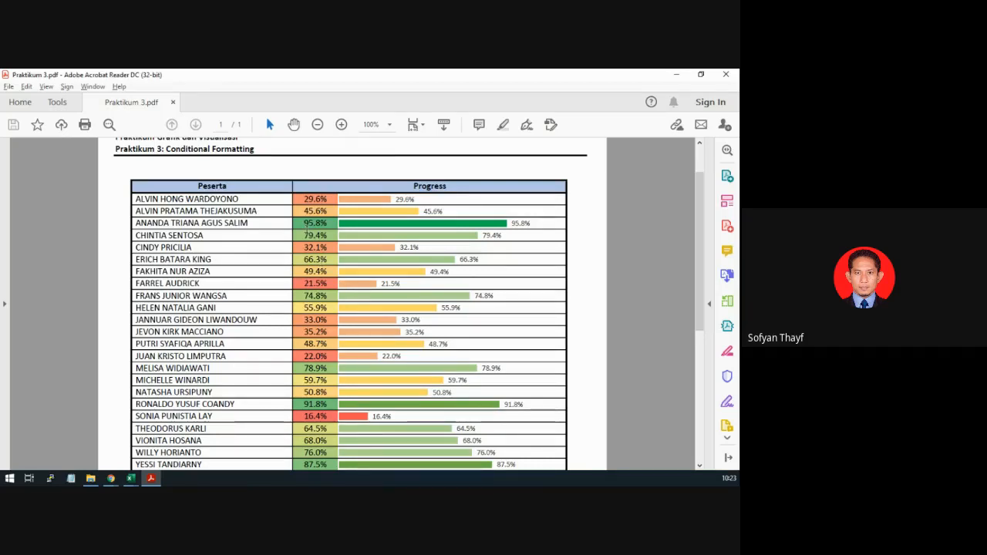
pyautogui.scroll(-1, 307, 228)
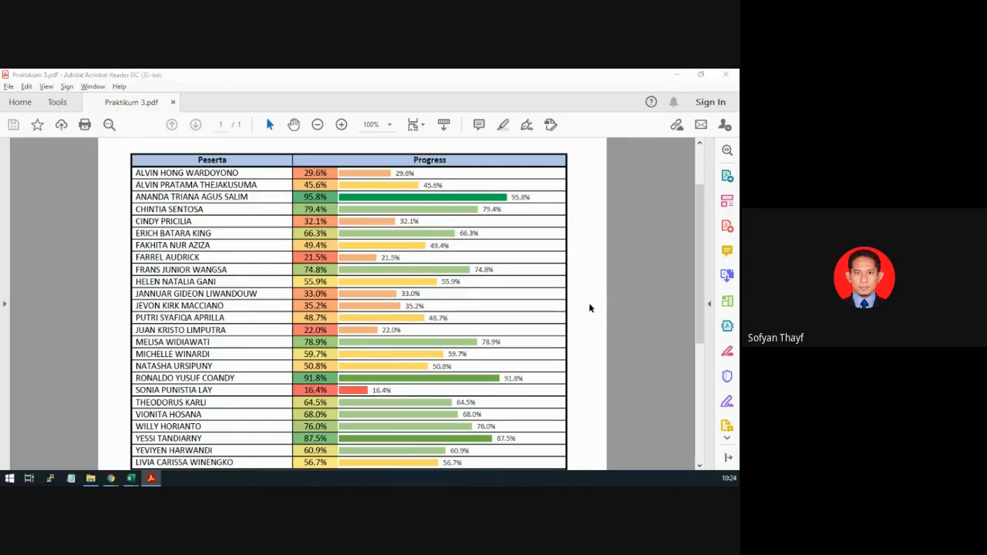
# Switch to the Excel workbook and select cell C4 beside the first participant
pyautogui.hotkey('alt', 'Tab')
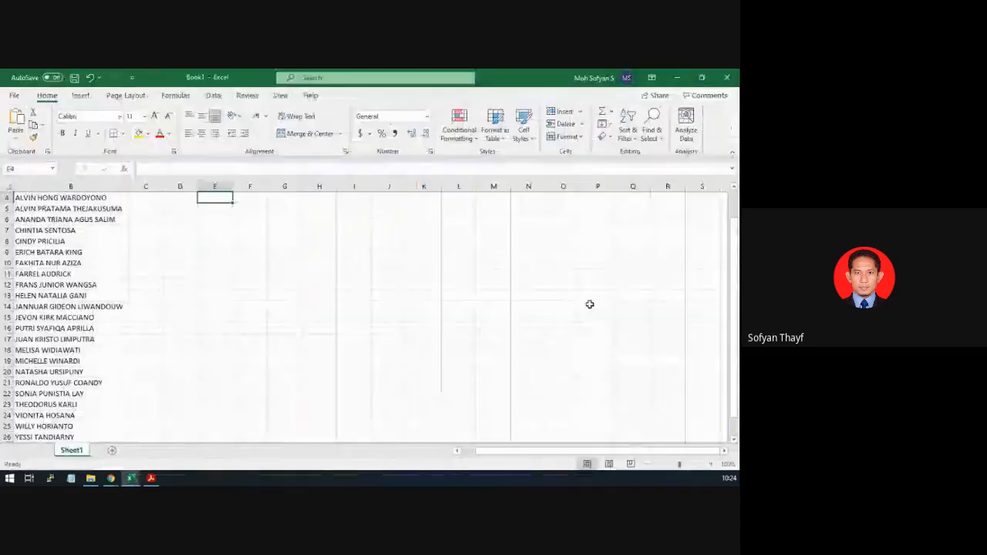
pyautogui.click(158, 198)
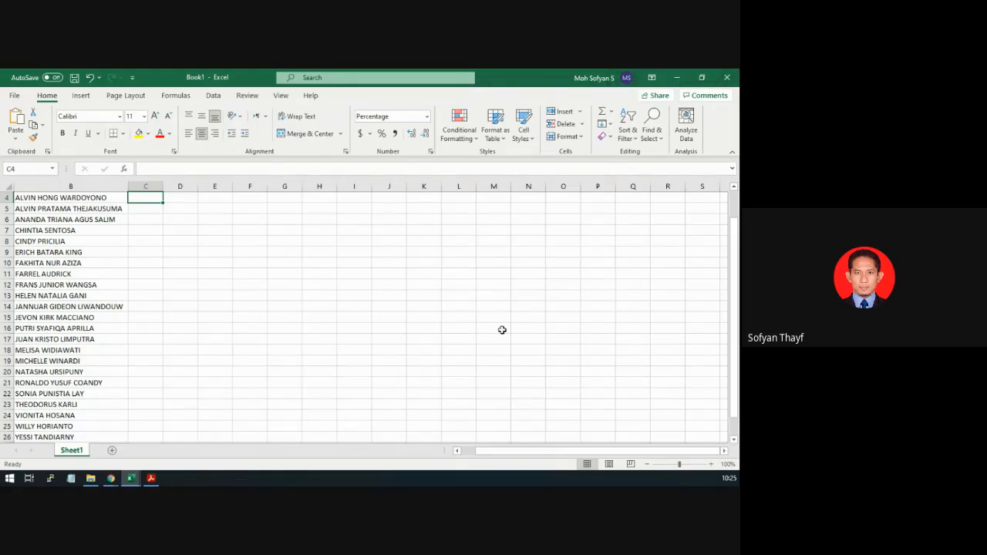
pyautogui.write('=r')
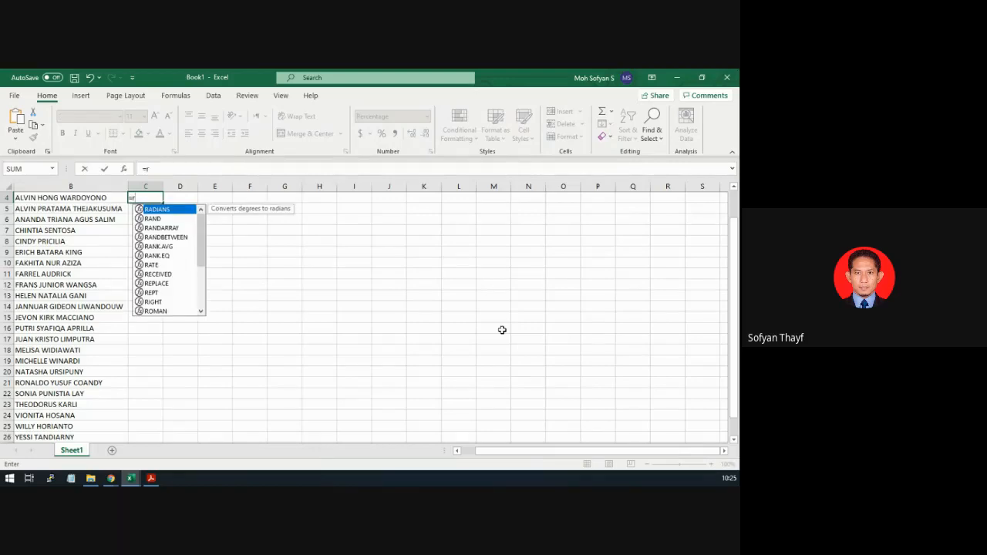
pyautogui.press('Down')
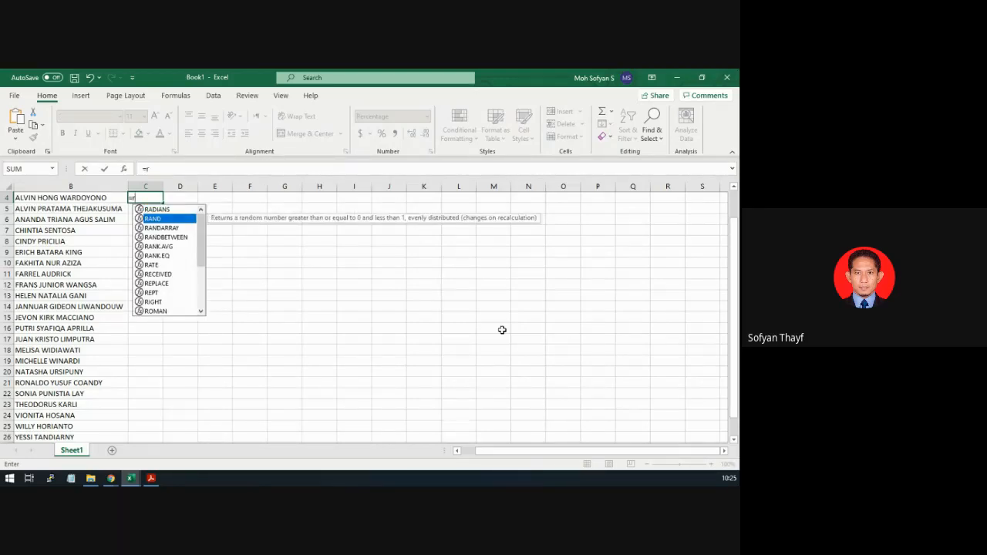
pyautogui.press('Escape')
pyautogui.press('Escape')
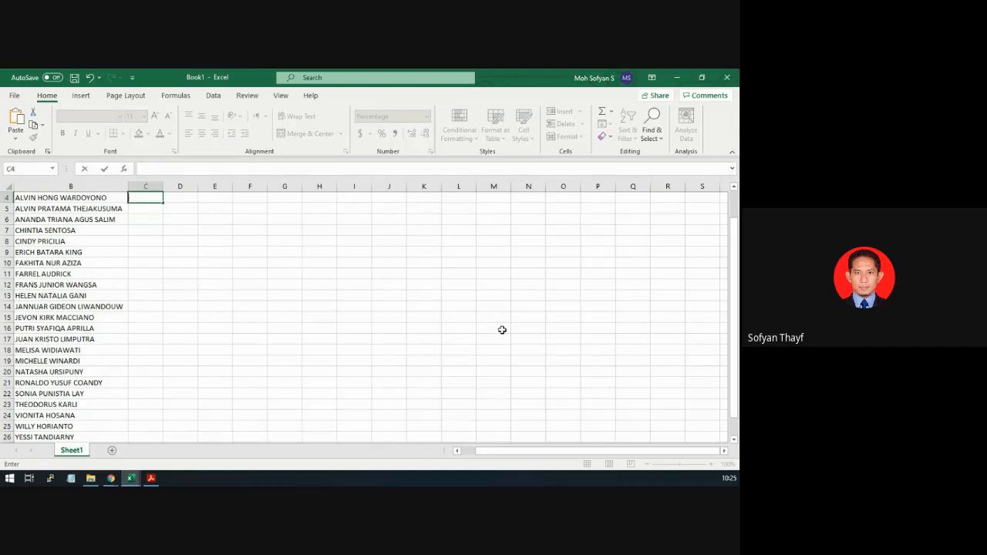
# Enter the formula =RAND() in cell C4 for the first participant's progress value
pyautogui.write('=ra')
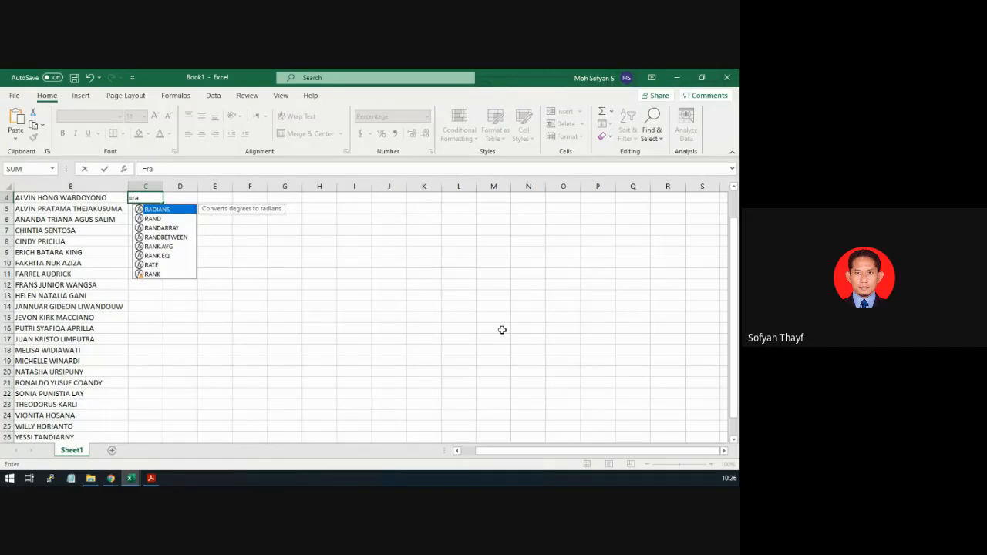
pyautogui.press('Down')
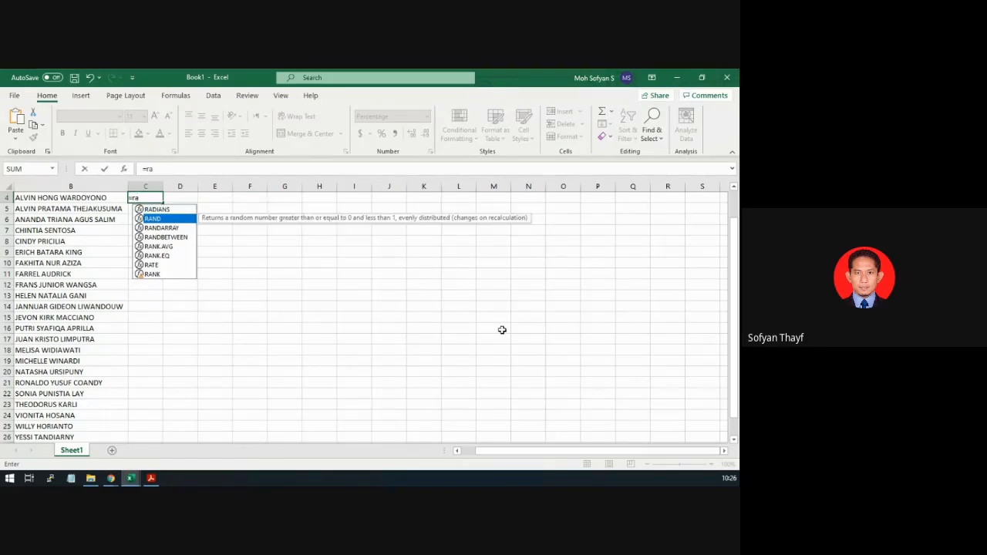
pyautogui.press('Tab')
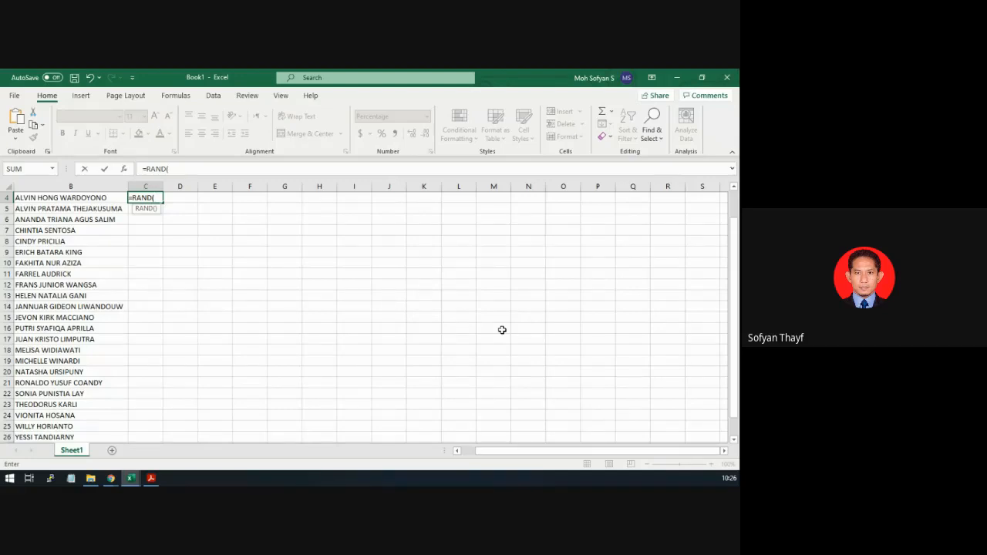
pyautogui.press('Return')
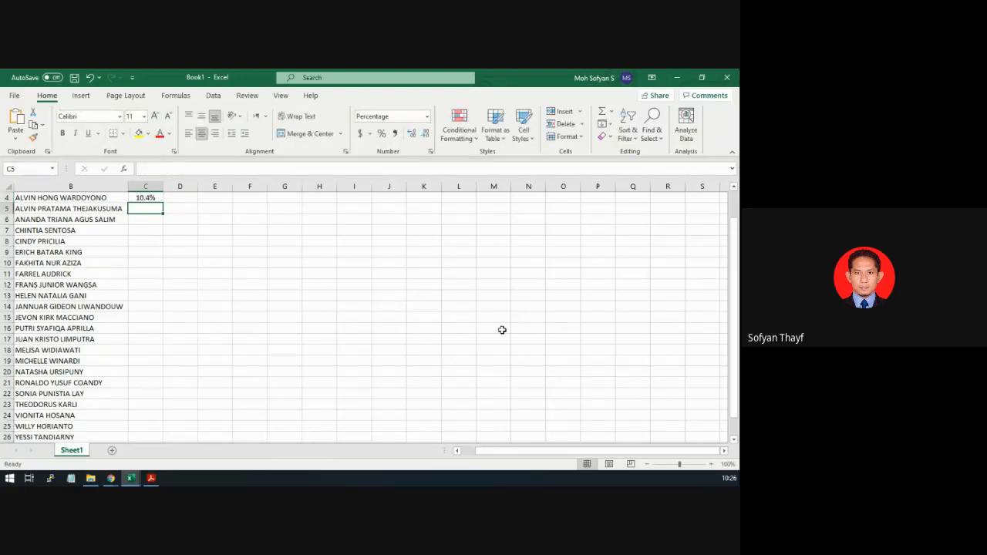
# Set the number format of cell C4 to General
pyautogui.click(154, 199)
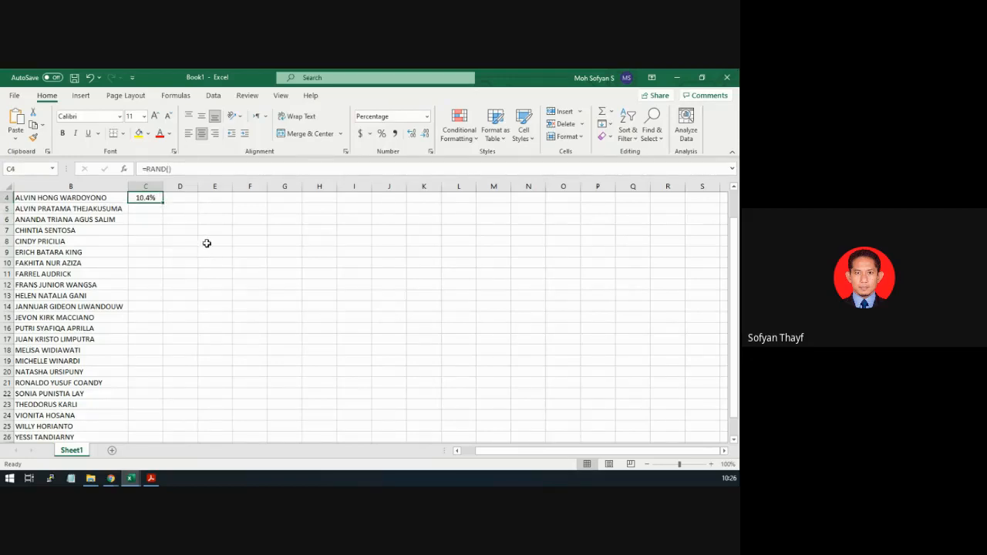
pyautogui.click(385, 116)
pyautogui.click(427, 117)
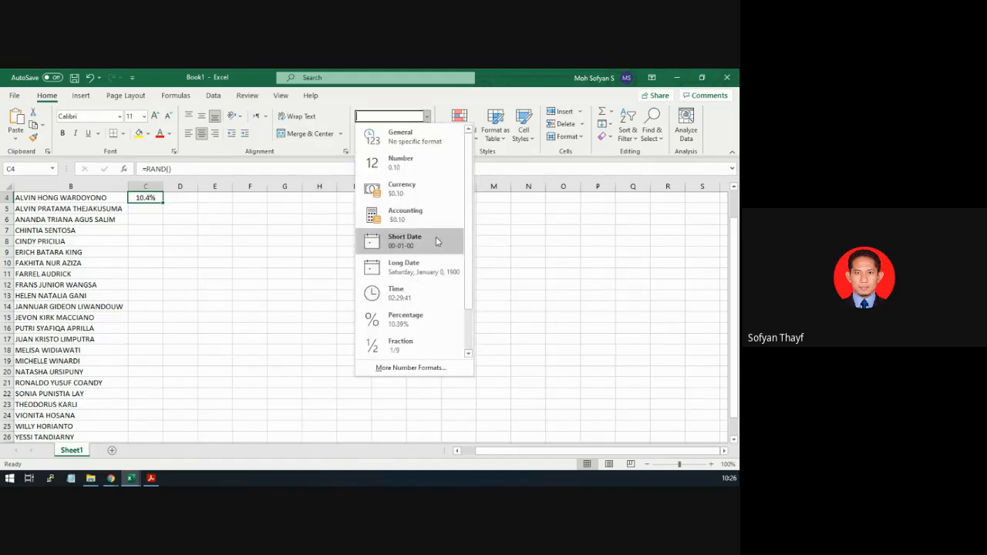
pyautogui.click(404, 136)
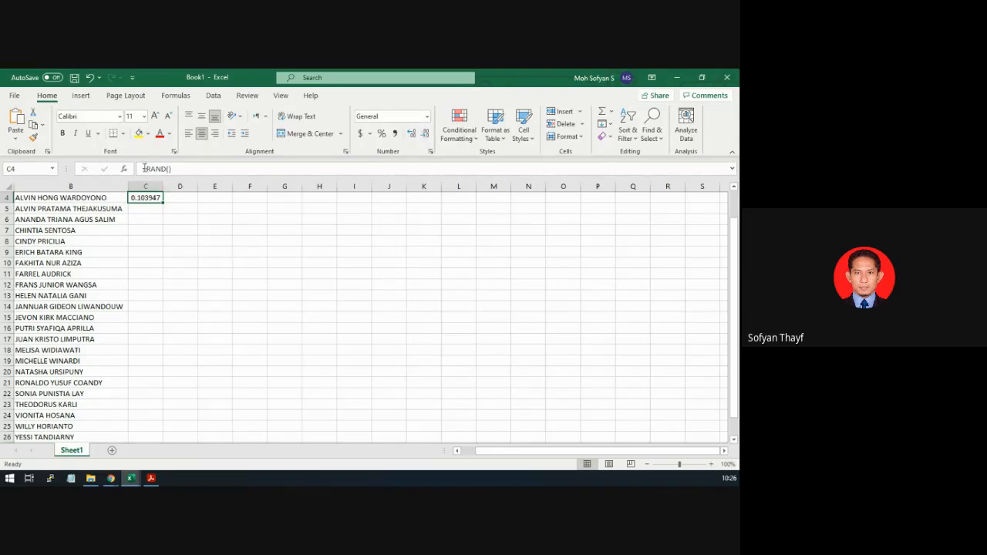
pyautogui.moveTo(149, 168); pyautogui.dragTo(176, 169)
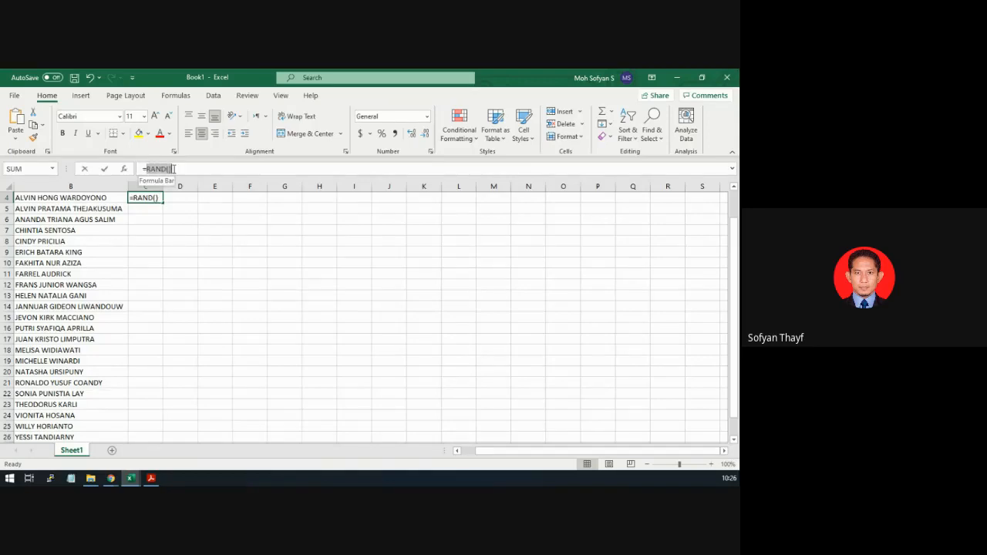
pyautogui.click(177, 200)
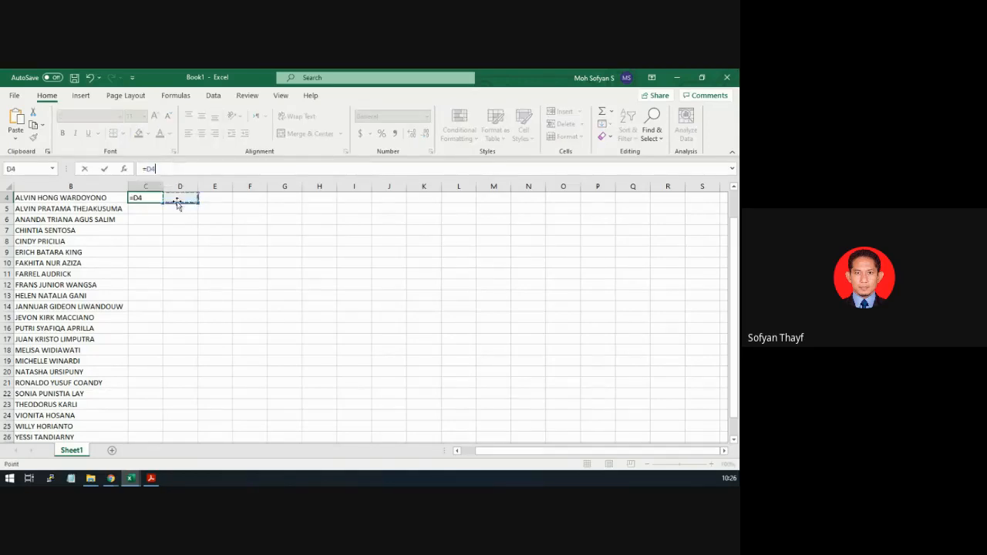
pyautogui.press('Escape')
pyautogui.click(152, 217)
pyautogui.click(149, 201)
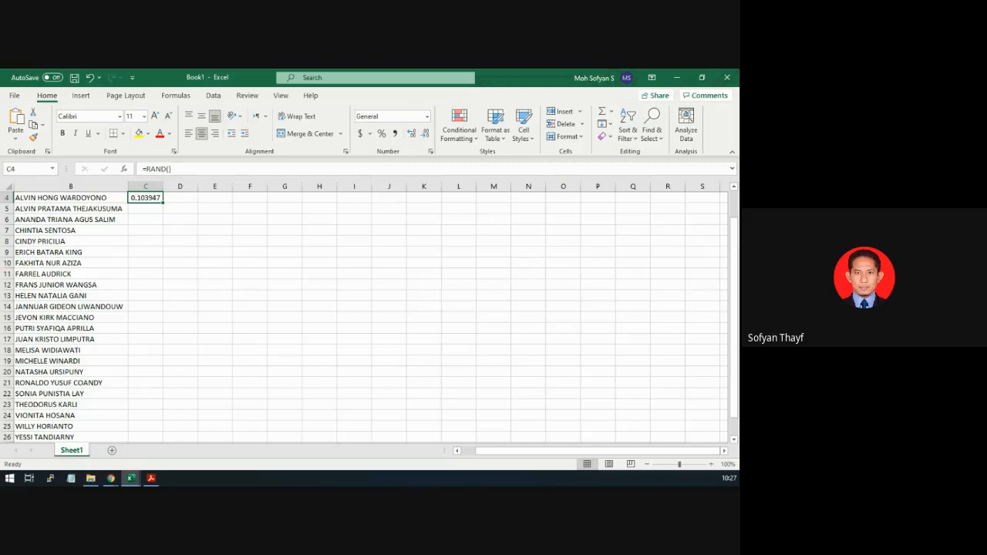
# Fill the RAND formula from C4 down column C for all listed participants
pyautogui.hotkey('alt', 'Tab')
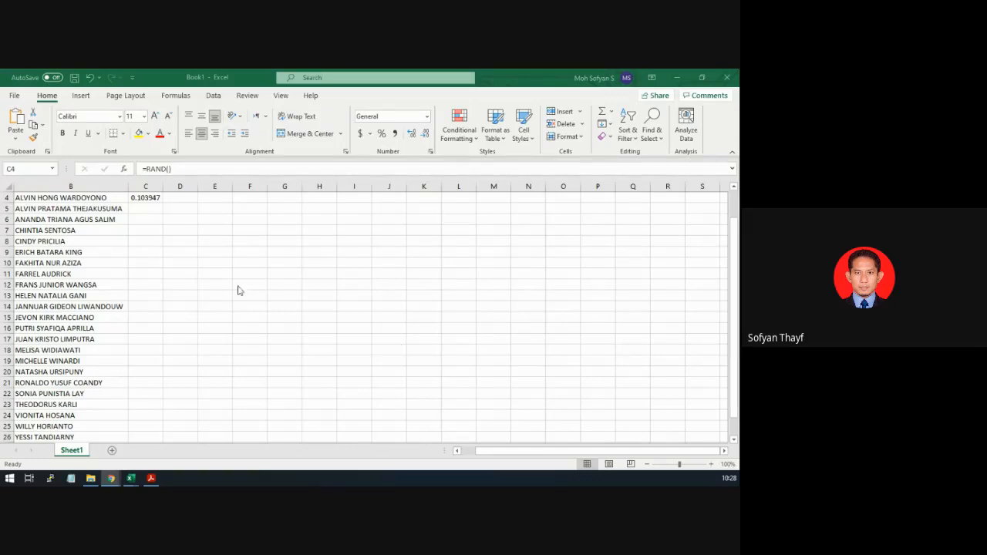
pyautogui.click(143, 200)
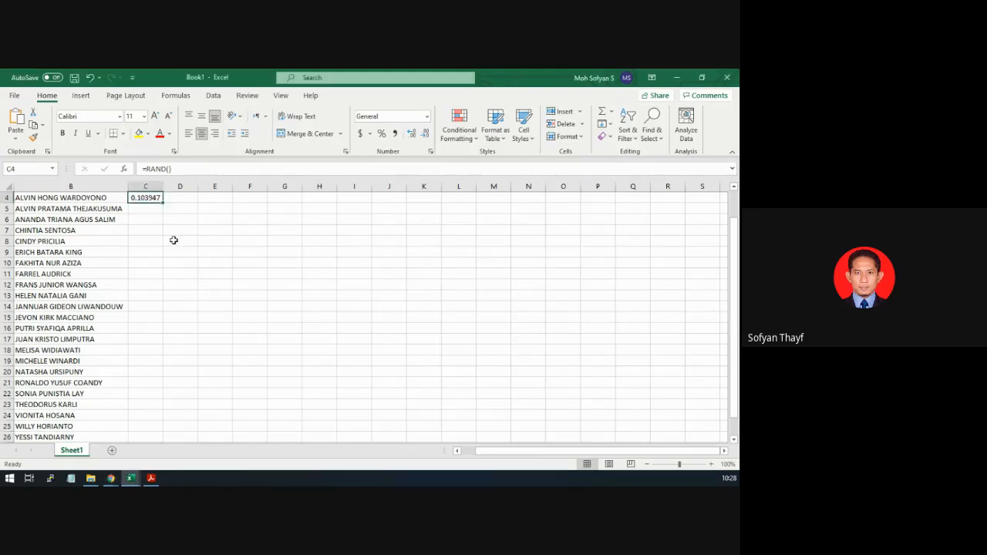
pyautogui.doubleClick(162, 202)
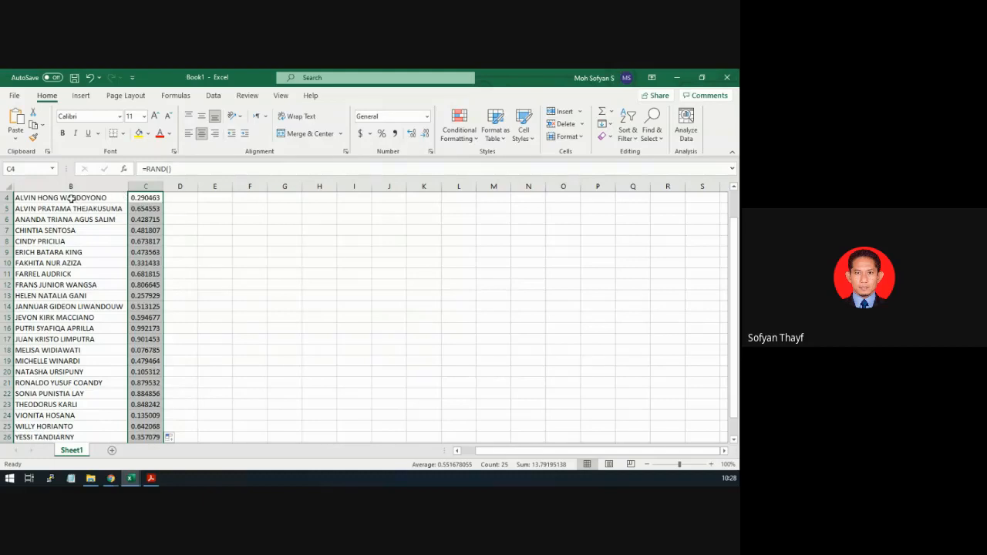
pyautogui.click(149, 197)
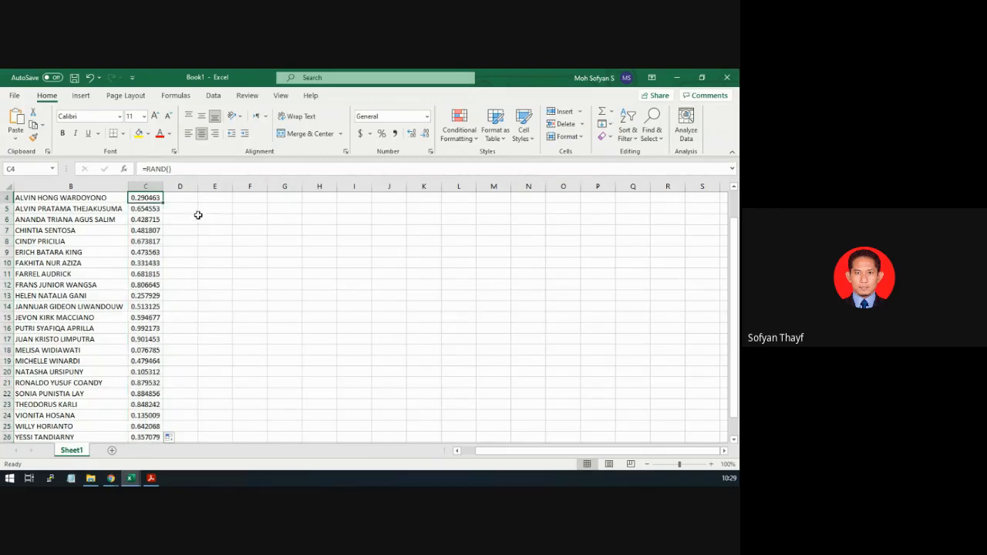
pyautogui.click(185, 209)
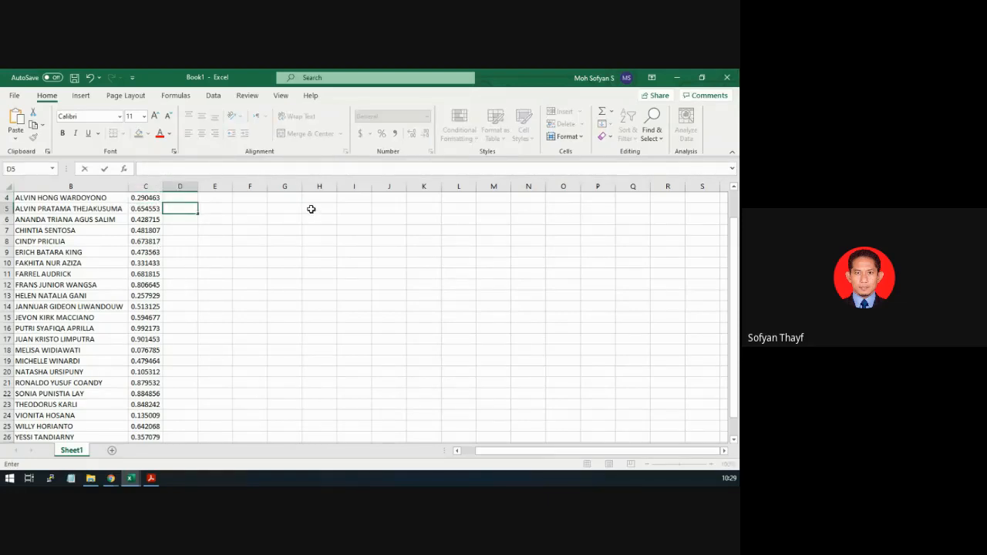
# Recalculate the random progress values in column C by confirming and clearing the empty cell D5
pyautogui.press('Return')
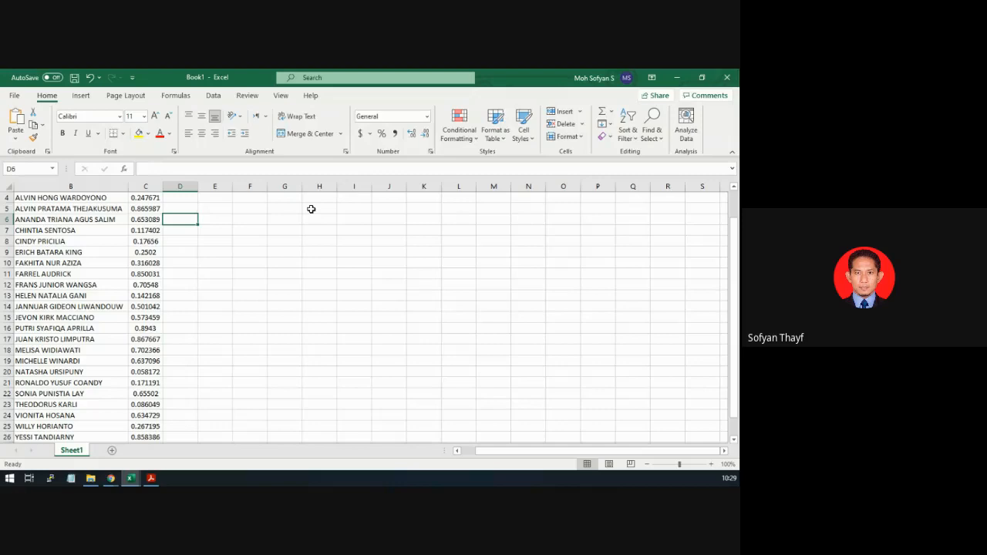
pyautogui.press('Up')
pyautogui.press('Delete')
pyautogui.press('Delete')
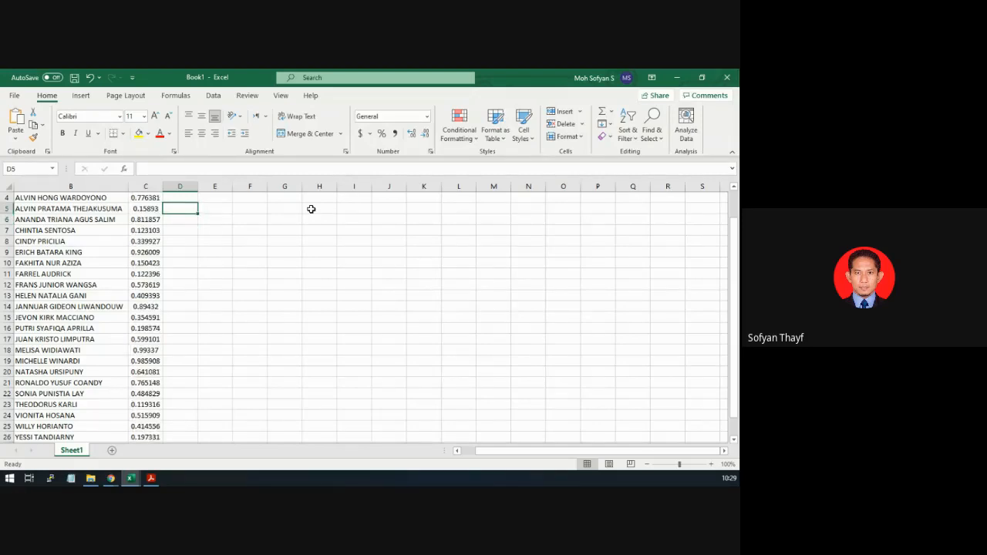
pyautogui.press('Left')
pyautogui.press('Right')
pyautogui.hotkey('alt', 'Tab')
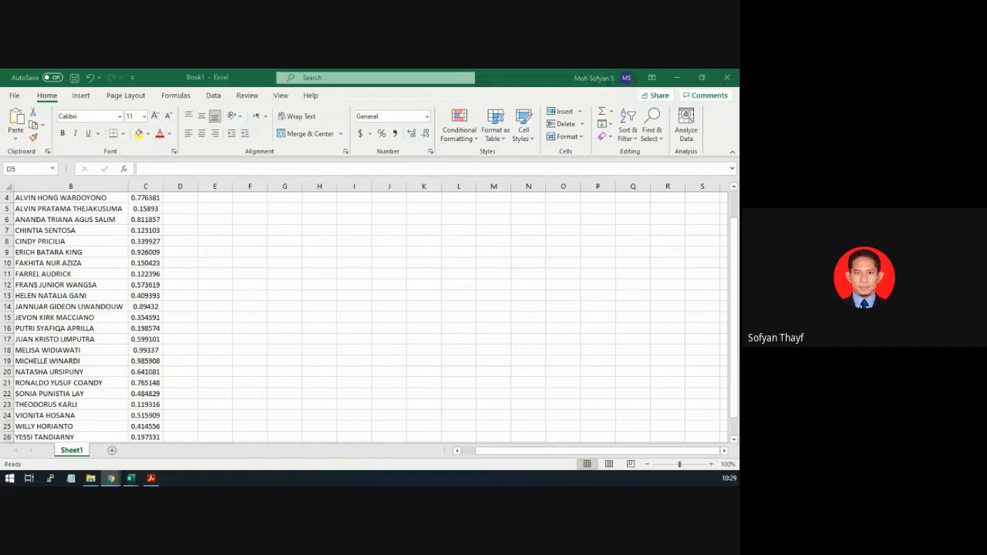
pyautogui.hotkey('alt', 'Tab')
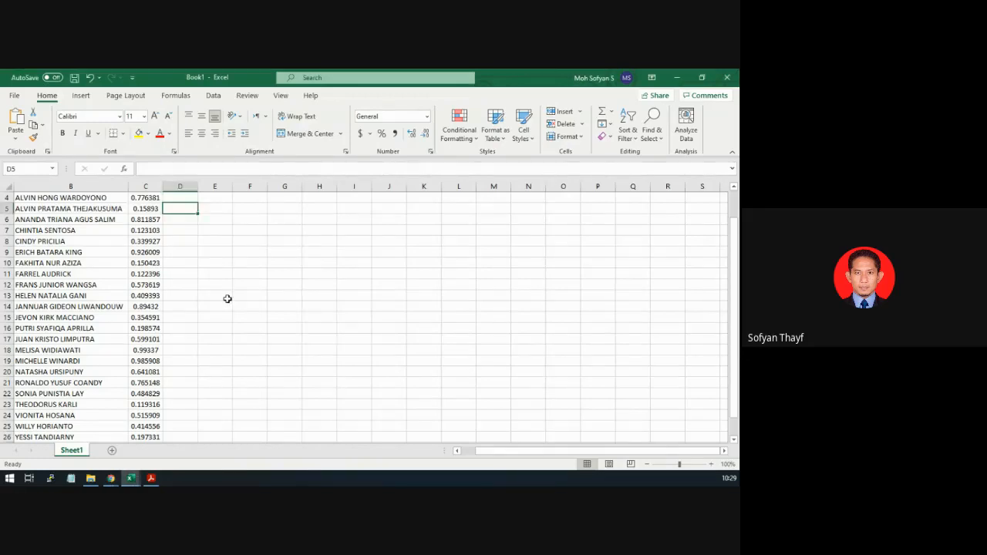
pyautogui.click(149, 210)
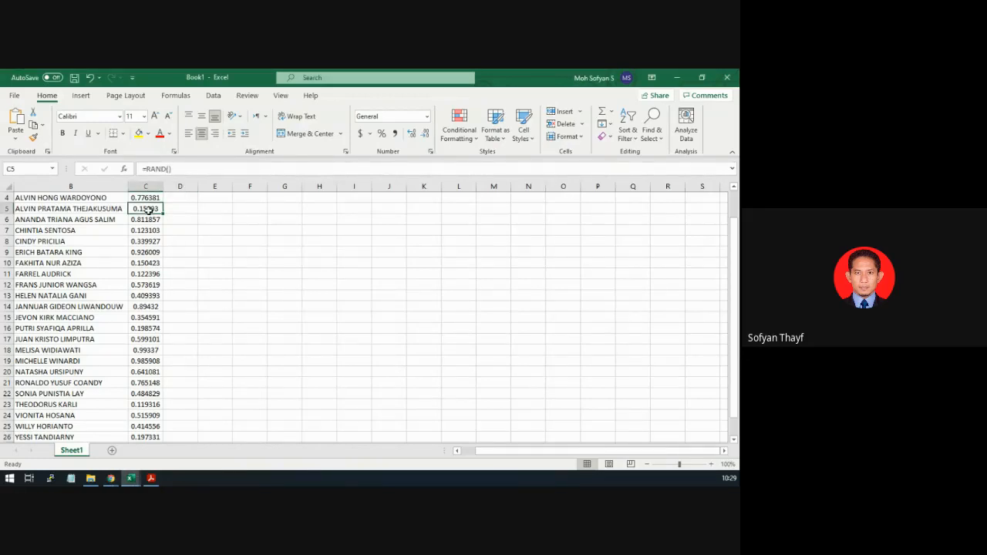
pyautogui.hotkey('alt', 'Tab')
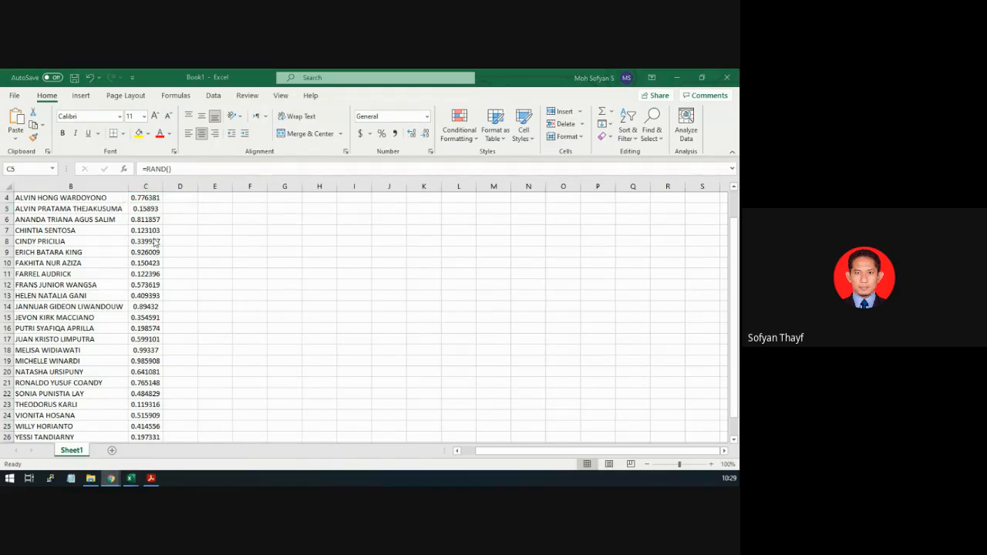
pyautogui.click(143, 206)
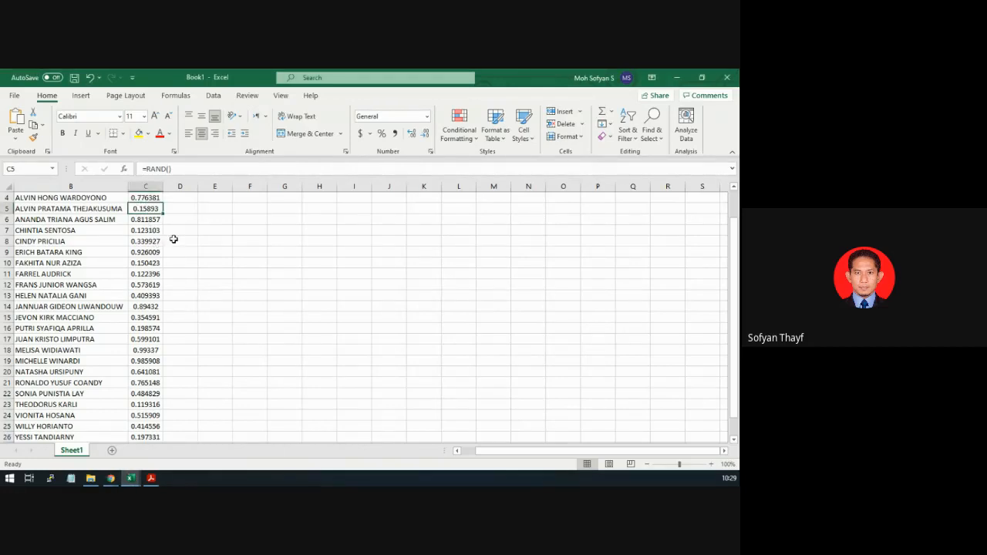
# Copy the RAND results in C4:C28 and paste them over the same range as values only
pyautogui.click(145, 198)
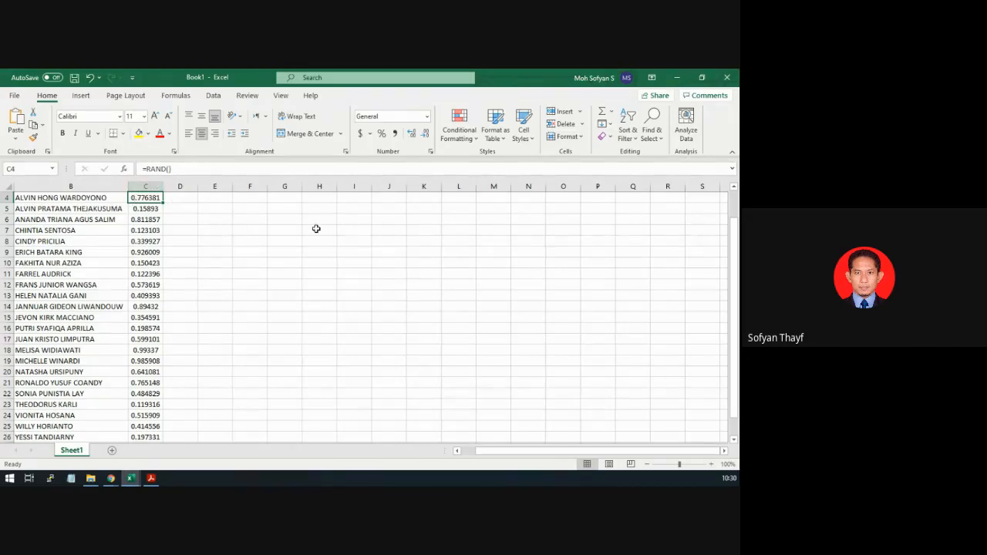
pyautogui.hotkey('ctrl', 'shift', 'Down')
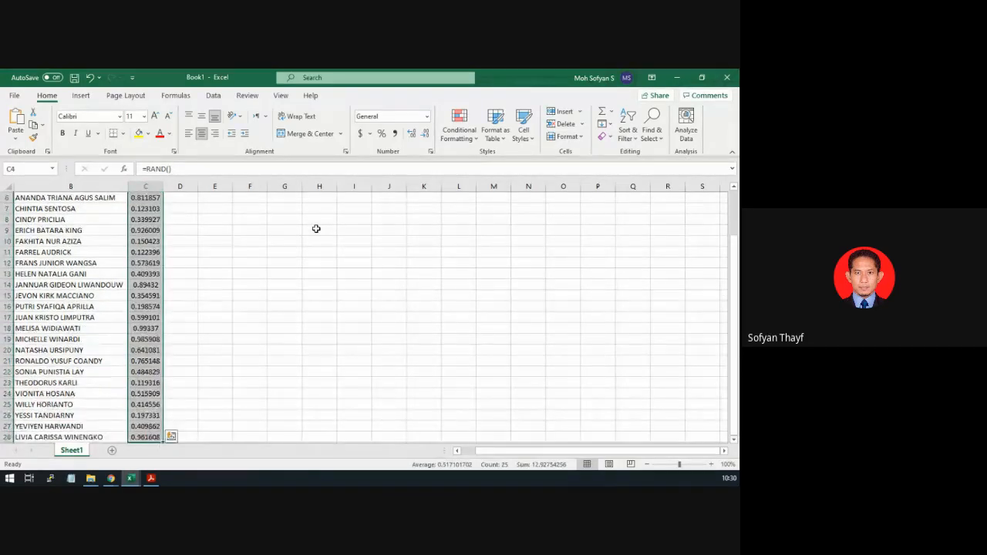
pyautogui.hotkey('ctrl', 'c')
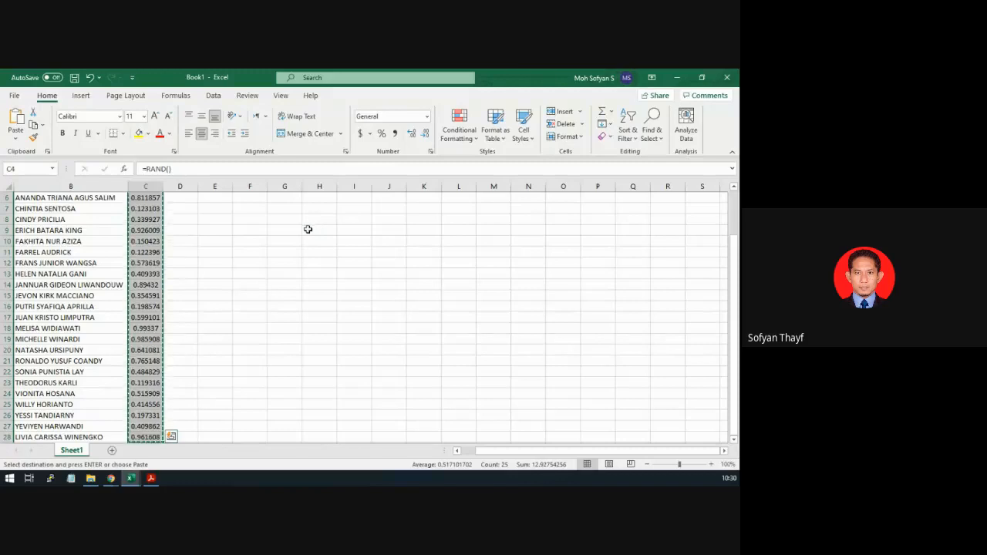
pyautogui.scroll(2, 183, 242)
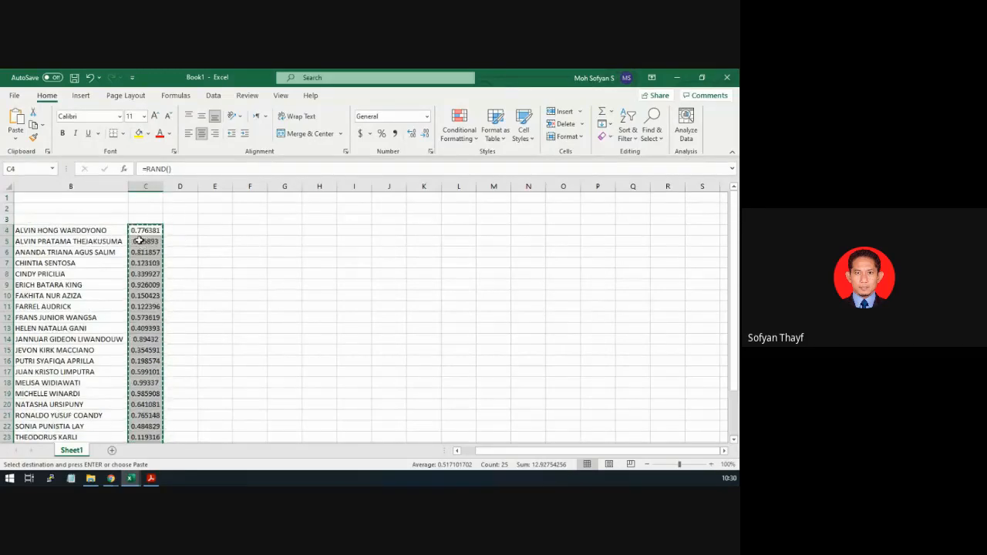
pyautogui.rightClick(139, 241)
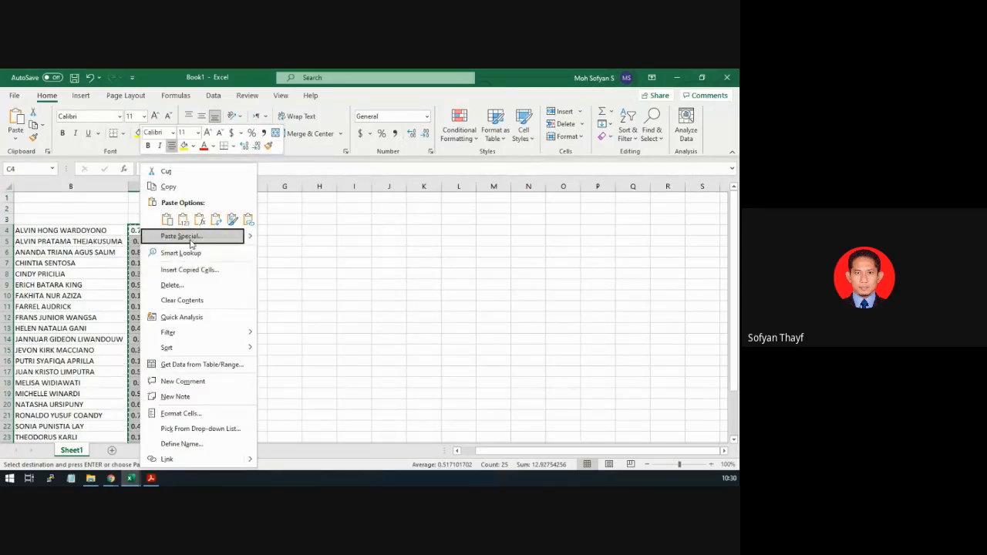
pyautogui.moveTo(253, 238)
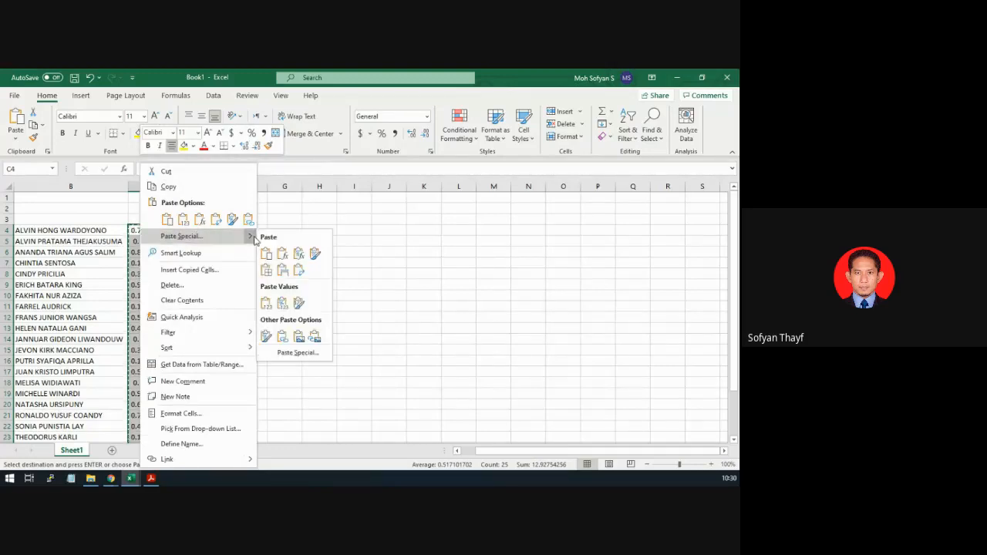
pyautogui.click(185, 221)
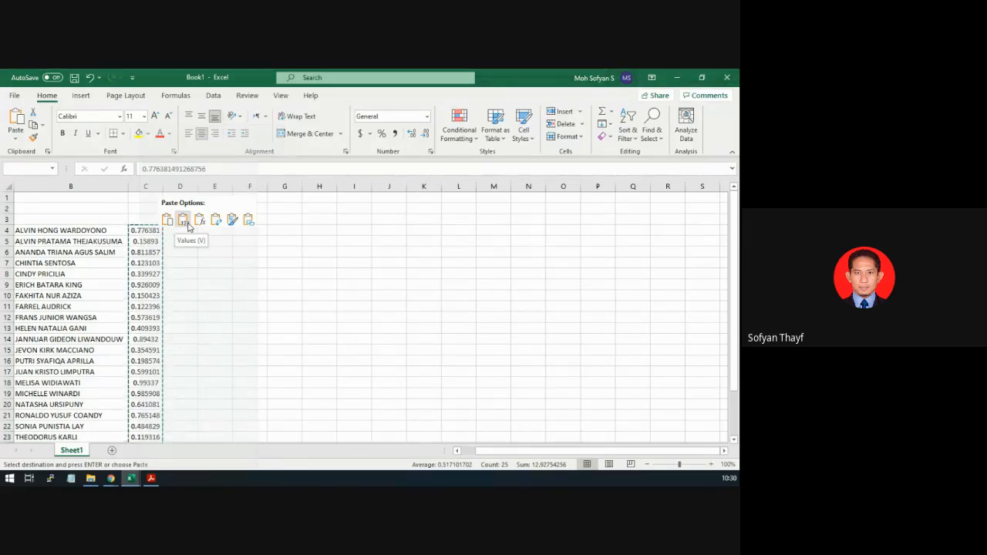
pyautogui.click(185, 222)
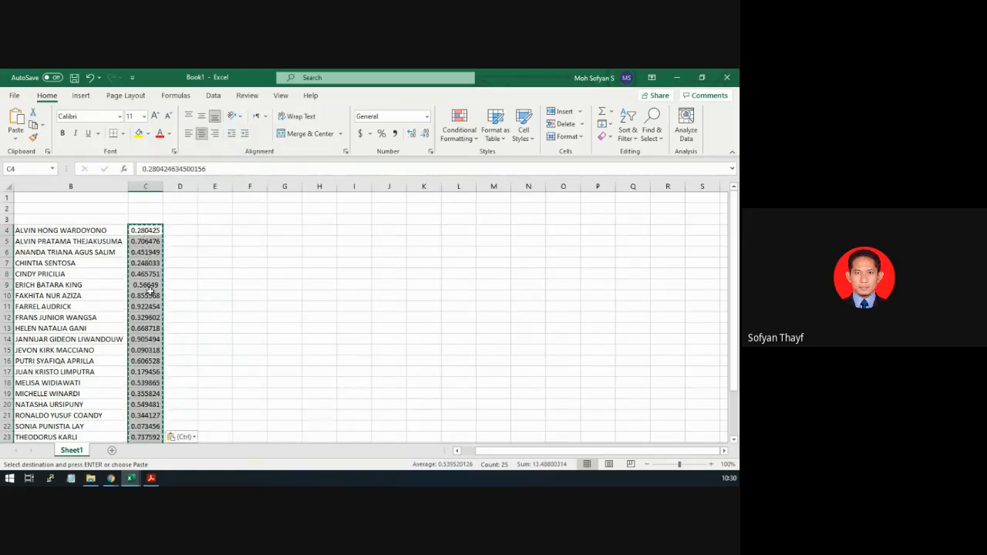
pyautogui.click(182, 230)
pyautogui.click(276, 261)
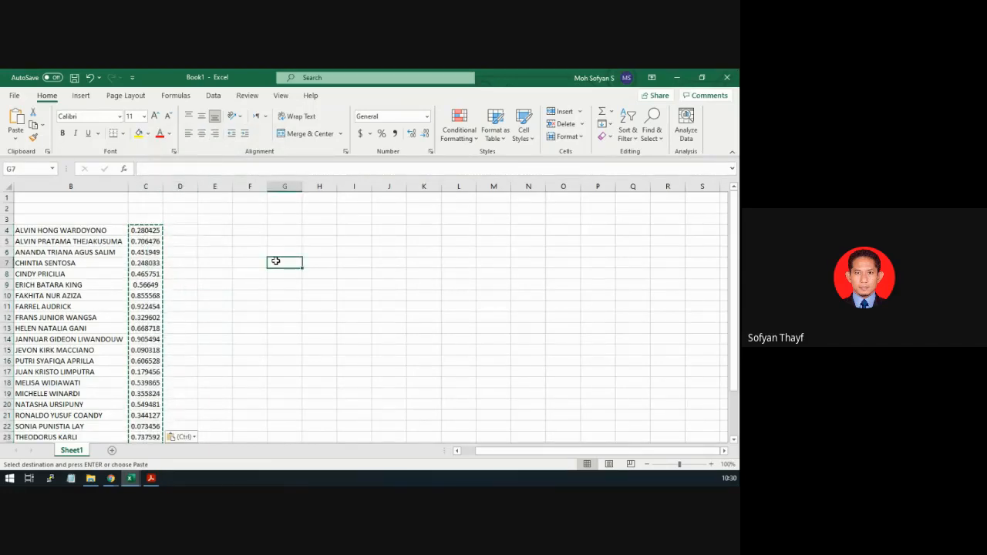
pyautogui.press('Escape')
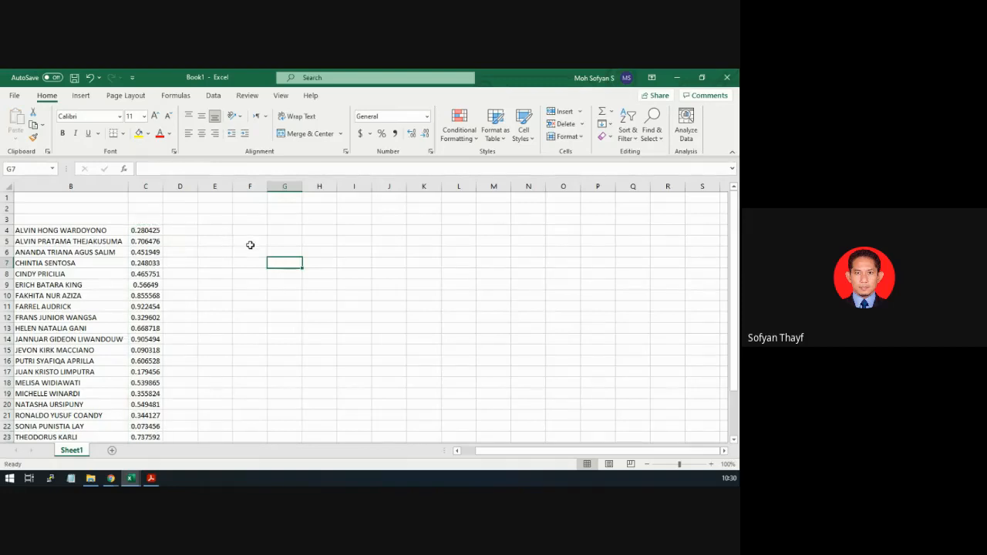
# Inspect several progress cells in column C to check whether they hold fixed numbers instead of the RAND formula
pyautogui.scroll(-1, 250, 244)
pyautogui.click(147, 242)
pyautogui.click(150, 271)
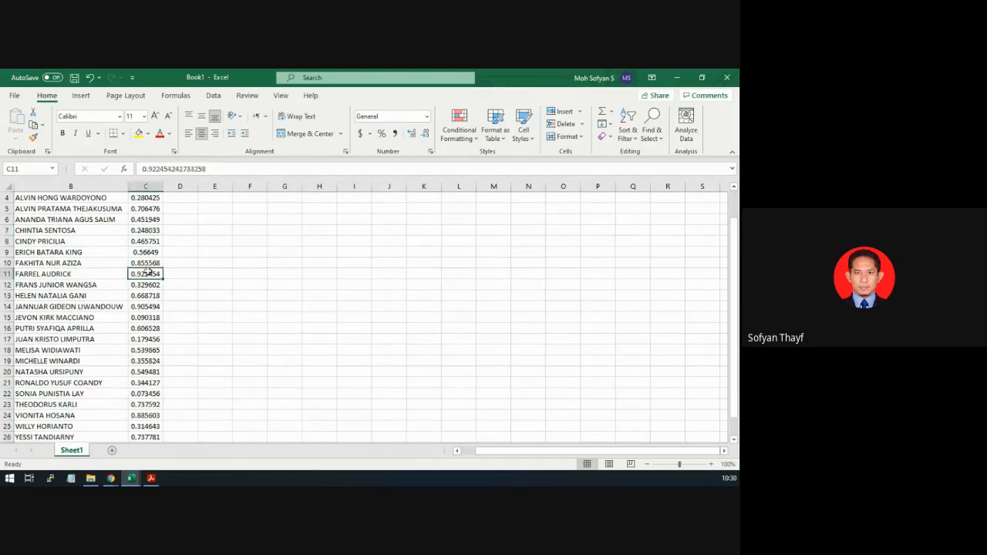
pyautogui.click(147, 339)
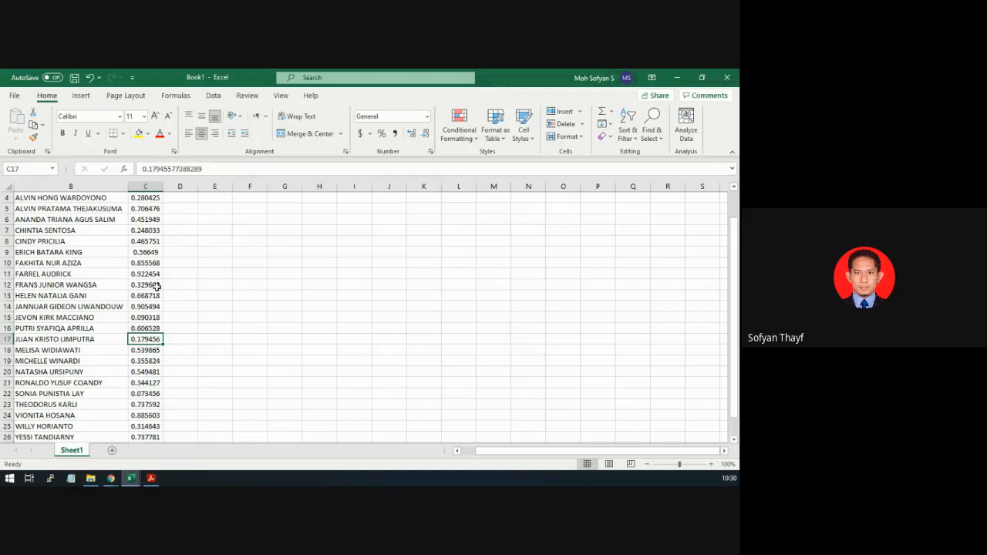
pyautogui.scroll(1, 155, 279)
pyautogui.click(145, 255)
pyautogui.click(145, 230)
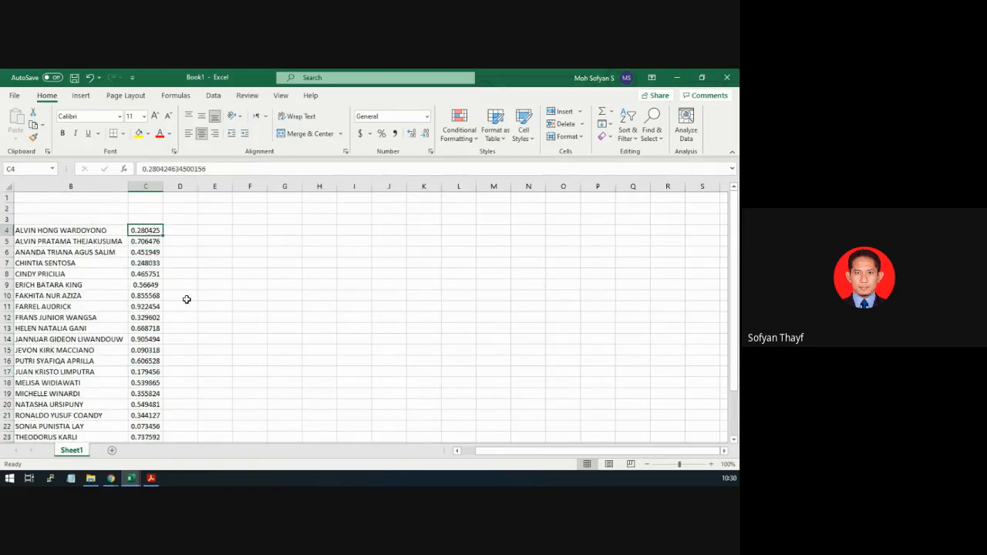
pyautogui.scroll(-1, 146, 403)
pyautogui.click(146, 394)
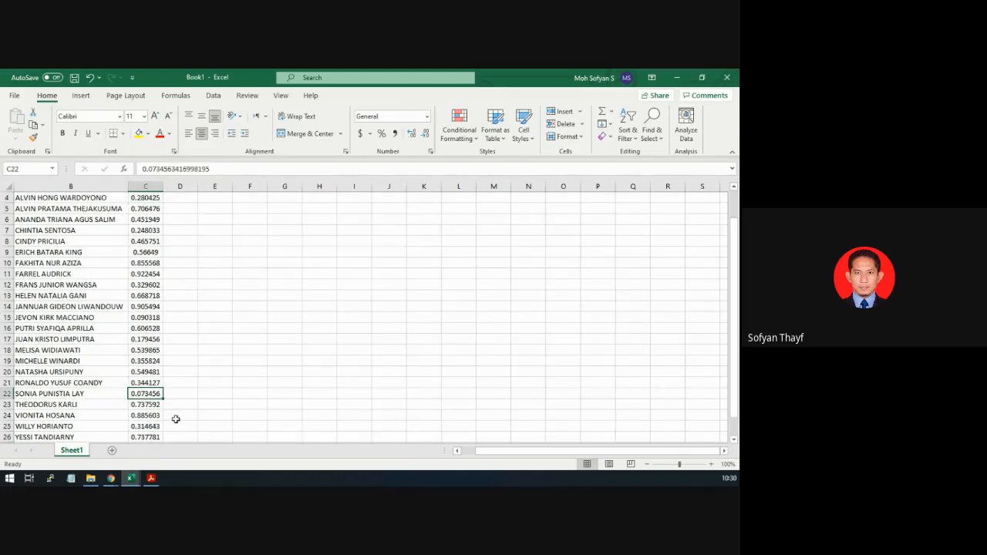
pyautogui.click(46, 394)
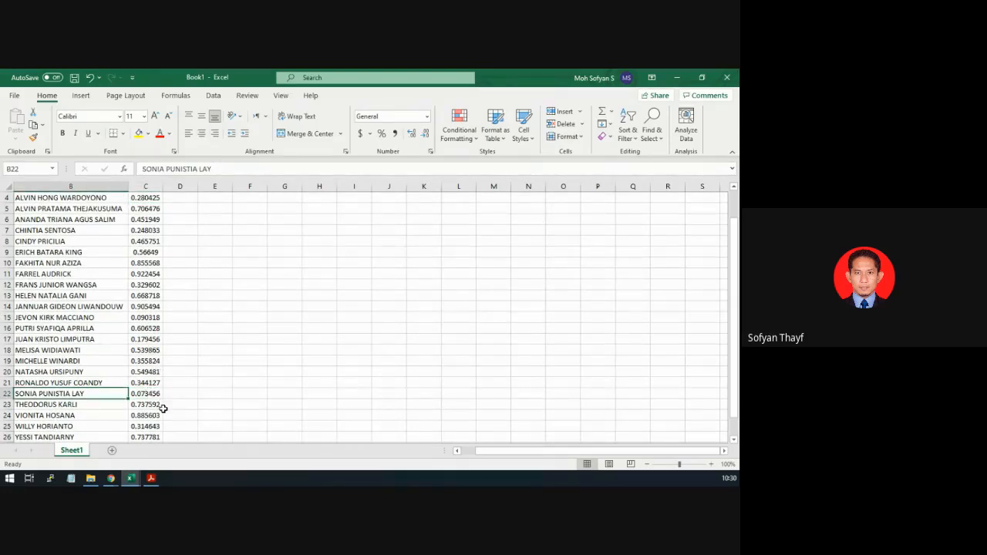
pyautogui.click(145, 307)
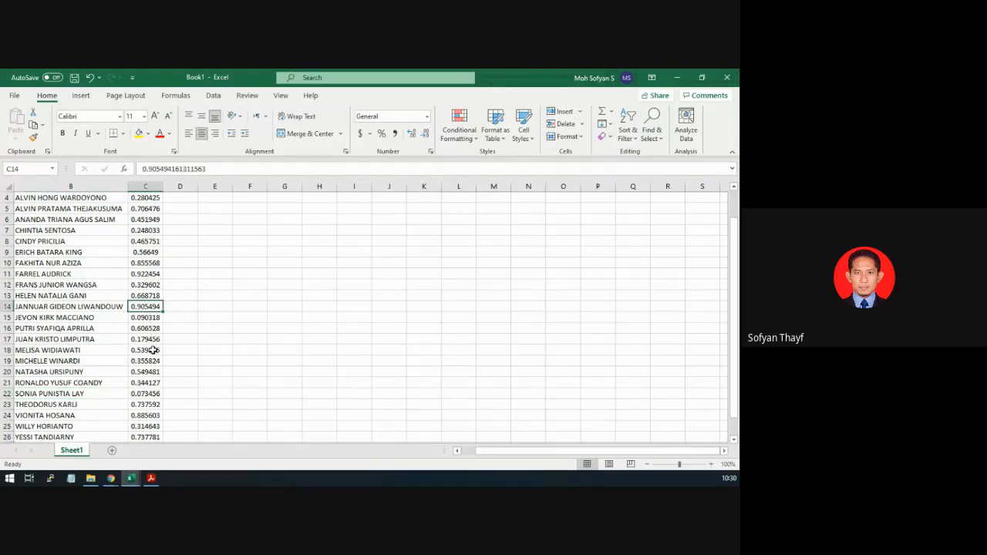
pyautogui.scroll(-2, 153, 350)
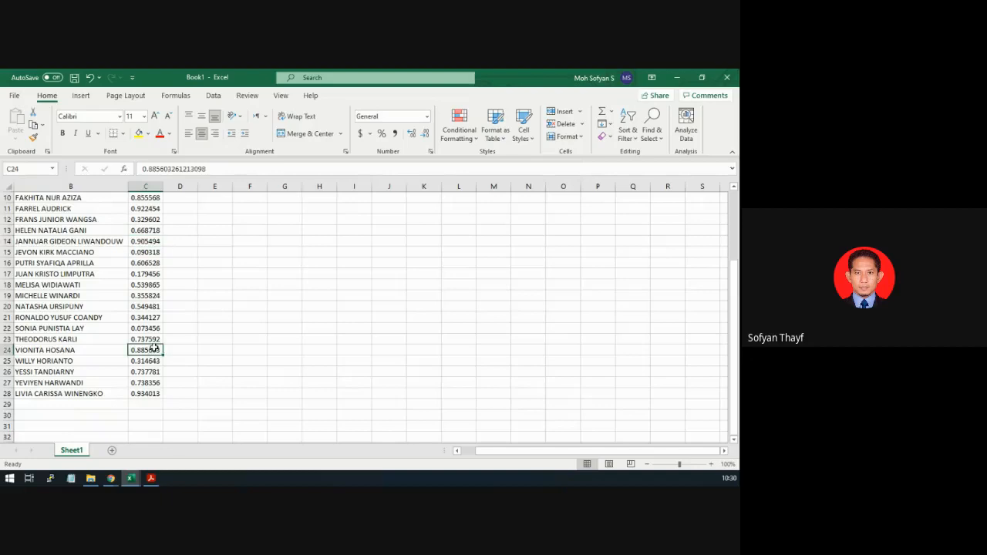
pyautogui.scroll(2, 153, 350)
pyautogui.click(137, 231)
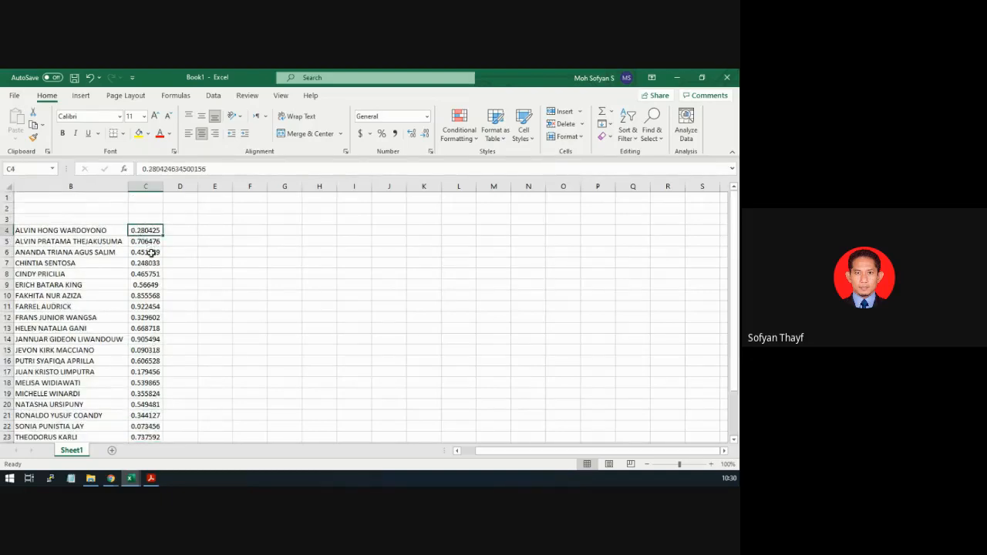
pyautogui.click(150, 252)
# Format the progress values in C4:C28 as percentages with one decimal place
pyautogui.click(146, 230)
pyautogui.hotkey('ctrl', 'shift', 'Down')
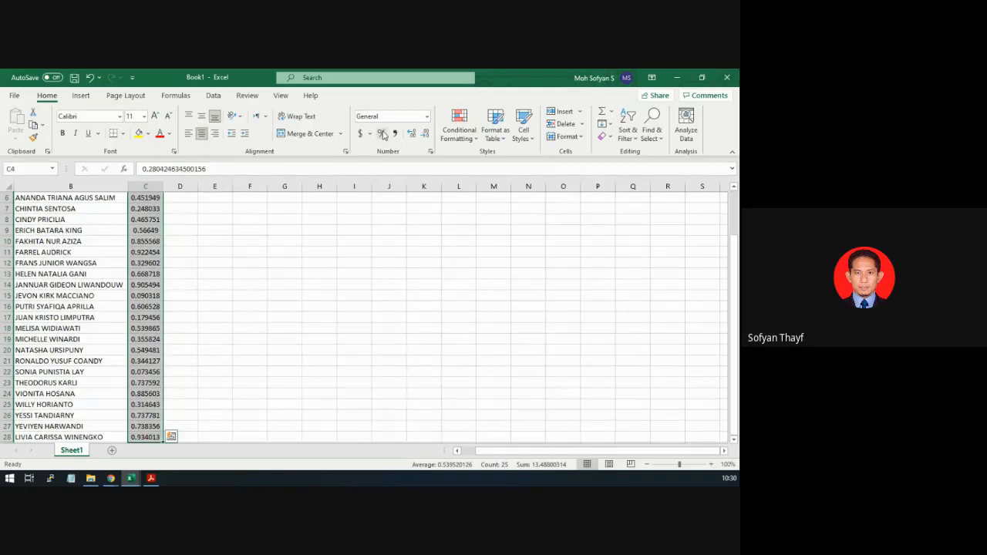
pyautogui.click(383, 135)
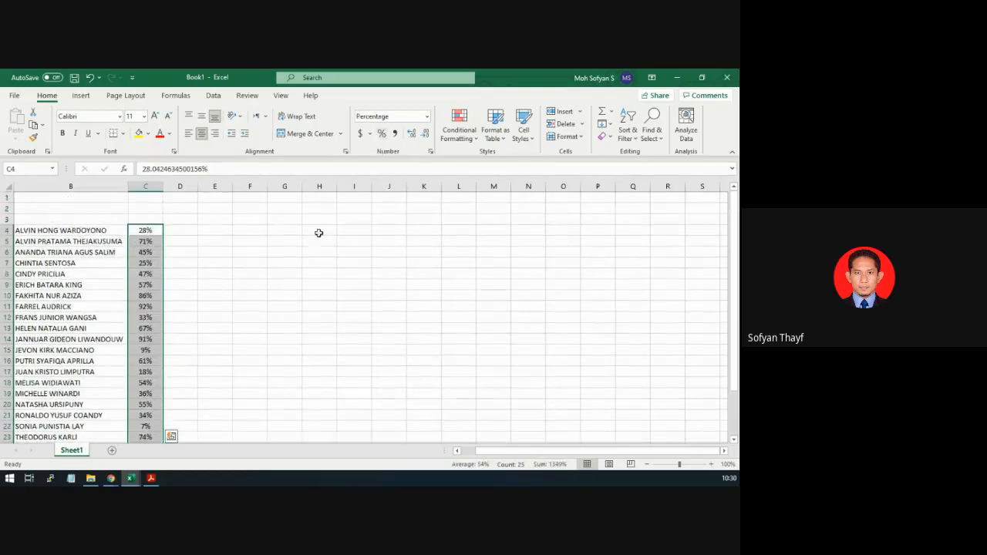
pyautogui.click(412, 133)
pyautogui.click(144, 273)
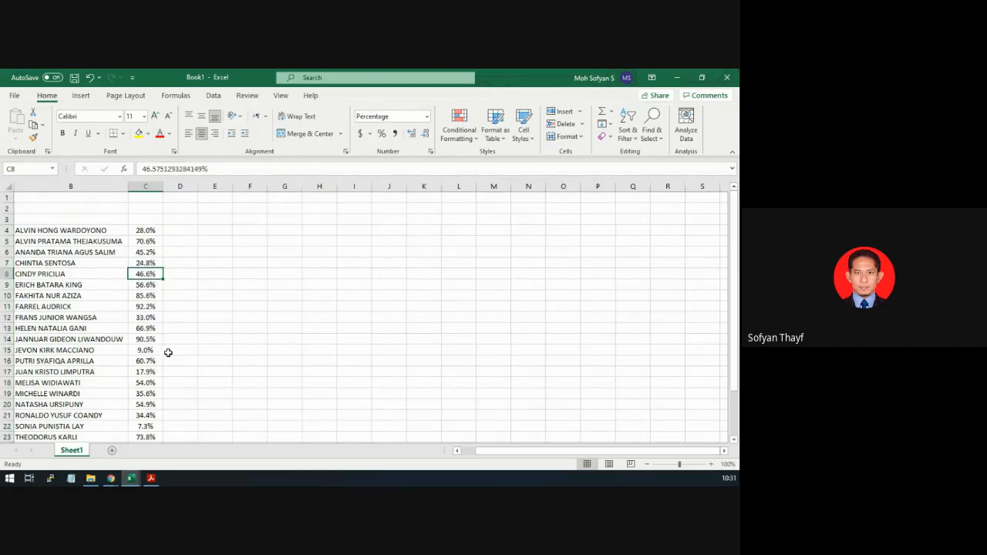
pyautogui.scroll(-3, 193, 353)
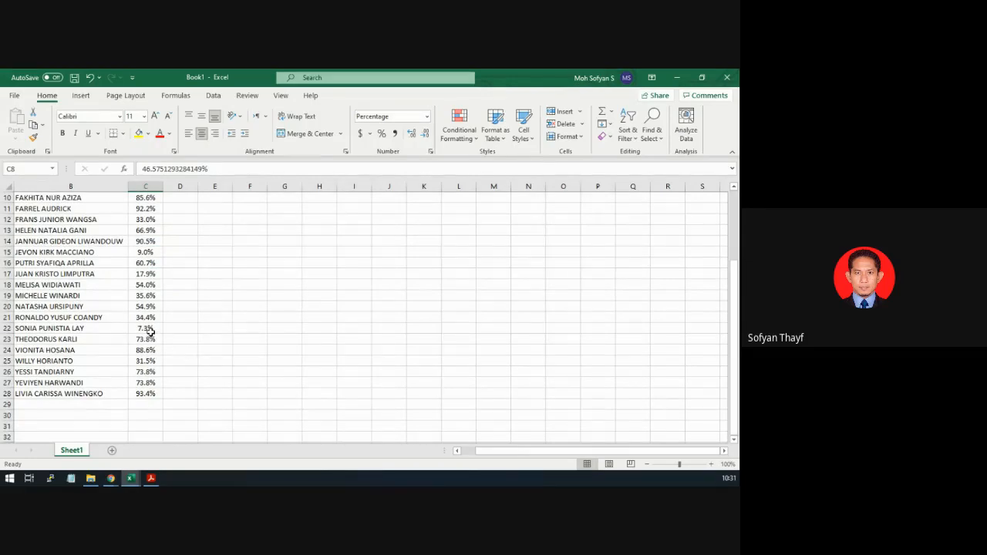
pyautogui.scroll(1, 153, 318)
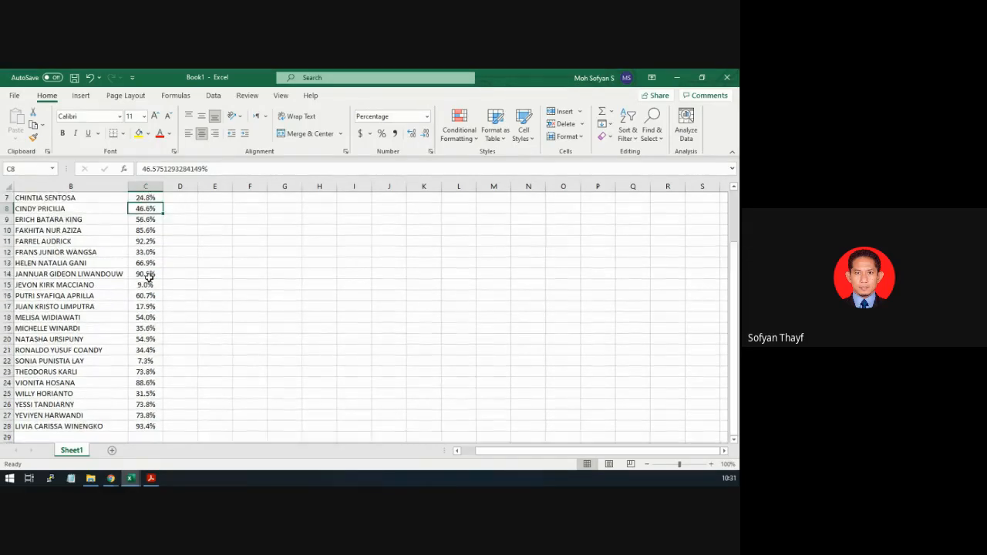
pyautogui.scroll(2, 148, 278)
pyautogui.scroll(-4, 146, 275)
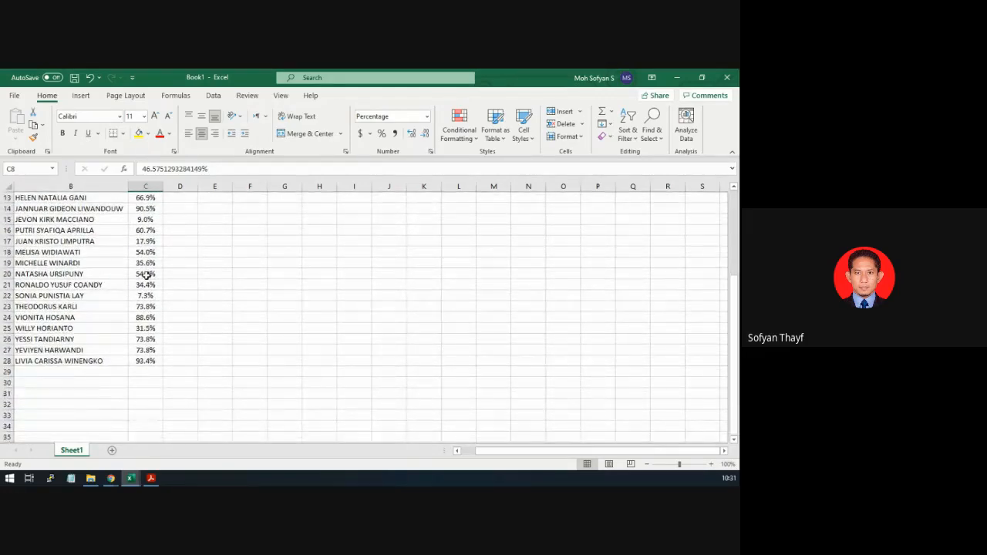
pyautogui.scroll(4, 147, 275)
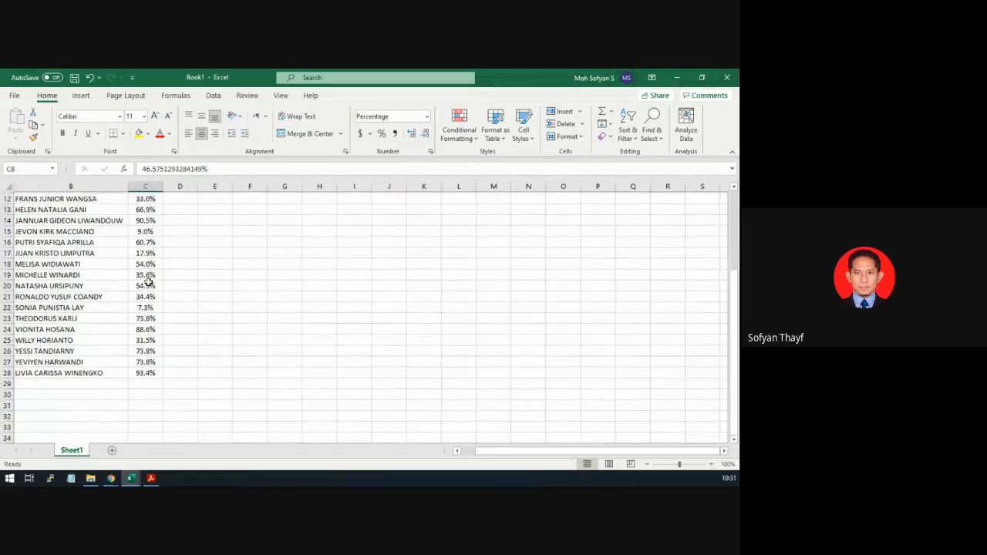
pyautogui.click(144, 230)
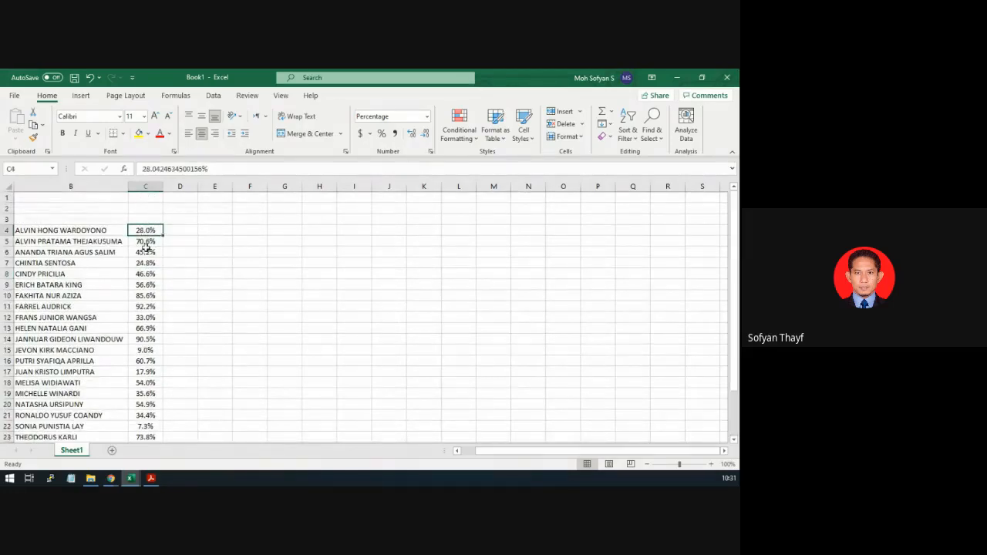
# Switch to Praktikum 3.pdf in Acrobat Reader and examine the cell colours and bars in the Progress column
pyautogui.click(152, 479)
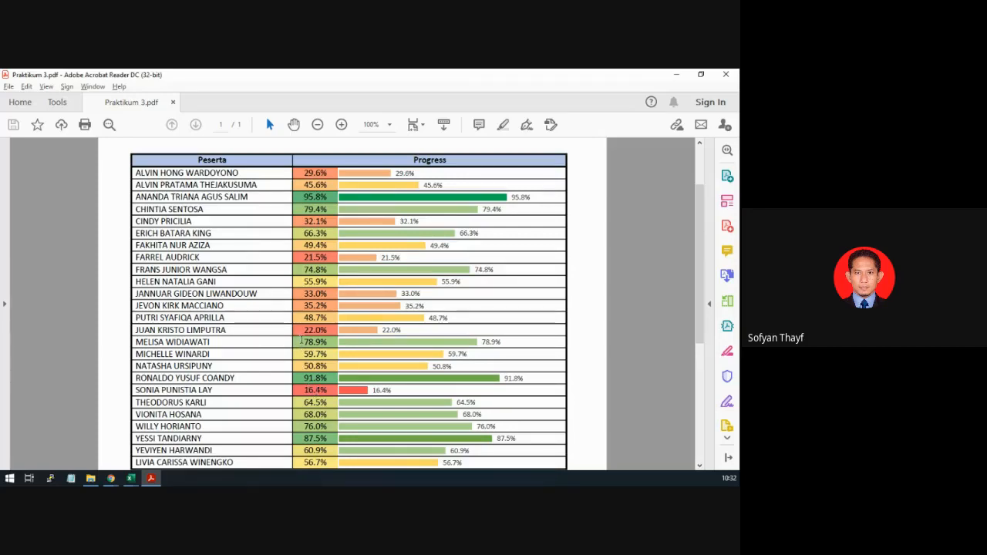
pyautogui.scroll(-1, 318, 172)
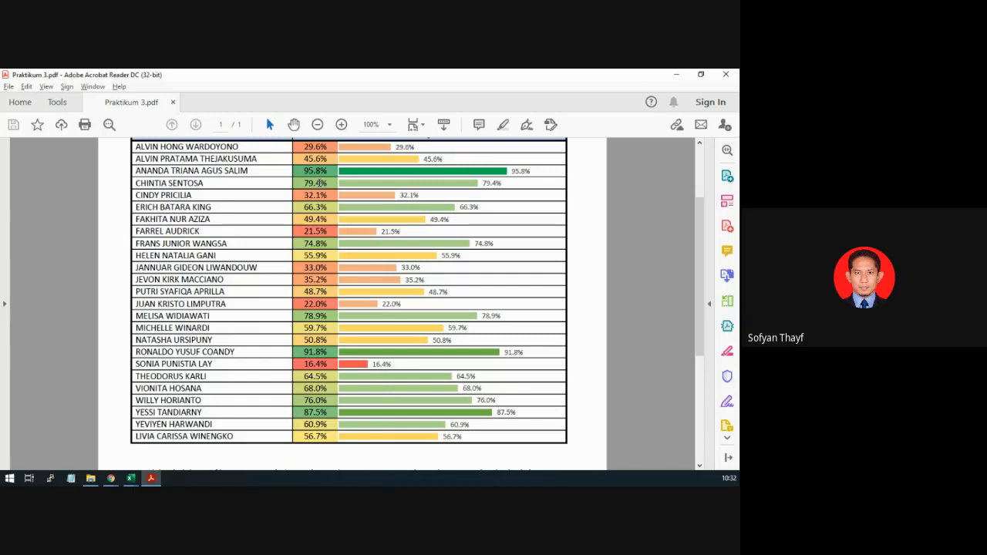
# Examine how the cell colours and bars relate to the percentages across the PDF's Progress table
pyautogui.scroll(2, 322, 222)
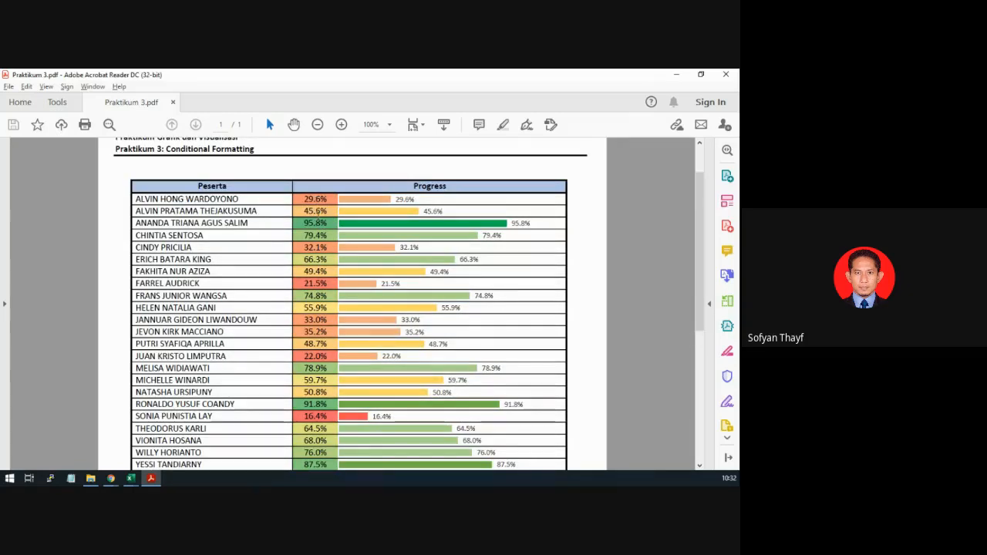
pyautogui.scroll(-1, 309, 307)
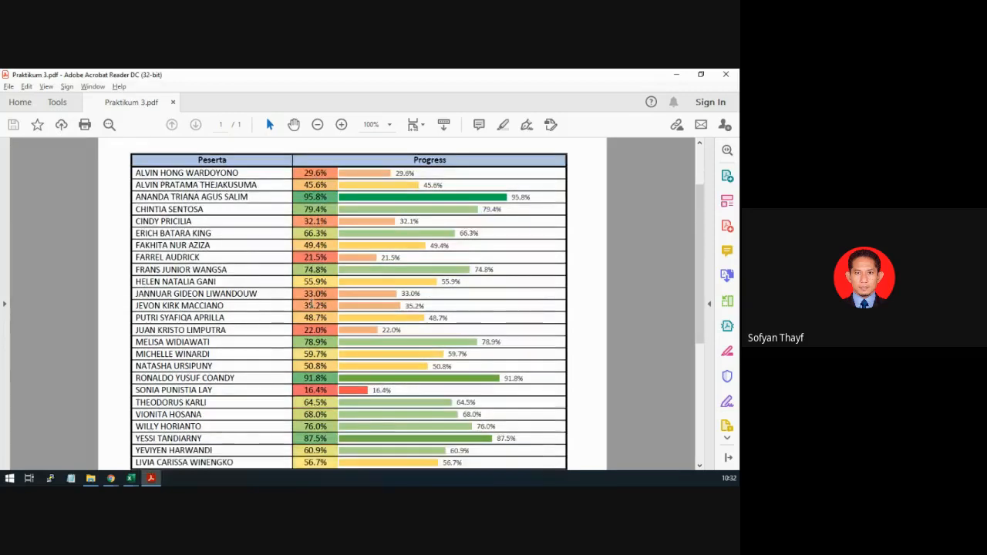
pyautogui.scroll(-2, 315, 310)
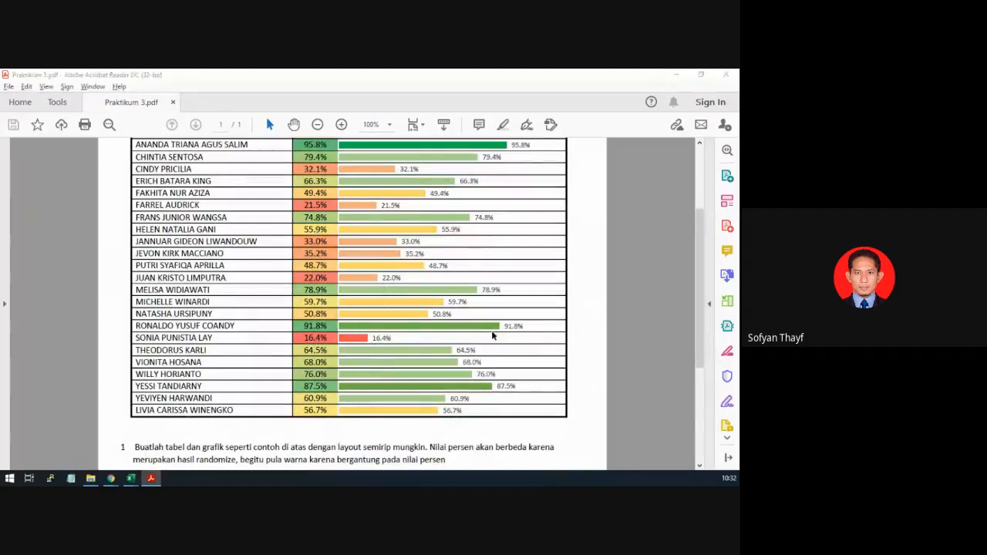
# Switch back to Book1 in Excel and review the progress percentages from C4 down to C28
pyautogui.hotkey('alt', 'Tab')
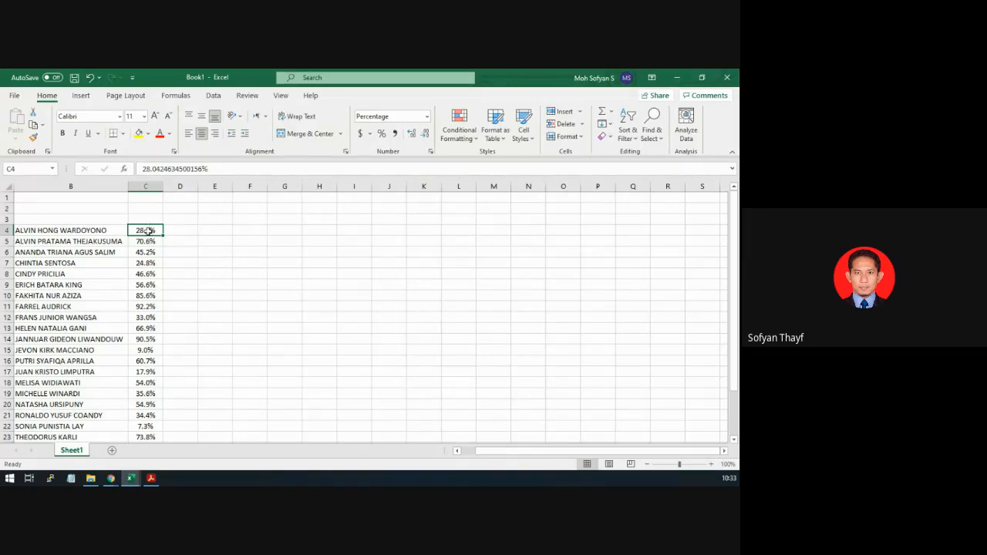
pyautogui.moveTo(733, 268); pyautogui.dragTo(739, 288)
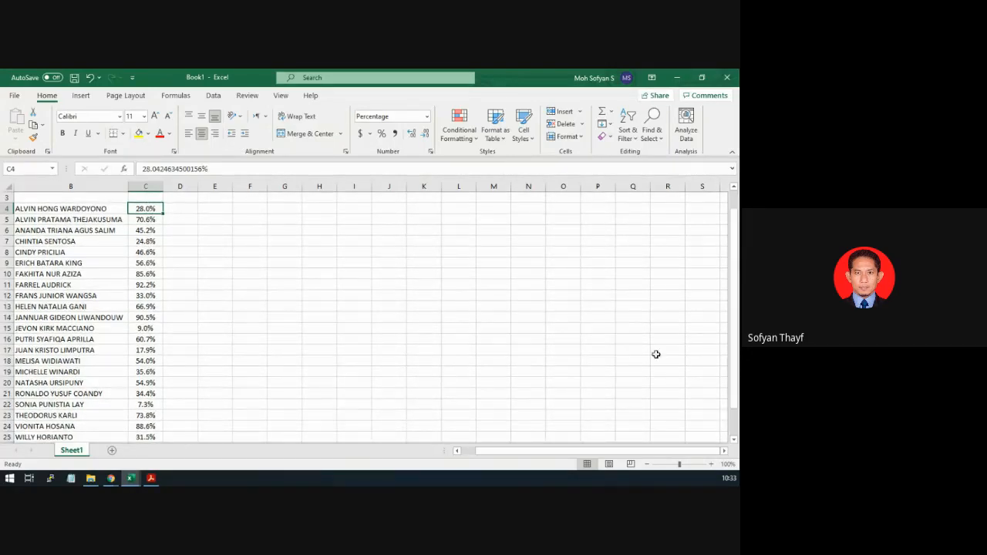
pyautogui.moveTo(736, 380); pyautogui.dragTo(737, 399)
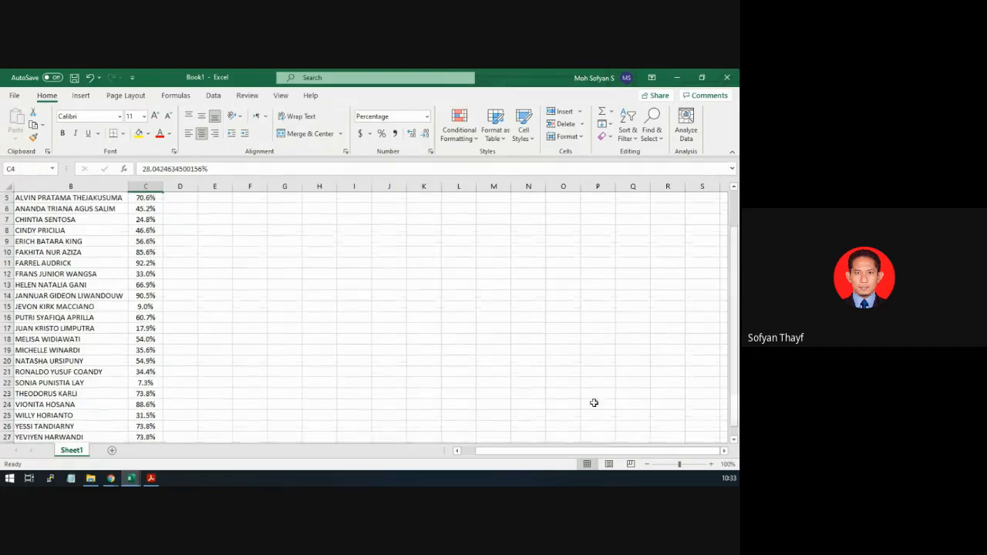
pyautogui.scroll(-1, 472, 342)
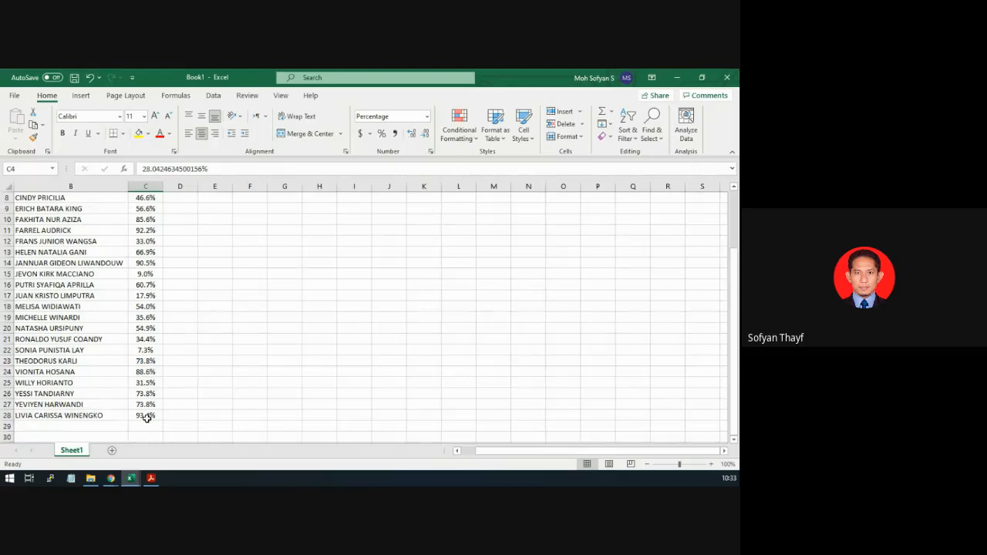
pyautogui.click(146, 418)
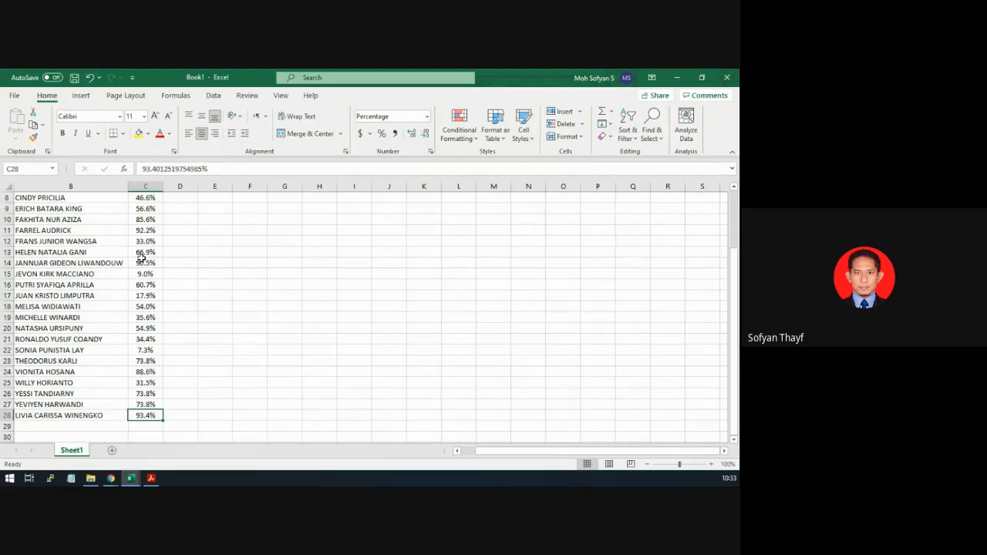
pyautogui.scroll(3, 142, 258)
pyautogui.click(145, 295)
pyautogui.click(145, 230)
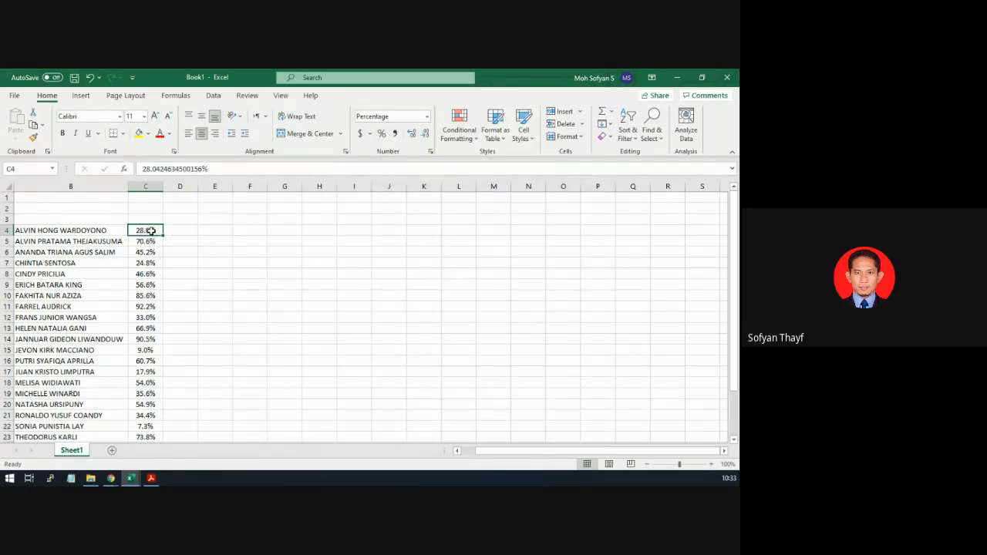
pyautogui.click(147, 133)
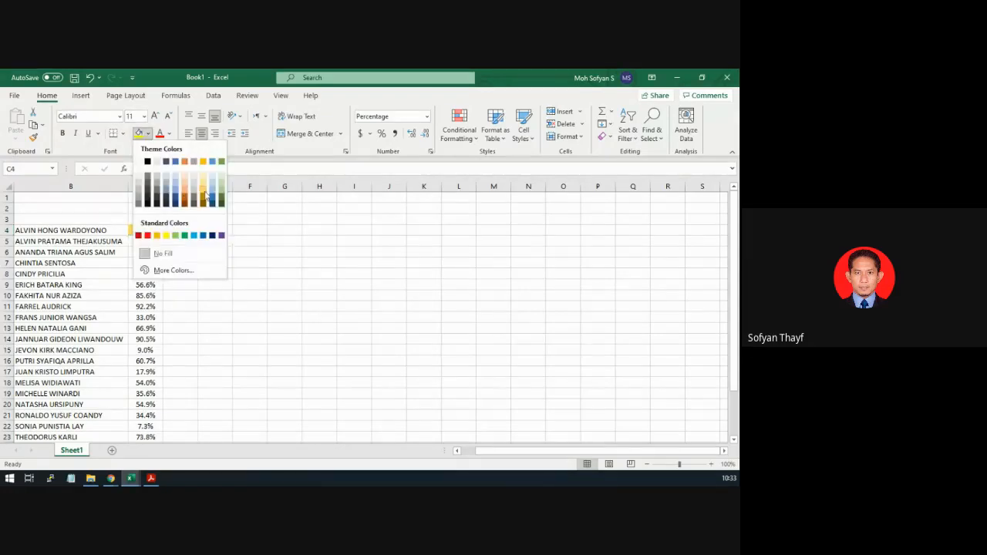
pyautogui.click(205, 195)
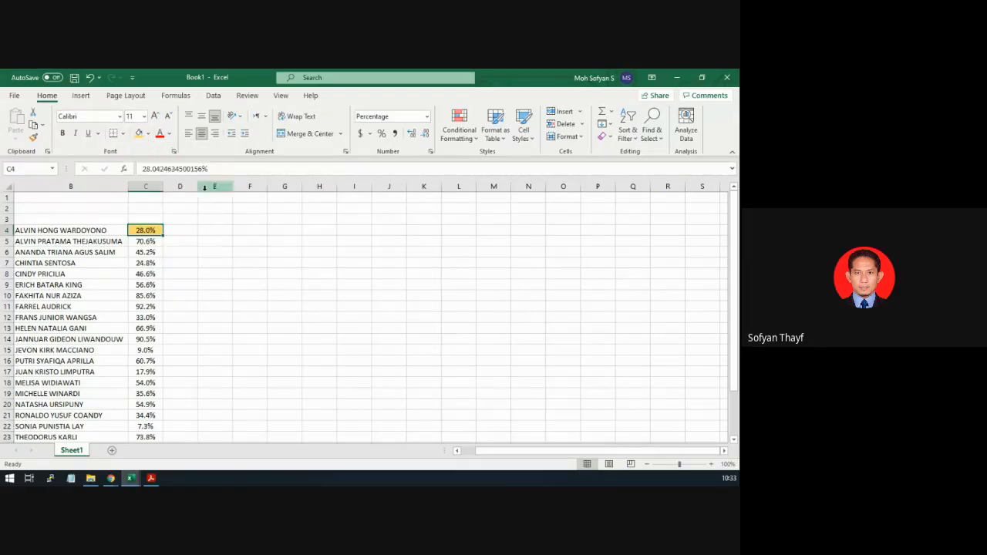
pyautogui.click(150, 135)
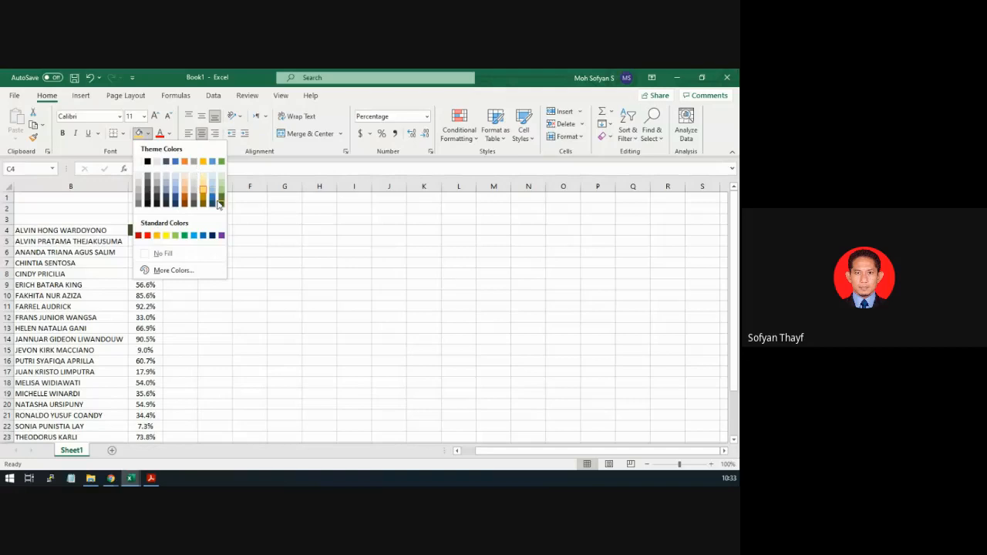
pyautogui.press('Escape')
pyautogui.hotkey('ctrl', 'z')
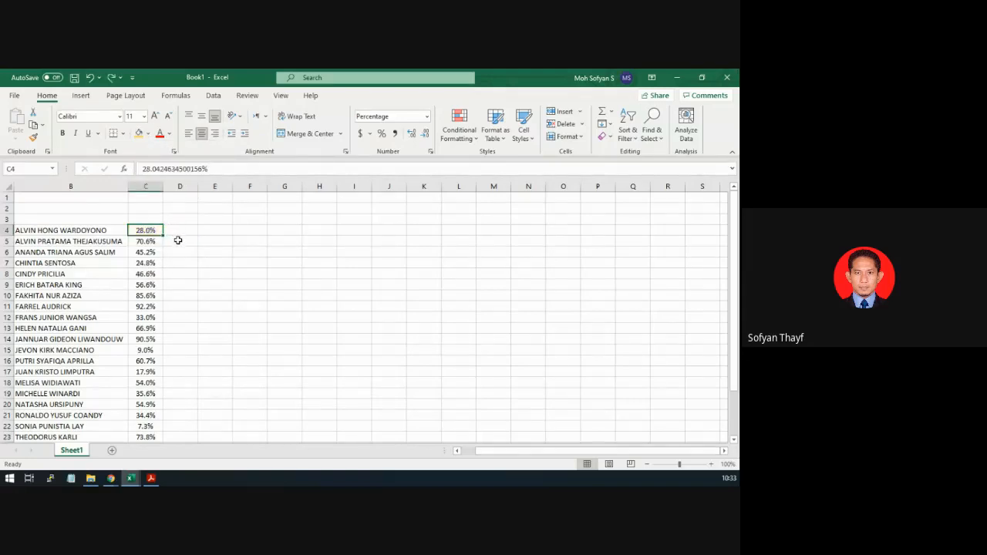
# Reapply the percentage format with one decimal place to the progress values in C4:C28
pyautogui.hotkey('ctrl', 'shift', 'Down')
pyautogui.hotkey('ctrl', 'shift', '5')
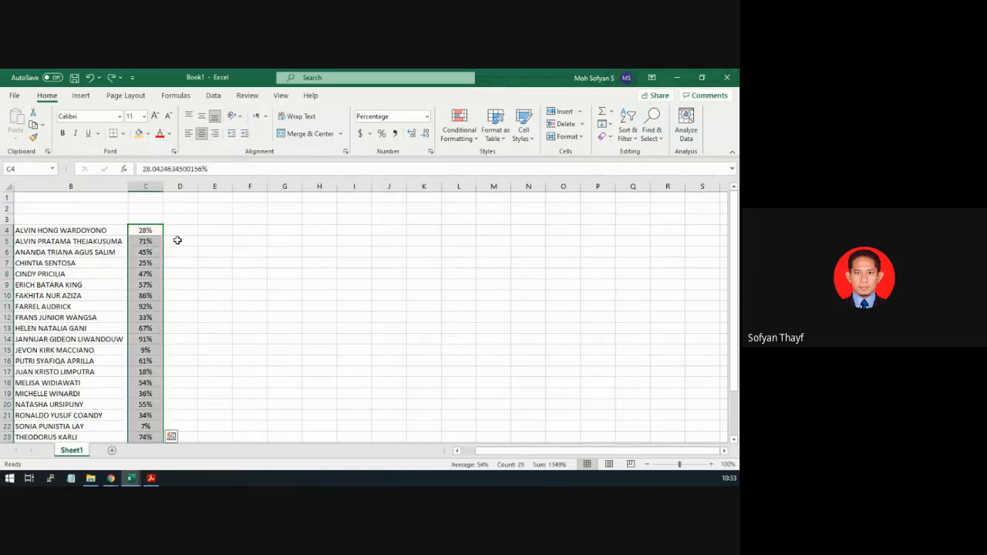
pyautogui.click(381, 135)
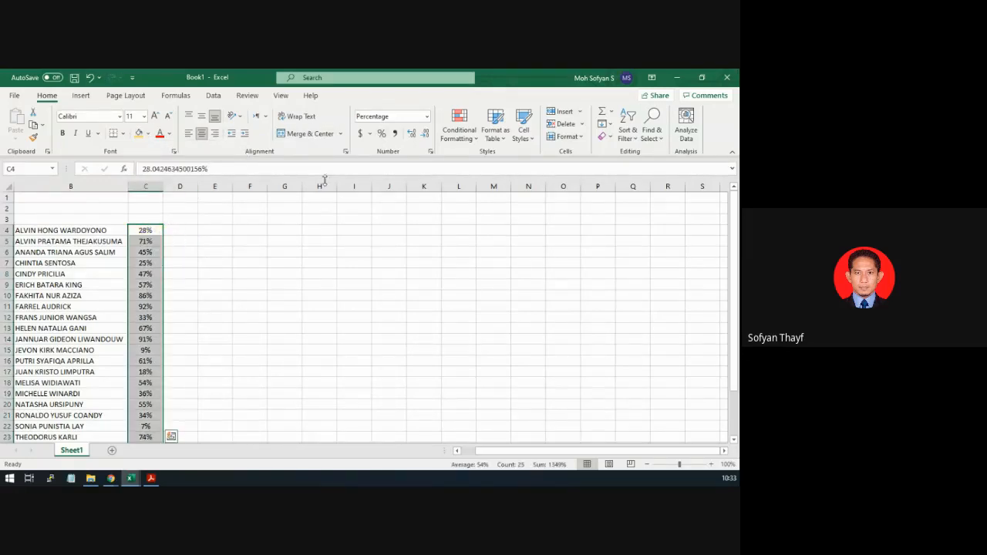
pyautogui.click(411, 134)
# Manually fill progress cell C4 with standard red and cell C5 with light green
pyautogui.click(134, 233)
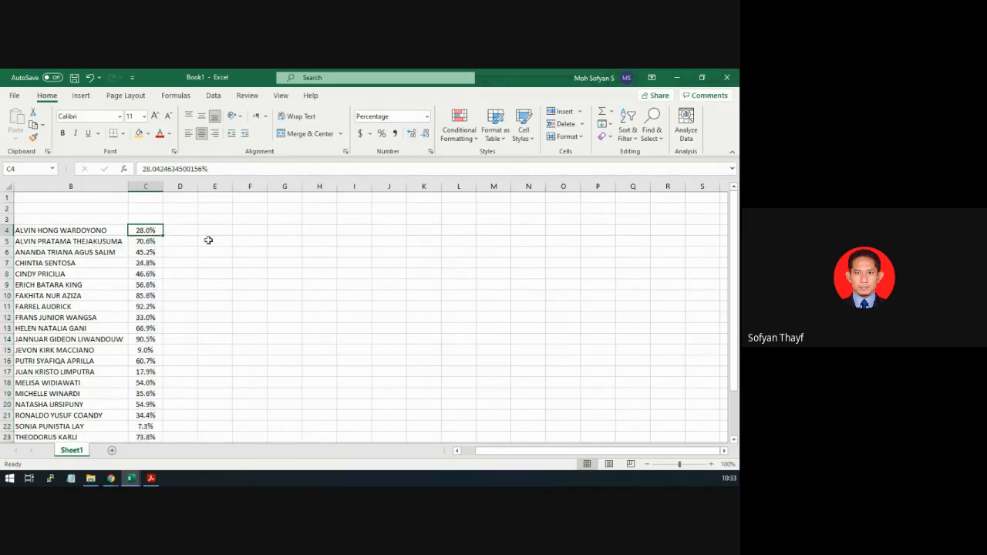
pyautogui.click(148, 133)
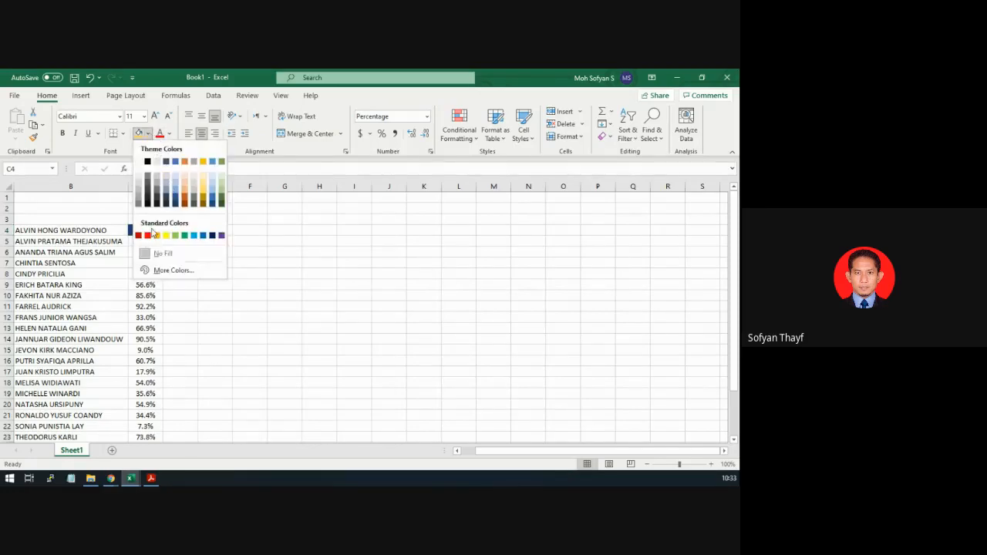
pyautogui.click(147, 235)
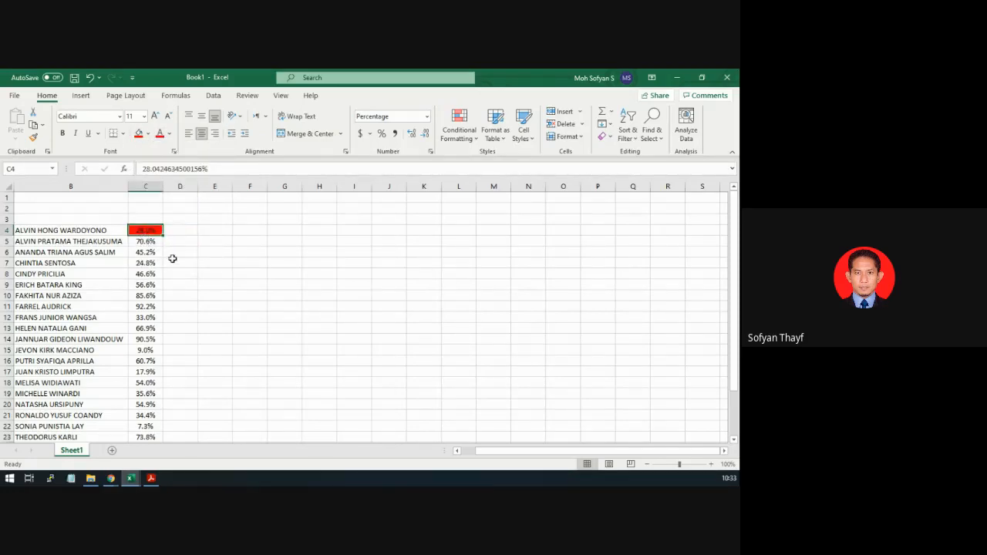
pyautogui.click(147, 241)
pyautogui.click(148, 134)
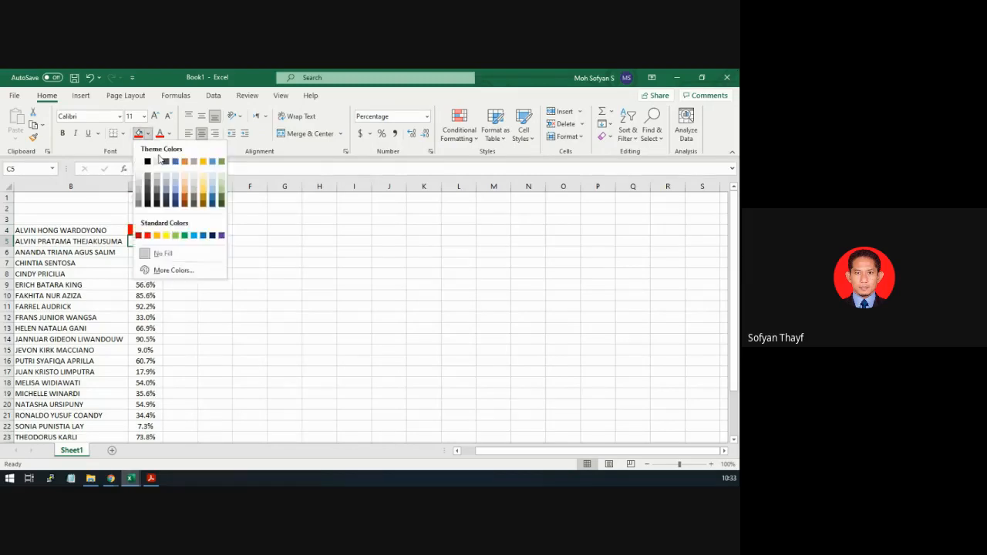
pyautogui.click(221, 187)
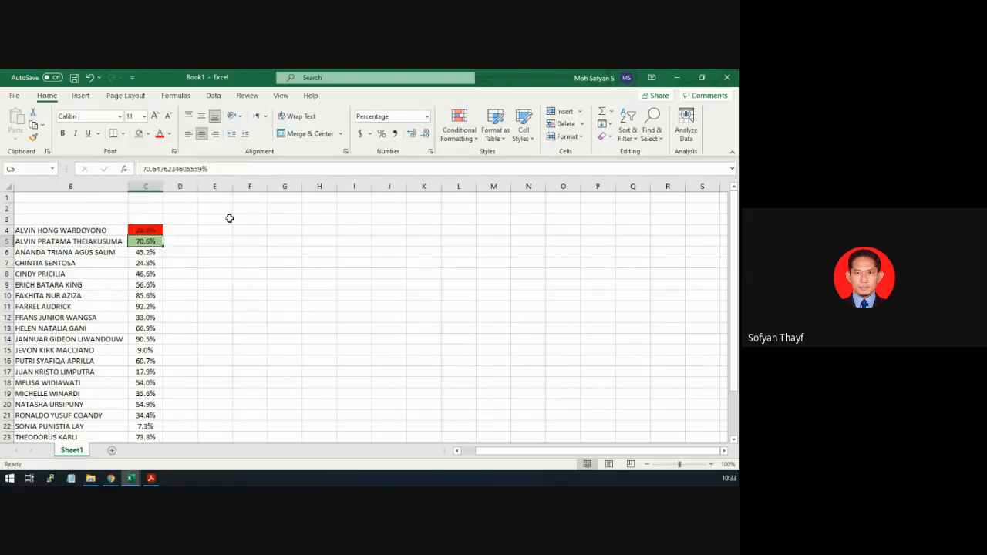
pyautogui.click(222, 241)
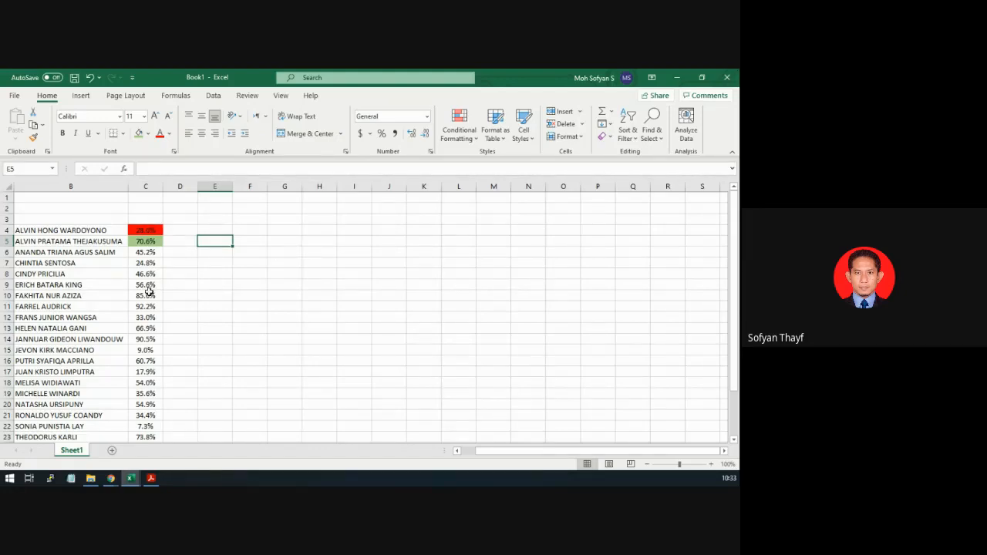
# Look through the whole participant table and highlight the names in B4:B28 to show the list's extent
pyautogui.scroll(-4, 139, 293)
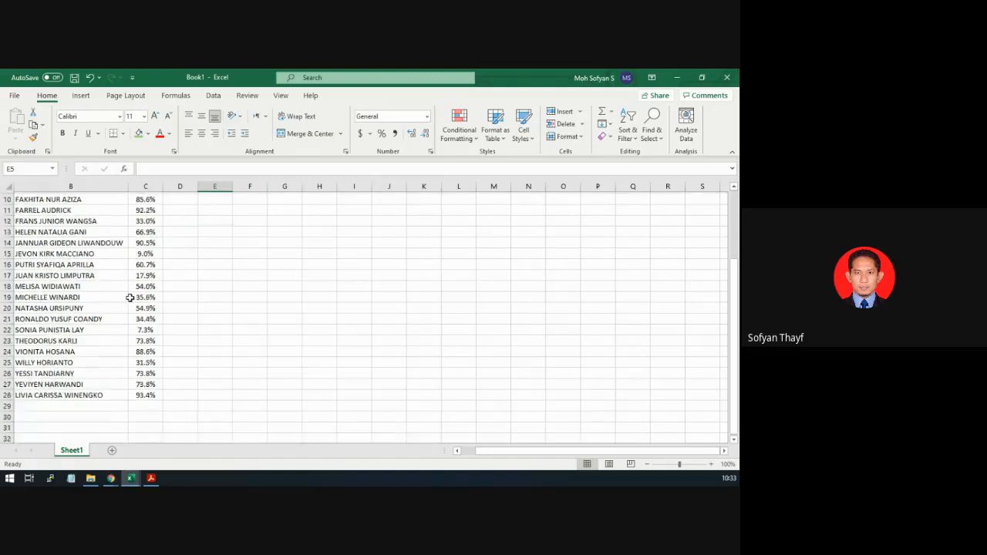
pyautogui.scroll(4, 68, 363)
pyautogui.scroll(-4, 68, 281)
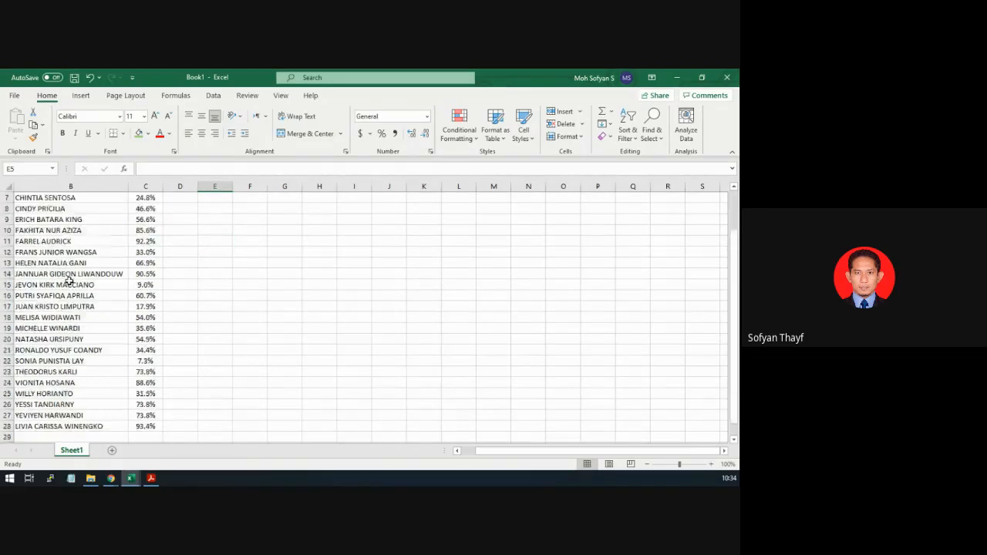
pyautogui.scroll(4, 69, 331)
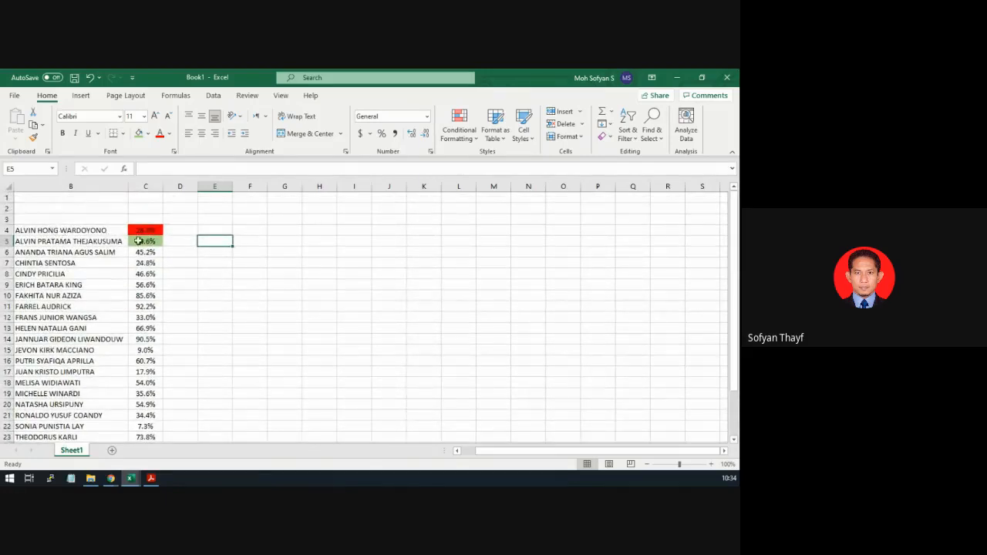
pyautogui.click(111, 231)
pyautogui.scroll(-3, 112, 270)
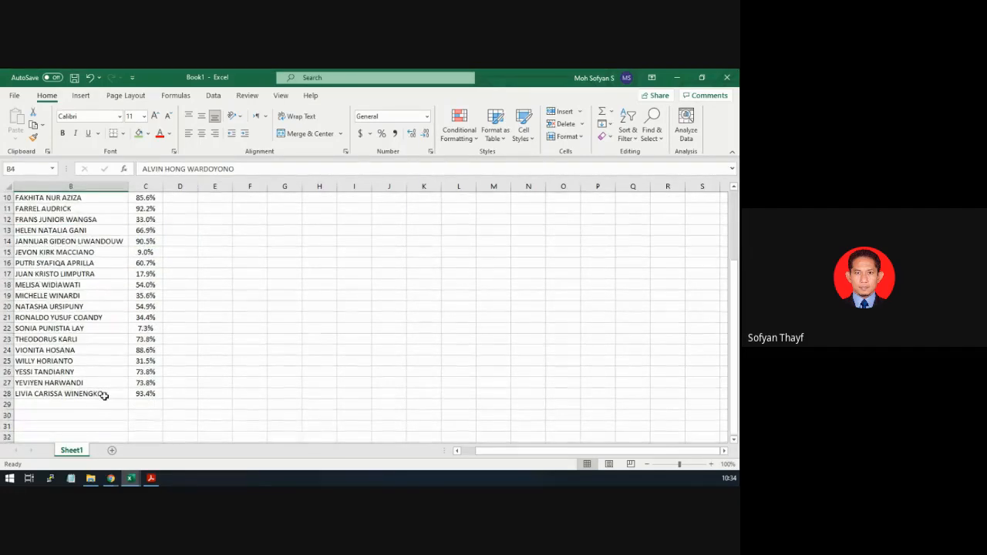
pyautogui.keyDown('shift'); pyautogui.click(103, 394); pyautogui.keyUp('shift')
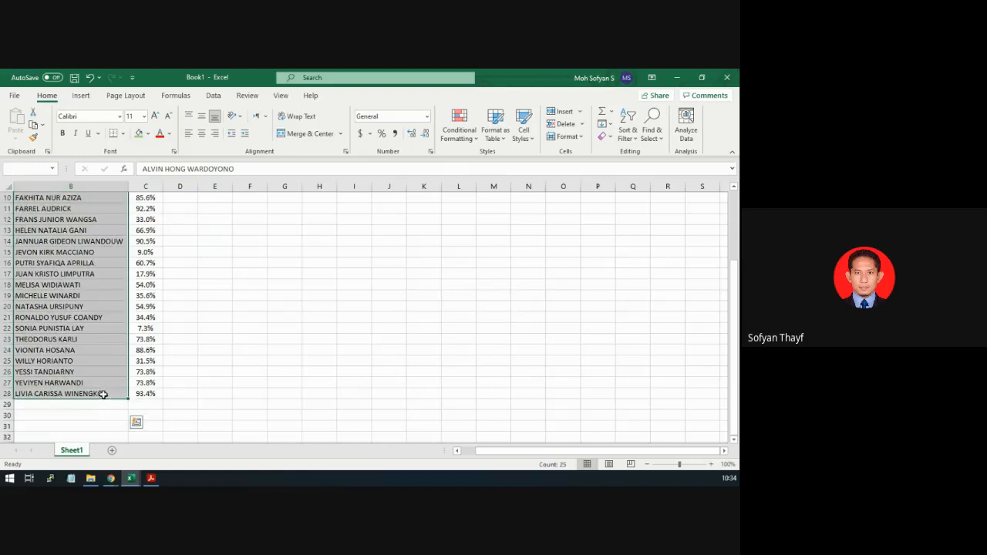
pyautogui.click(98, 295)
pyautogui.scroll(3, 101, 293)
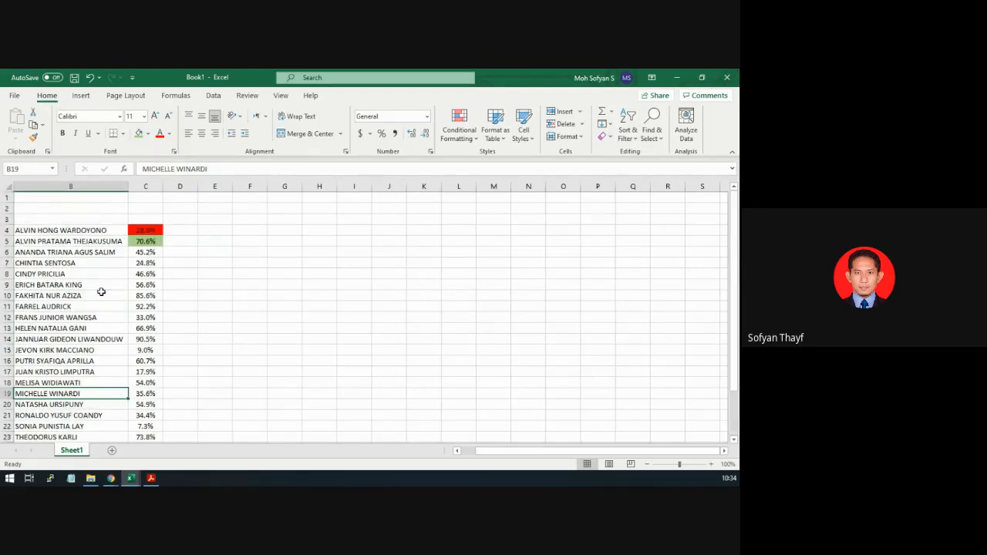
# Go through the individual progress values in column C one by one and look over the table to its last row
pyautogui.click(143, 244)
pyautogui.click(147, 252)
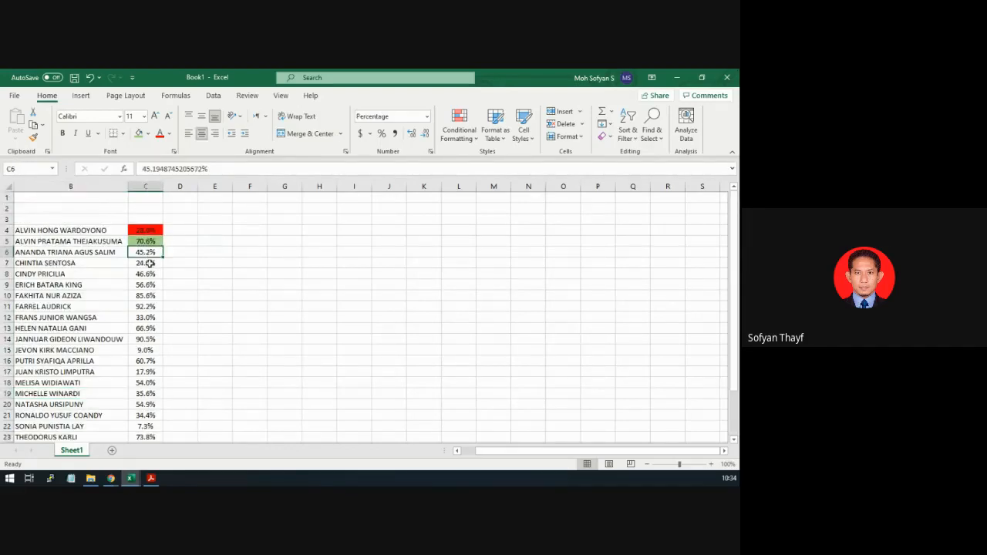
pyautogui.click(147, 263)
pyautogui.click(146, 273)
pyautogui.click(146, 285)
pyautogui.click(147, 295)
pyautogui.click(147, 306)
pyautogui.click(146, 316)
pyautogui.click(148, 328)
pyautogui.click(149, 338)
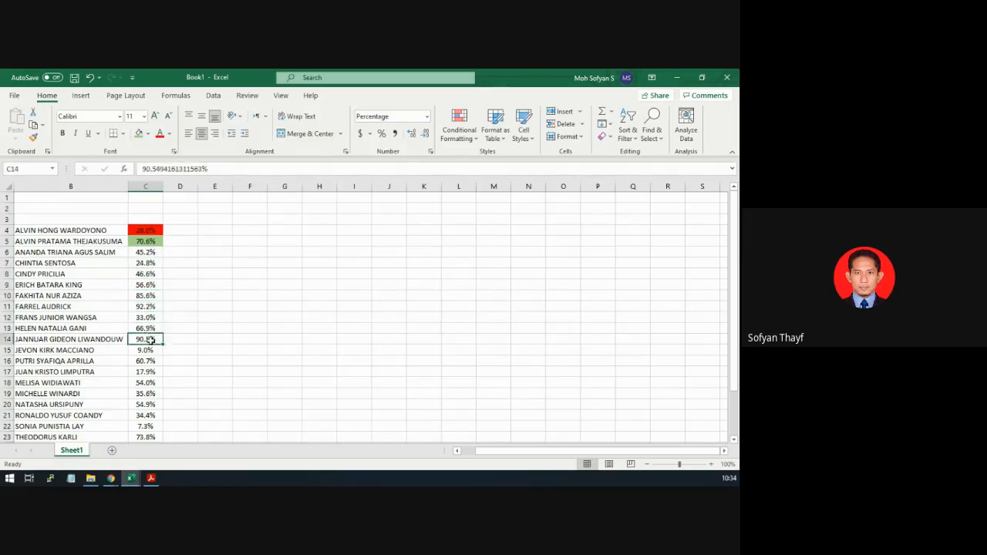
pyautogui.click(151, 349)
pyautogui.click(154, 361)
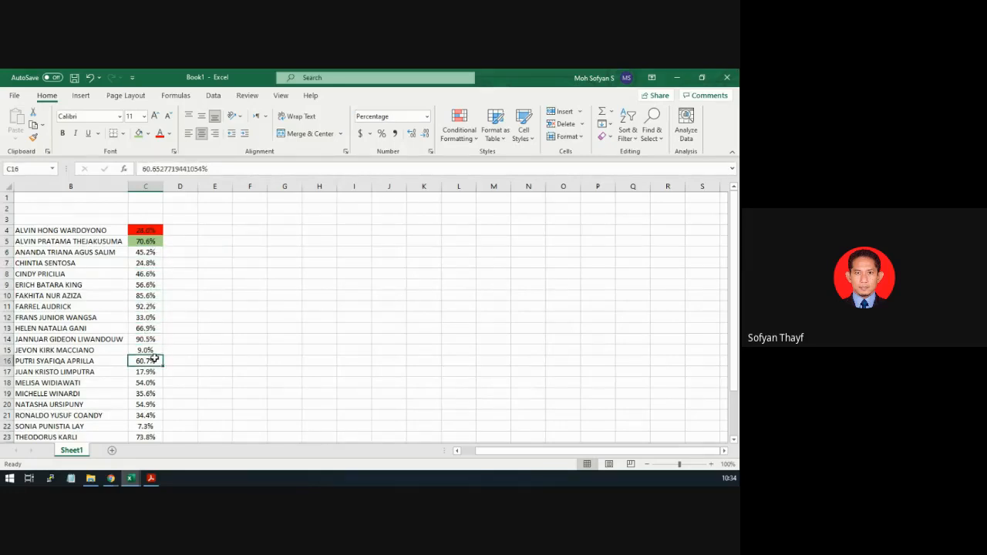
pyautogui.click(153, 329)
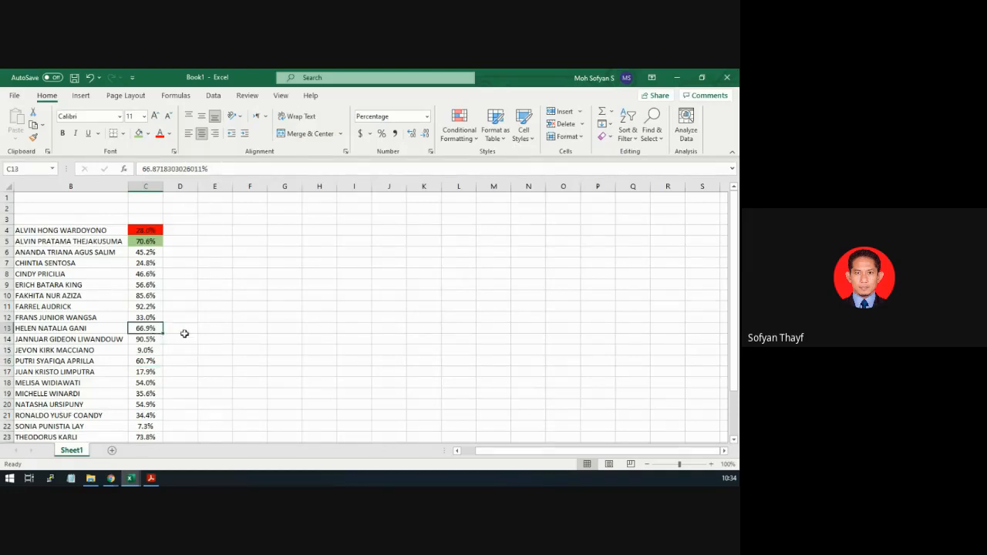
pyautogui.click(146, 266)
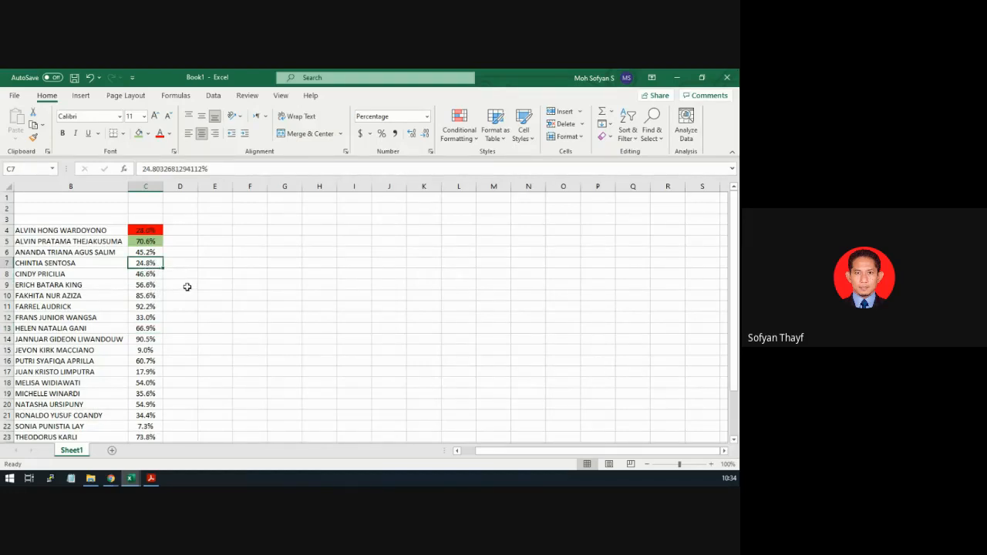
pyautogui.scroll(-6, 77, 320)
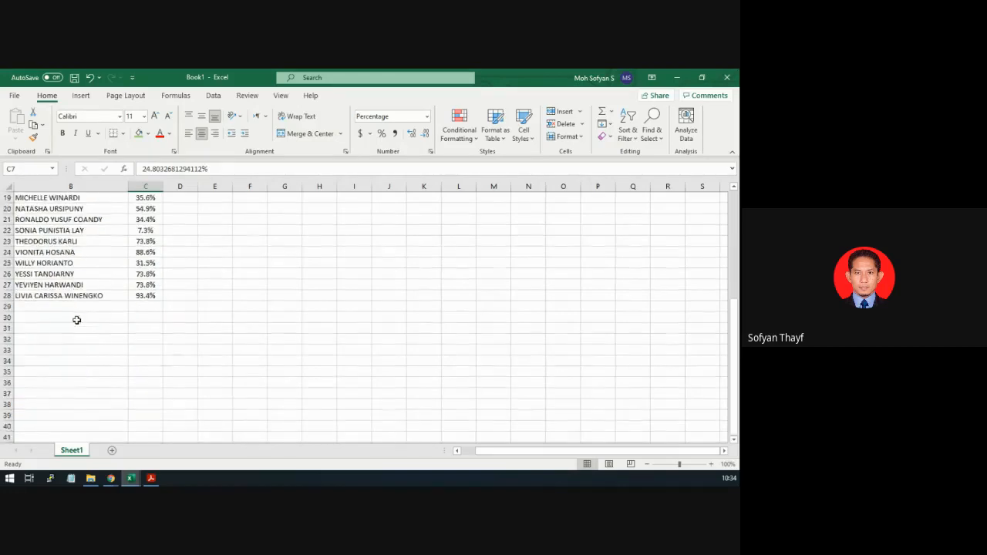
pyautogui.scroll(4, 76, 320)
pyautogui.scroll(-5, 76, 320)
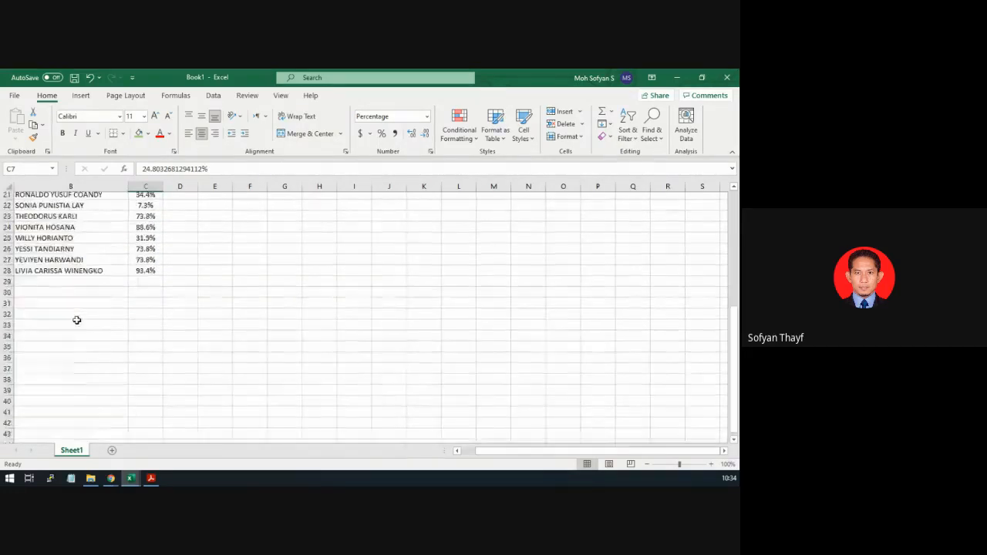
pyautogui.scroll(7, 76, 320)
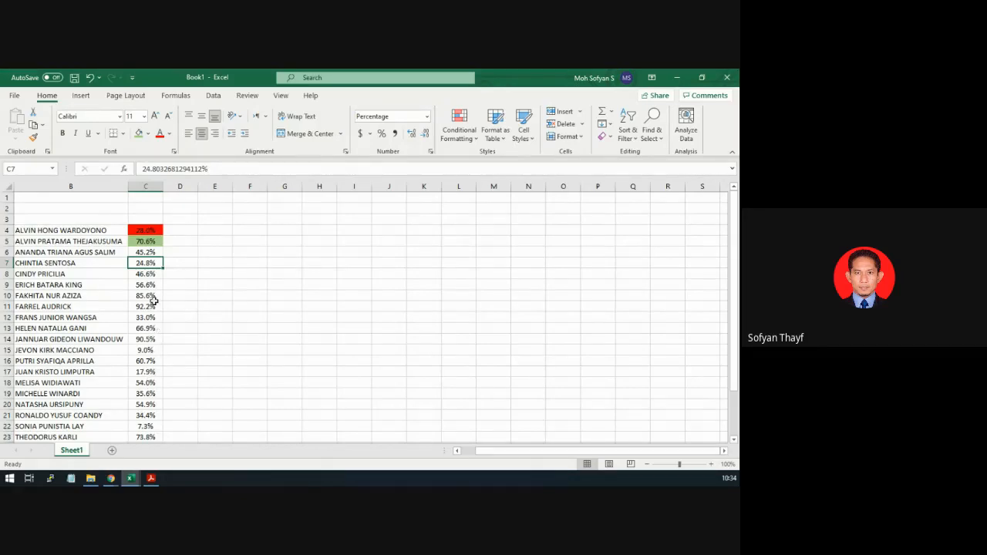
# Overwrite the first participant's progress value in C4 with 65.3%
pyautogui.click(146, 243)
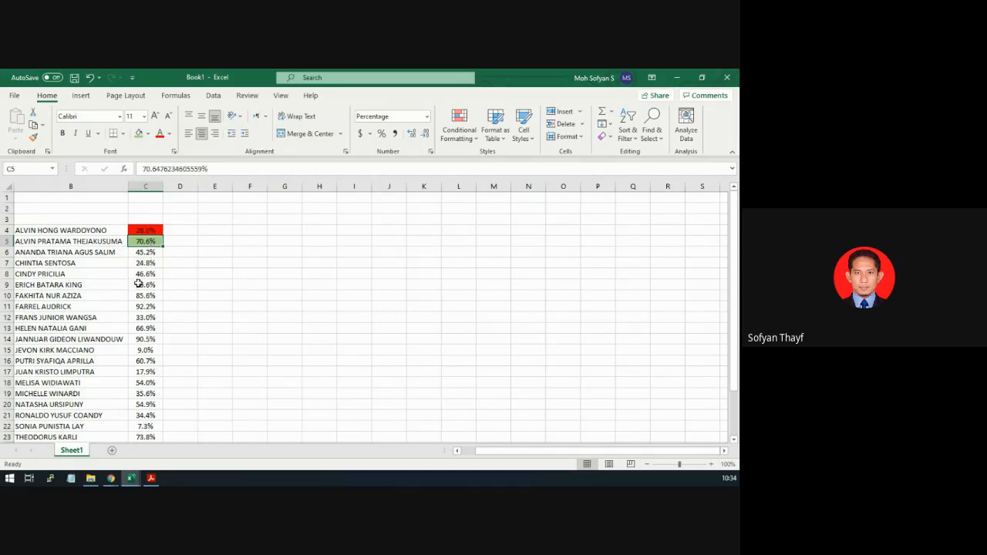
pyautogui.click(142, 276)
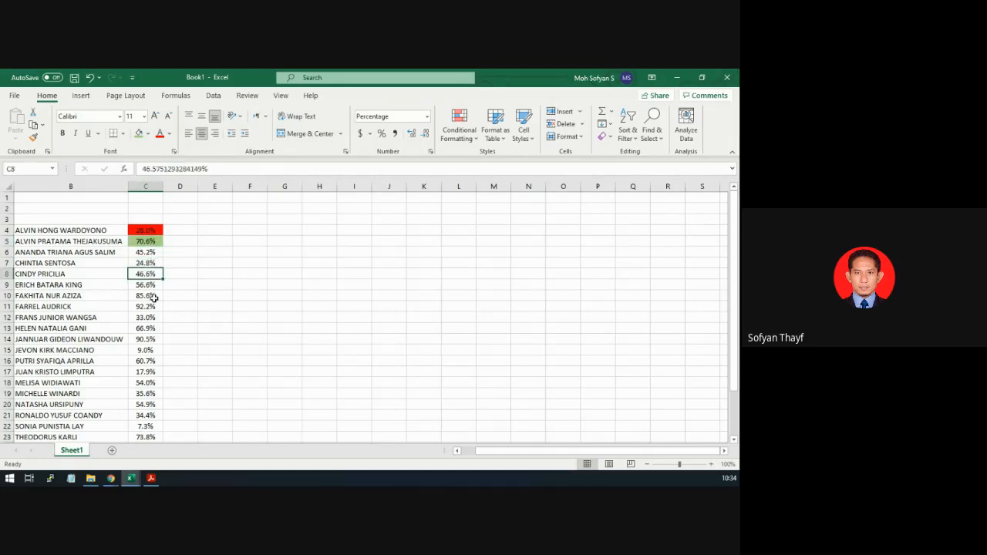
pyautogui.click(149, 230)
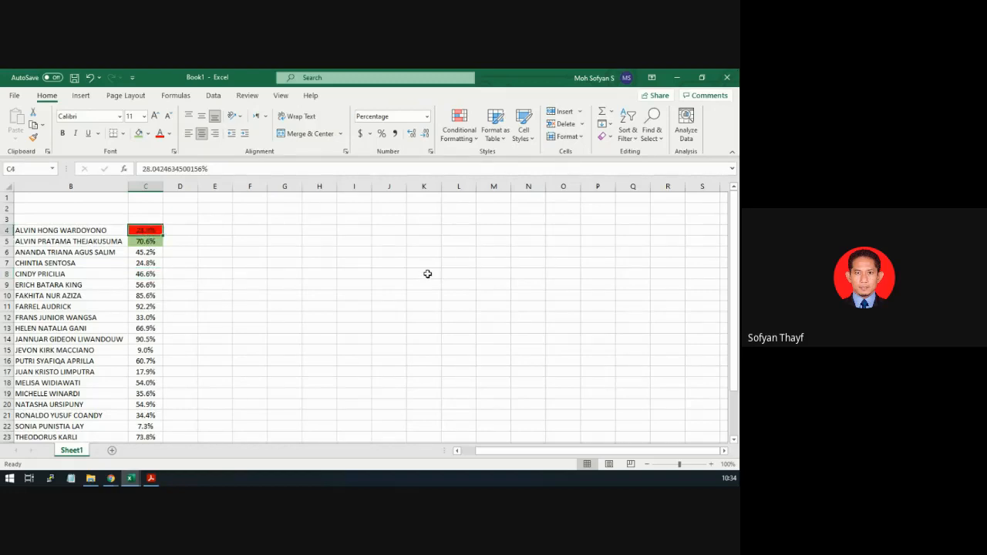
pyautogui.write('65.3')
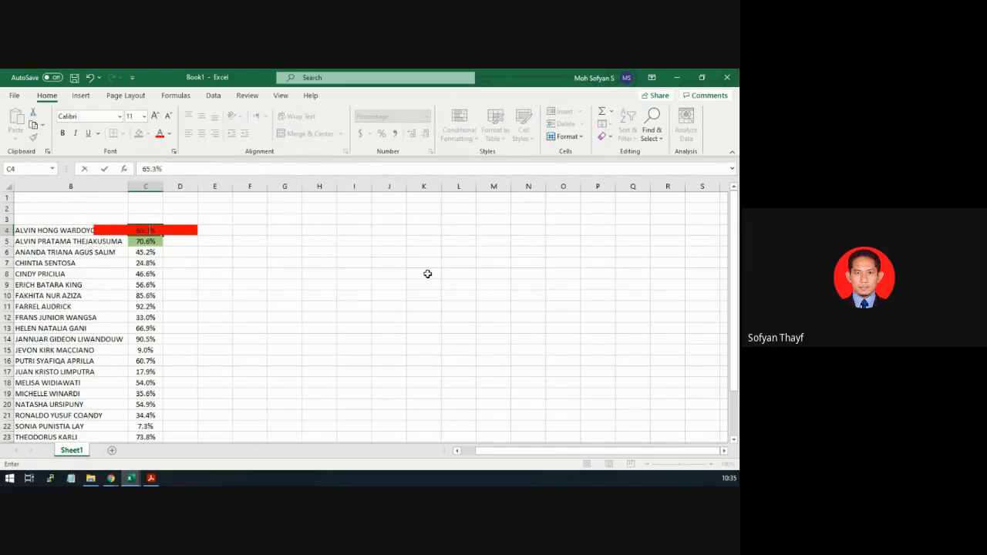
pyautogui.press('Return')
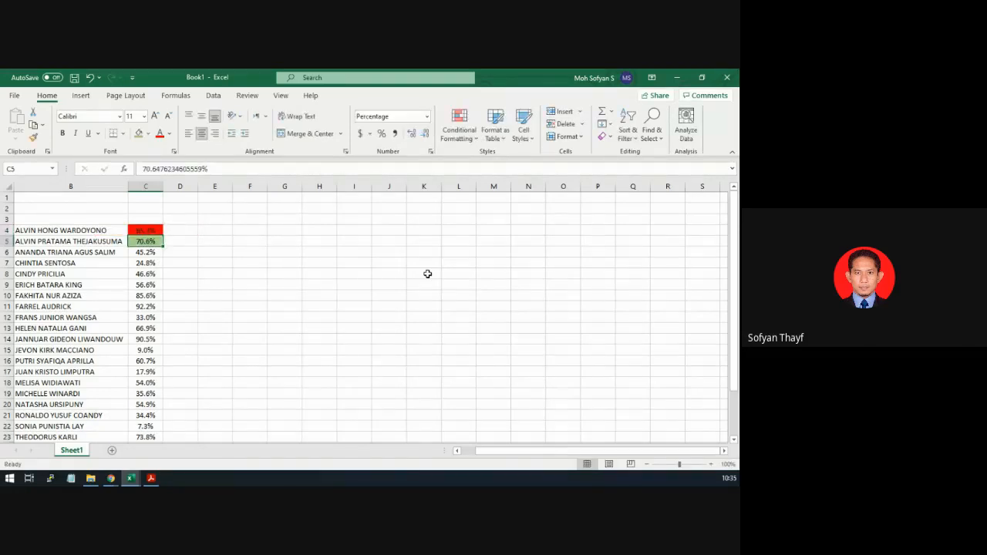
# Undo the value entry in C4 and the manual fill colours of C4 and C5
pyautogui.click(154, 229)
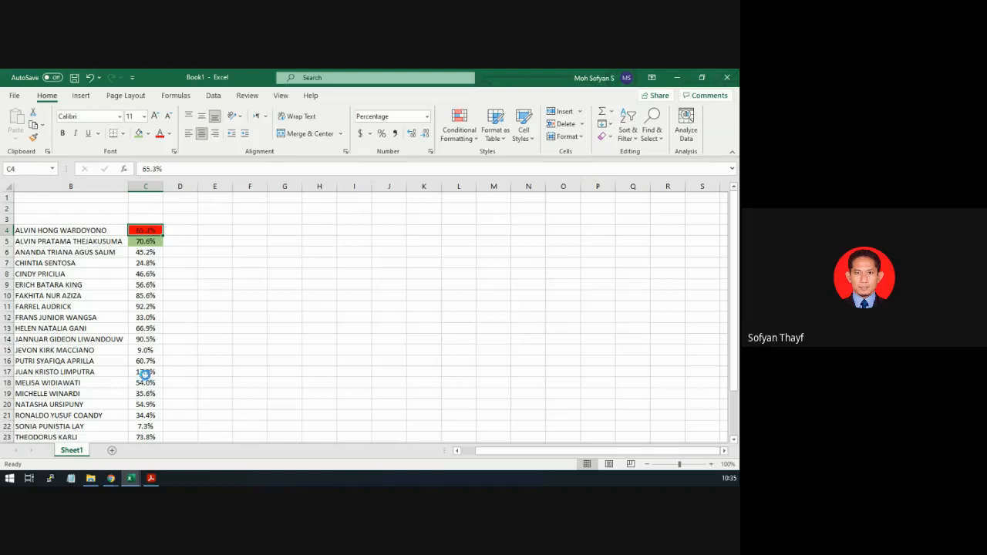
pyautogui.hotkey('ctrl', 'z')
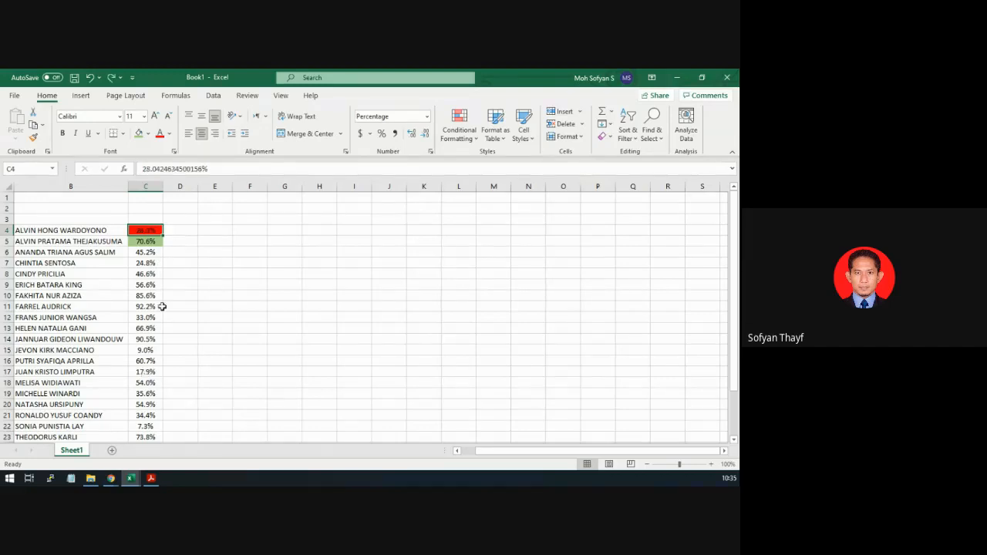
pyautogui.click(177, 256)
pyautogui.hotkey('ctrl', 'z')
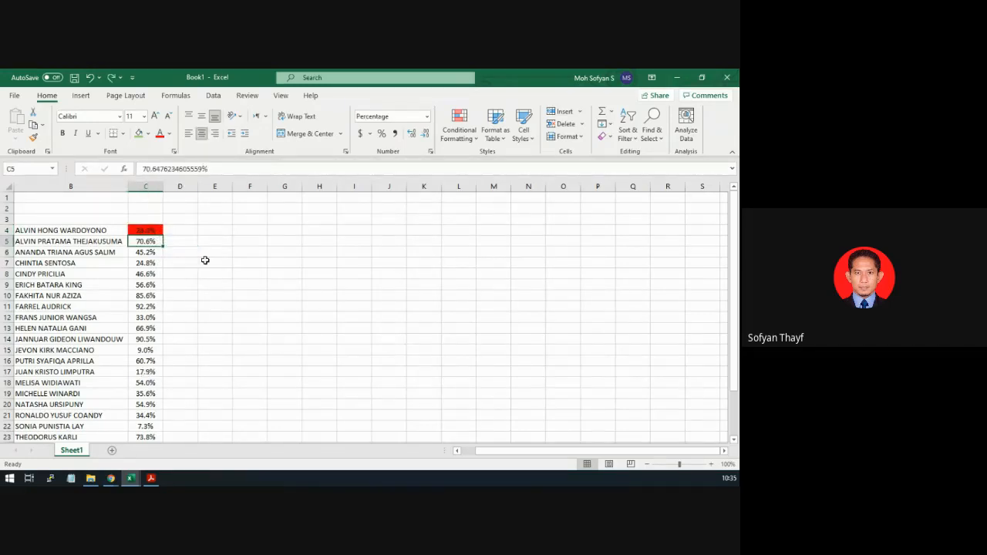
pyautogui.hotkey('ctrl', 'z')
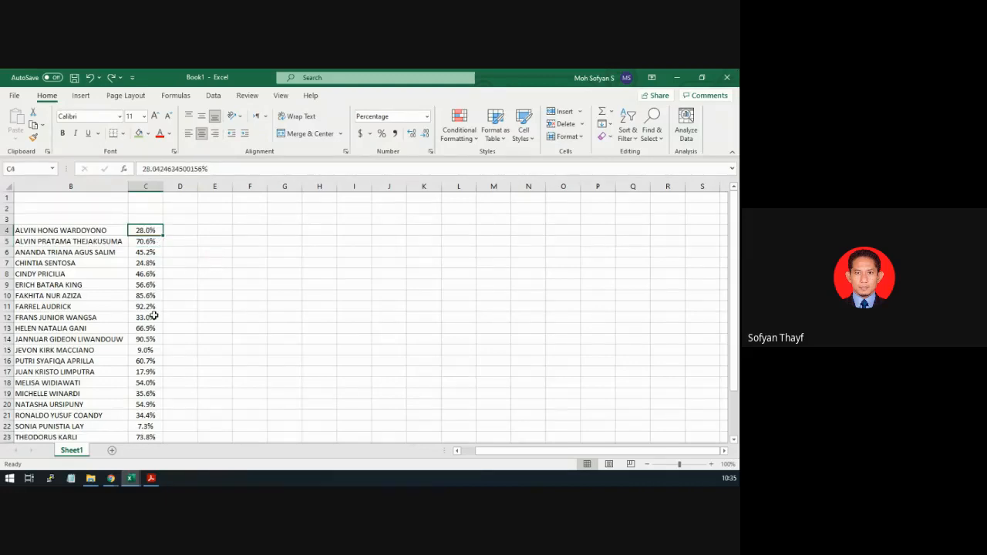
# Apply the Green-Yellow-Red colour scale as conditional formatting to the progress values in C4:C28
pyautogui.scroll(-3, 154, 316)
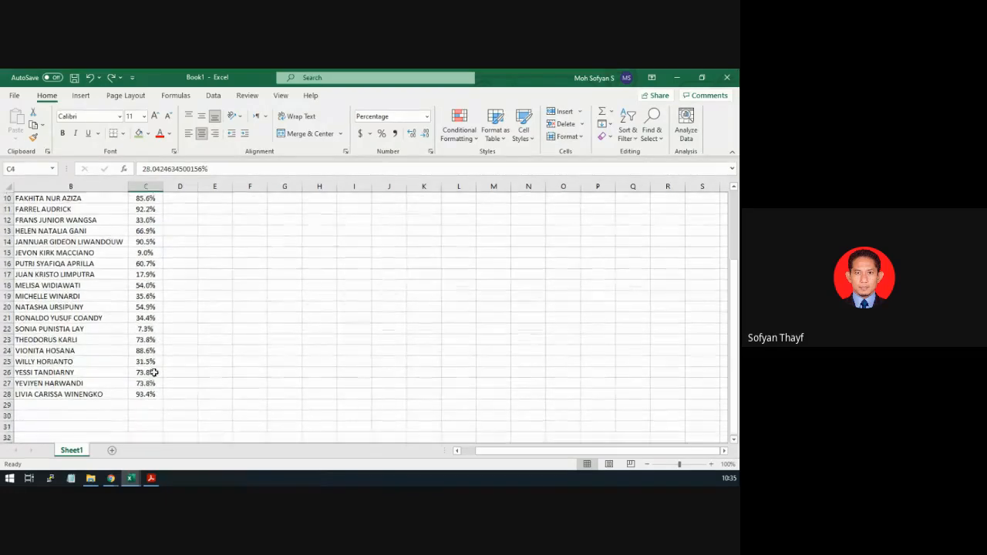
pyautogui.keyDown('shift'); pyautogui.click(152, 392); pyautogui.keyUp('shift')
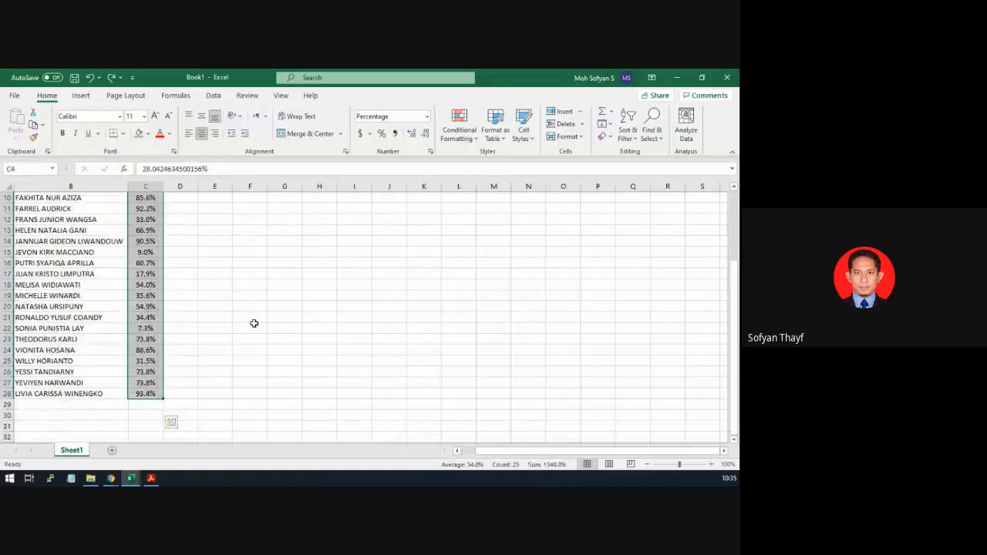
pyautogui.scroll(3, 253, 323)
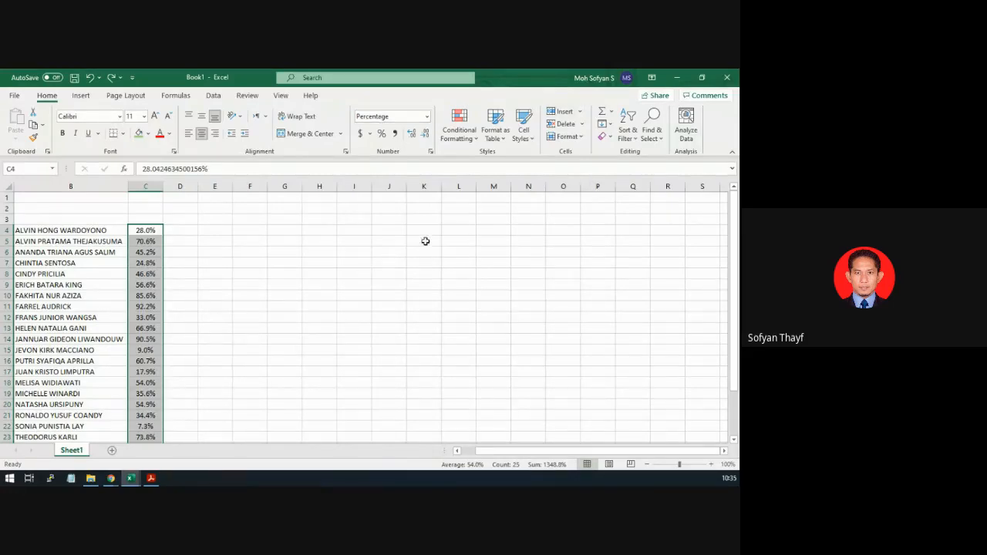
pyautogui.click(472, 126)
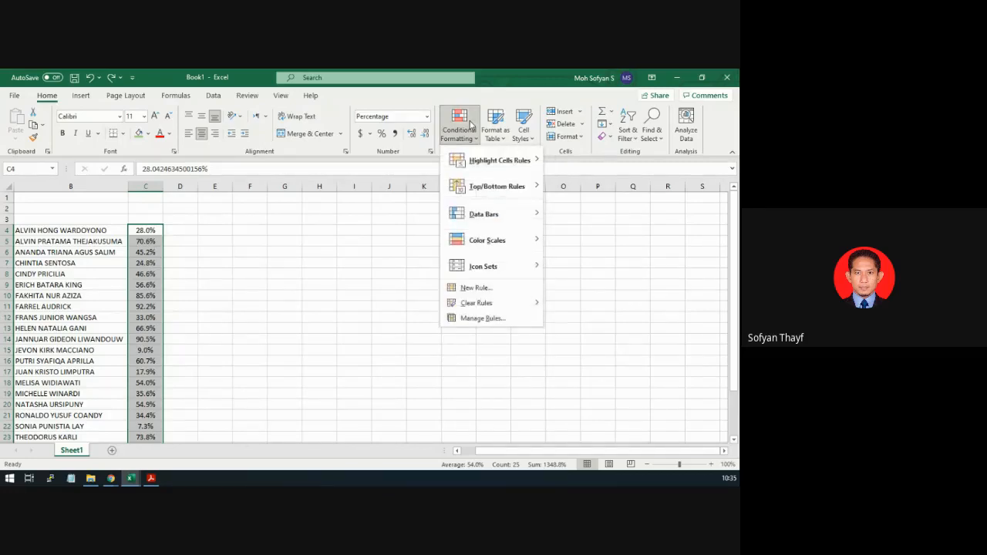
pyautogui.moveTo(486, 243)
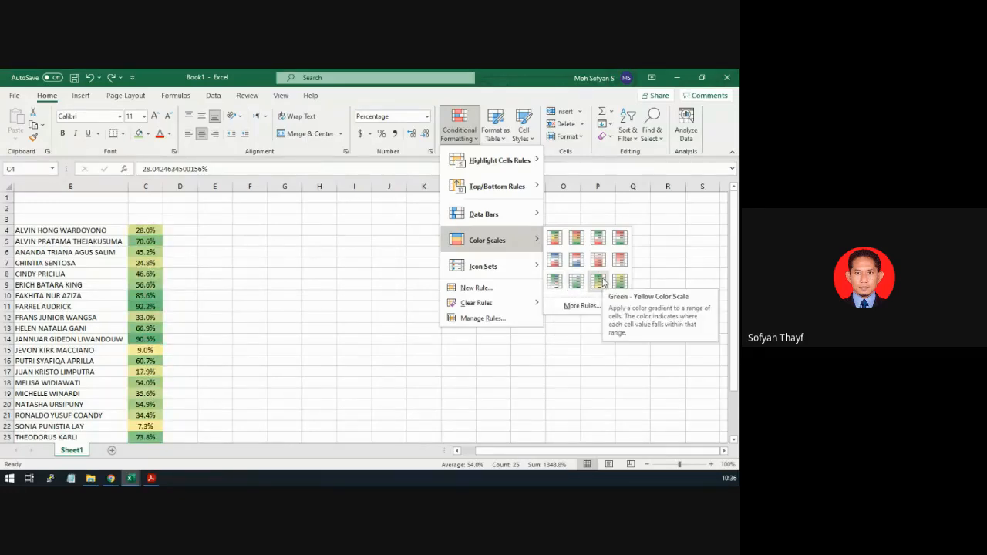
pyautogui.click(553, 241)
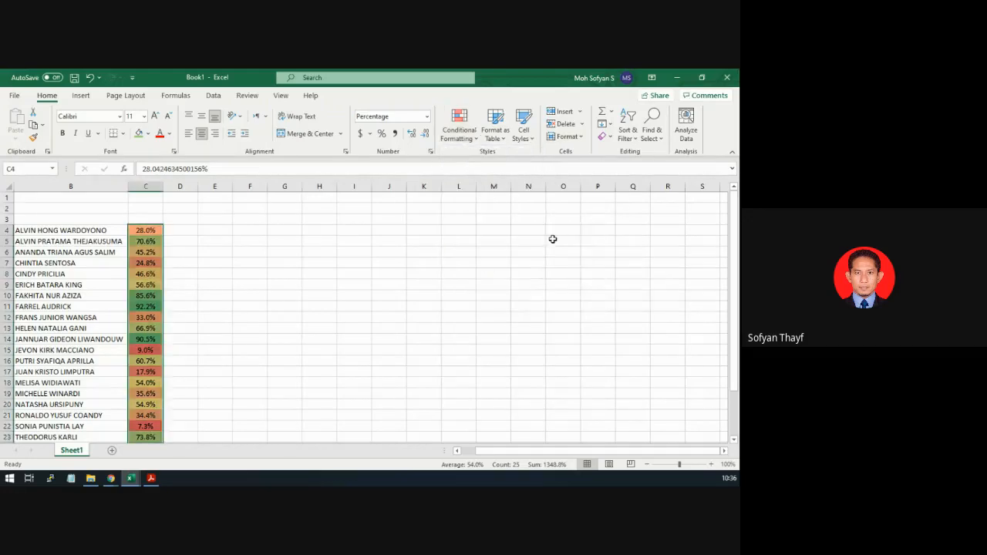
# Inspect how the colour scale shades the low progress values in C15, C22, C7 and C4
pyautogui.scroll(-2, 228, 247)
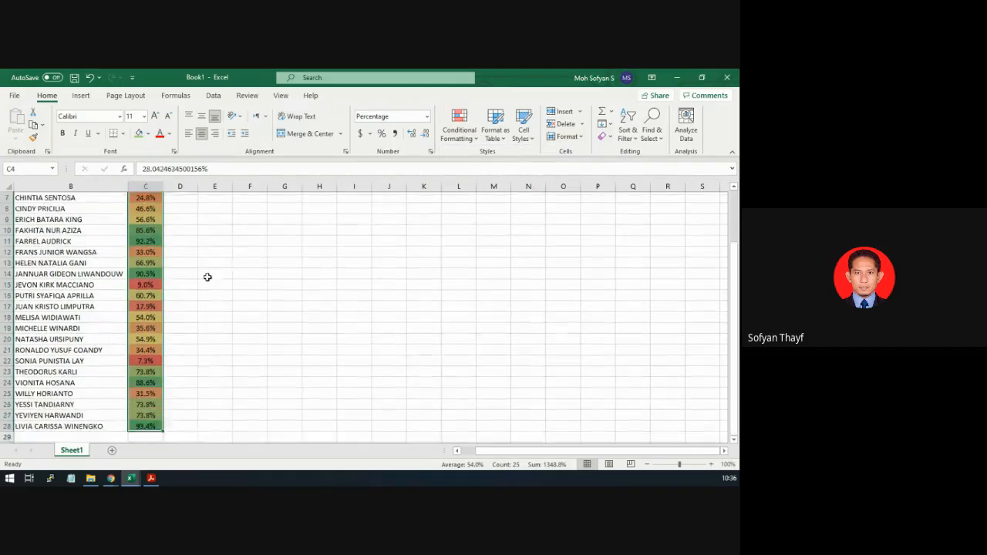
pyautogui.click(207, 274)
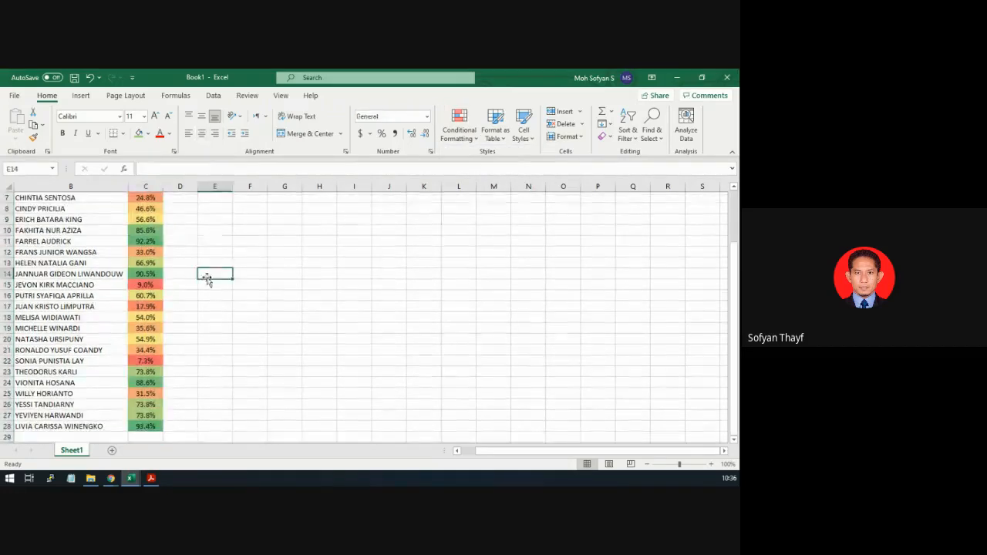
pyautogui.click(136, 283)
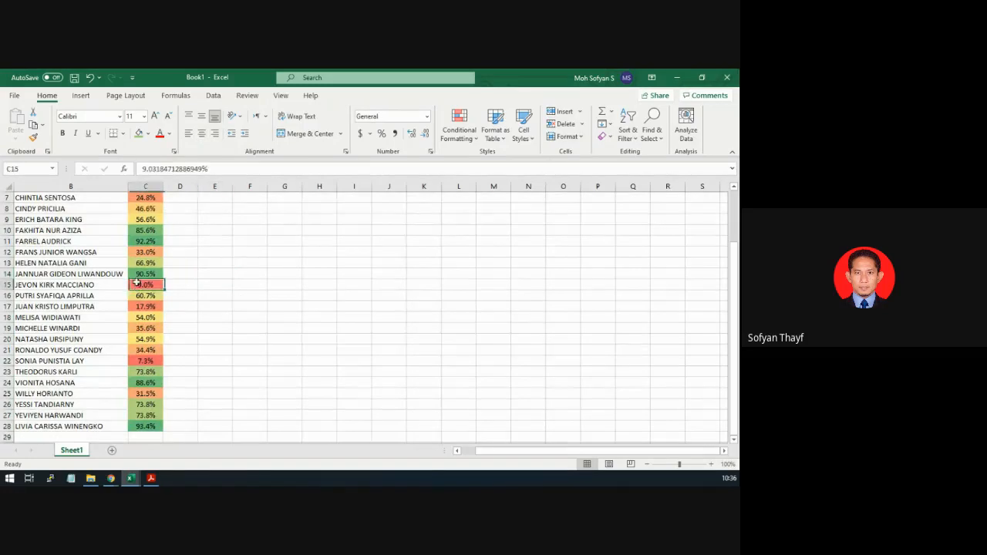
pyautogui.click(154, 360)
pyautogui.scroll(2, 198, 306)
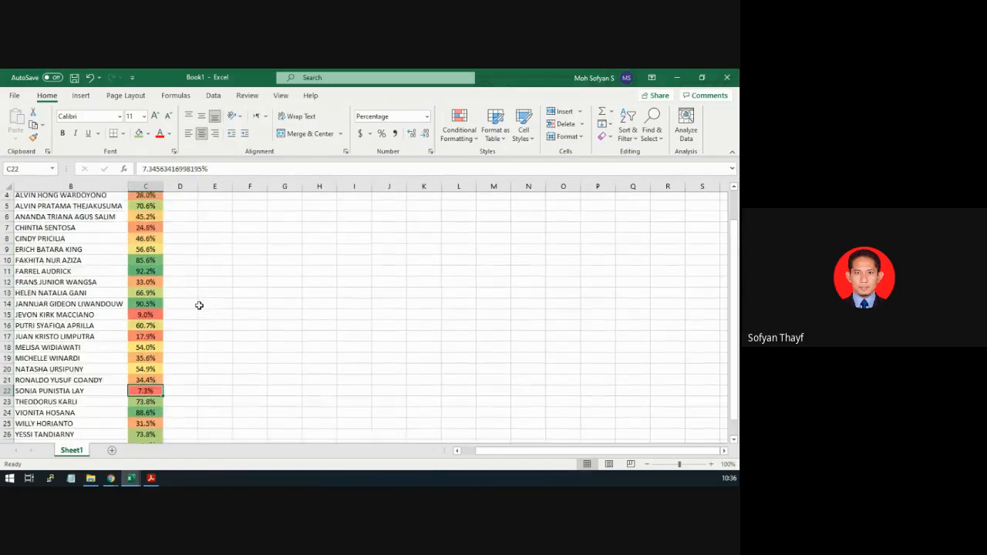
pyautogui.click(142, 265)
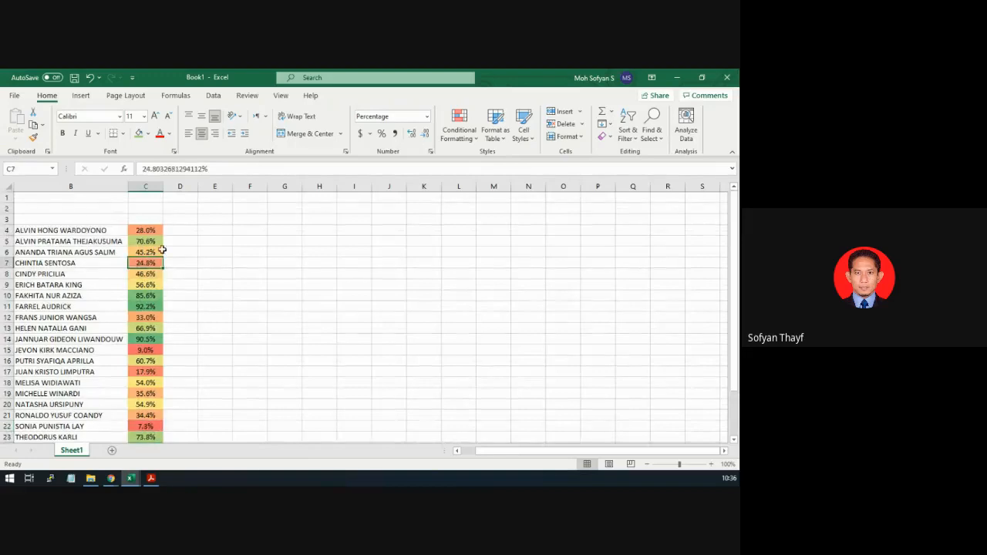
pyautogui.click(148, 230)
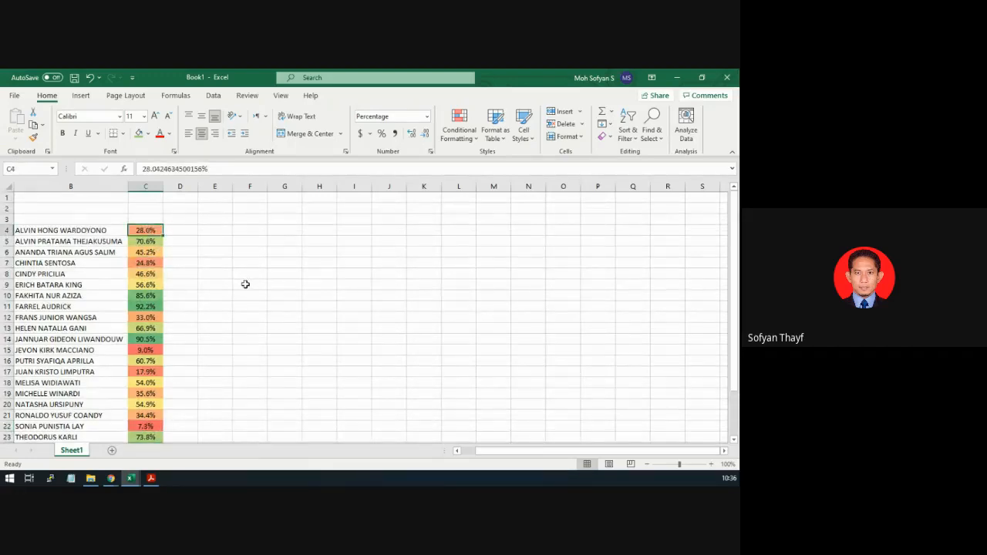
# Inspect how the colour scale shades the high progress values in C10, C11, C14, C24 and C28
pyautogui.click(154, 296)
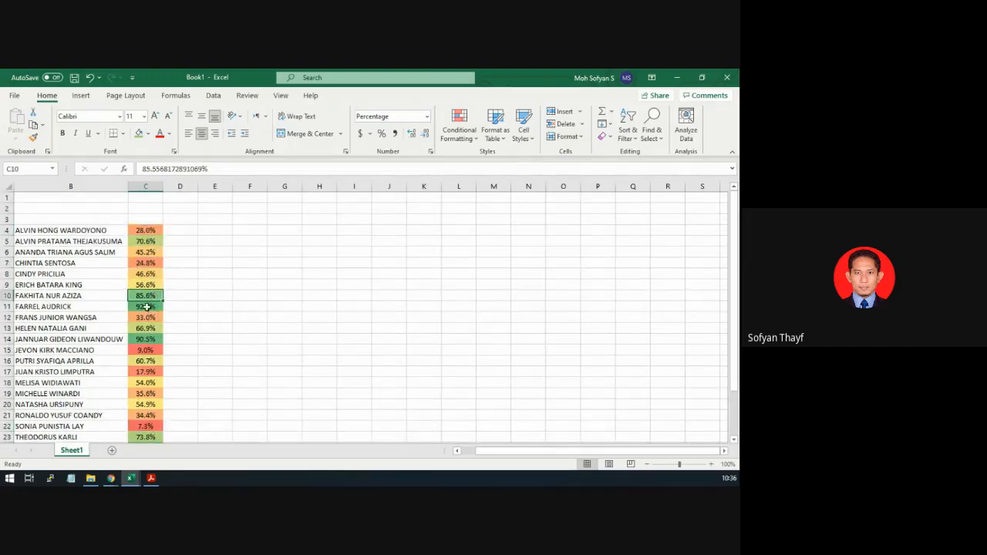
pyautogui.click(147, 307)
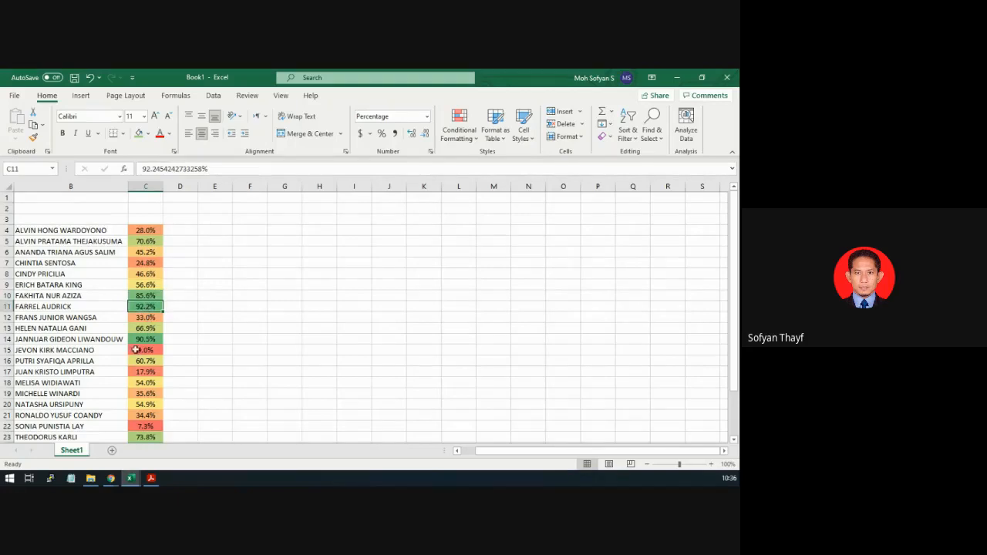
pyautogui.click(145, 340)
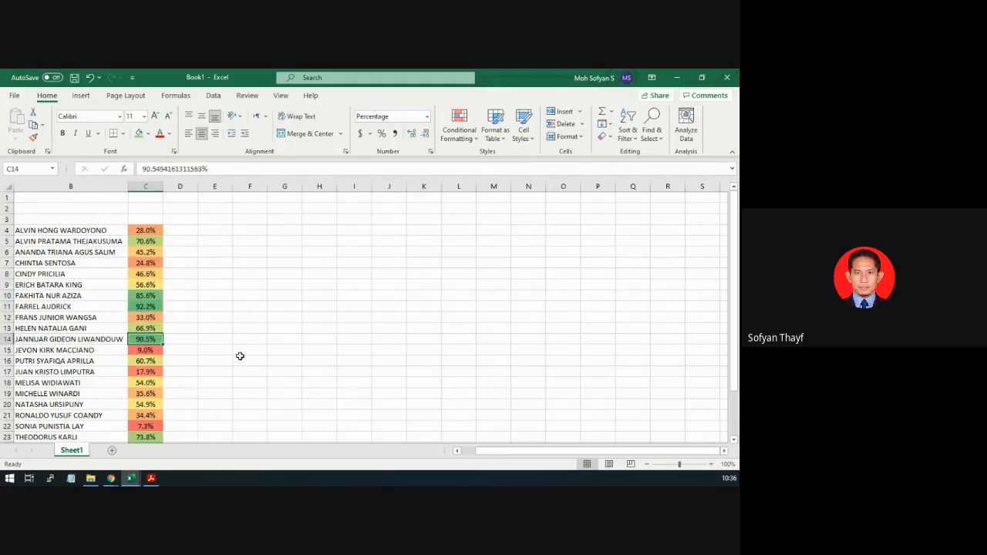
pyautogui.scroll(-1, 207, 355)
pyautogui.scroll(-2, 207, 356)
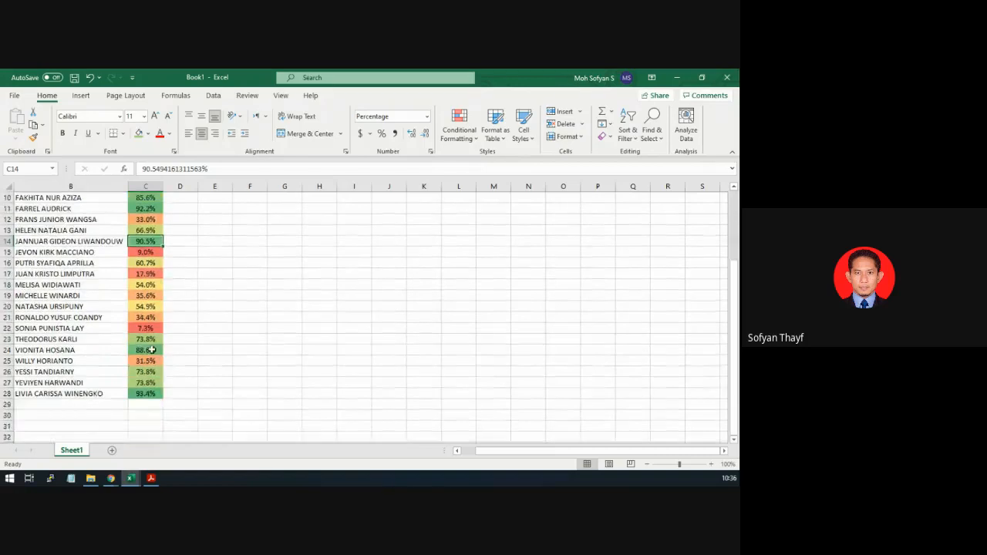
pyautogui.click(145, 351)
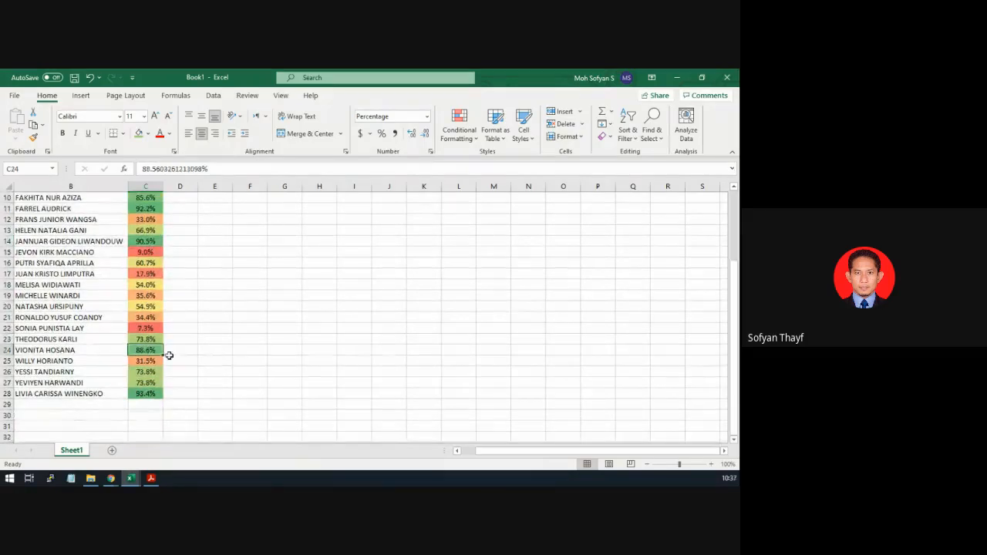
pyautogui.click(144, 394)
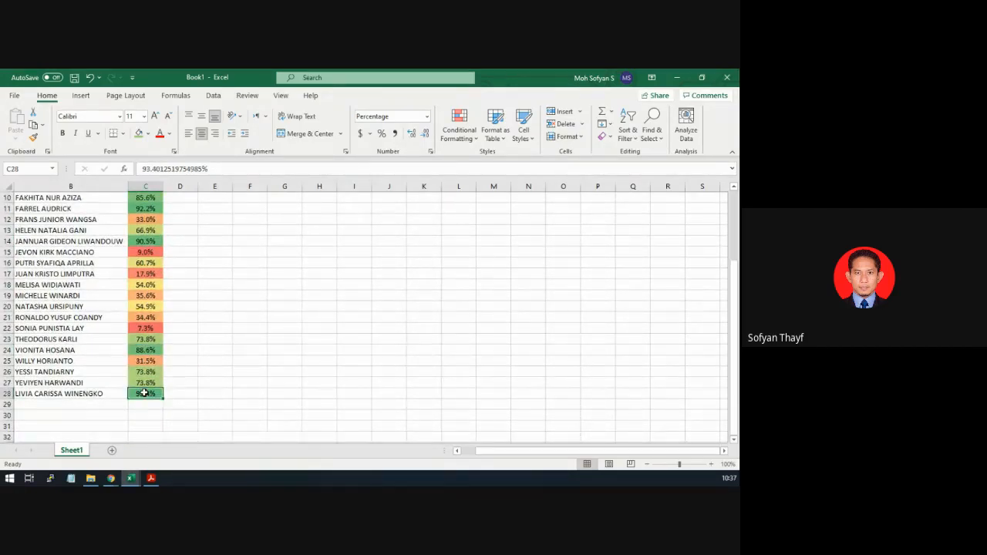
# Look over the whole coloured progress column again and compare the shades of C24, C22 and C15
pyautogui.scroll(3, 144, 393)
pyautogui.scroll(-4, 144, 393)
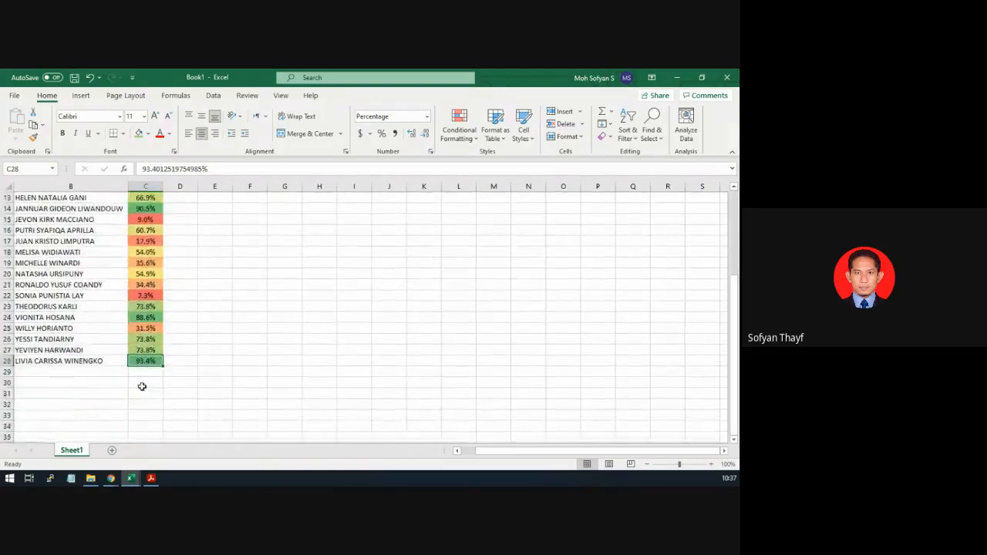
pyautogui.scroll(4, 138, 363)
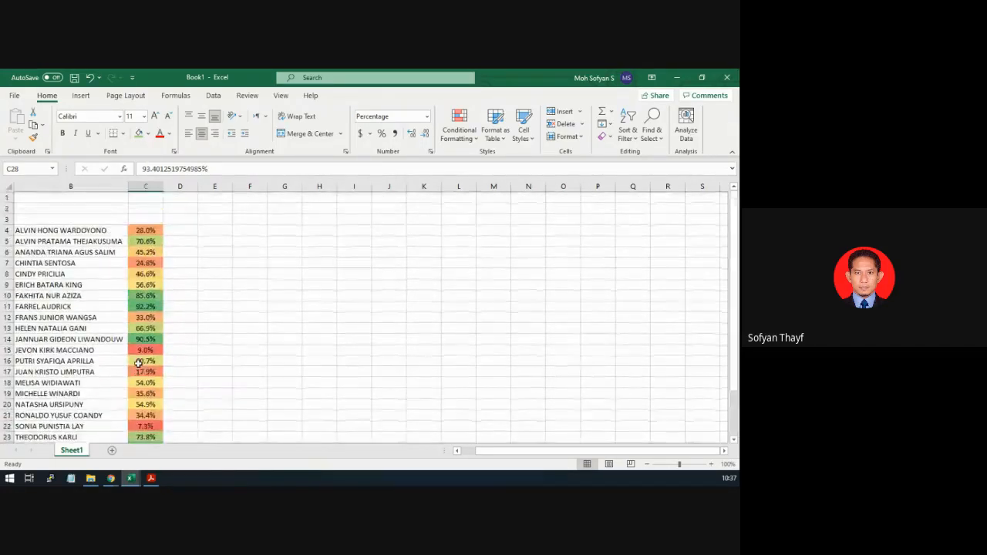
pyautogui.scroll(-3, 138, 362)
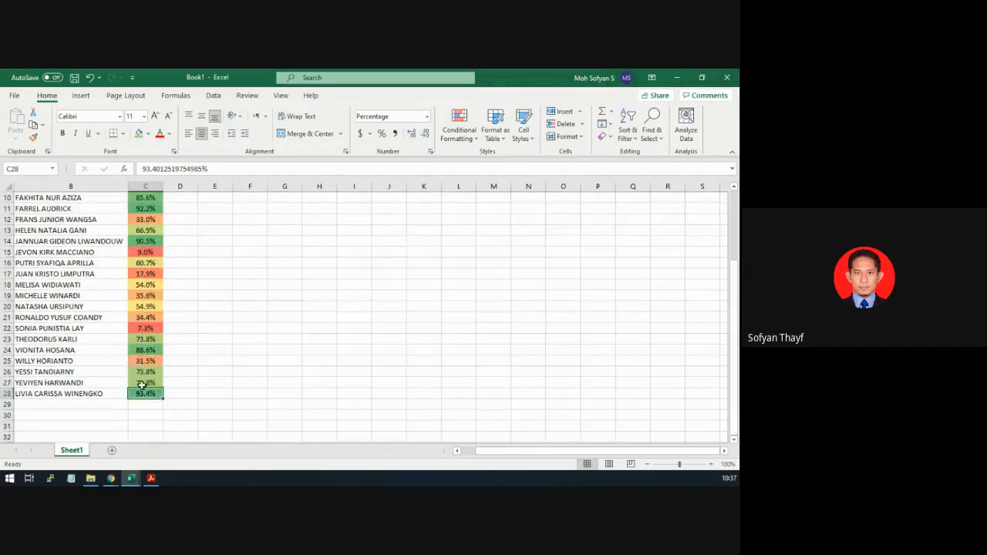
pyautogui.click(137, 349)
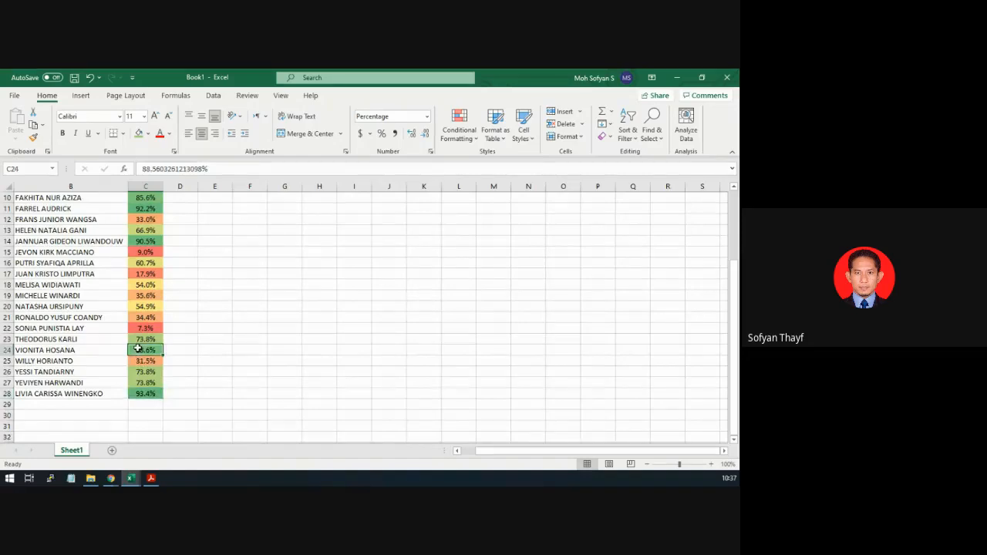
pyautogui.click(150, 327)
pyautogui.click(151, 252)
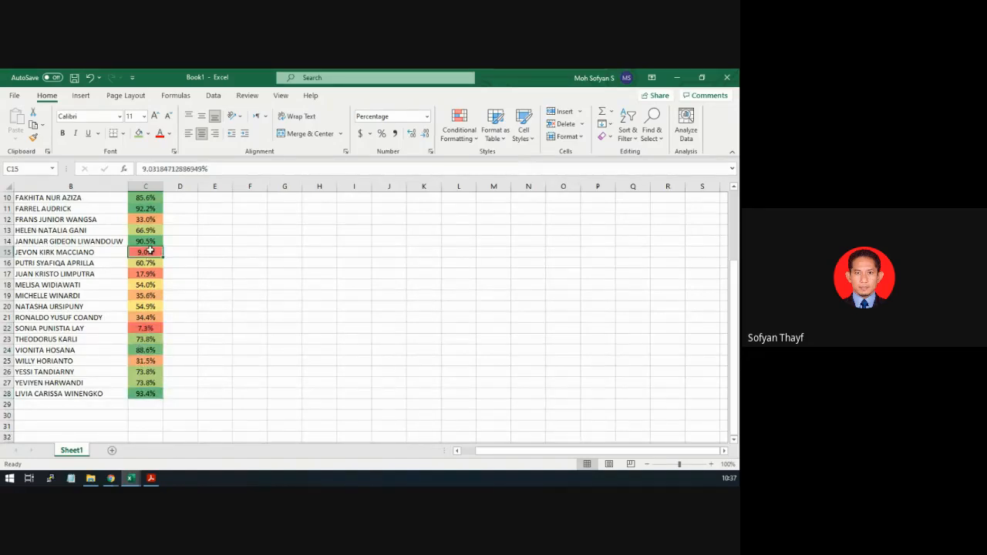
pyautogui.scroll(3, 151, 251)
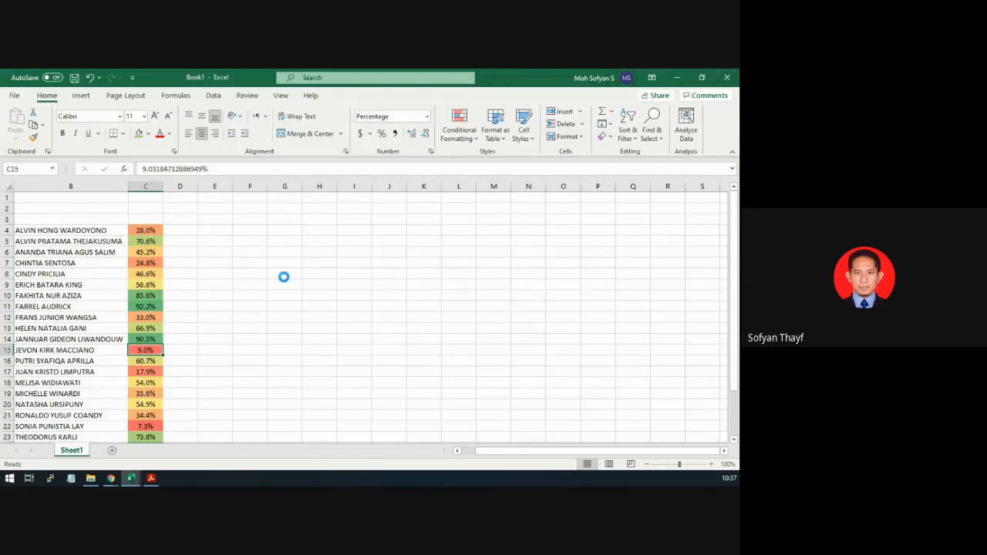
# Undo the colour scale on the progress column and reapply the Green-Yellow-Red colour scale to C4:C28
pyautogui.hotkey('ctrl', 'z')
pyautogui.click(227, 273)
pyautogui.click(149, 230)
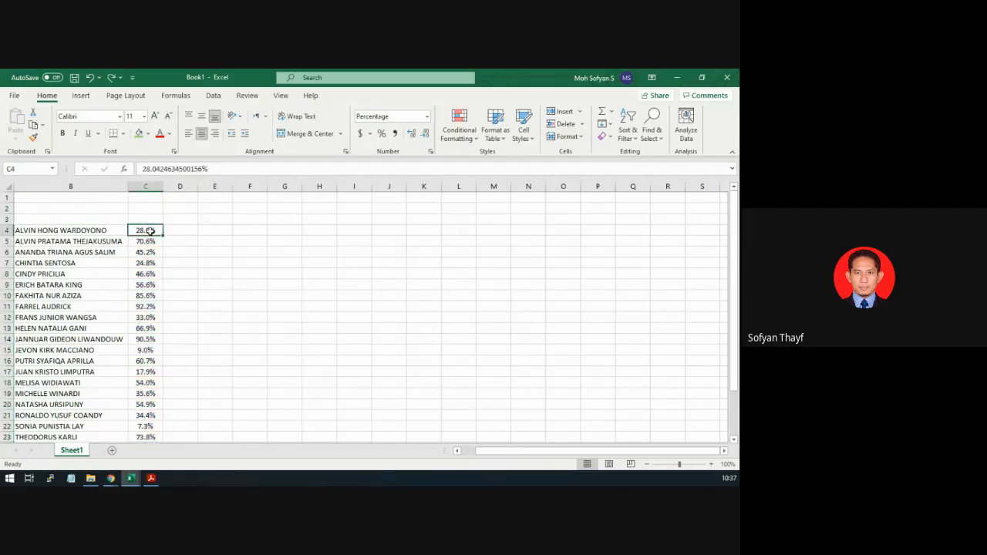
pyautogui.hotkey('ctrl', 'shift', 'Down')
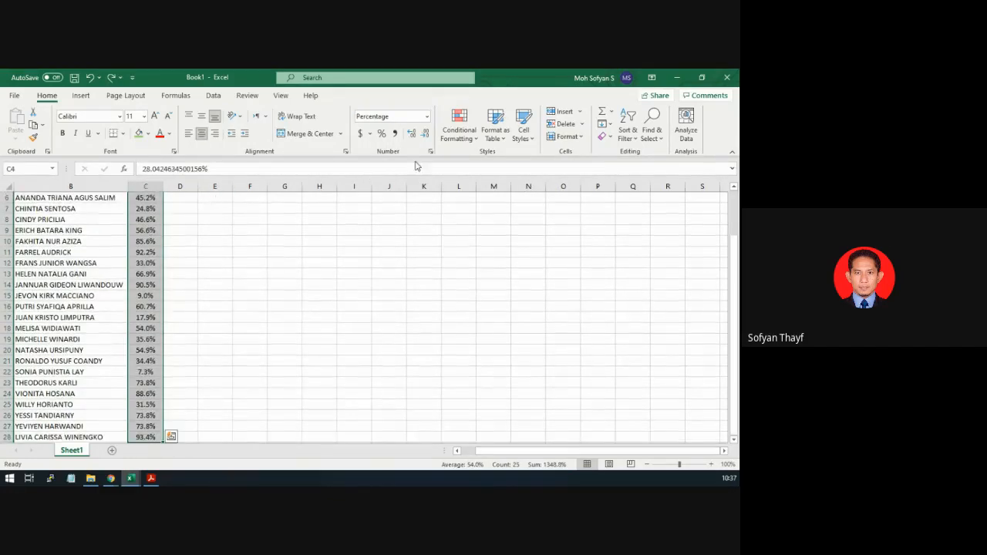
pyautogui.click(455, 142)
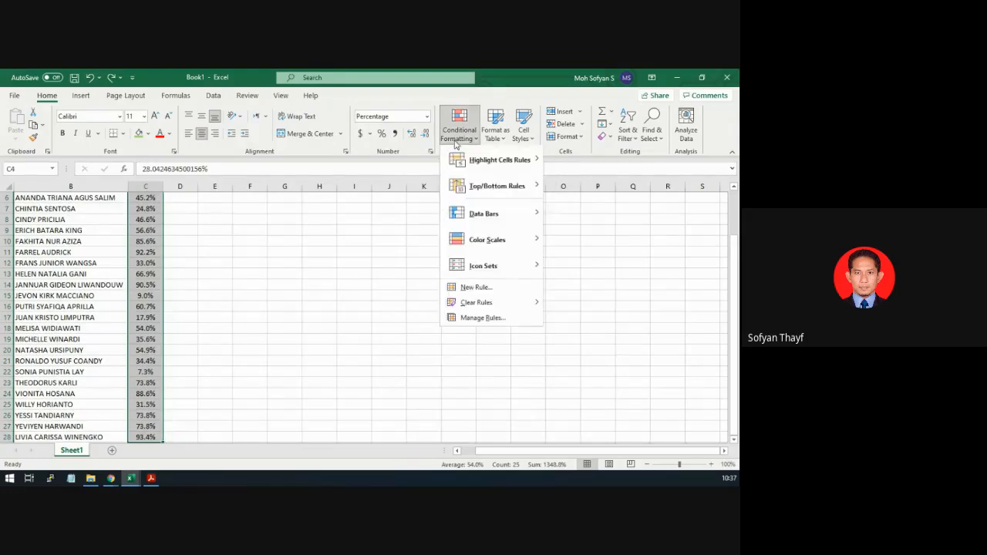
pyautogui.moveTo(486, 240)
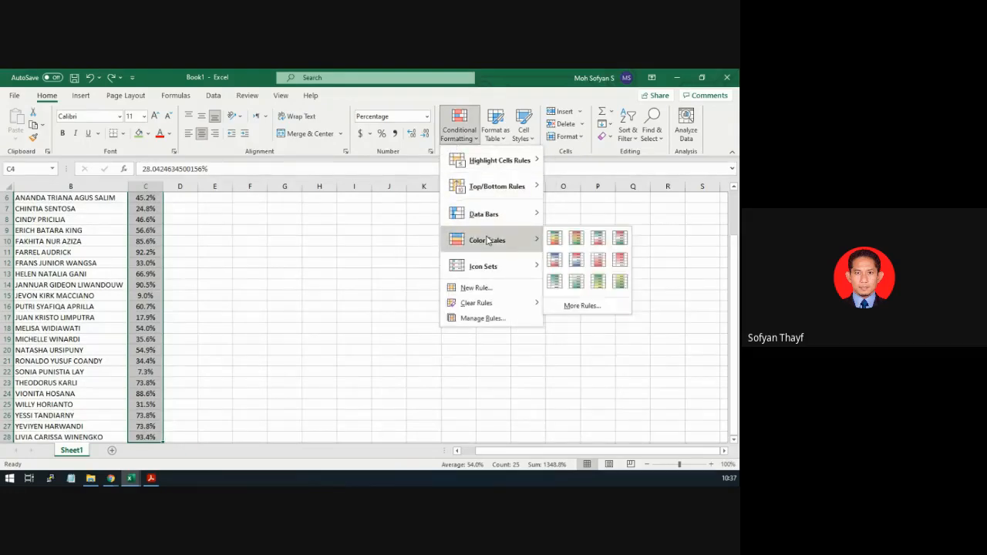
pyautogui.click(556, 241)
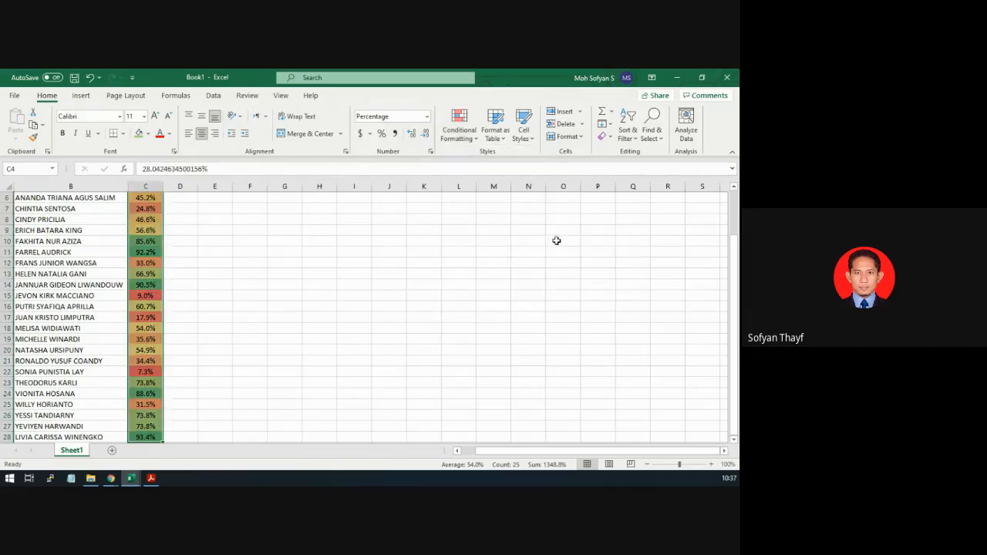
pyautogui.click(190, 248)
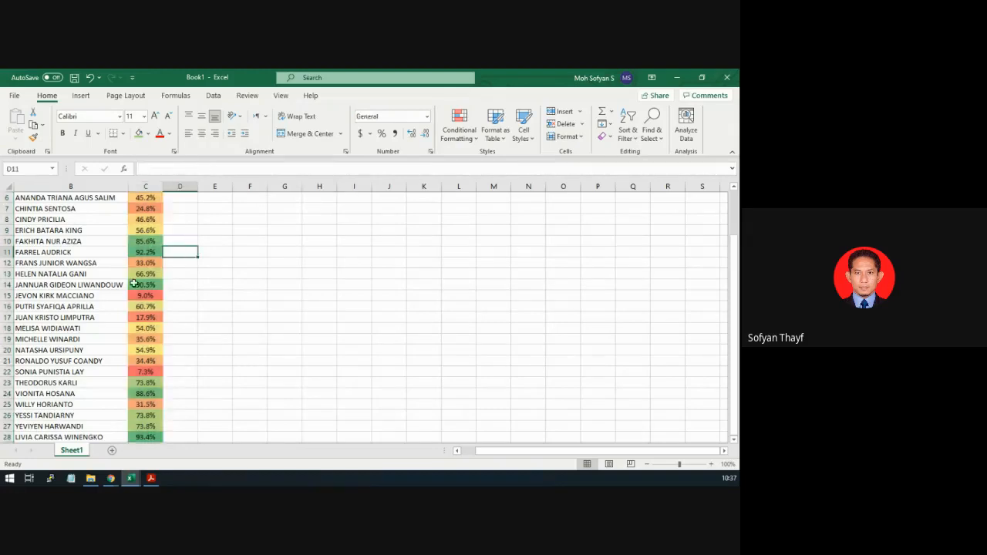
# Look over the shading of the whole progress column, including the values in C4 and C5
pyautogui.scroll(2, 150, 263)
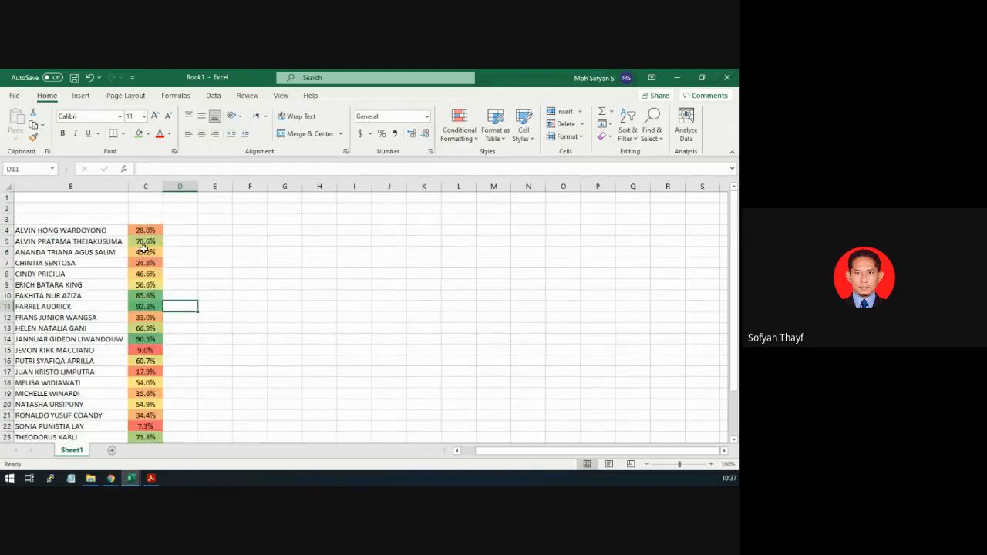
pyautogui.scroll(-5, 146, 276)
pyautogui.scroll(6, 146, 282)
pyautogui.scroll(-6, 153, 273)
pyautogui.scroll(4, 146, 293)
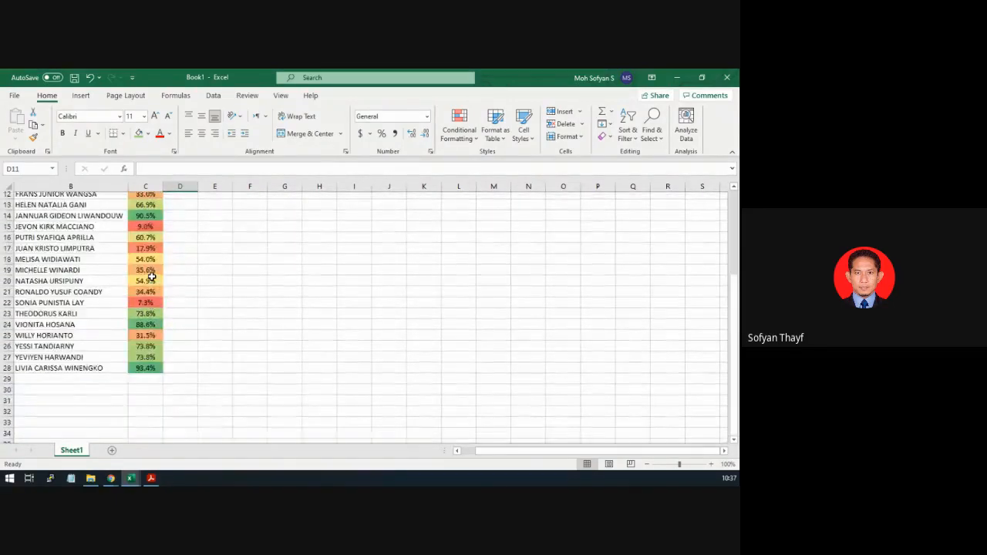
pyautogui.scroll(2, 144, 308)
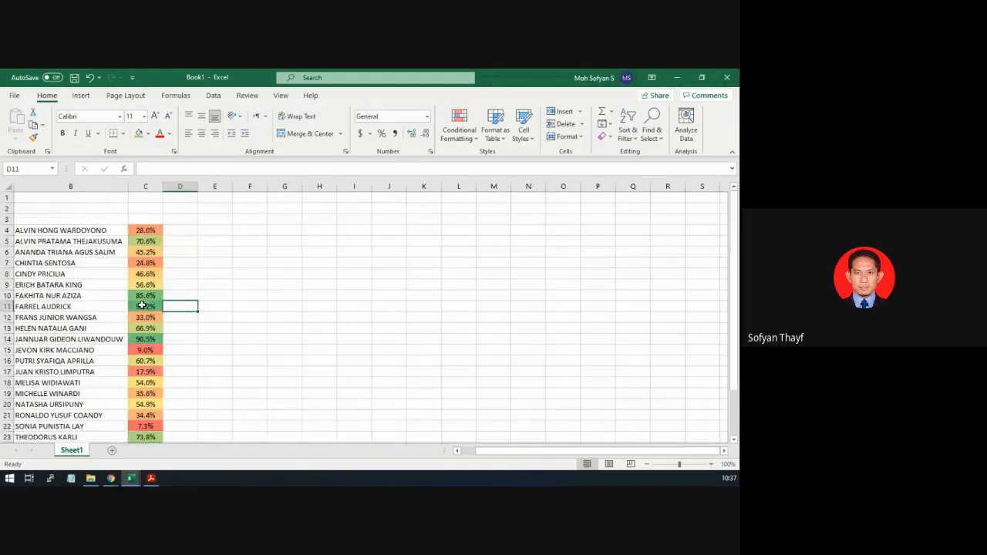
pyautogui.click(146, 230)
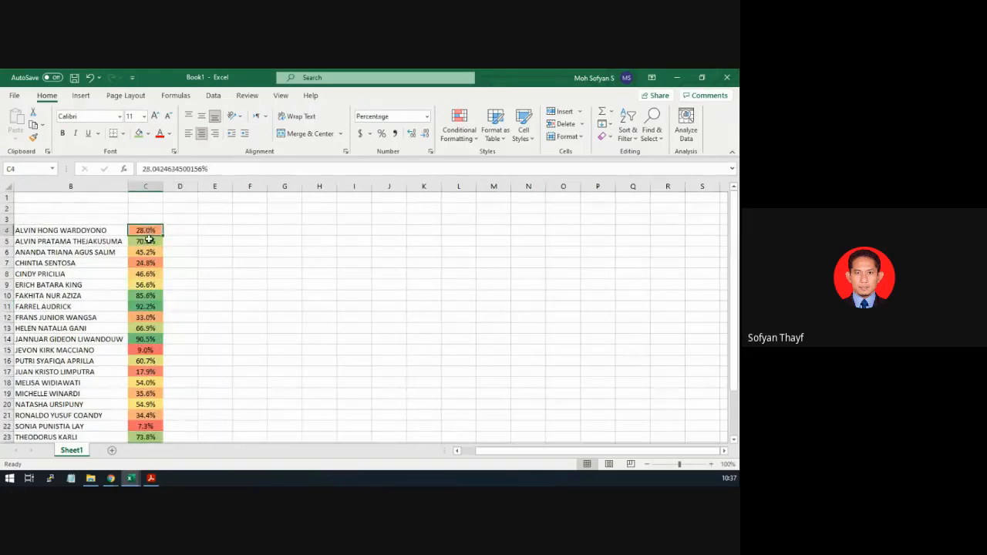
pyautogui.click(149, 240)
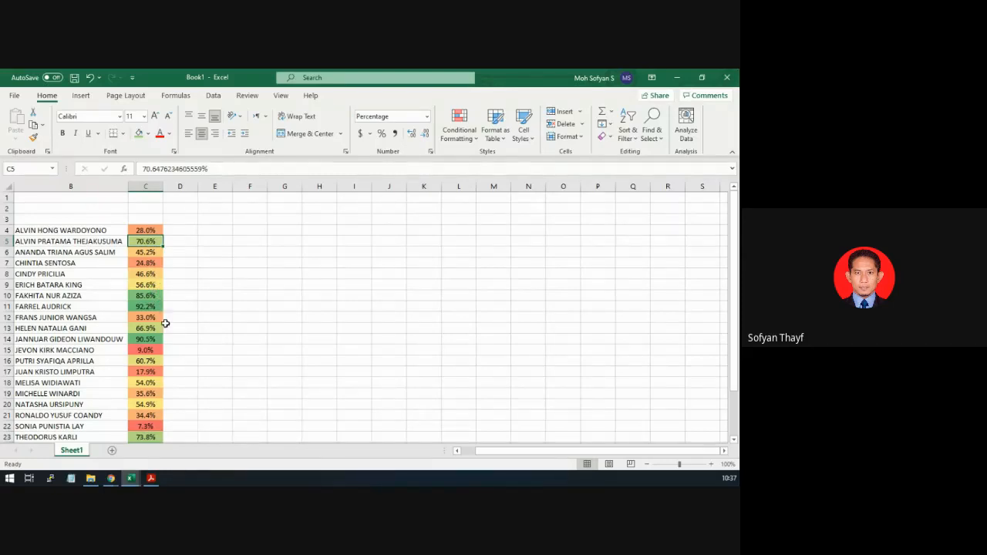
# Copy the progress value from C23 into C15
pyautogui.scroll(-2, 169, 347)
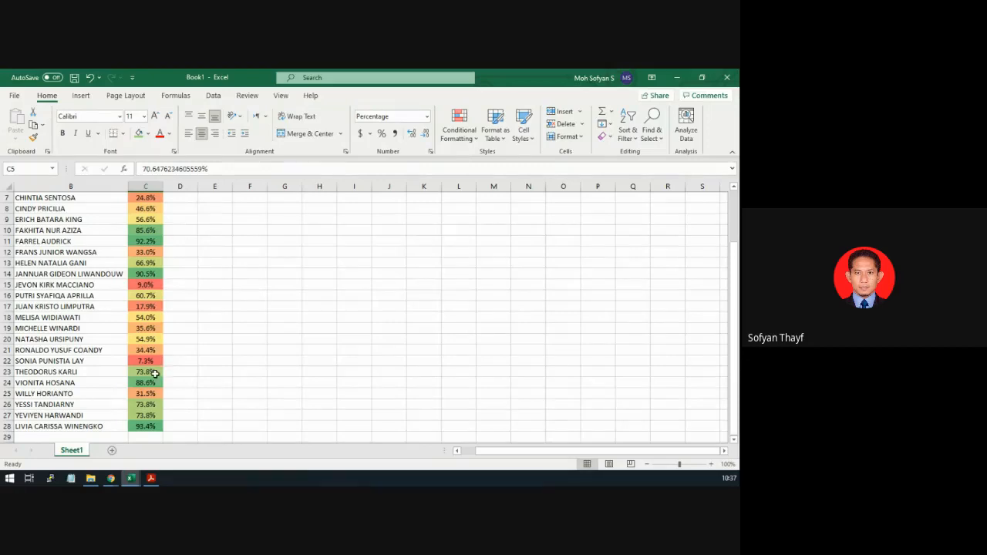
pyautogui.click(155, 373)
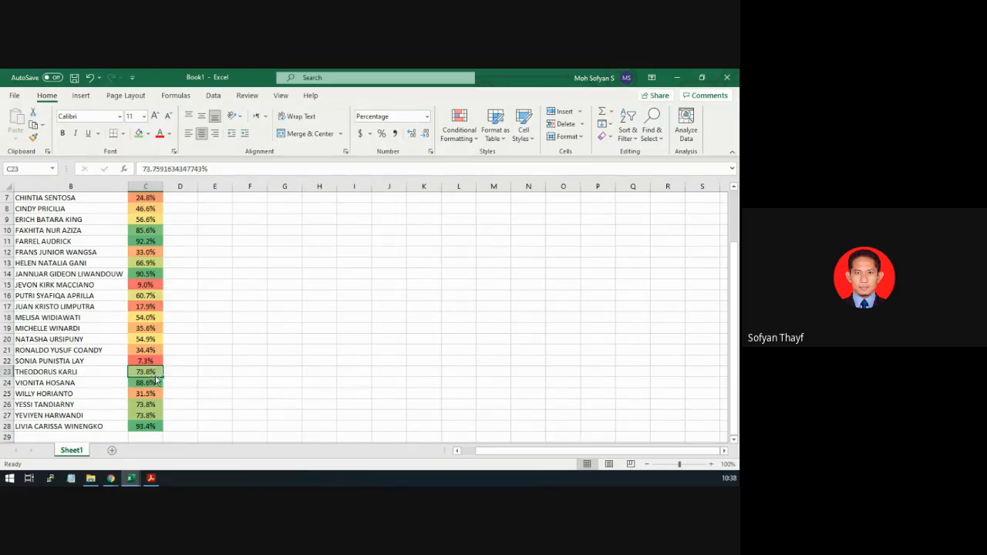
pyautogui.hotkey('ctrl', 'c')
pyautogui.scroll(2, 187, 364)
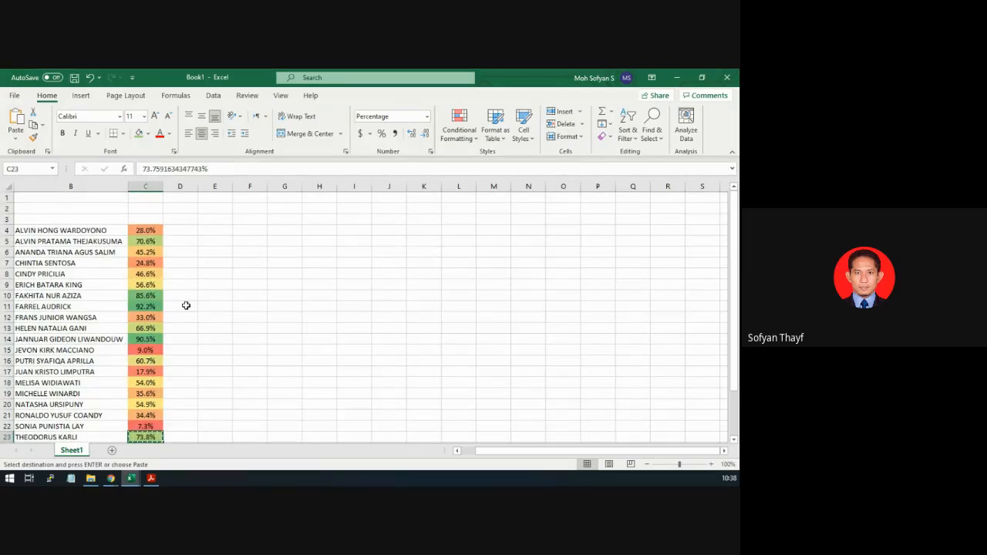
pyautogui.click(152, 350)
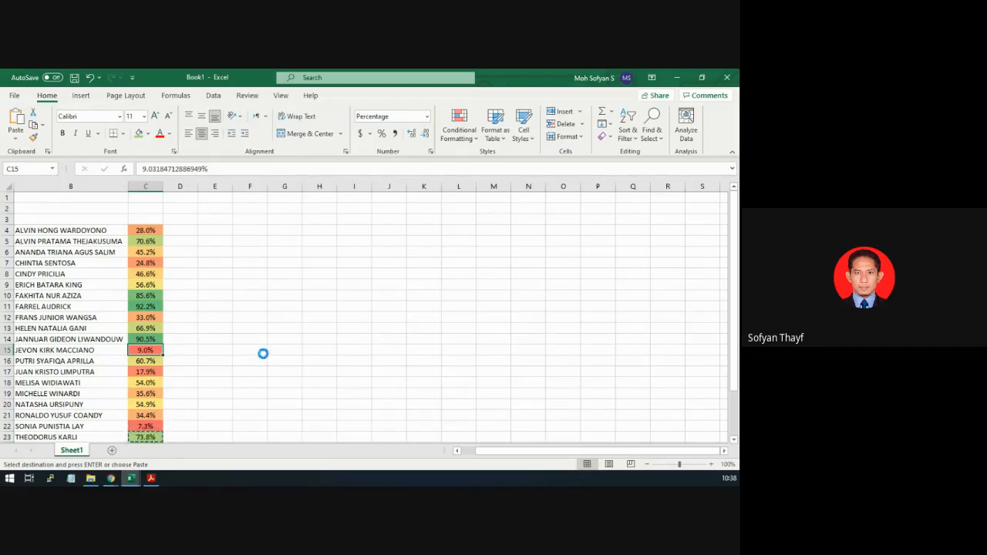
pyautogui.hotkey('ctrl', 'v')
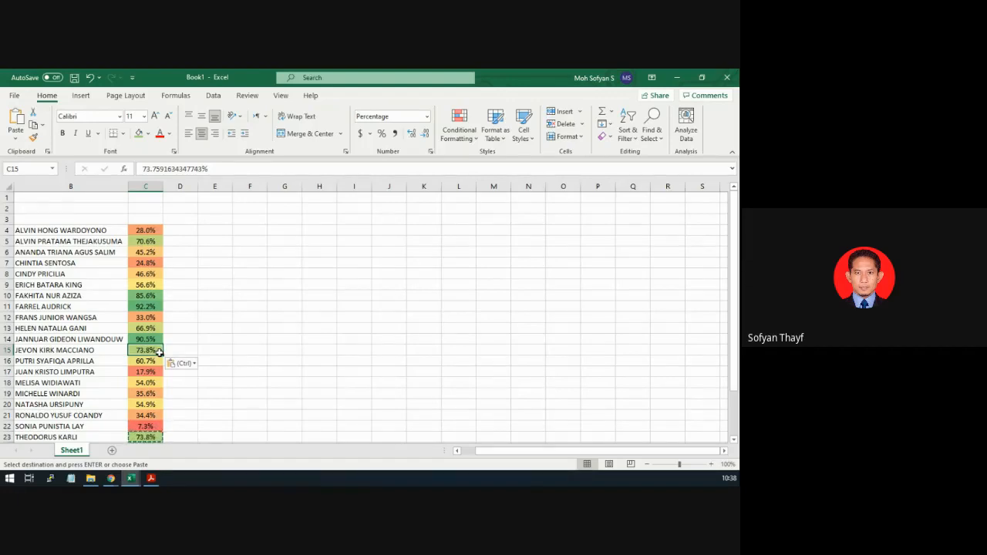
# Set the progress value in C4 to 32.75%
pyautogui.click(145, 231)
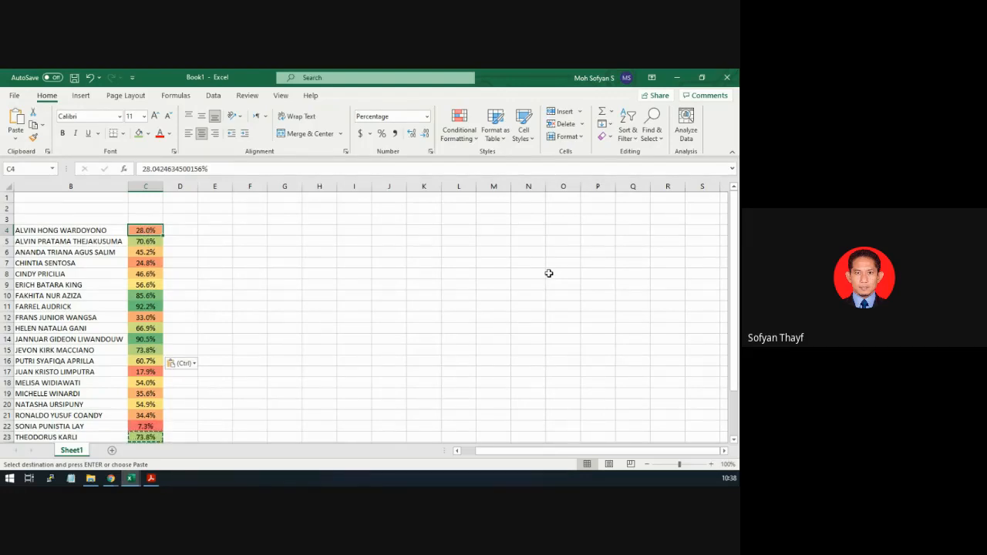
pyautogui.write('3')
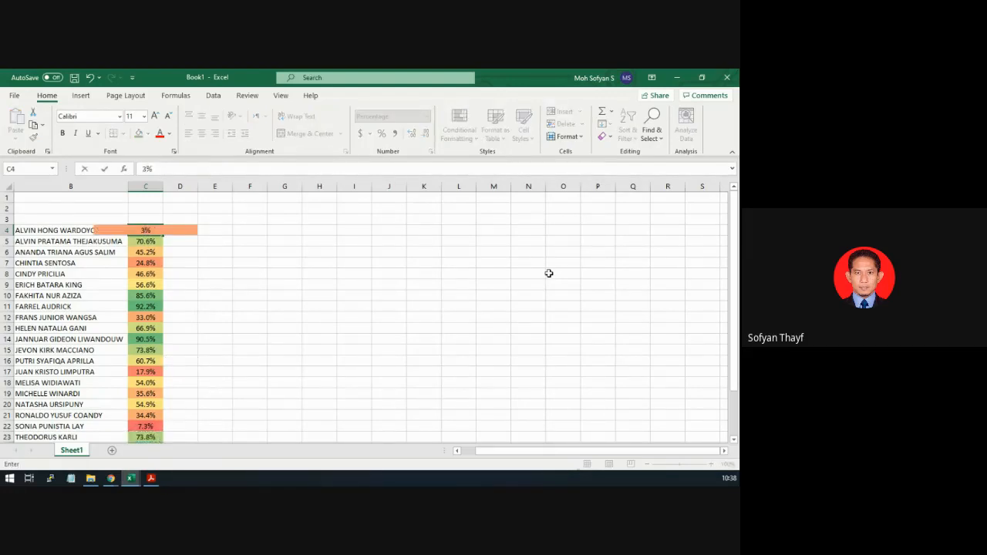
pyautogui.write('2,')
pyautogui.press('BackSpace')
pyautogui.write('.75')
pyautogui.press('Return')
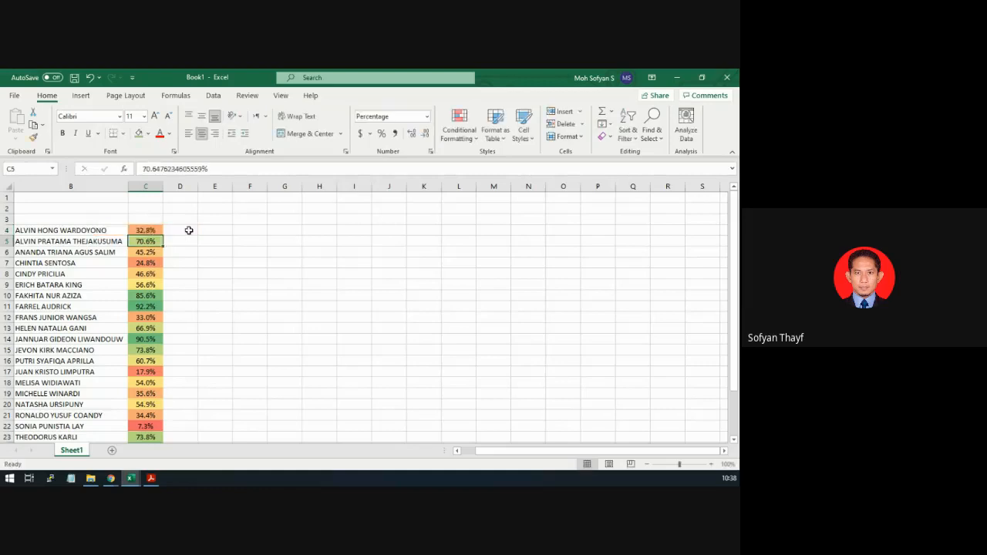
# Set the progress value in C4 to 52.75%
pyautogui.click(145, 230)
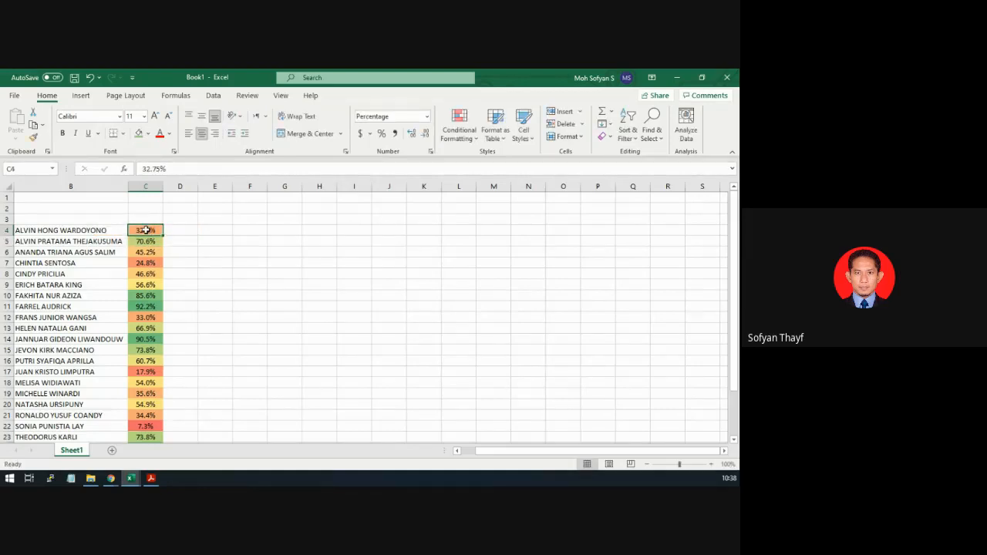
pyautogui.doubleClick(145, 229)
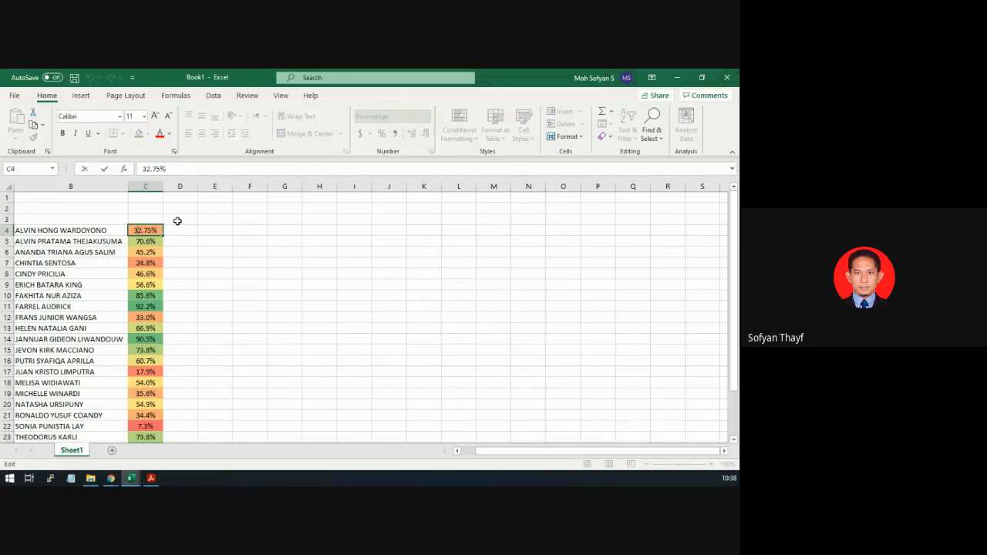
pyautogui.press('BackSpace')
pyautogui.write('5')
pyautogui.press('Return')
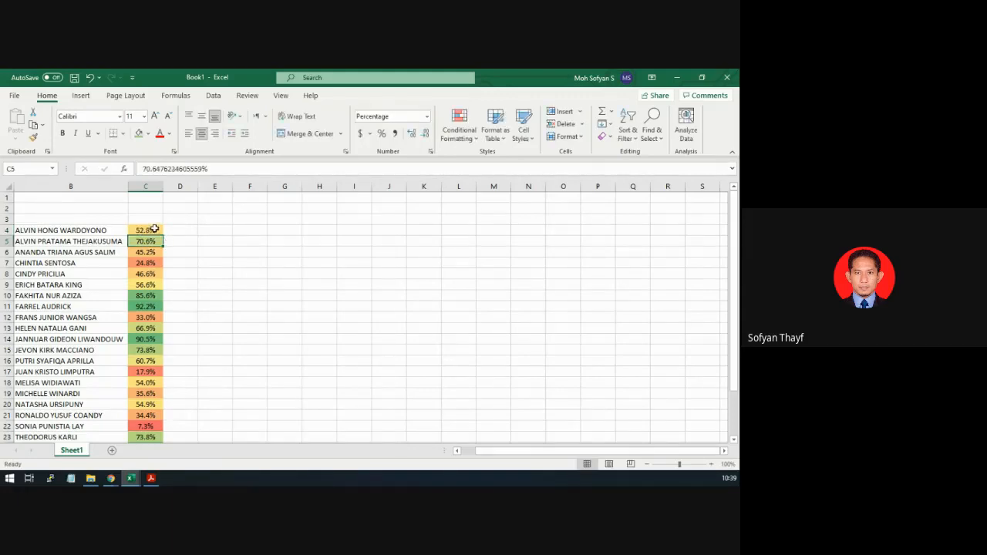
# Inspect the shading of C4, C5, C7, C11 and C13 and check the reference table in Praktikum 3.pdf
pyautogui.click(155, 229)
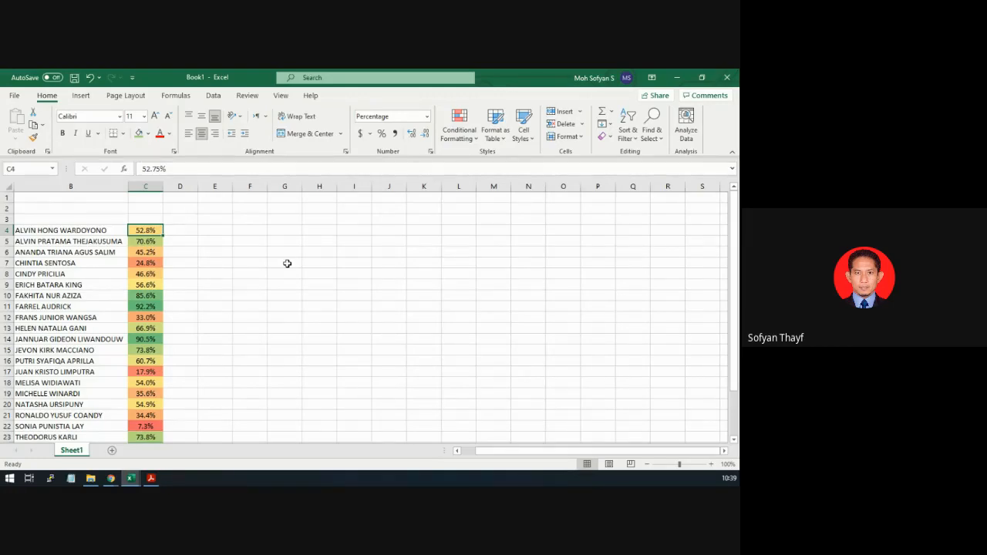
pyautogui.scroll(-1, 237, 264)
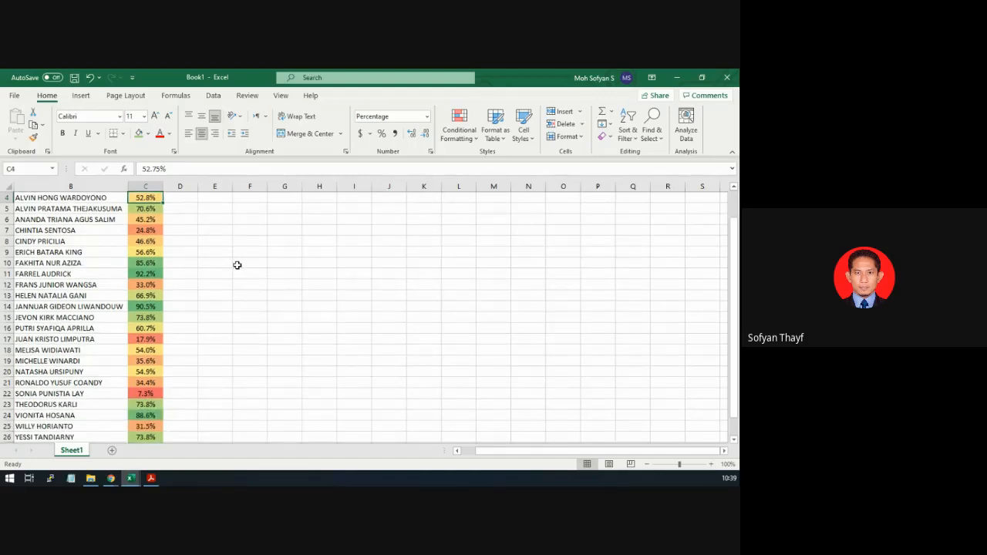
pyautogui.scroll(1, 237, 265)
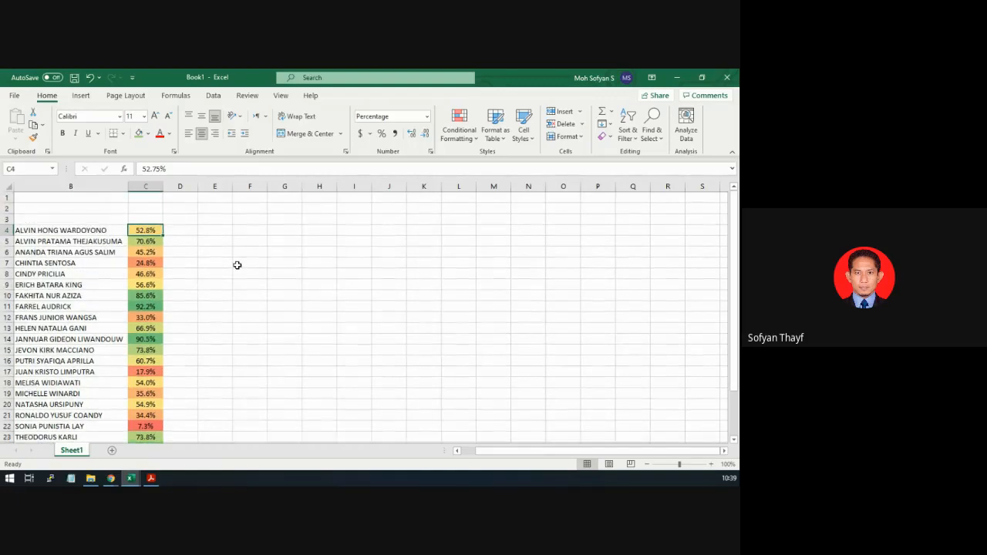
pyautogui.click(145, 241)
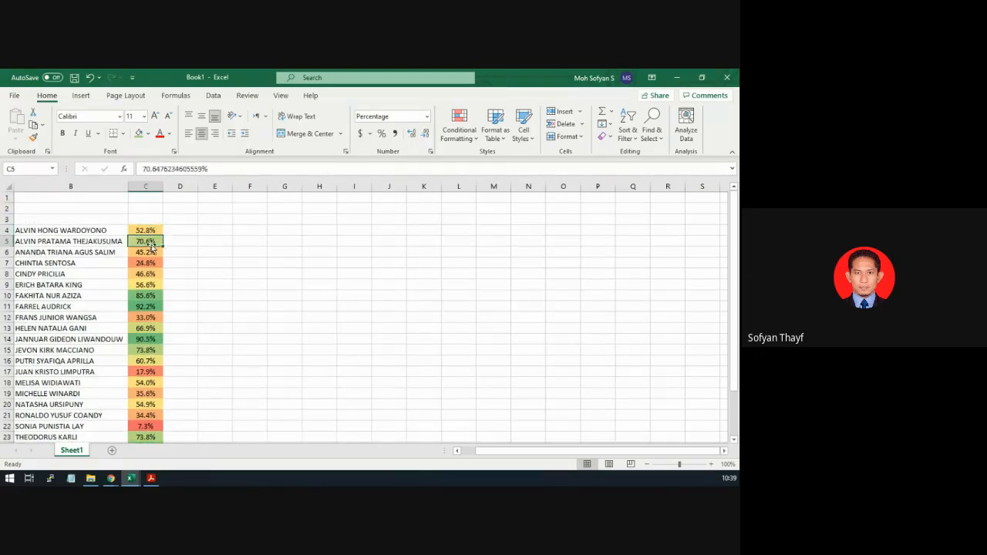
pyautogui.click(147, 263)
pyautogui.click(145, 306)
pyautogui.click(147, 327)
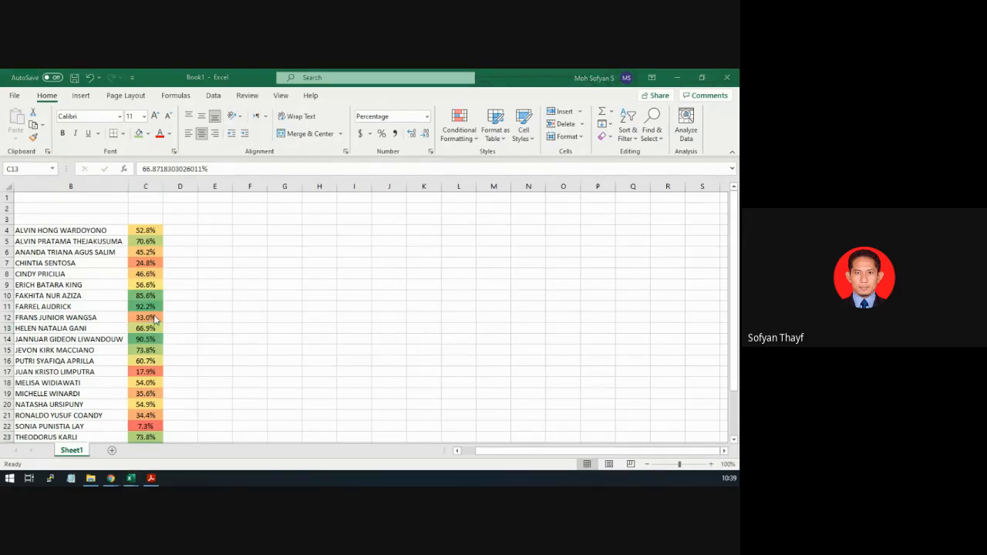
pyautogui.hotkey('alt', 'Tab')
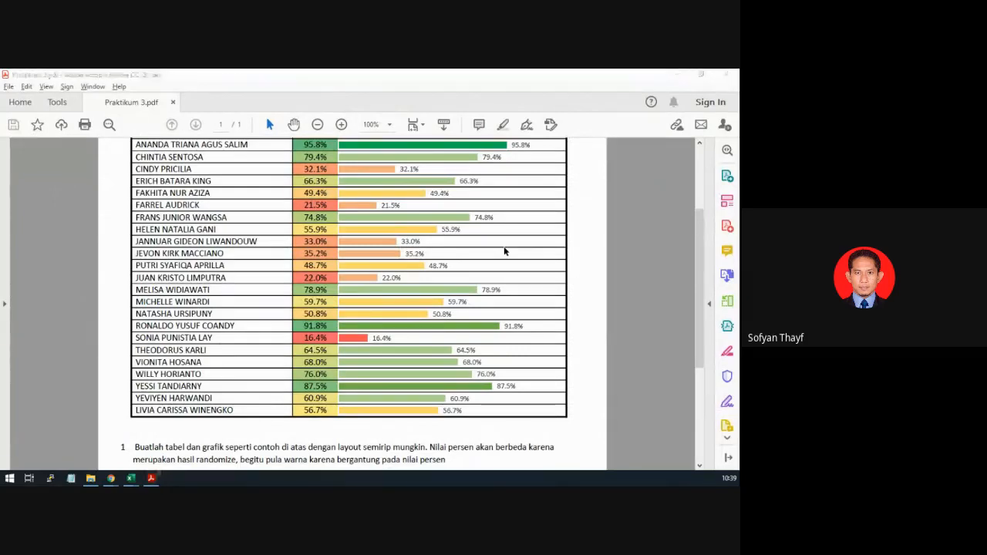
pyautogui.hotkey('alt', 'Tab')
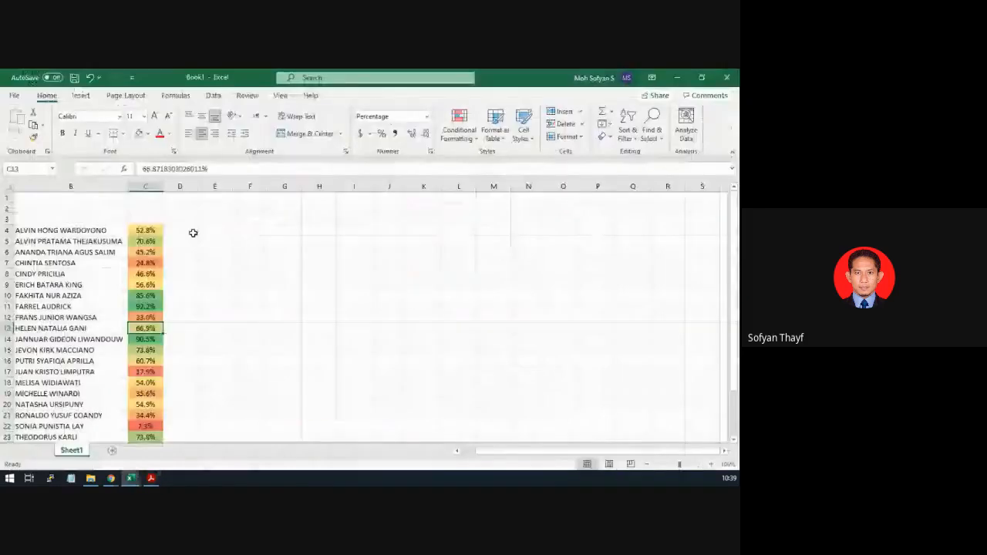
# Apply gradient-fill Blue Data Bar conditional formatting to the progress values in C4:C28
pyautogui.click(138, 232)
pyautogui.hotkey('ctrl', 'shift', 'Down')
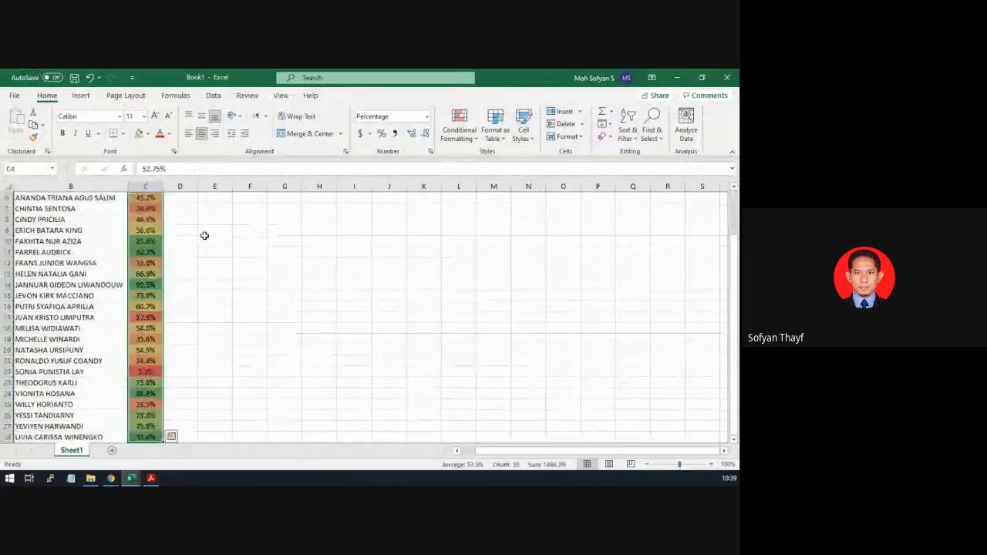
pyautogui.click(451, 133)
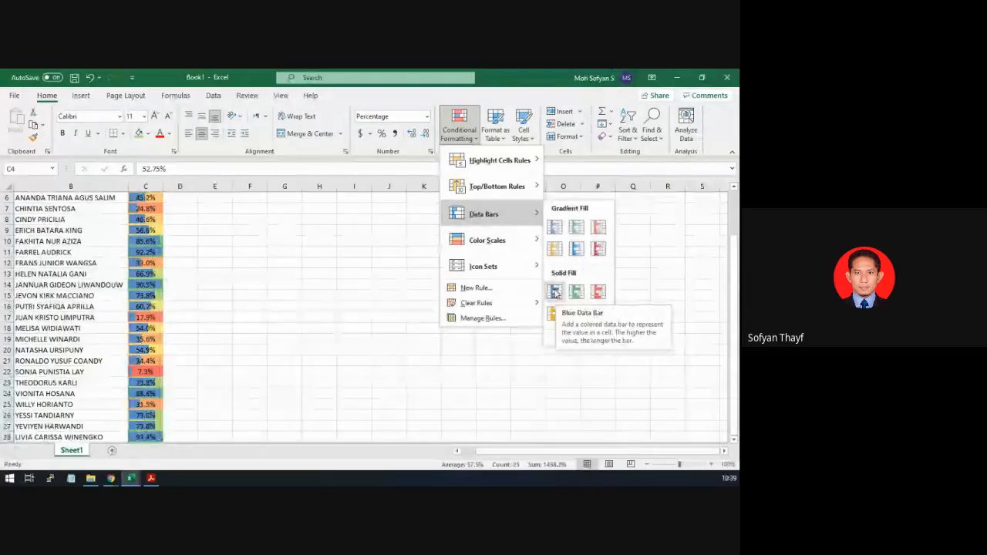
pyautogui.moveTo(525, 224)
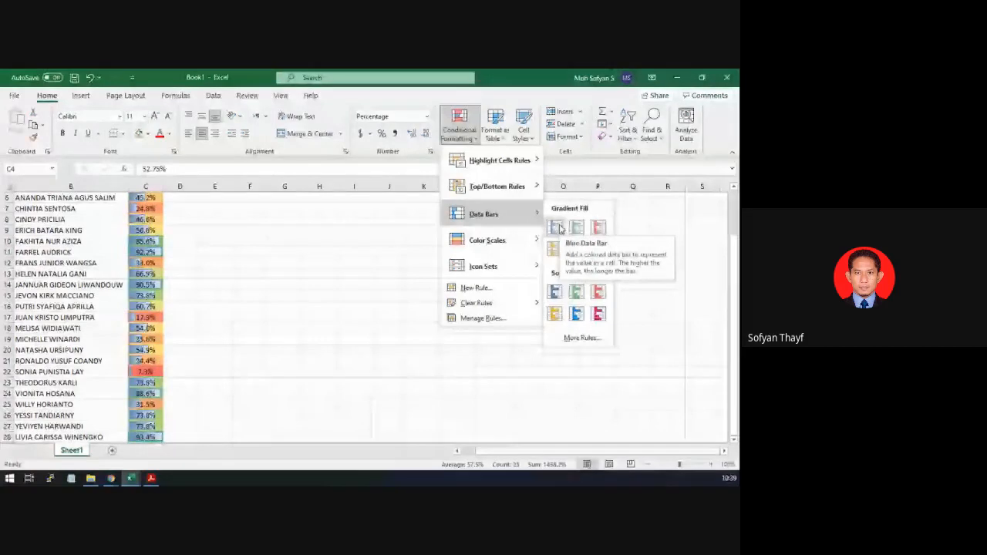
pyautogui.click(555, 227)
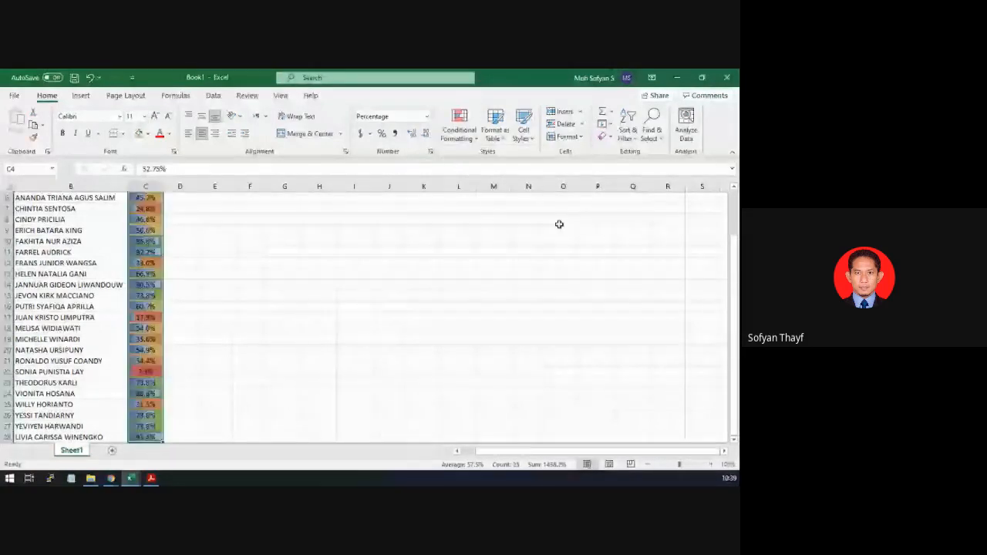
pyautogui.click(215, 263)
# Try widening column C to lengthen its data bars and undo the width change
pyautogui.moveTo(172, 188); pyautogui.dragTo(191, 187)
pyautogui.click(206, 292)
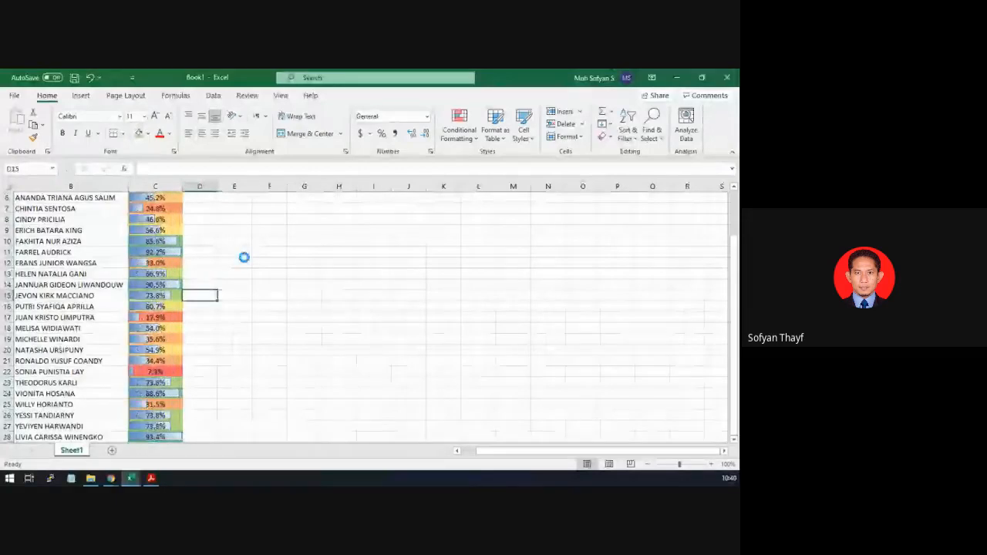
pyautogui.hotkey('ctrl', 'z')
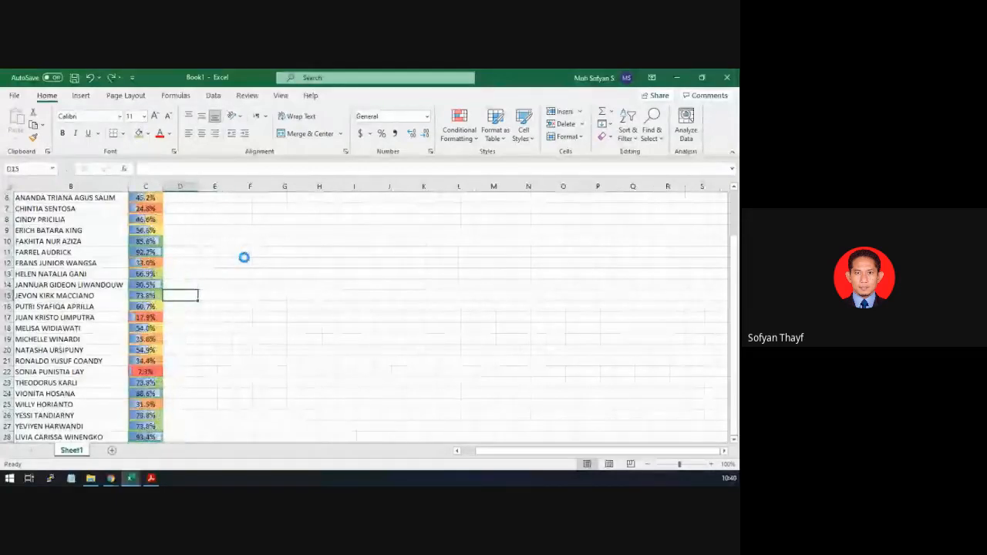
# Undo the recent edits back through the data bars, the value pasted into C15 and the color scale on column C
pyautogui.hotkey('ctrl', 'z')
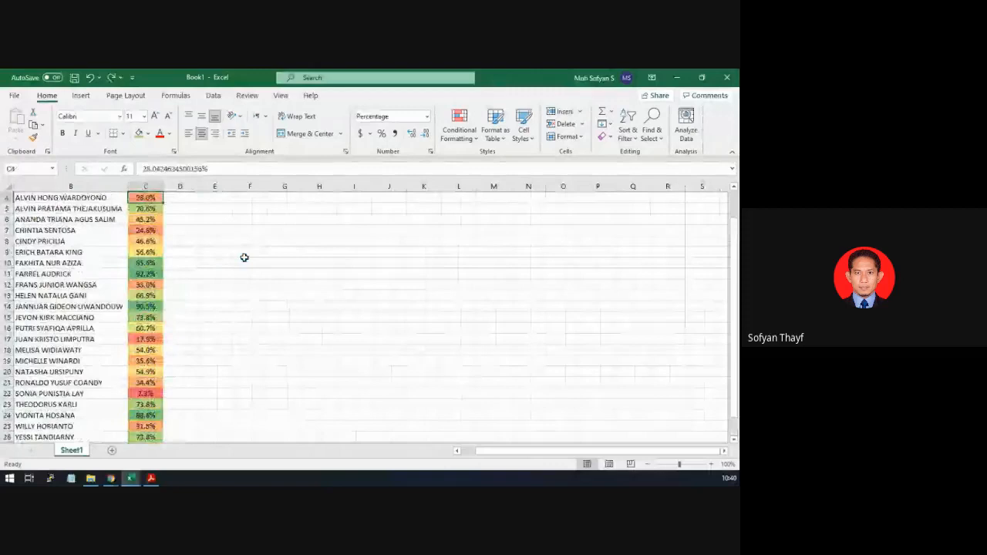
pyautogui.hotkey('ctrl', 'z')
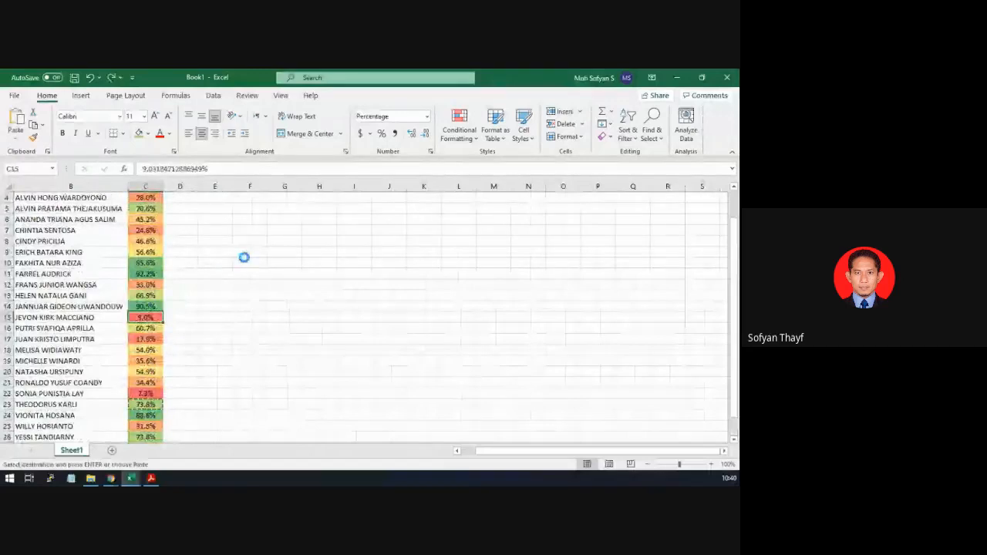
pyautogui.hotkey('ctrl', 'z')
pyautogui.click(244, 259)
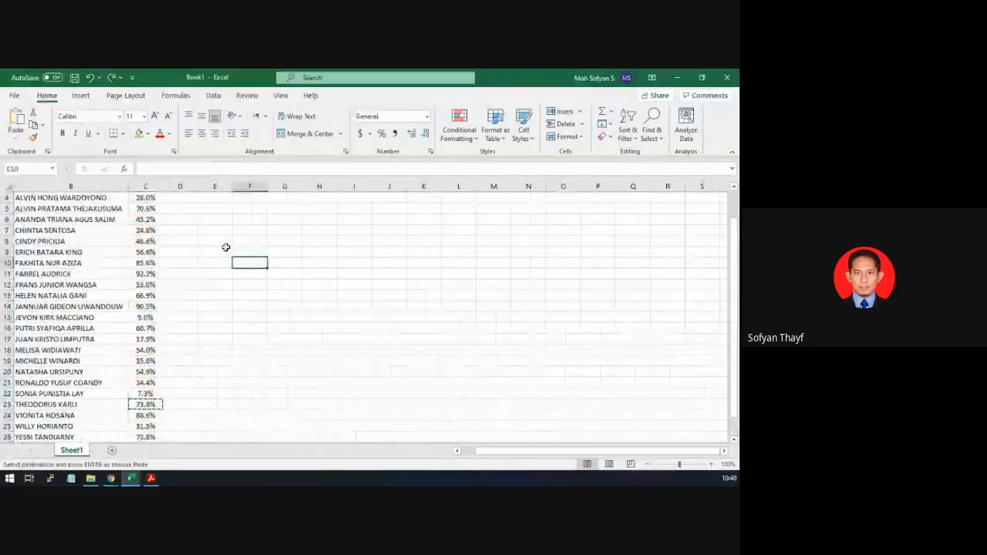
# Apply gradient-fill Blue Data Bar conditional formatting to C4:C28 and widen column C to lengthen the bars
pyautogui.scroll(1, 185, 235)
pyautogui.click(145, 229)
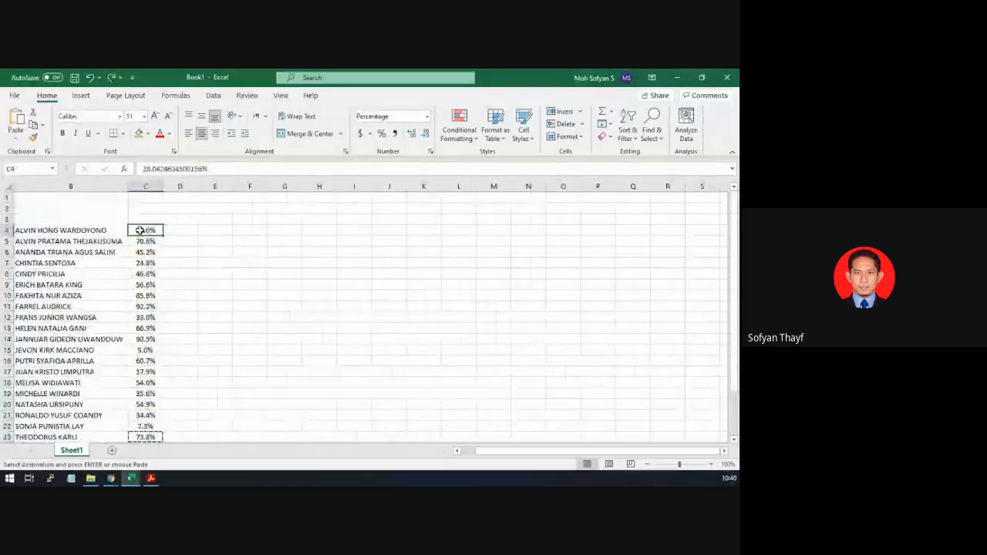
pyautogui.scroll(-6, 154, 292)
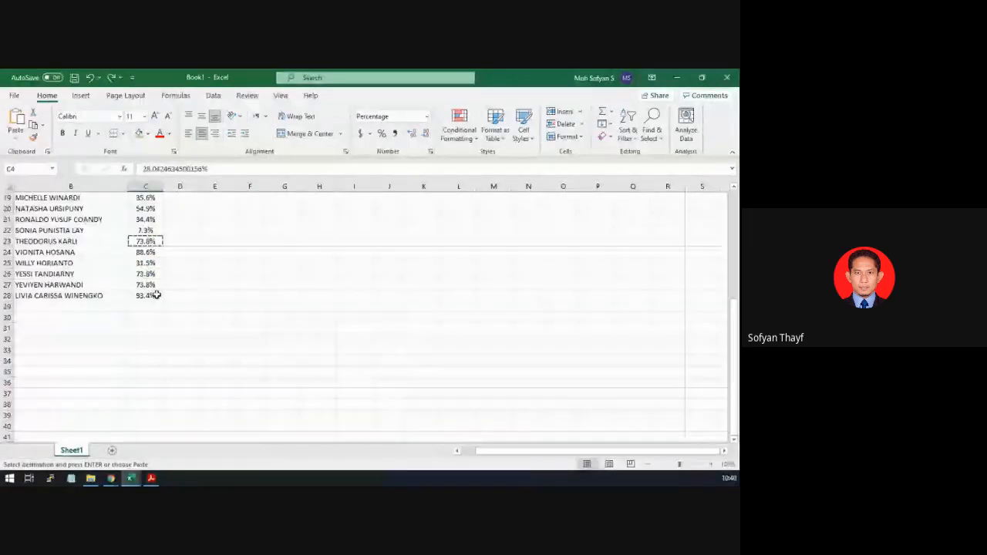
pyautogui.keyDown('shift'); pyautogui.click(156, 296); pyautogui.keyUp('shift')
pyautogui.scroll(6, 252, 287)
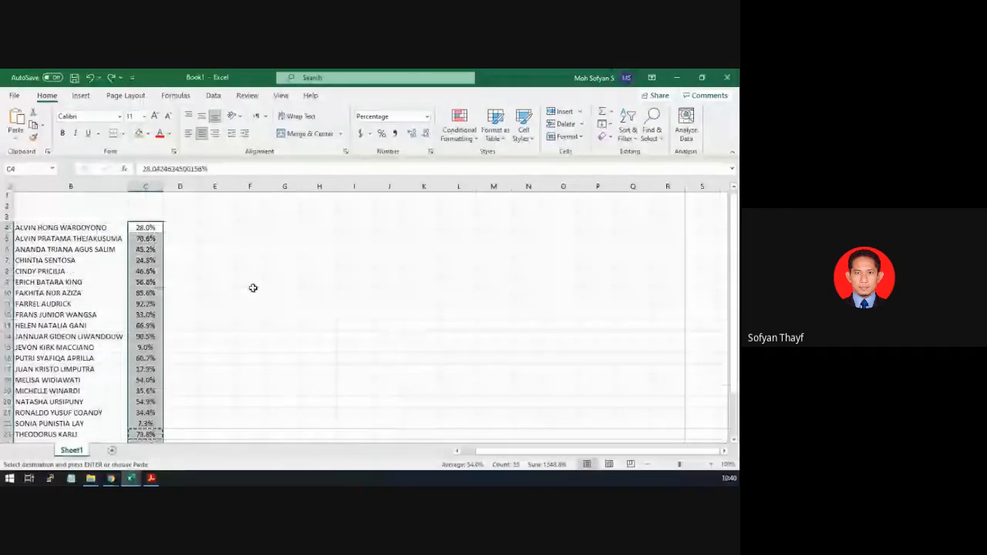
pyautogui.click(459, 128)
pyautogui.moveTo(472, 218)
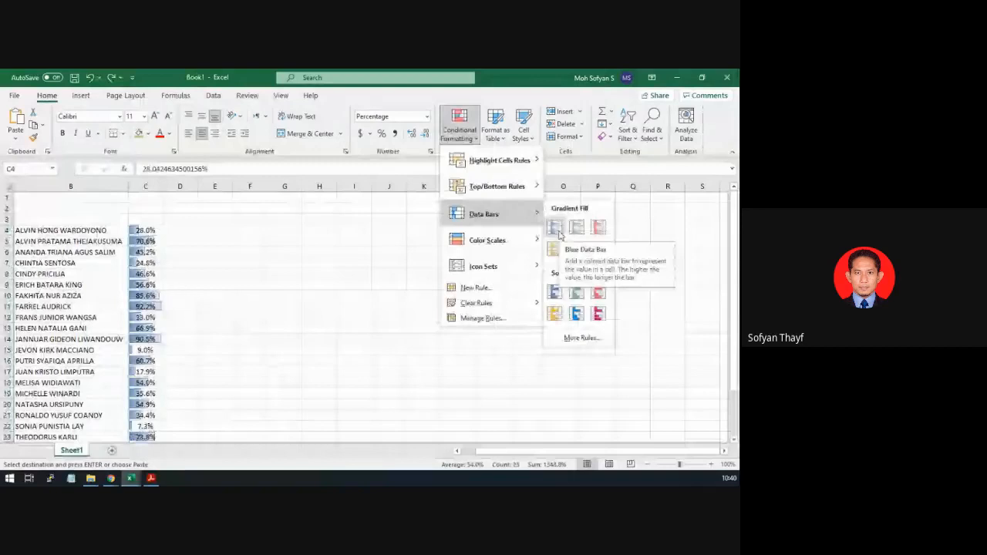
pyautogui.click(559, 231)
pyautogui.click(145, 252)
pyautogui.moveTo(163, 186); pyautogui.dragTo(205, 187)
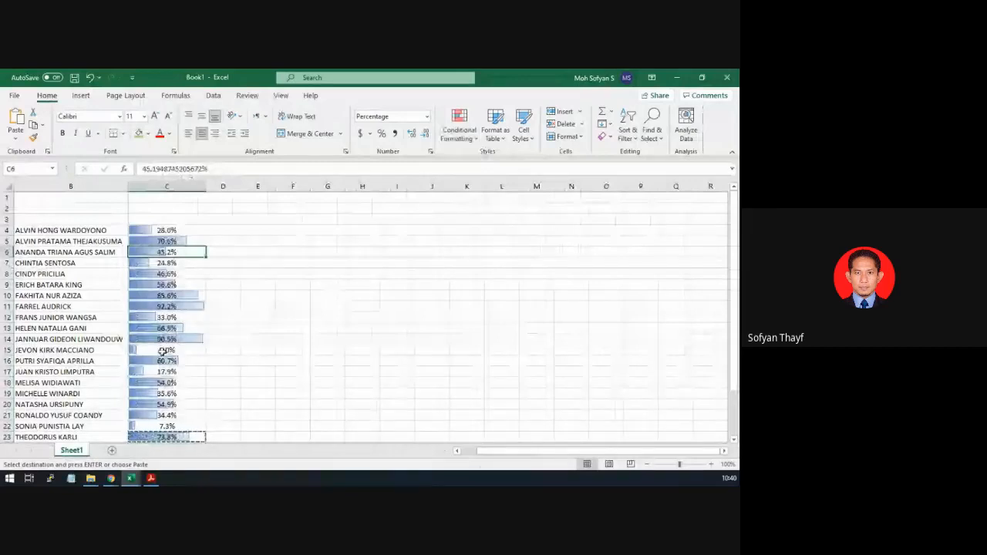
# Review the additional data bar rule settings for C4:C28 without applying a new rule
pyautogui.click(145, 231)
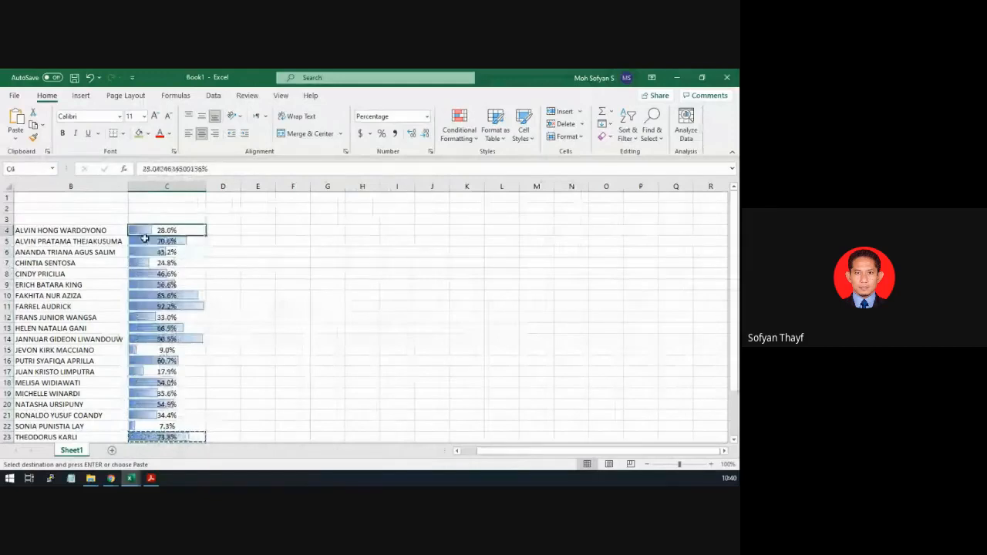
pyautogui.scroll(-3, 171, 342)
pyautogui.hotkey('ctrl', 'shift', 'Down')
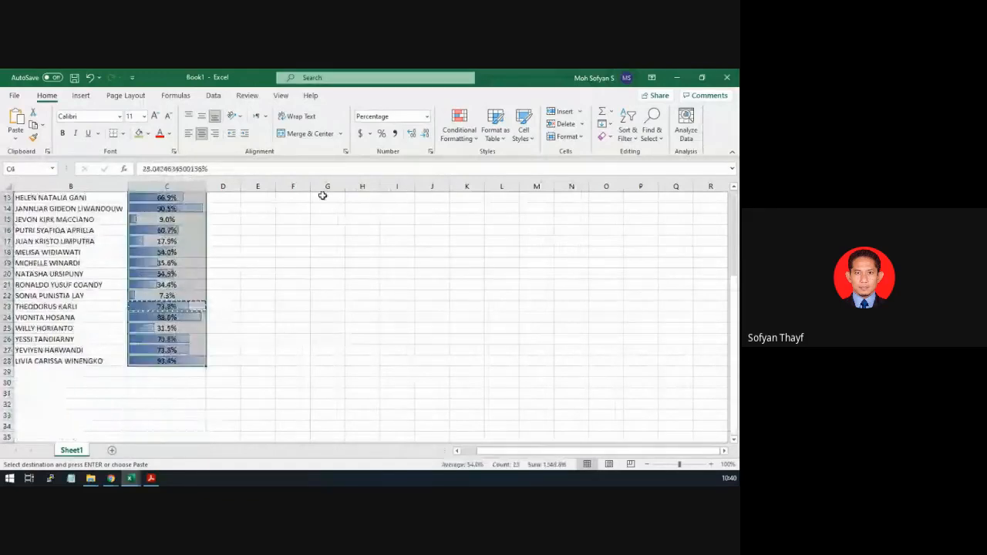
pyautogui.press('Escape')
pyautogui.scroll(4, 323, 195)
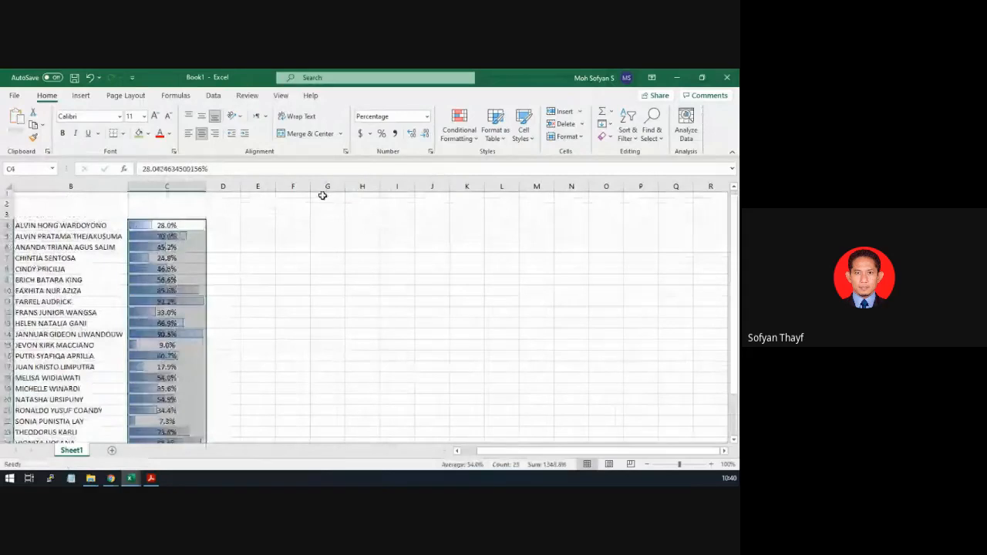
pyautogui.click(459, 124)
pyautogui.moveTo(495, 230)
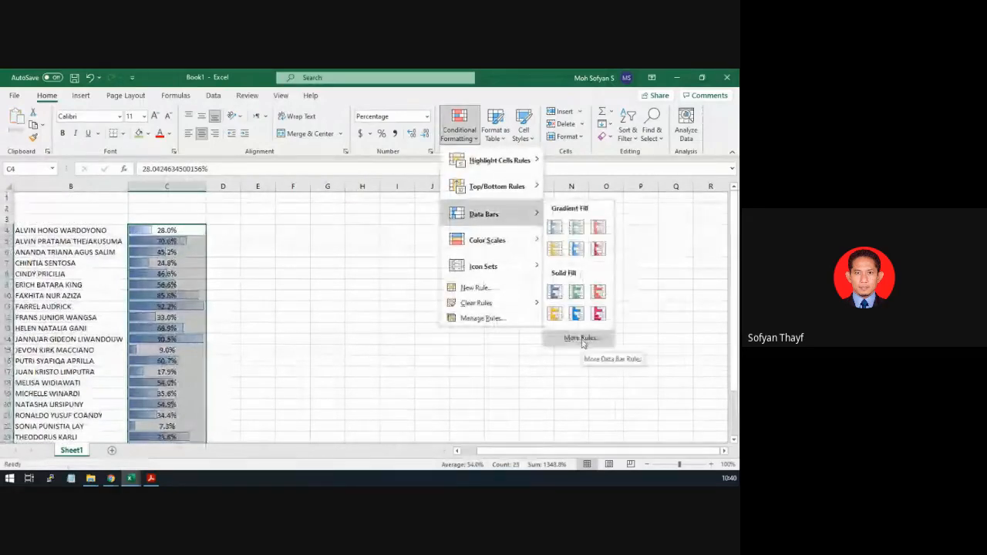
pyautogui.click(580, 338)
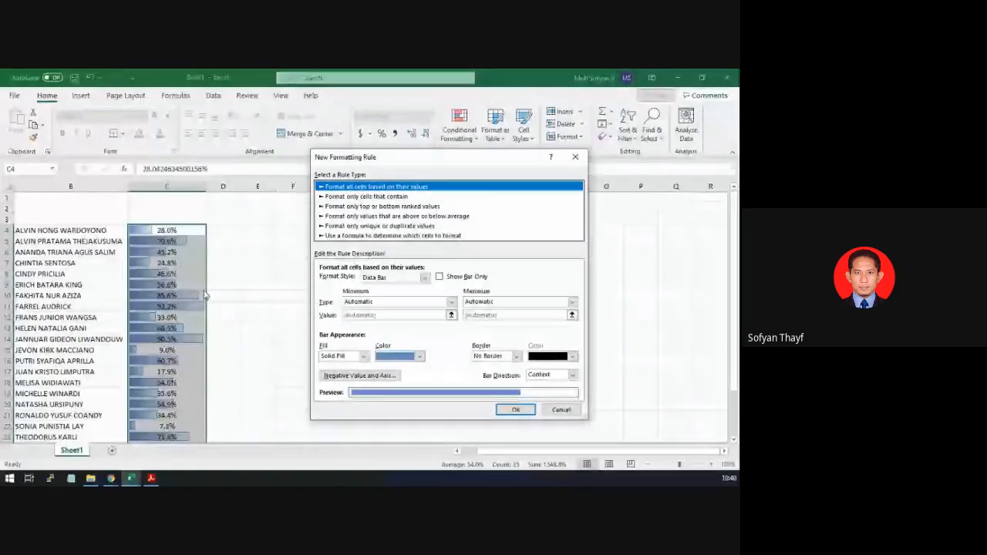
pyautogui.click(562, 411)
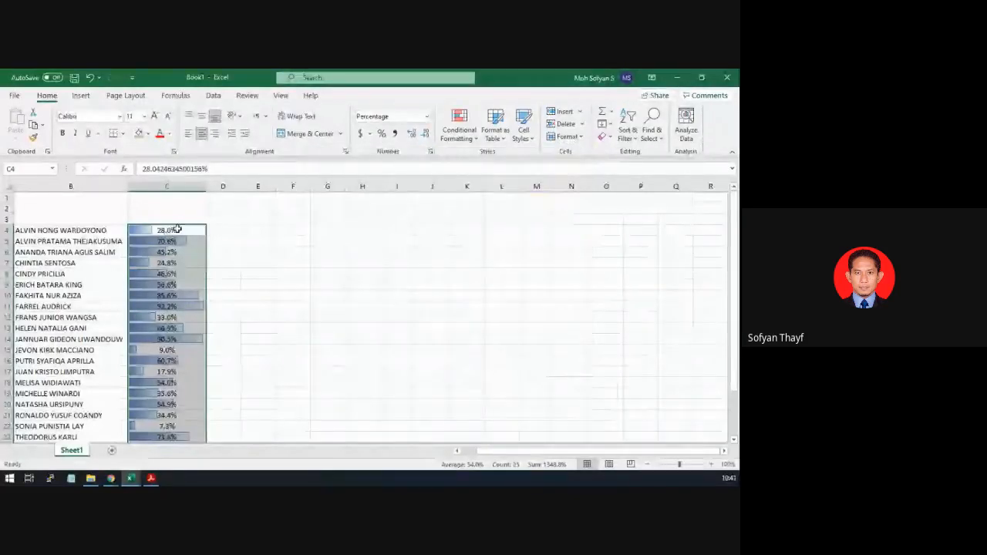
# Widen column C further to about twice its present width so the data bars stretch out
pyautogui.press('Down')
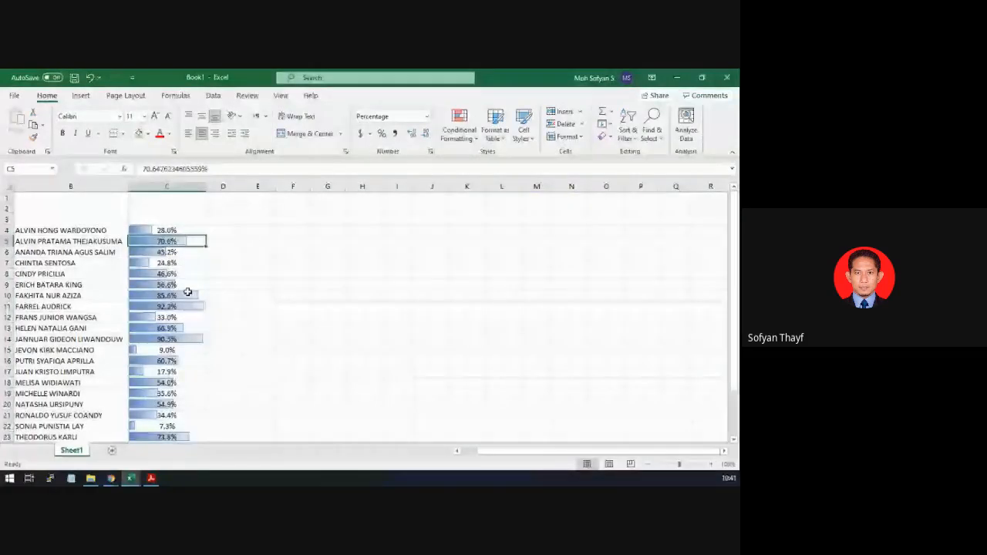
pyautogui.click(167, 230)
pyautogui.moveTo(206, 186); pyautogui.dragTo(300, 199)
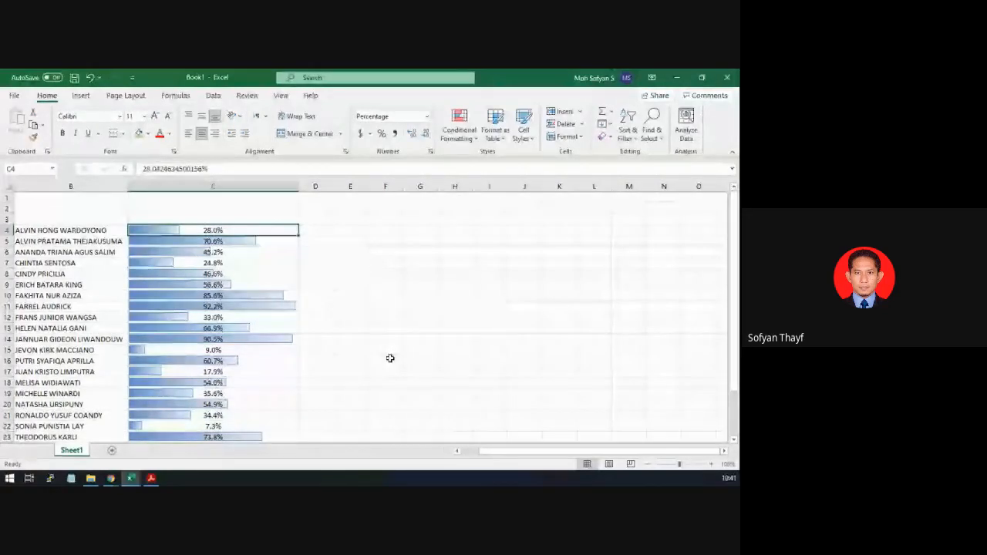
# Compare the data bars with the coloured bars in the Progress column of Praktikum 3.pdf and return to the workbook
pyautogui.hotkey('alt', 'Tab')
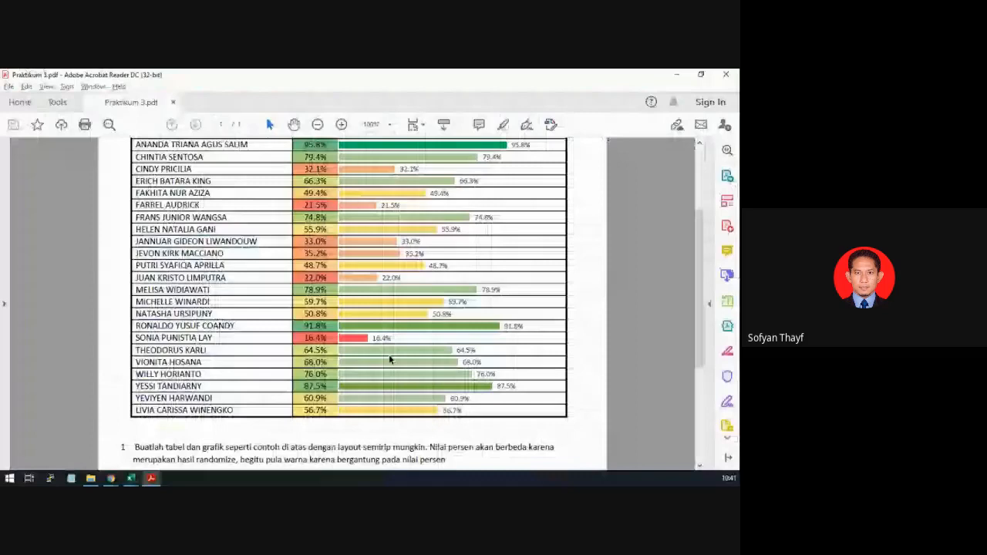
pyautogui.scroll(3, 389, 357)
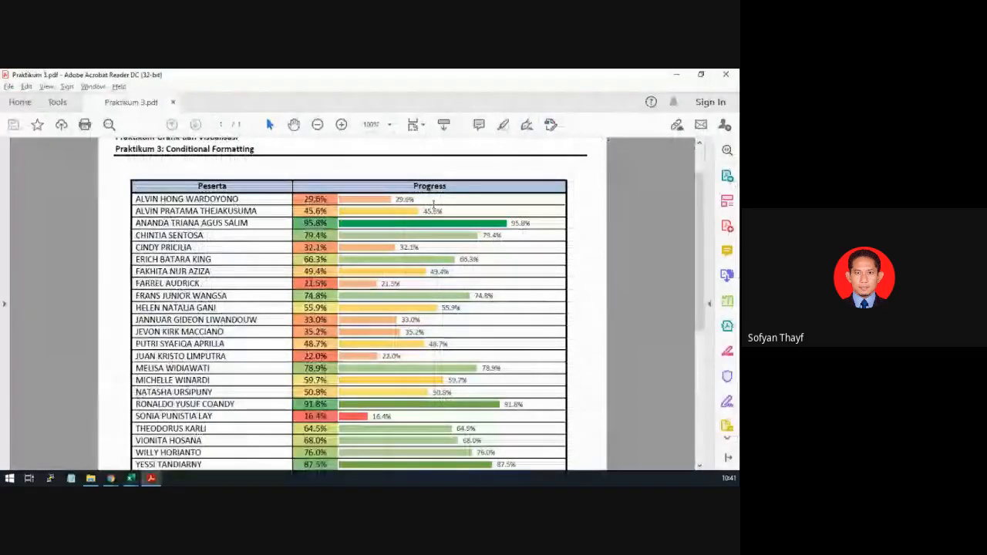
pyautogui.hotkey('alt', 'Tab')
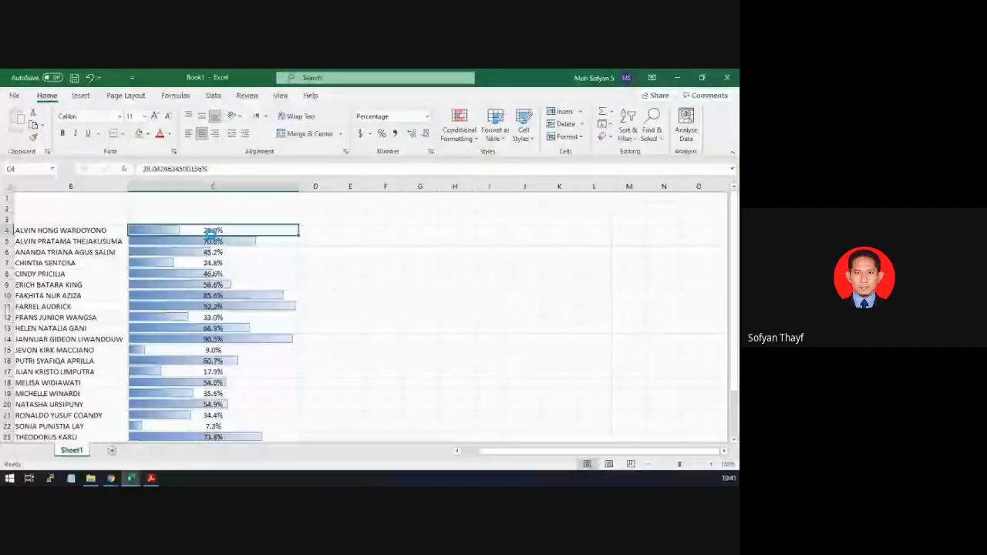
# Undo the column widening and data bars, and apply the Green-Yellow-Red color scale to the progress values in C4:C28
pyautogui.hotkey('ctrl', 'z')
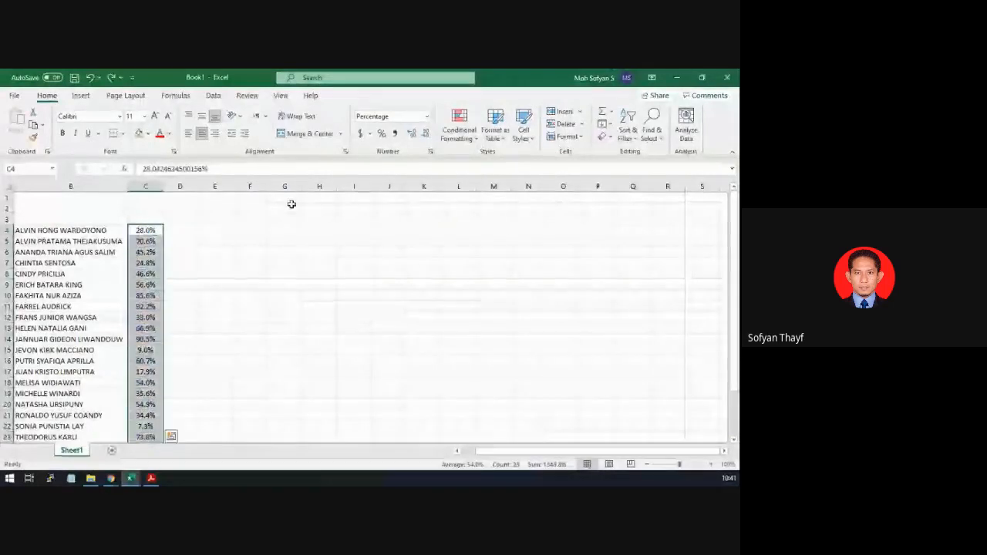
pyautogui.click(459, 123)
pyautogui.moveTo(467, 239)
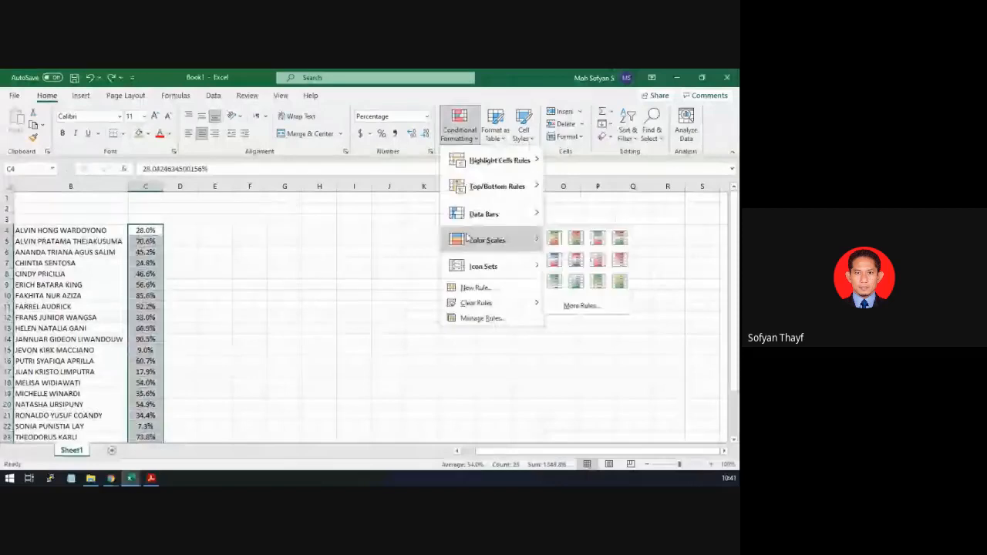
pyautogui.click(555, 240)
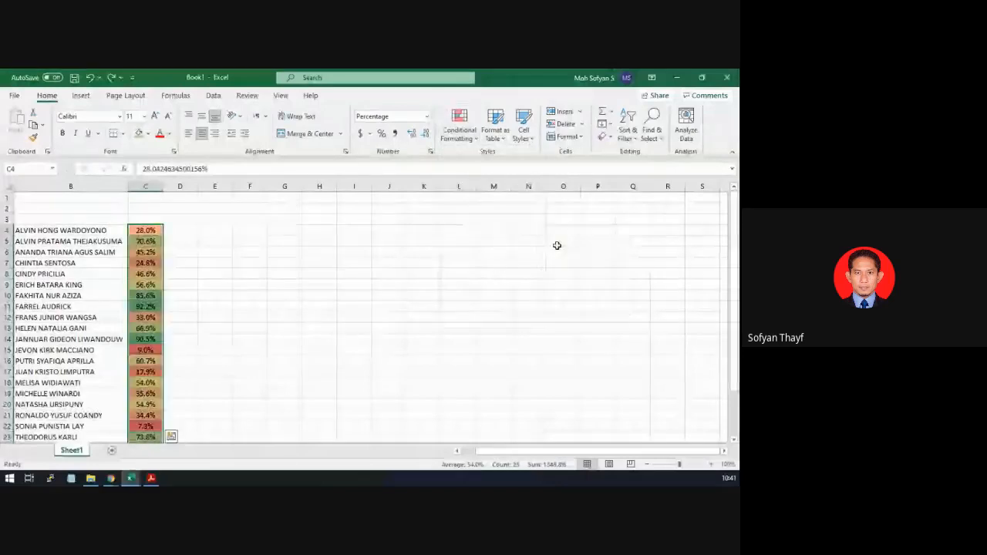
pyautogui.click(181, 295)
pyautogui.scroll(-5, 218, 290)
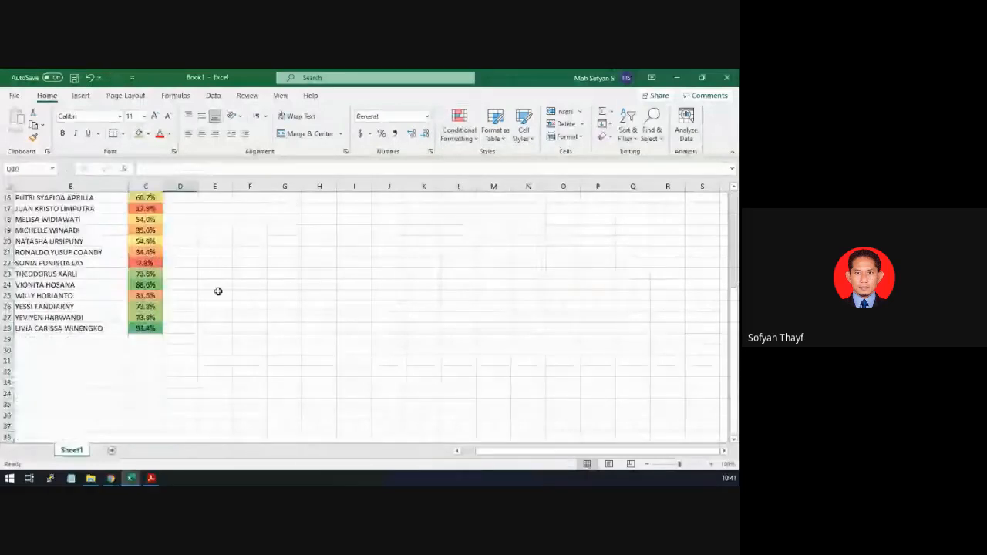
pyautogui.scroll(5, 218, 291)
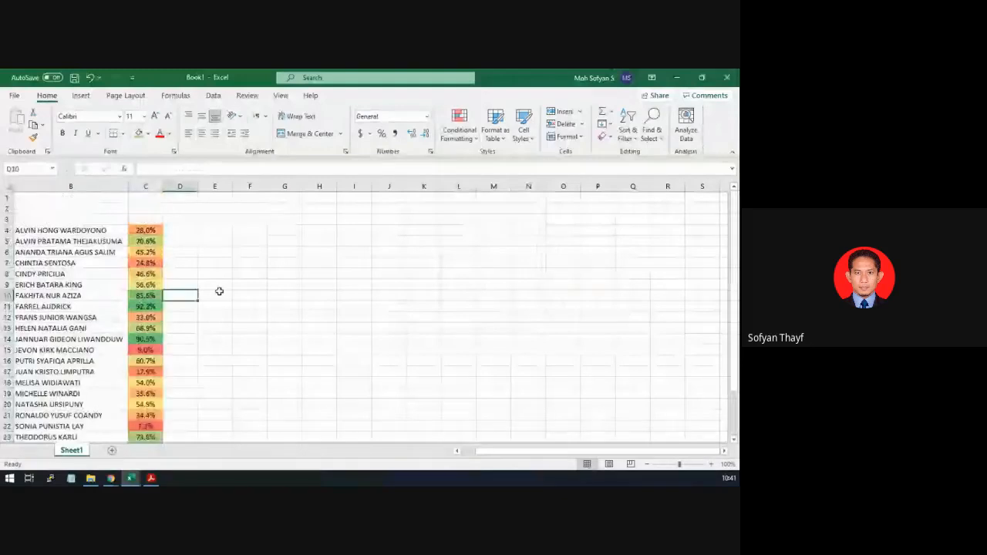
# Insert a default clustered column chart from the progress values in C4:C28
pyautogui.press('Up')
pyautogui.press('Up')
pyautogui.press('Up')
pyautogui.press('Up')
pyautogui.press('Up')
pyautogui.press('Up')
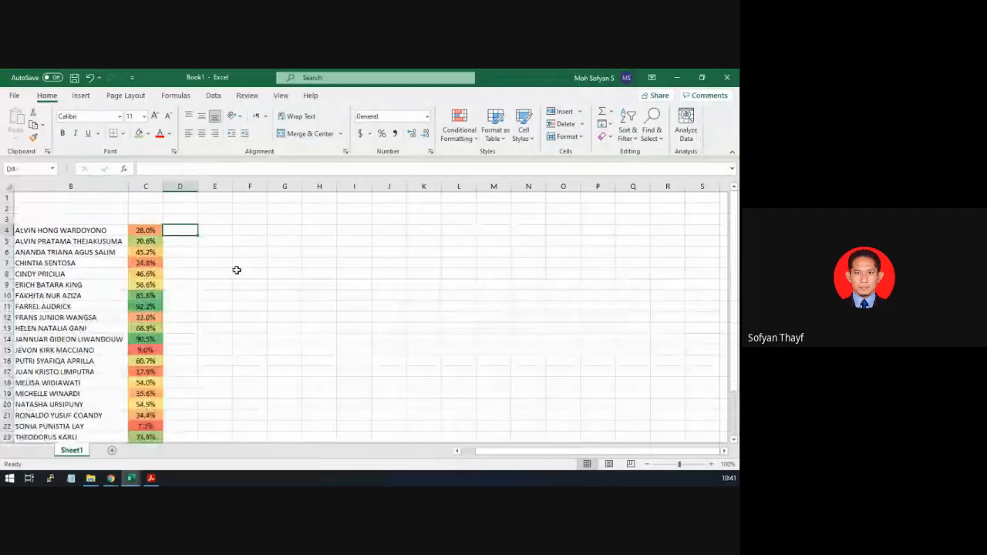
pyautogui.press('Left')
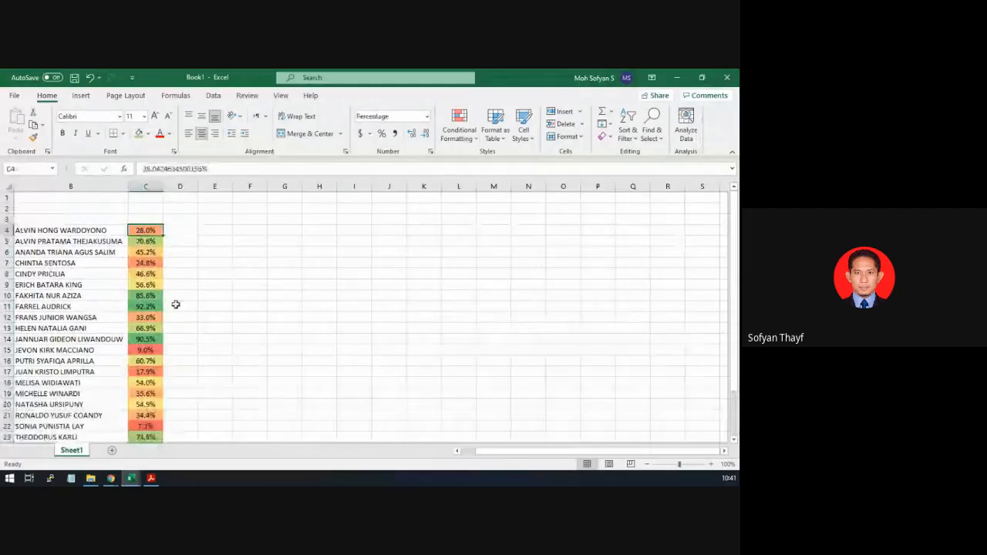
pyautogui.scroll(-2, 150, 426)
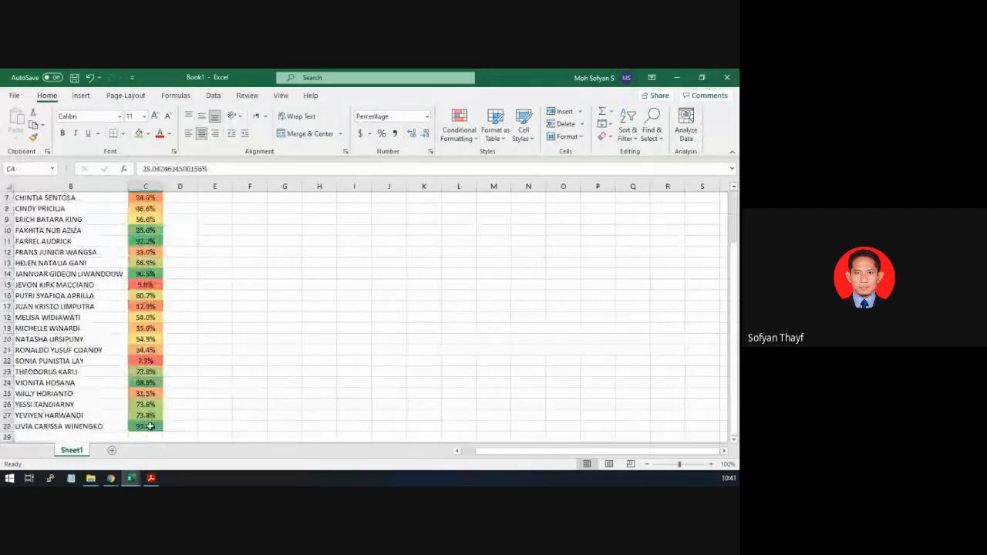
pyautogui.keyDown('shift'); pyautogui.click(151, 427); pyautogui.keyUp('shift')
pyautogui.scroll(2, 431, 235)
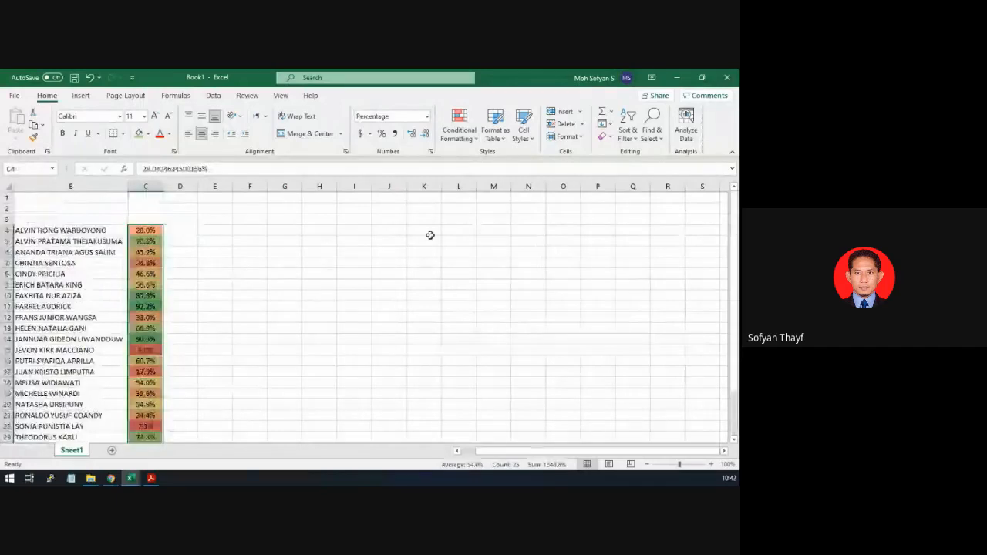
pyautogui.hotkey('alt', 'F1')
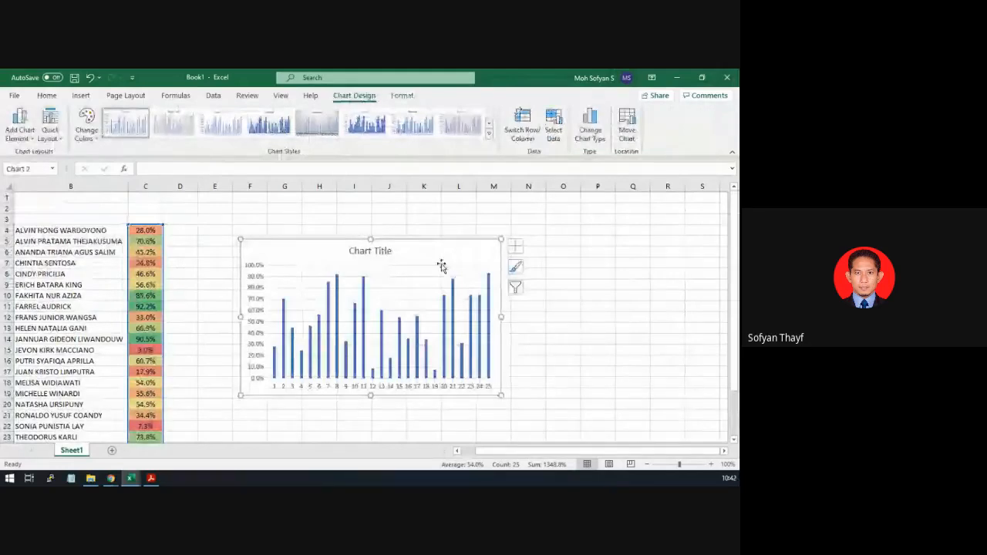
# Look over the available chart types without changing the type, and delete the column chart
pyautogui.click(597, 138)
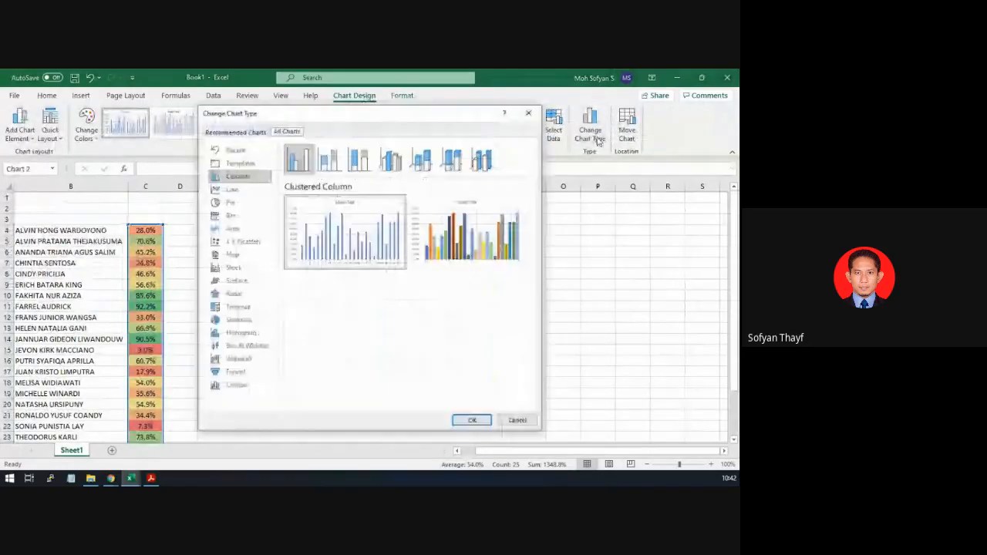
pyautogui.click(515, 421)
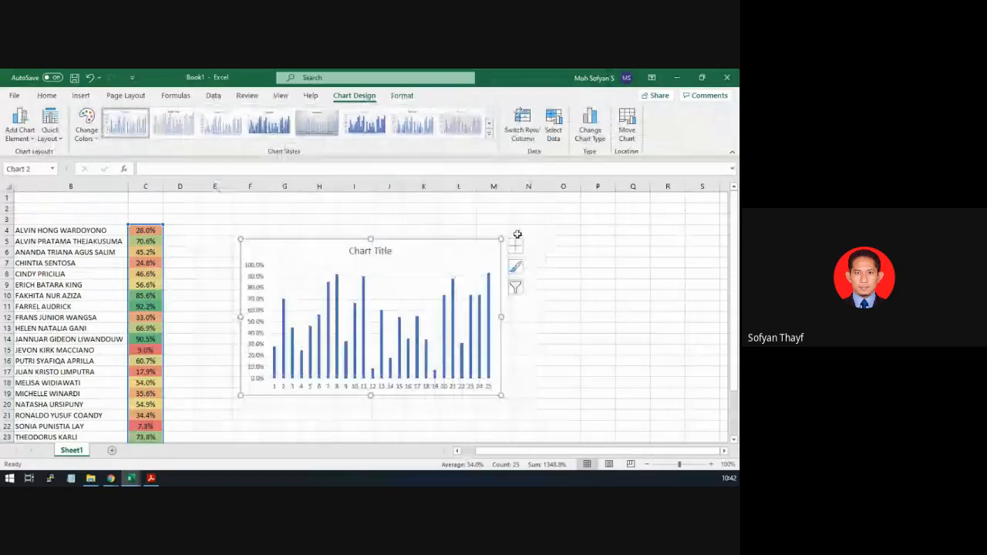
pyautogui.press('Delete')
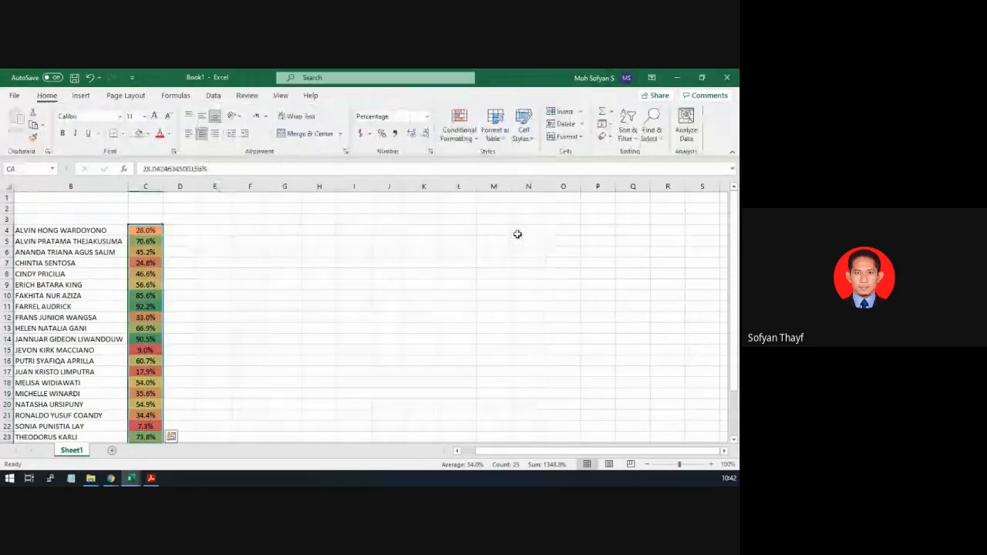
# Reselect the progress values in C4:C28 and create a new default column chart from them
pyautogui.click(214, 251)
pyautogui.click(154, 230)
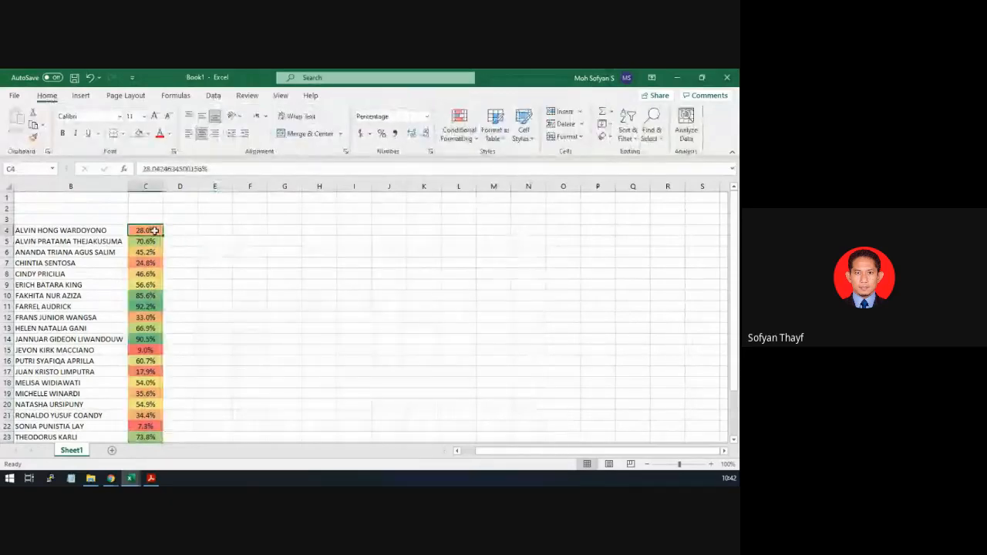
pyautogui.hotkey('ctrl', 'shift', 'Down')
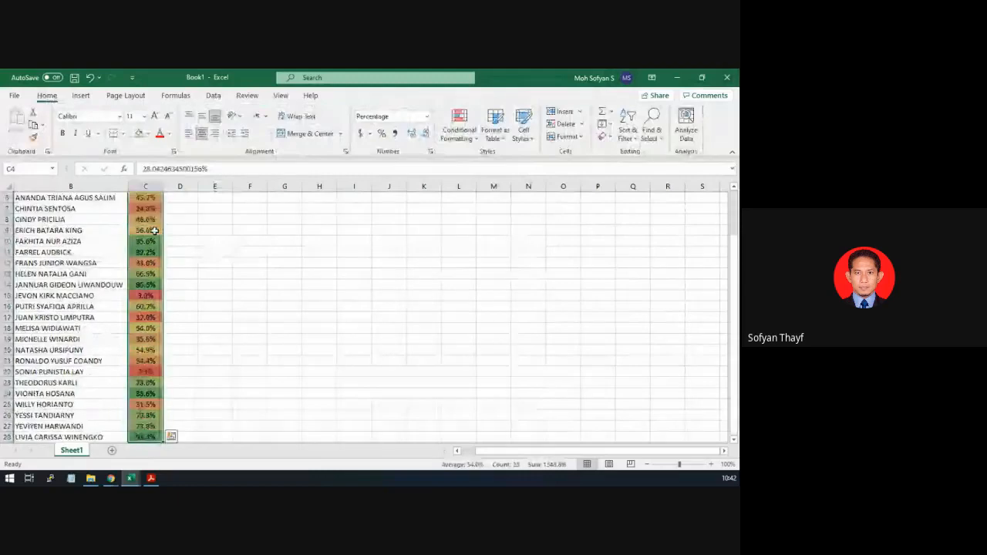
pyautogui.hotkey('alt', 'F1')
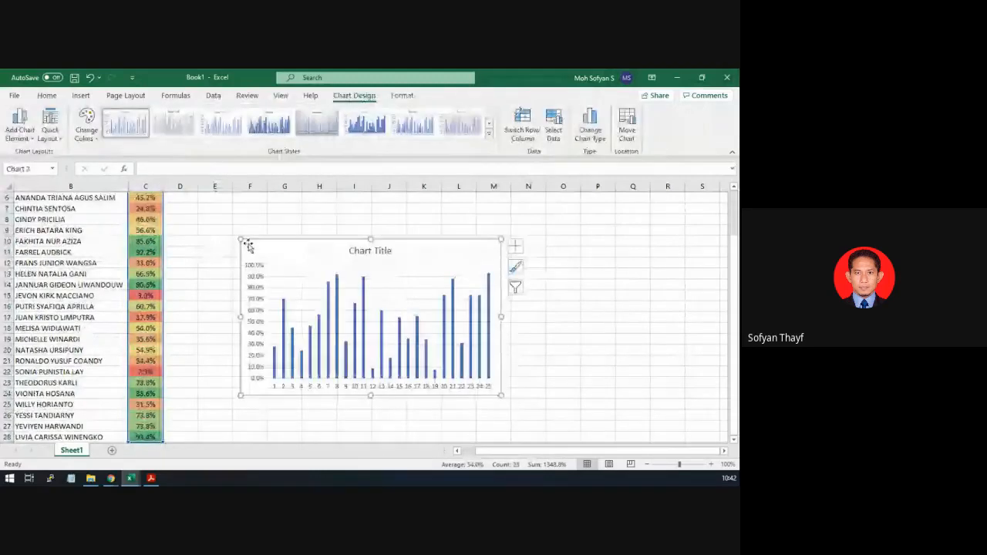
# Move the column chart closer to the progress values, and delete the chart
pyautogui.scroll(1, 648, 238)
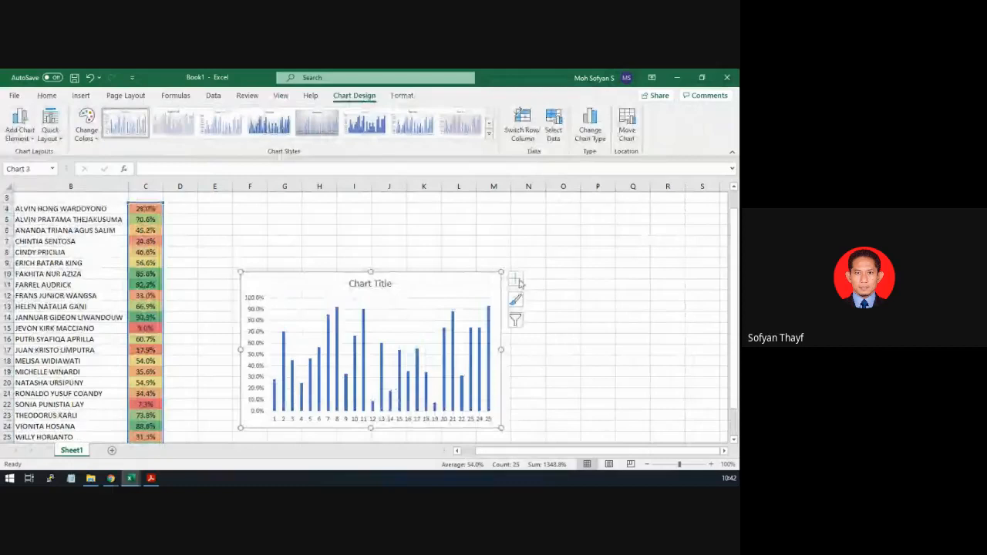
pyautogui.moveTo(449, 284); pyautogui.dragTo(427, 239)
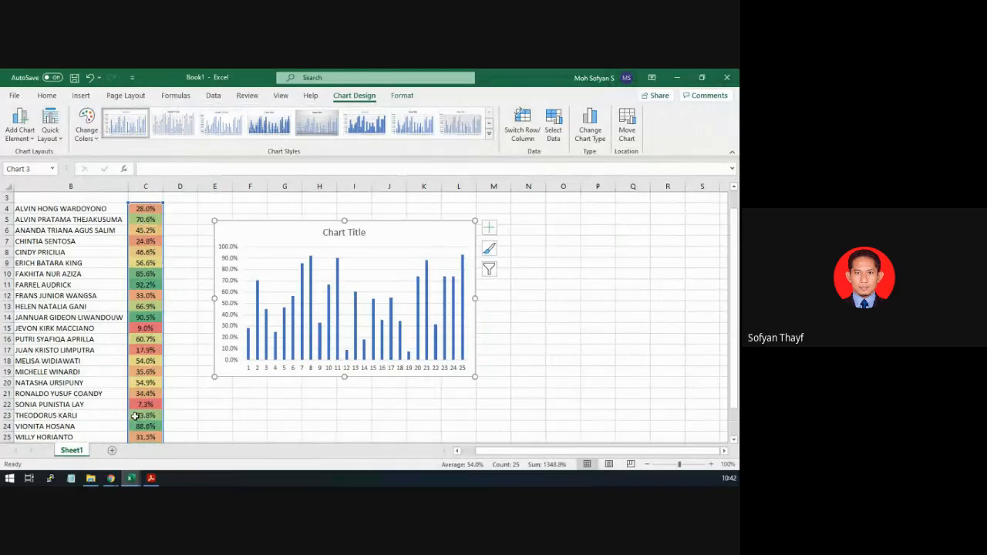
pyautogui.press('Delete')
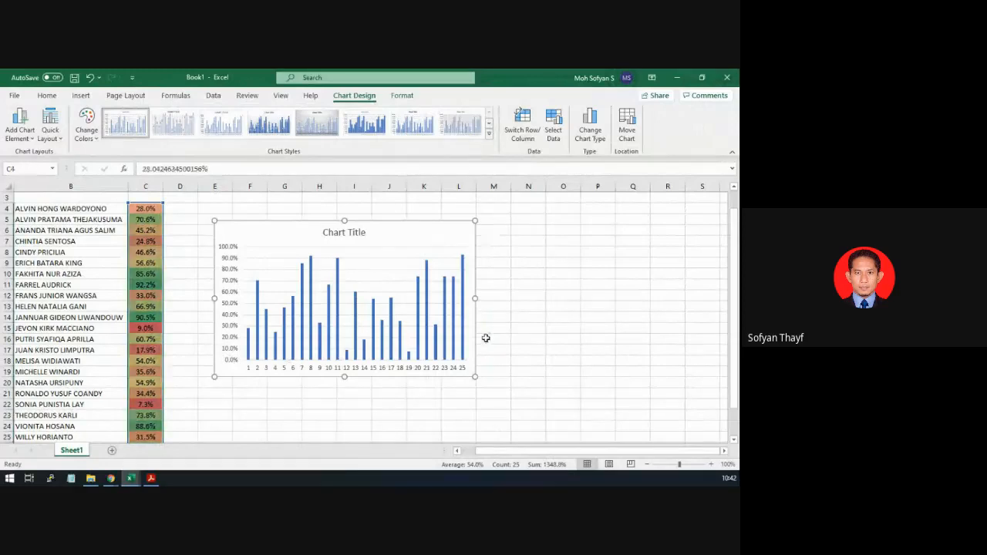
pyautogui.press('Delete')
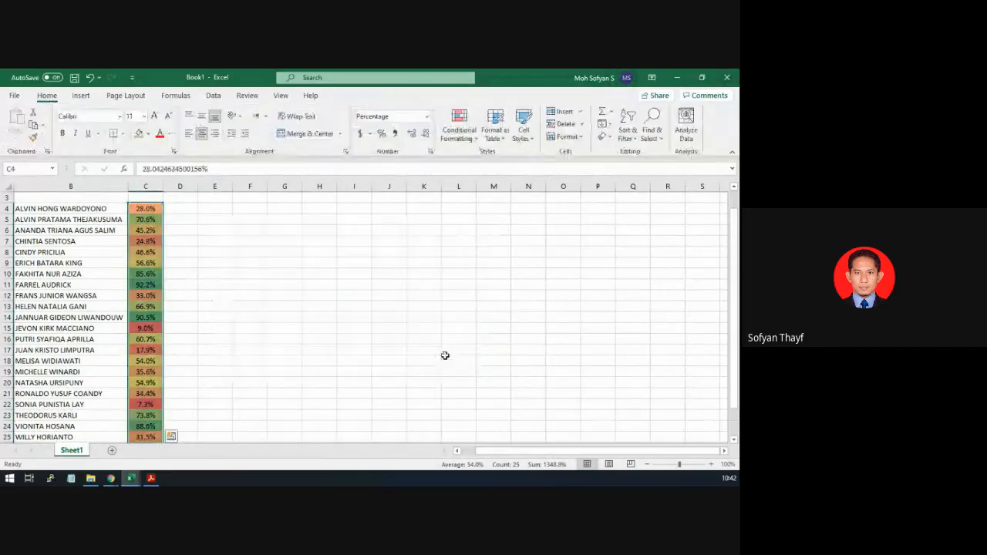
# Create a default column chart from the progress values in C4:C28 and place it beside the table near row 5
pyautogui.click(144, 209)
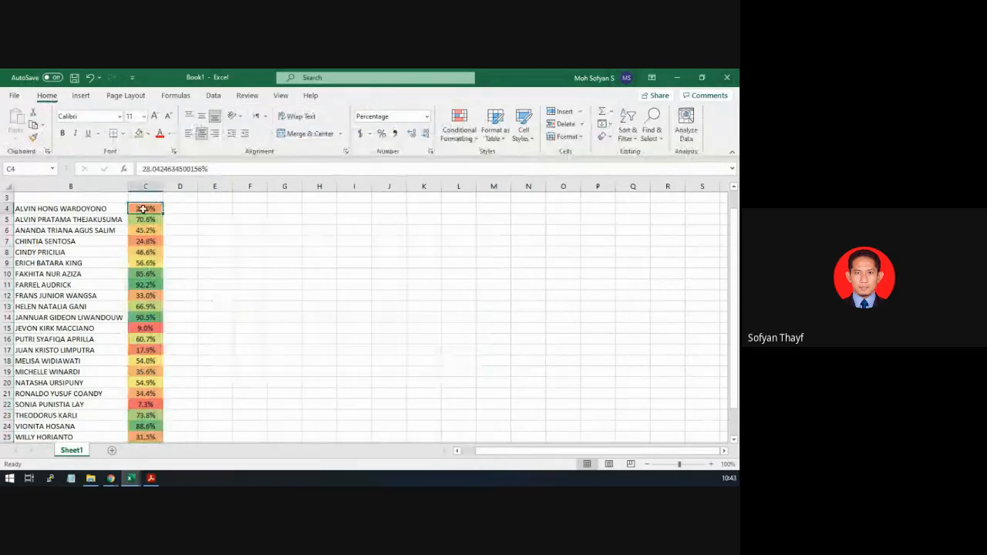
pyautogui.hotkey('ctrl', 'shift', 'Down')
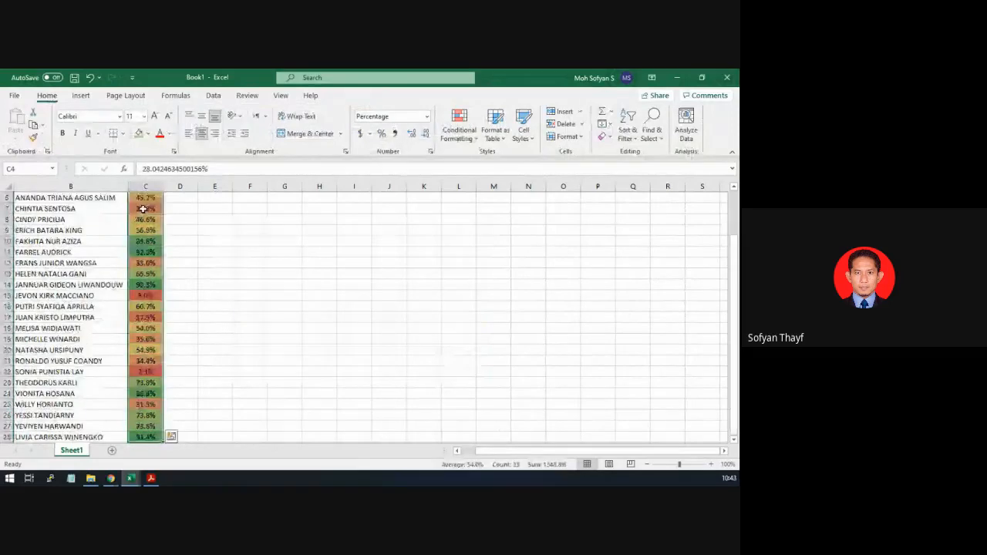
pyautogui.hotkey('alt', 'F1')
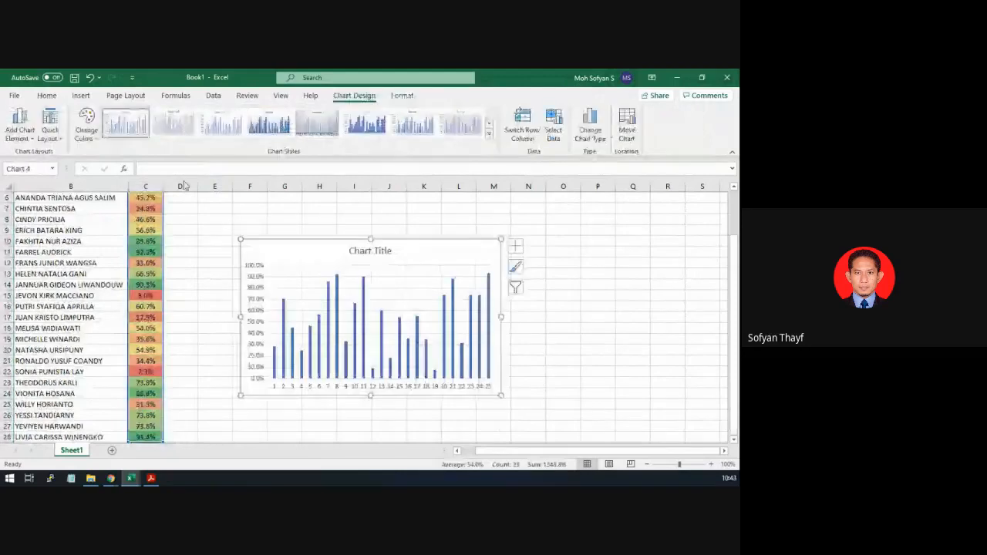
pyautogui.scroll(1, 467, 278)
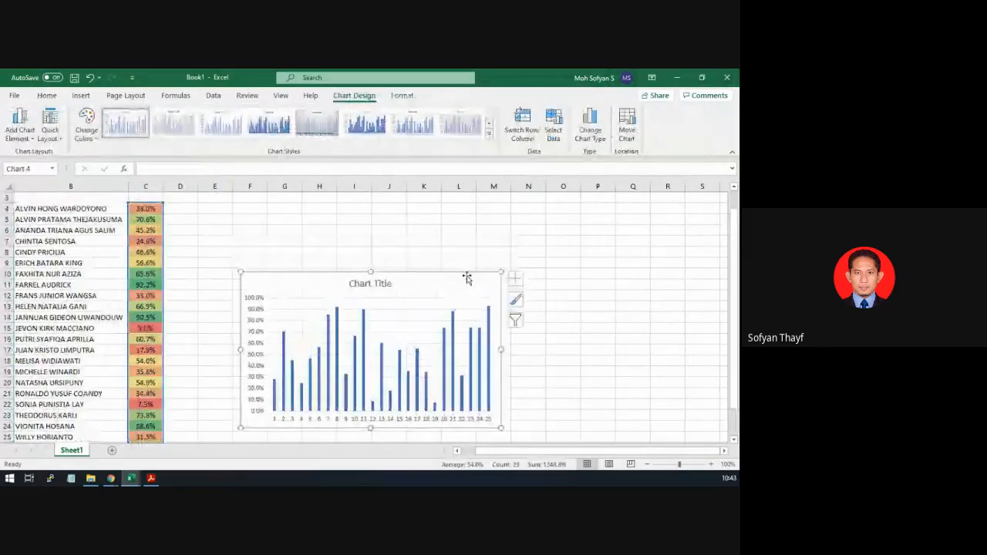
pyautogui.moveTo(467, 278); pyautogui.dragTo(440, 225)
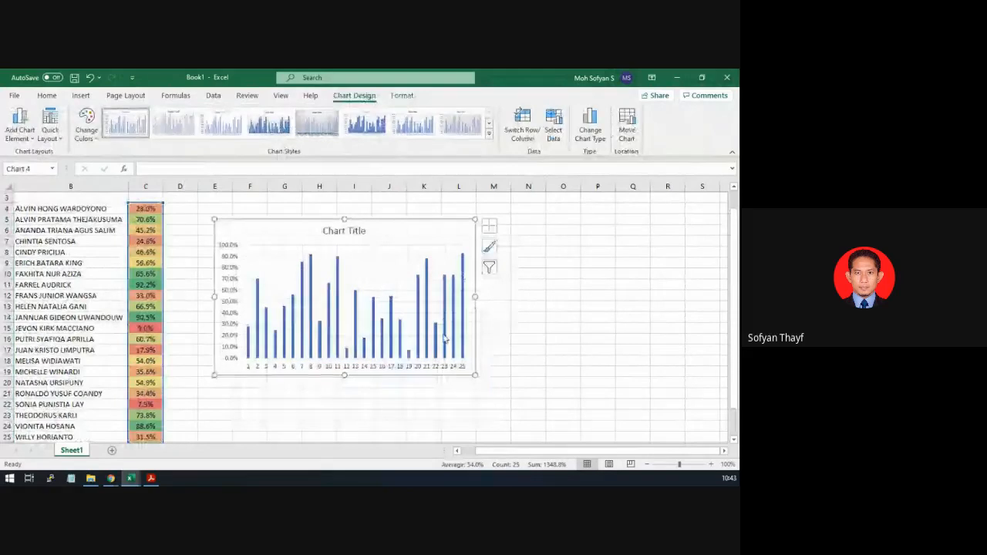
# Change the column chart to the multicolored Clustered Bar variant that plots each progress value as its own series
pyautogui.click(590, 131)
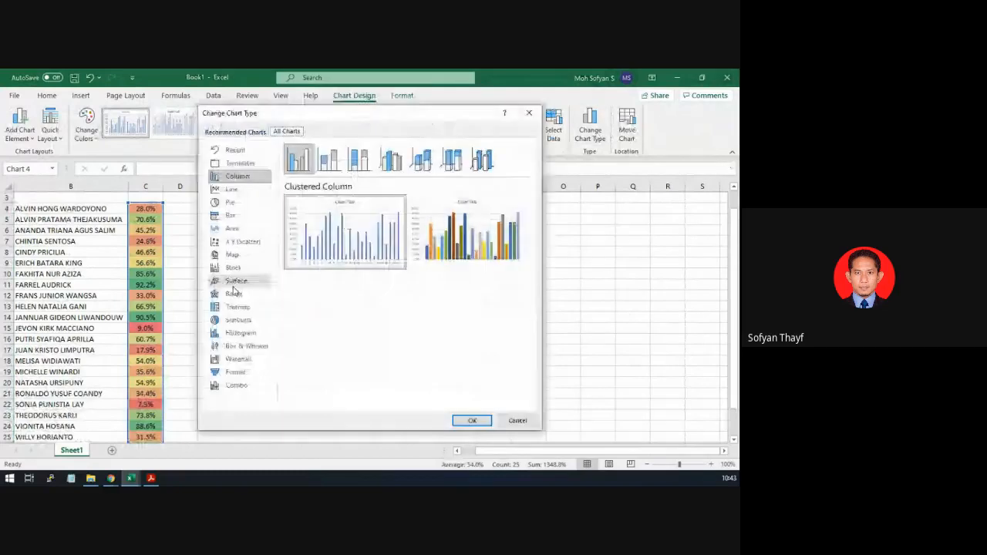
pyautogui.click(225, 216)
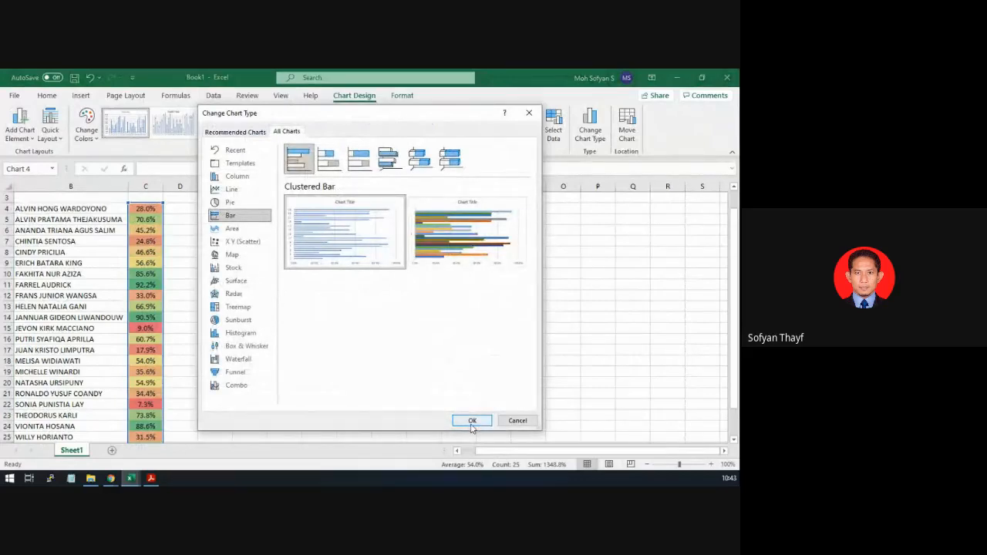
pyautogui.moveTo(447, 247)
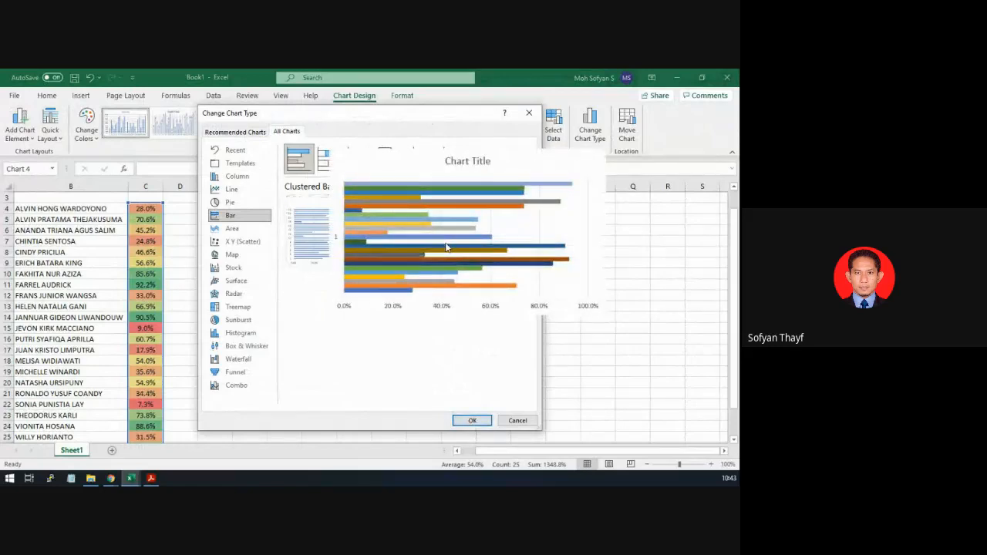
pyautogui.click(471, 421)
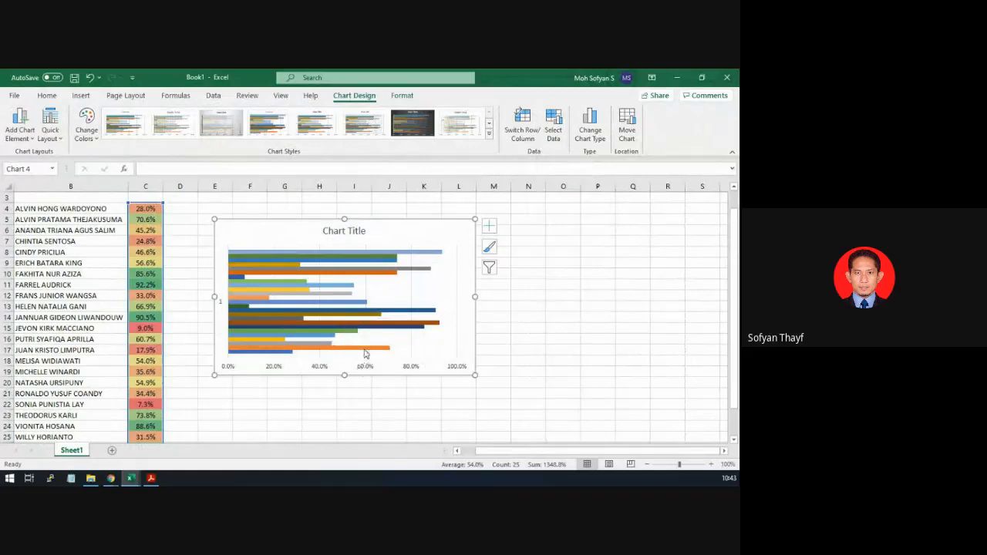
pyautogui.moveTo(366, 352)
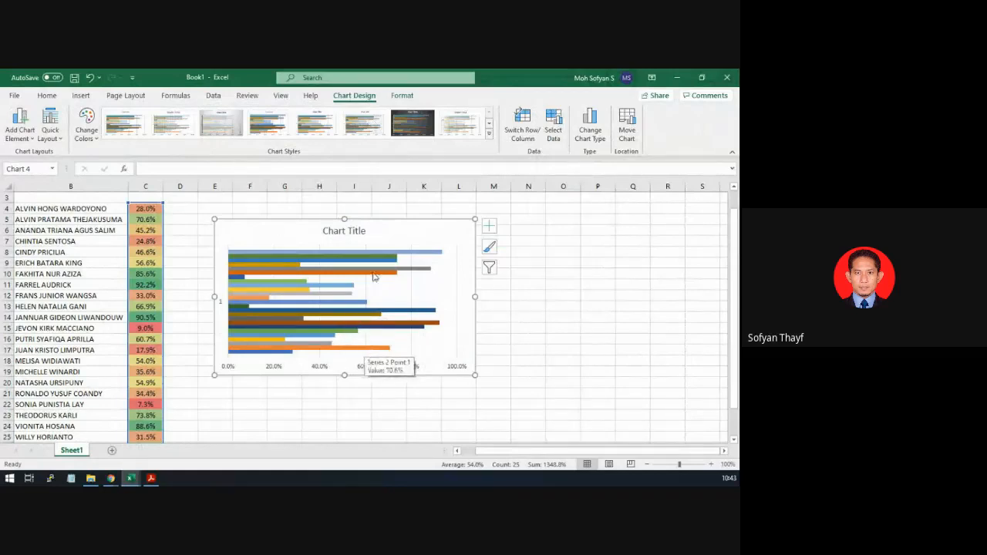
pyautogui.moveTo(376, 260)
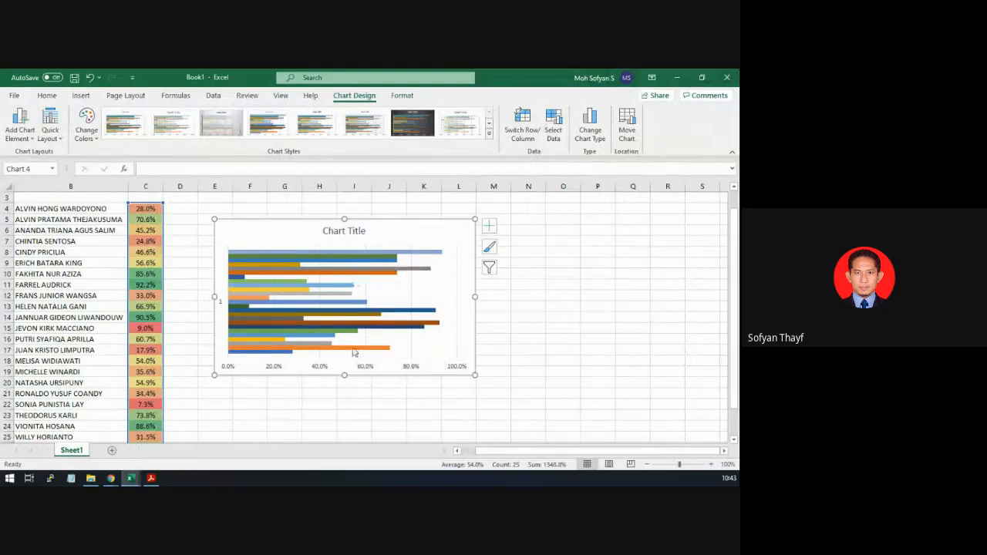
# Check the available Clustered Bar variants without applying one, and undo the change to the multicolored bar chart
pyautogui.click(591, 131)
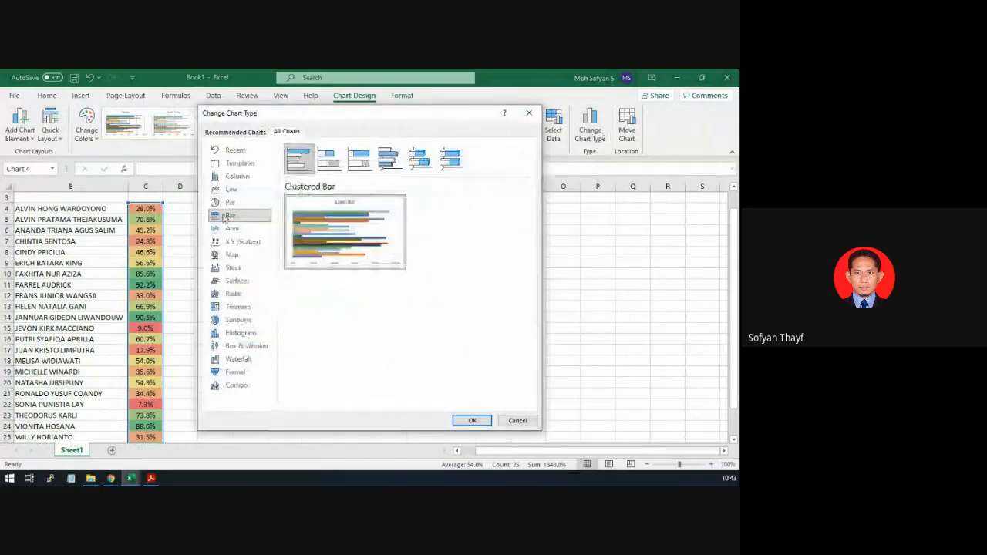
pyautogui.moveTo(291, 222)
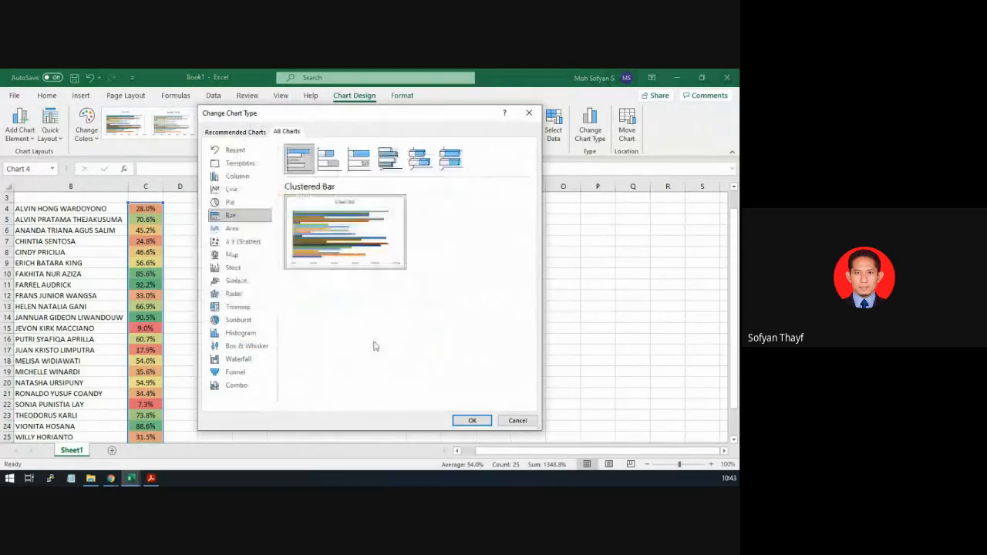
pyautogui.click(515, 420)
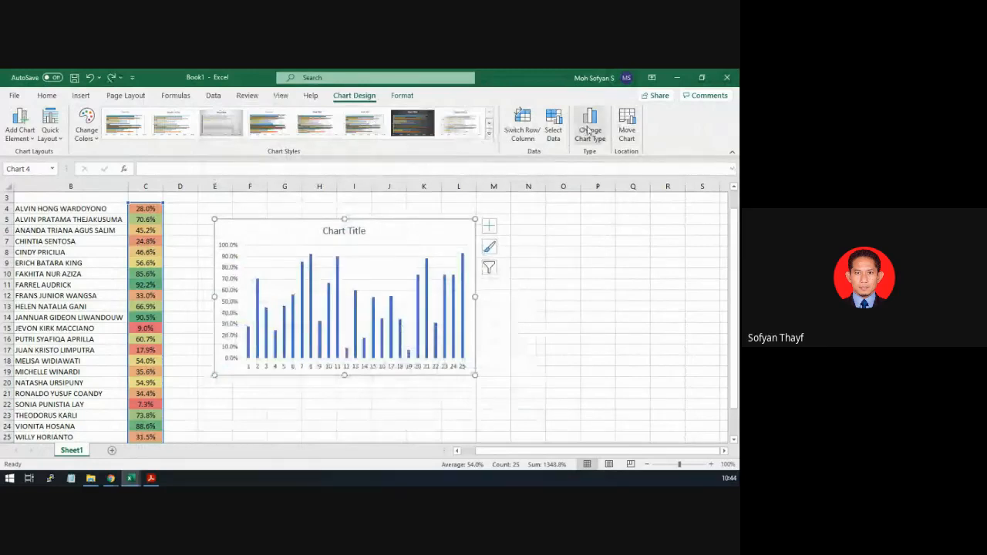
# Change the column chart to the single-color Clustered Bar variant
pyautogui.click(588, 131)
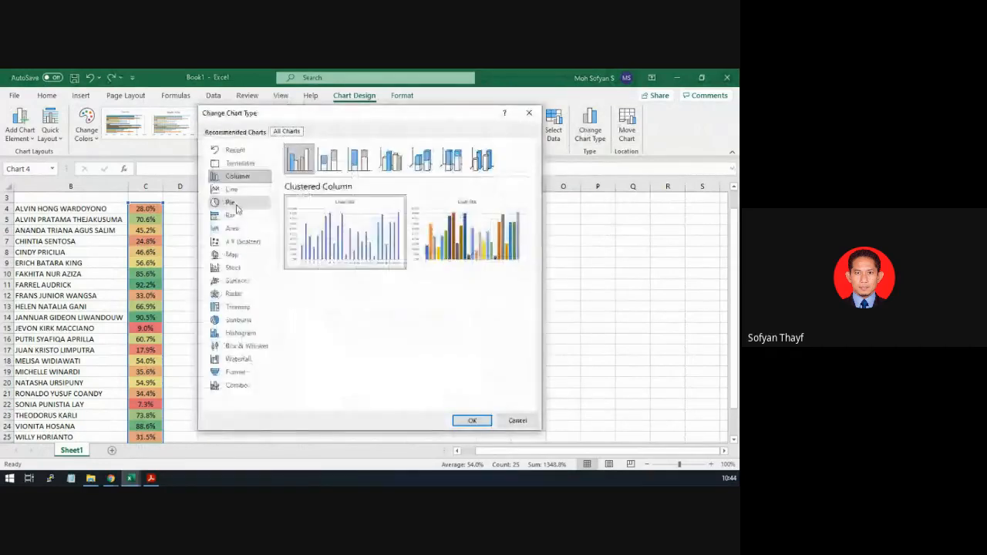
pyautogui.click(234, 214)
pyautogui.moveTo(335, 247)
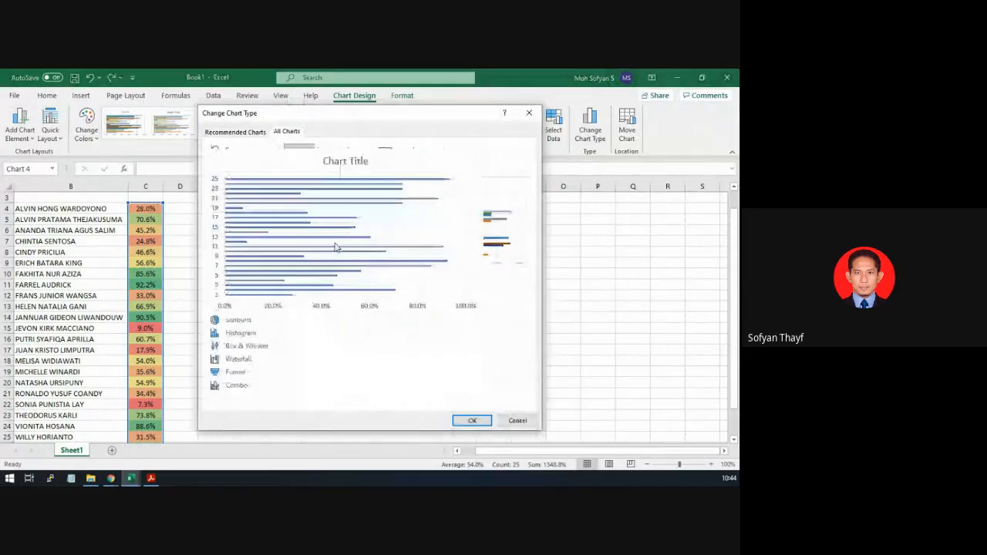
pyautogui.click(473, 421)
# Move the bar chart directly beside column C and stretch it downward to span roughly the participant rows
pyautogui.moveTo(343, 375); pyautogui.dragTo(344, 428)
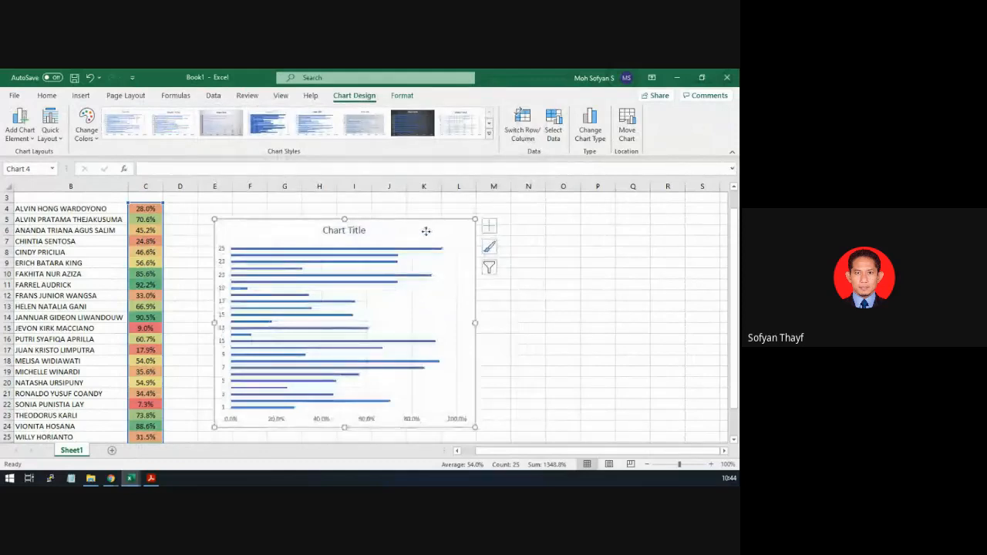
pyautogui.moveTo(426, 231); pyautogui.dragTo(382, 209)
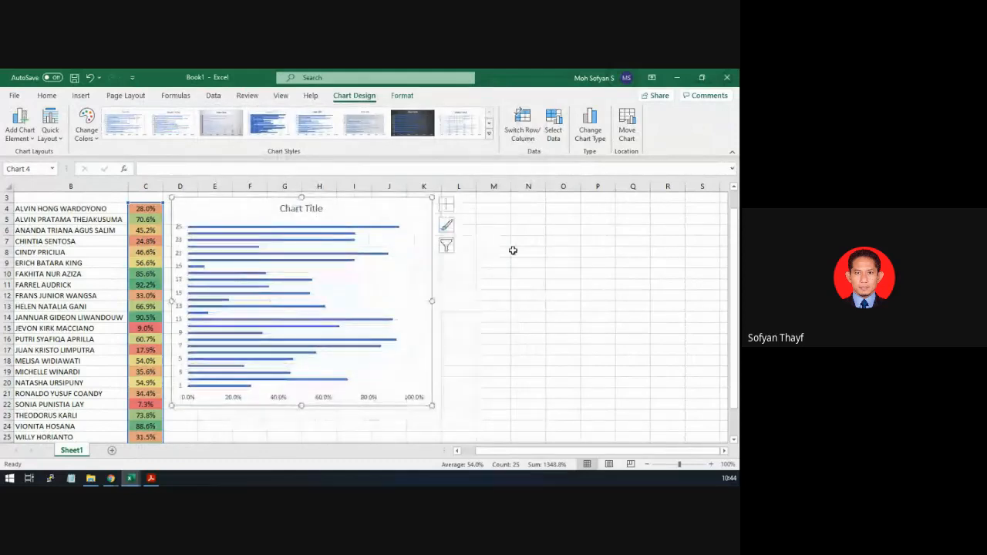
pyautogui.scroll(-2, 512, 250)
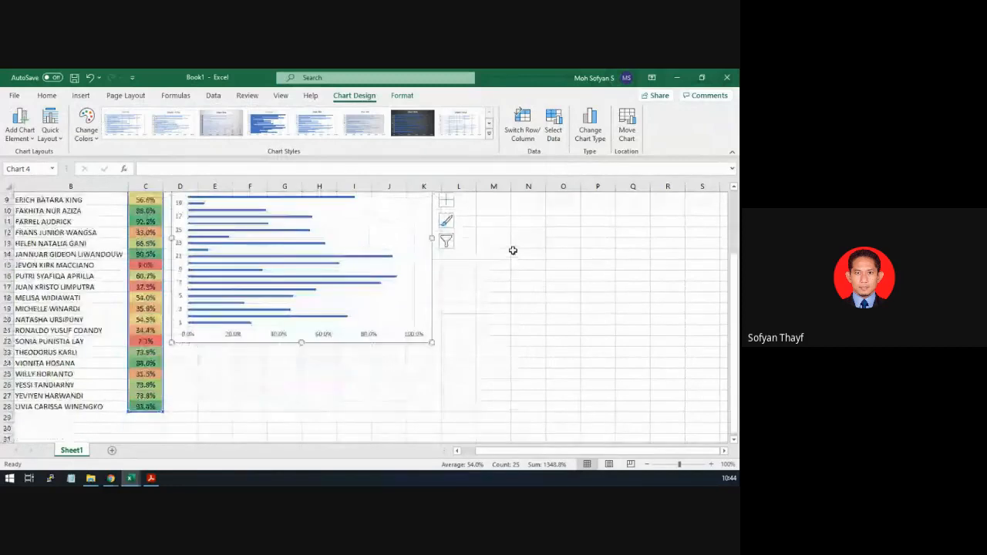
pyautogui.moveTo(301, 340); pyautogui.dragTo(303, 420)
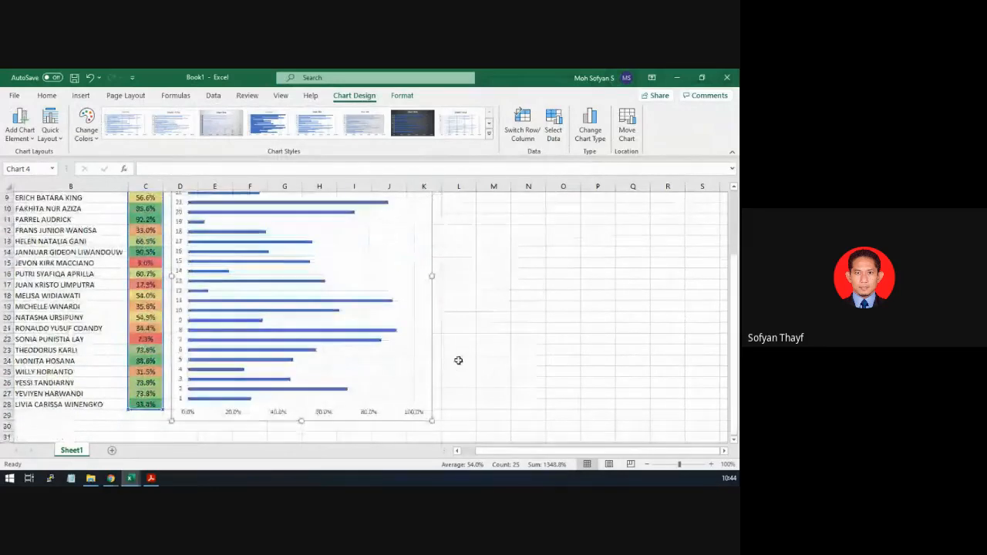
pyautogui.scroll(3, 458, 360)
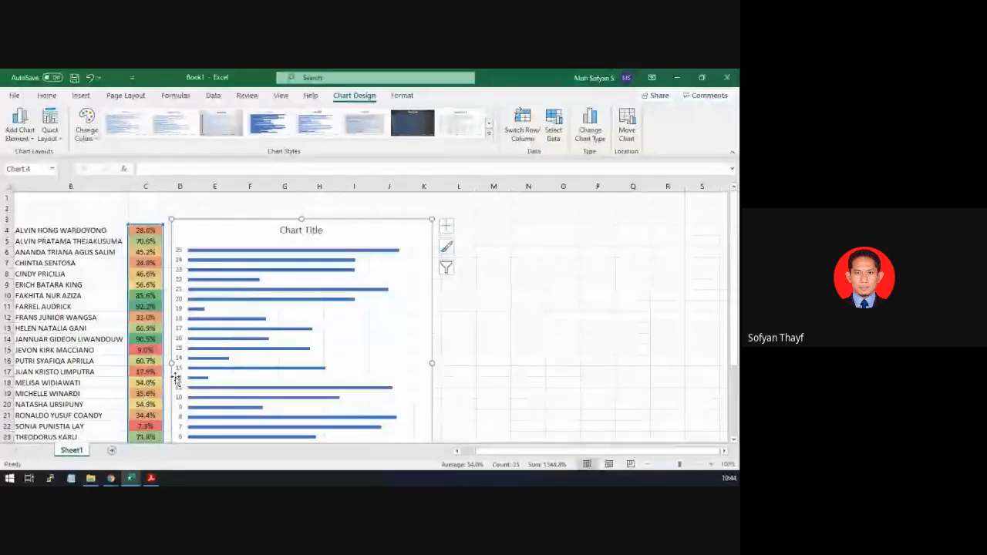
# Delete the bar chart beside the progress values
pyautogui.click(145, 232)
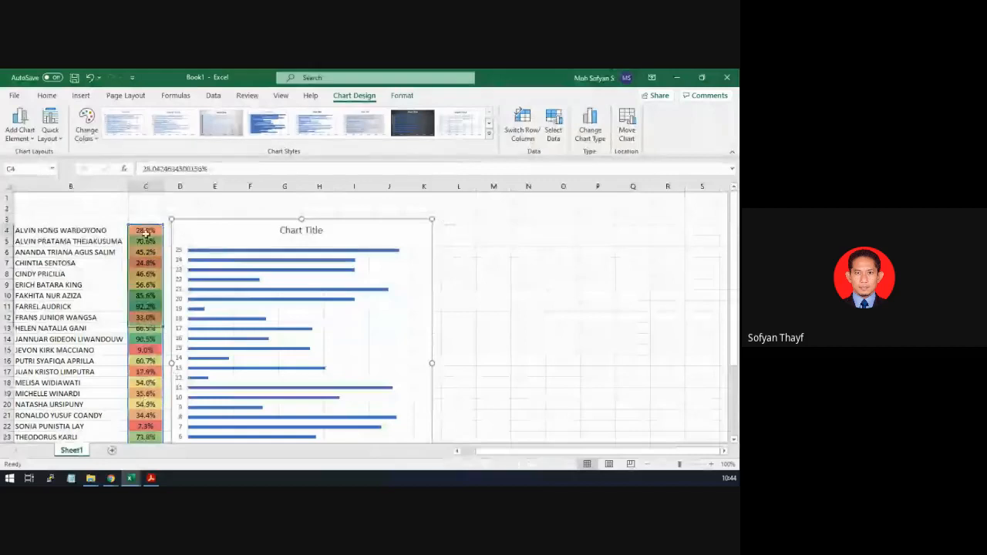
pyautogui.click(146, 265)
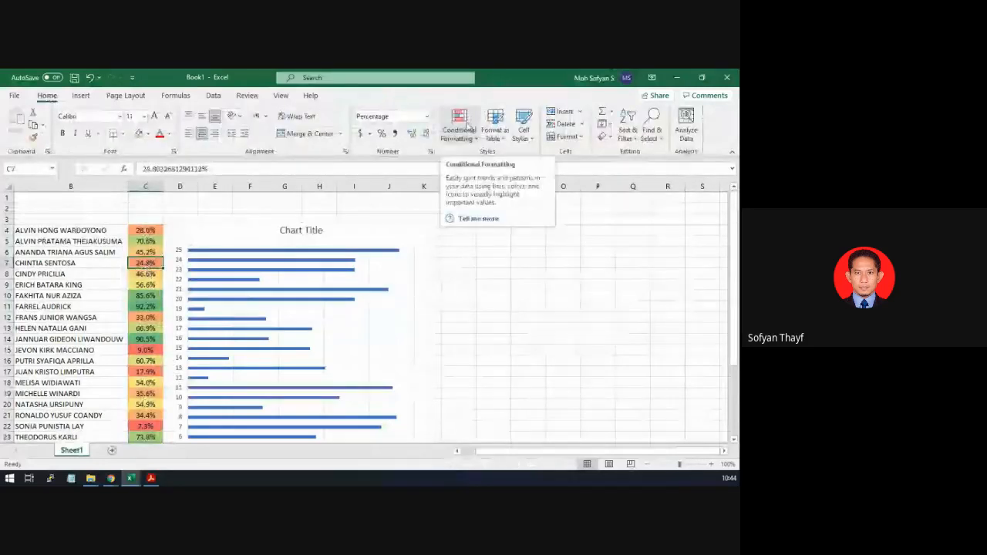
pyautogui.click(404, 232)
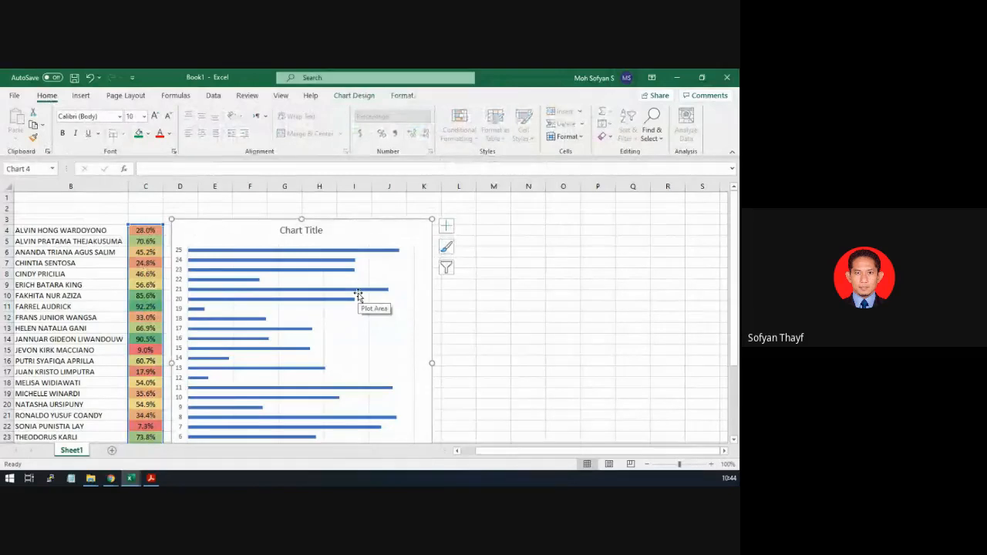
pyautogui.press('Delete')
pyautogui.click(319, 262)
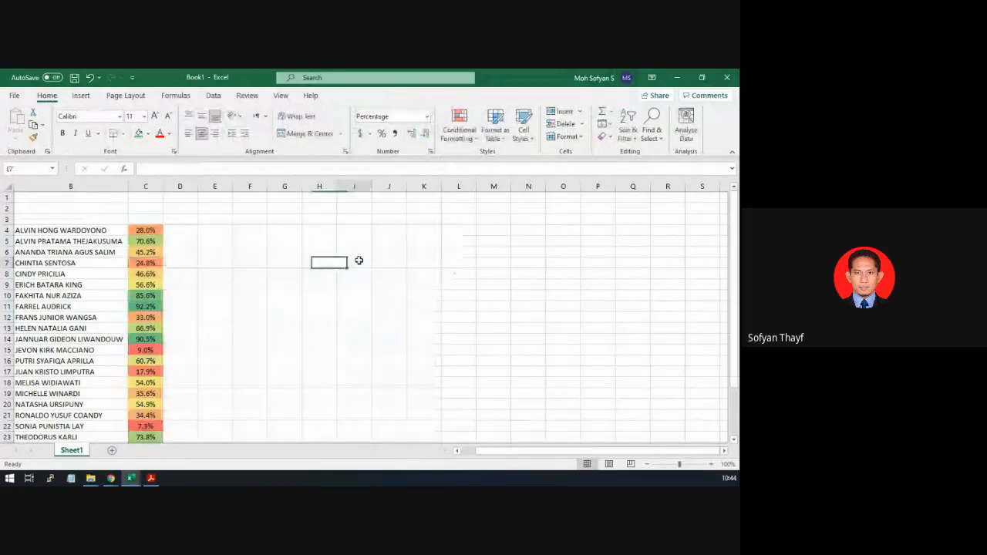
pyautogui.click(358, 260)
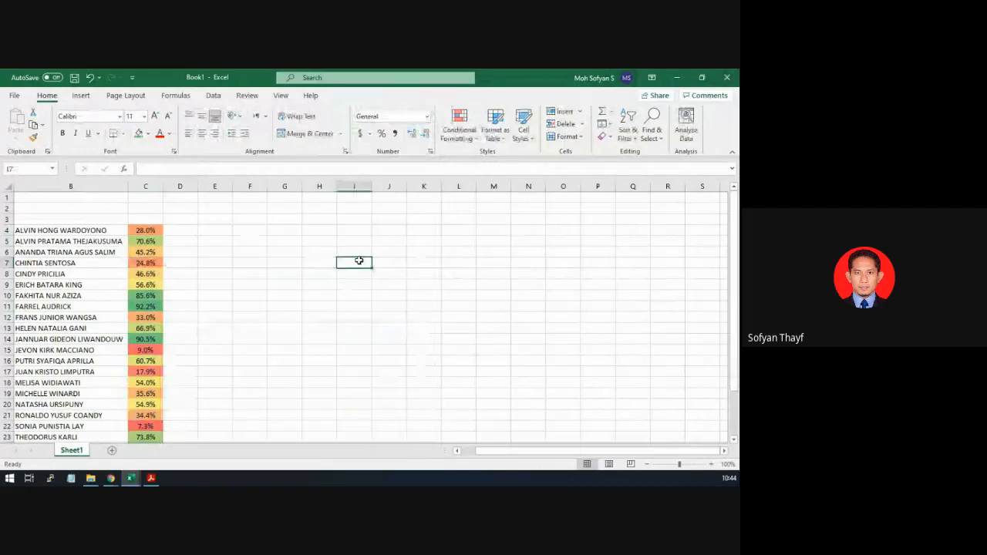
pyautogui.click(149, 230)
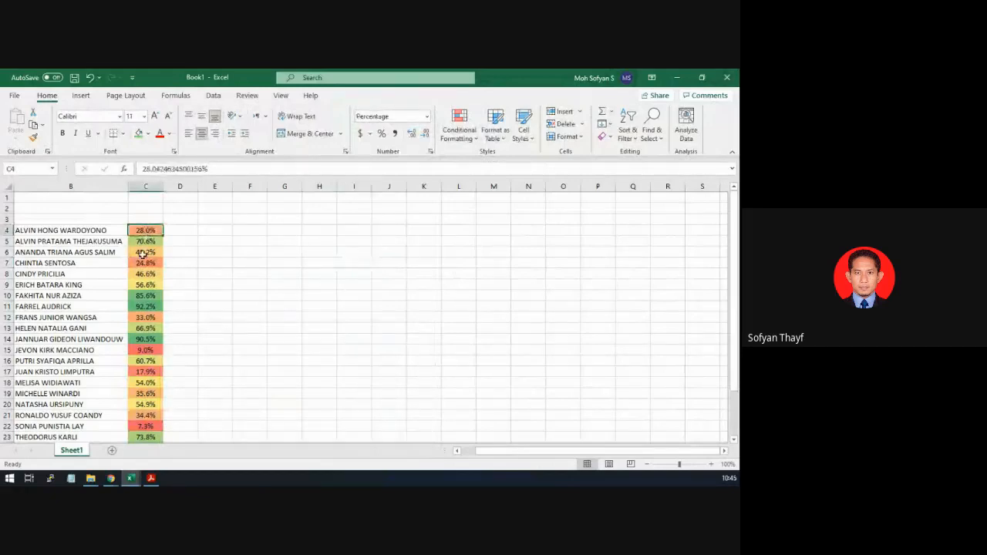
pyautogui.scroll(-1, 142, 253)
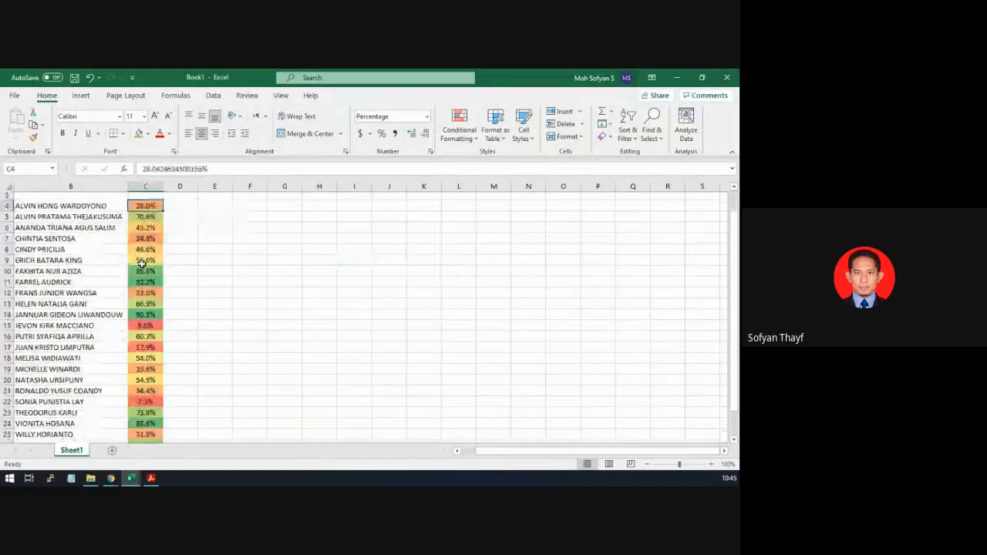
pyautogui.scroll(-1, 143, 263)
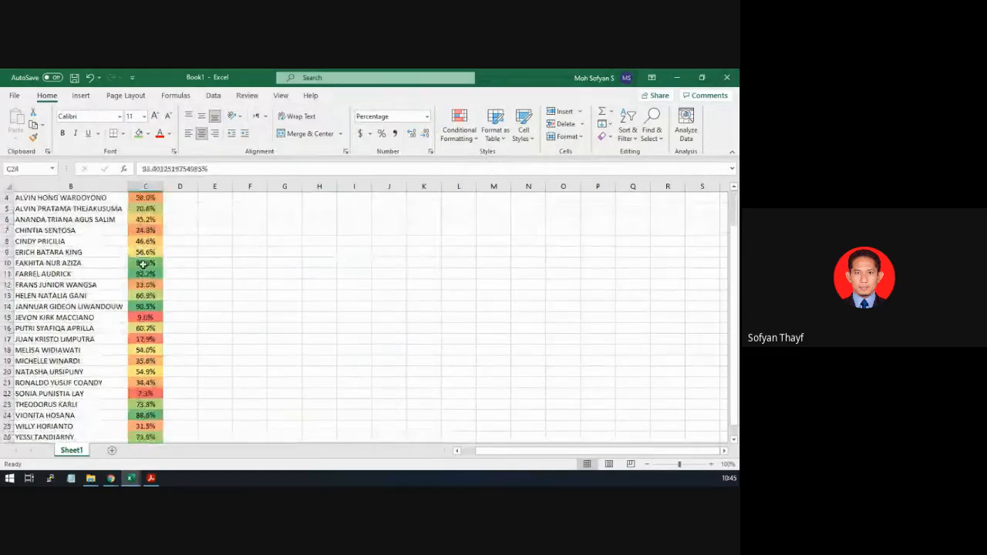
pyautogui.scroll(1, 143, 264)
pyautogui.click(153, 230)
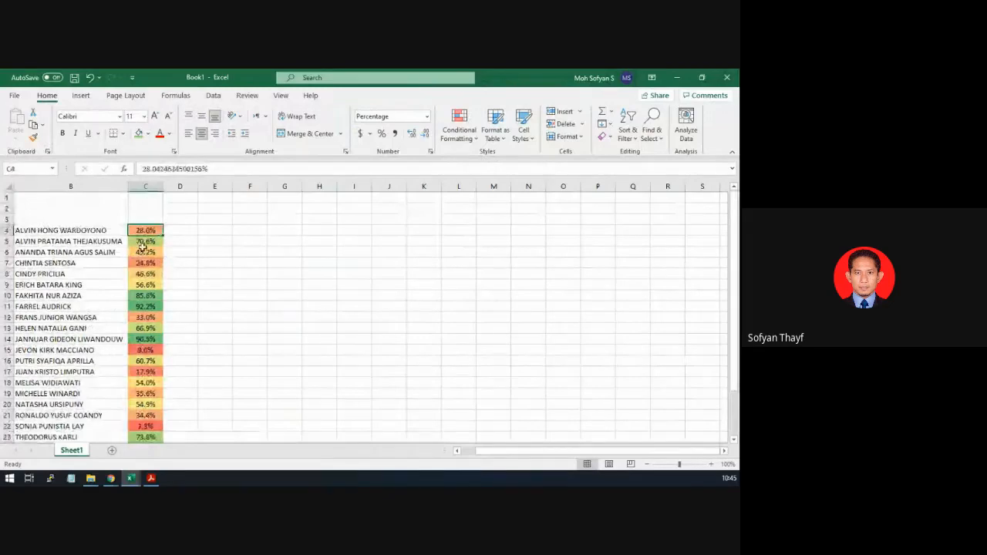
pyautogui.click(357, 231)
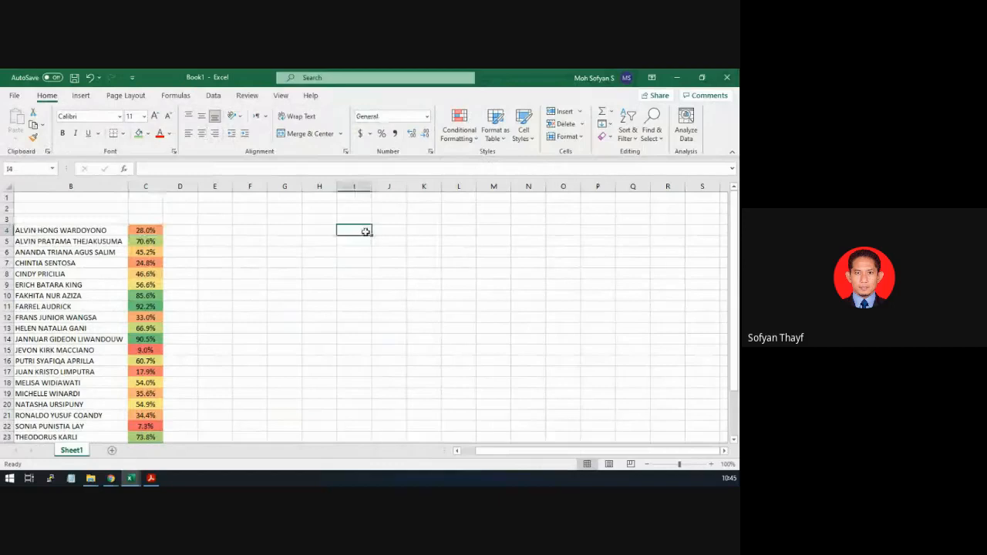
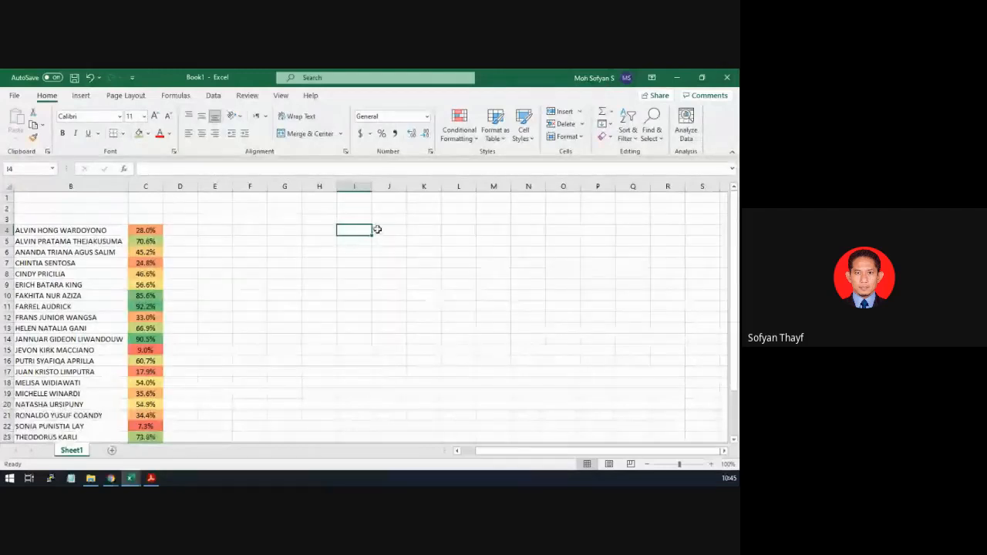
pyautogui.moveTo(377, 229); pyautogui.dragTo(458, 229)
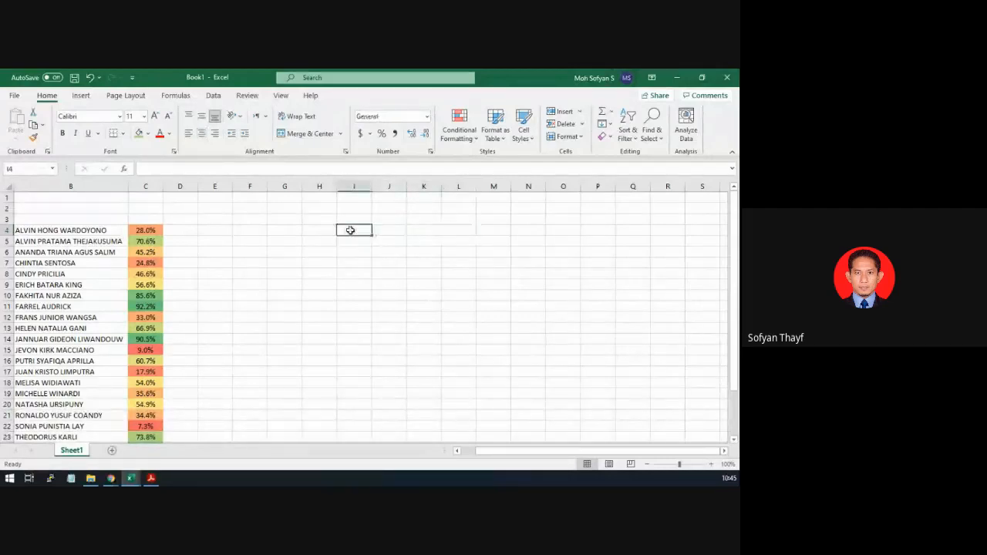
pyautogui.click(155, 230)
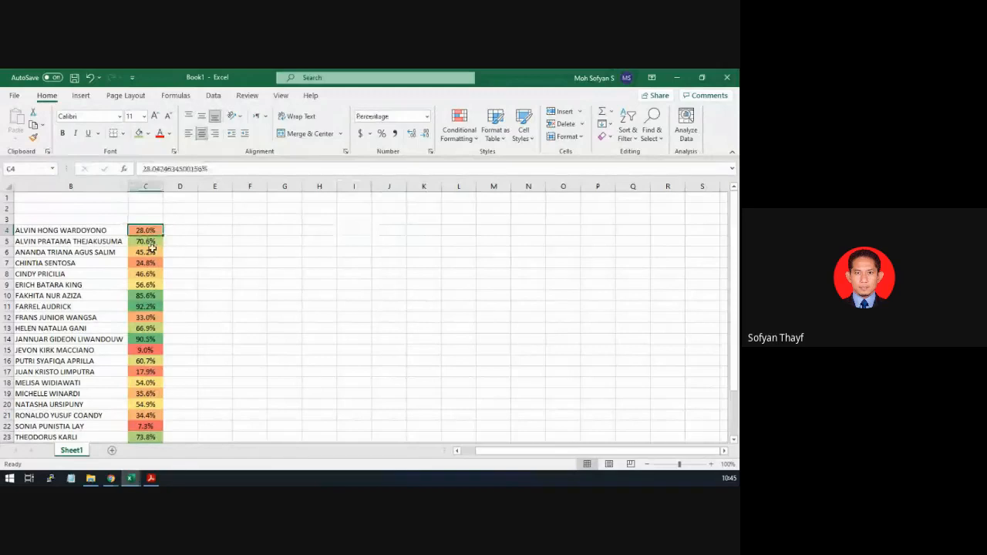
pyautogui.scroll(-3, 152, 245)
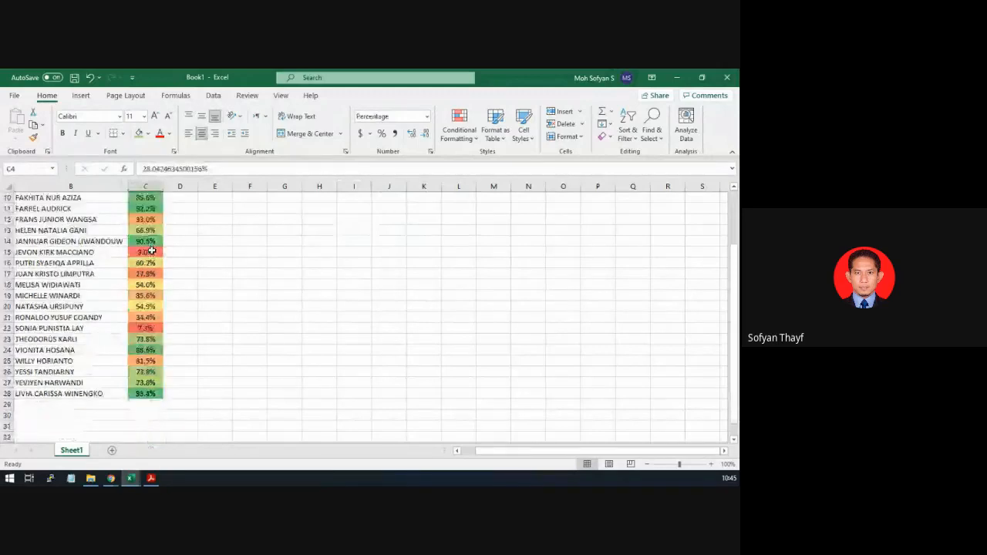
pyautogui.scroll(-2, 152, 255)
pyautogui.scroll(5, 152, 263)
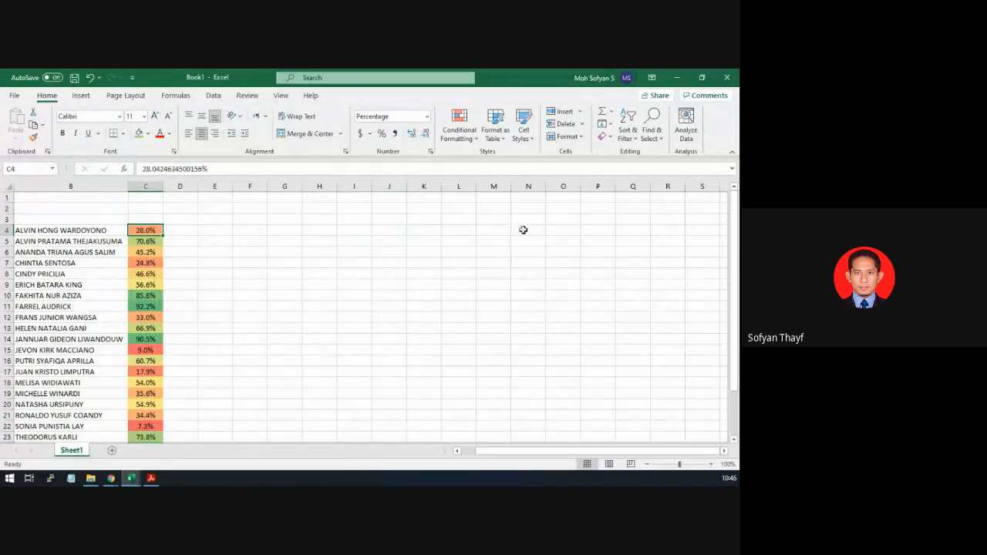
# Fill the empty range J4:N28 beside the participant table with light gray
pyautogui.click(385, 231)
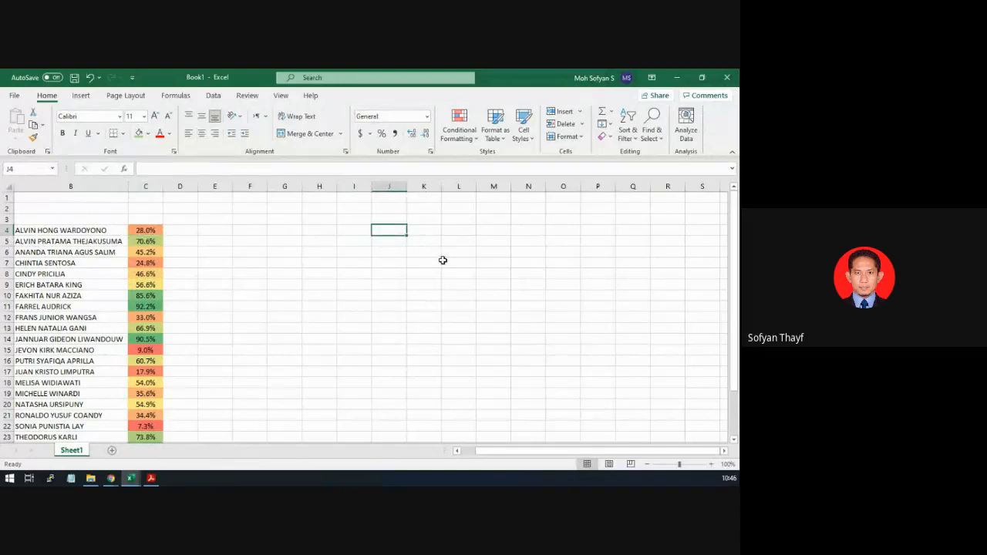
pyautogui.keyDown('shift'); pyautogui.click(526, 235); pyautogui.keyUp('shift')
pyautogui.hotkey('shift', 'Down')
pyautogui.hotkey('shift', 'Down')
pyautogui.hotkey('shift', 'Down')
pyautogui.hotkey('shift', 'Down')
pyautogui.hotkey('shift', 'Down')
pyautogui.hotkey('shift', 'Down')
pyautogui.hotkey('shift', 'Down')
pyautogui.hotkey('shift', 'Down')
pyautogui.hotkey('shift', 'Down')
pyautogui.hotkey('shift', 'Down')
pyautogui.hotkey('shift', 'Down')
pyautogui.hotkey('shift', 'Down')
pyautogui.hotkey('shift', 'Down')
pyautogui.hotkey('shift', 'Down')
pyautogui.hotkey('shift', 'Down')
pyautogui.hotkey('shift', 'Down')
pyautogui.hotkey('shift', 'Down')
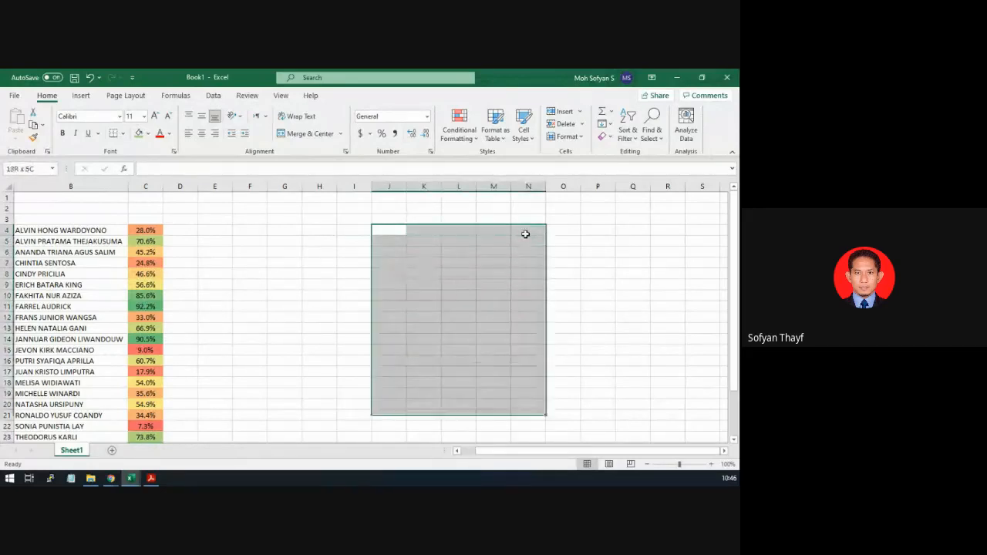
pyautogui.hotkey('shift', 'Down')
pyautogui.hotkey('shift', 'Down')
pyautogui.hotkey('shift', 'Down')
pyautogui.hotkey('shift', 'Down')
pyautogui.hotkey('shift', 'Down')
pyautogui.hotkey('shift', 'Down')
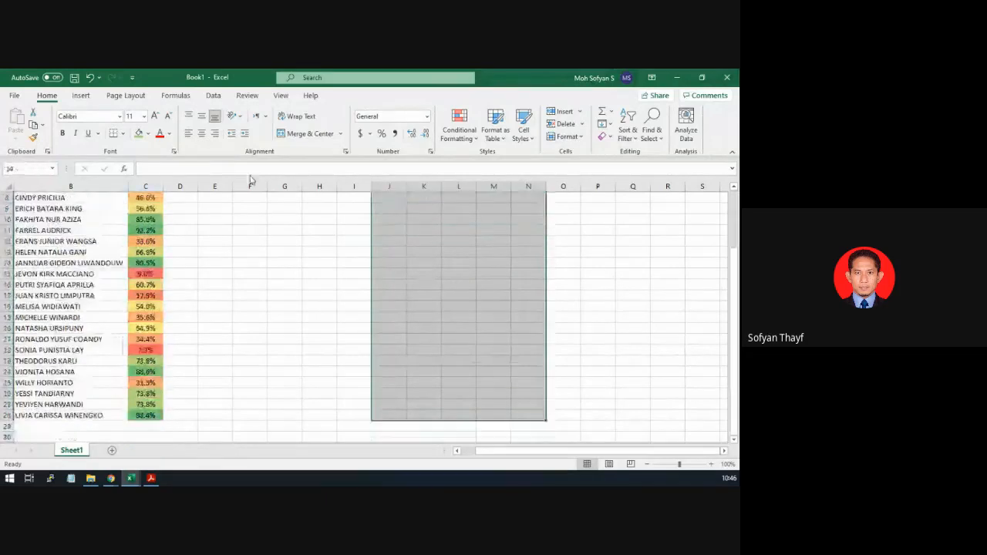
pyautogui.click(147, 133)
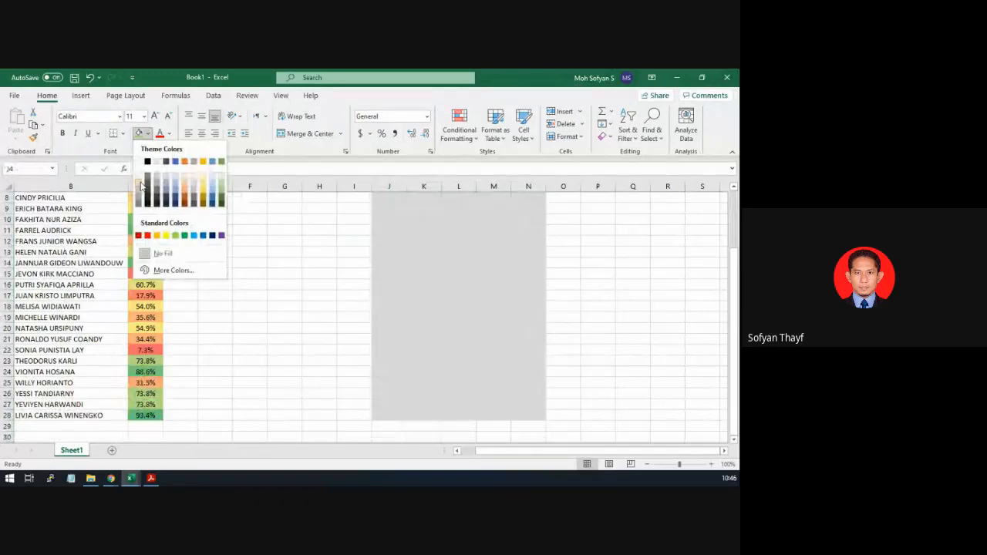
pyautogui.click(140, 186)
pyautogui.scroll(3, 140, 186)
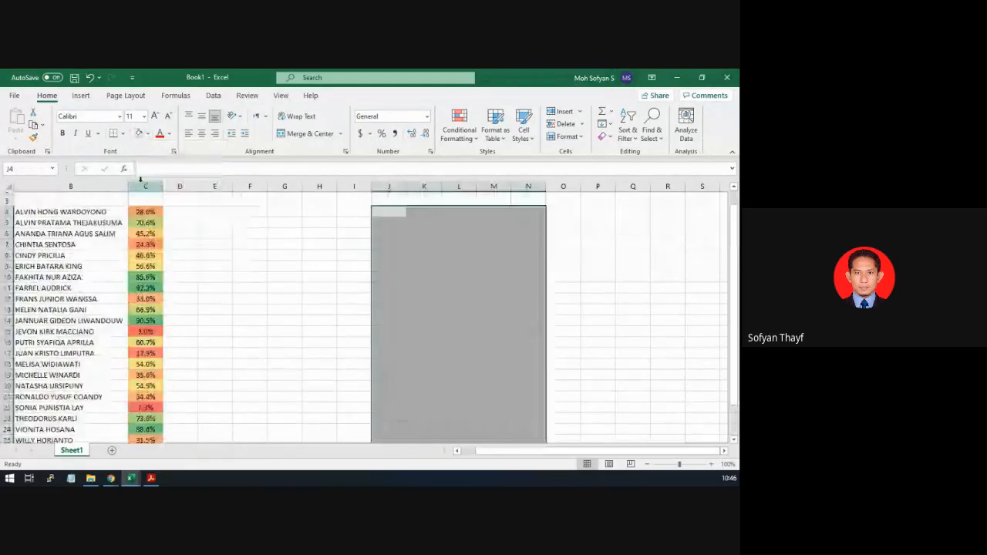
pyautogui.click(390, 232)
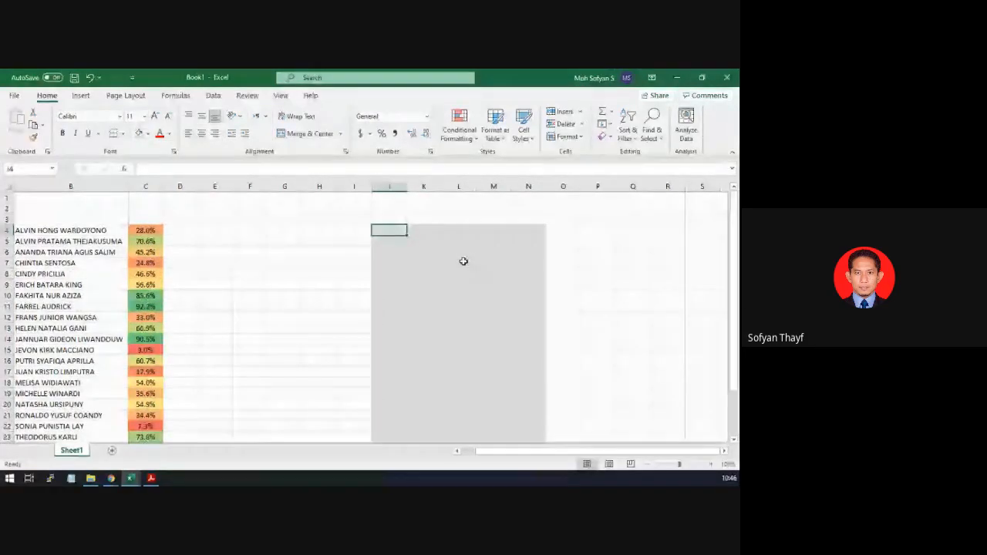
pyautogui.click(388, 208)
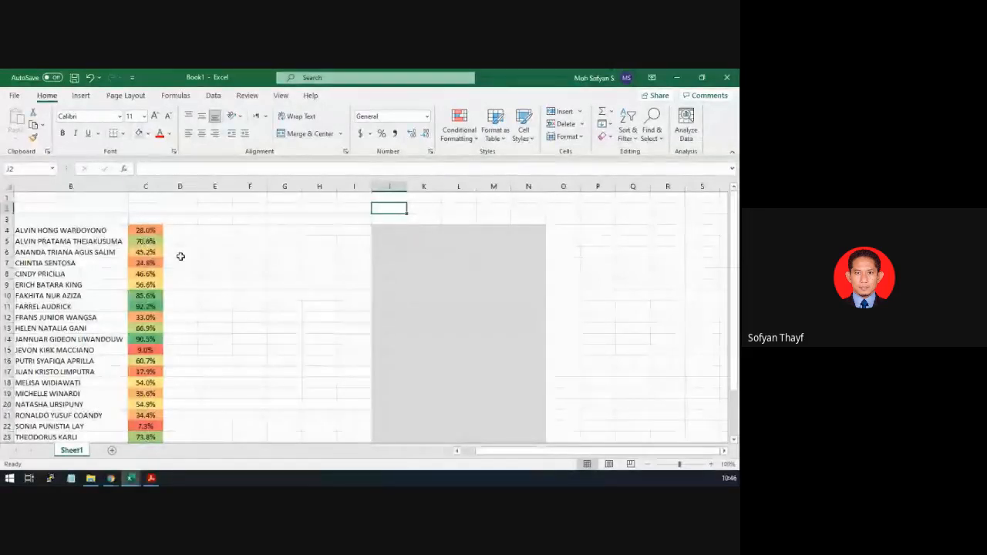
pyautogui.click(386, 231)
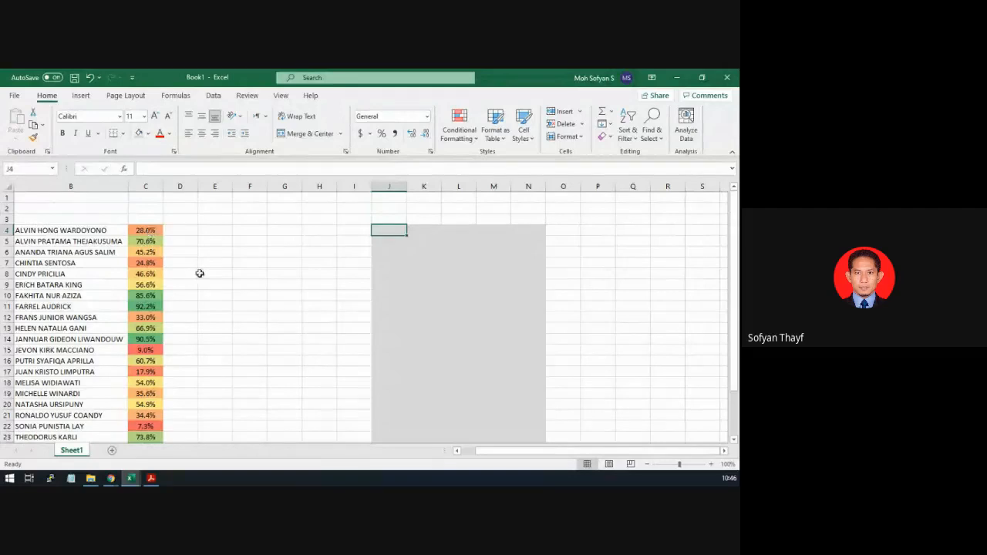
# Copy the full list of participant names into a new worksheet starting at B3, and fit column B's width to the names
pyautogui.click(31, 230)
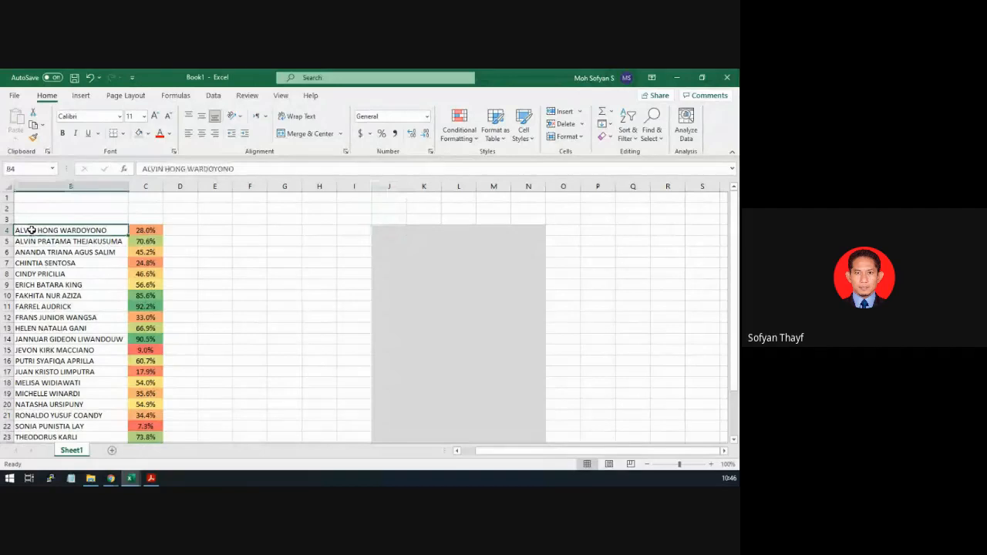
pyautogui.hotkey('ctrl', 'shift', 'Down')
pyautogui.hotkey('ctrl', 'c')
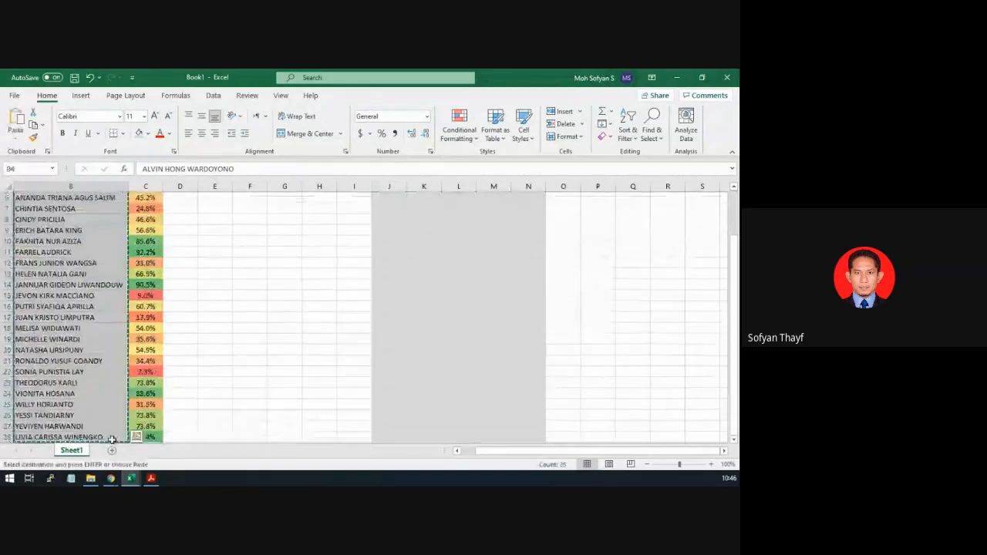
pyautogui.click(112, 450)
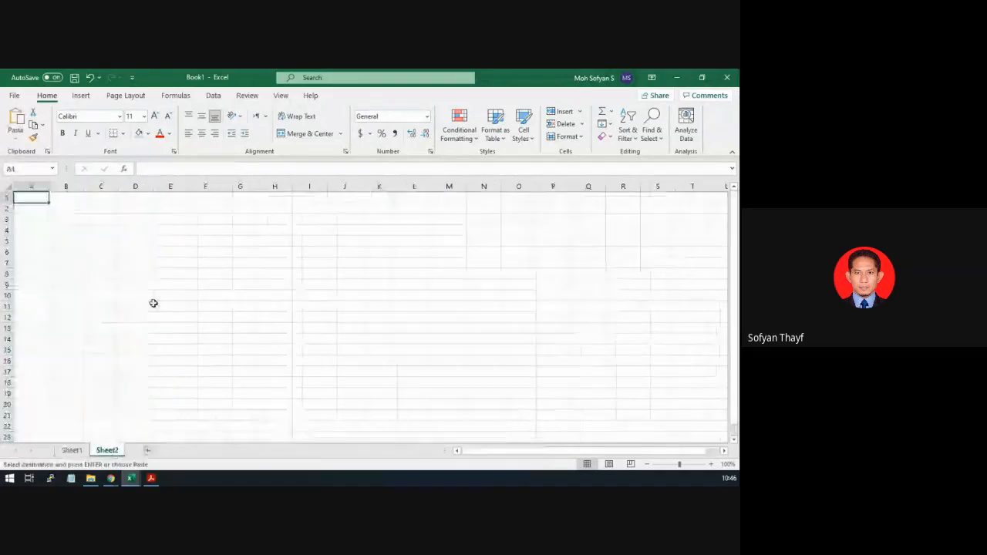
pyautogui.rightClick(69, 221)
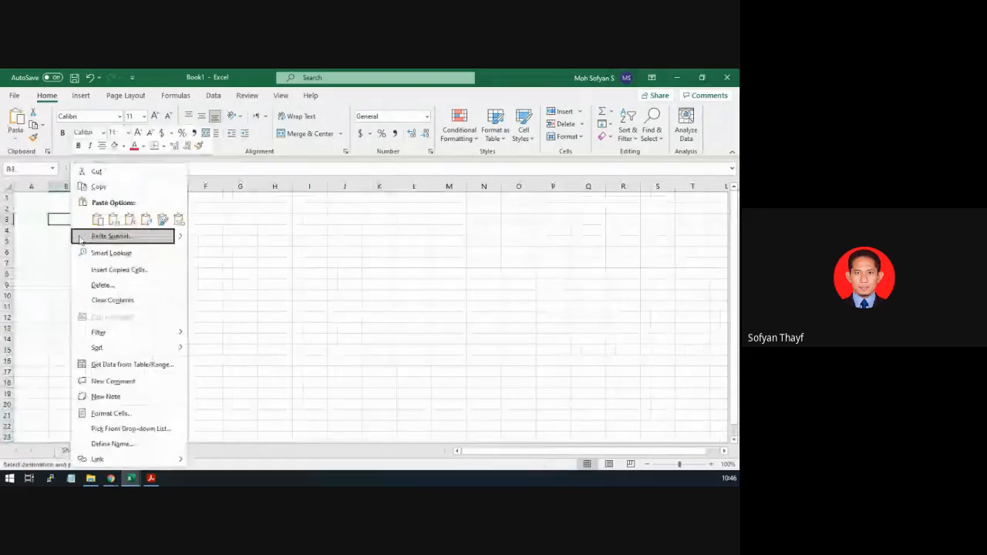
pyautogui.click(97, 220)
pyautogui.doubleClick(83, 186)
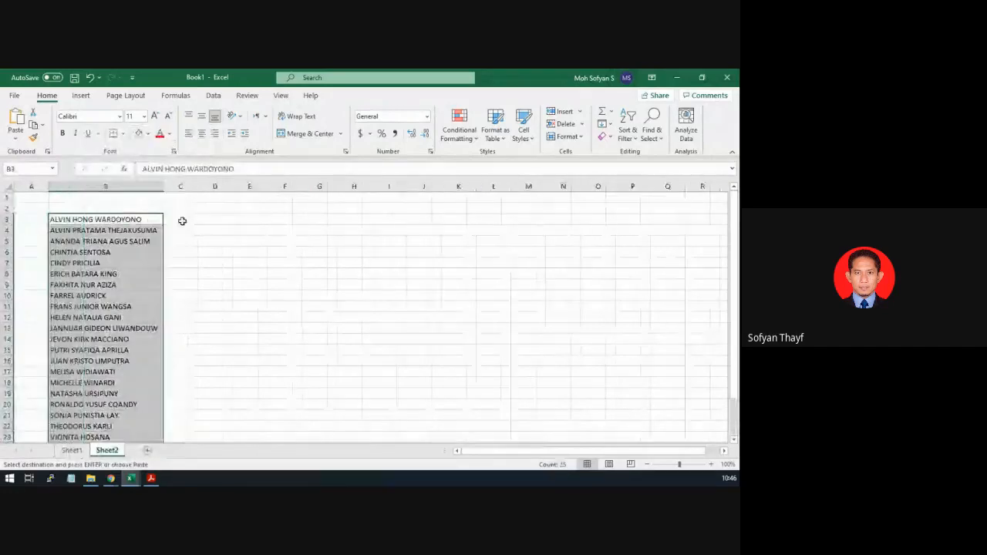
# Enter =RAND() in C3 and fill it down column C beside all the participant names
pyautogui.click(182, 221)
pyautogui.write('=')
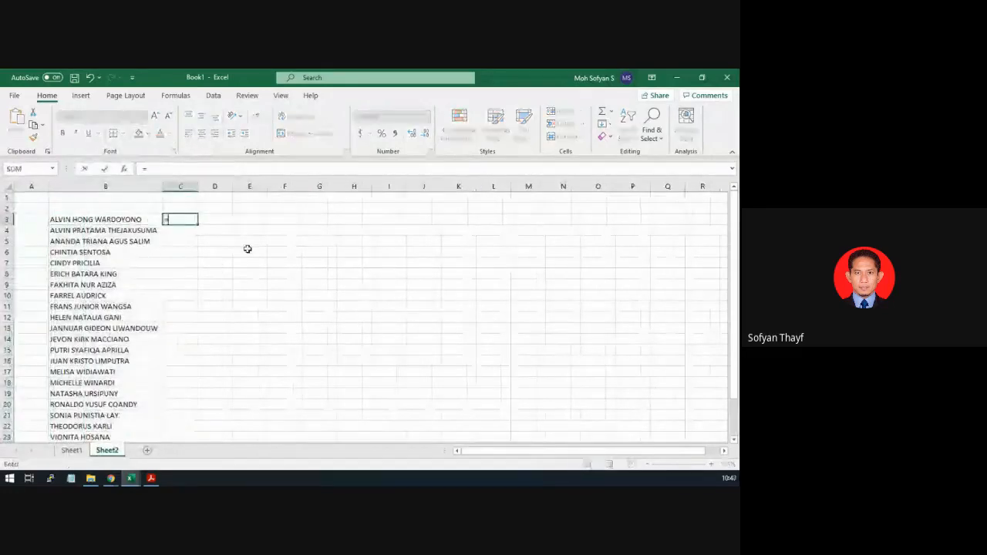
pyautogui.write('rand')
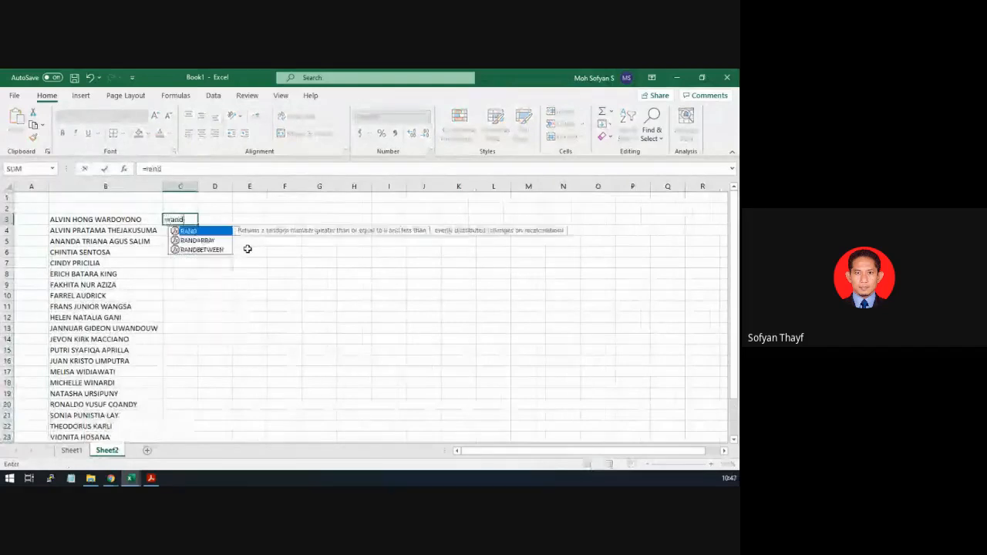
pyautogui.press('Tab')
pyautogui.press('Return')
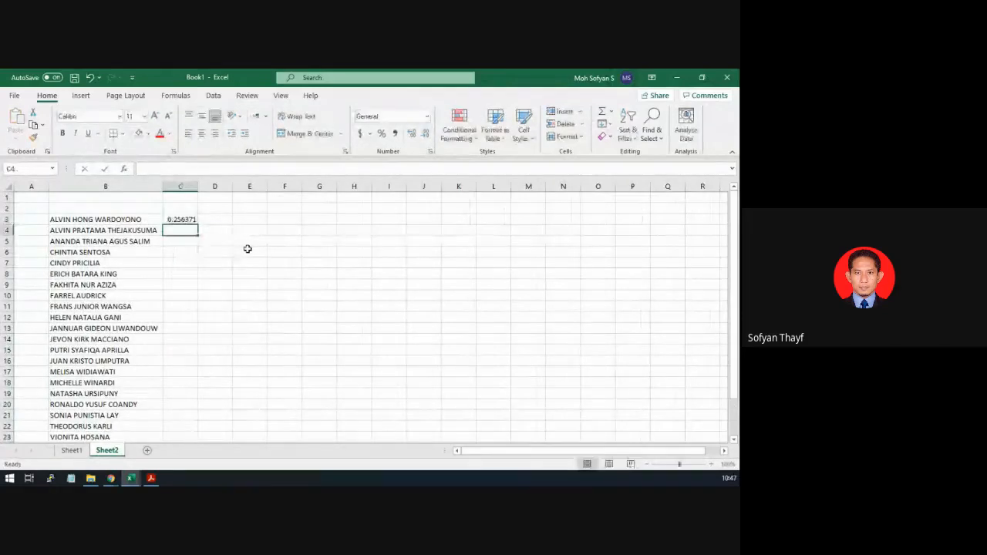
pyautogui.click(190, 220)
pyautogui.doubleClick(197, 229)
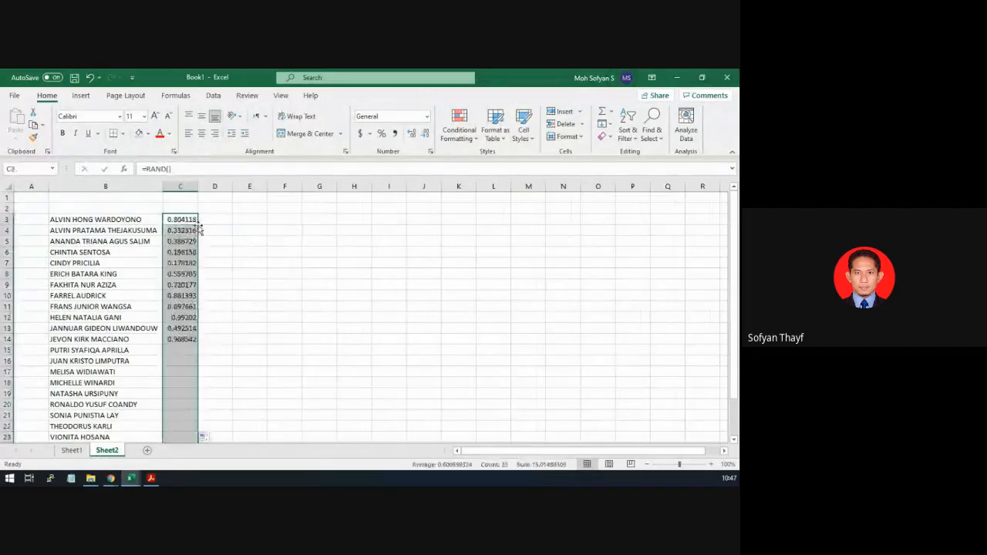
# Format the random values in column C as percentages and center them horizontally
pyautogui.click(381, 133)
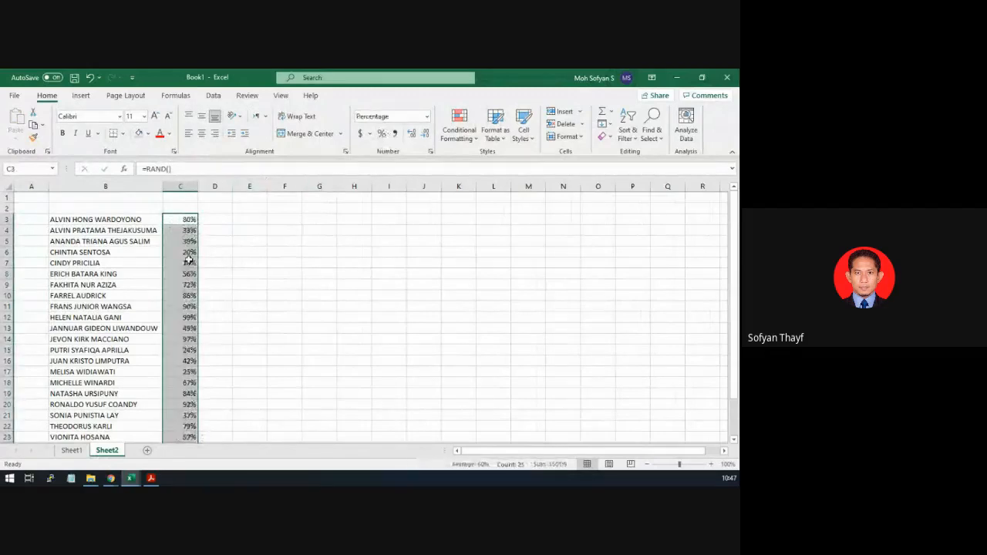
pyautogui.click(201, 132)
pyautogui.click(180, 274)
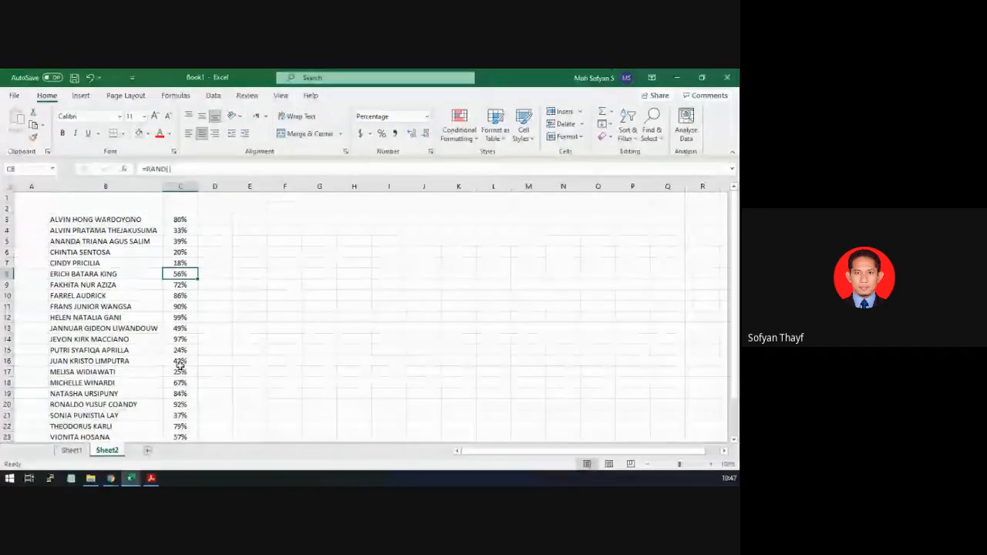
pyautogui.click(182, 328)
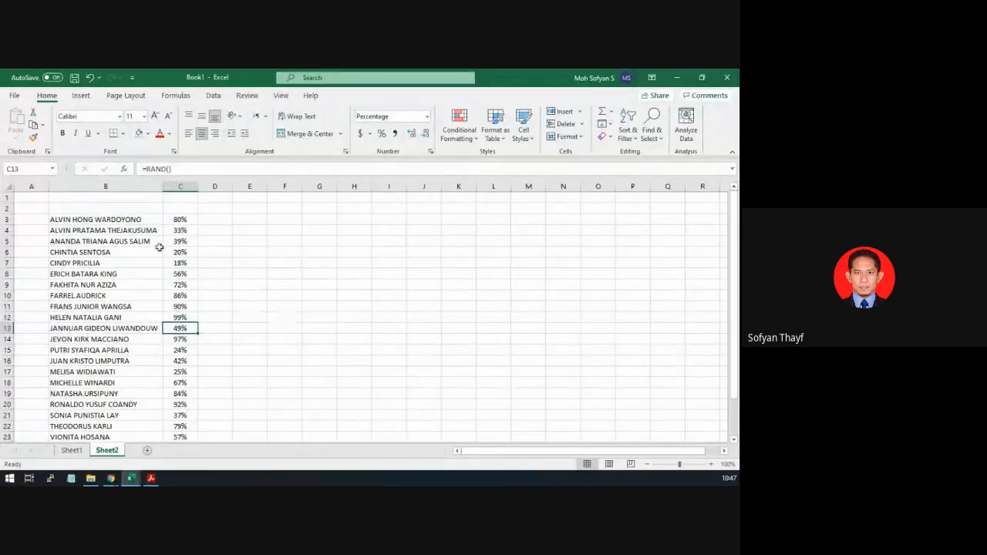
pyautogui.click(182, 219)
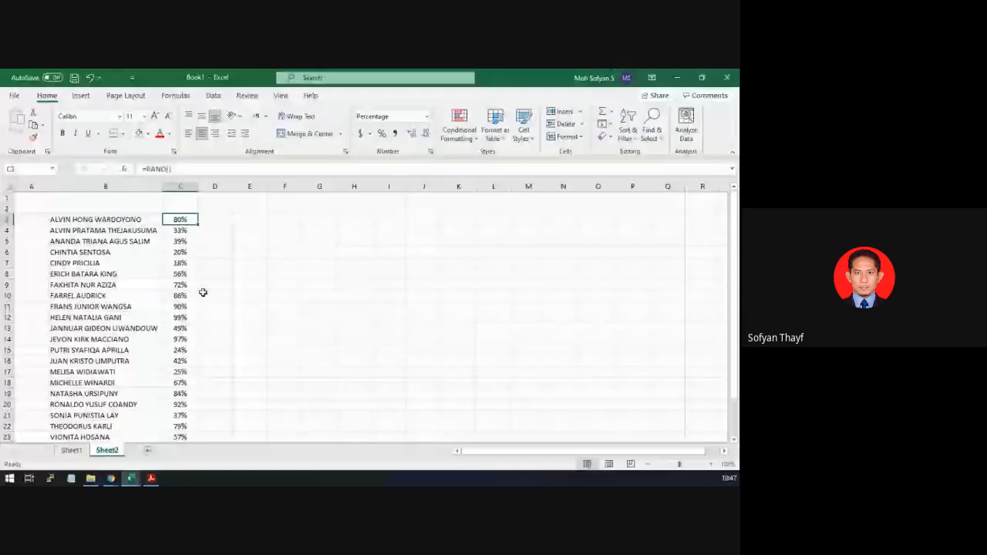
pyautogui.click(312, 220)
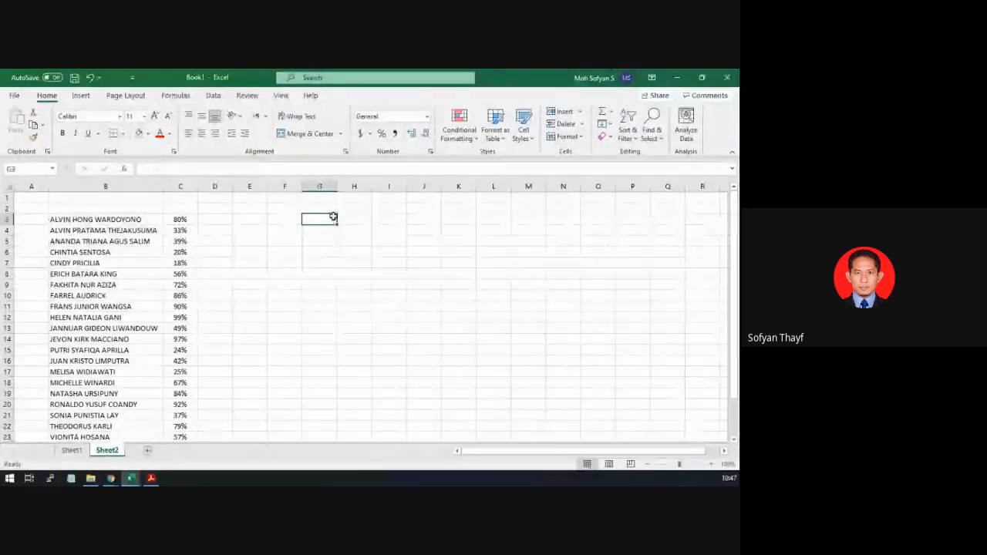
pyautogui.click(419, 218)
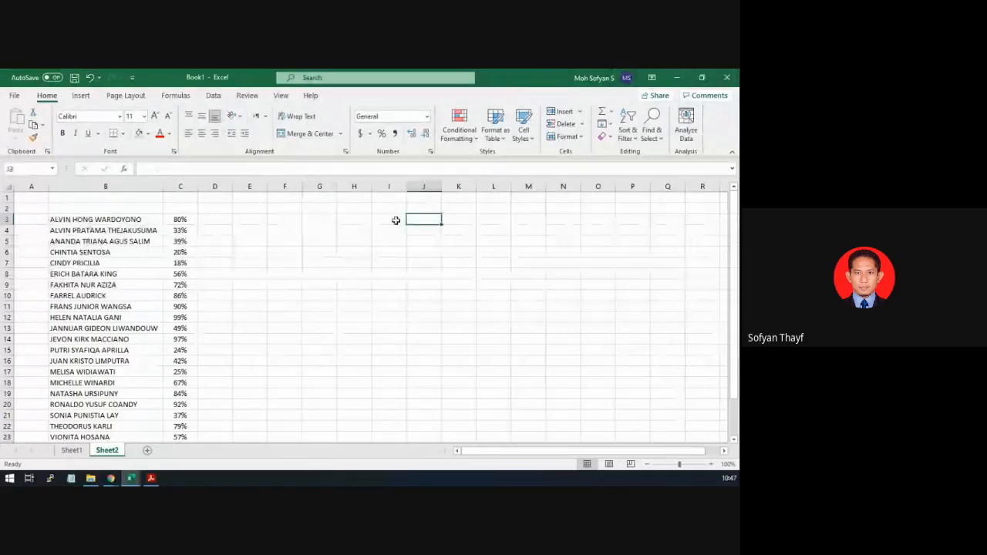
# Enter 0.5 in cell I1 above the participant rows
pyautogui.click(396, 220)
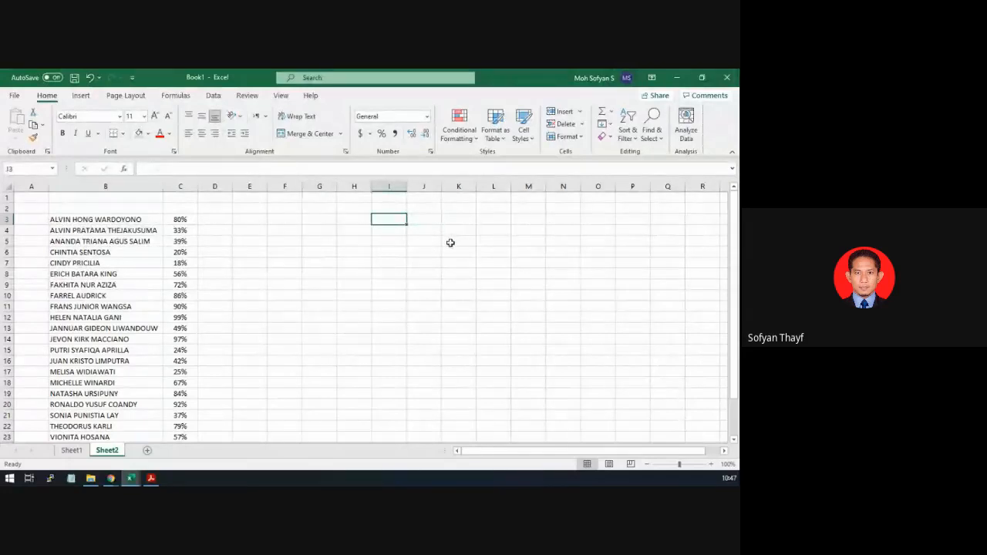
pyautogui.press('Up')
pyautogui.press('Up')
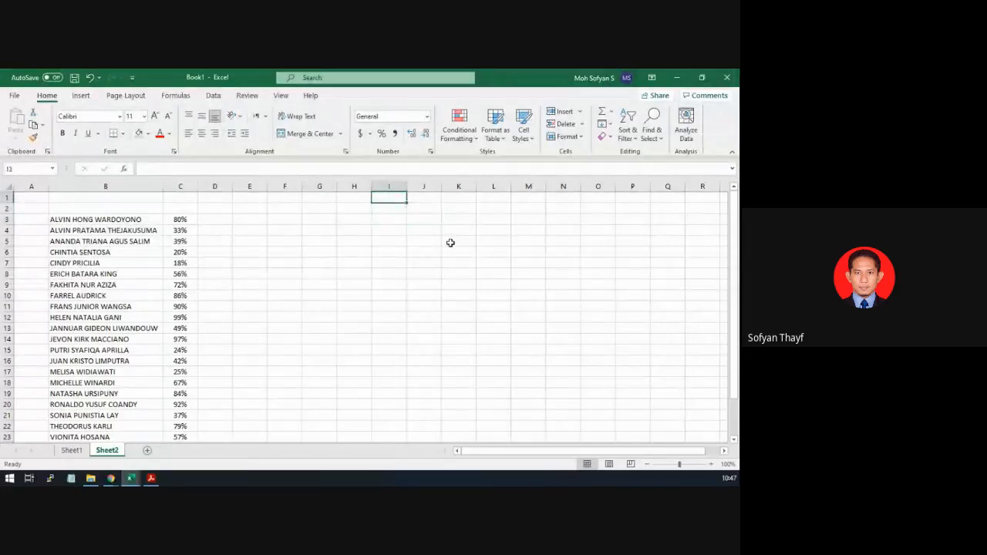
pyautogui.write('0.5')
pyautogui.press('Return')
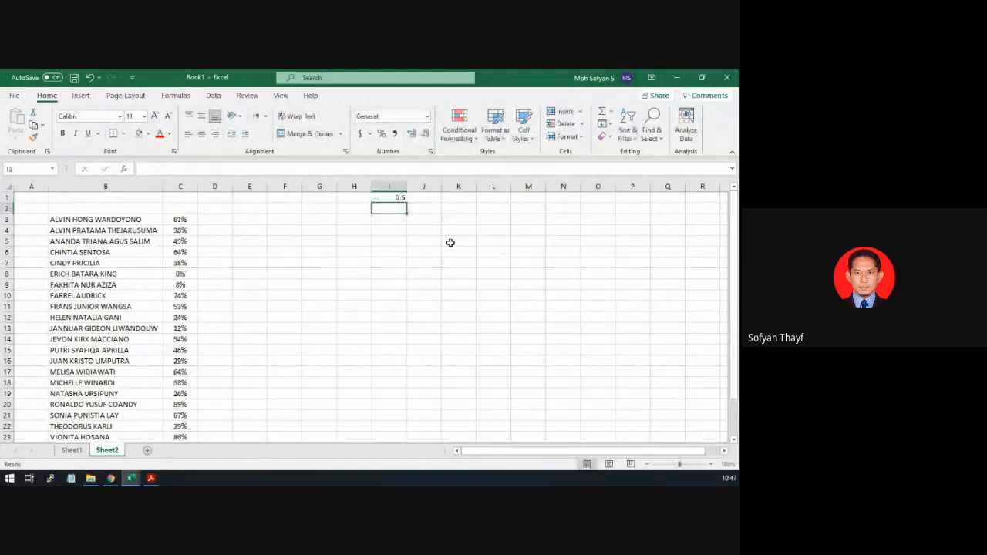
# Copy the random percentages from C3 down column C and reselect the same range as the paste destination
pyautogui.click(173, 222)
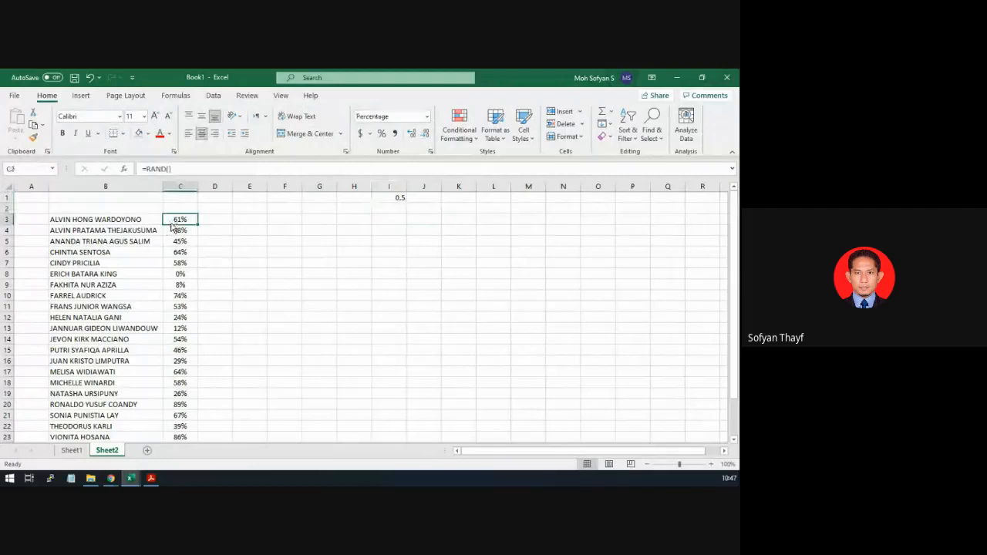
pyautogui.hotkey('ctrl', 'shift', 'Down')
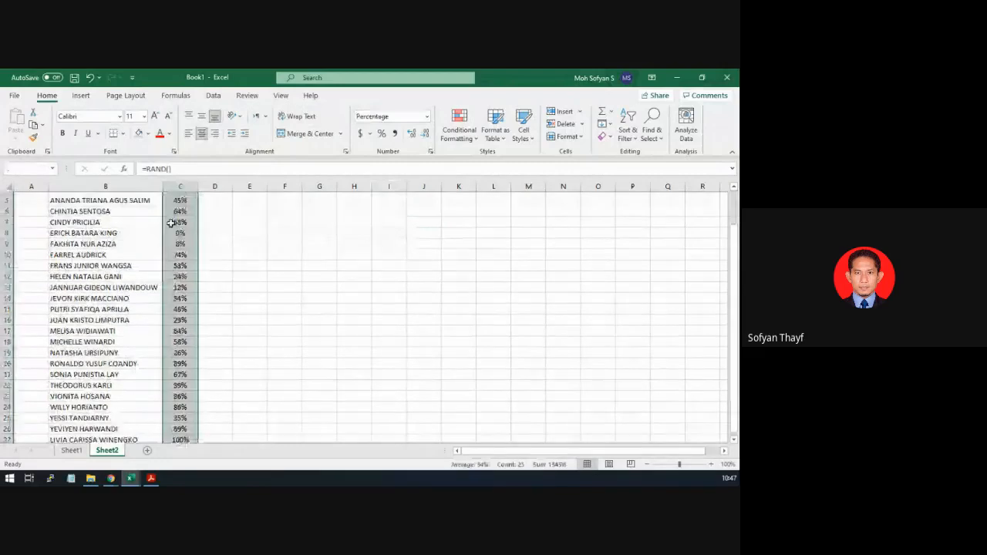
pyautogui.rightClick(171, 223)
pyautogui.click(204, 185)
pyautogui.click(197, 242)
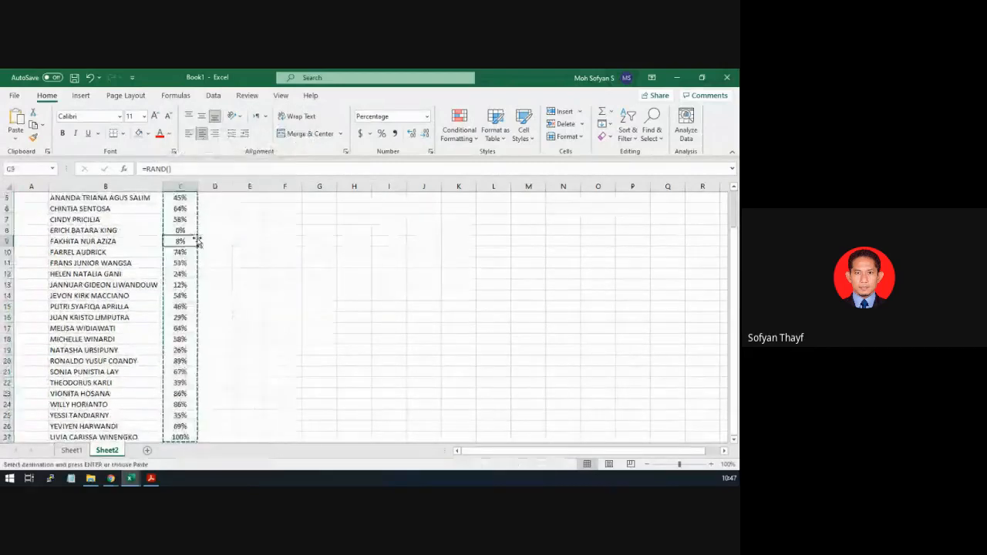
pyautogui.scroll(2, 263, 249)
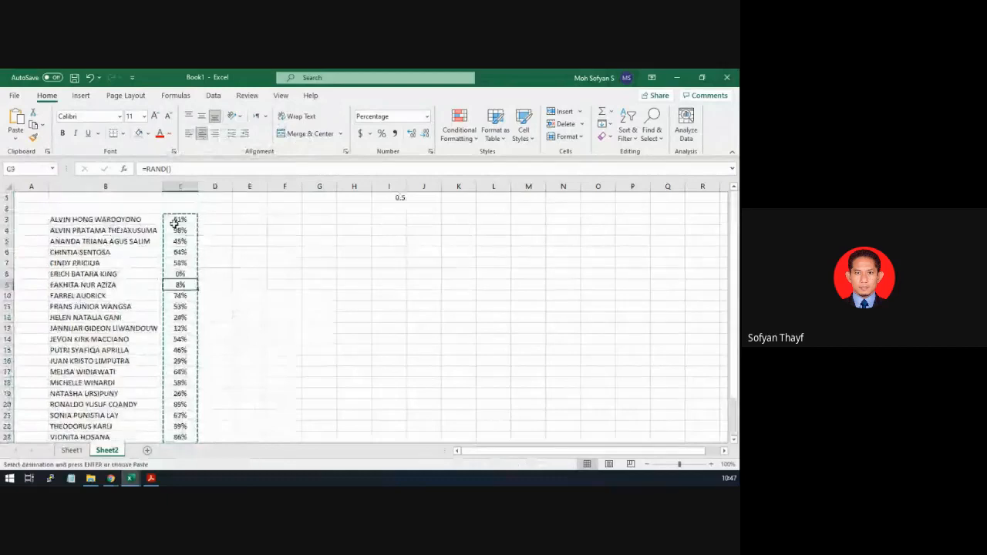
pyautogui.click(177, 222)
pyautogui.hotkey('shift', 'Left')
pyautogui.click(175, 223)
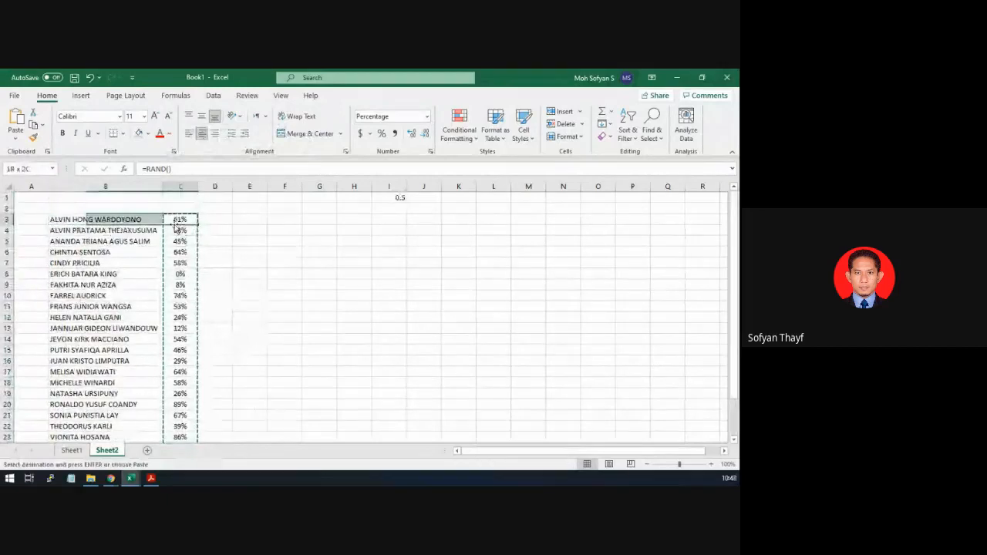
pyautogui.hotkey('ctrl', 'shift', 'Down')
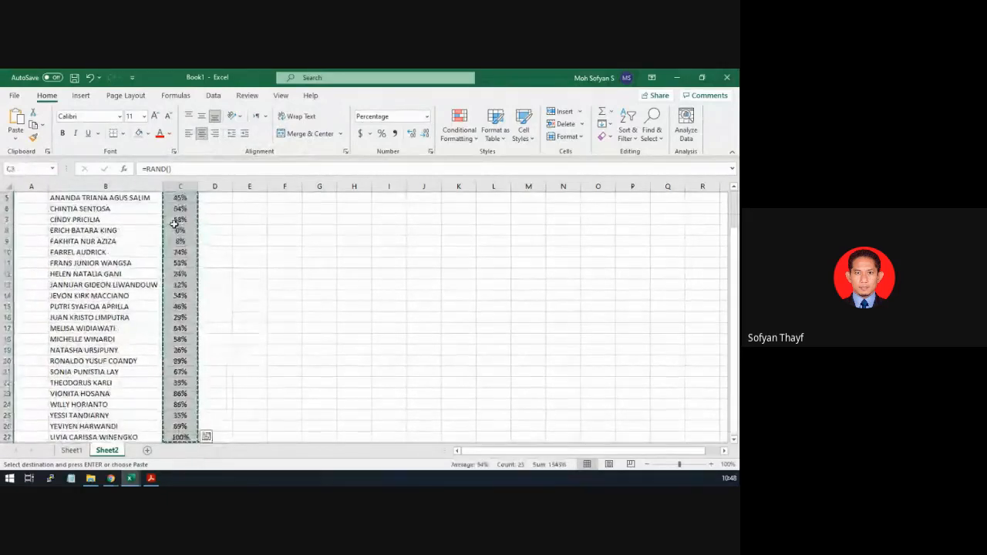
# Paste the copied percentages as values over the formulas in column C, and undo the paste
pyautogui.rightClick(175, 229)
pyautogui.click(218, 220)
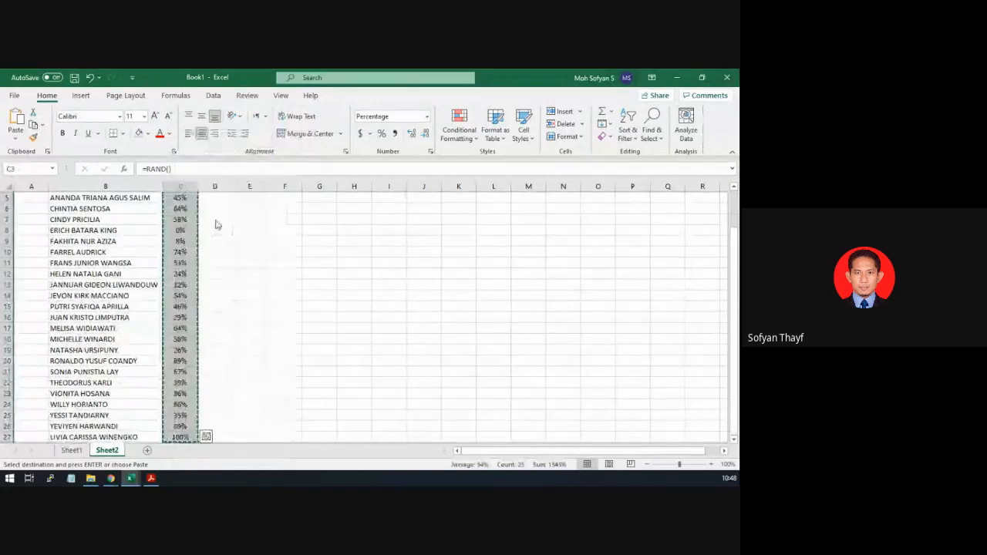
pyautogui.scroll(2, 196, 276)
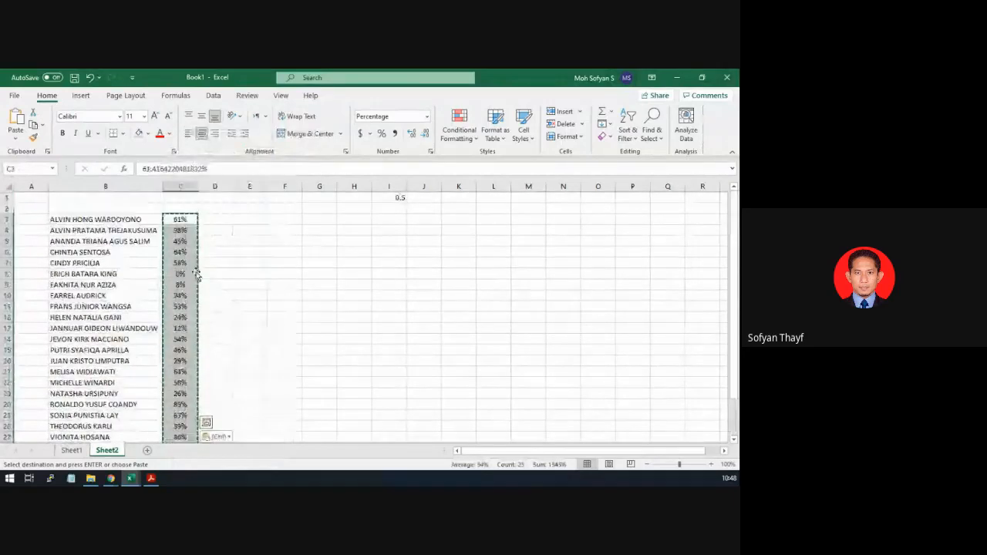
pyautogui.hotkey('ctrl', 'z')
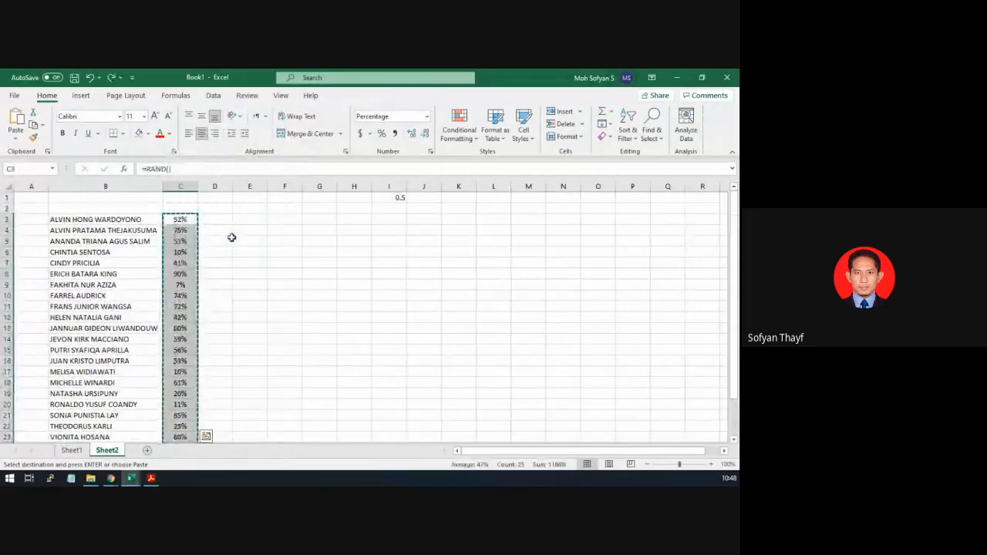
# Replace the RAND formulas in column C with fixed numbers by pasting the copied range as values
pyautogui.rightClick(184, 253)
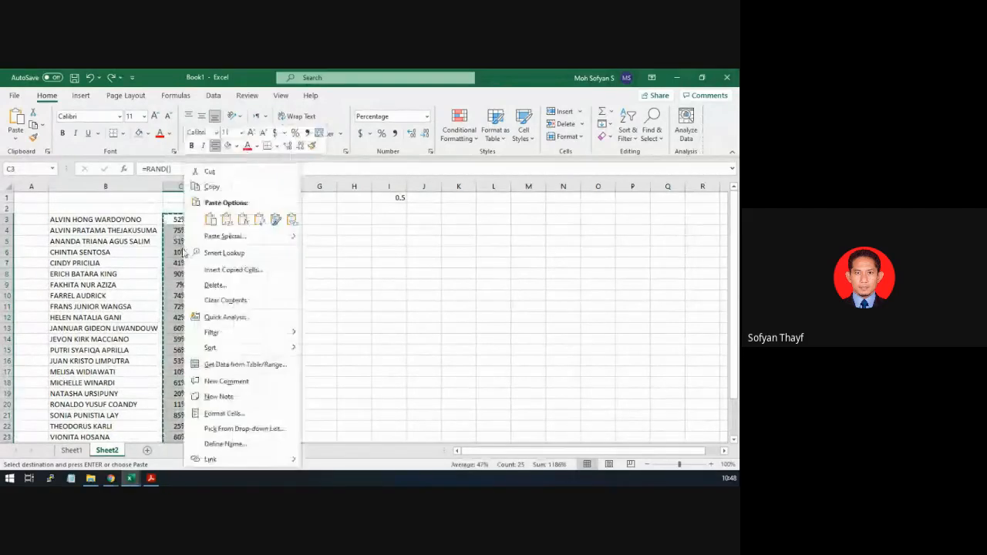
pyautogui.click(226, 219)
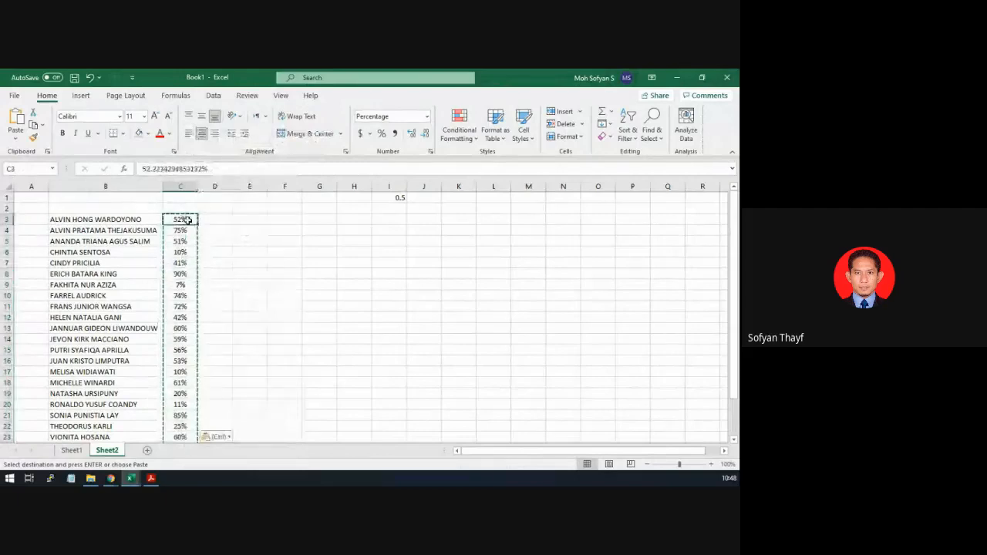
# Format cell I1 as a percentage and center it horizontally
pyautogui.click(392, 197)
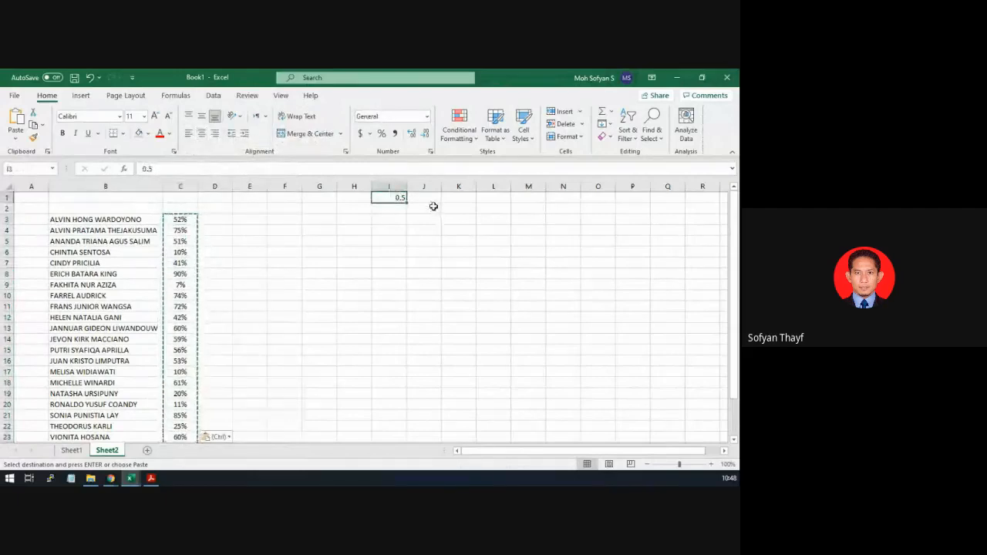
pyautogui.click(381, 134)
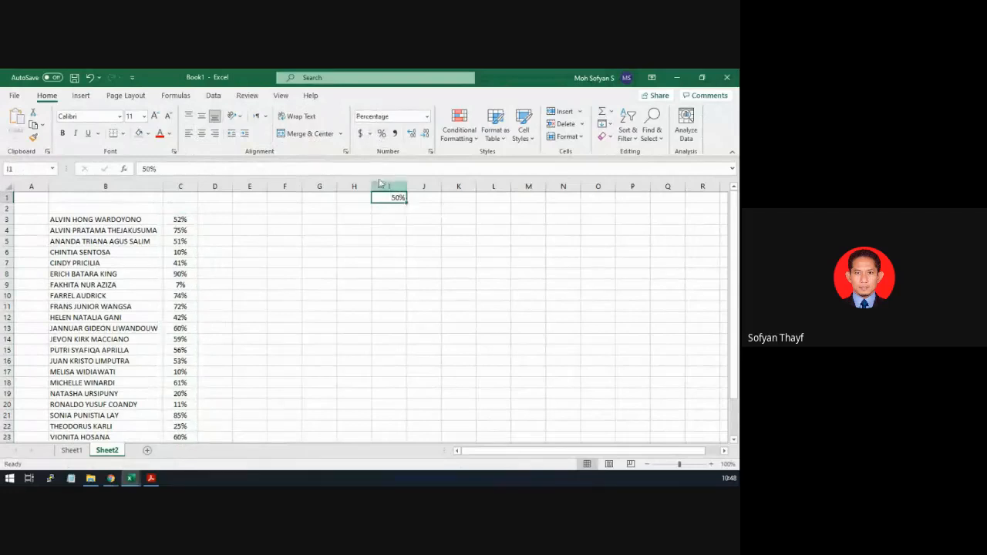
pyautogui.click(205, 137)
# Enter =IF(C3<$I$1,C3,0) in I3, with an absolute reference to I1, and center the cell horizontally
pyautogui.click(393, 222)
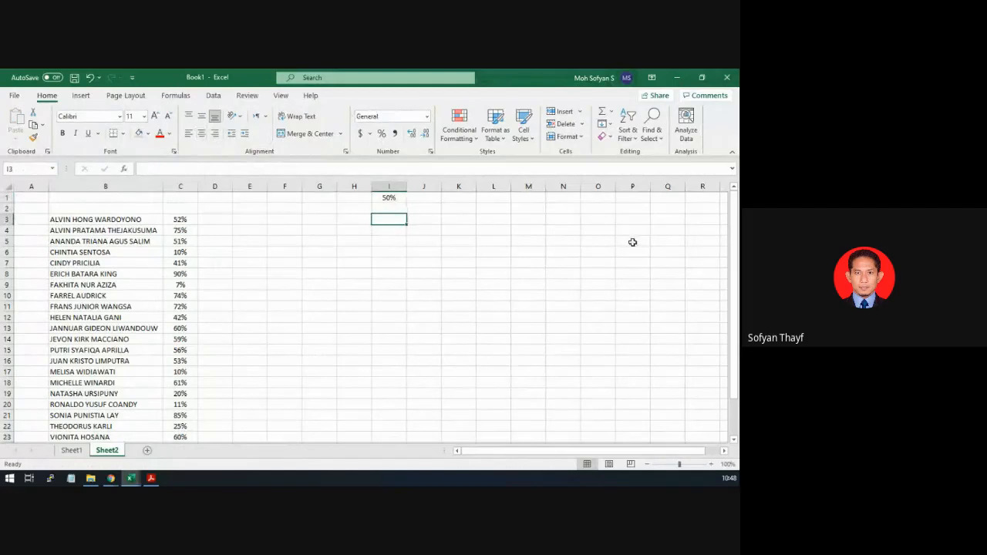
pyautogui.write('==')
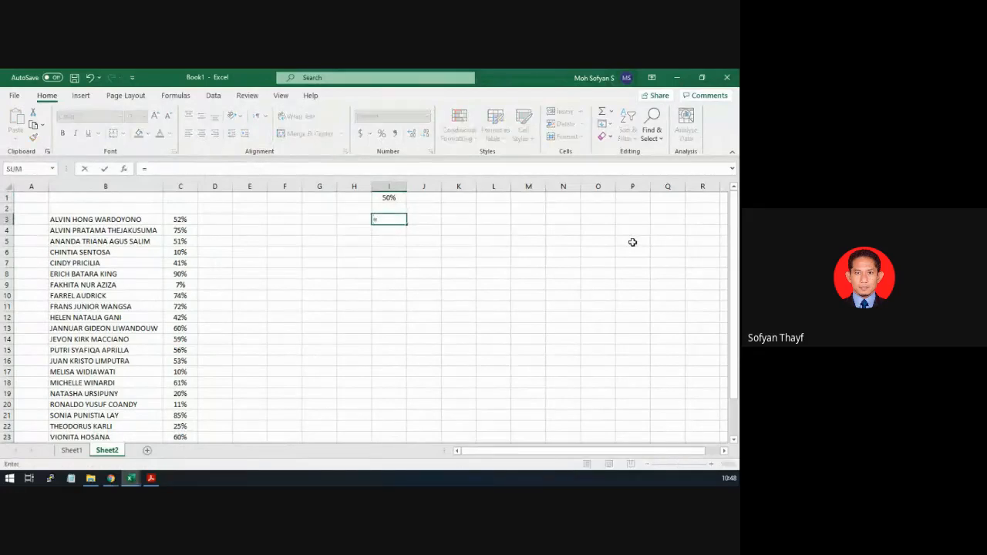
pyautogui.write('if')
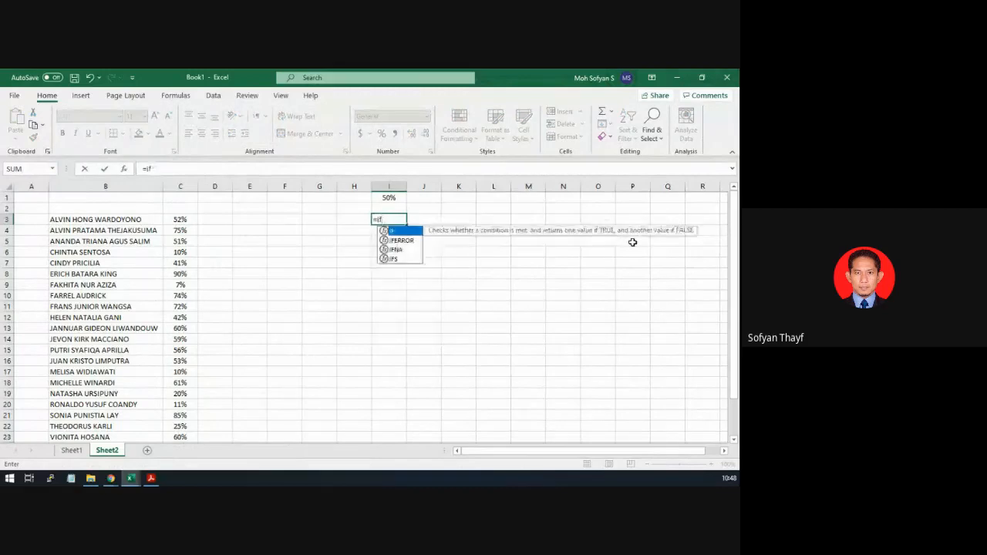
pyautogui.write('(')
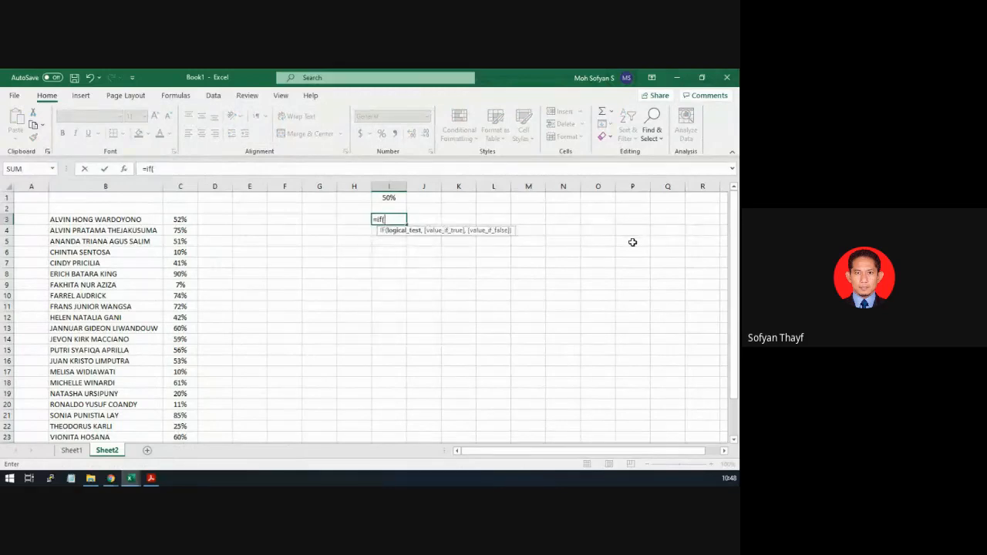
pyautogui.press('Left')
pyautogui.press('Left')
pyautogui.press('Left')
pyautogui.press('Left')
pyautogui.press('Left')
pyautogui.press('Left')
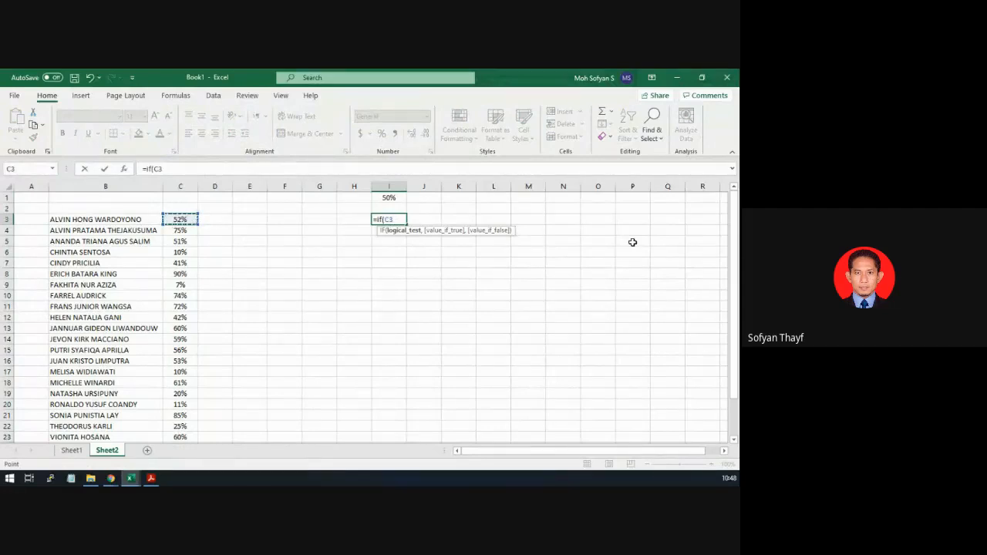
pyautogui.write('<')
pyautogui.press('Up')
pyautogui.press('Up')
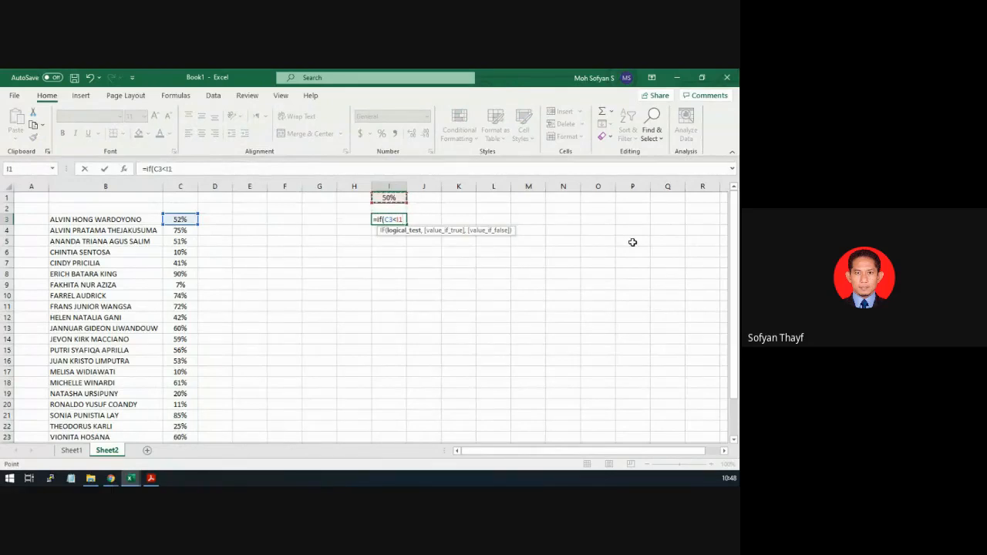
pyautogui.press('F4')
pyautogui.write(',')
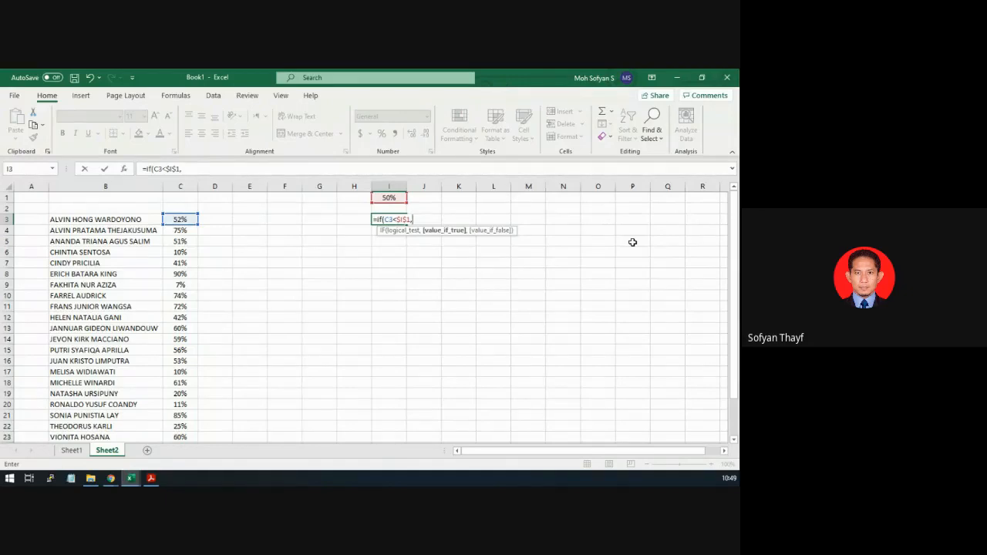
pyautogui.press('Left')
pyautogui.press('Left')
pyautogui.press('Left')
pyautogui.press('Left')
pyautogui.press('Left')
pyautogui.press('Left')
pyautogui.write(',')
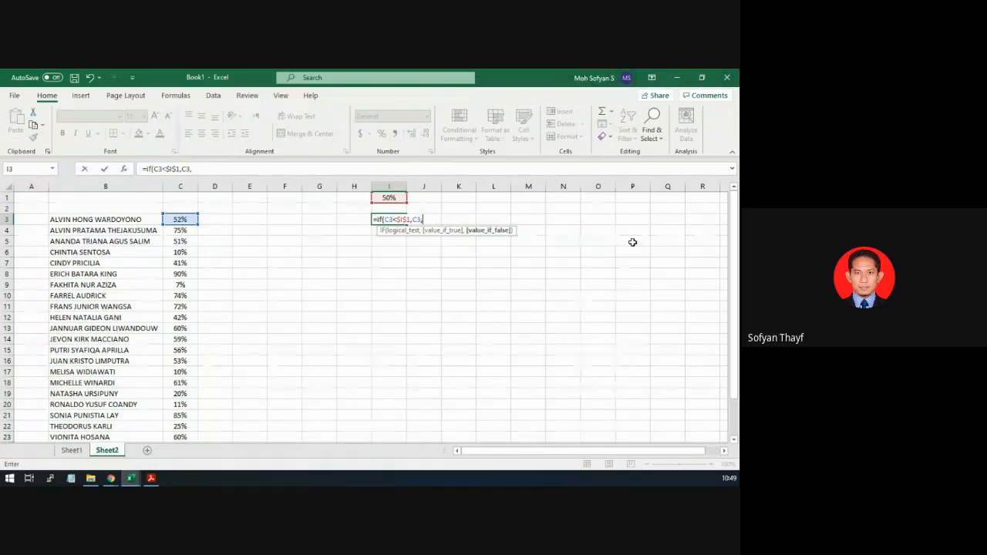
pyautogui.write('0')
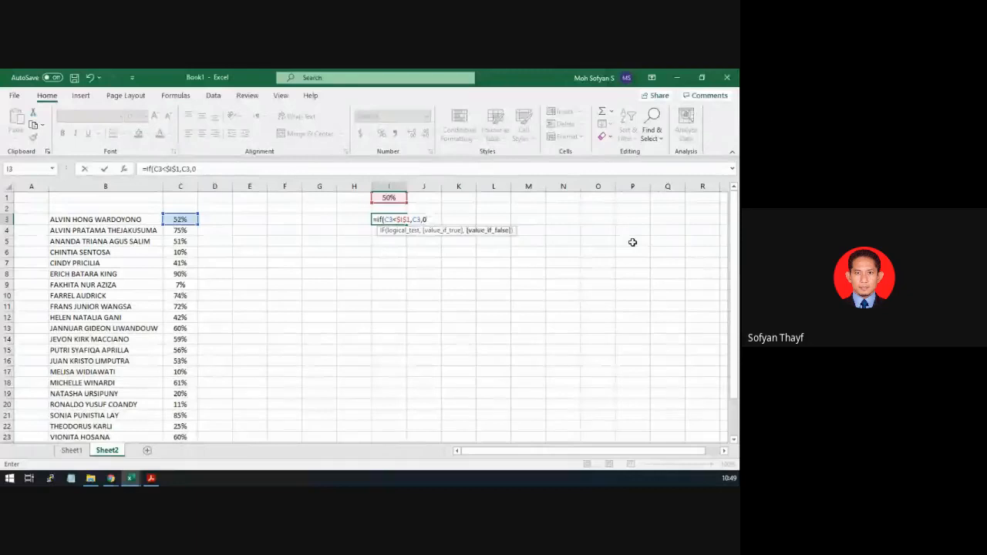
pyautogui.press('Return')
pyautogui.click(399, 220)
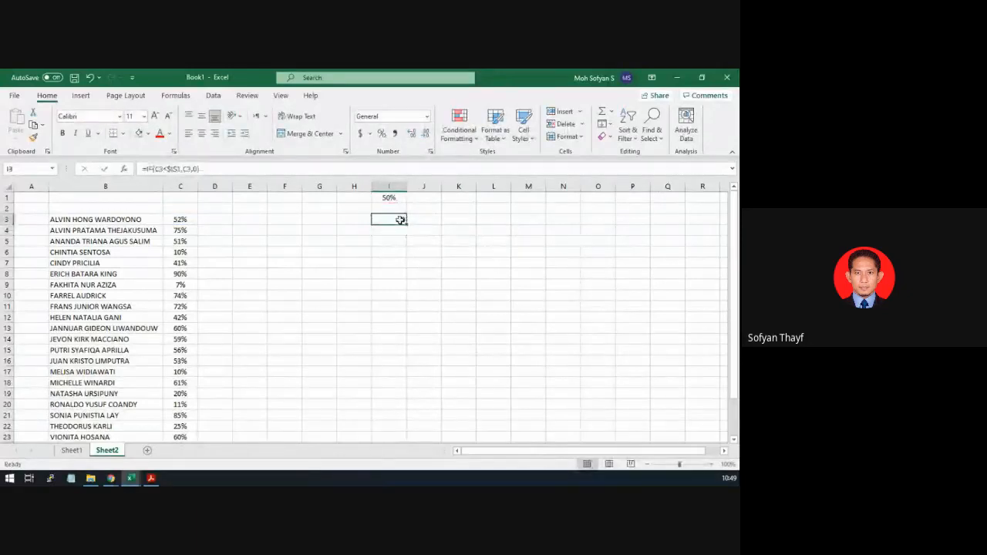
pyautogui.click(201, 133)
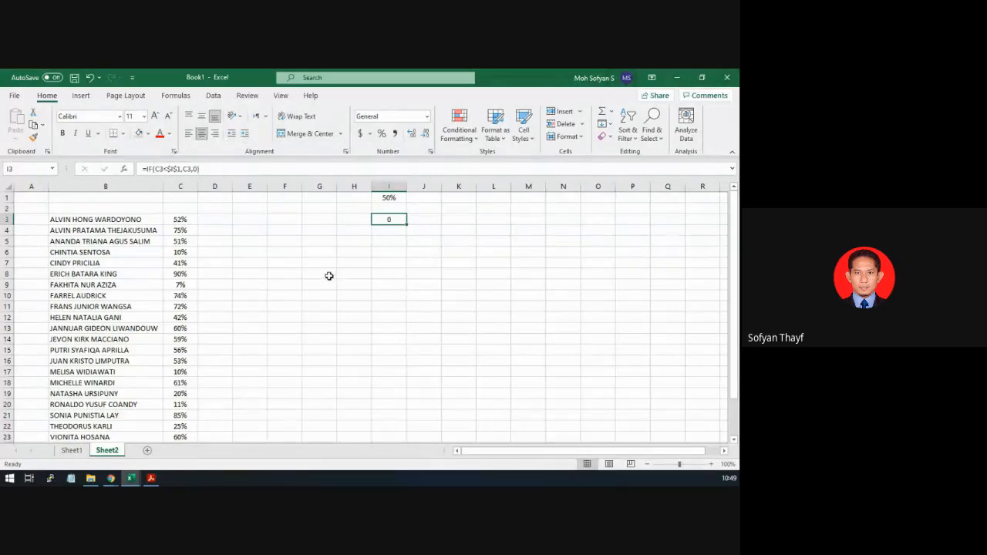
# Add spacing to the formula in I3 so it reads =IF( C3<$I$1, C3, 0 )
pyautogui.click(154, 169)
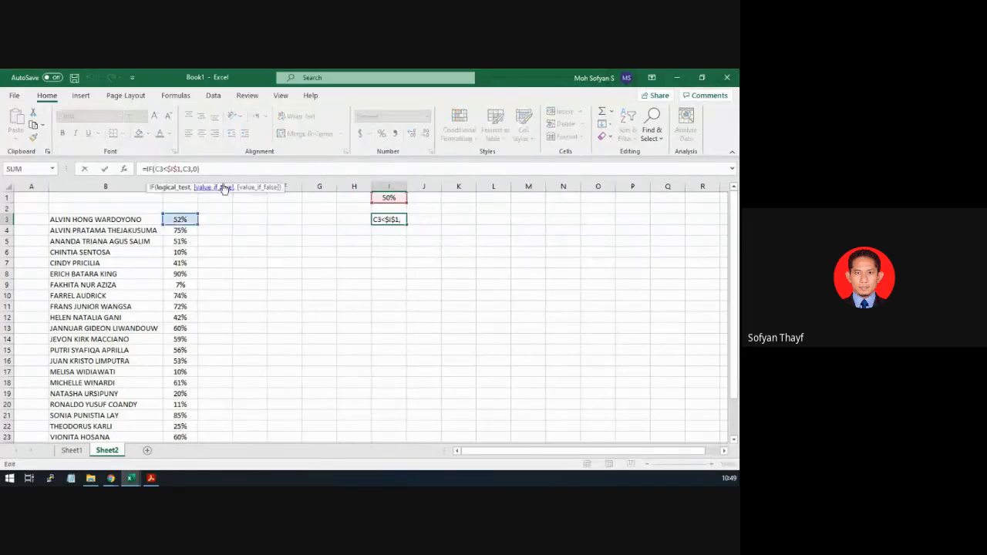
pyautogui.press('Right')
pyautogui.press('Right')
pyautogui.press('Right')
pyautogui.press('Right')
pyautogui.press('Right')
pyautogui.press('Right')
pyautogui.press('Right')
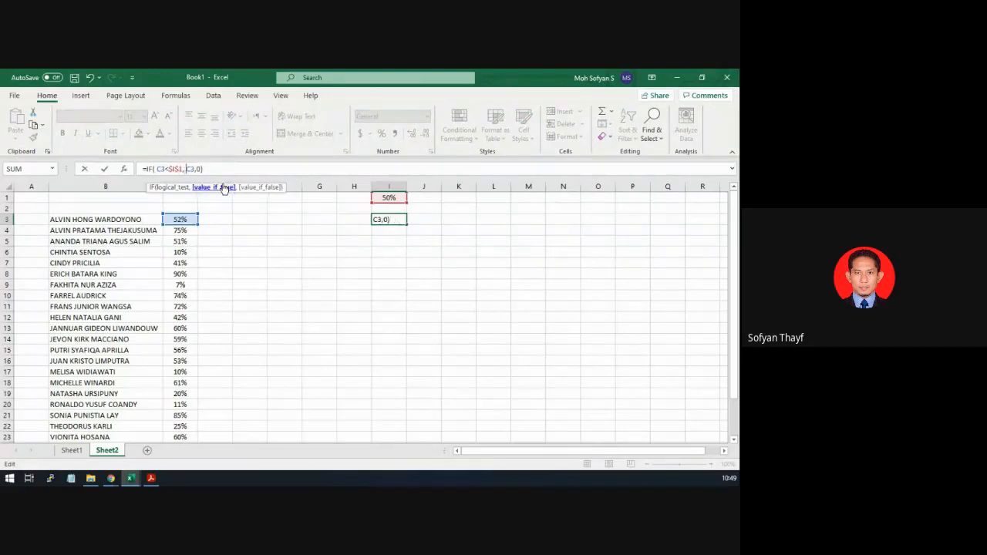
pyautogui.press('Right')
pyautogui.press('Right')
pyautogui.press('Right')
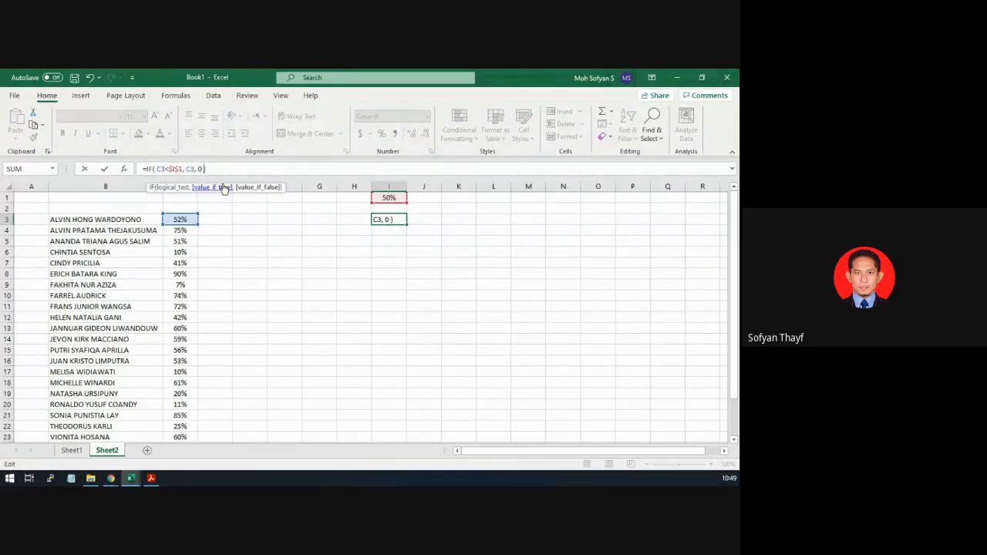
pyautogui.press('Right')
pyautogui.press('Return')
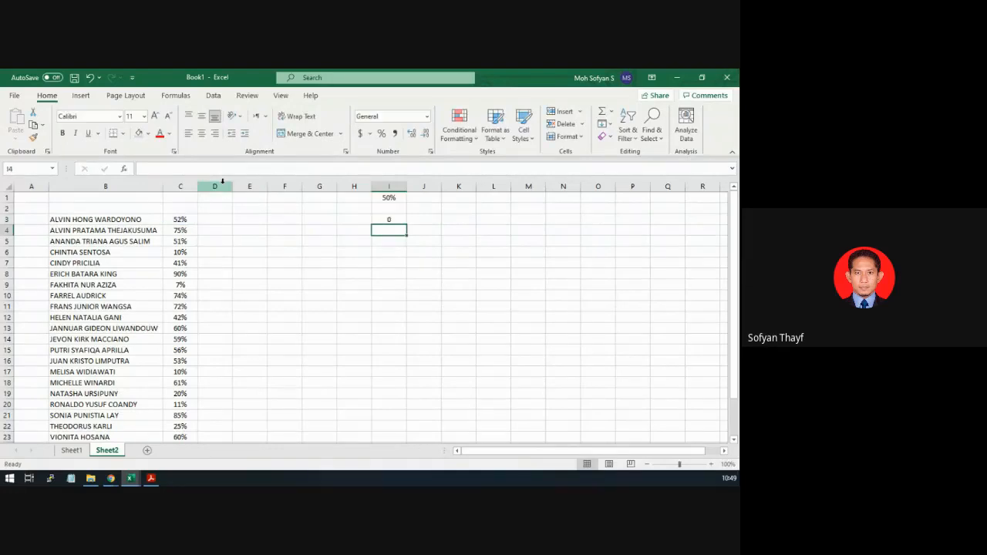
pyautogui.click(390, 219)
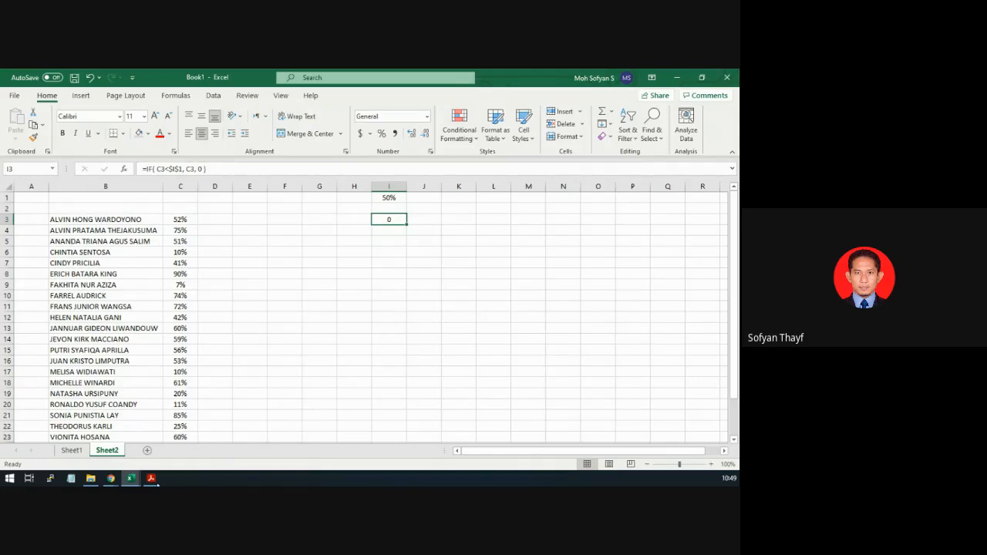
# Switch to Adobe Acrobat Reader to review the Progress bars in Praktikum 3.pdf, and return to the Book1 workbook in Excel
pyautogui.click(151, 479)
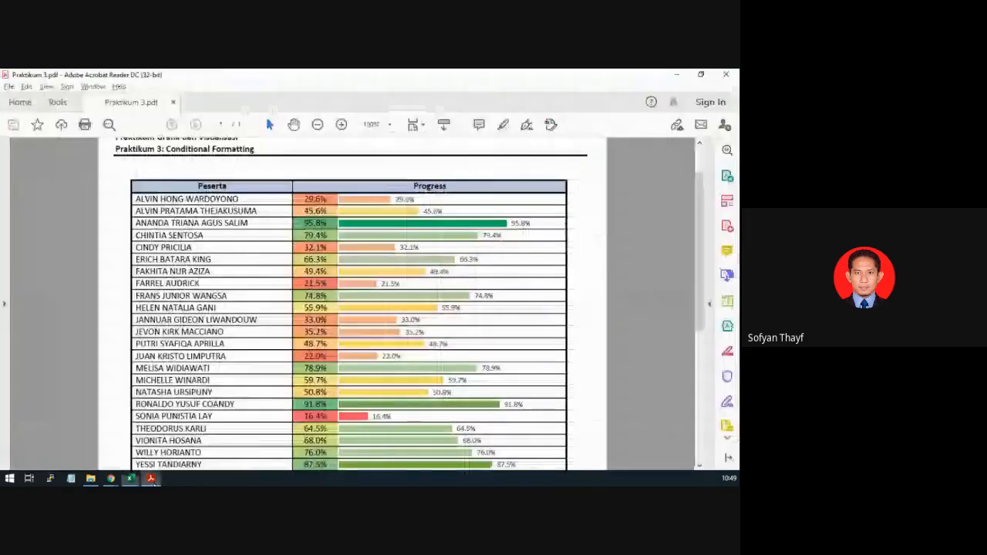
pyautogui.moveTo(131, 478)
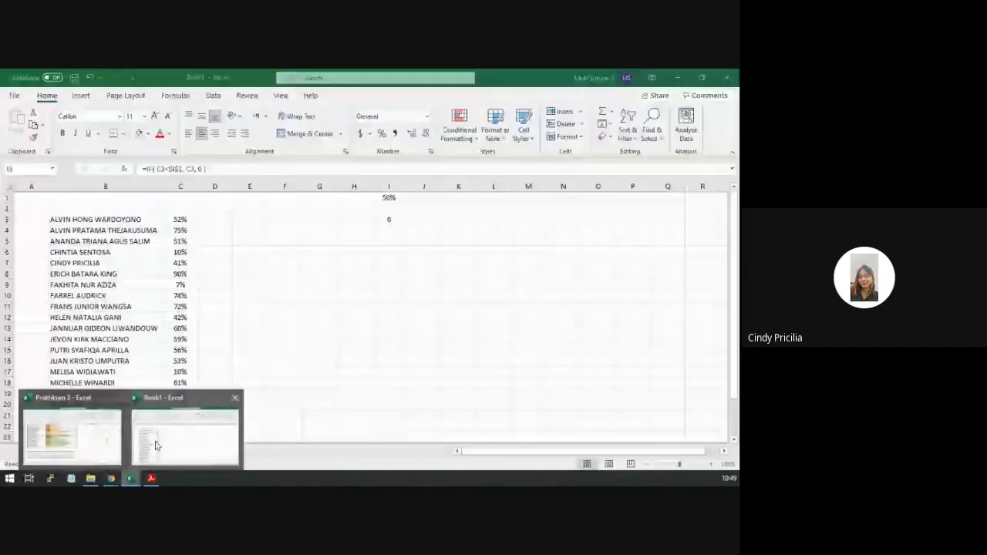
pyautogui.click(156, 446)
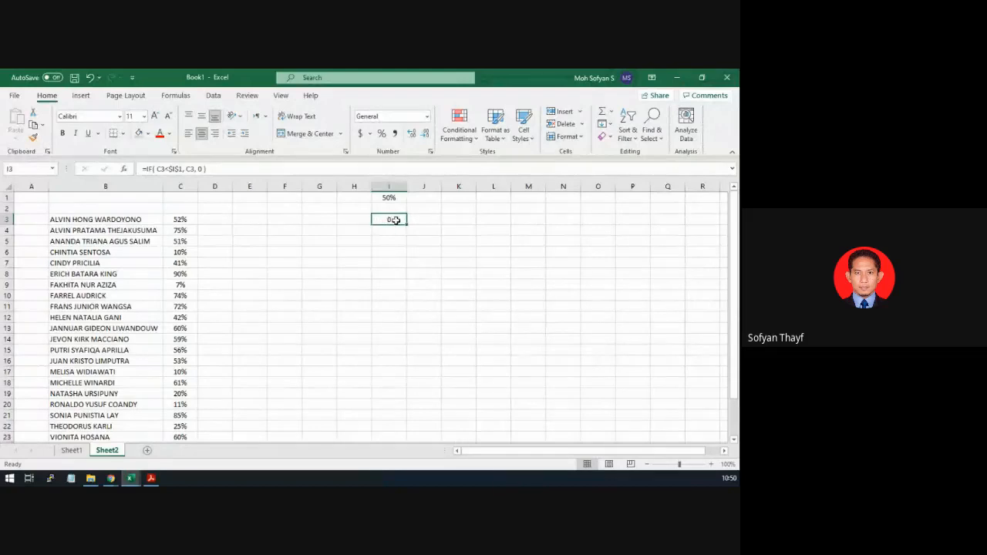
# Add spaces around the less-than sign in I3's formula so it reads =IF( C3 < $I$1, C3, 0 ), and select I2
pyautogui.click(168, 168)
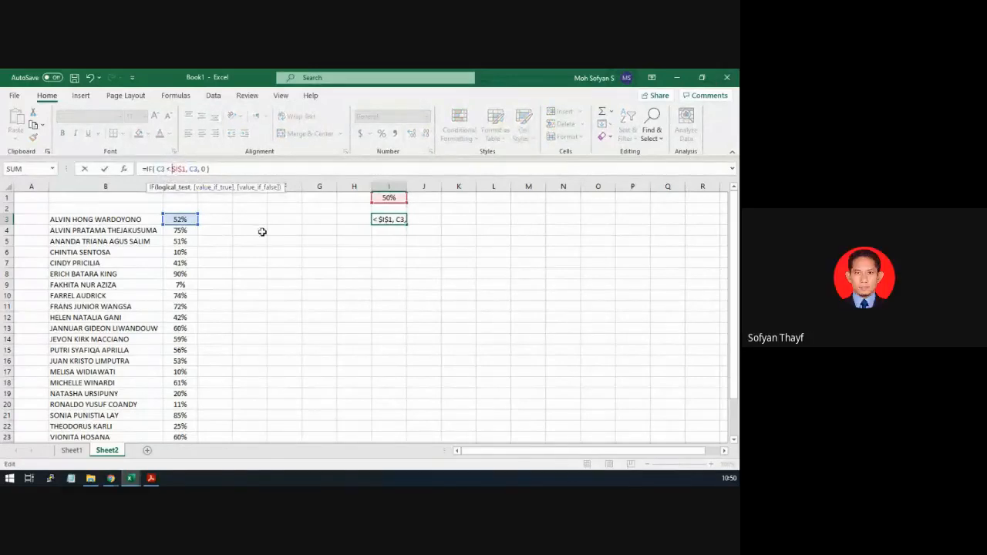
pyautogui.hotkey('ctrl', 'Return')
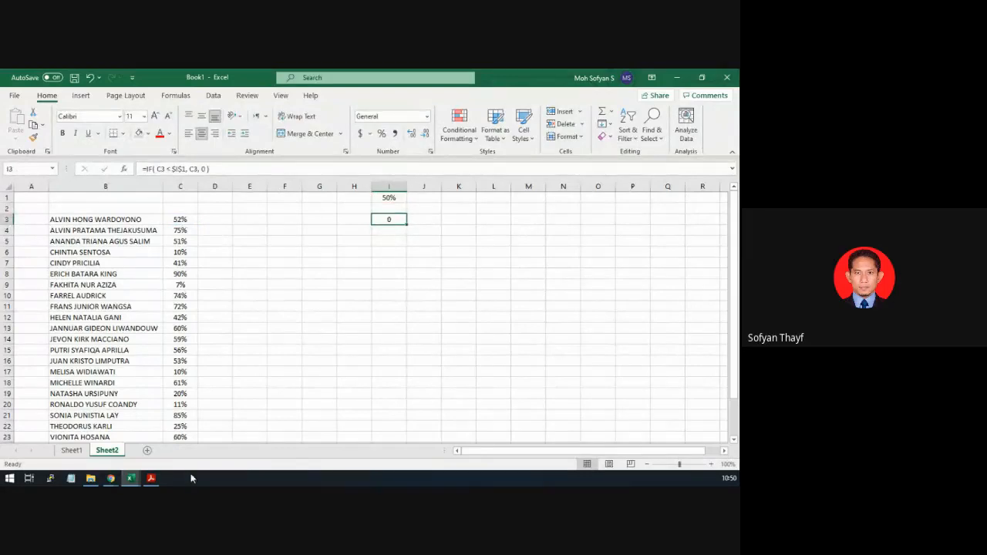
pyautogui.click(133, 478)
pyautogui.click(392, 209)
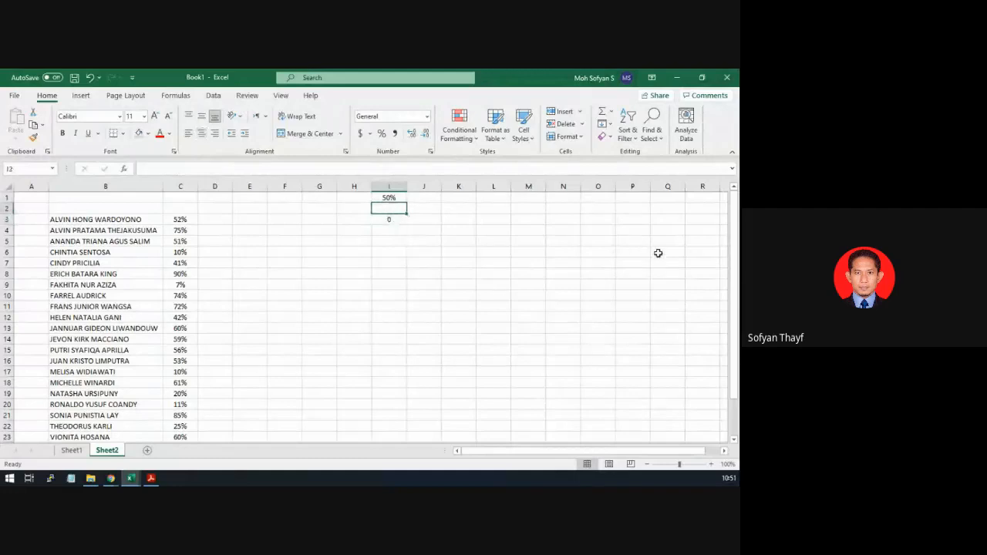
# Enter the column headers Merah in I2 and Hijau in J2, and center both cells horizontally
pyautogui.write('Merah')
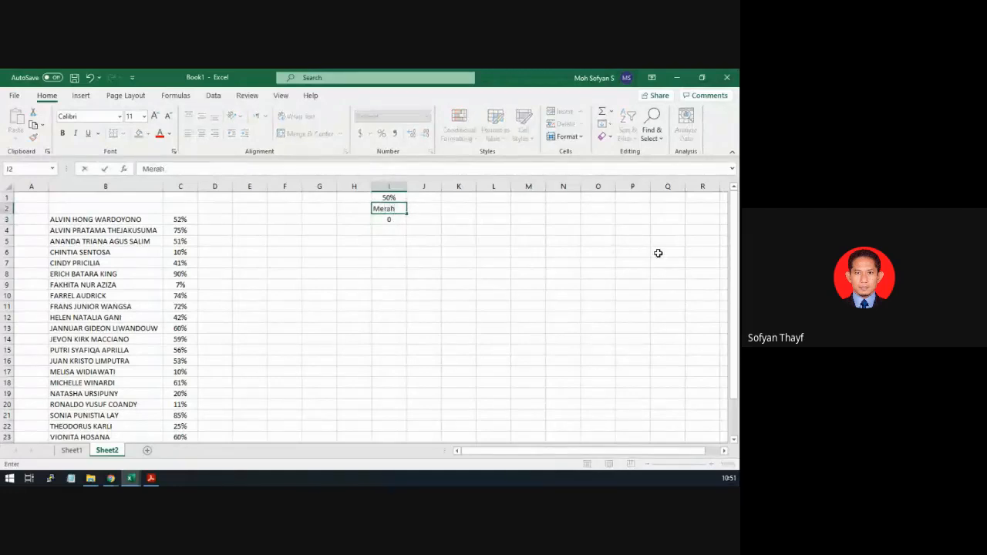
pyautogui.press('Tab')
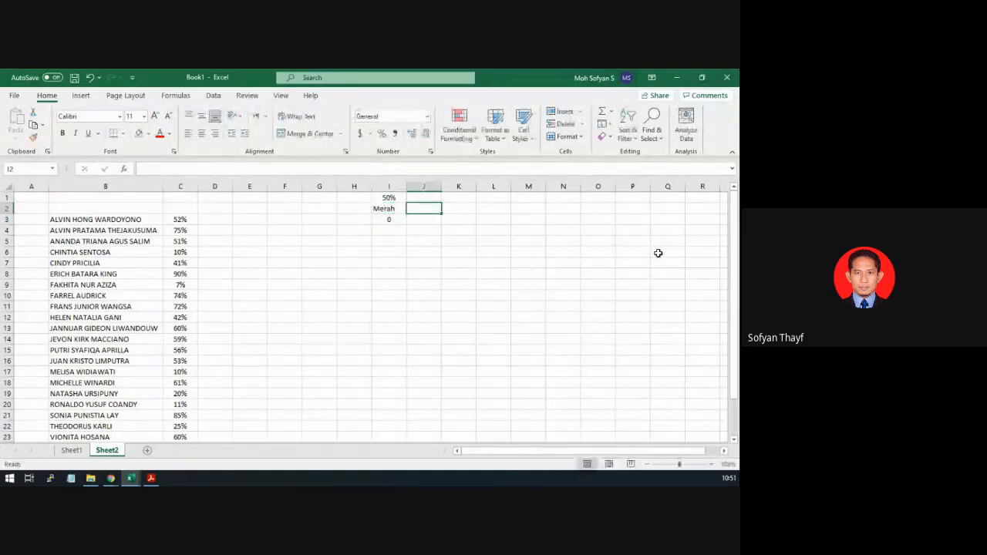
pyautogui.write('Hijau')
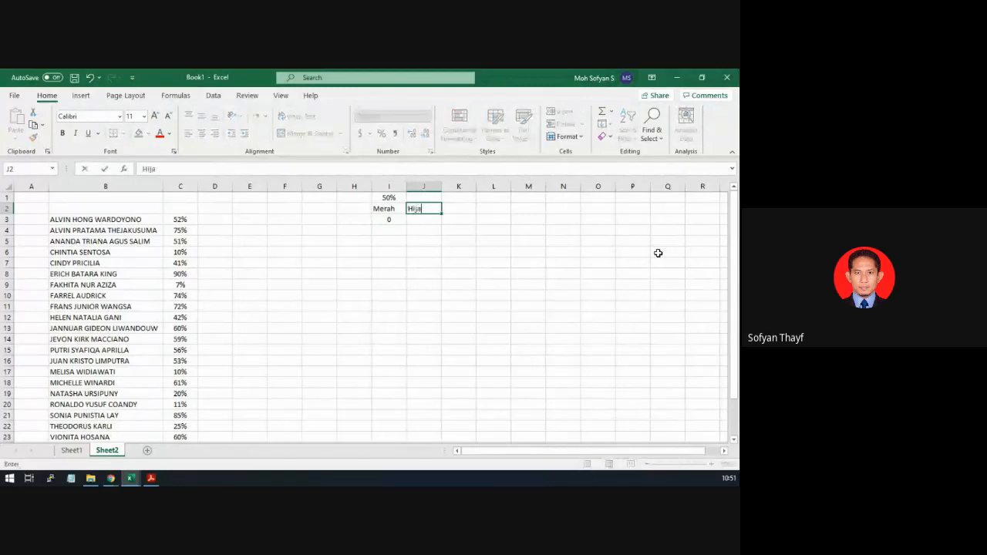
pyautogui.press('Return')
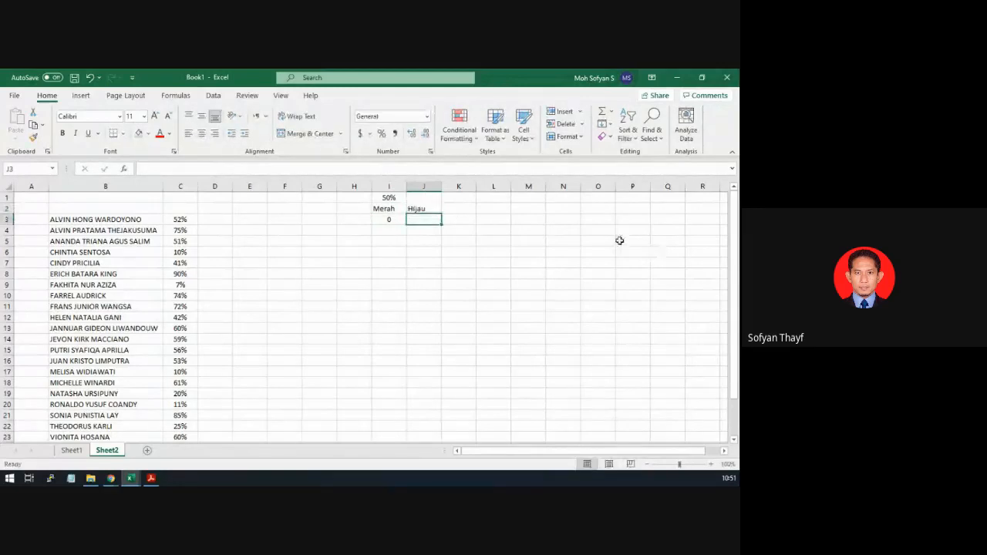
pyautogui.click(396, 208)
pyautogui.press('Down')
pyautogui.moveTo(397, 206); pyautogui.dragTo(420, 208)
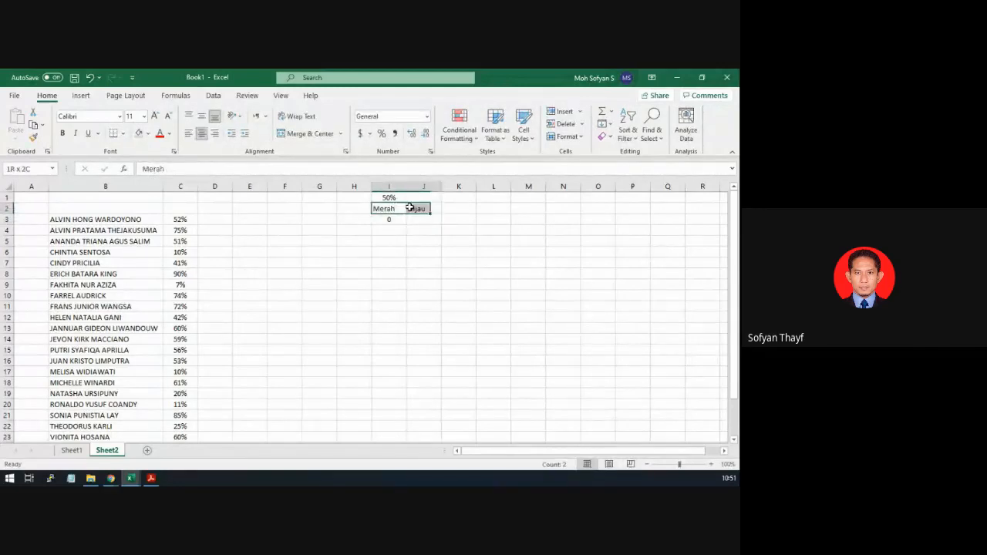
pyautogui.click(203, 133)
# Enter the formula =IF(C3>=$I$1,C3,0) in J3, with an absolute reference to I1
pyautogui.click(421, 220)
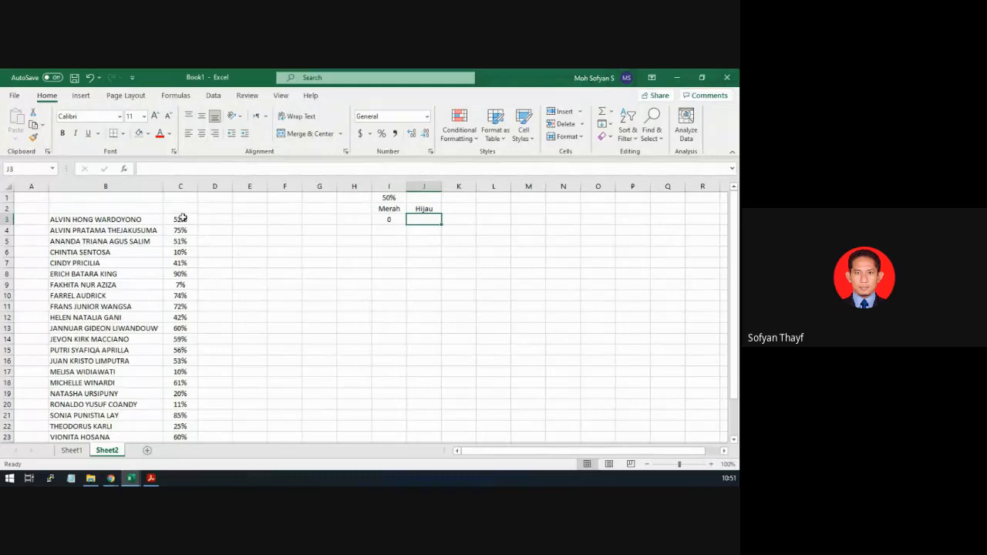
pyautogui.press('F2')
pyautogui.write('=if(')
pyautogui.press('Left')
pyautogui.press('Left')
pyautogui.press('Left')
pyautogui.press('Left')
pyautogui.press('Left')
pyautogui.press('Left')
pyautogui.press('Left')
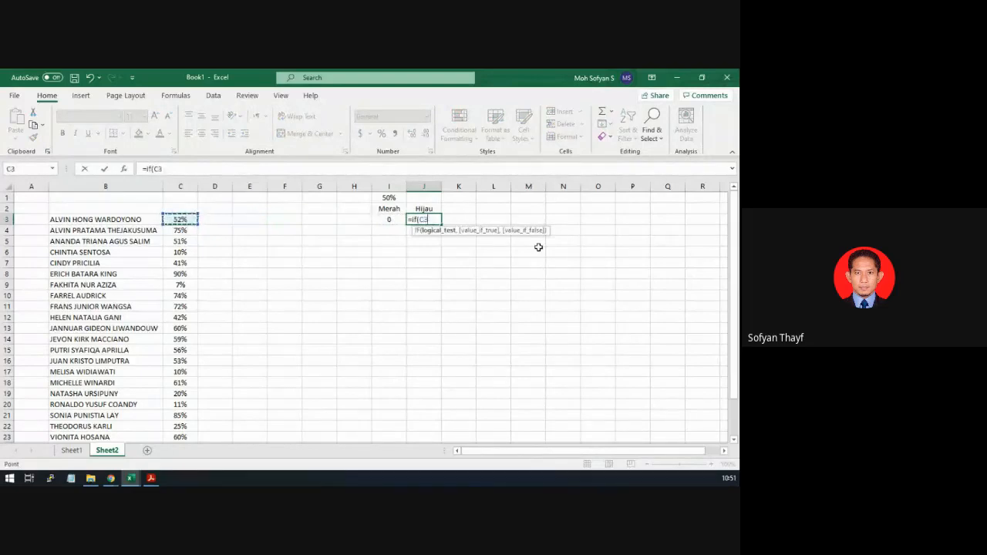
pyautogui.write('>=')
pyautogui.press('Up')
pyautogui.press('Up')
pyautogui.press('Left')
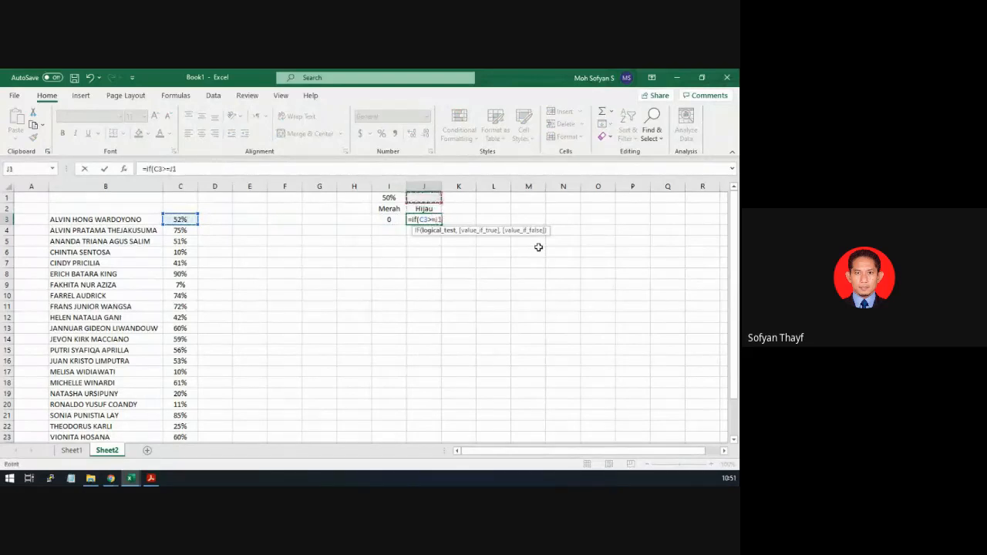
pyautogui.press('F4')
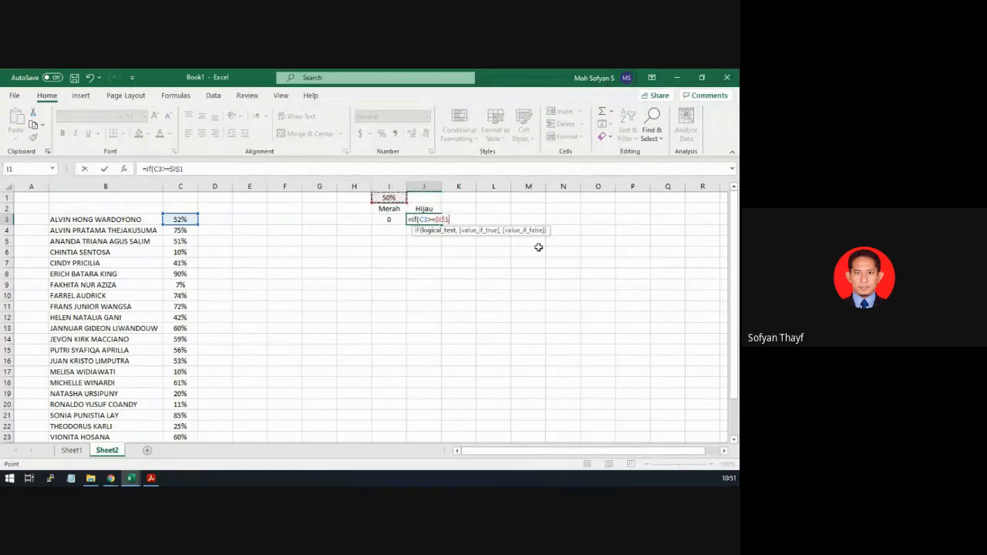
pyautogui.write(',')
pyautogui.press('Left')
pyautogui.press('Left')
pyautogui.press('Left')
pyautogui.press('Left')
pyautogui.press('Left')
pyautogui.press('Left')
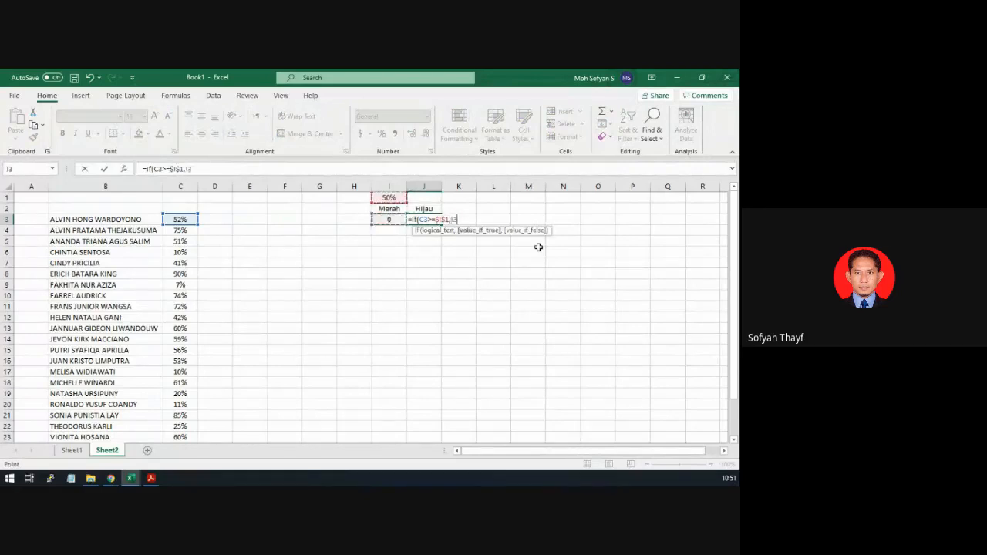
pyautogui.press('Left')
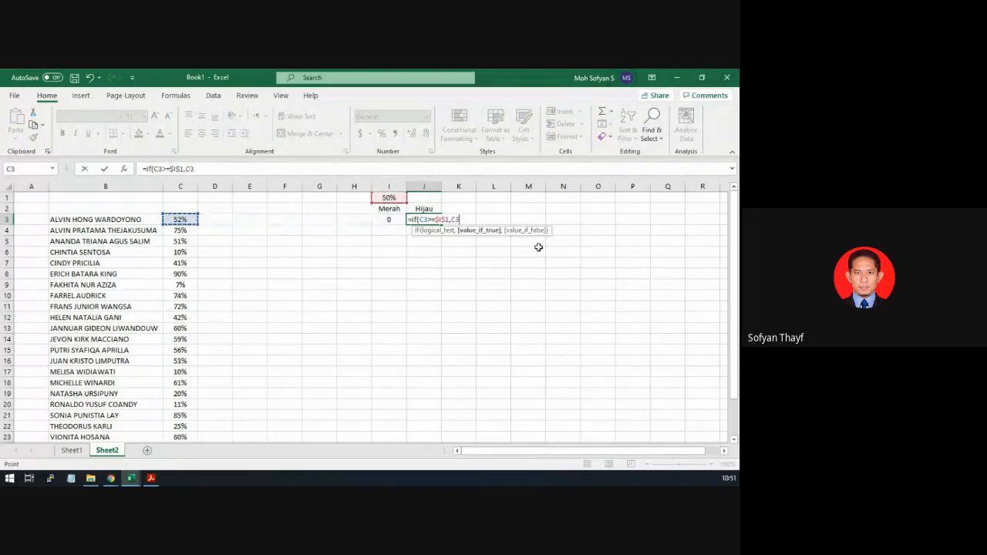
pyautogui.write(',0)')
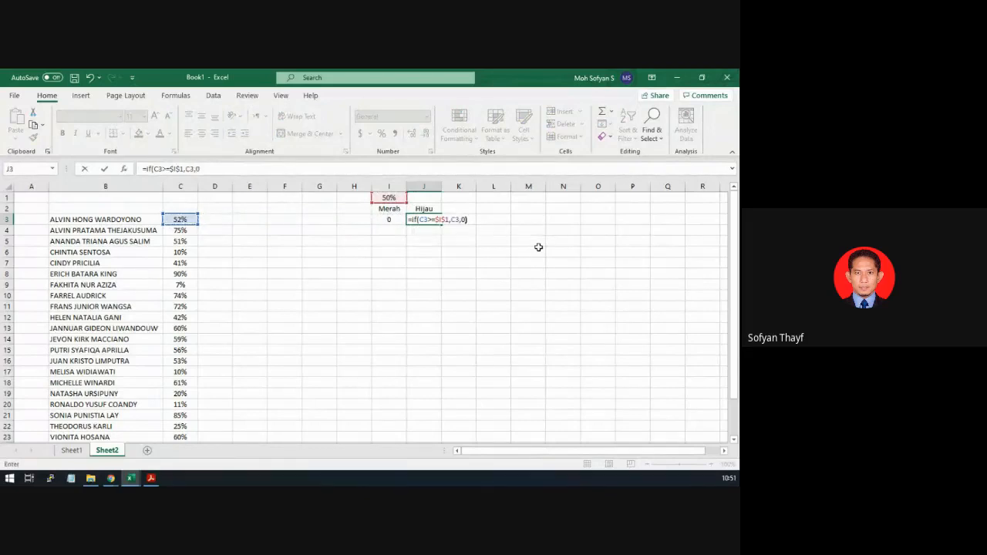
pyautogui.press('Return')
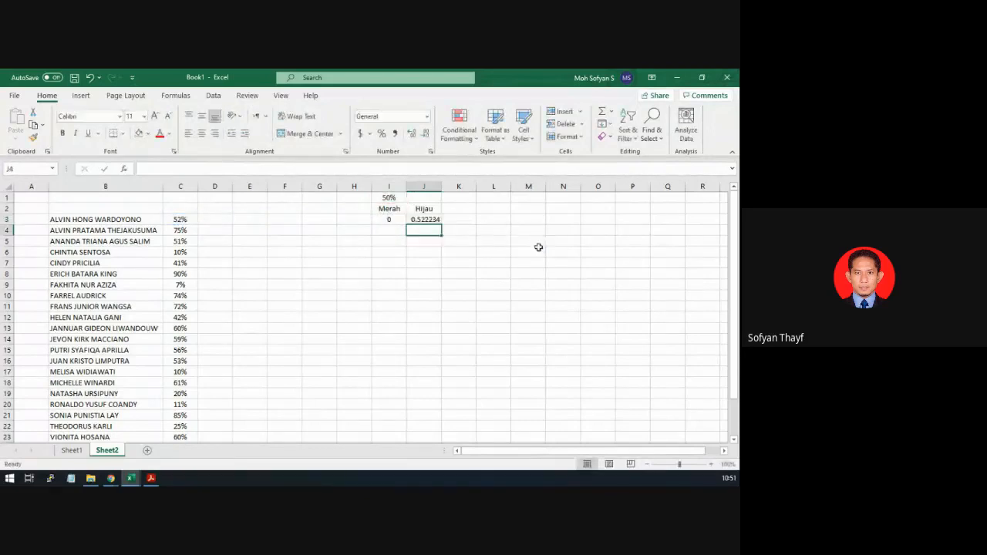
# Format I3:J3 as percentages and center both cells horizontally
pyautogui.click(424, 219)
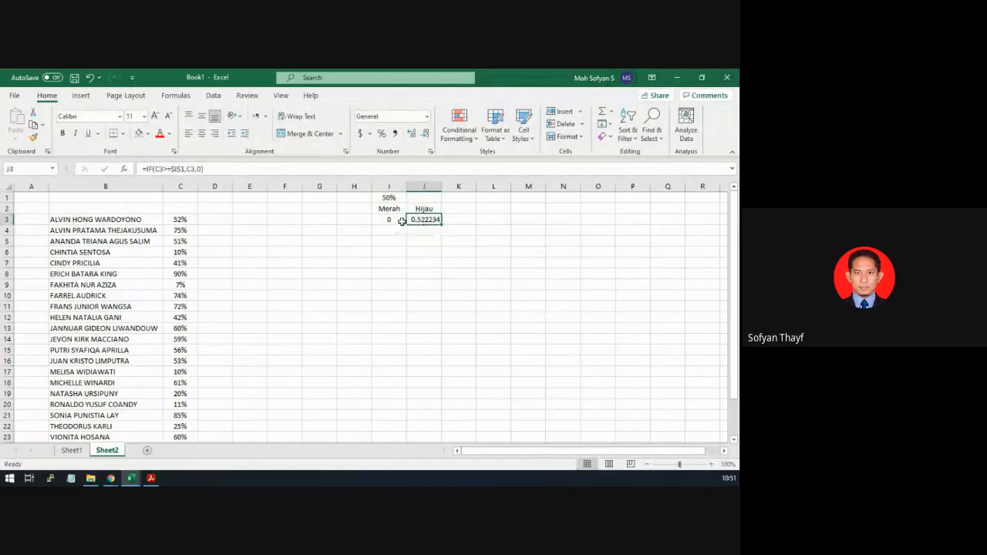
pyautogui.moveTo(401, 219); pyautogui.dragTo(424, 219)
pyautogui.click(381, 133)
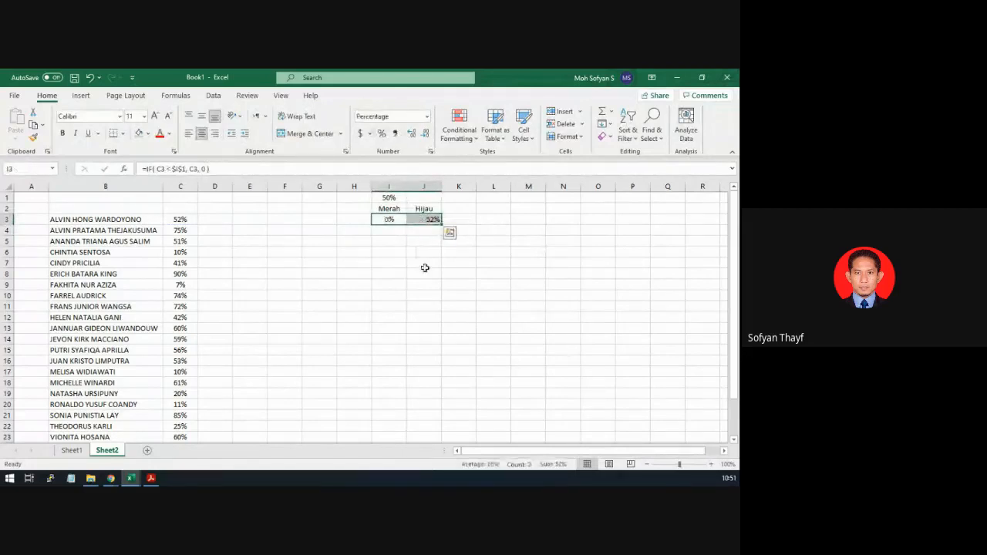
pyautogui.click(424, 265)
pyautogui.click(400, 220)
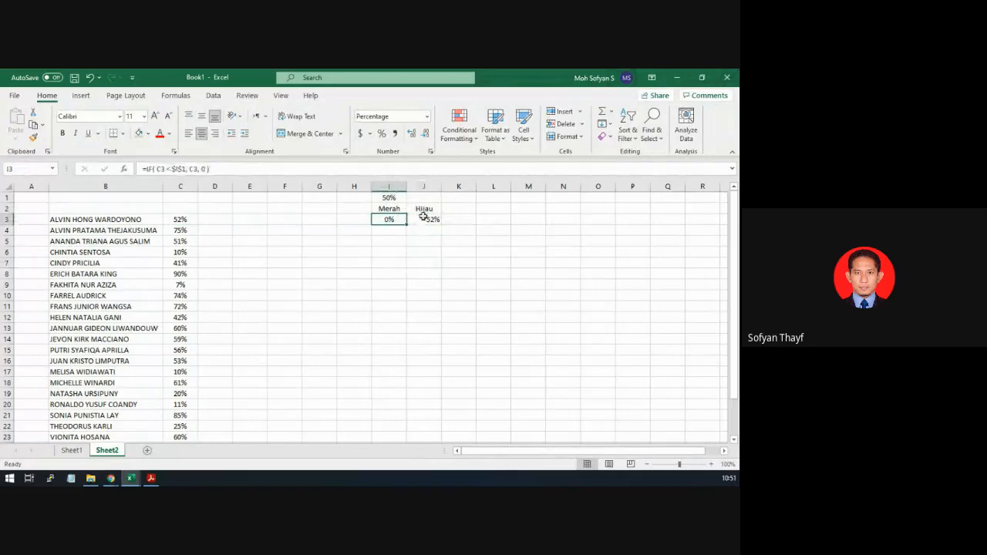
pyautogui.keyDown('shift'); pyautogui.click(423, 216); pyautogui.keyUp('shift')
pyautogui.click(401, 238)
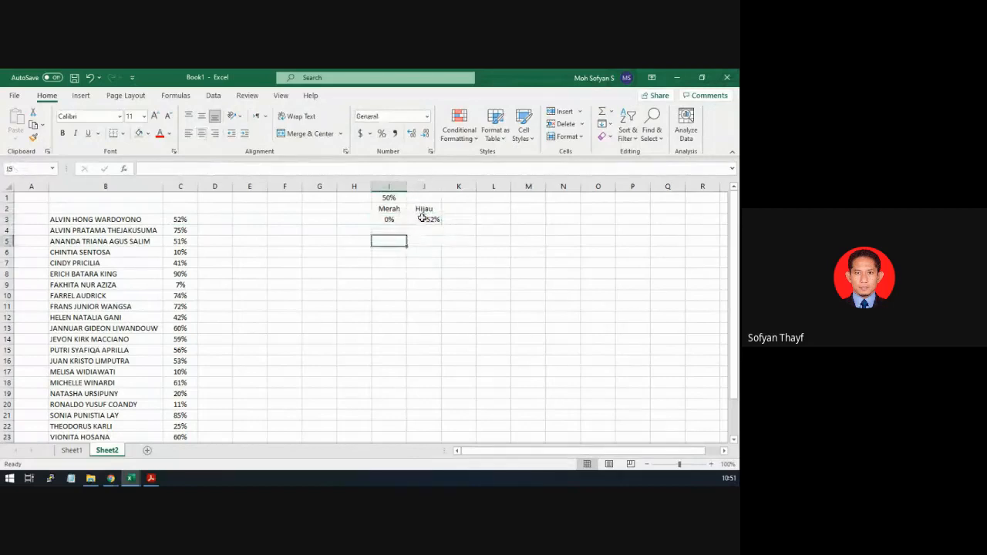
pyautogui.moveTo(392, 219); pyautogui.dragTo(411, 221)
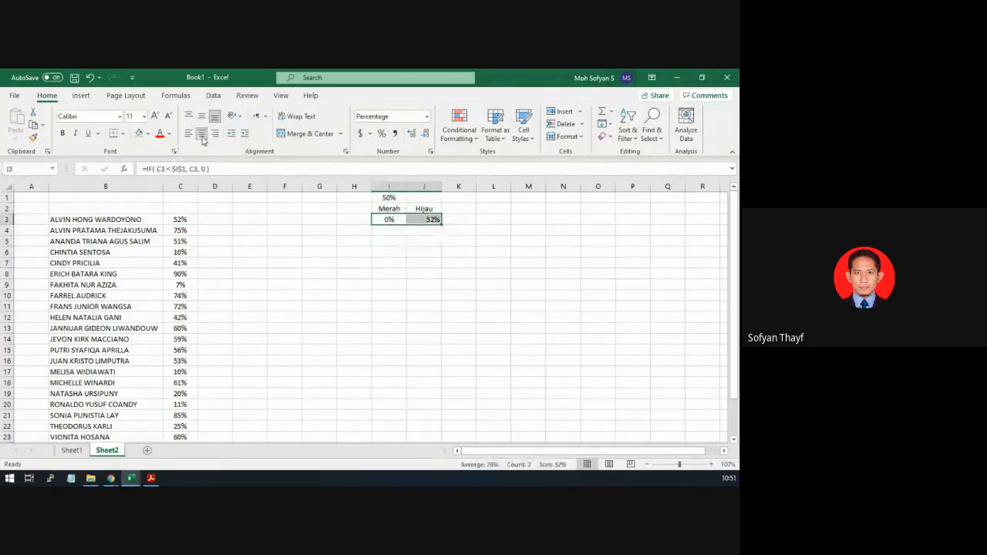
pyautogui.click(202, 134)
pyautogui.click(392, 252)
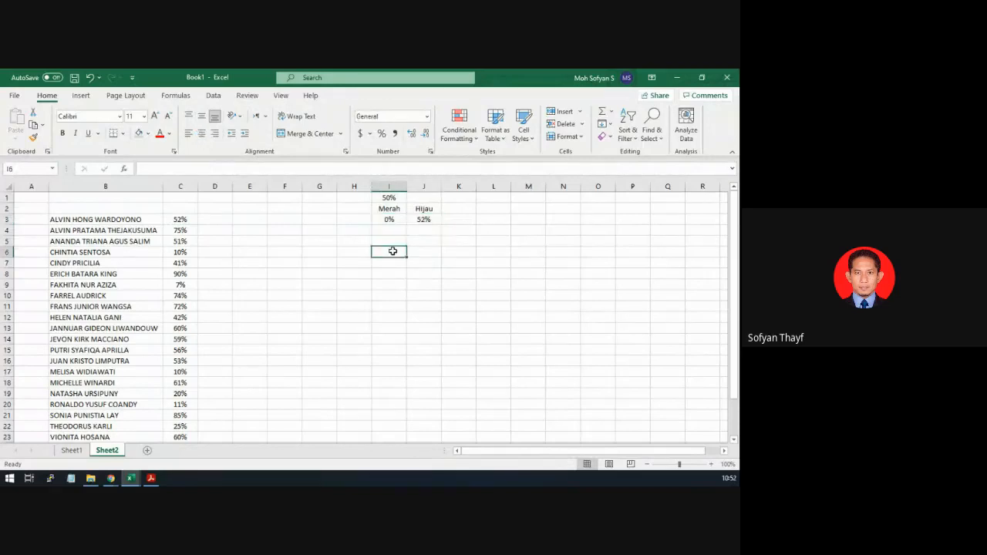
# Fill the formulas of I3:J3 down to row 27 and check the copied formulas in rows 4 and 5
pyautogui.click(181, 221)
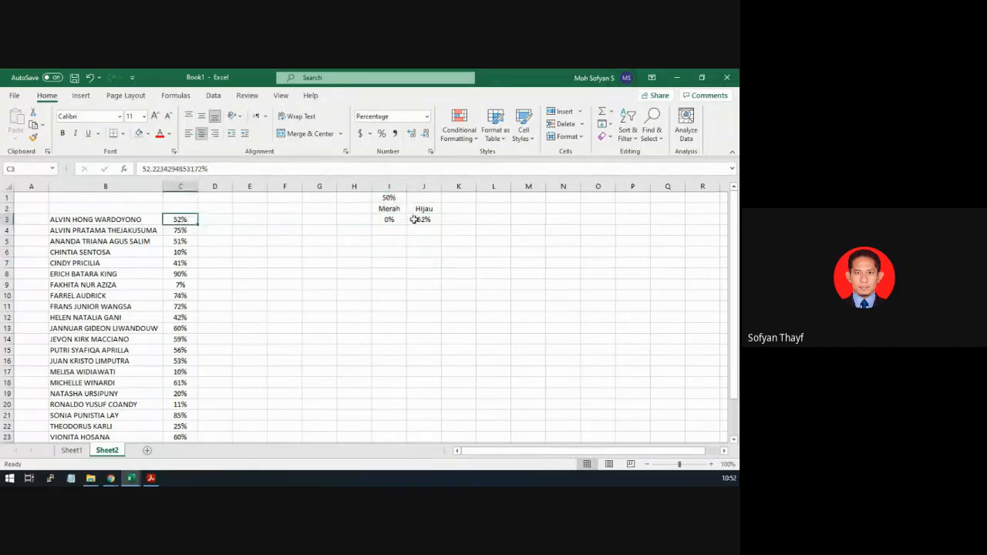
pyautogui.click(424, 218)
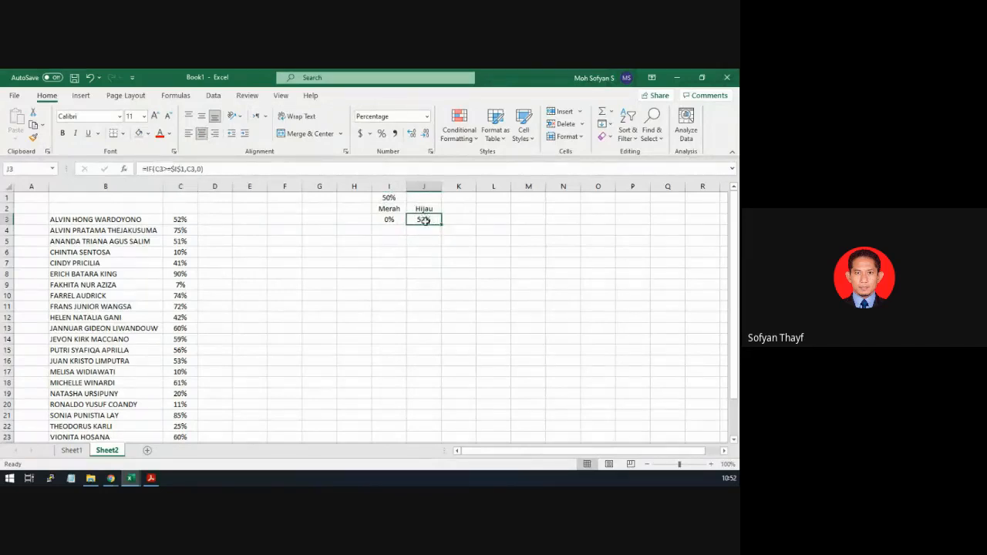
pyautogui.click(392, 220)
pyautogui.moveTo(392, 220); pyautogui.dragTo(425, 219)
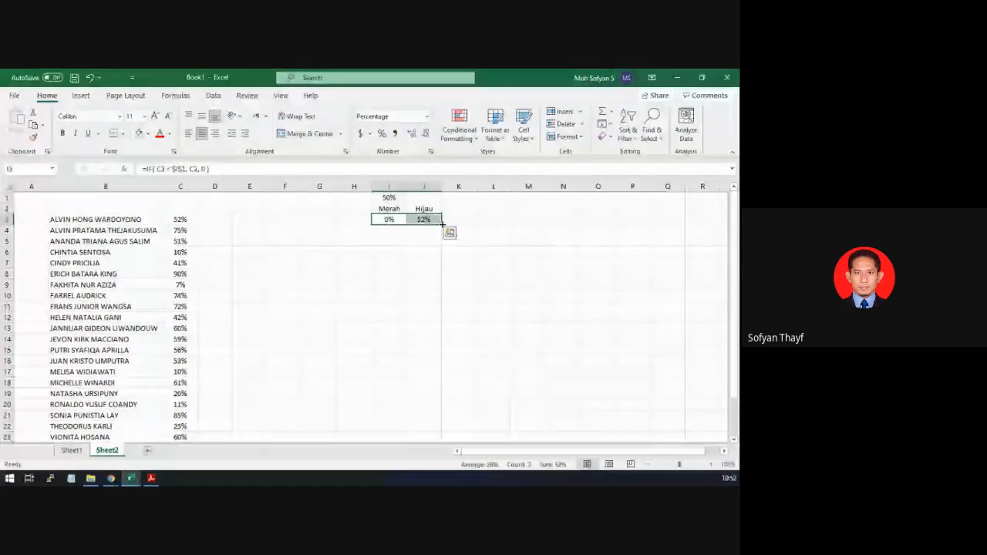
pyautogui.moveTo(442, 224); pyautogui.dragTo(446, 375)
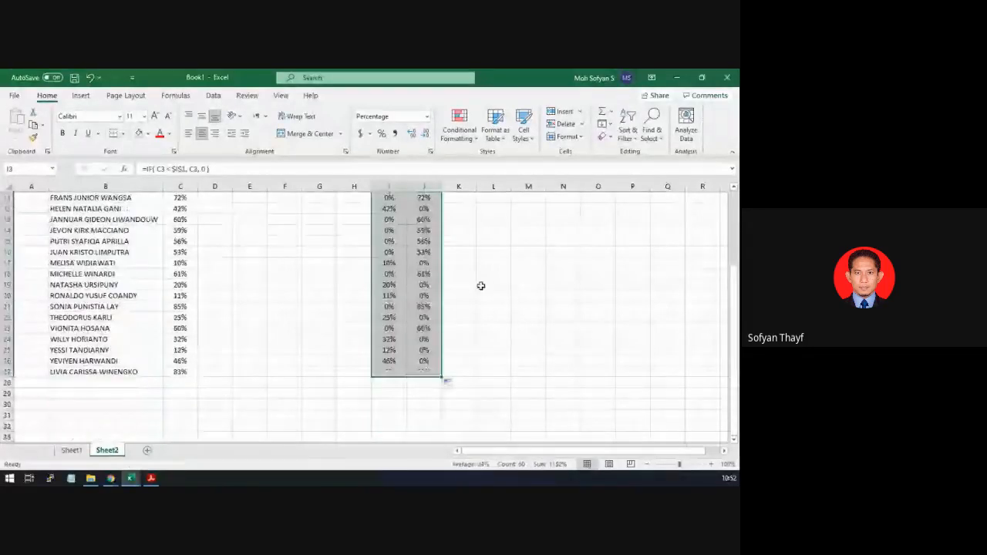
pyautogui.scroll(4, 481, 286)
pyautogui.click(391, 229)
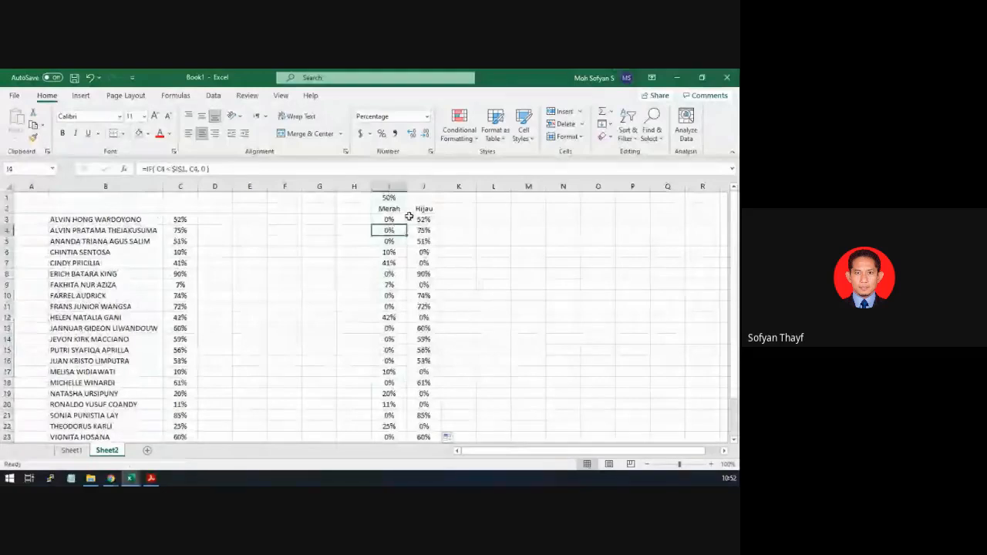
pyautogui.click(422, 231)
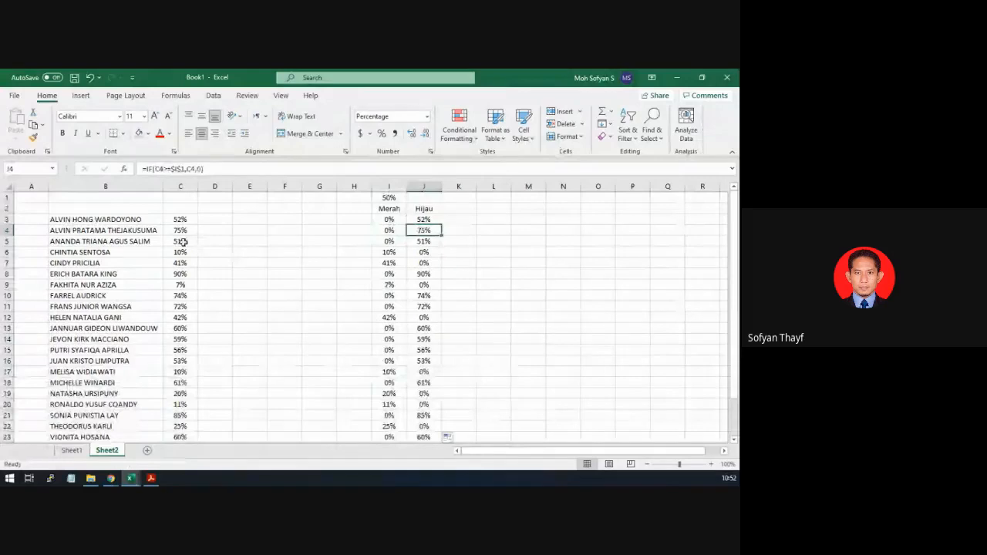
pyautogui.click(388, 243)
pyautogui.click(426, 241)
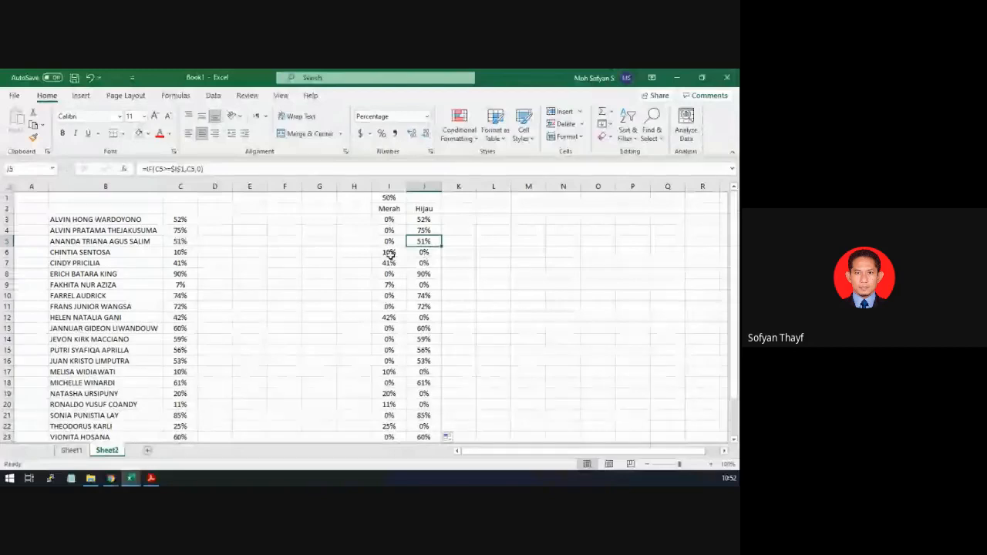
# Add spacing to J3's formula so it reads =IF( C3 >= $I$1, C3, 0) and fill it down the Hijau column to row 27
pyautogui.click(388, 219)
pyautogui.press('Right')
pyautogui.click(166, 168)
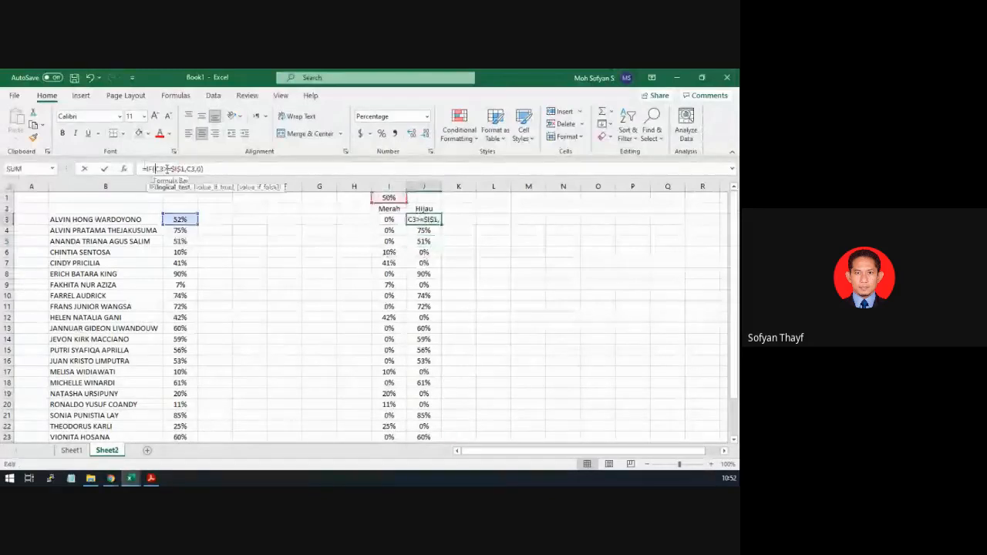
pyautogui.click(188, 169)
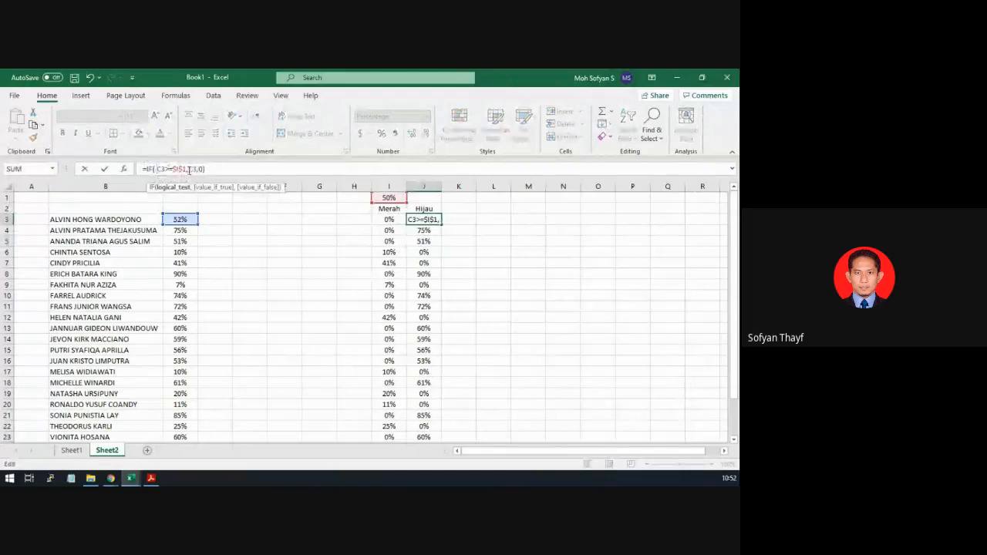
pyautogui.click(200, 169)
pyautogui.click(176, 169)
pyautogui.press('Return')
pyautogui.click(431, 220)
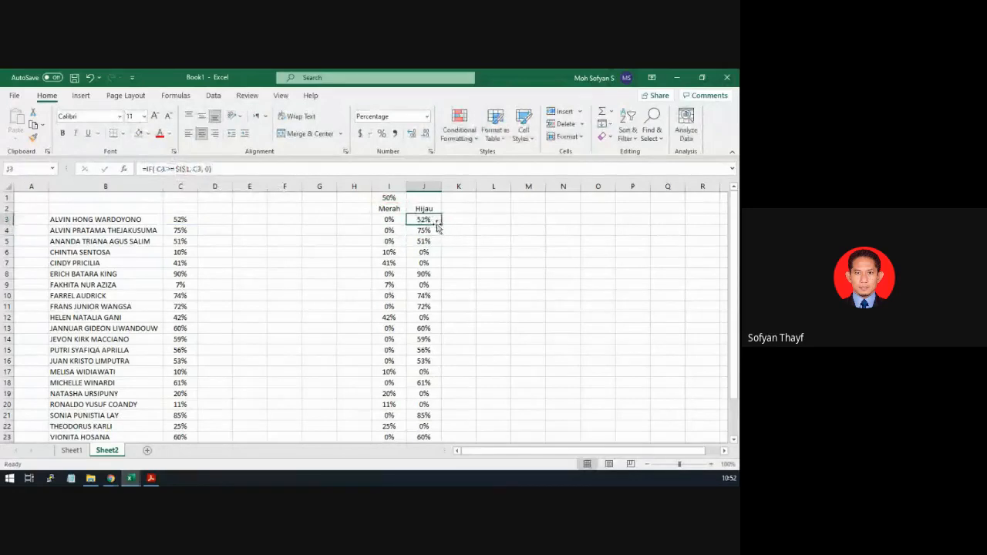
pyautogui.doubleClick(442, 225)
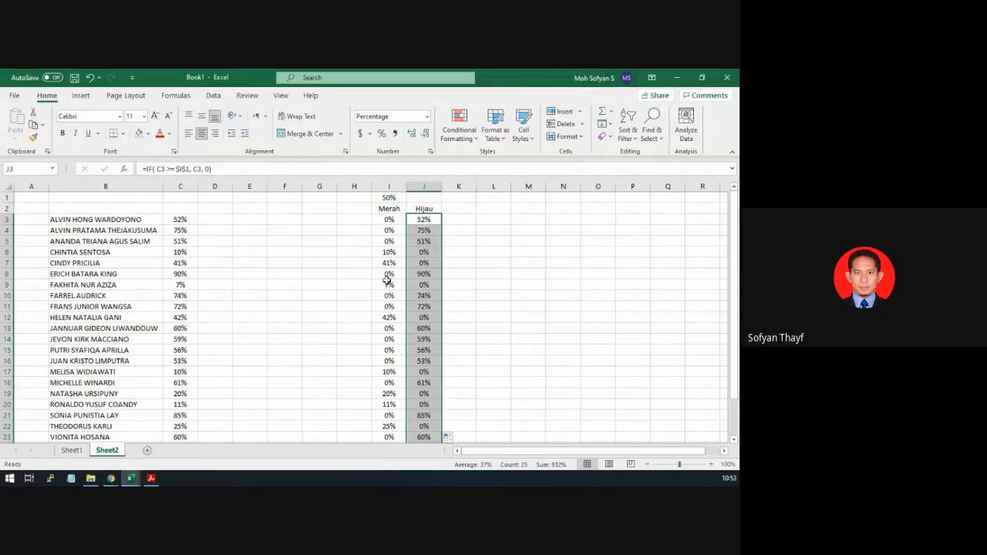
# Compare the percentage in C8 with the Merah and Hijau results in row 8, and review both result columns
pyautogui.click(433, 272)
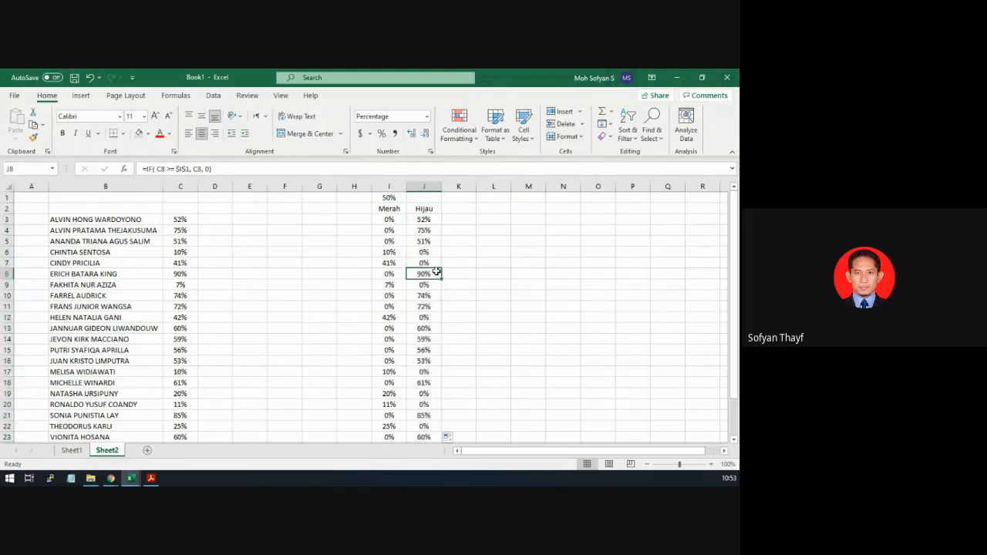
pyautogui.click(179, 276)
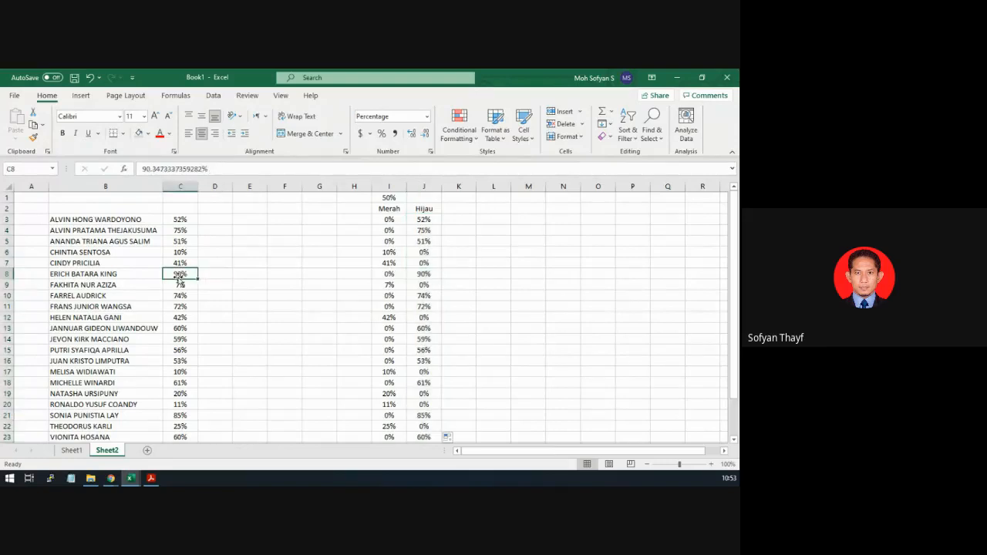
pyautogui.click(10, 276)
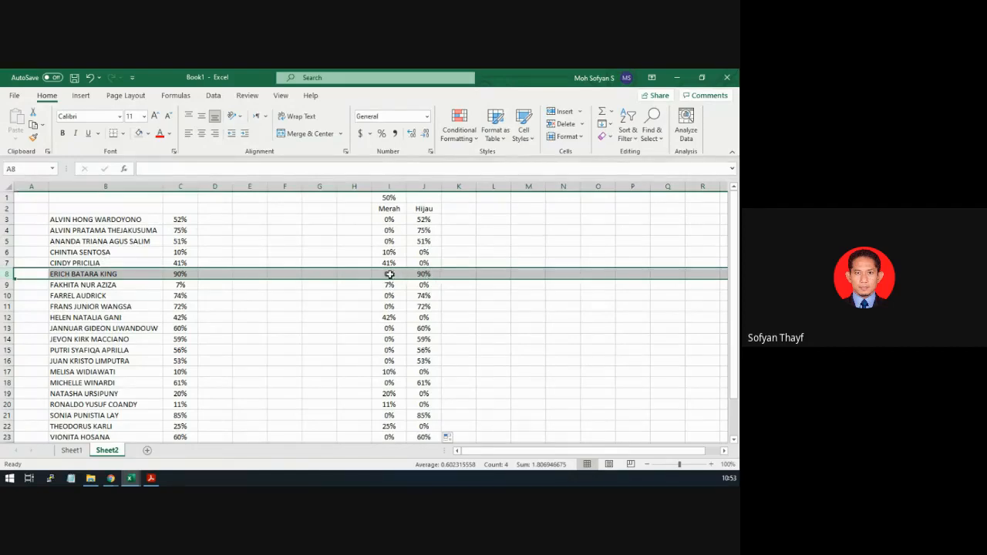
pyautogui.click(389, 275)
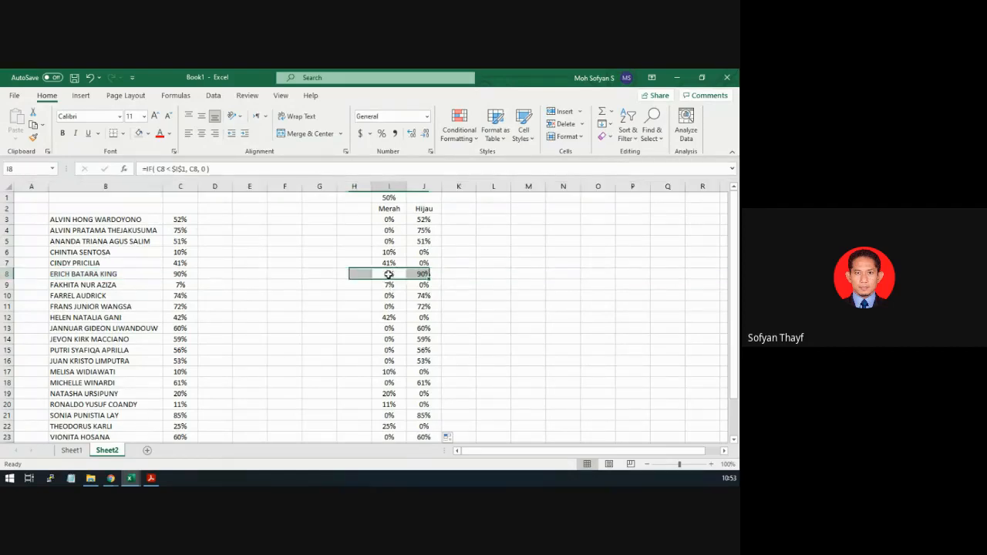
pyautogui.moveTo(392, 208); pyautogui.dragTo(425, 437)
pyautogui.click(413, 353)
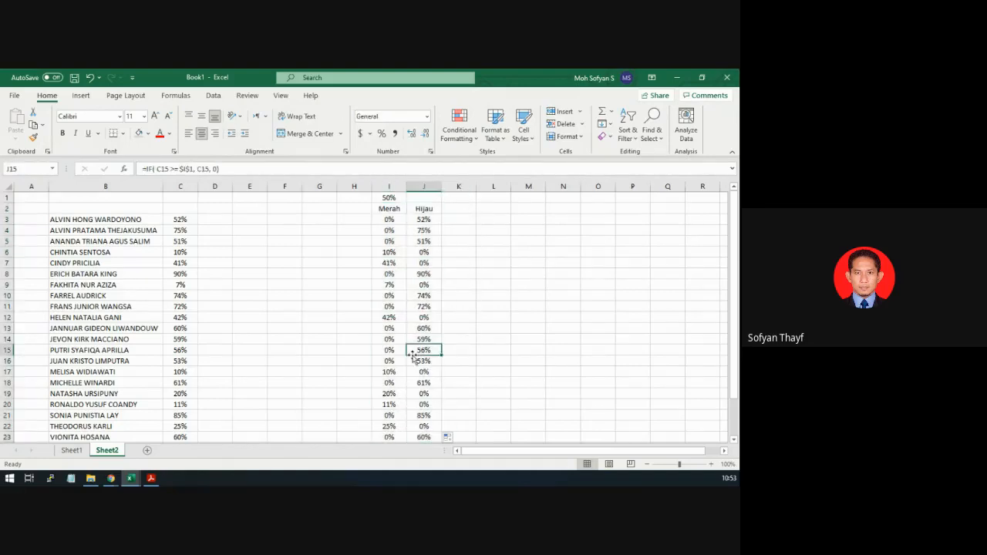
# Review the Merah and Hijau formulas and results down to row 27 against the percentages in column C
pyautogui.scroll(-2, 445, 323)
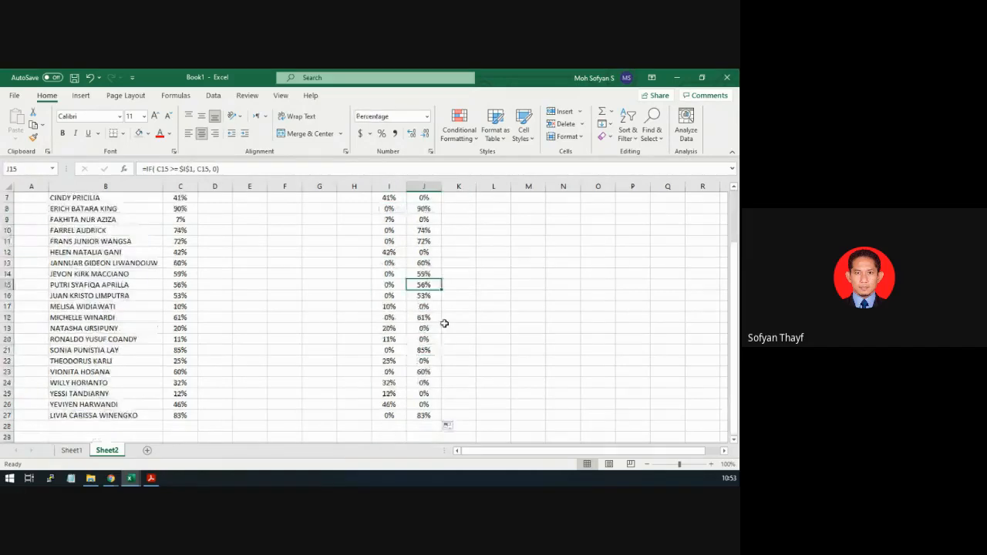
pyautogui.scroll(2, 377, 228)
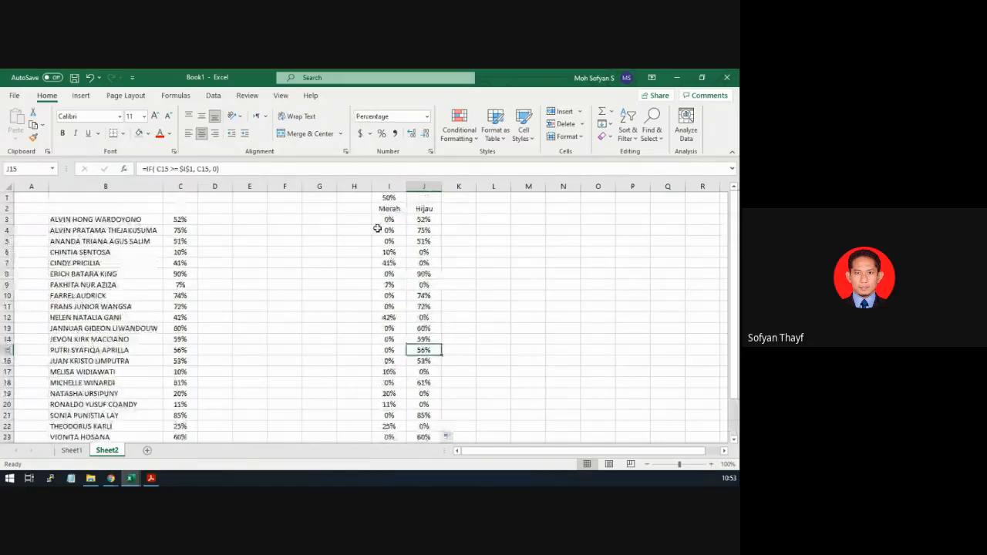
pyautogui.click(378, 221)
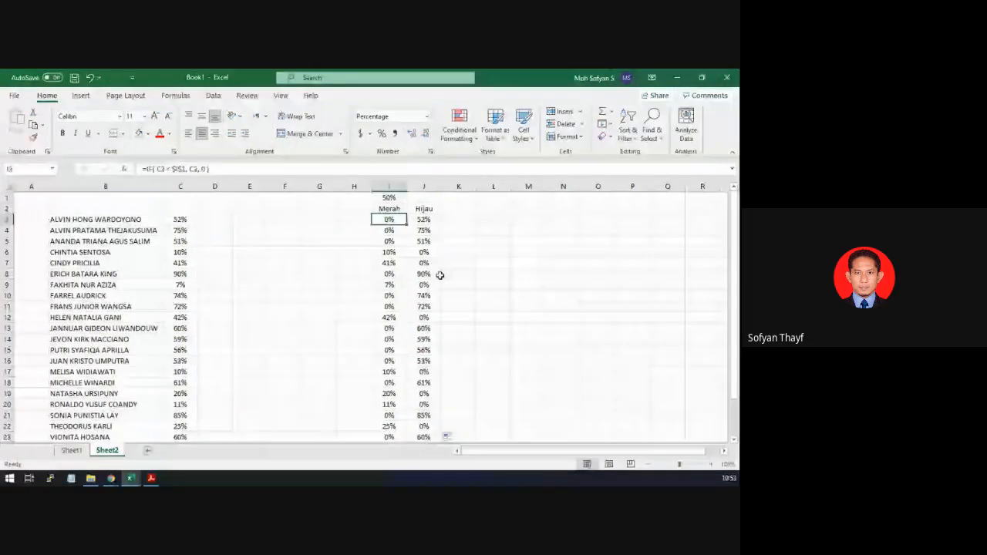
pyautogui.scroll(-3, 432, 324)
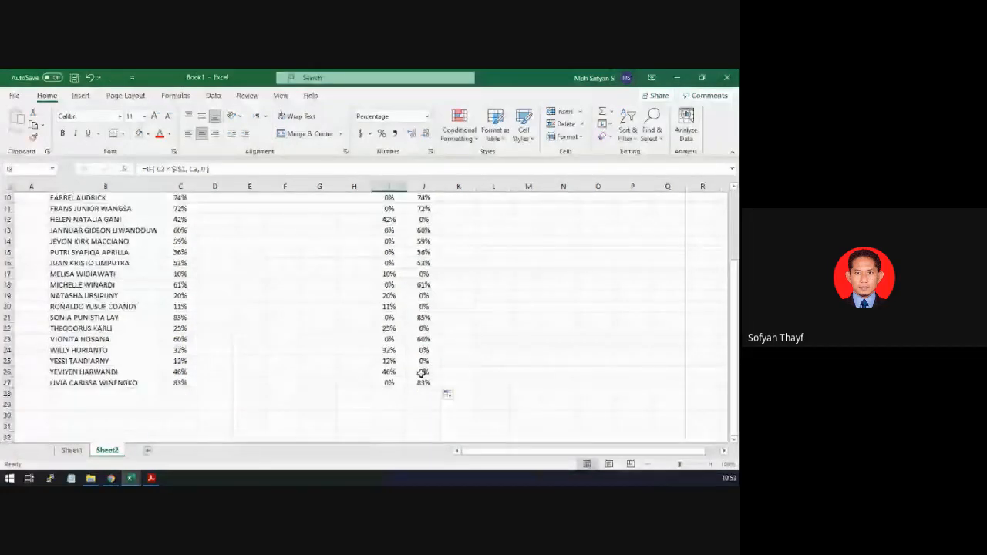
pyautogui.keyDown('shift'); pyautogui.click(424, 382); pyautogui.keyUp('shift')
pyautogui.scroll(3, 520, 330)
pyautogui.click(183, 220)
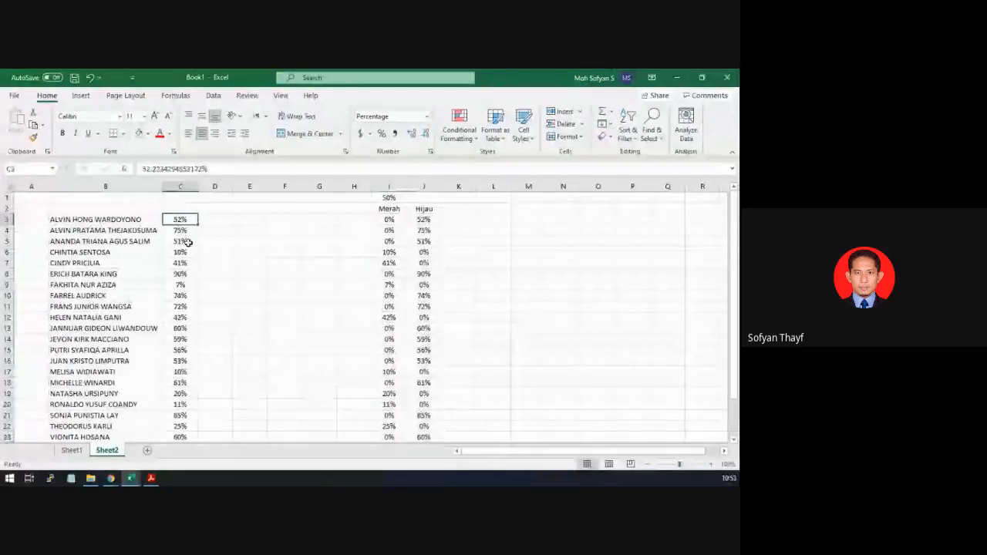
pyautogui.hotkey('ctrl', 'shift', 'Down')
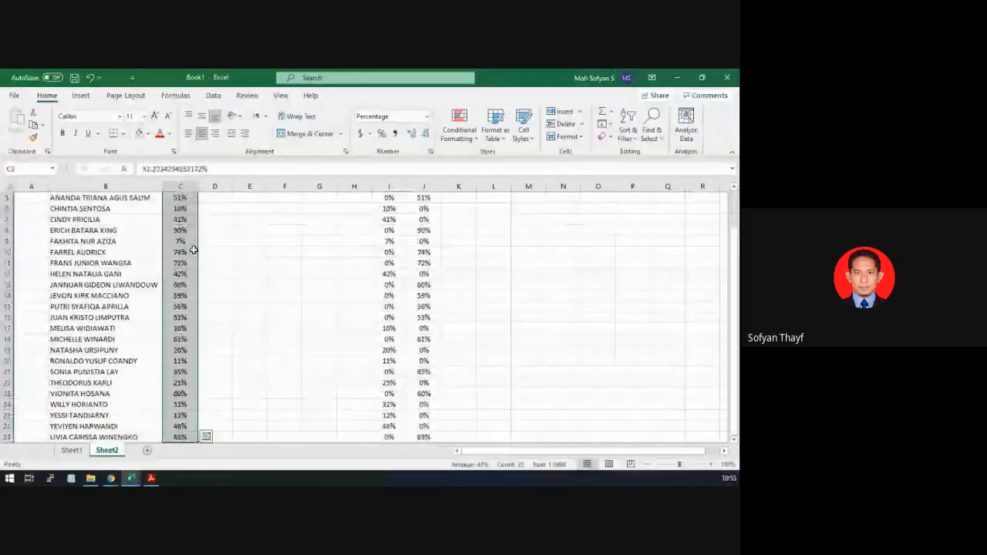
pyautogui.click(193, 251)
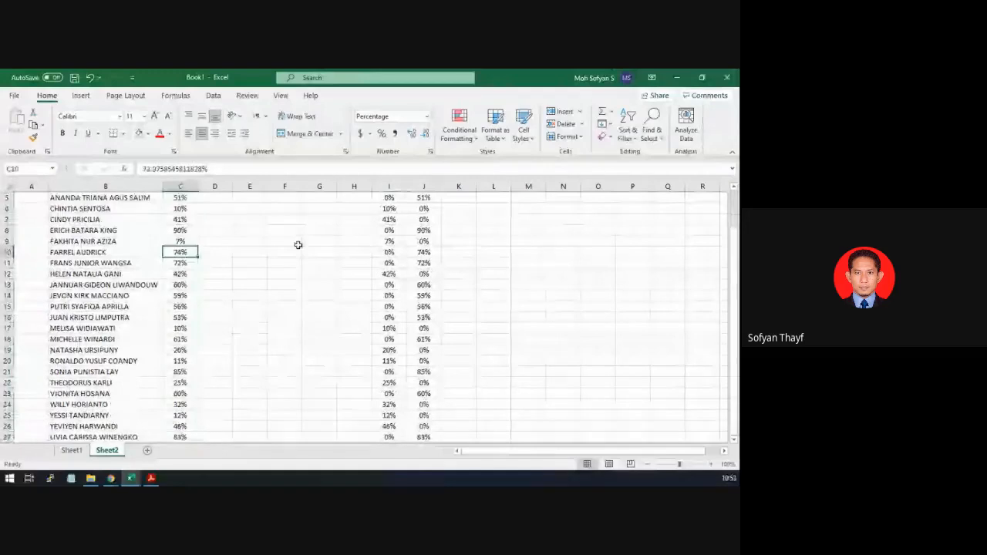
pyautogui.scroll(2, 298, 244)
# Insert a default column chart from I3:J27 and place it directly beside the percentages, starting at column D
pyautogui.click(387, 220)
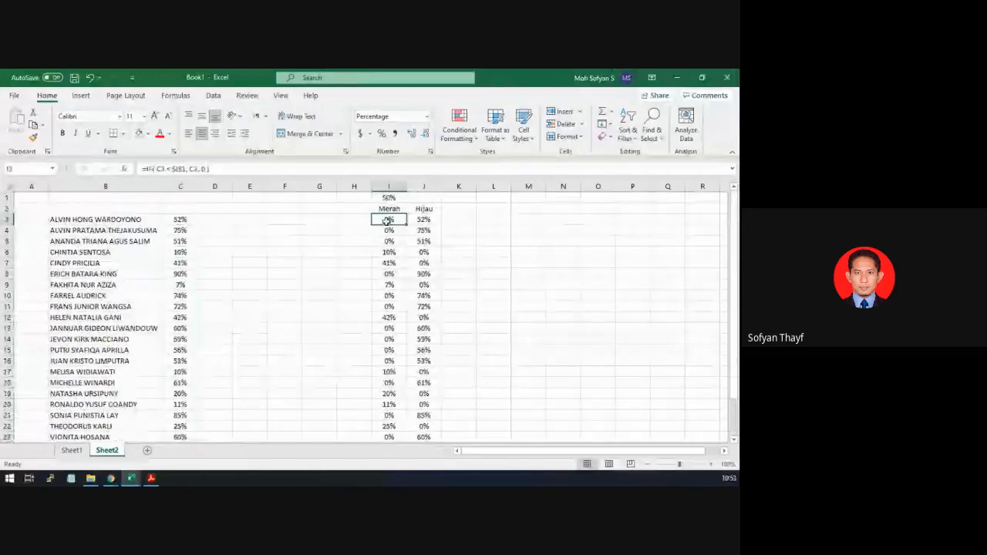
pyautogui.hotkey('ctrl', 'shift', 'Right')
pyautogui.hotkey('ctrl', 'shift', 'Down')
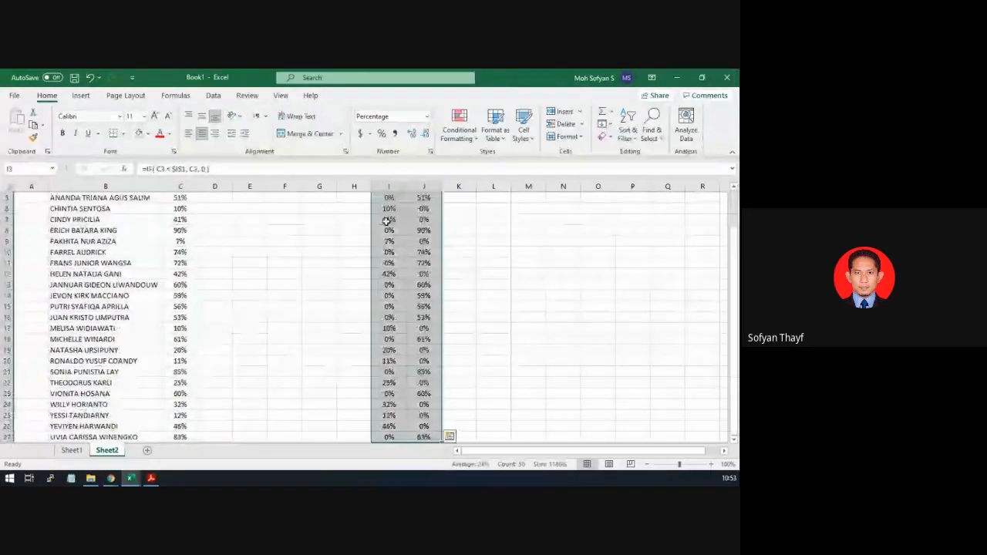
pyautogui.scroll(2, 386, 221)
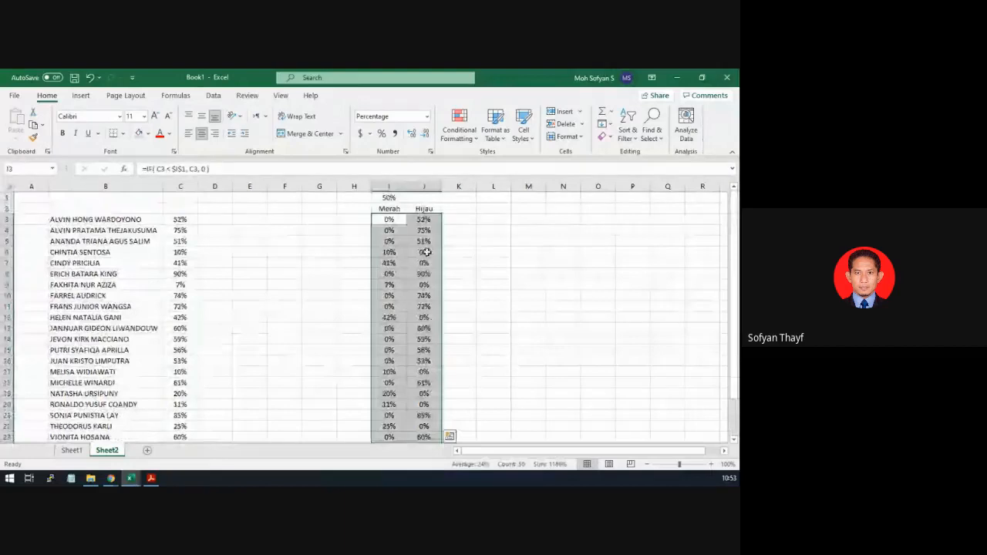
pyautogui.hotkey('alt', 'F1')
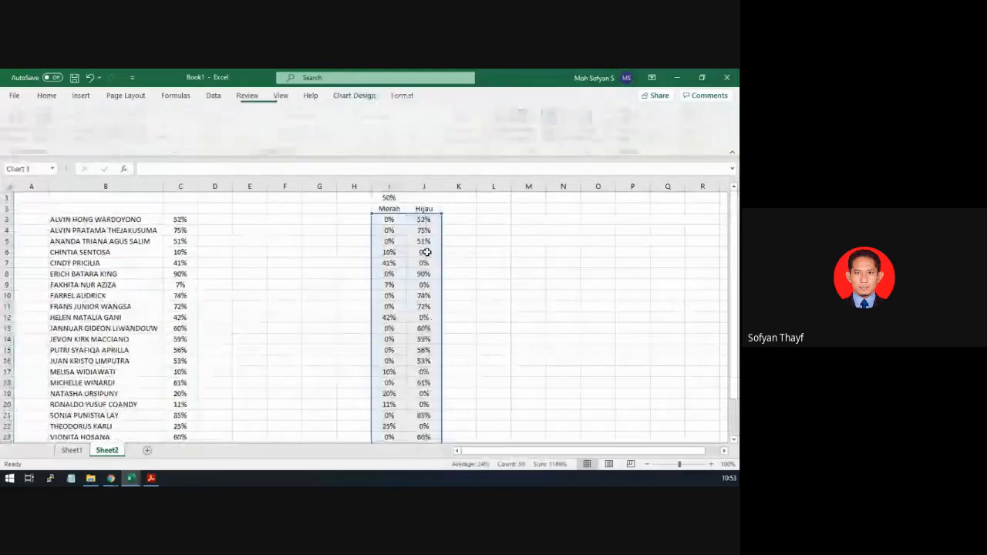
pyautogui.moveTo(442, 258); pyautogui.dragTo(267, 220)
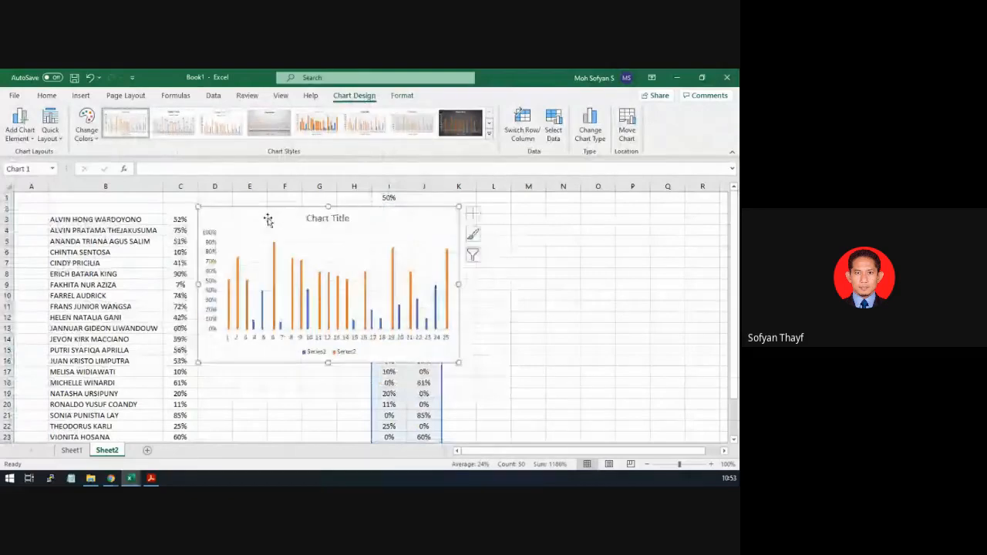
# Change the chart type to a clustered bar chart
pyautogui.click(590, 133)
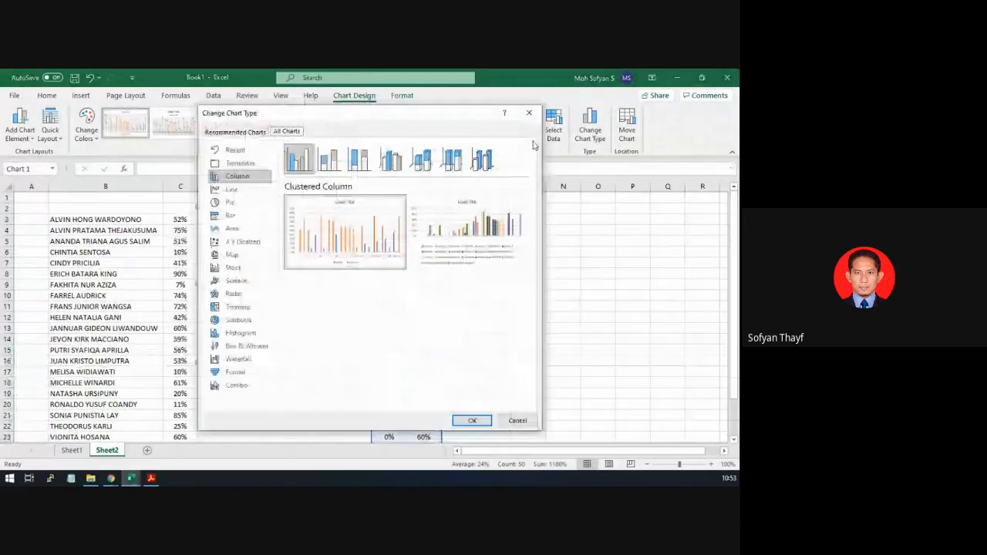
pyautogui.click(230, 215)
pyautogui.moveTo(313, 233)
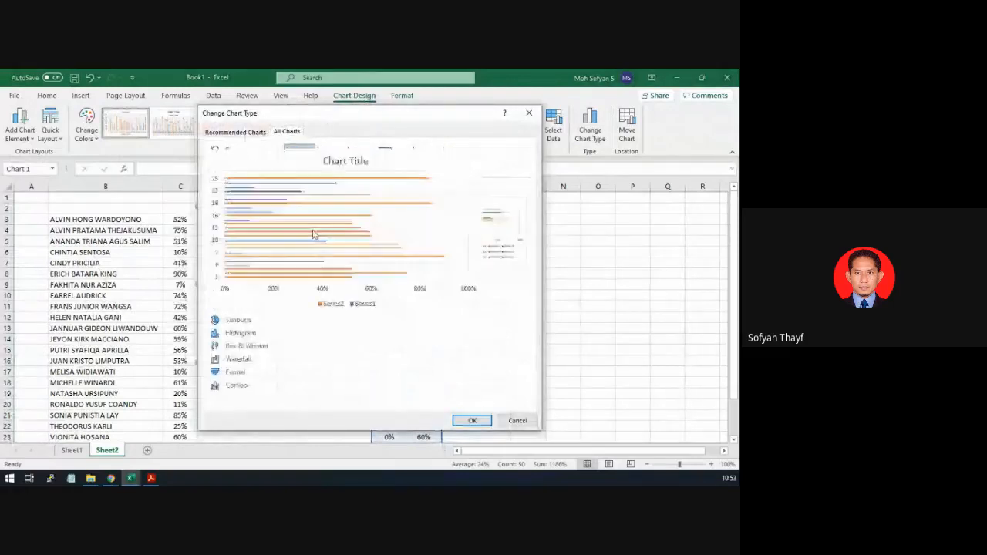
pyautogui.click(471, 421)
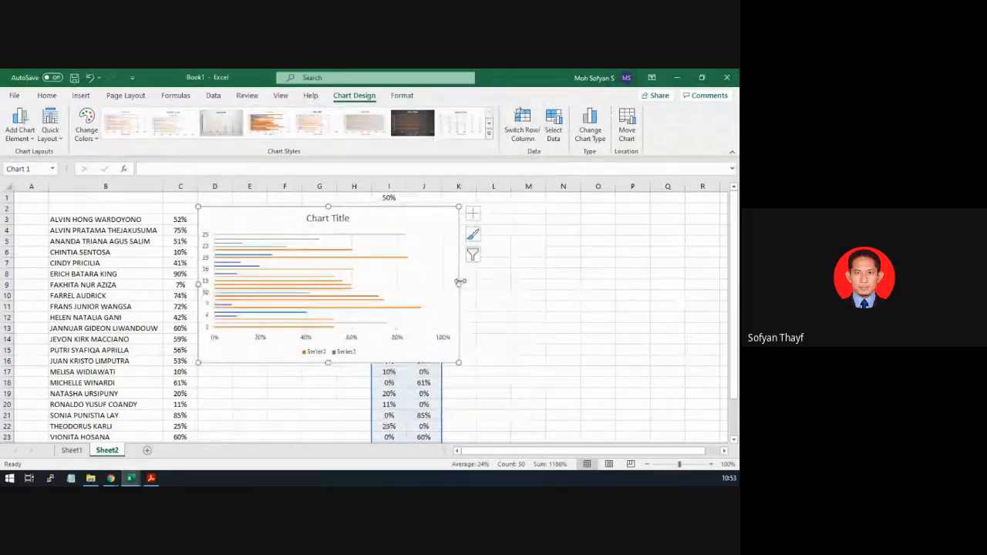
# Resize the bar chart to a tall, narrow shape spanning column D into column G and rows 2 to 28
pyautogui.moveTo(460, 281); pyautogui.dragTo(262, 285)
pyautogui.moveTo(233, 394); pyautogui.dragTo(231, 424)
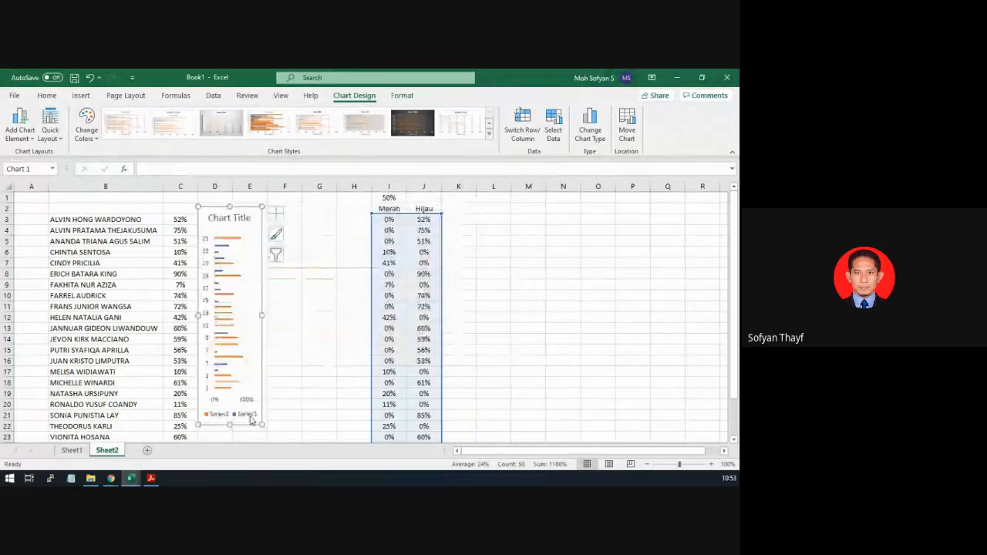
pyautogui.scroll(-1, 301, 378)
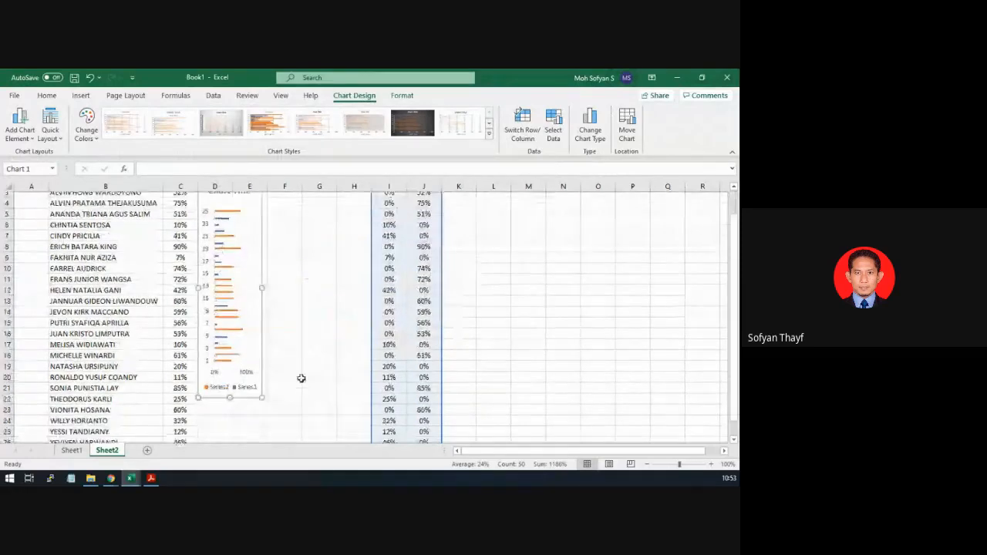
pyautogui.scroll(-3, 301, 378)
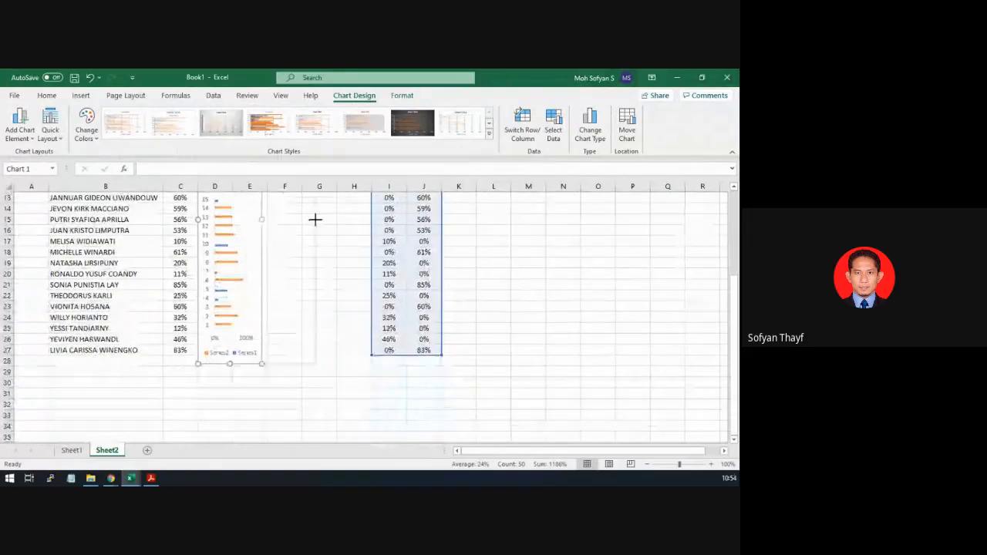
pyautogui.moveTo(315, 219); pyautogui.dragTo(315, 220)
# Delete the legend and the title from the bar chart
pyautogui.click(257, 353)
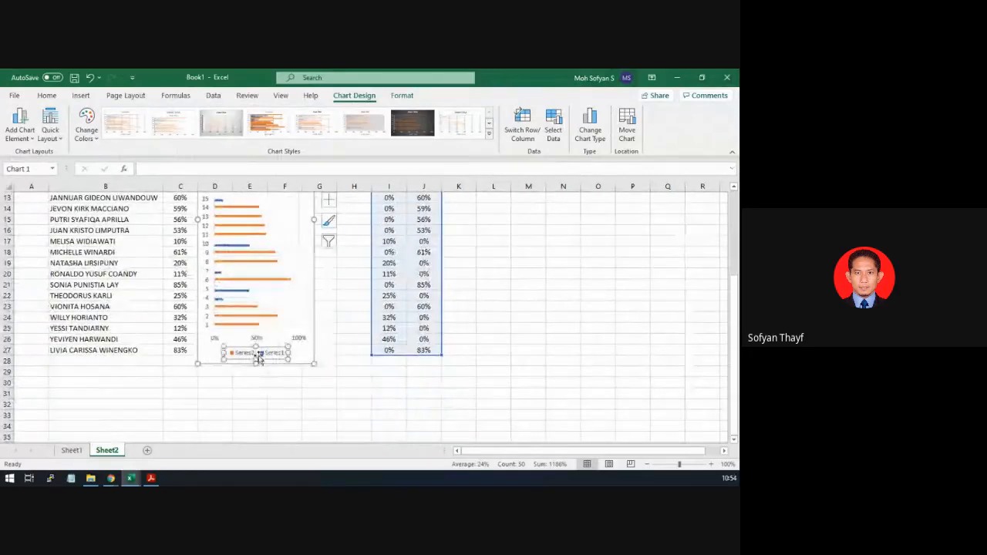
pyautogui.press('Delete')
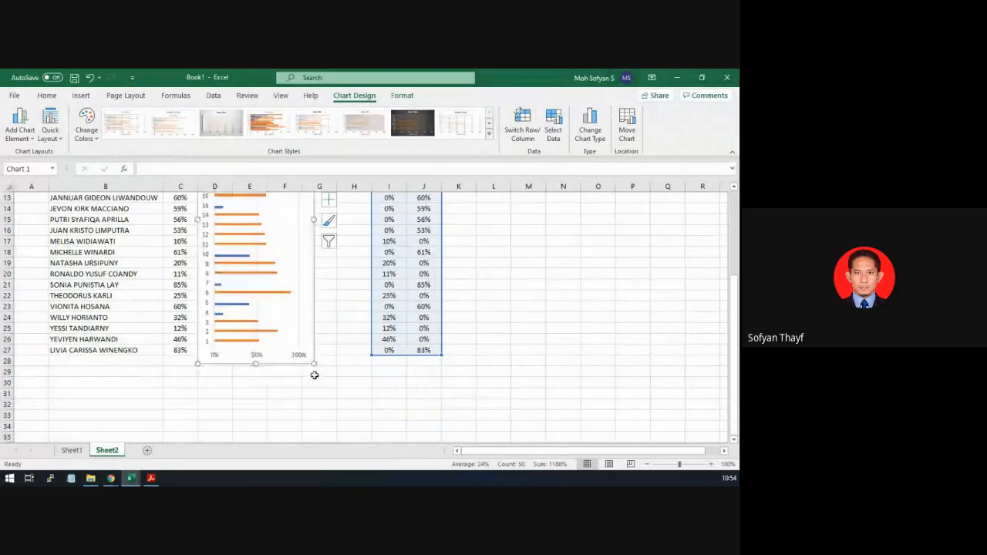
pyautogui.scroll(1, 315, 375)
pyautogui.scroll(4, 315, 378)
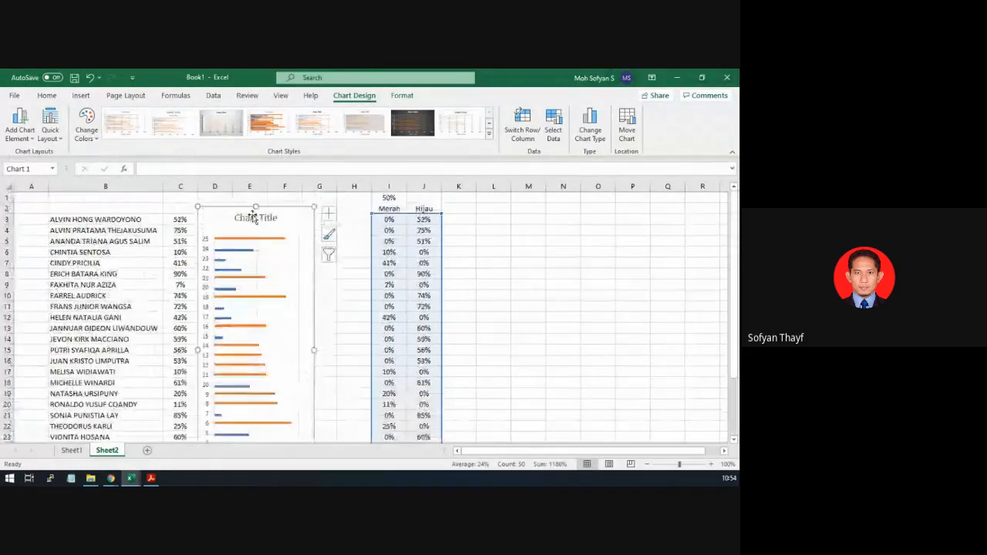
pyautogui.click(252, 219)
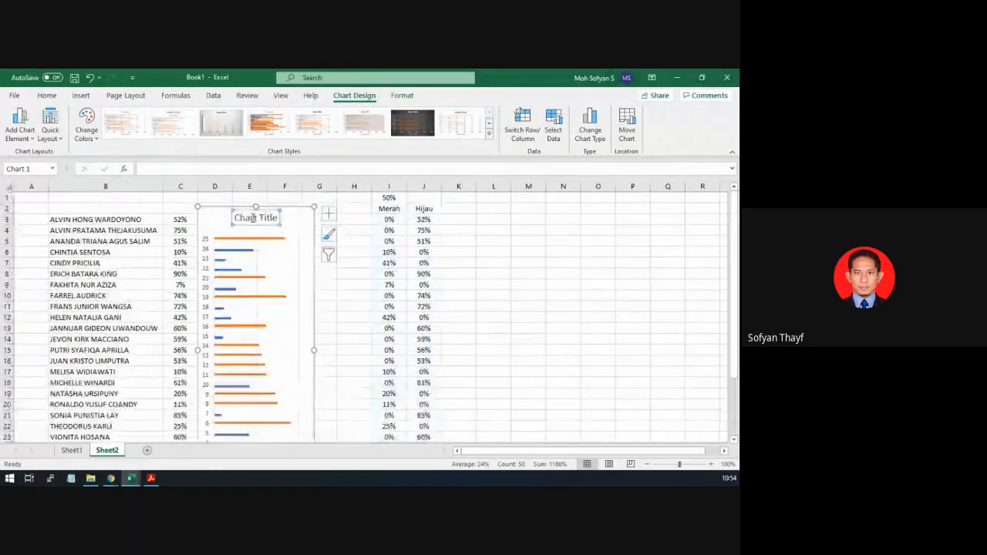
pyautogui.press('Delete')
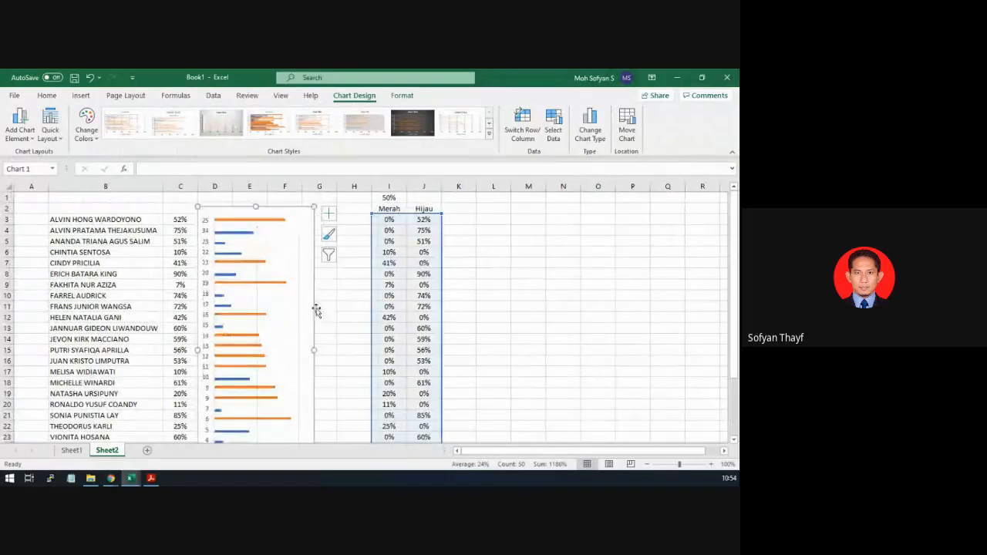
# Widen the bar chart slightly within column G and extend its lower edge into row 29 so the bars line up with the rows
pyautogui.moveTo(314, 351); pyautogui.dragTo(321, 350)
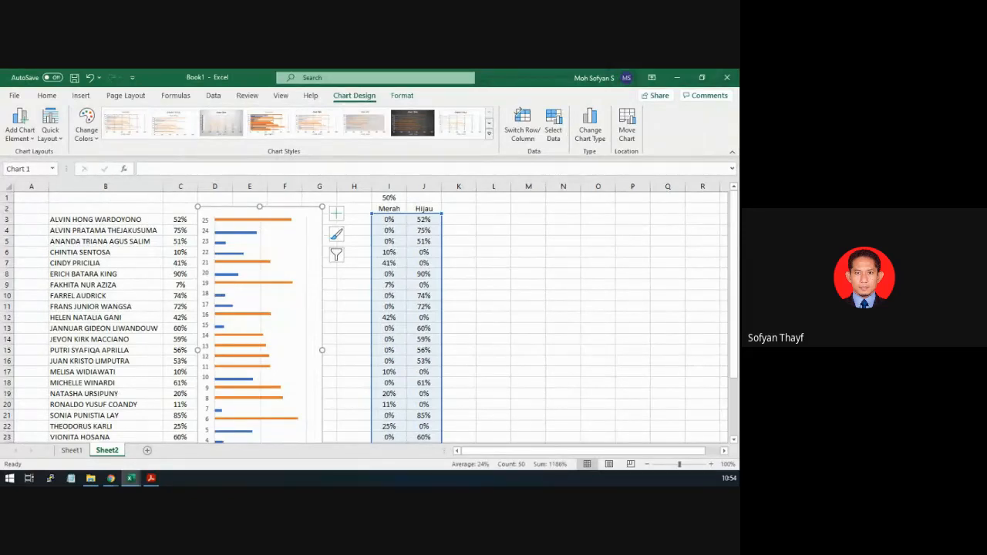
pyautogui.hotkey('alt', 'Tab')
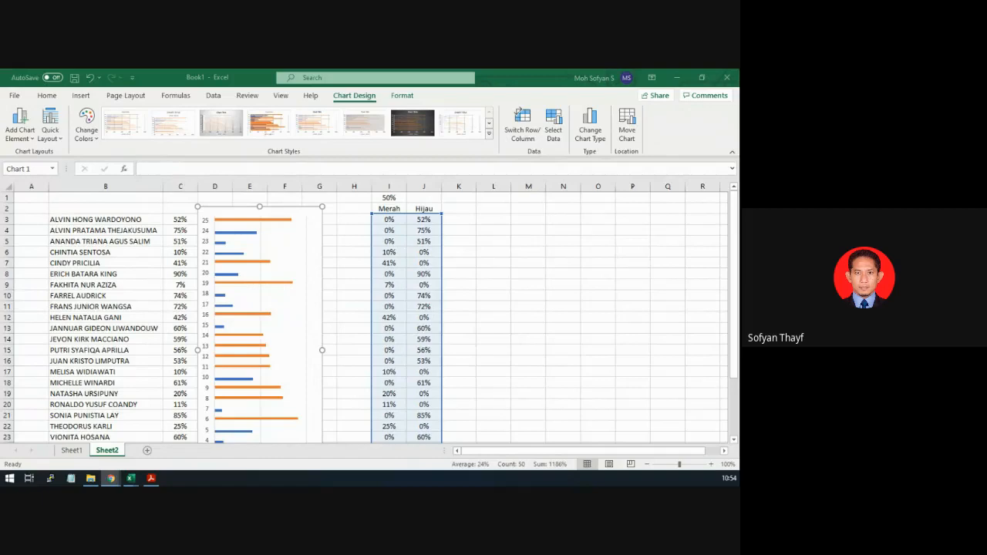
pyautogui.click(532, 80)
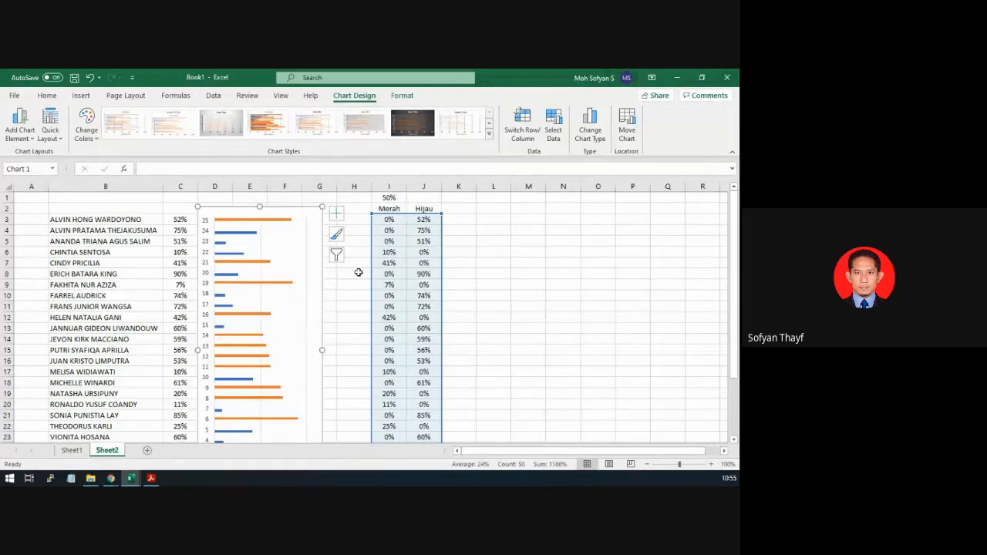
pyautogui.scroll(-1, 358, 273)
pyautogui.scroll(-2, 359, 275)
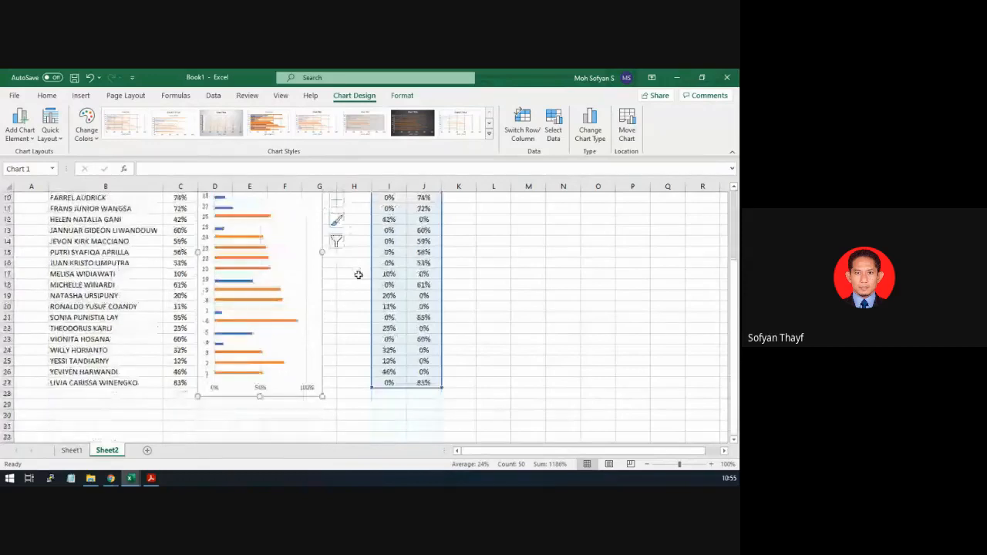
pyautogui.moveTo(261, 407); pyautogui.dragTo(260, 404)
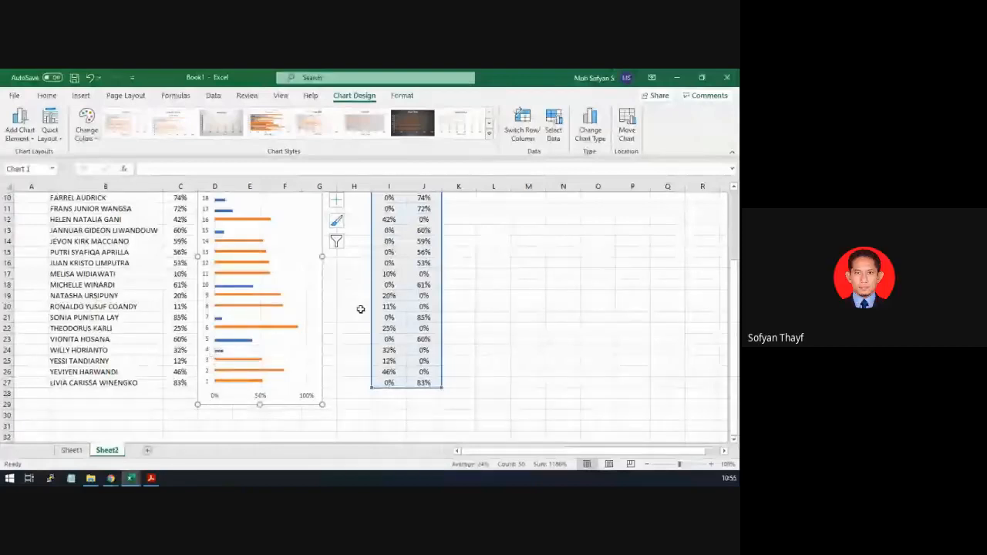
# Compare the order of the chart's bars with the percentages in column C, from row 3 down to row 27
pyautogui.scroll(1, 360, 309)
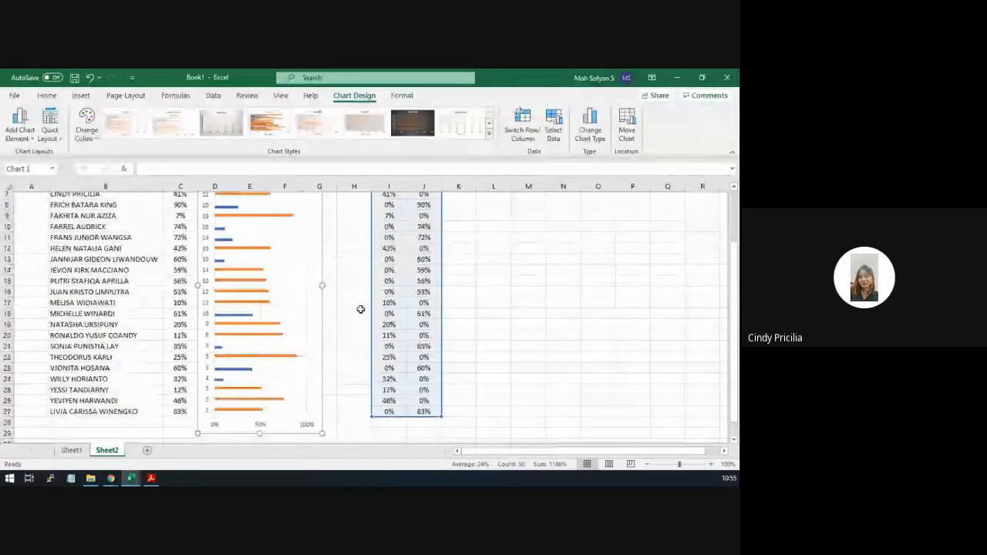
pyautogui.scroll(2, 360, 309)
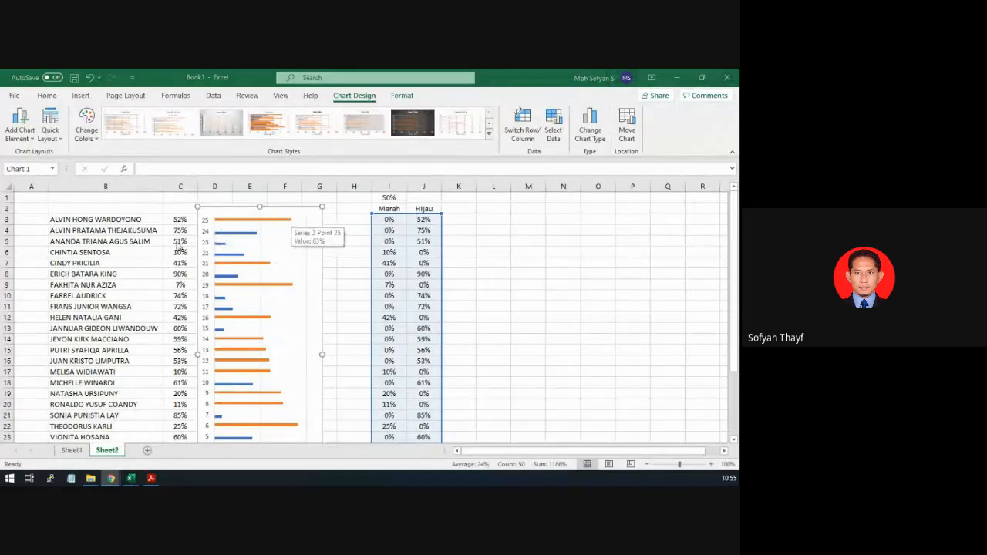
pyautogui.moveTo(226, 247)
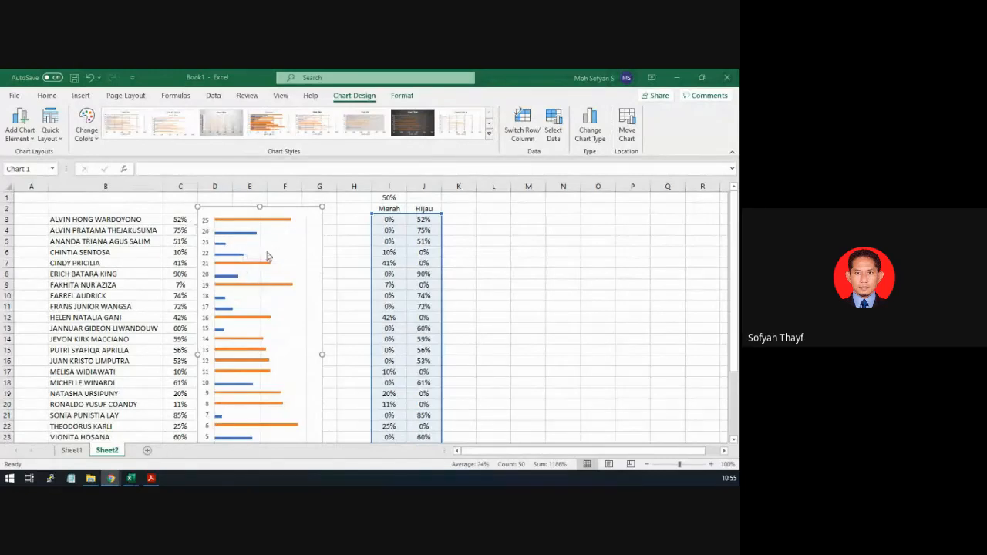
pyautogui.scroll(-2, 270, 256)
pyautogui.scroll(-2, 269, 257)
pyautogui.moveTo(262, 353)
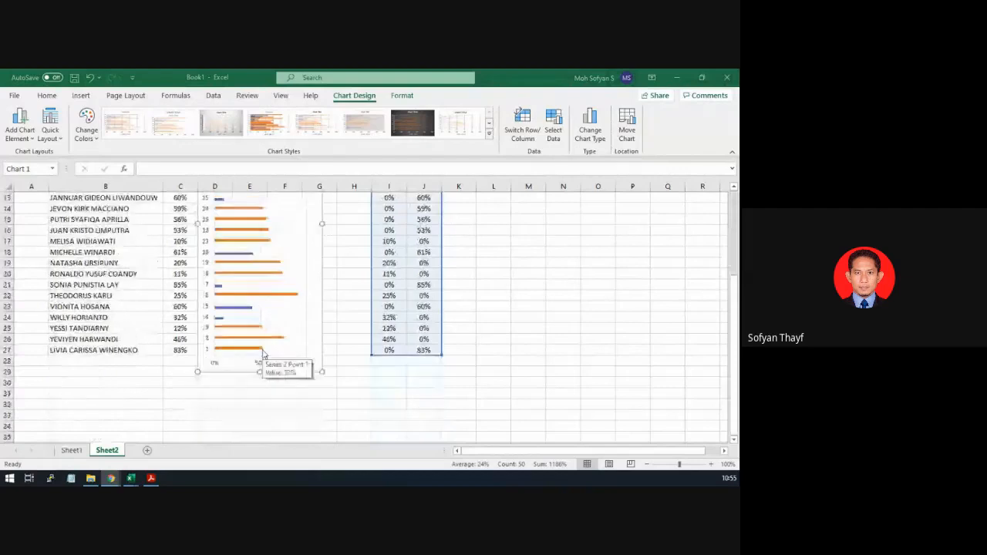
pyautogui.scroll(3, 262, 353)
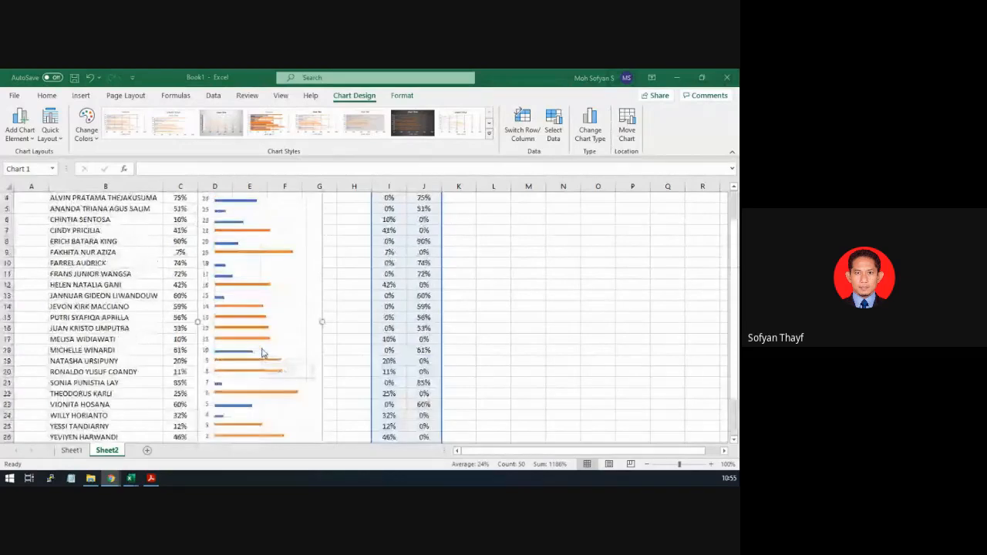
pyautogui.scroll(1, 262, 353)
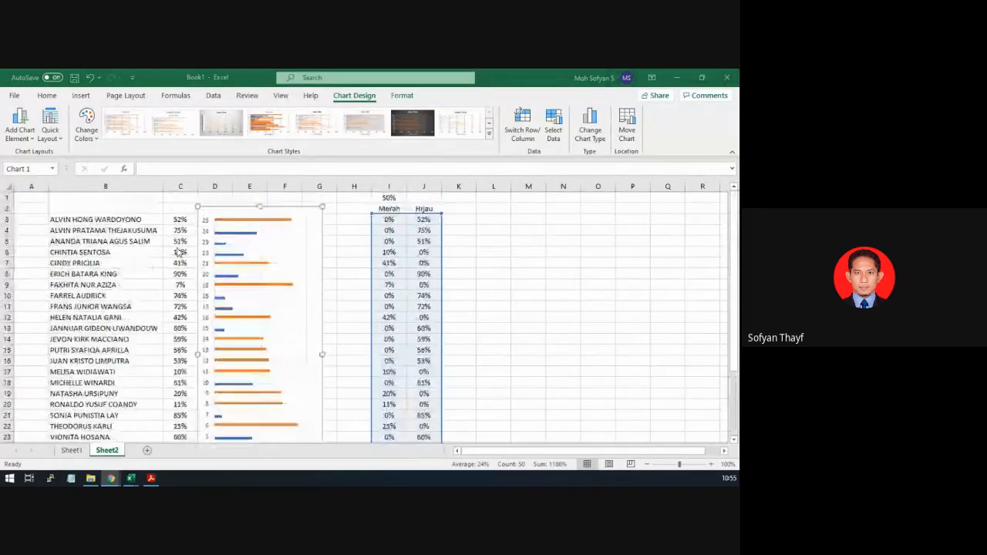
pyautogui.scroll(-4, 179, 252)
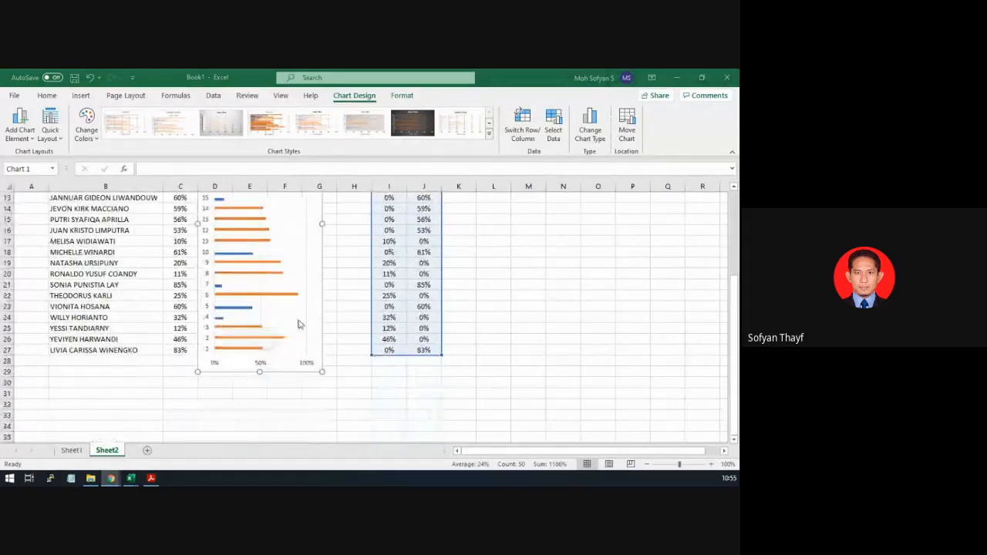
# Open the axis formatting options for the bar chart's vertical category axis
pyautogui.scroll(3, 307, 317)
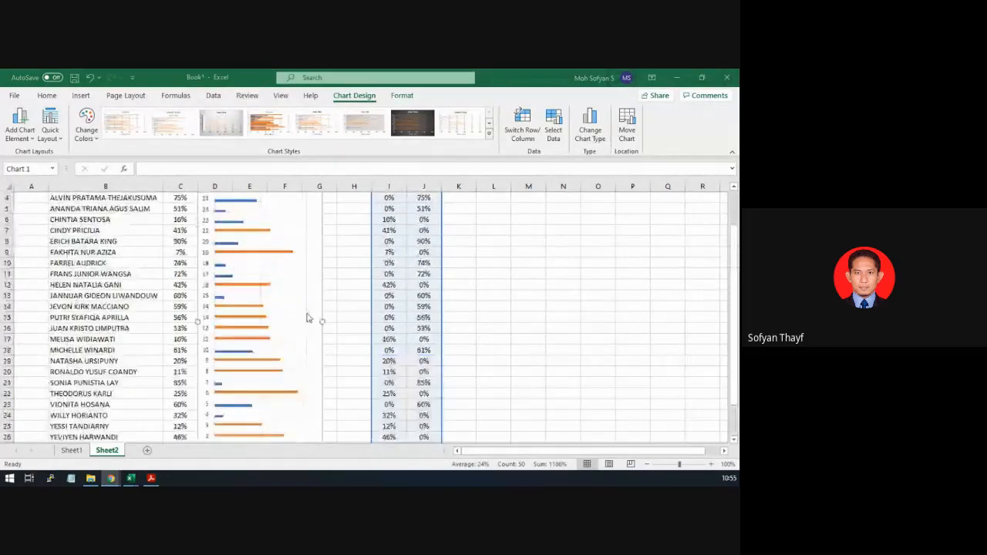
pyautogui.scroll(1, 306, 317)
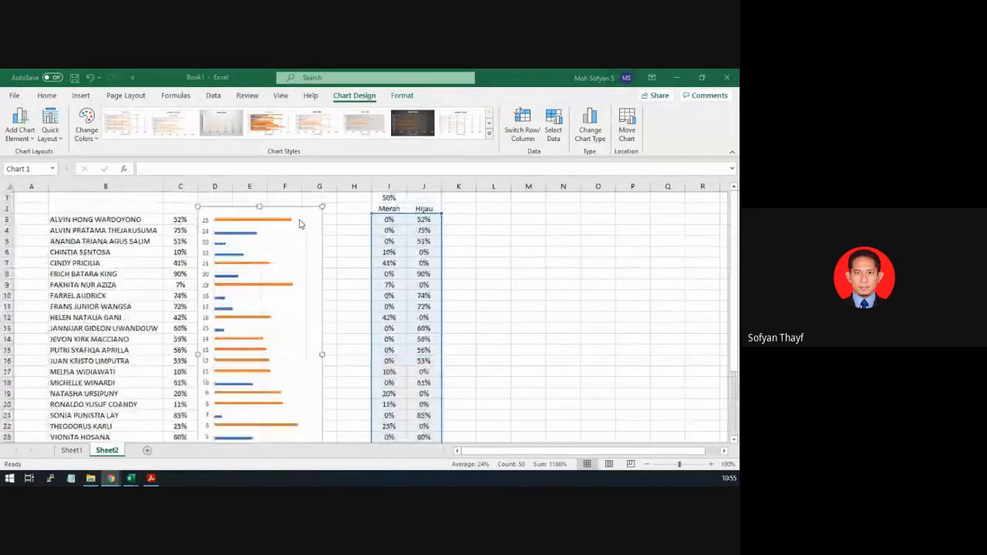
pyautogui.click(337, 219)
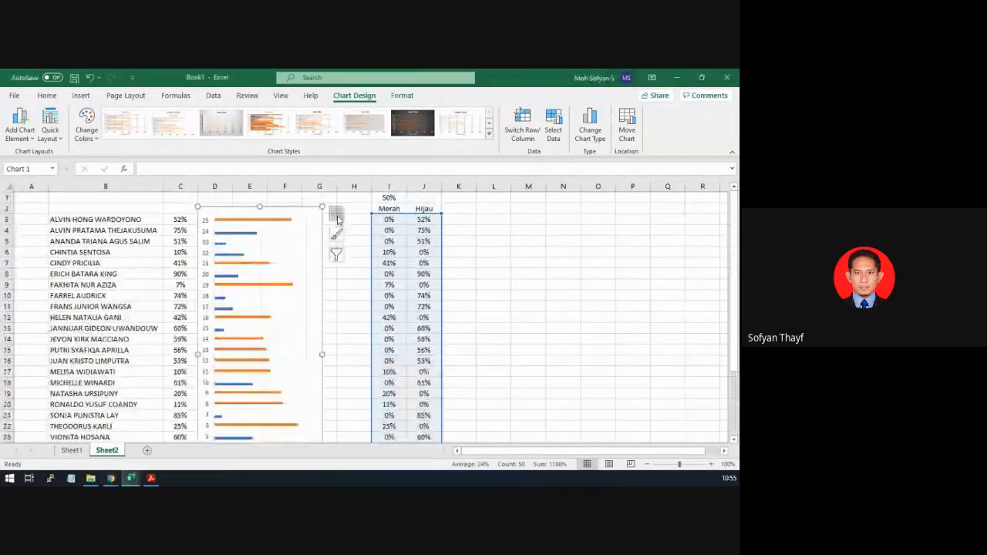
pyautogui.click(337, 219)
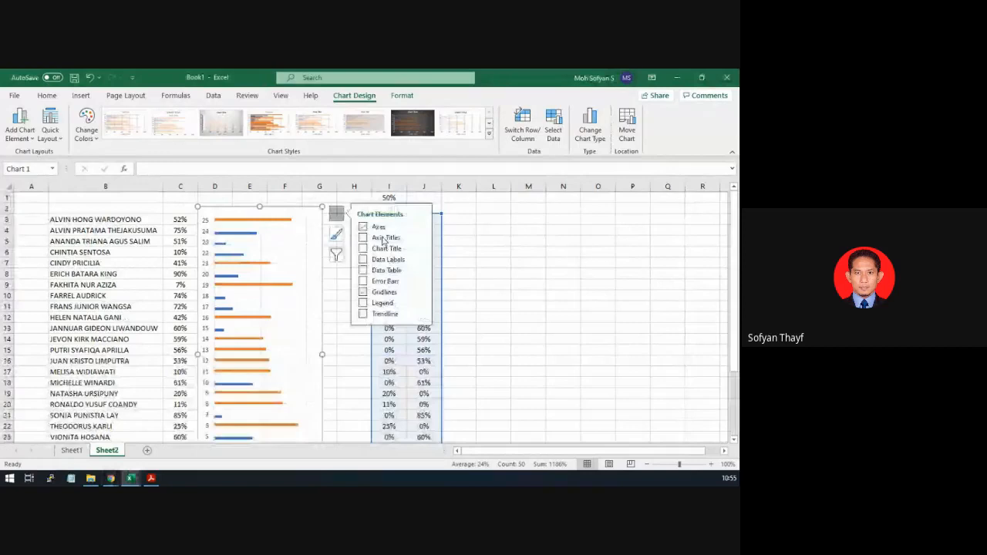
pyautogui.moveTo(422, 229)
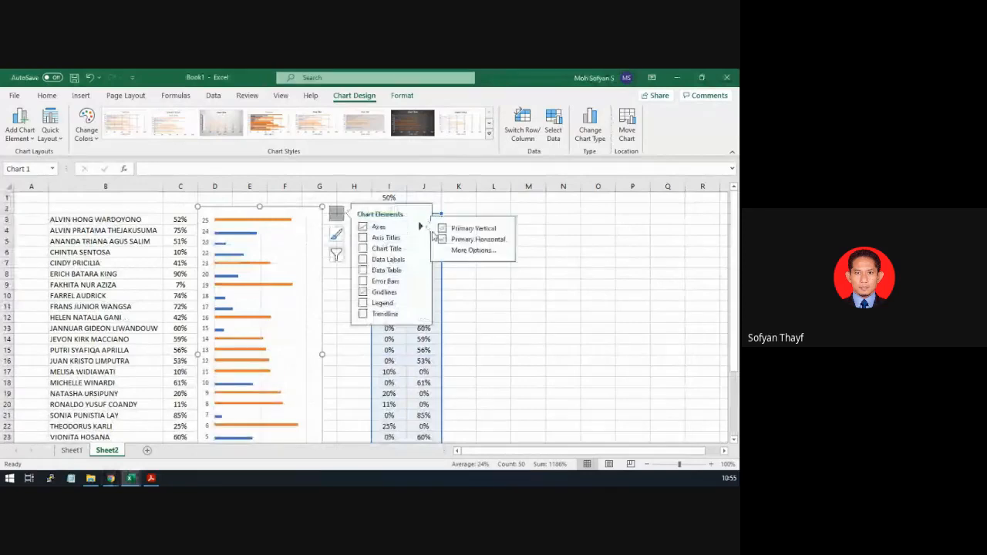
pyautogui.click(467, 251)
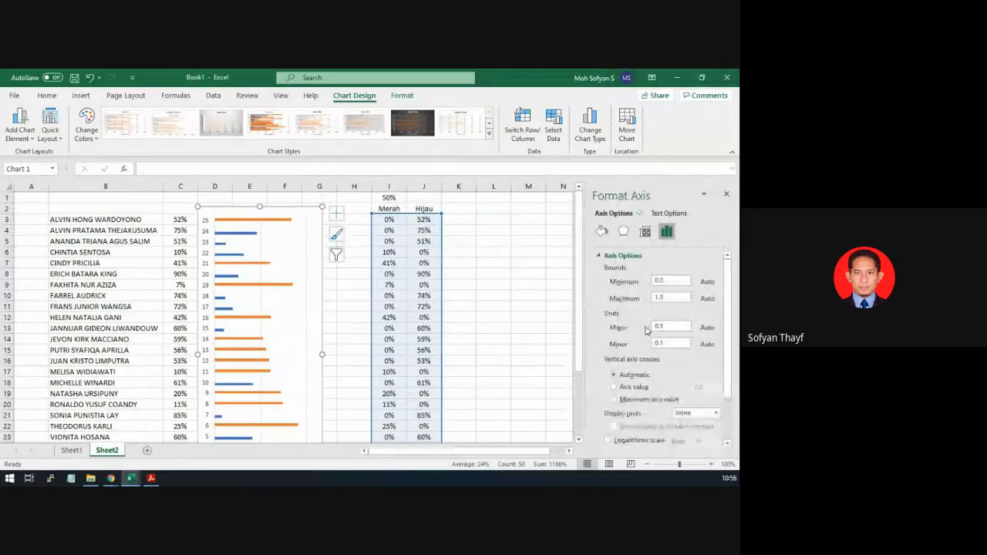
pyautogui.click(206, 269)
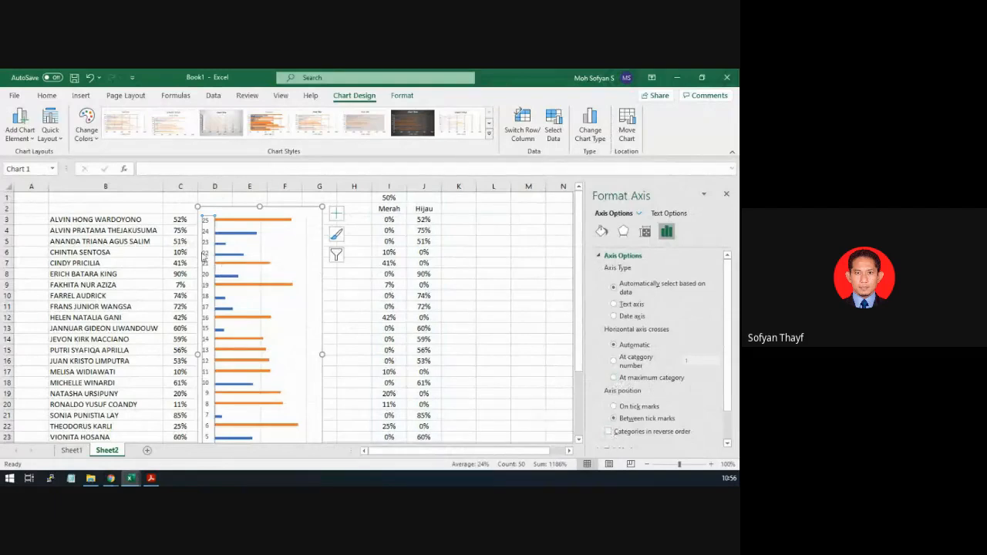
# List the bar chart's vertical axis categories in reverse order and make the horizontal axis cross at the maximum category
pyautogui.click(609, 433)
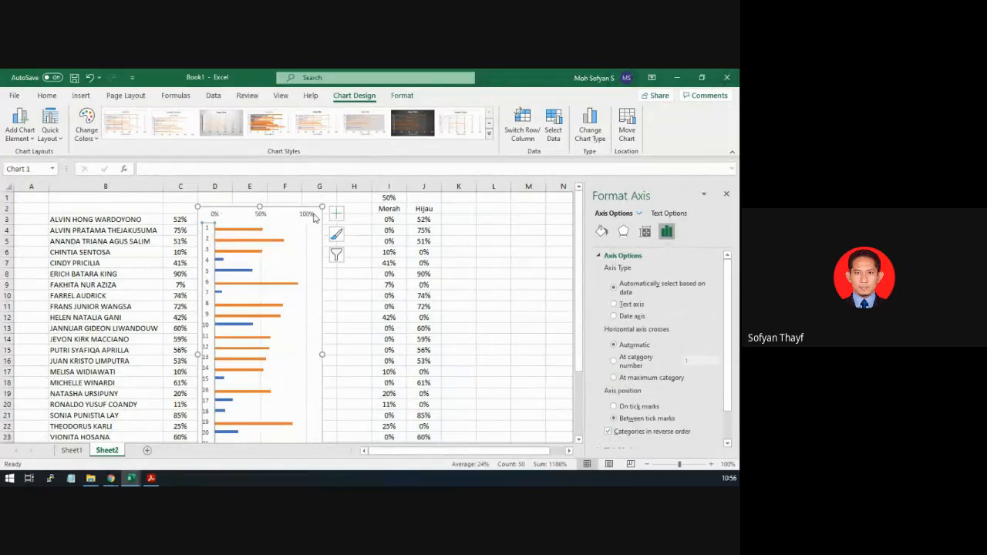
pyautogui.click(614, 378)
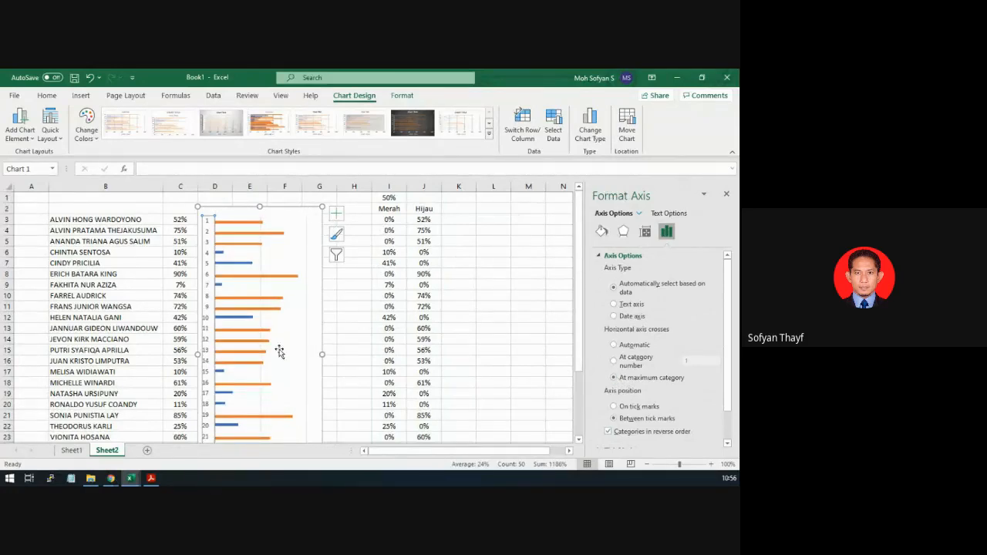
pyautogui.scroll(-3, 359, 343)
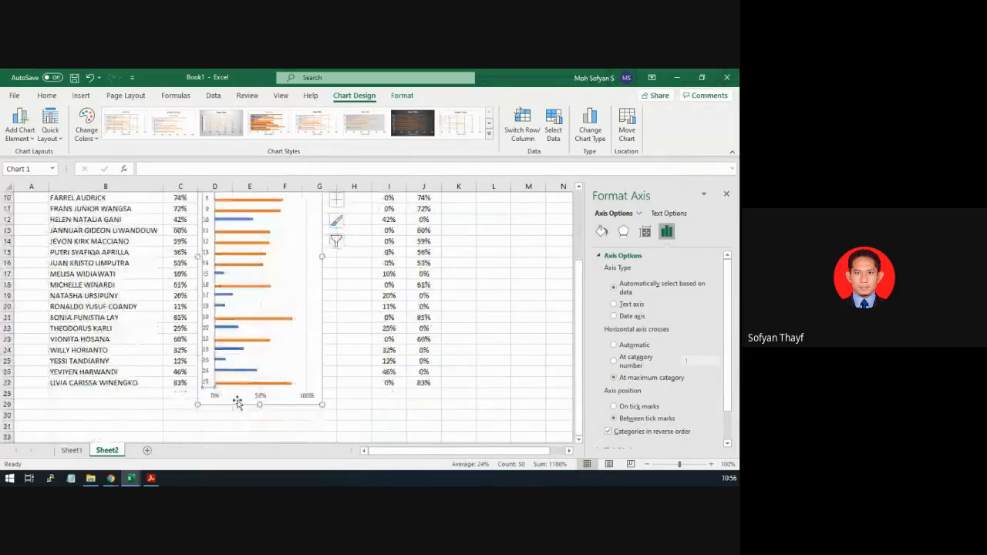
pyautogui.scroll(3, 232, 392)
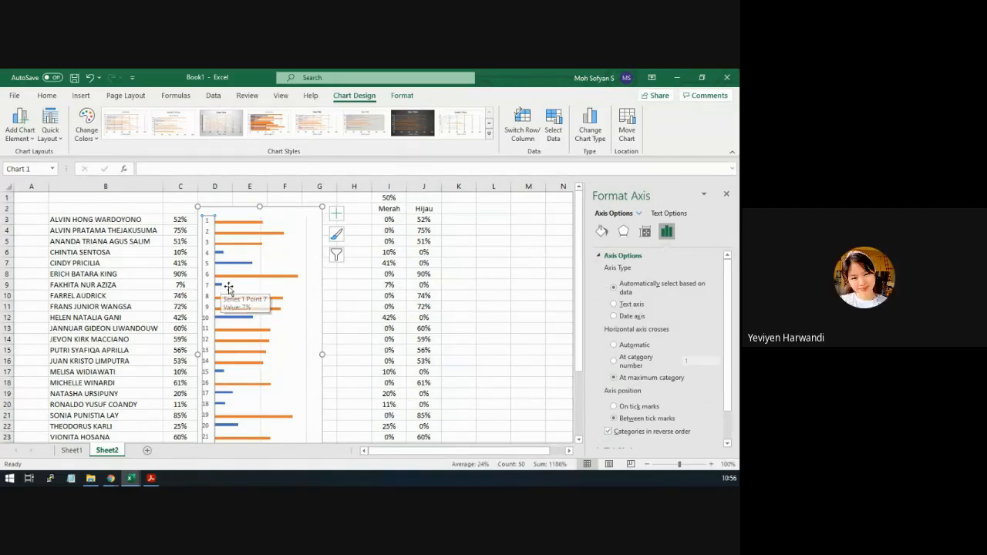
# Hide all axes of the bar chart and dismiss the multiple-panes tip
pyautogui.click(336, 214)
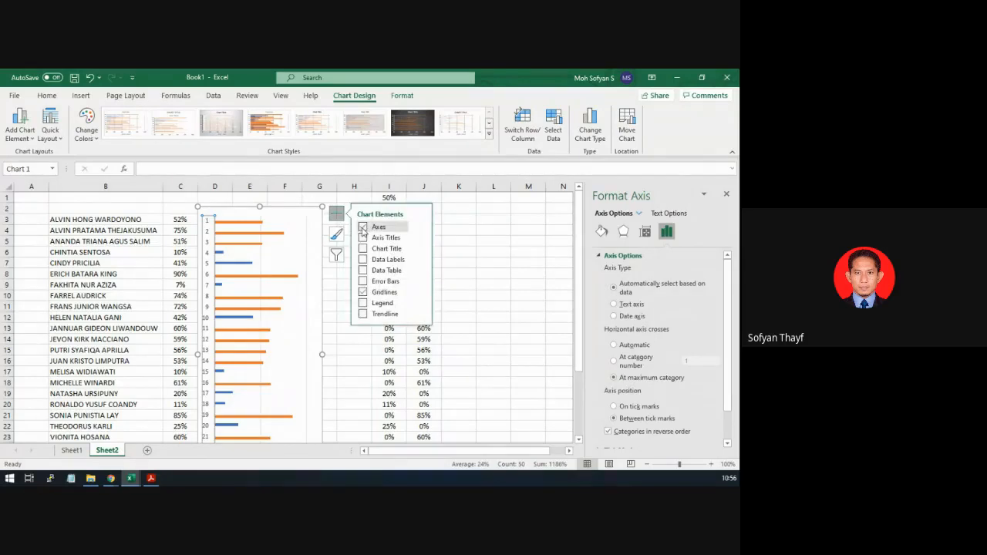
pyautogui.click(363, 227)
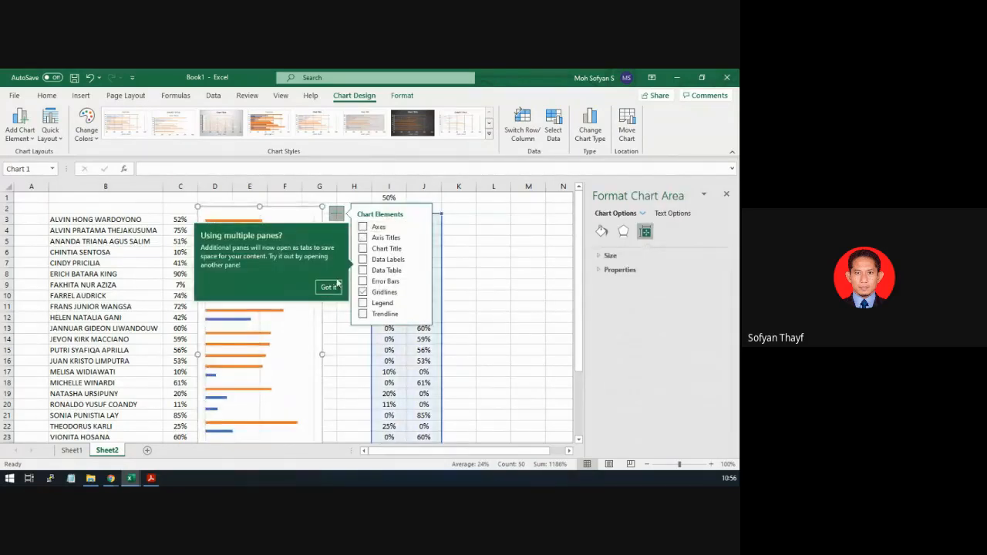
pyautogui.click(328, 286)
pyautogui.scroll(-6, 315, 289)
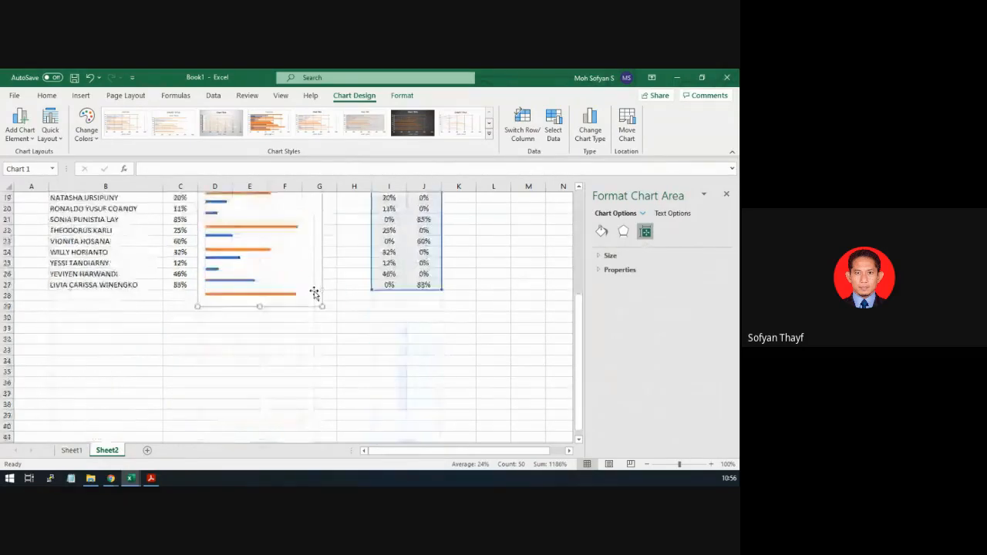
pyautogui.scroll(2, 313, 293)
pyautogui.scroll(4, 314, 291)
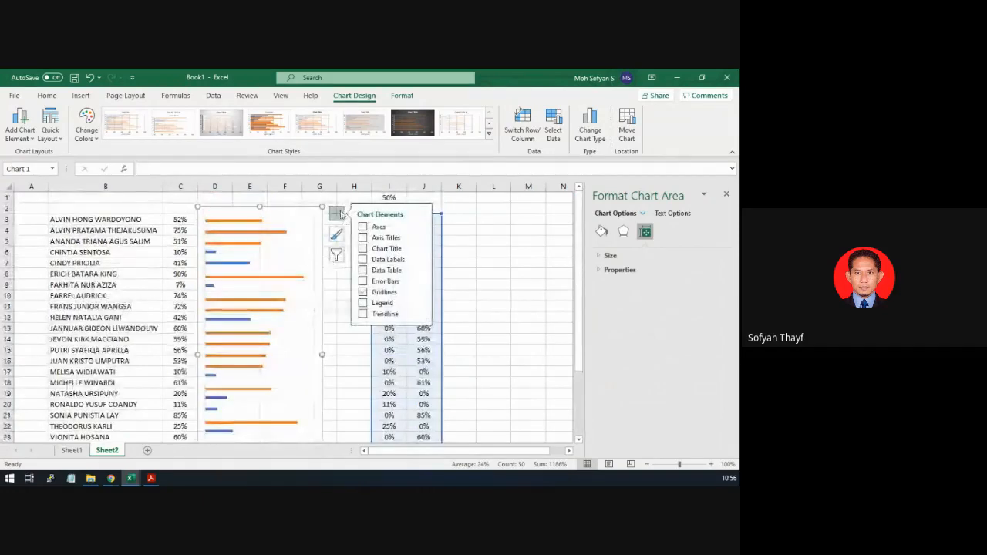
# Turn on only the primary horizontal axis of the bar chart, leaving the primary vertical axis off
pyautogui.click(420, 226)
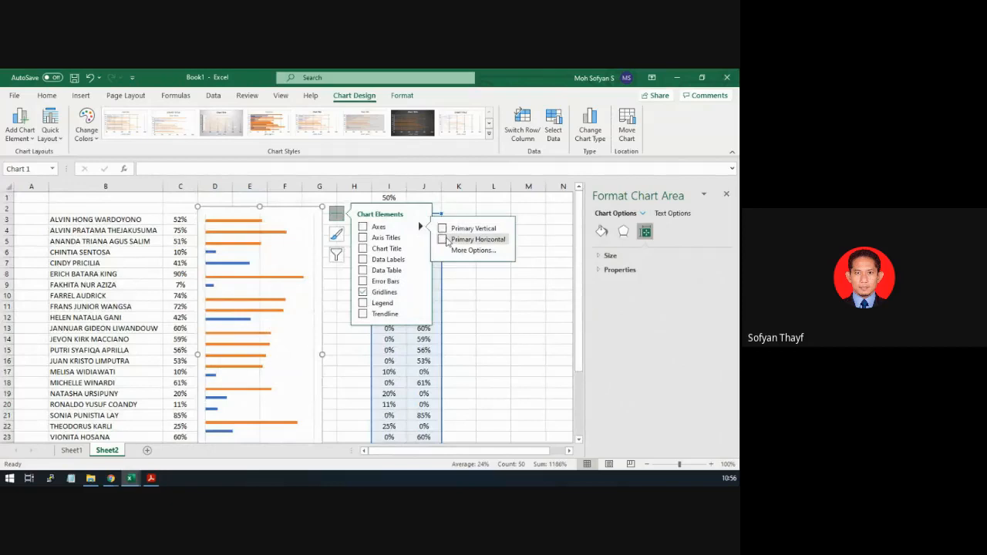
pyautogui.click(443, 240)
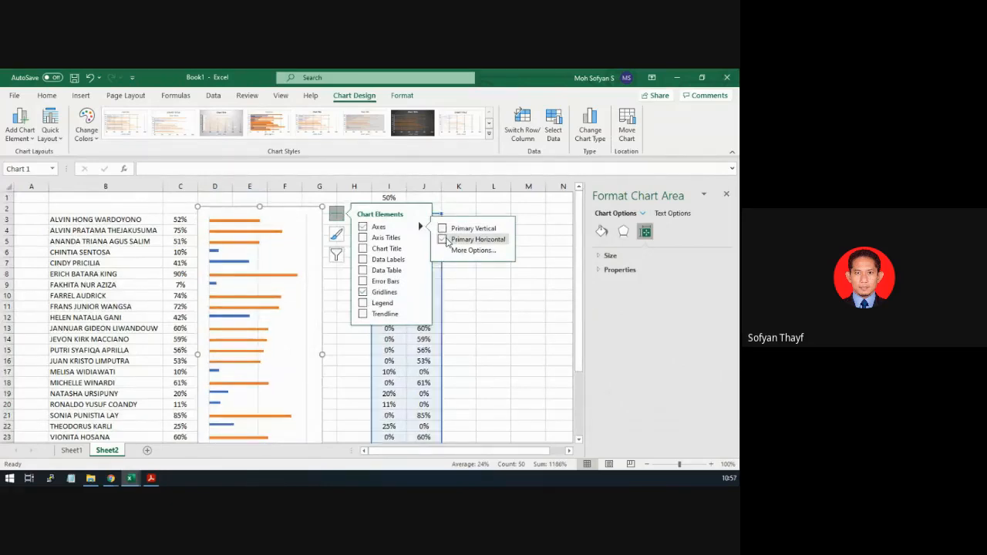
pyautogui.scroll(-4, 291, 304)
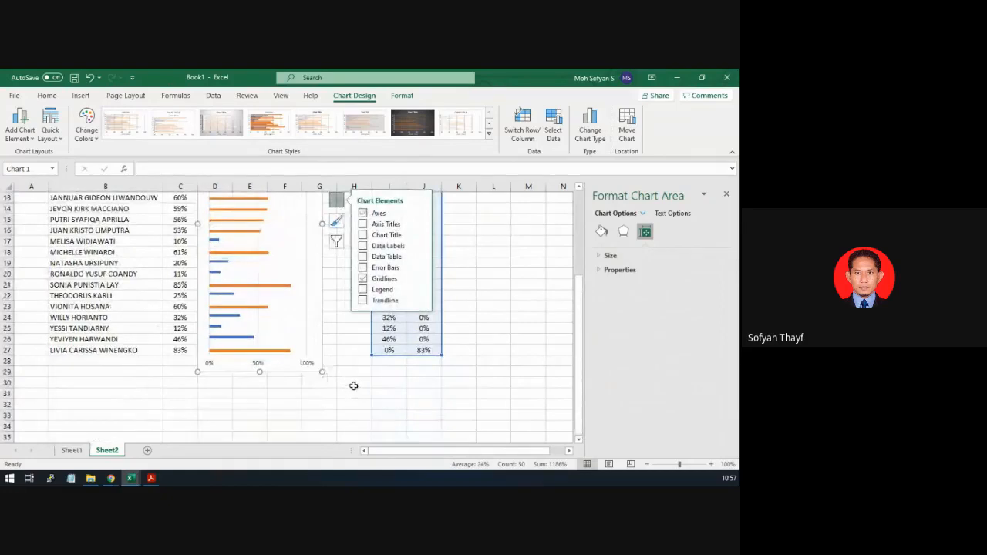
pyautogui.scroll(4, 321, 324)
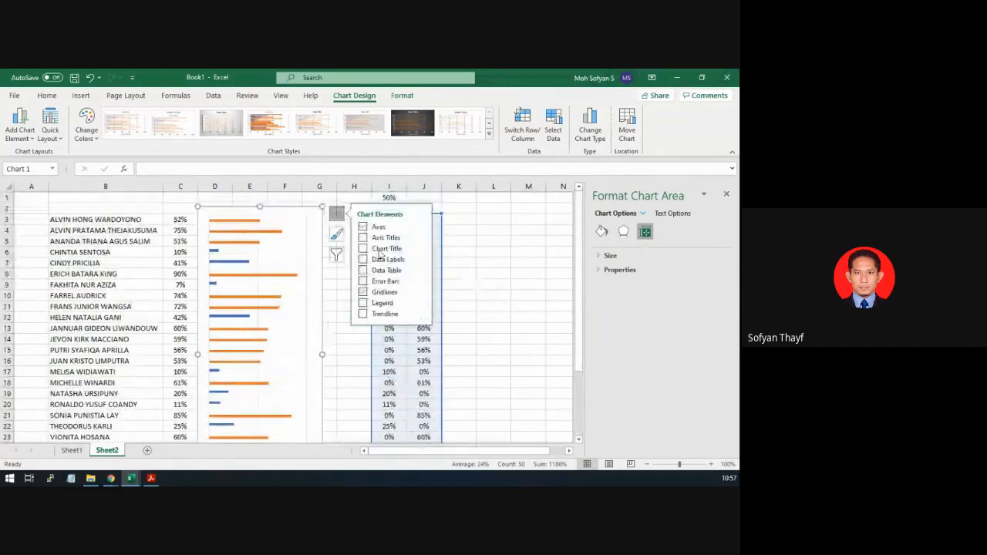
pyautogui.click(277, 214)
pyautogui.click(280, 212)
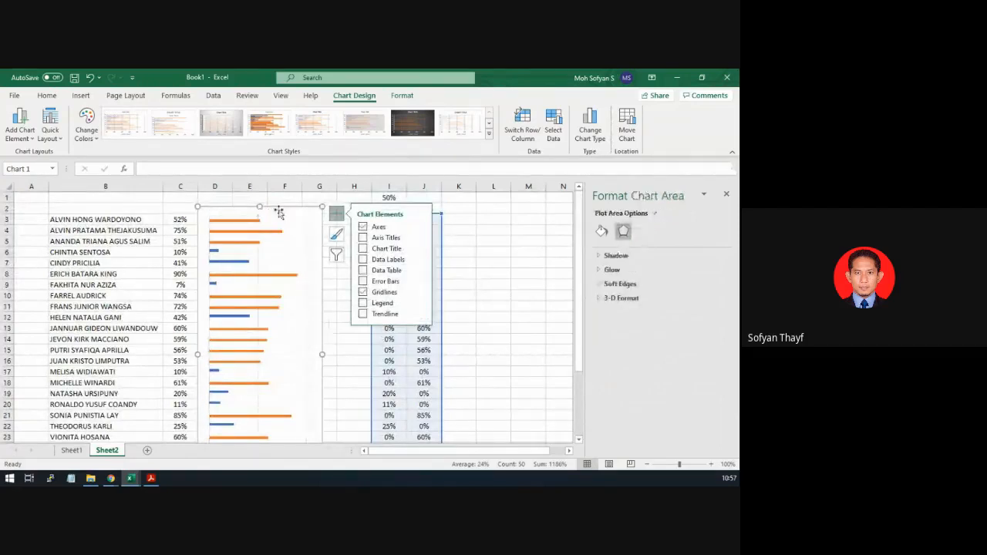
pyautogui.click(511, 224)
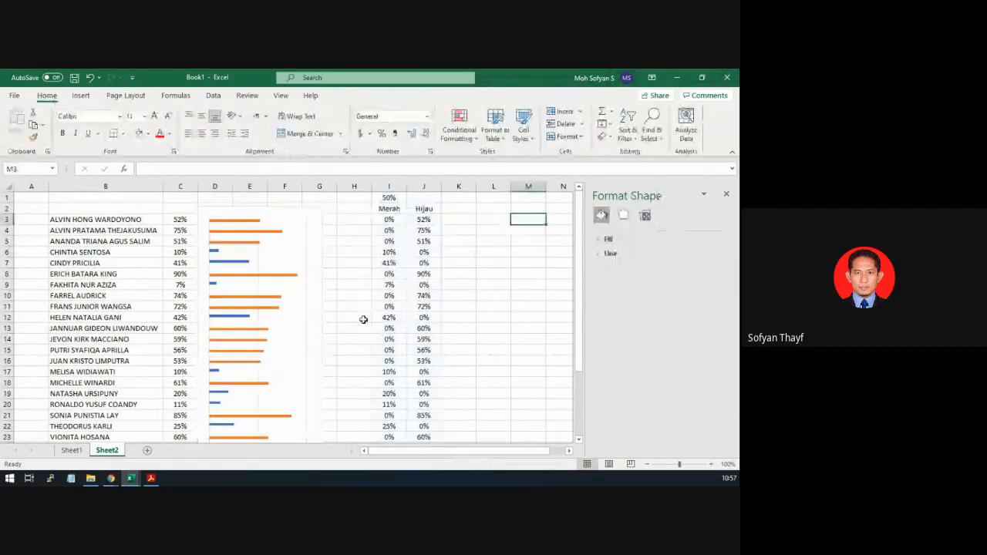
# Set the chart's series overlap to 100% and the gap width to 78% so the bars become thicker
pyautogui.click(217, 237)
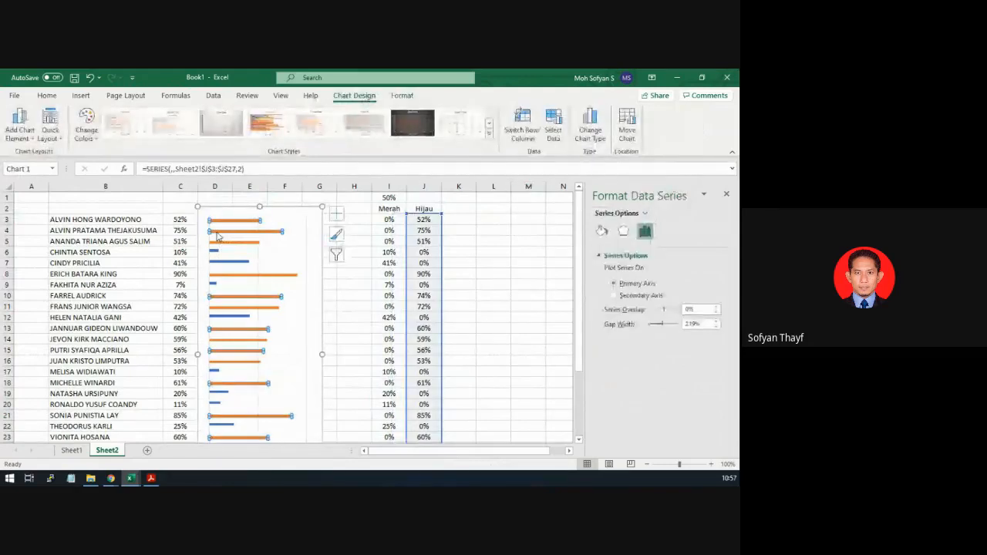
pyautogui.click(468, 273)
pyautogui.click(224, 235)
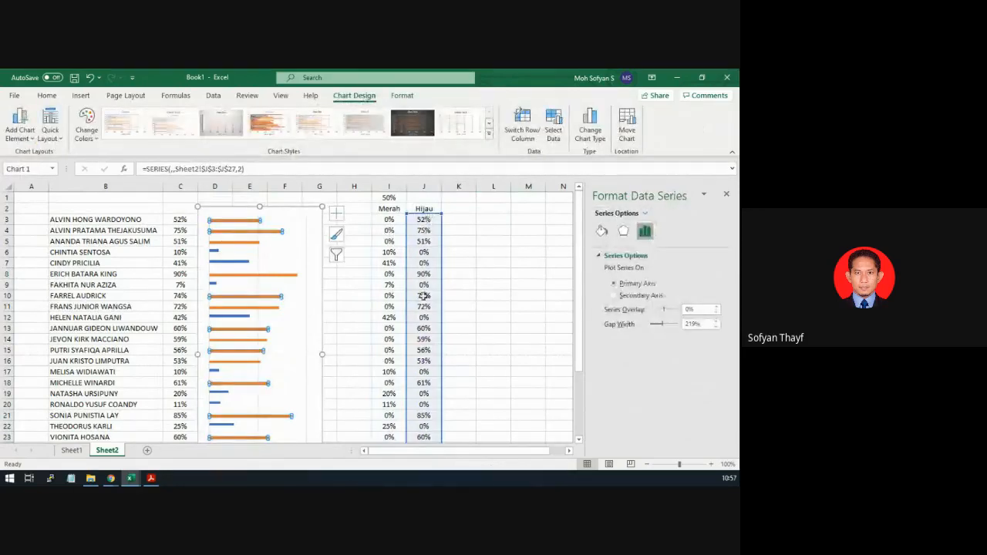
pyautogui.click(228, 263)
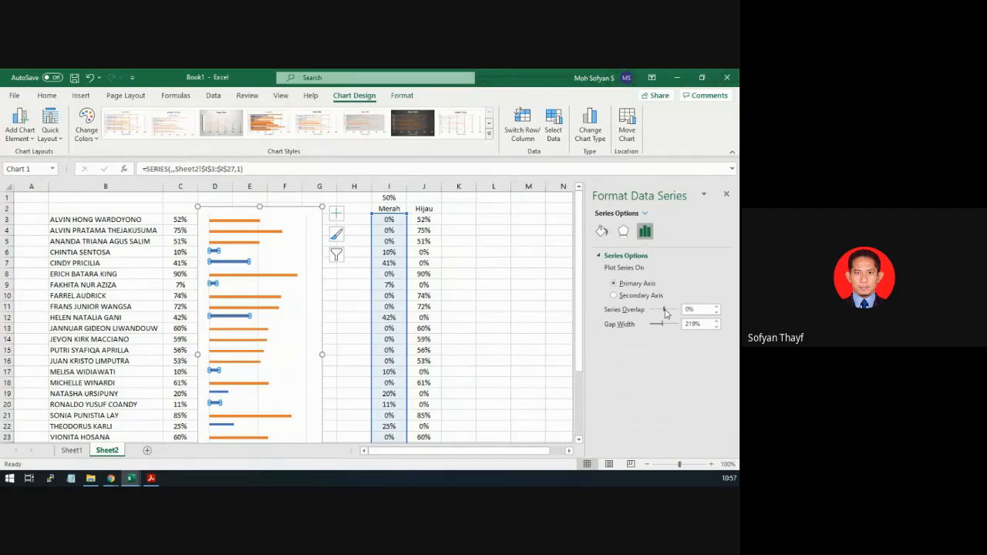
pyautogui.moveTo(664, 309); pyautogui.dragTo(671, 310)
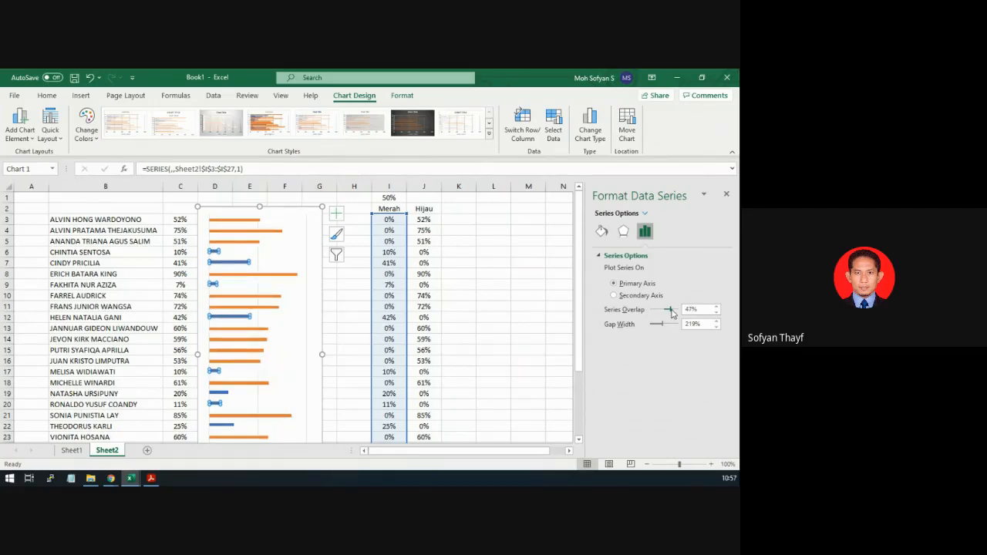
pyautogui.moveTo(672, 313); pyautogui.dragTo(681, 314)
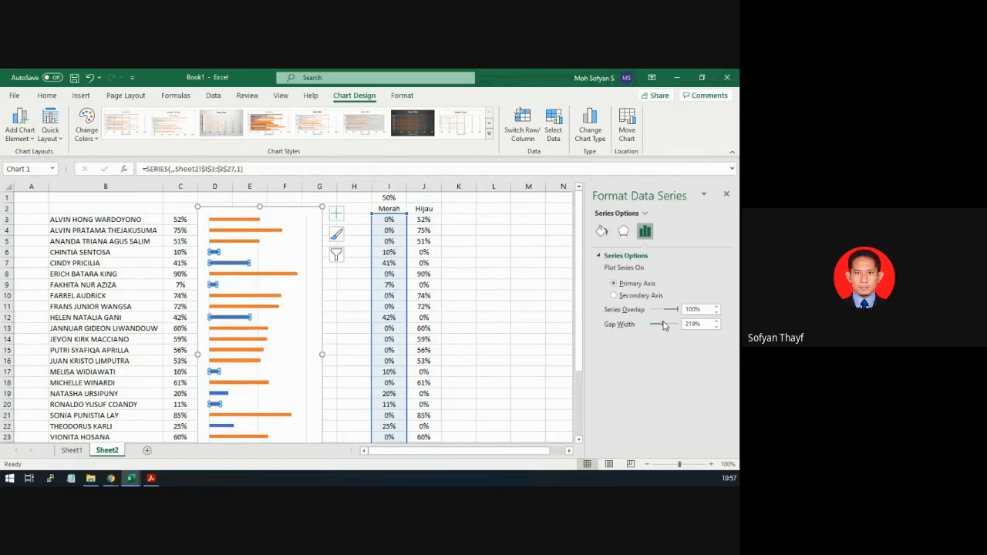
pyautogui.moveTo(663, 327); pyautogui.dragTo(654, 324)
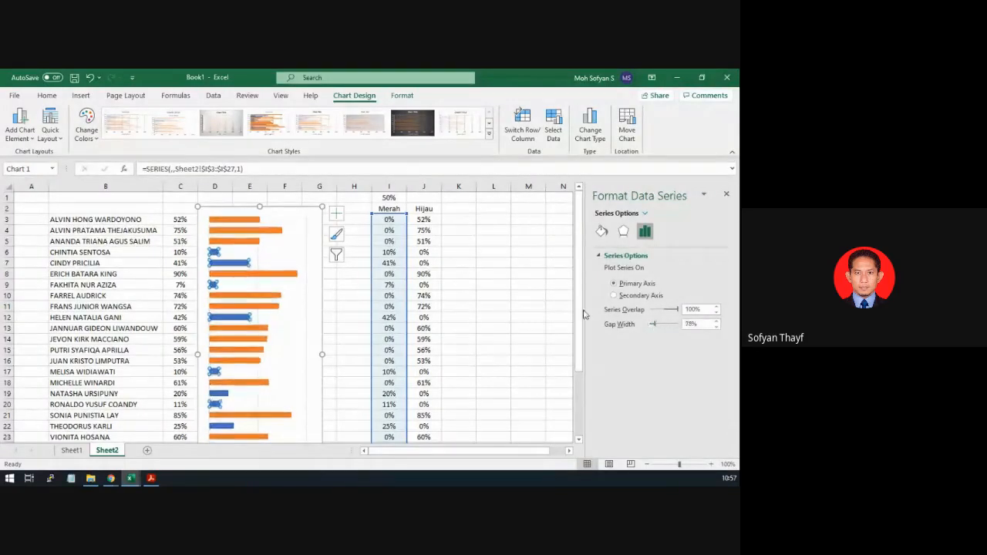
# Fill the bars of the Hijau series with a dark green theme colour
pyautogui.click(250, 222)
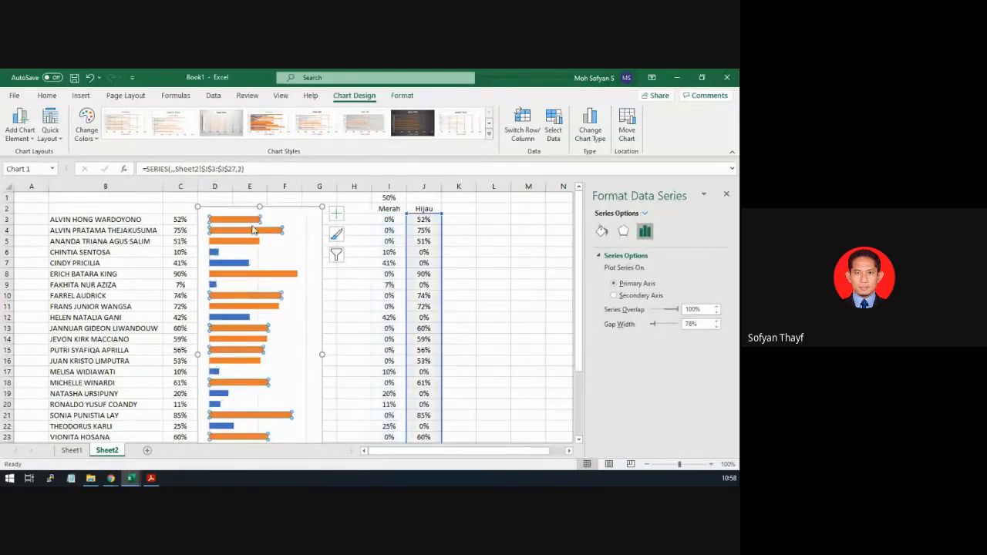
pyautogui.click(47, 94)
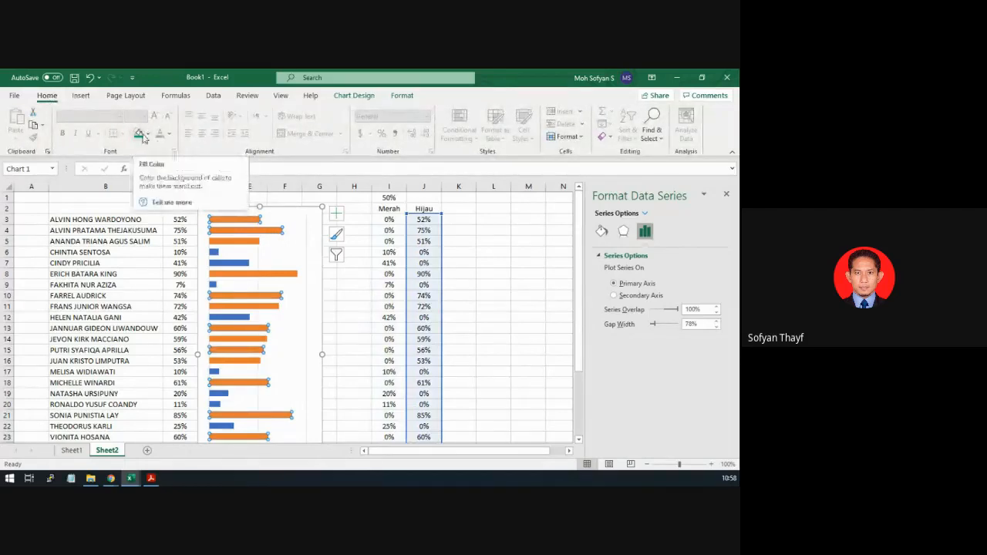
pyautogui.click(148, 134)
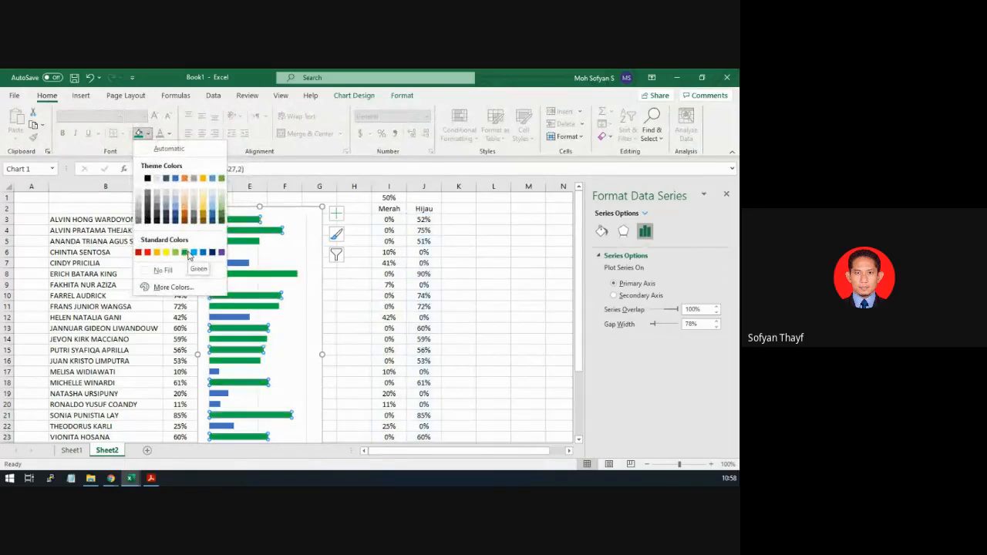
pyautogui.click(222, 219)
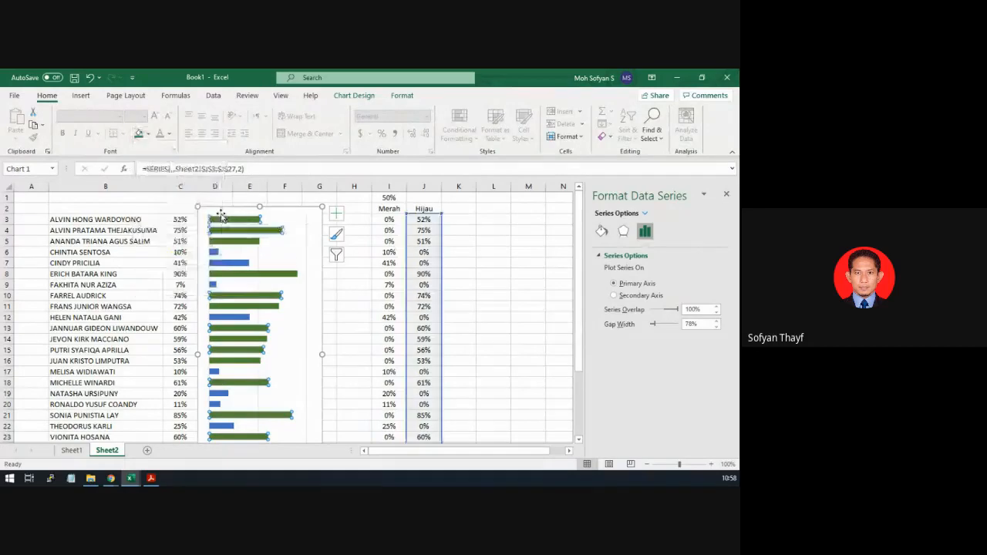
# Fill the bars of the Merah series with the standard red colour and deselect the chart
pyautogui.click(227, 264)
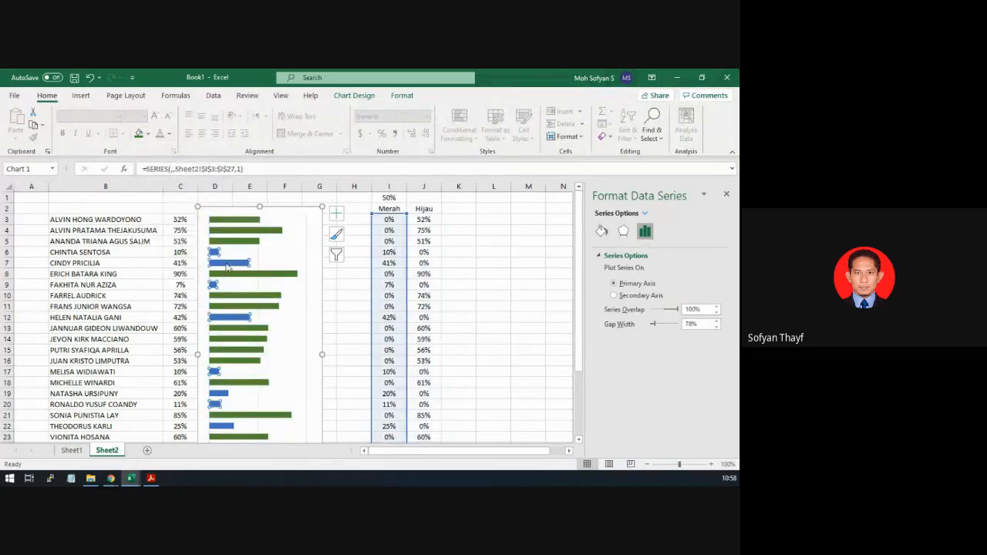
pyautogui.click(147, 133)
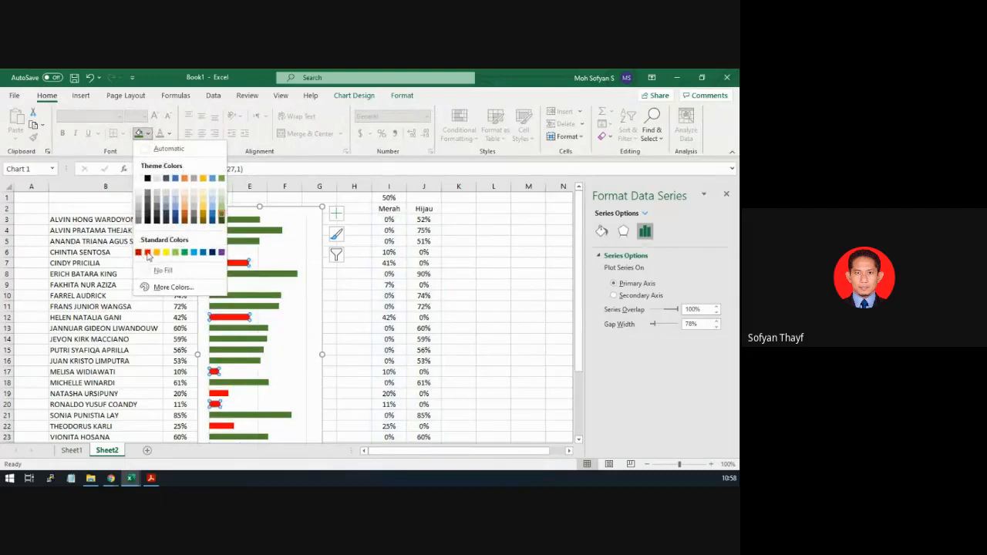
pyautogui.click(147, 253)
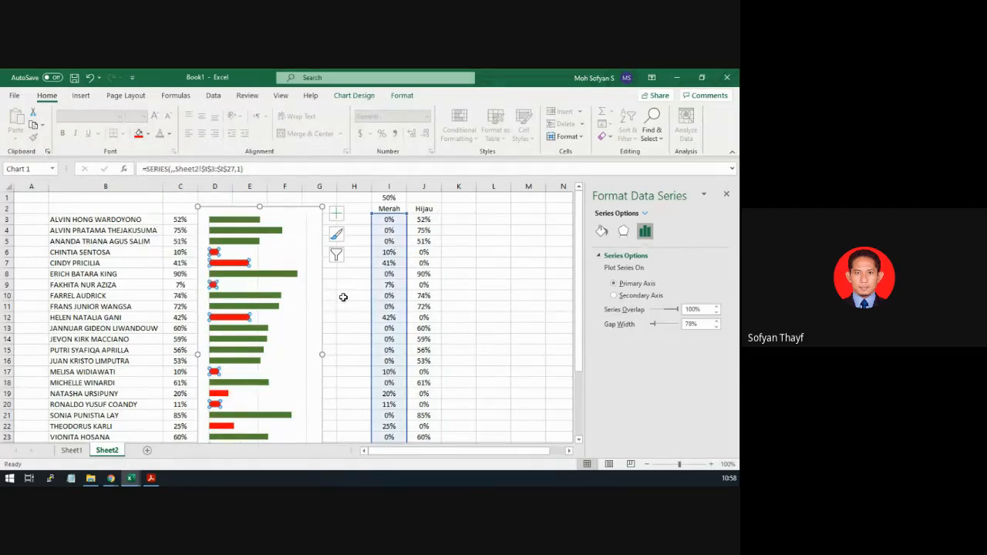
pyautogui.click(343, 297)
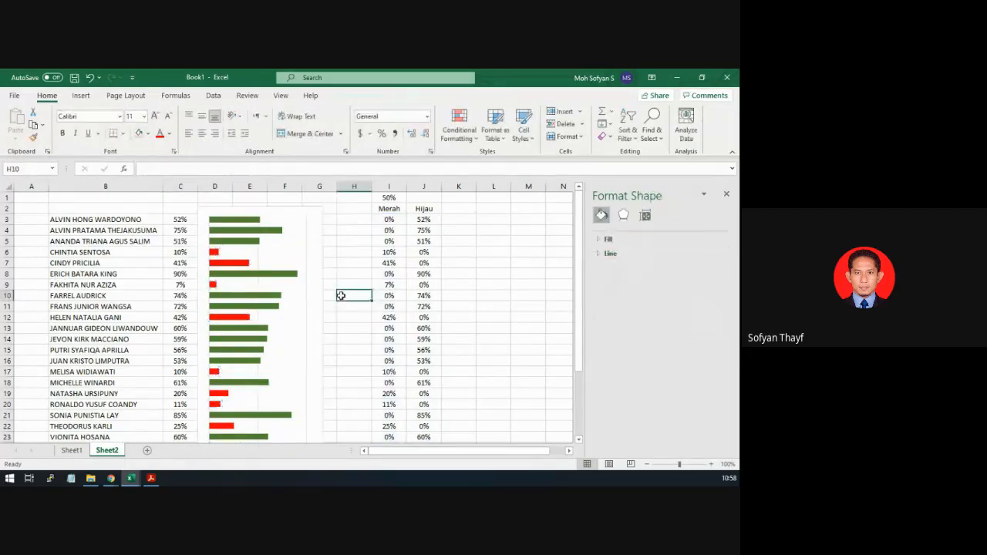
# Examine how the red and green bars line up with the names and percentages down the whole list
pyautogui.scroll(-2, 542, 256)
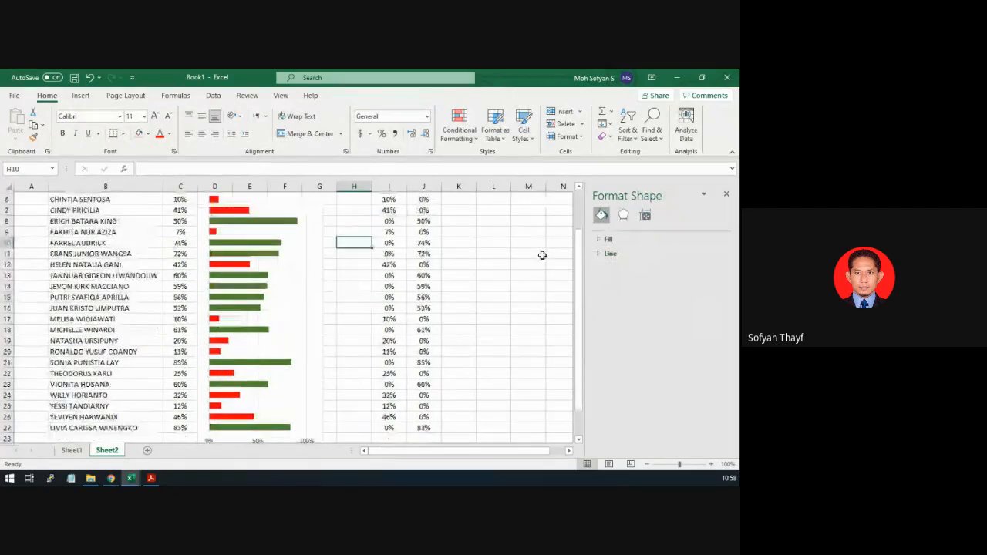
pyautogui.scroll(1, 542, 255)
pyautogui.scroll(2, 277, 185)
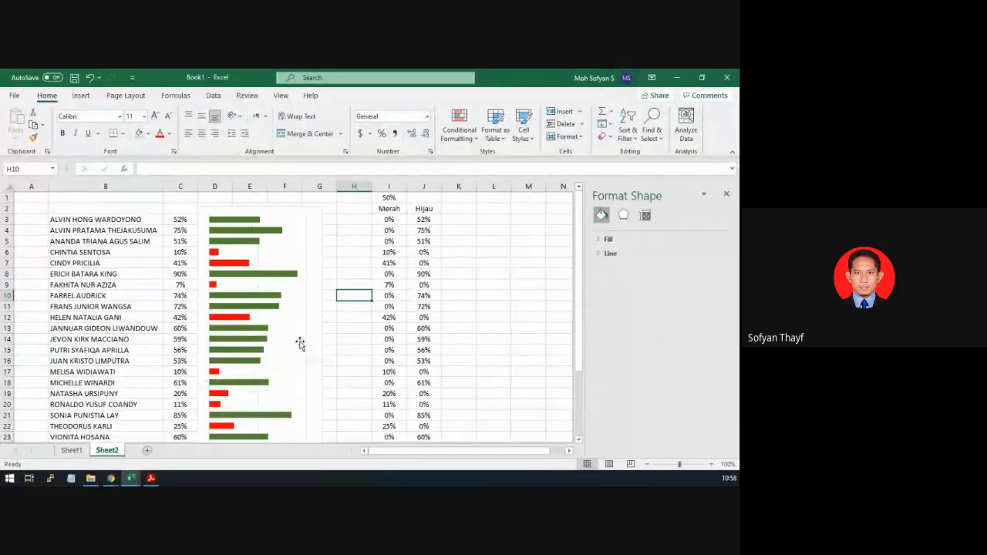
pyautogui.scroll(-1, 300, 343)
pyautogui.scroll(-1, 299, 342)
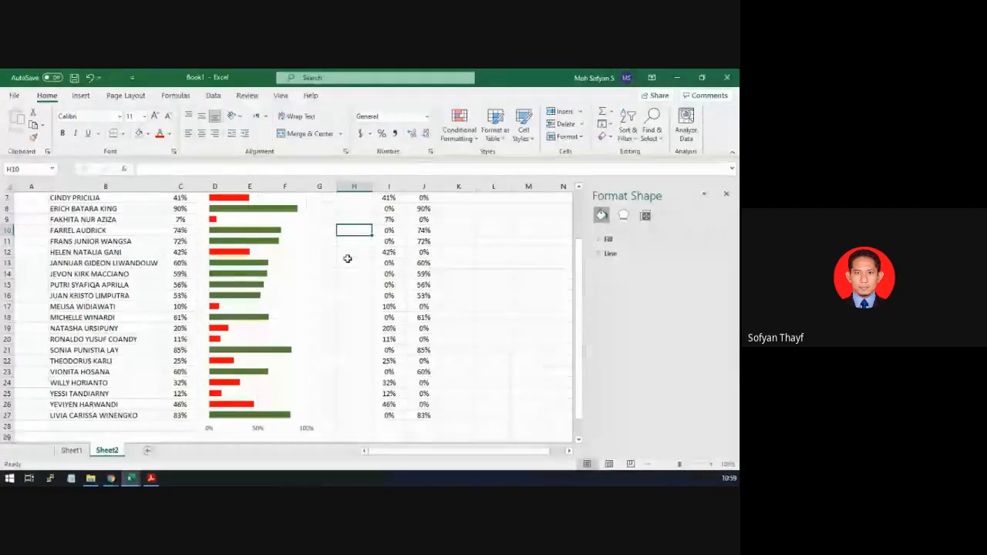
pyautogui.scroll(2, 347, 258)
pyautogui.scroll(-1, 346, 258)
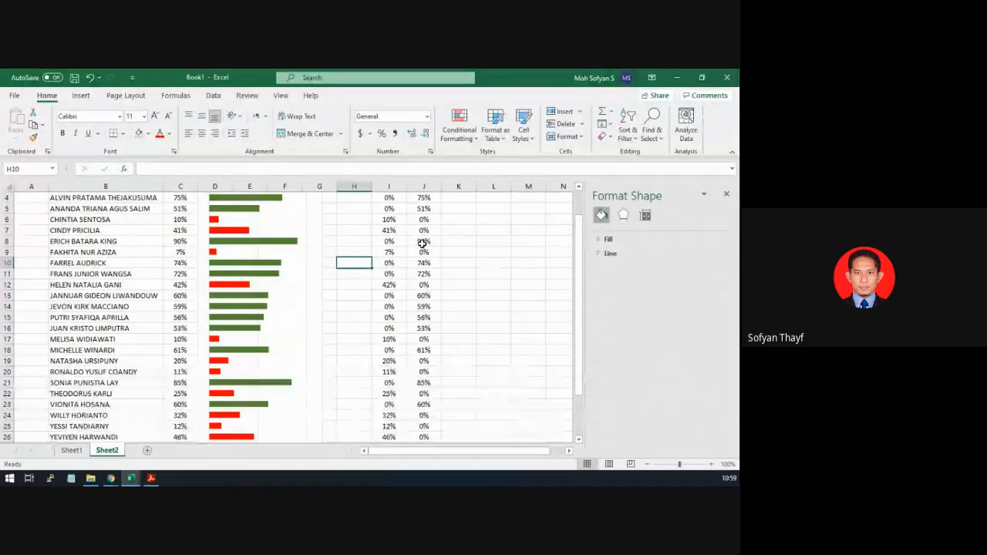
pyautogui.scroll(1, 375, 245)
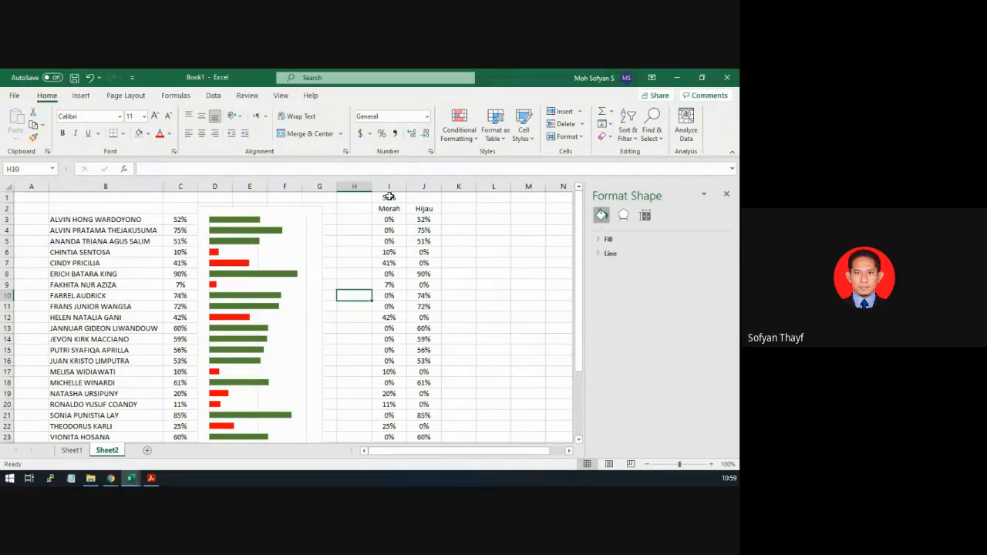
# Hide the gridlines and the axes of the bar chart beside the names
pyautogui.click(313, 238)
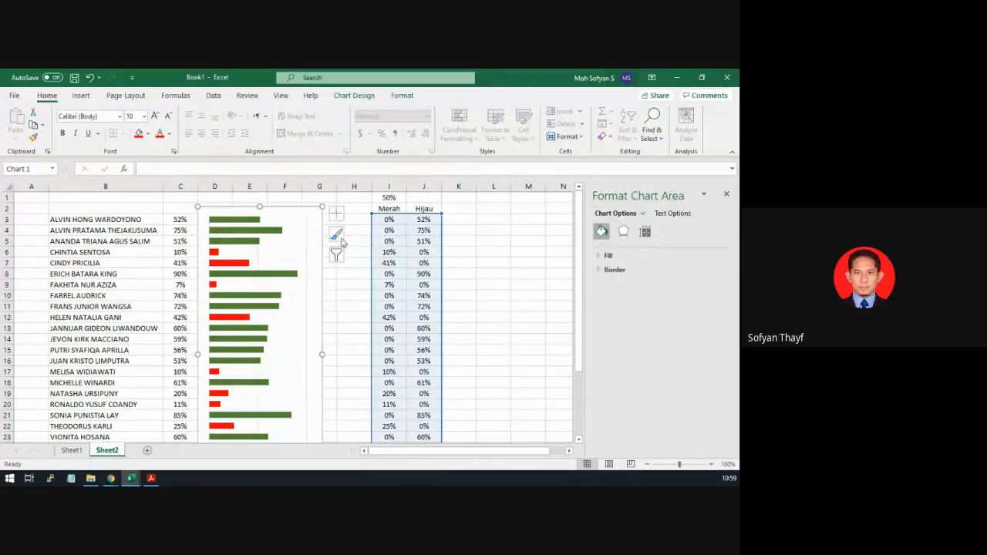
pyautogui.click(336, 212)
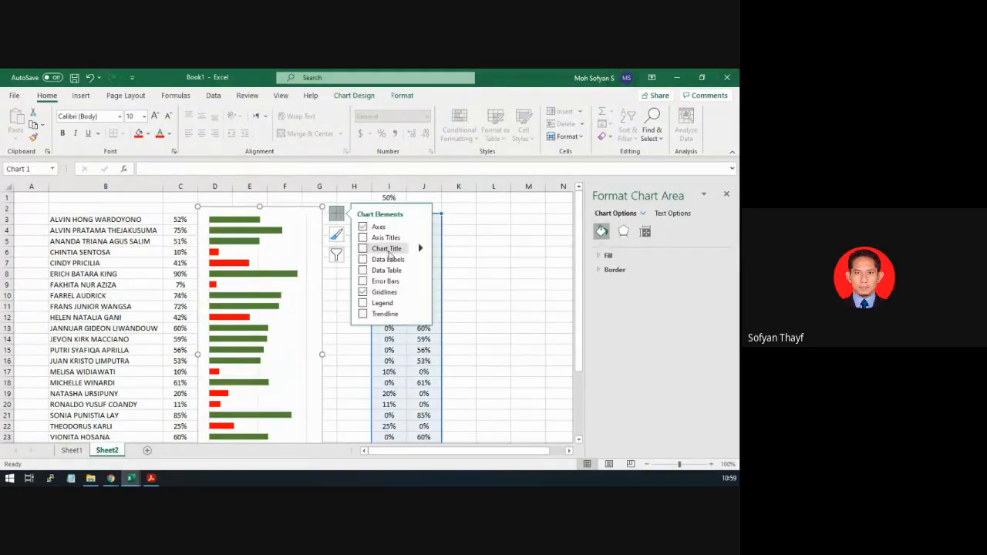
pyautogui.click(373, 295)
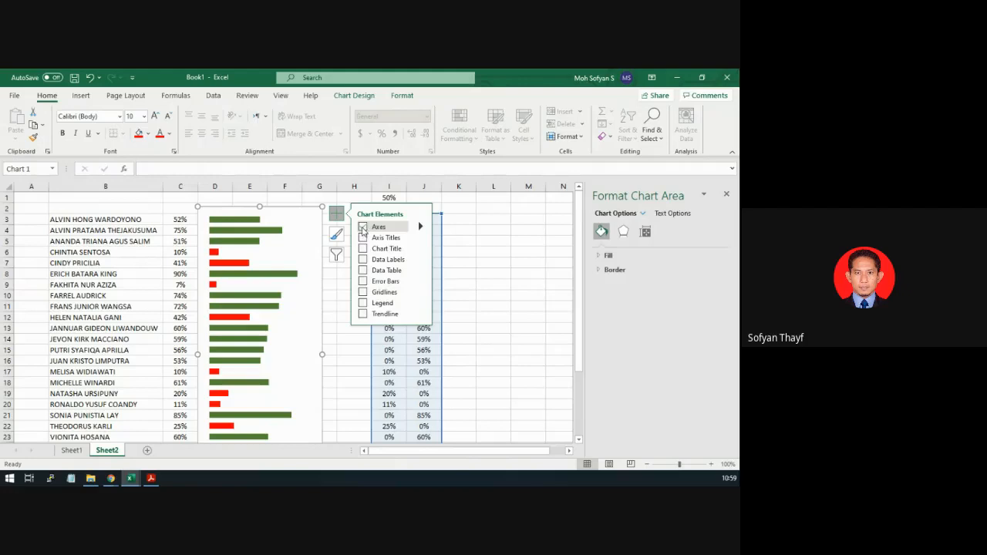
pyautogui.click(363, 228)
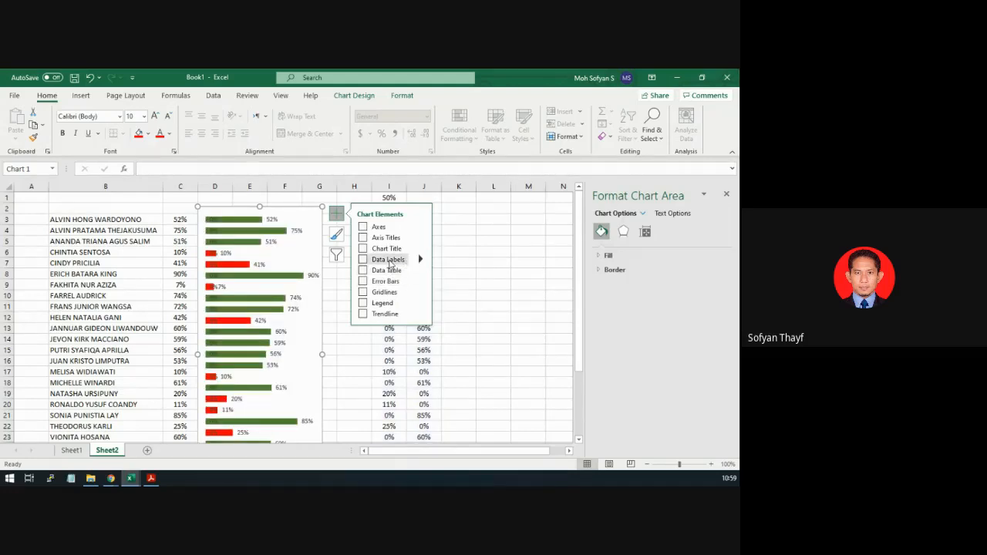
# Add data labels to the chart's bars and inspect the overlapping labels of the Hijau and Merah series
pyautogui.click(393, 261)
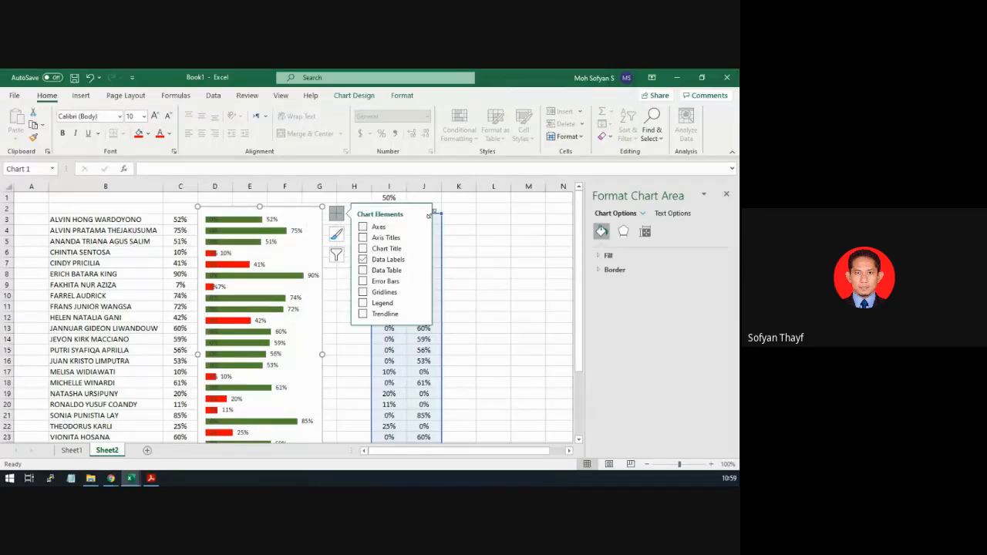
pyautogui.click(494, 230)
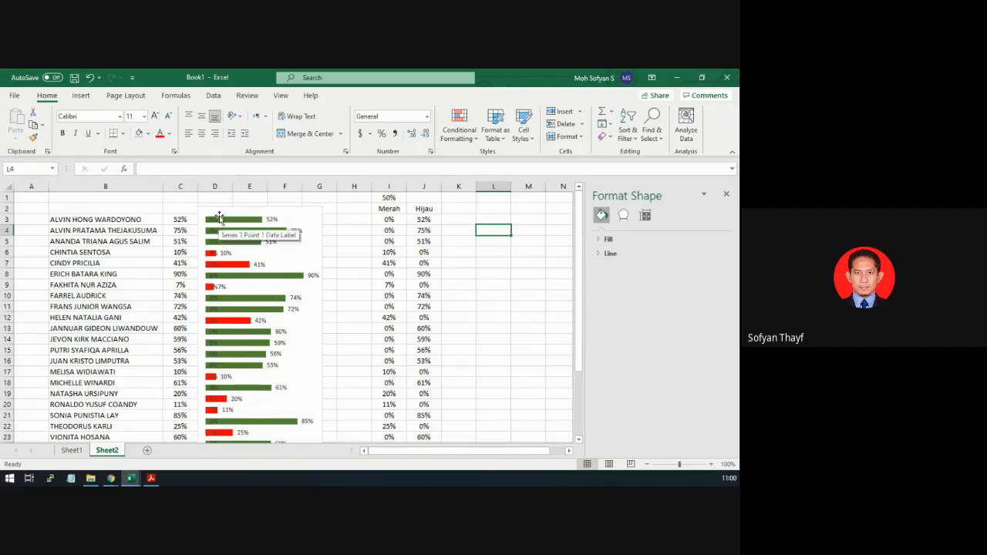
pyautogui.moveTo(230, 223)
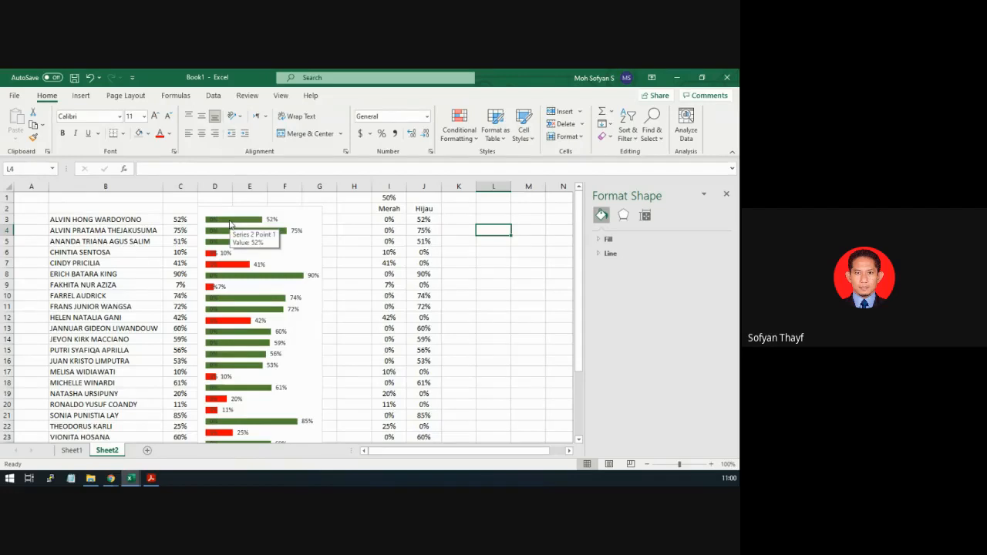
pyautogui.click(230, 223)
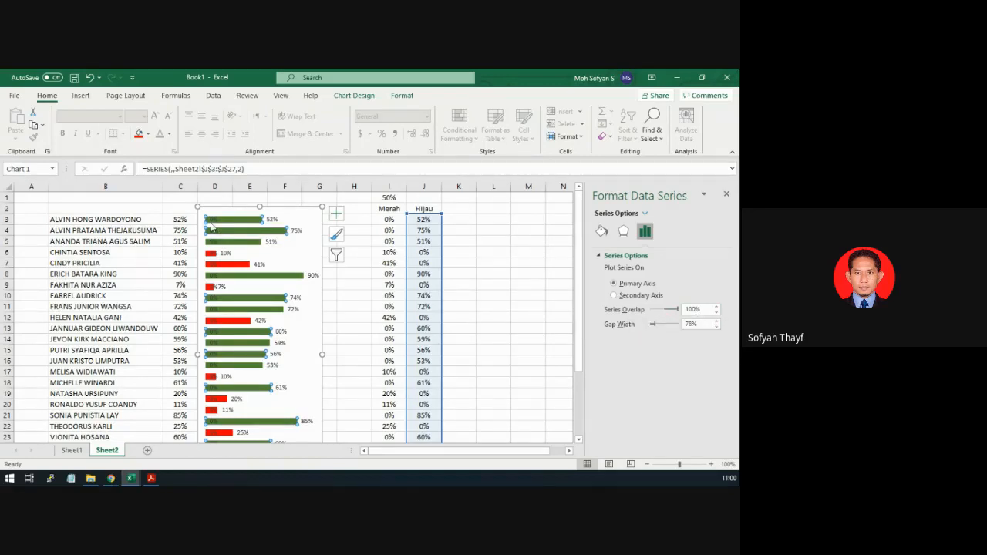
pyautogui.moveTo(205, 221)
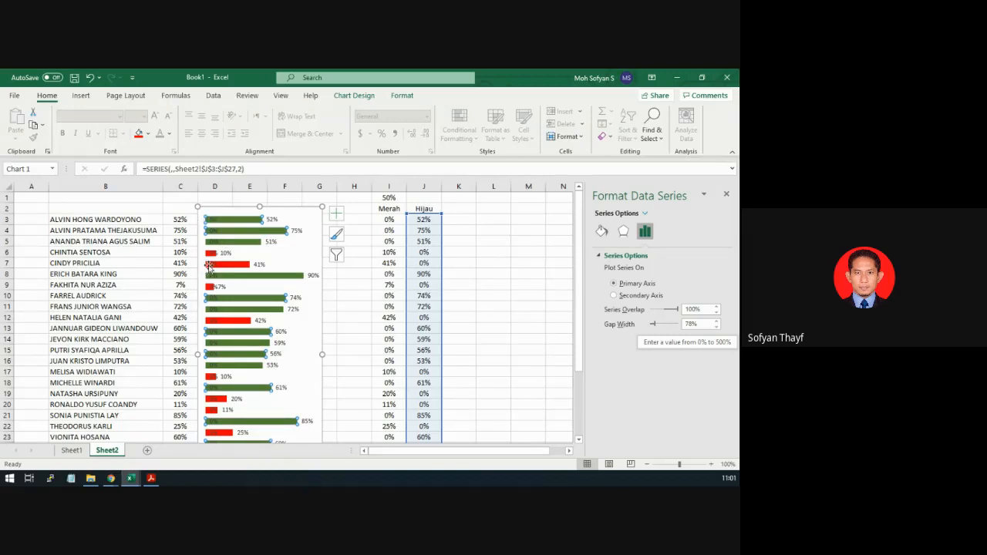
pyautogui.click(210, 265)
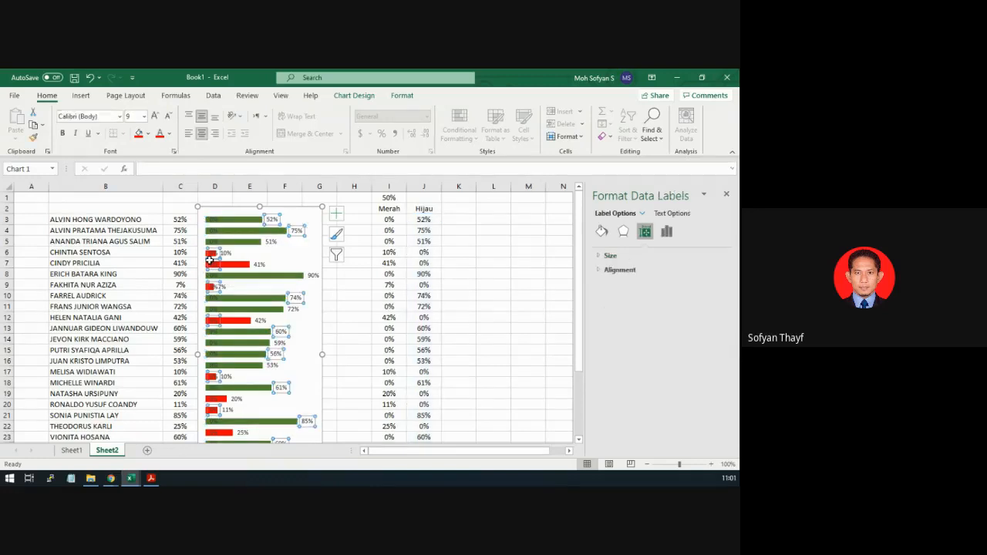
pyautogui.click(225, 265)
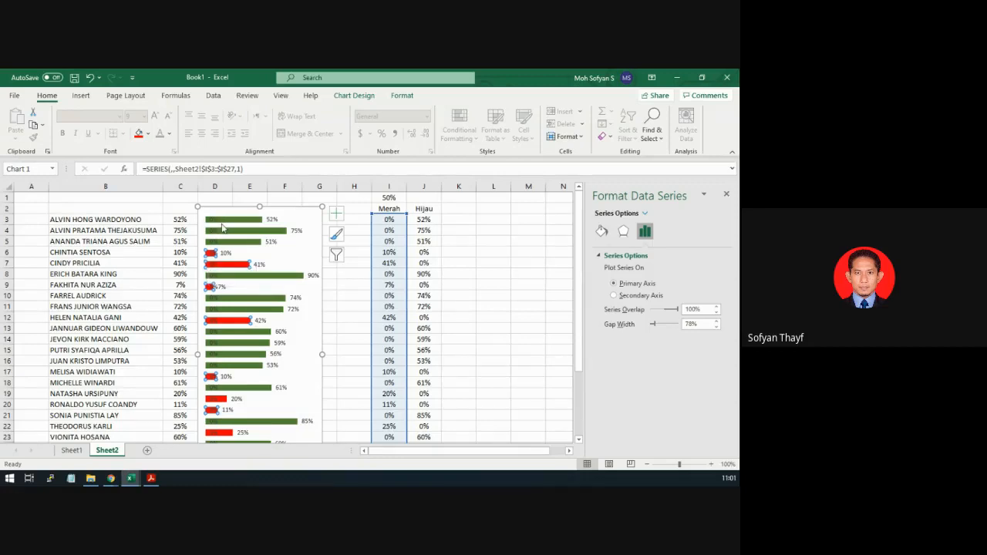
# Choose the Custom number category in the cell format settings for the Merah and Hijau values in I3:J27
pyautogui.click(395, 222)
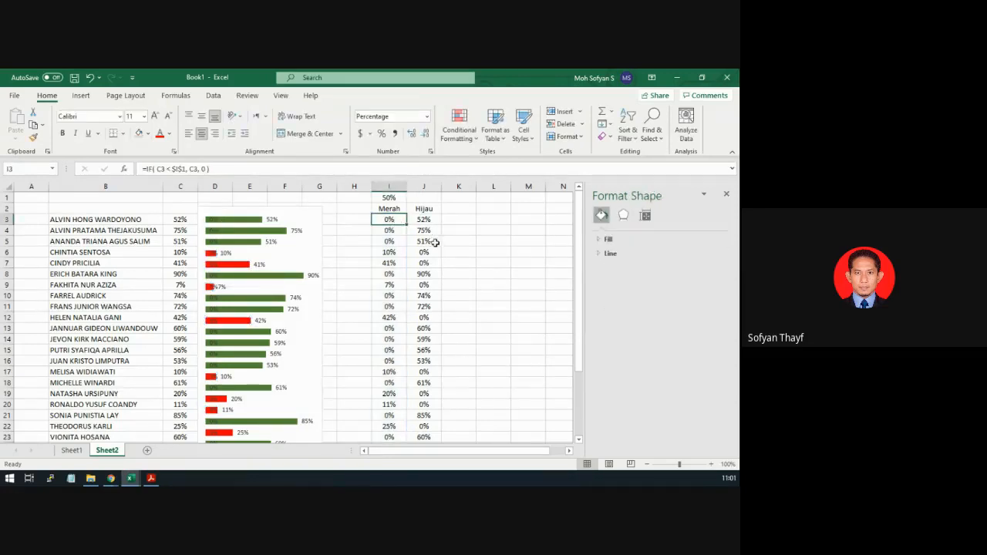
pyautogui.scroll(-5, 428, 278)
pyautogui.keyDown('shift'); pyautogui.click(423, 317); pyautogui.keyUp('shift')
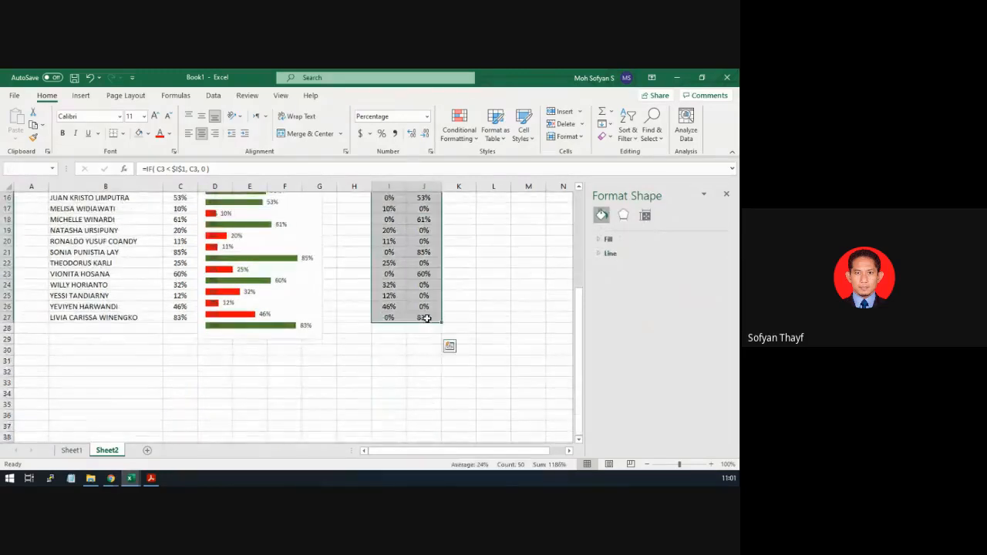
pyautogui.scroll(5, 488, 299)
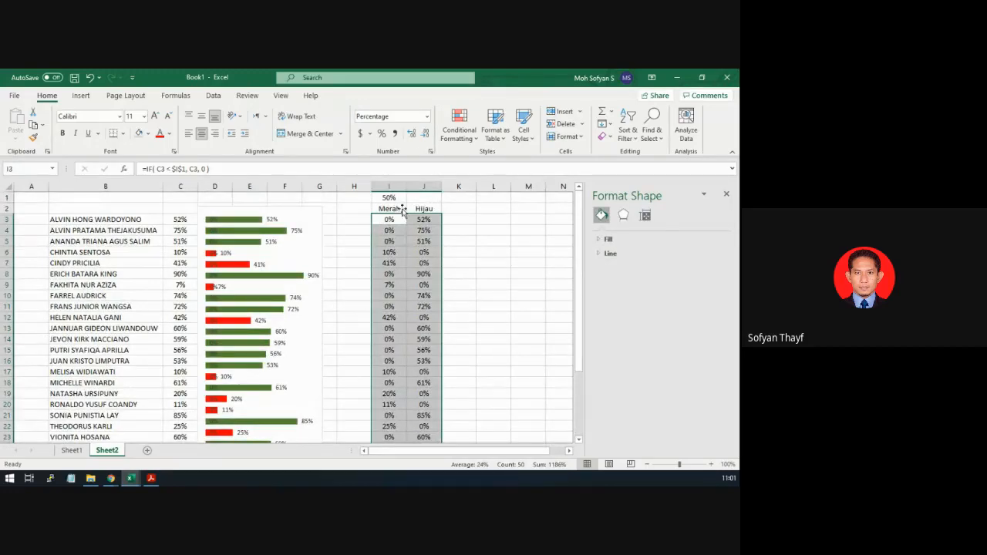
pyautogui.click(427, 117)
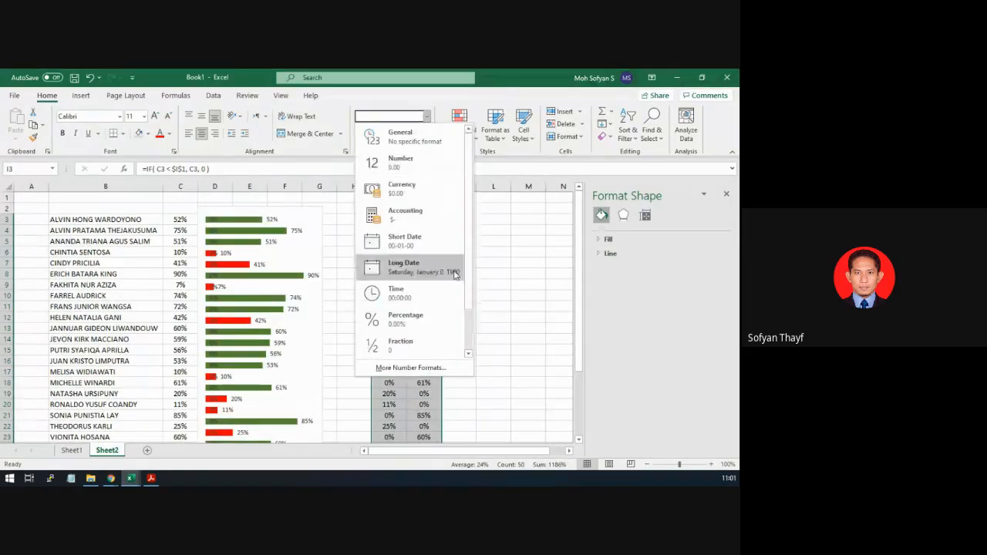
pyautogui.scroll(-1, 474, 333)
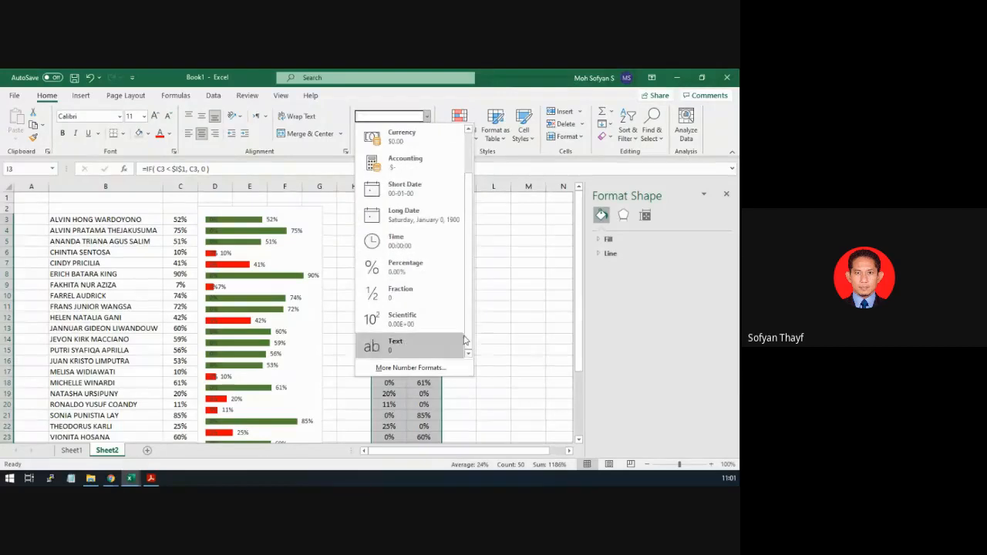
pyautogui.scroll(1, 449, 306)
pyautogui.scroll(-1, 436, 266)
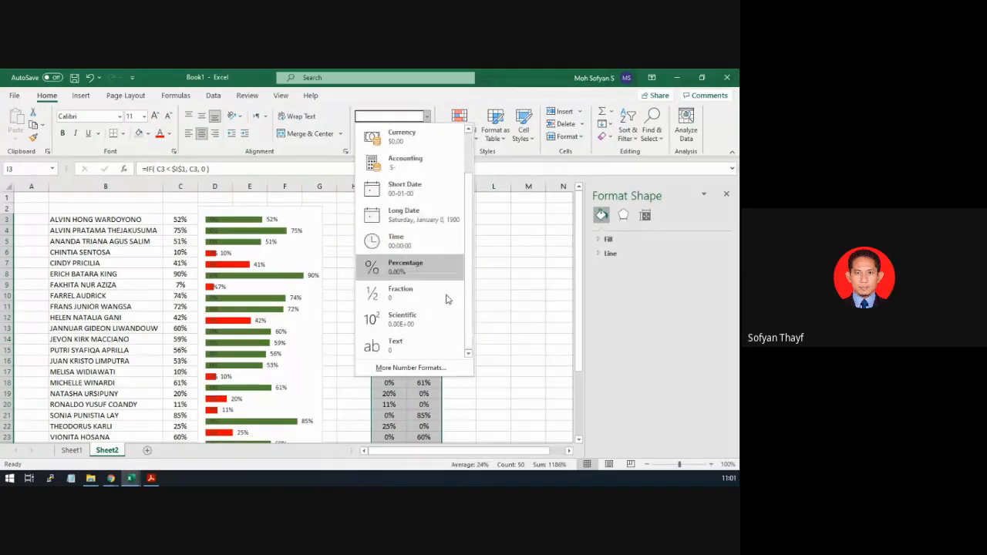
pyautogui.click(416, 367)
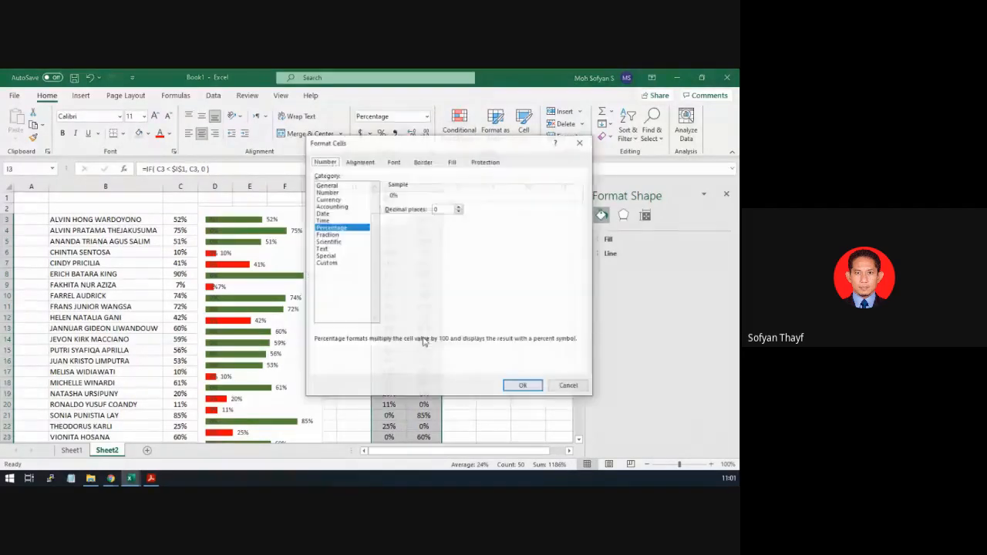
pyautogui.click(333, 264)
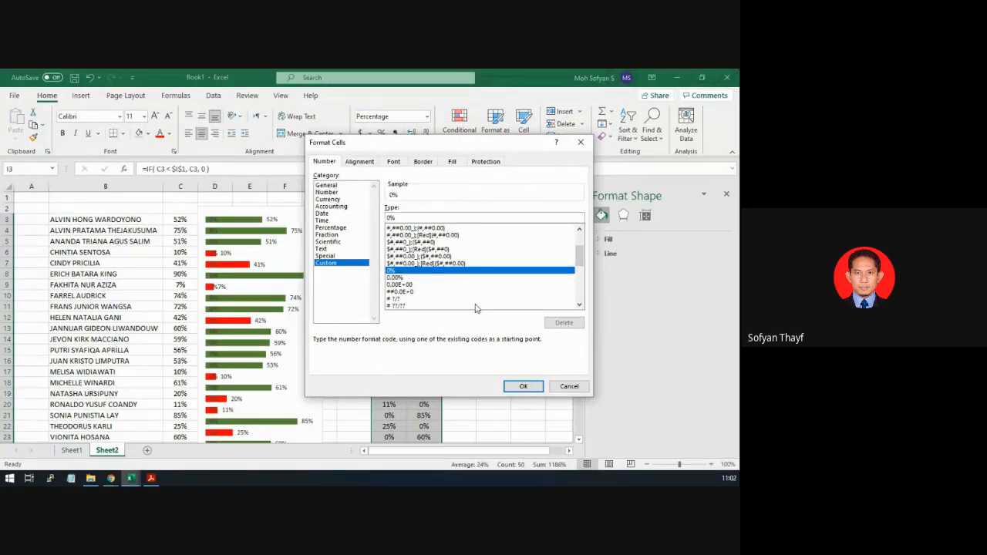
# Apply the format code 0%;0%; so zeros are hidden, and check the first Merah cells
pyautogui.click(410, 218)
pyautogui.click(415, 217)
pyautogui.write(';0')
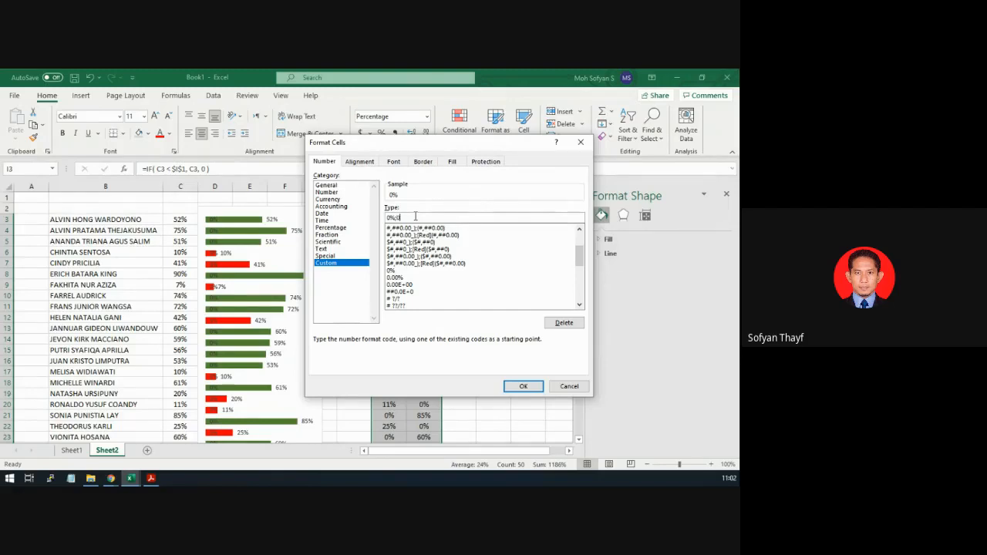
pyautogui.write('%;')
pyautogui.write('0%')
pyautogui.moveTo(385, 217); pyautogui.dragTo(404, 219)
pyautogui.press('BackSpace')
pyautogui.click(523, 387)
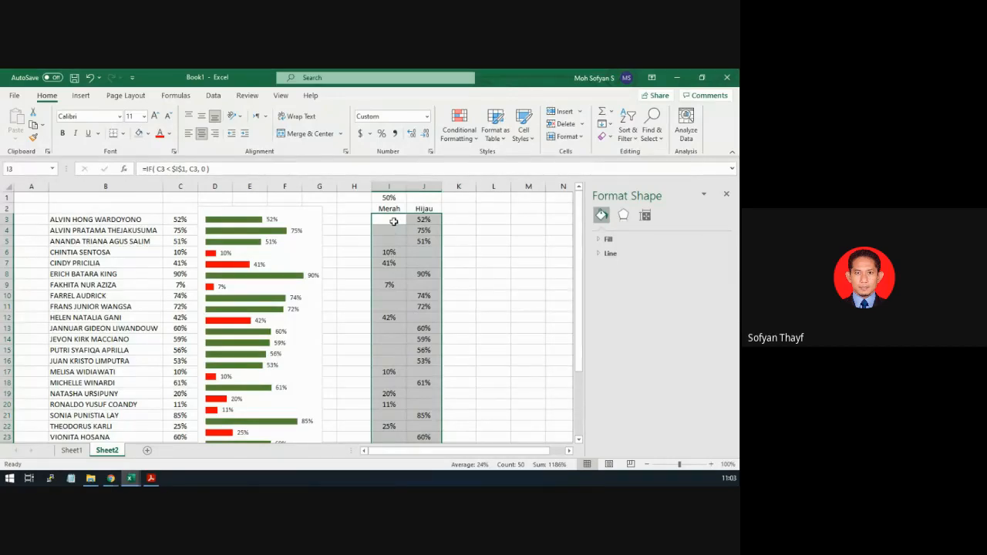
pyautogui.click(394, 221)
pyautogui.press('Down')
pyautogui.press('Down')
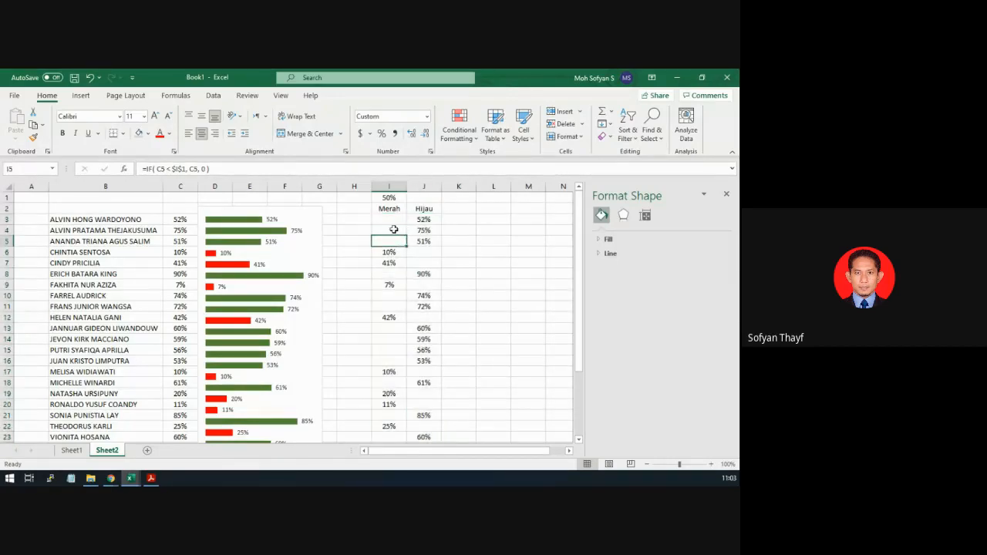
# Increase the Merah and Hijau percentages in I3:J27 to one decimal place
pyautogui.click(392, 220)
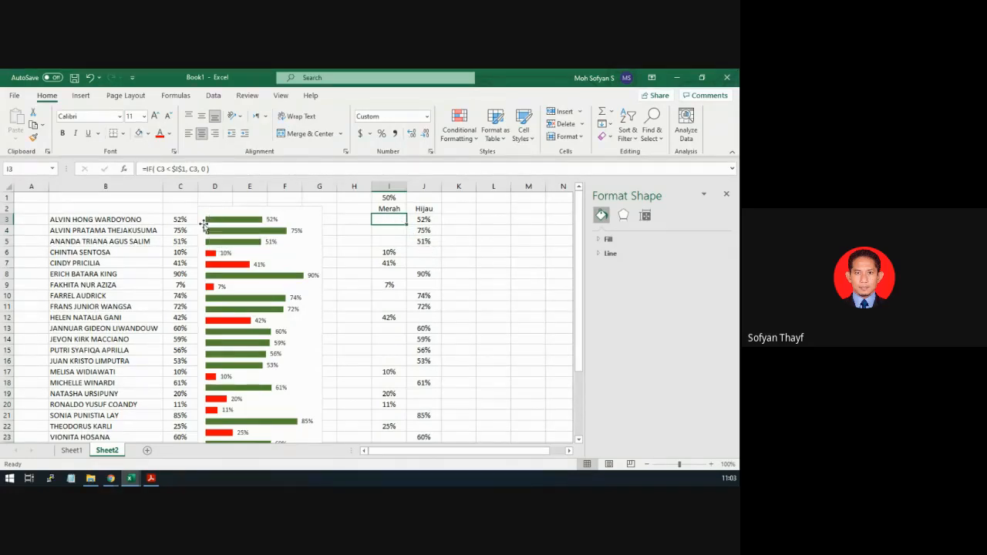
pyautogui.moveTo(214, 257)
pyautogui.scroll(-3, 456, 291)
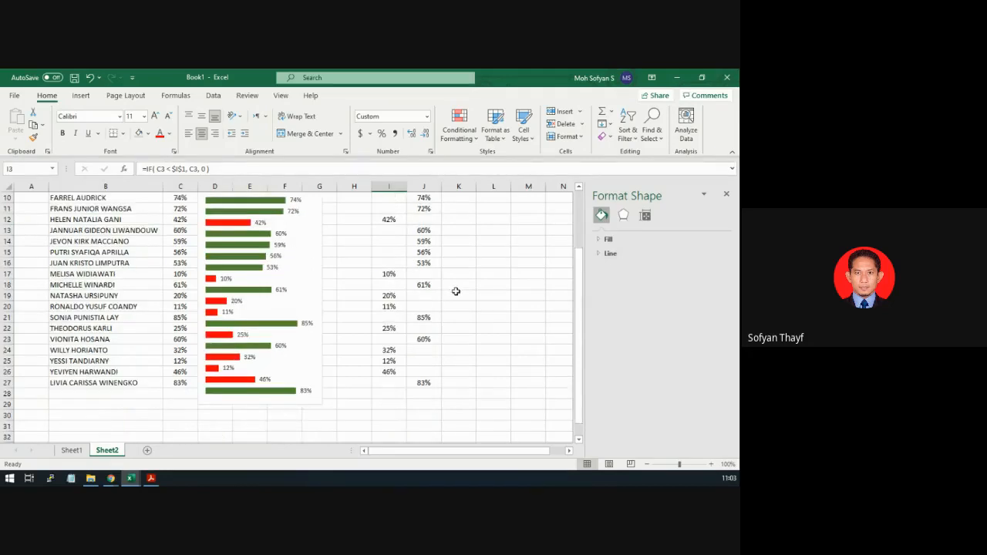
pyautogui.keyDown('shift'); pyautogui.click(430, 383); pyautogui.keyUp('shift')
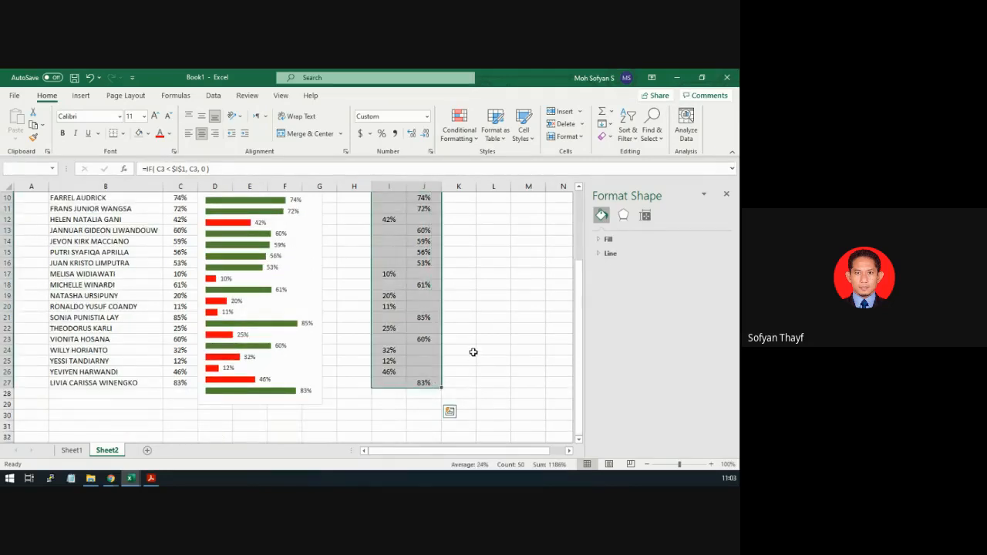
pyautogui.scroll(3, 502, 315)
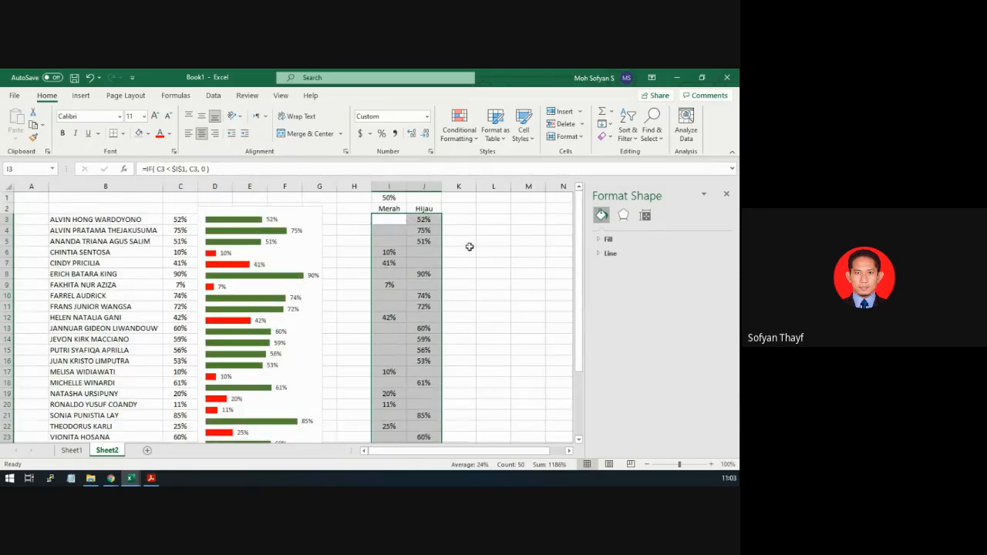
pyautogui.click(412, 136)
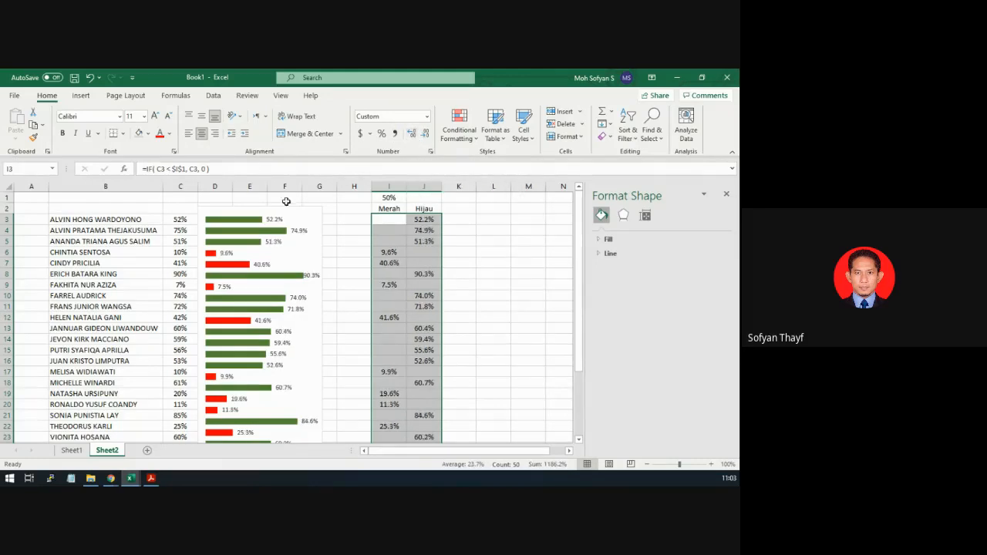
pyautogui.click(389, 220)
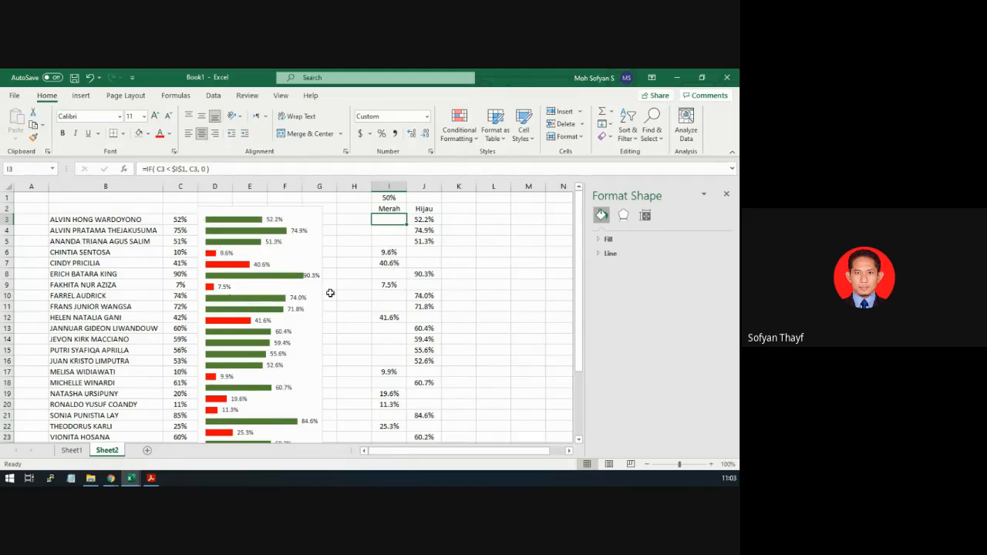
# Shorten the chart slightly at its lower edge so each bar lines up with its name down to row 27
pyautogui.scroll(-5, 353, 288)
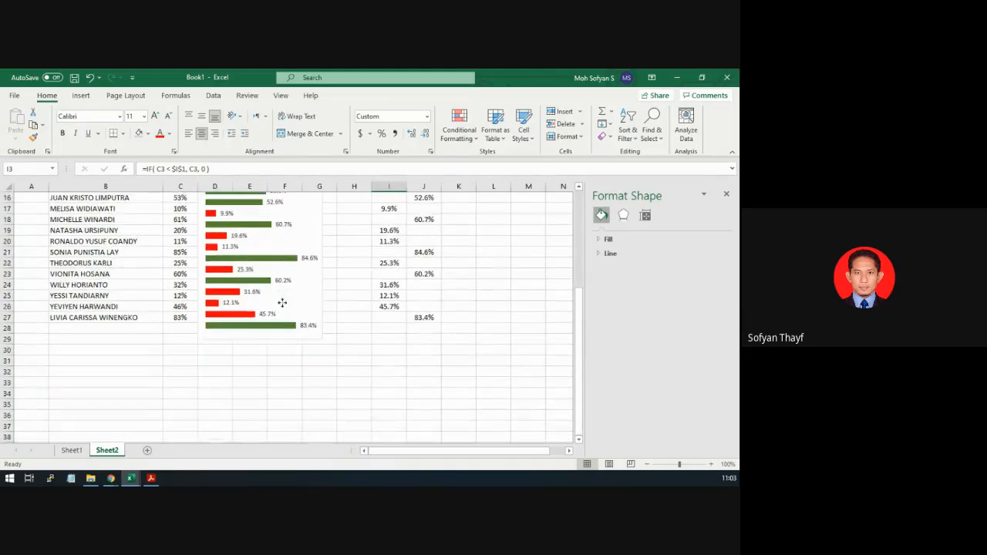
pyautogui.click(254, 338)
pyautogui.moveTo(259, 340); pyautogui.dragTo(258, 330)
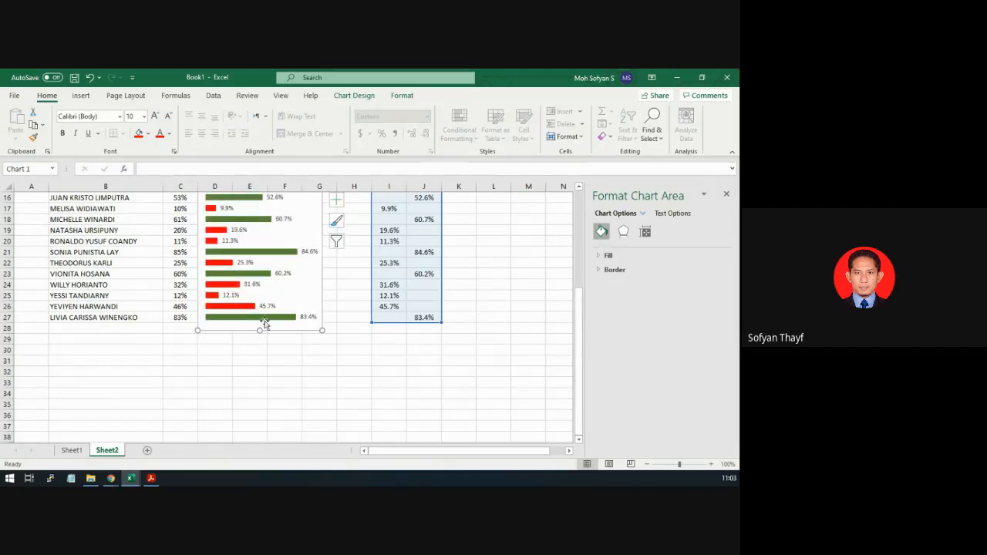
pyautogui.scroll(5, 357, 274)
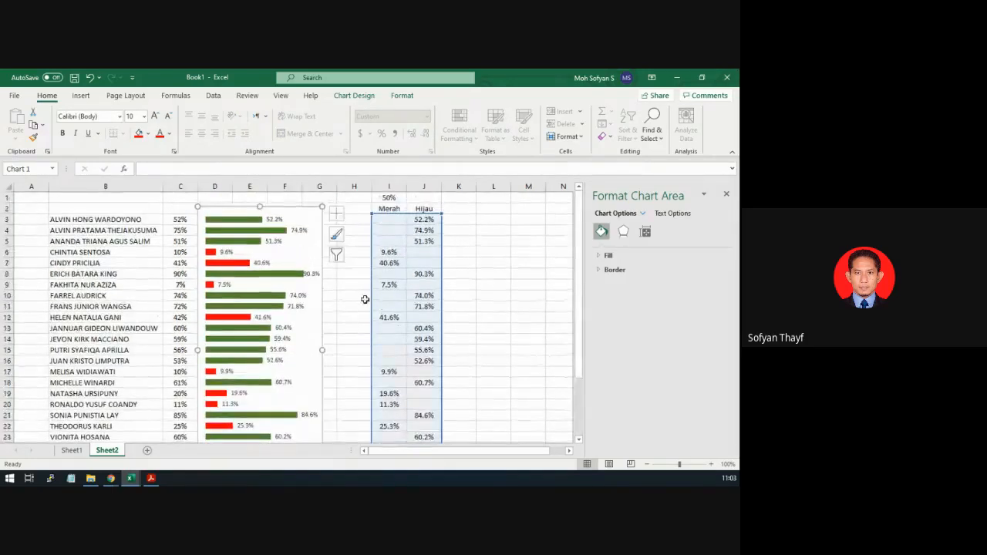
pyautogui.click(350, 306)
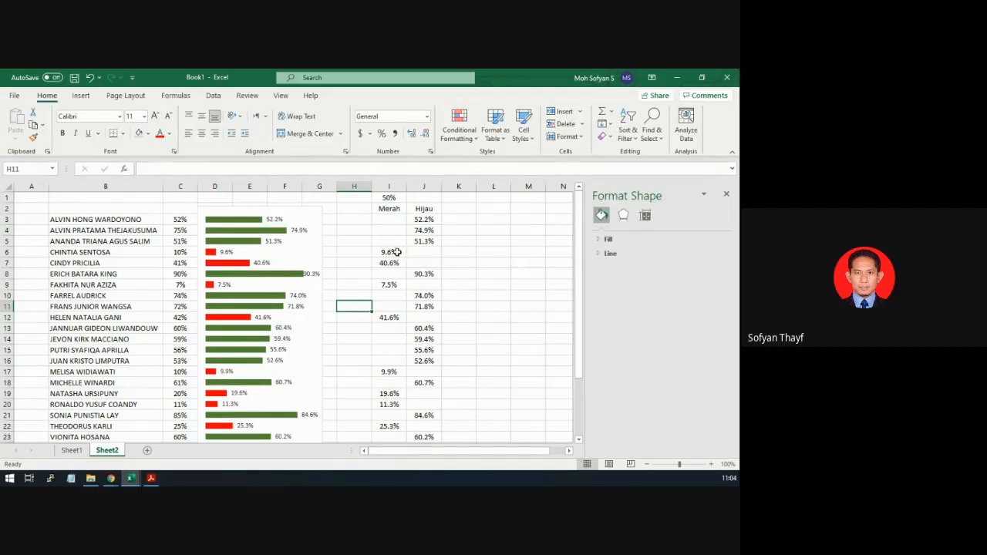
pyautogui.click(319, 213)
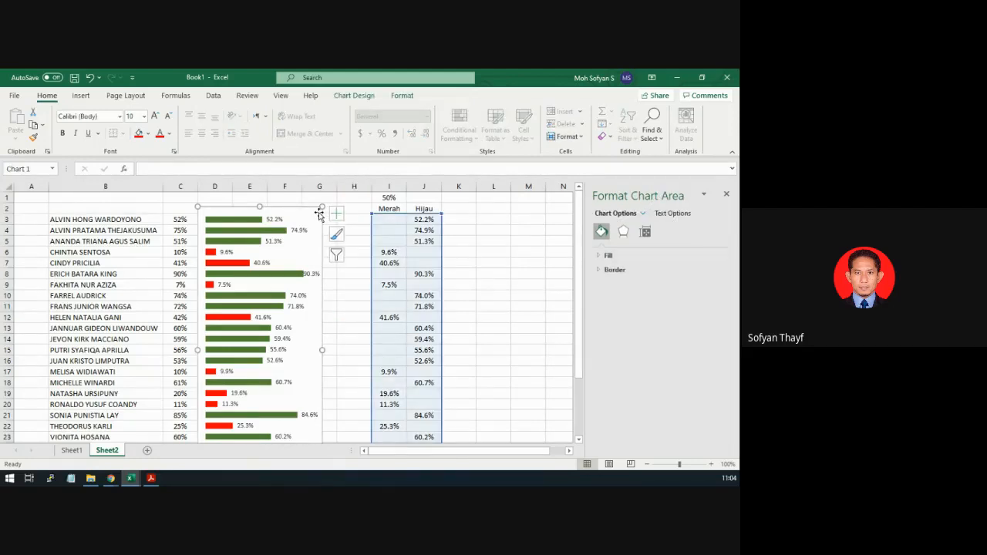
pyautogui.click(354, 230)
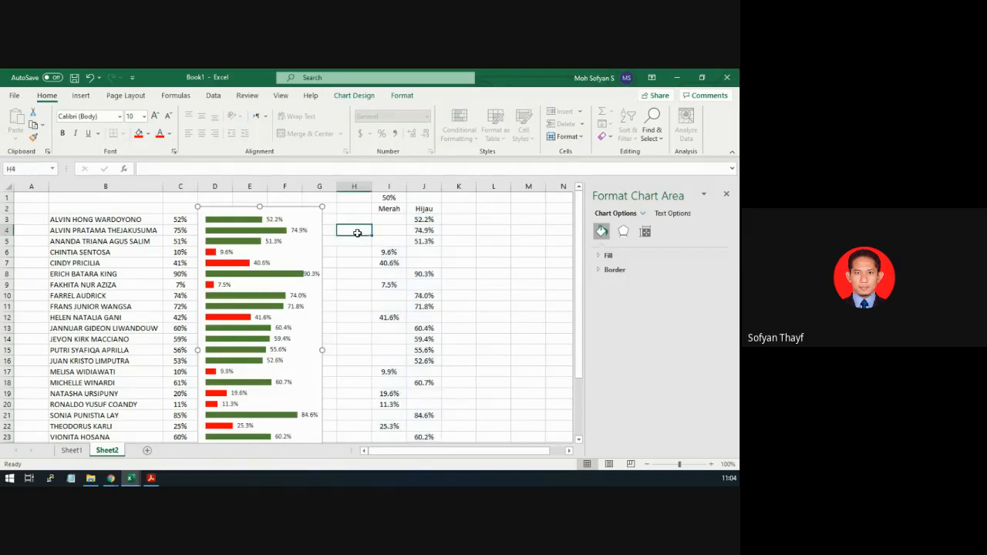
pyautogui.click(244, 226)
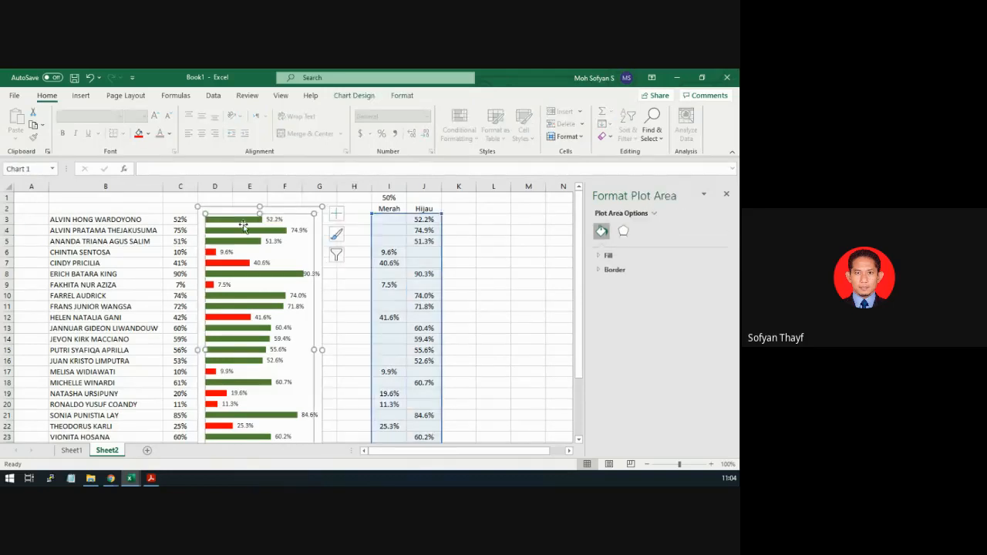
# Compare the first Merah and Hijau formulas in columns I and J with their source percentages in column C
pyautogui.click(375, 221)
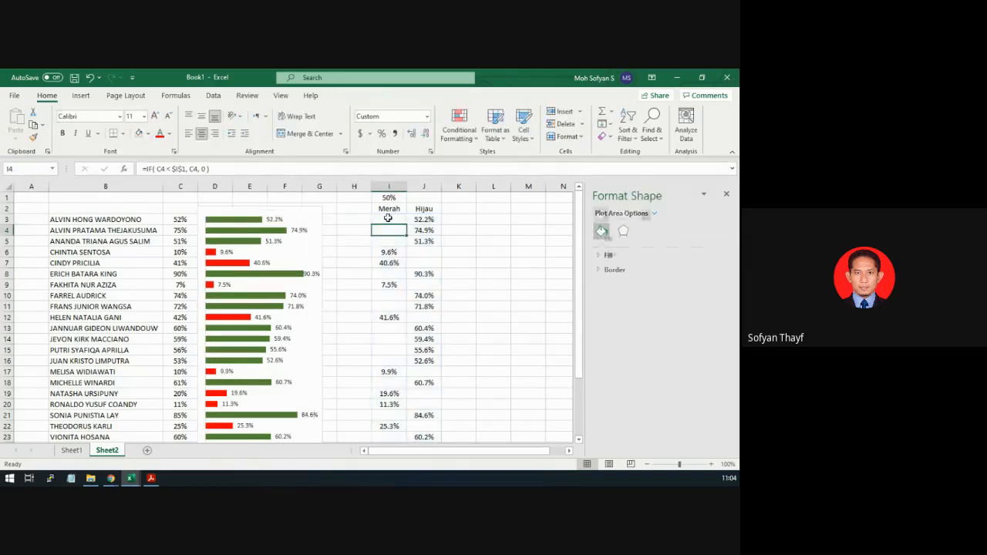
pyautogui.click(415, 220)
pyautogui.click(422, 241)
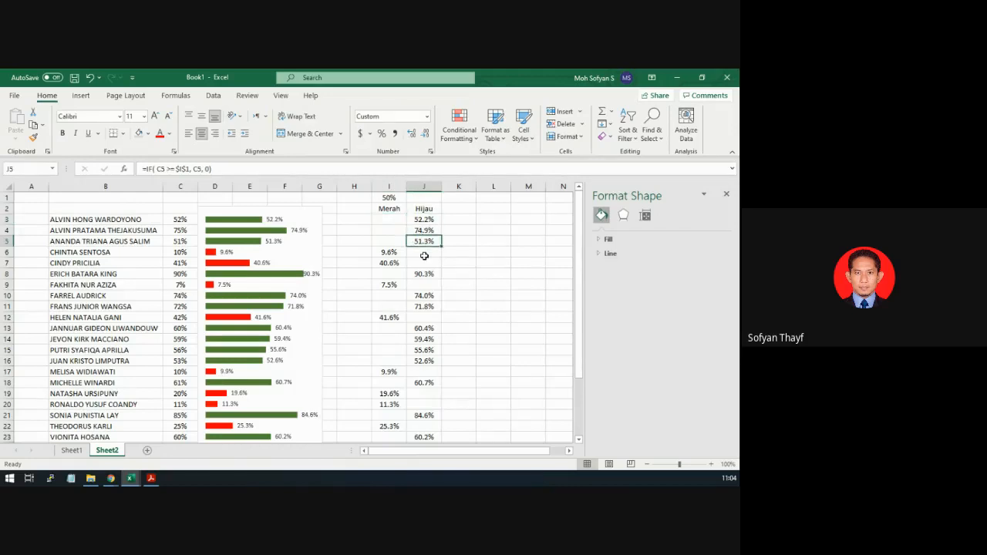
pyautogui.click(181, 230)
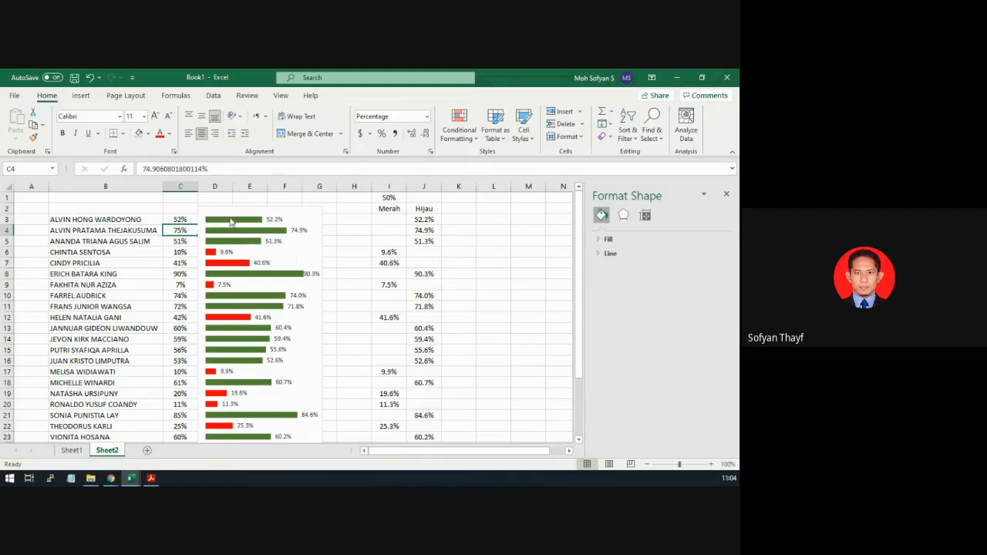
pyautogui.click(425, 220)
pyautogui.click(396, 218)
pyautogui.click(427, 221)
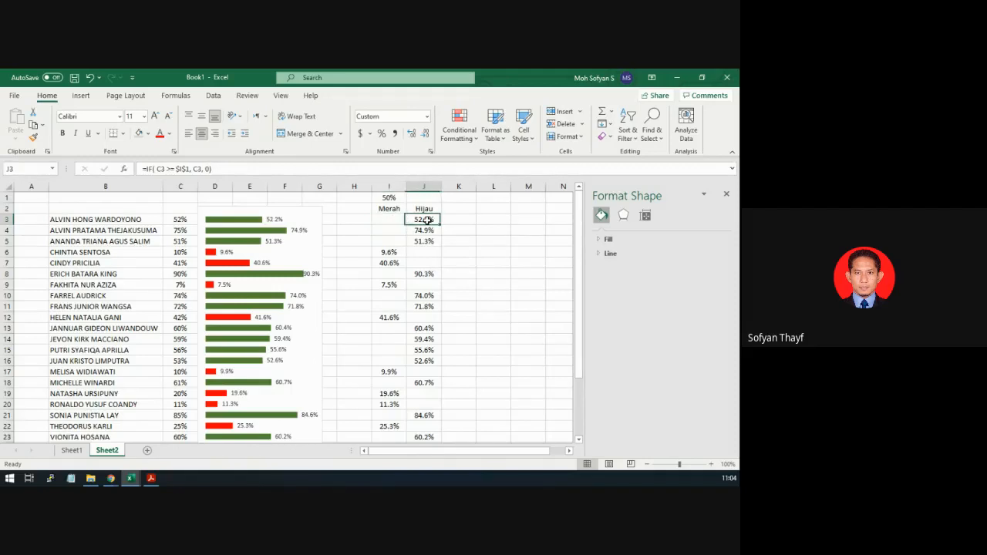
pyautogui.click(417, 232)
pyautogui.click(393, 234)
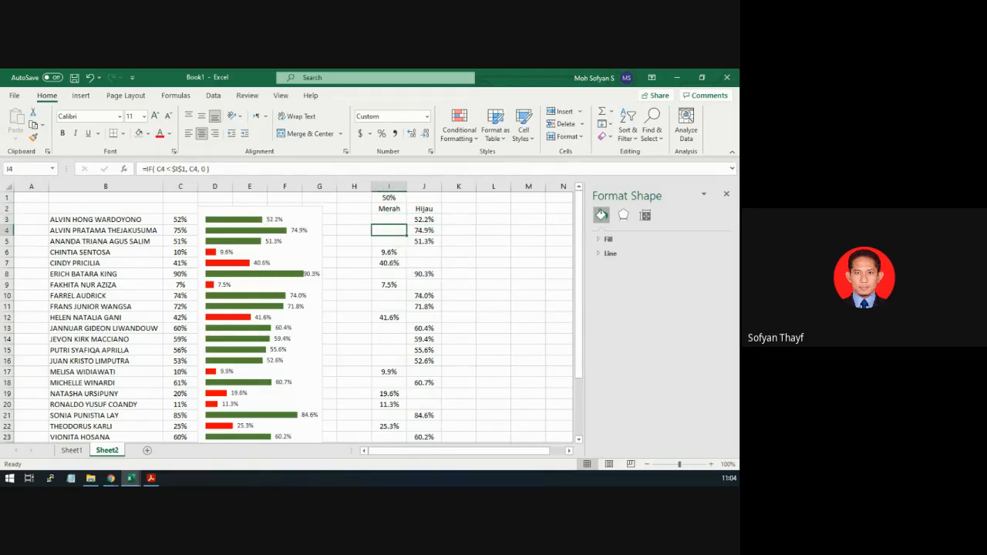
pyautogui.hotkey('alt', 'Tab')
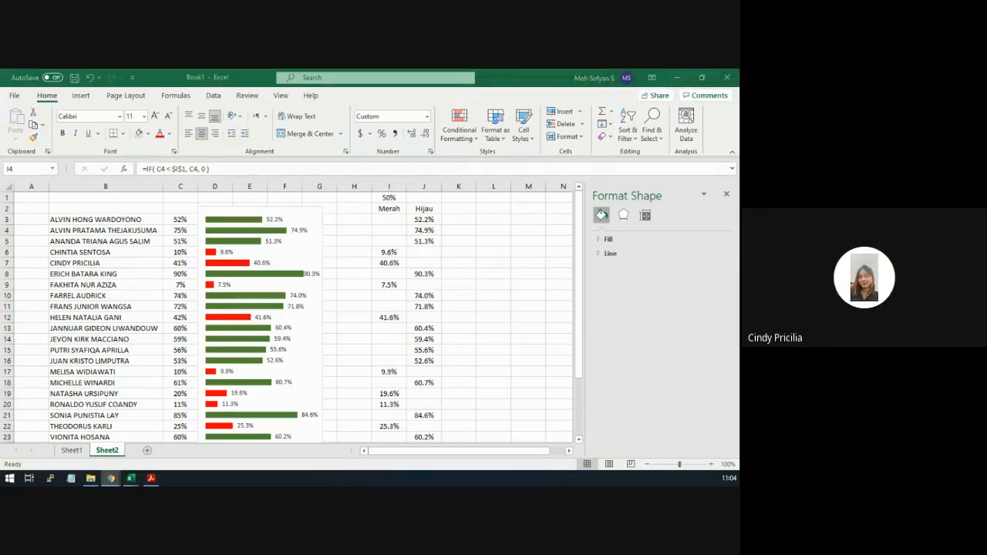
pyautogui.click(386, 219)
pyautogui.click(386, 219)
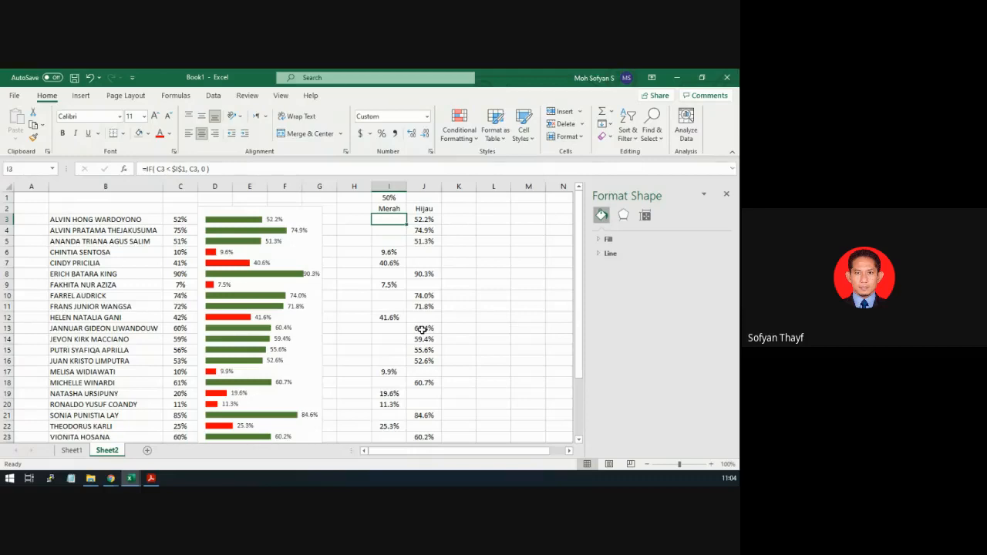
# Examine the custom number format codes for Merah cell I3 and leave the cell format settings without applying any change
pyautogui.hotkey('ctrl', '1')
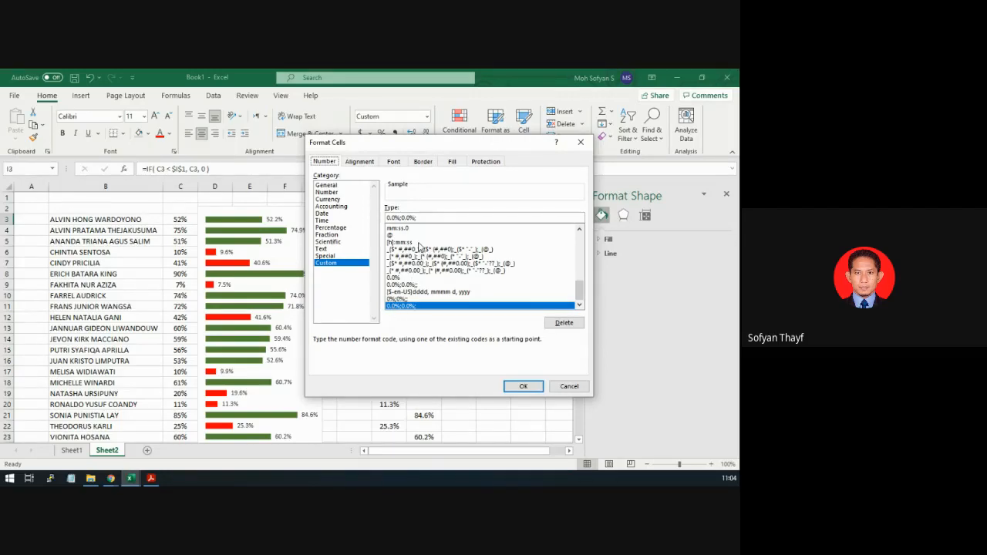
pyautogui.click(419, 299)
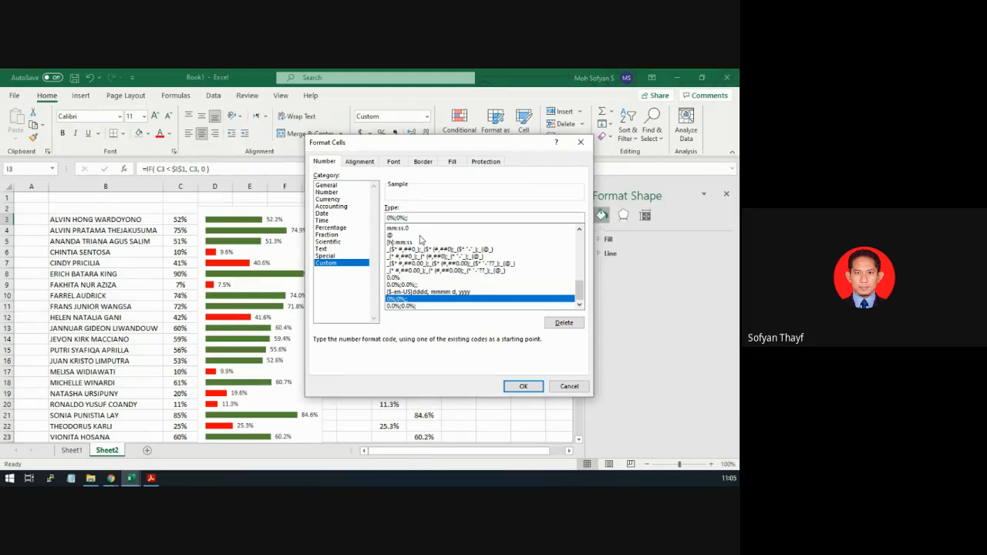
pyautogui.click(569, 387)
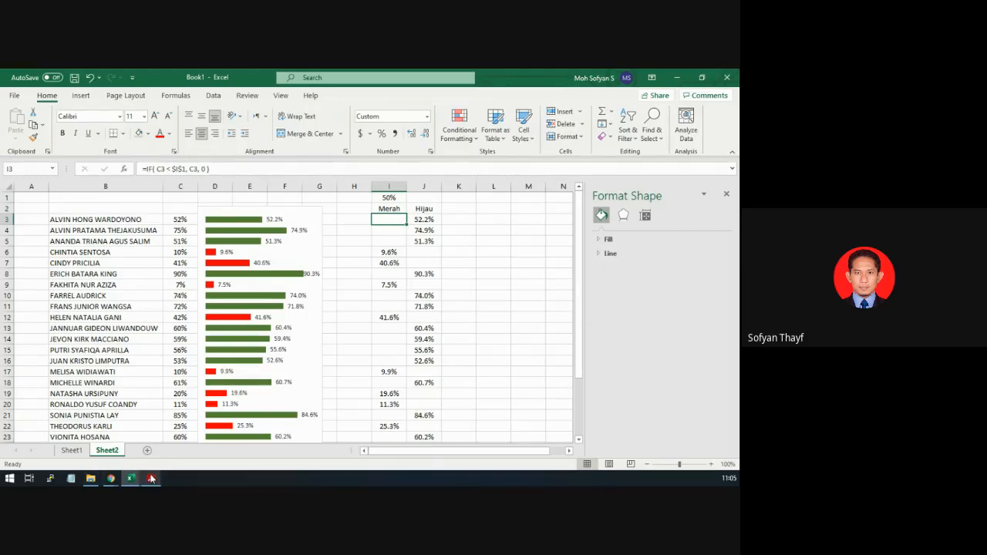
# Switch to Acrobat Reader to examine the multi-coloured progress bars in Praktikum 3.pdf, and return to the Excel workbook
pyautogui.click(180, 414)
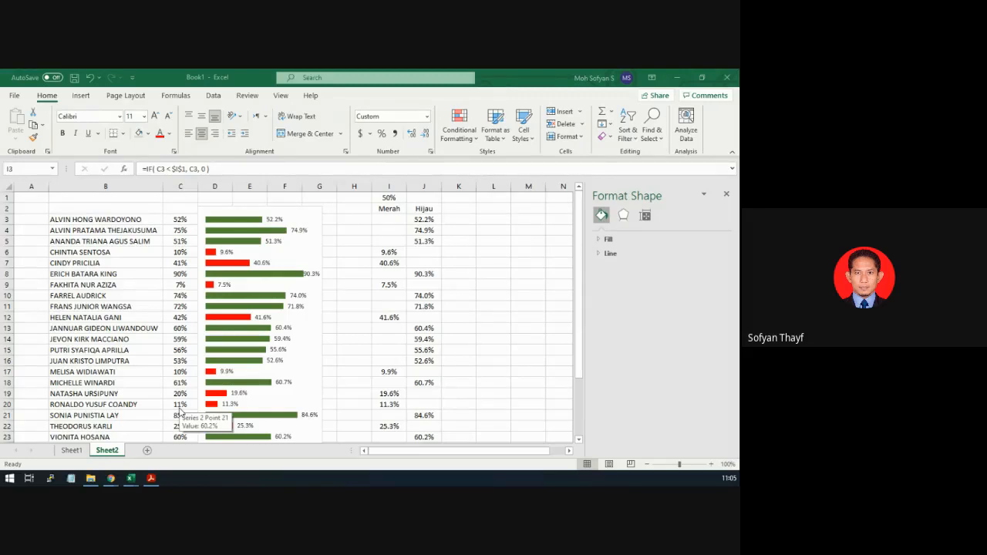
pyautogui.click(181, 413)
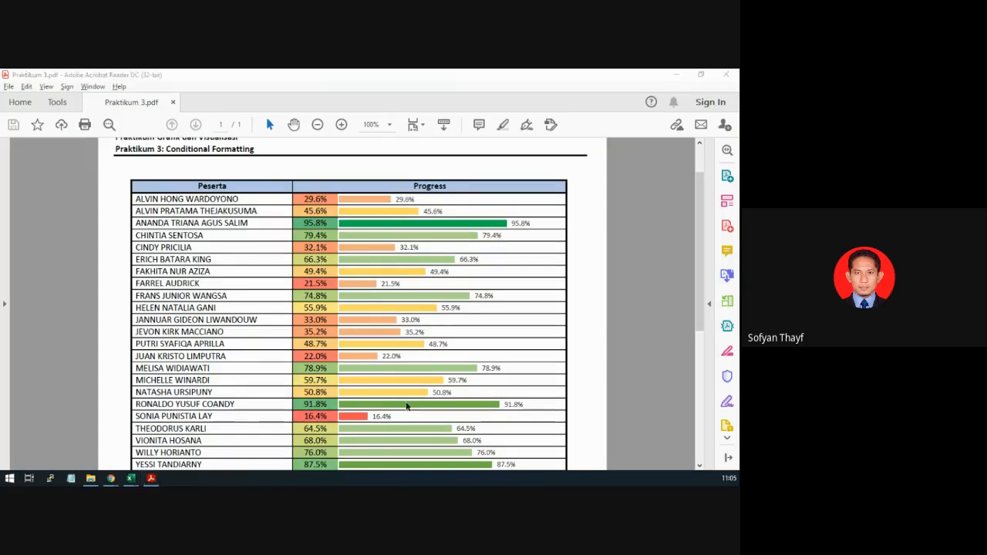
pyautogui.hotkey('alt', 'Tab')
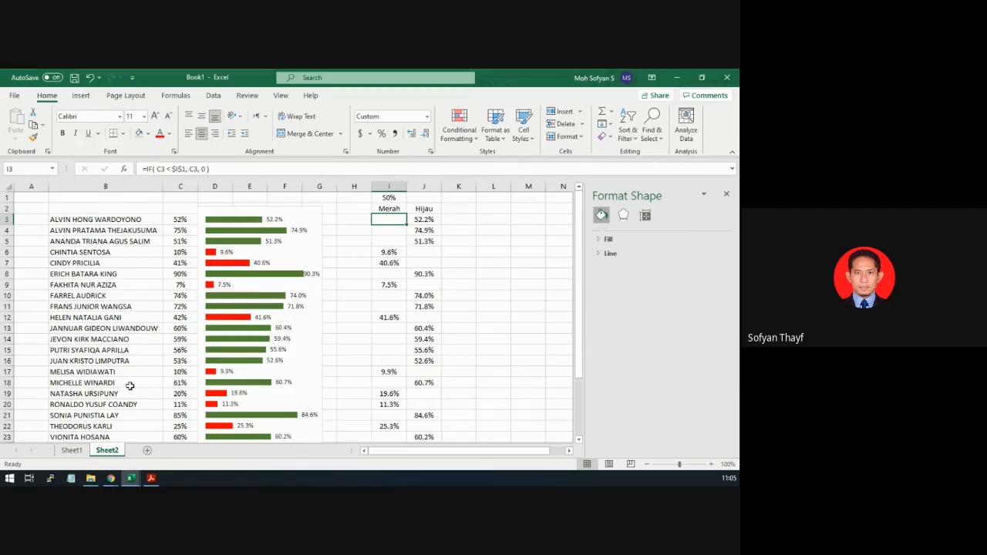
# Go to Sheet1 and show the beginning of its list of names and percentages
pyautogui.click(72, 451)
pyautogui.click(215, 317)
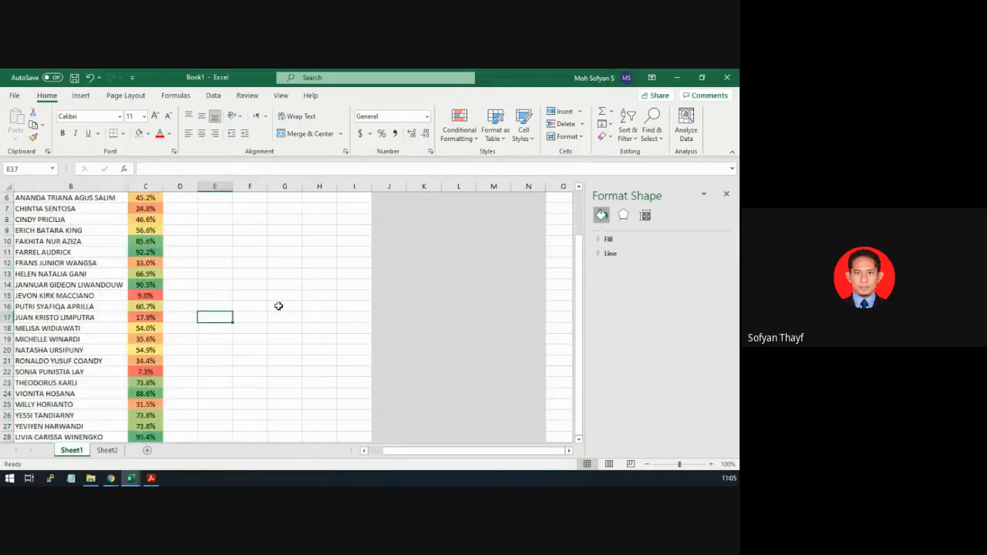
pyautogui.scroll(2, 299, 288)
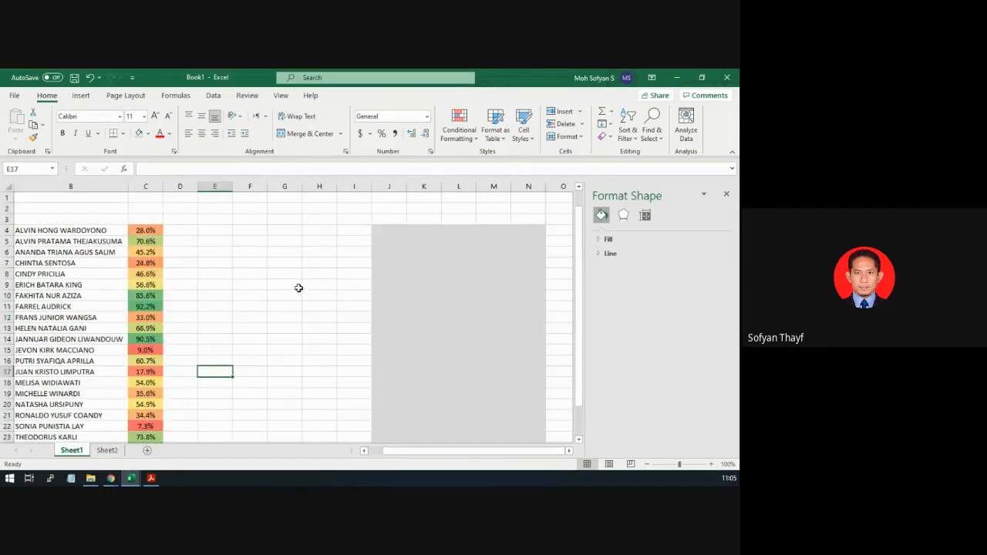
# Examine the empty cells in rows 2 and 3 above the grey block in columns J to N
pyautogui.click(393, 227)
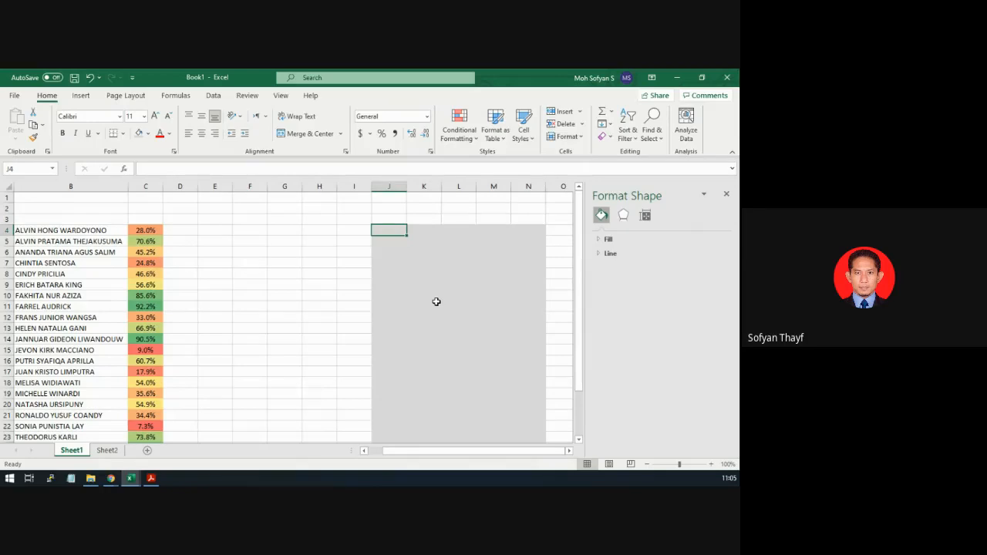
pyautogui.click(393, 209)
pyautogui.click(519, 210)
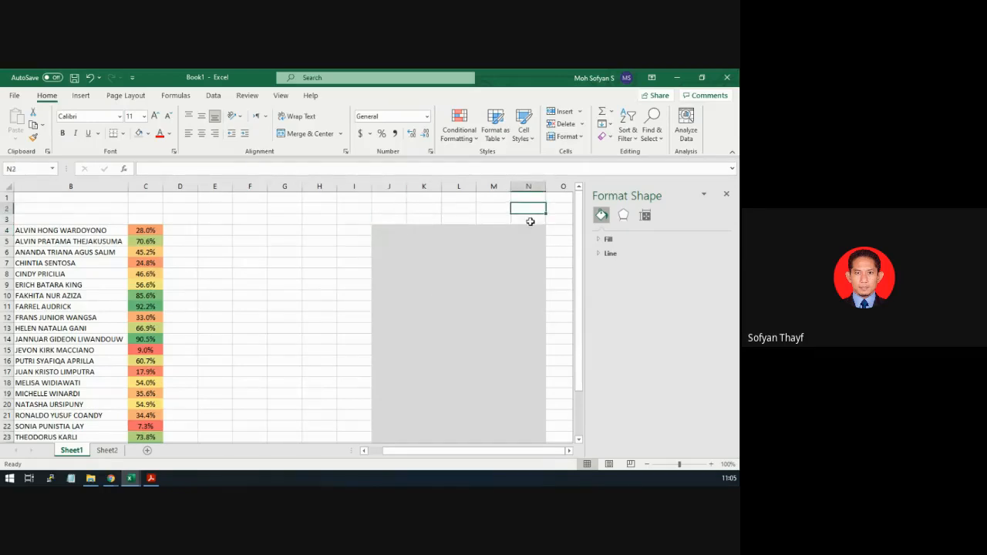
pyautogui.click(529, 219)
pyautogui.click(396, 209)
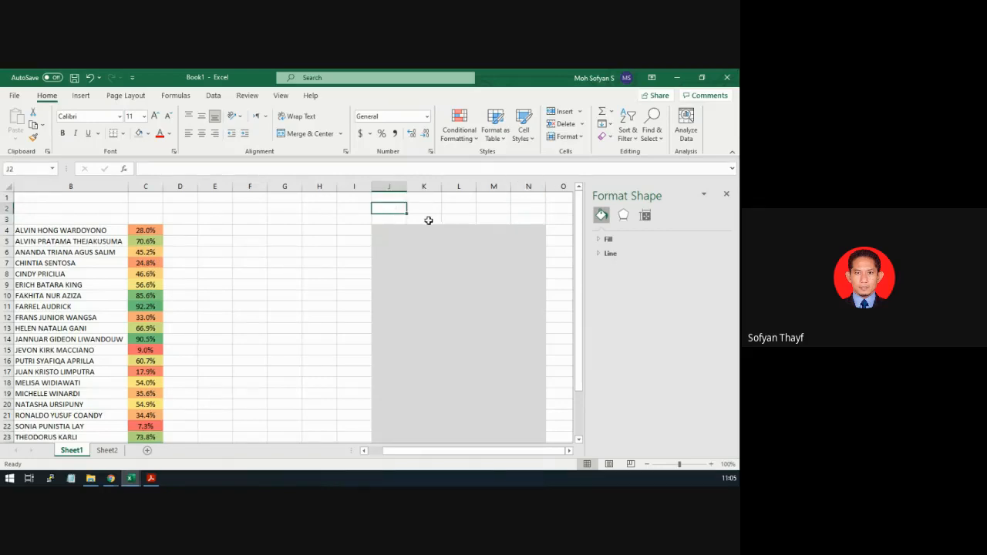
pyautogui.click(420, 216)
pyautogui.click(396, 210)
pyautogui.click(423, 218)
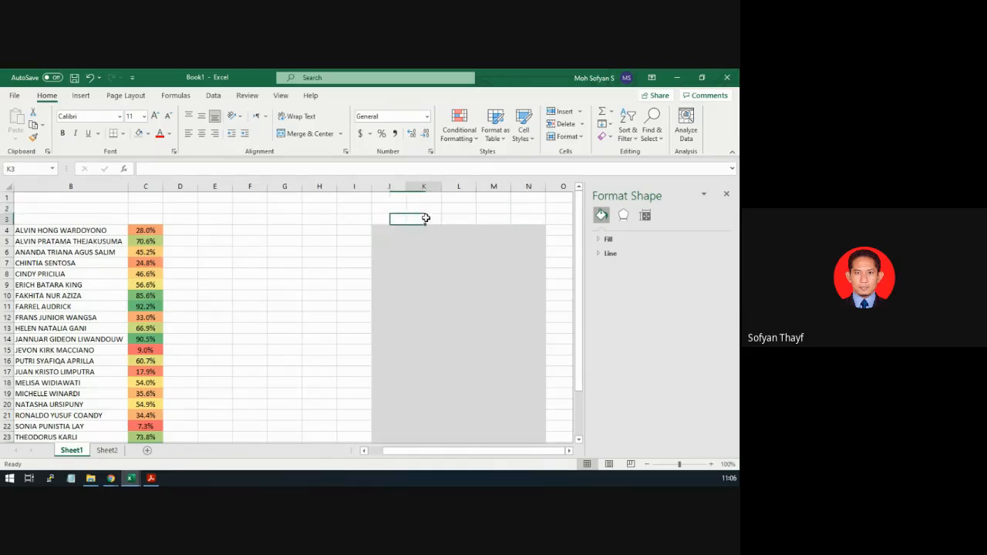
pyautogui.moveTo(388, 221); pyautogui.dragTo(522, 223)
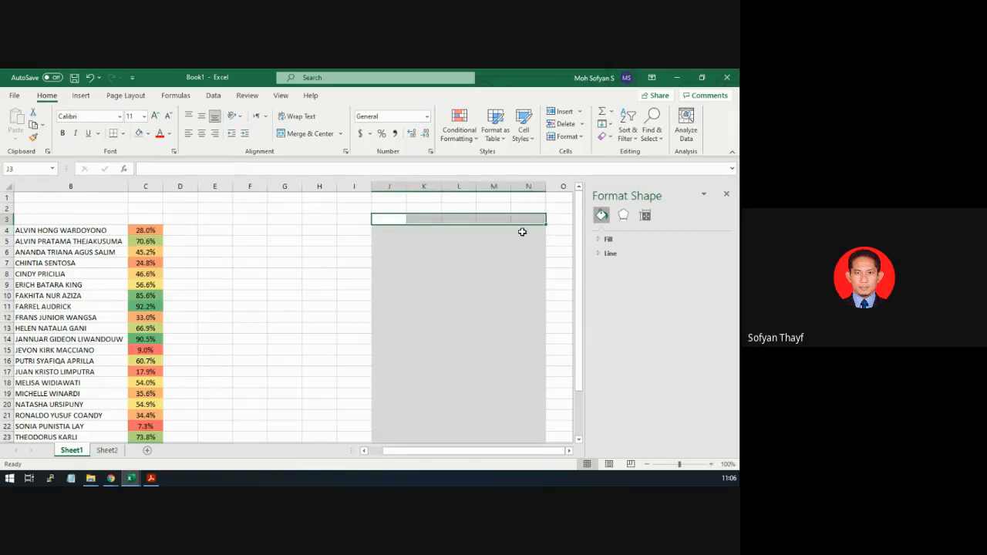
pyautogui.click(478, 250)
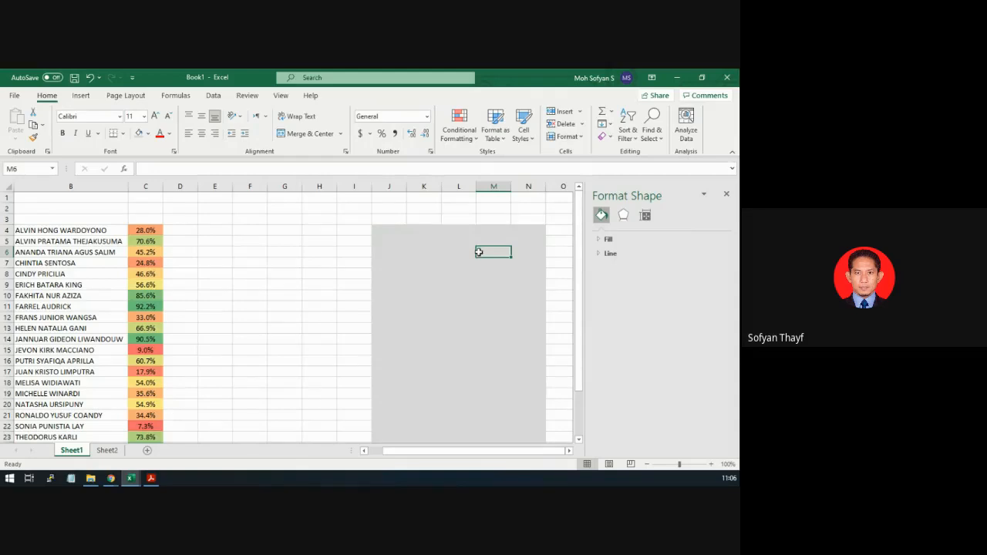
# Enter the first range's limits above the grey block: 0 in J2 and 0.2 in J3
pyautogui.click(392, 209)
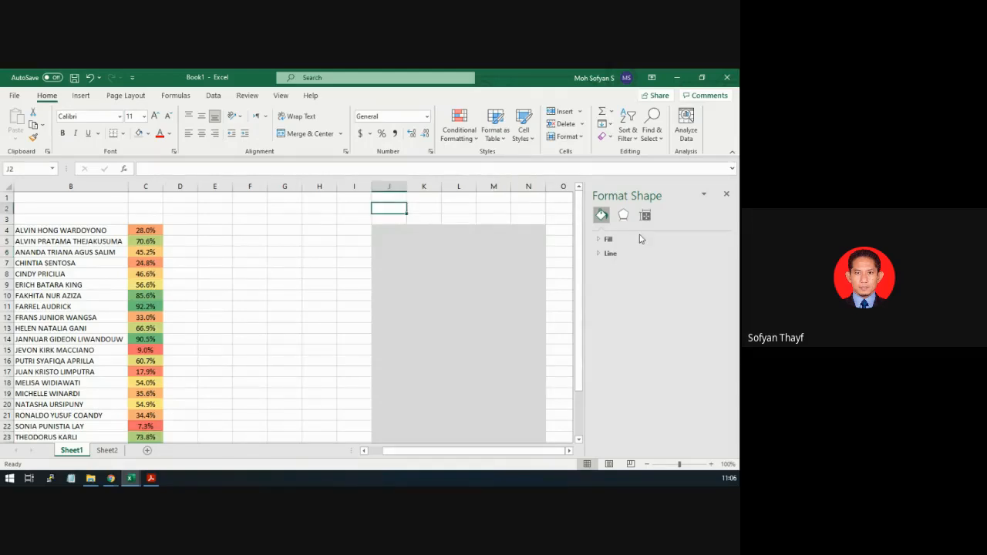
pyautogui.write('0')
pyautogui.press('Return')
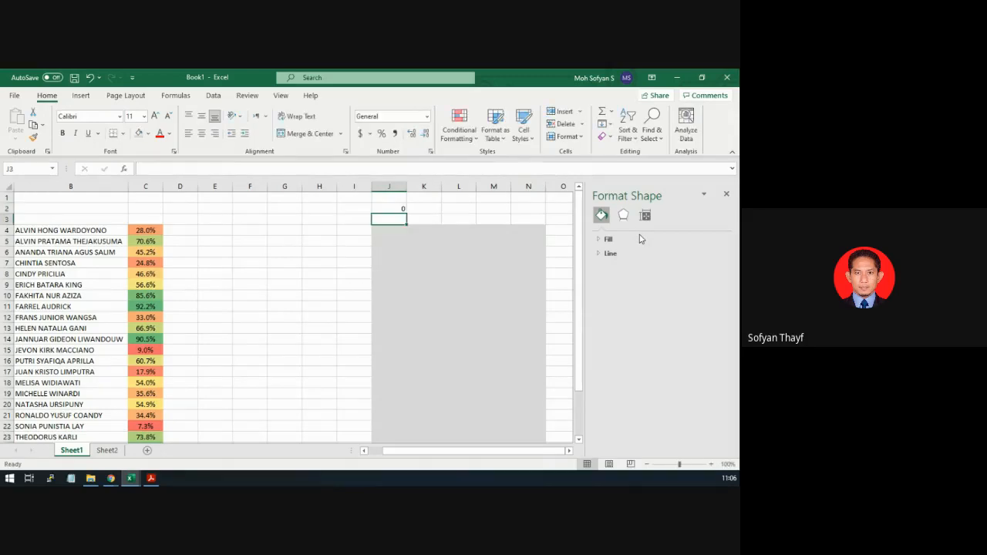
pyautogui.write('0.2')
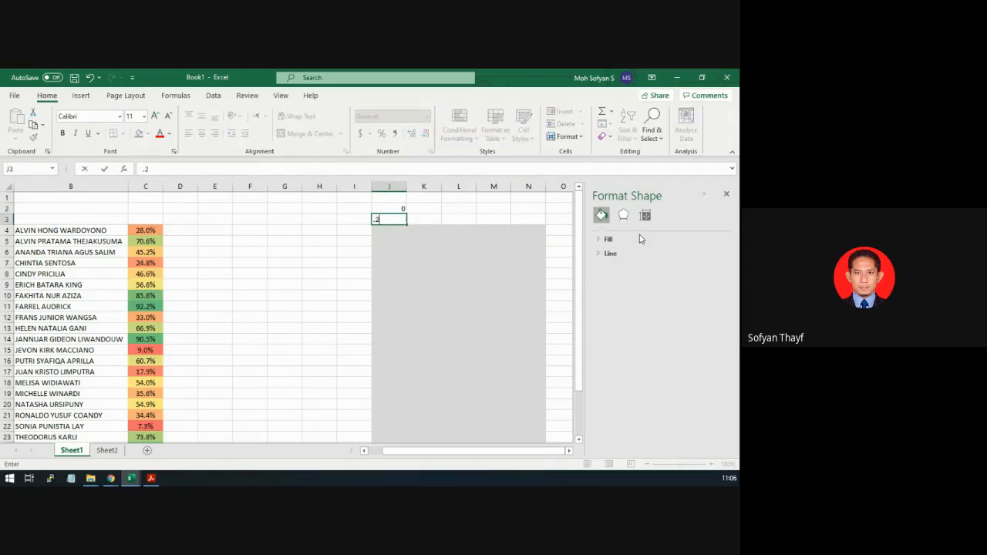
pyautogui.press('Tab')
# Link the second range's lower limit in K2 to the first range's upper limit with =J3
pyautogui.press('Up')
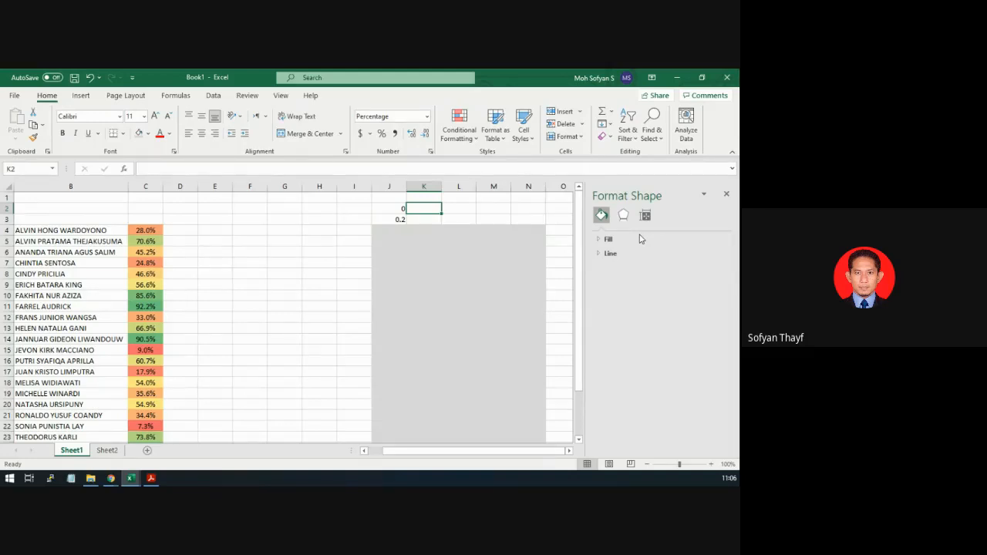
pyautogui.write('=')
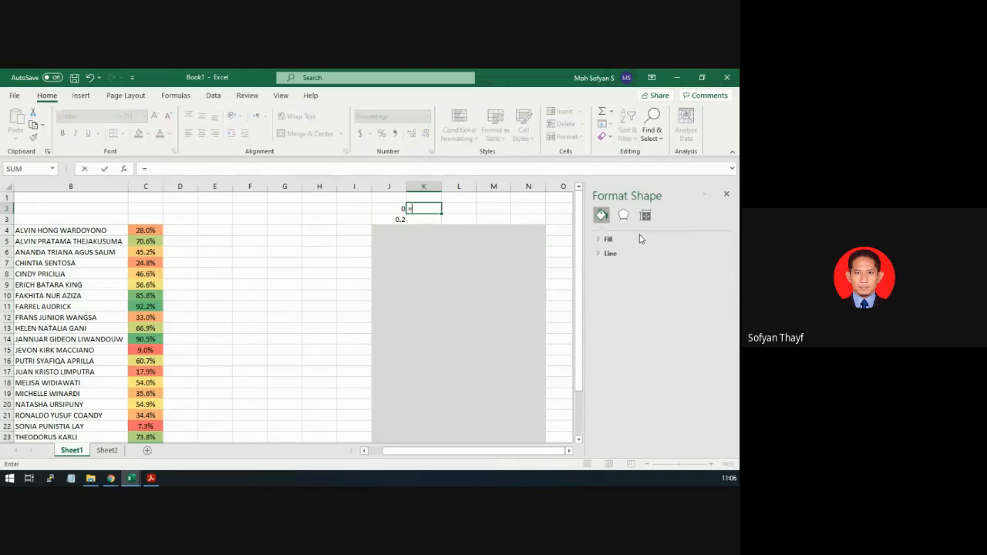
pyautogui.press('Left')
pyautogui.press('Down')
pyautogui.press('Return')
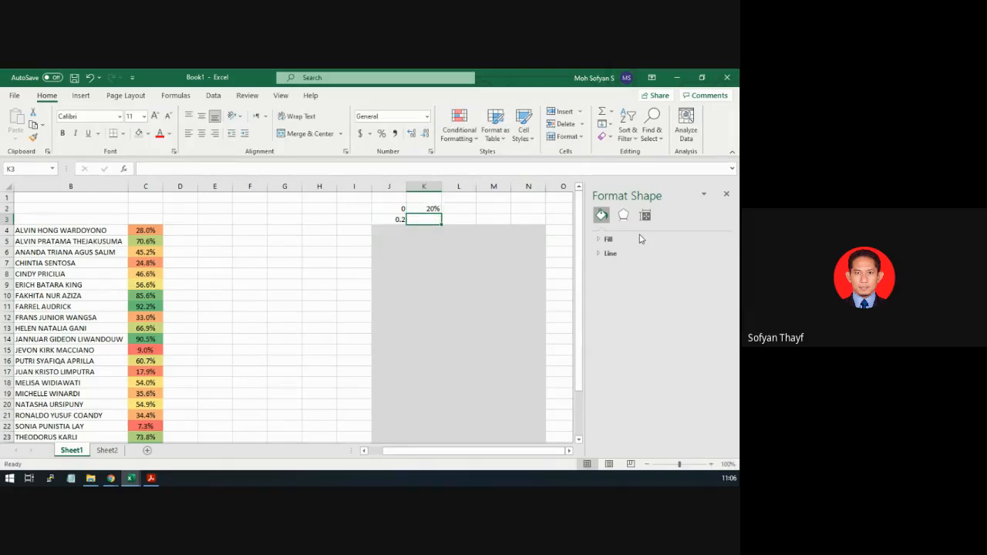
pyautogui.press('Up')
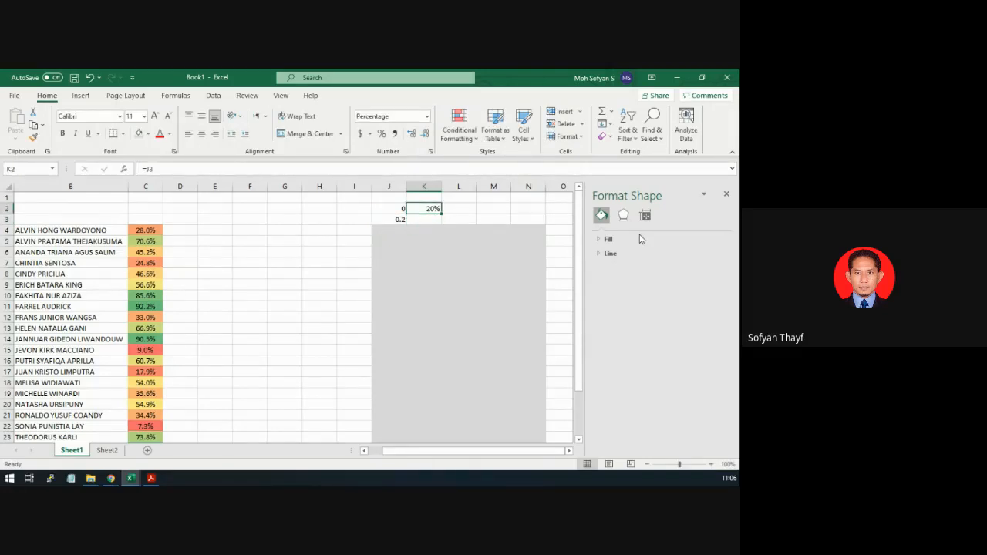
# Enter 0.4 as the second range's upper limit in K3 and format J2:K3 as percentages
pyautogui.click(432, 219)
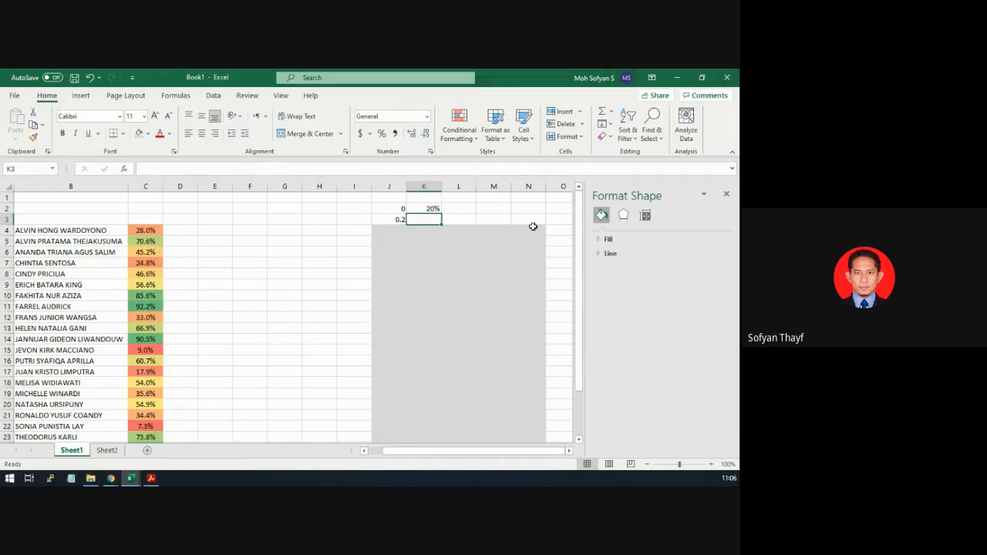
pyautogui.write('0.4')
pyautogui.press('Return')
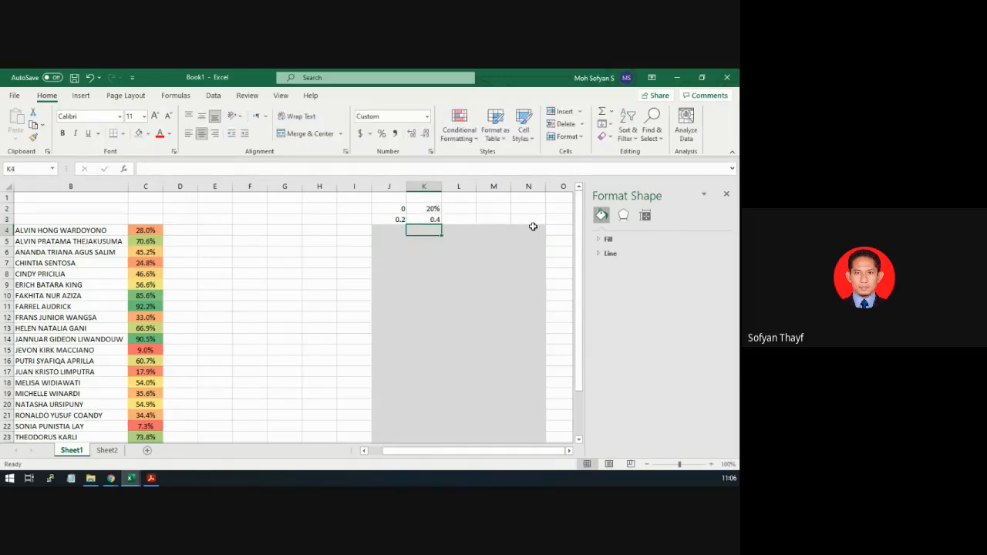
pyautogui.moveTo(395, 210); pyautogui.dragTo(431, 219)
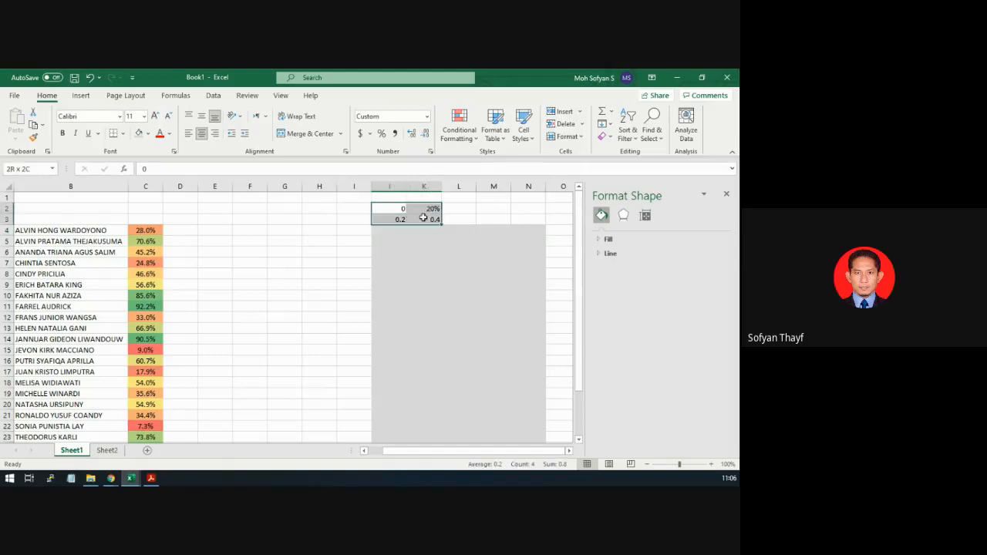
pyautogui.click(381, 133)
# Fill the limits in K2:K3 across to column N and check the resulting cells in columns K and L
pyautogui.click(447, 213)
pyautogui.moveTo(428, 209); pyautogui.dragTo(541, 220)
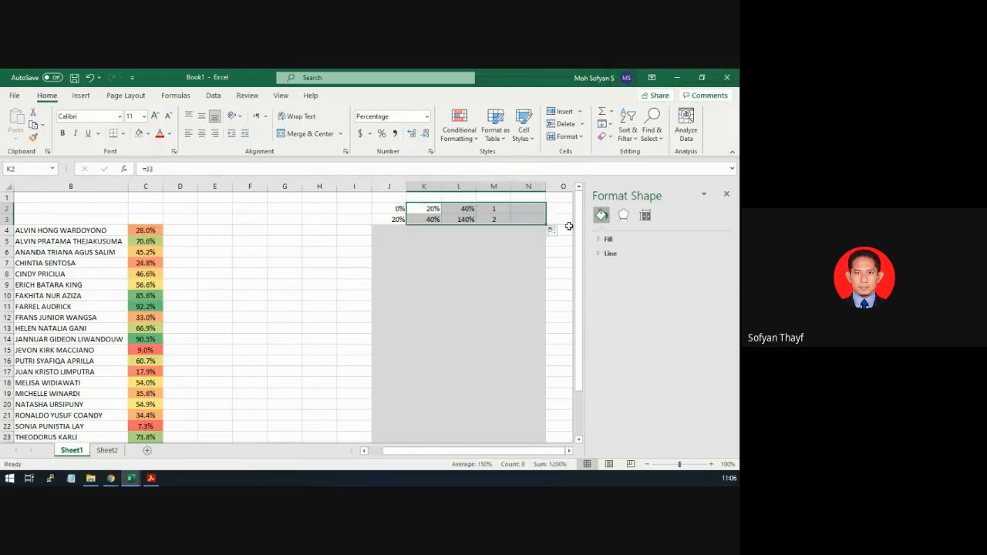
pyautogui.click(471, 211)
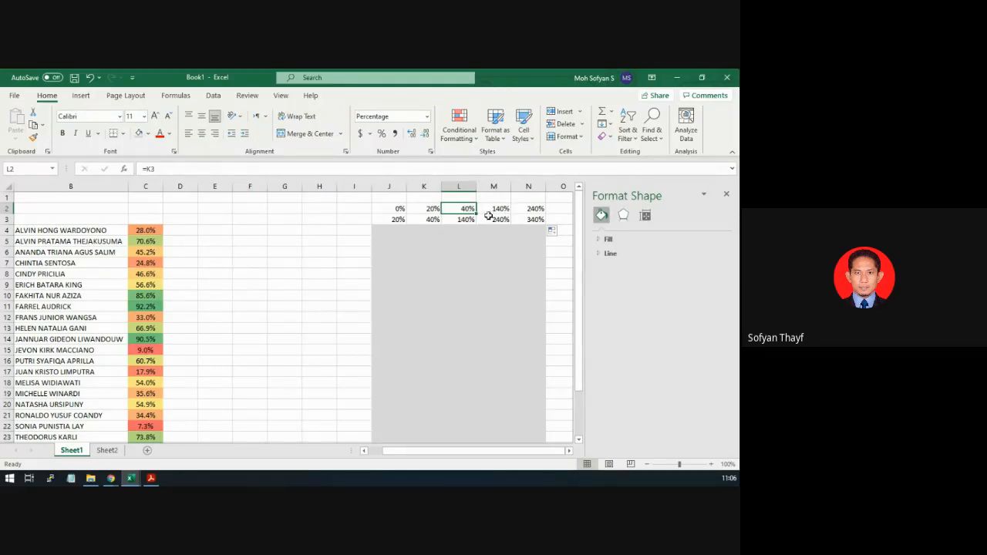
pyautogui.click(456, 218)
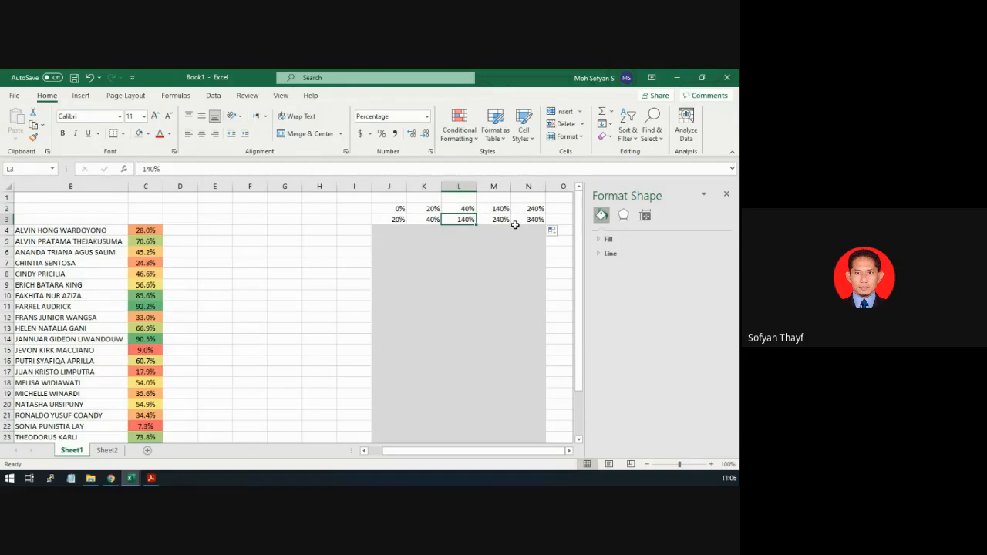
pyautogui.click(437, 220)
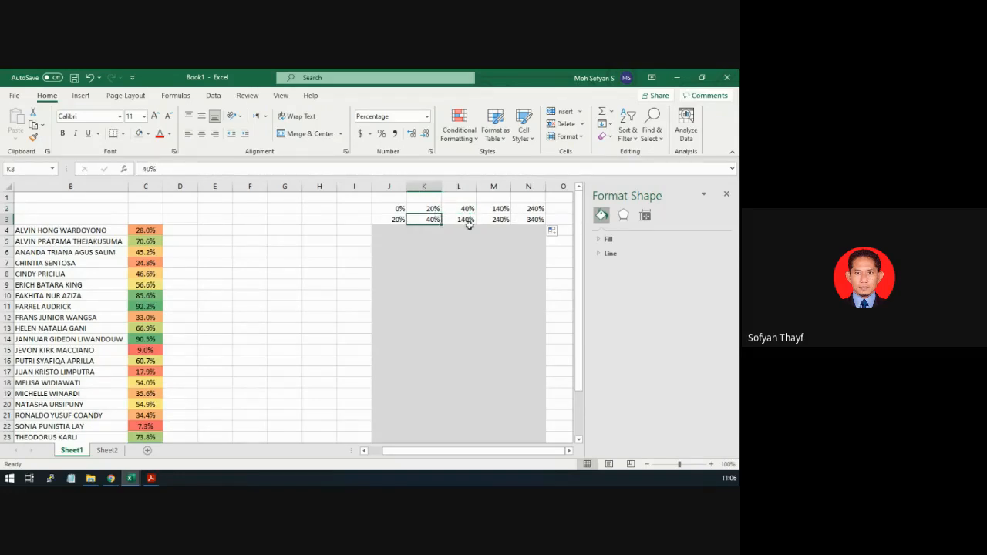
# Set the upper limits of the third, fourth and fifth ranges in L3:N3 to 60%, 80% and 100%
pyautogui.click(468, 221)
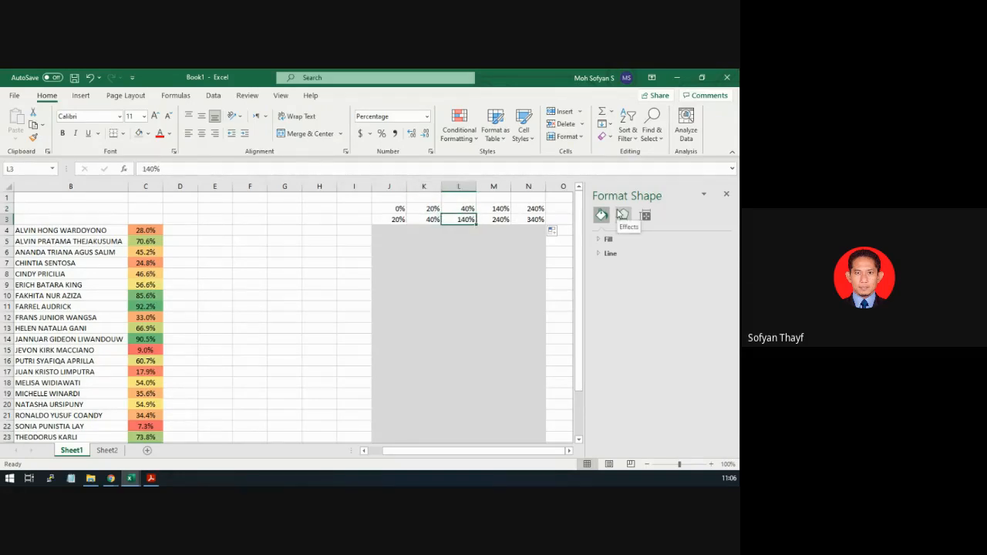
pyautogui.write('60%')
pyautogui.press('Tab')
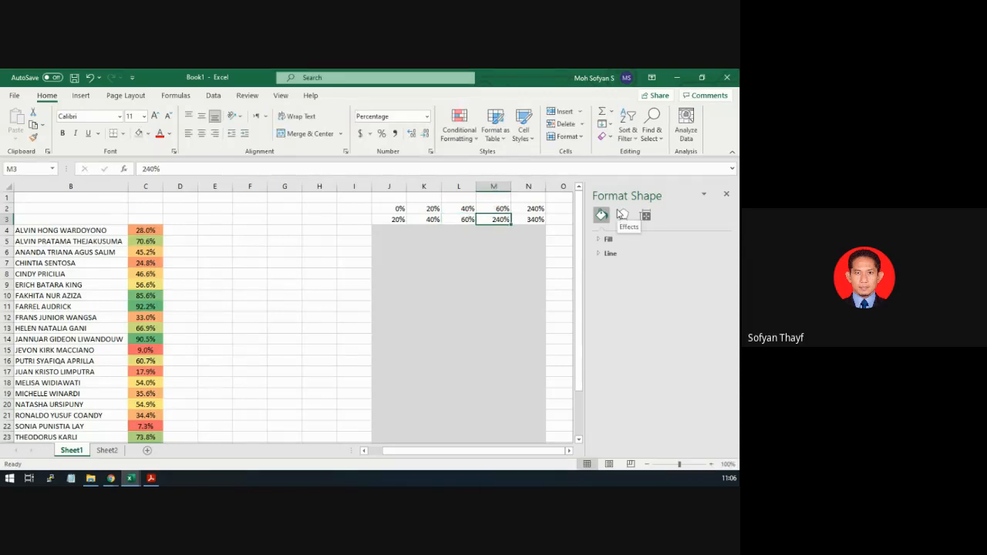
pyautogui.write('80%')
pyautogui.press('Tab')
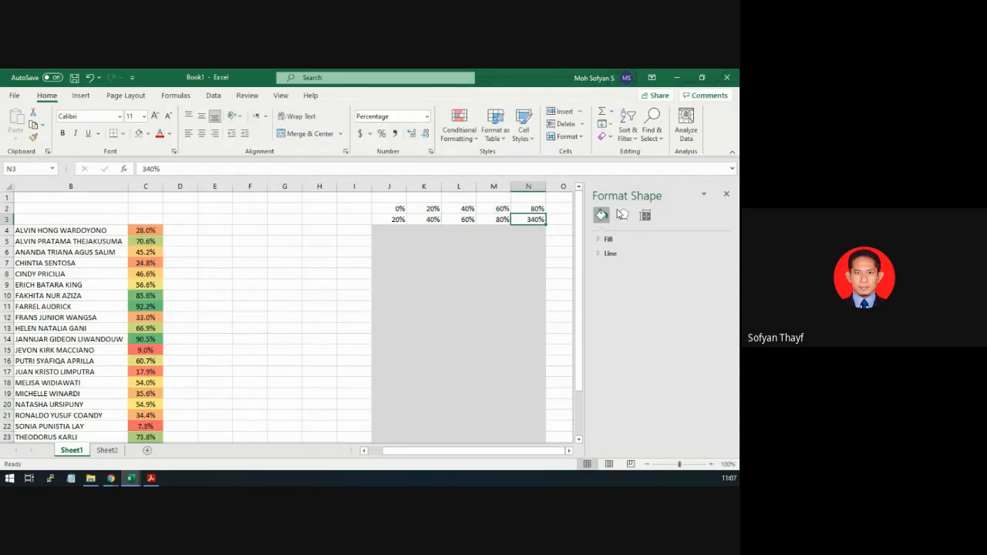
pyautogui.write('100')
pyautogui.press('Return')
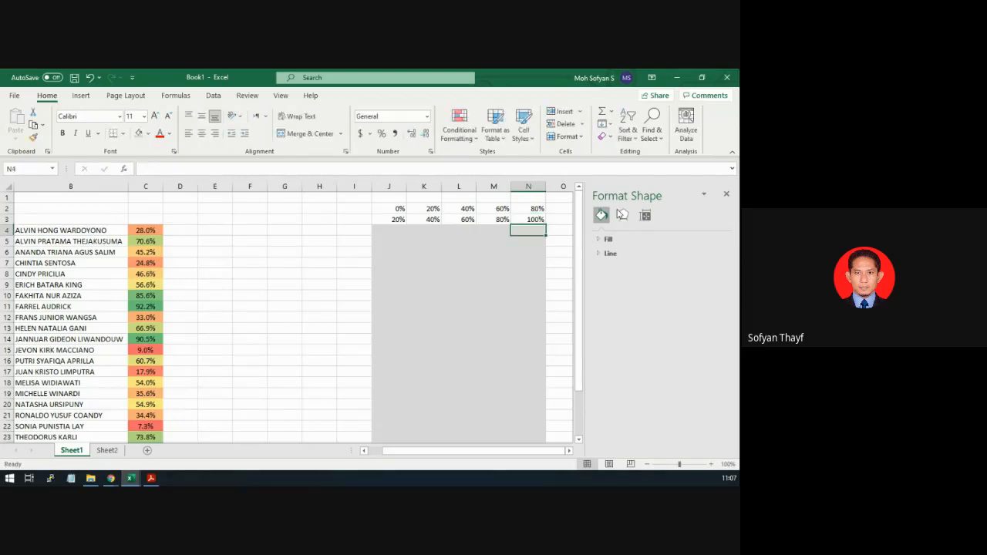
# Centre the range limits in J2:N3 horizontally
pyautogui.click(392, 207)
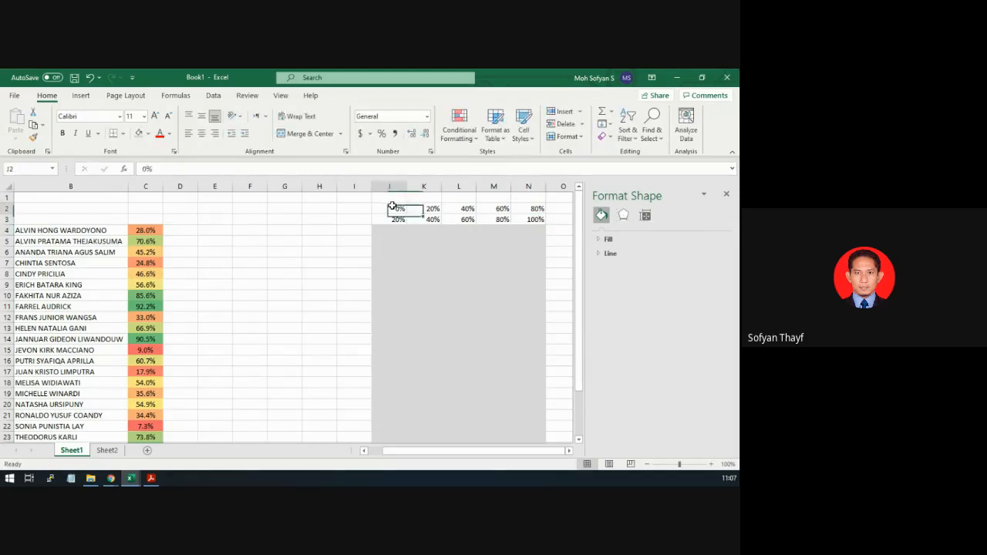
pyautogui.moveTo(392, 207); pyautogui.dragTo(536, 220)
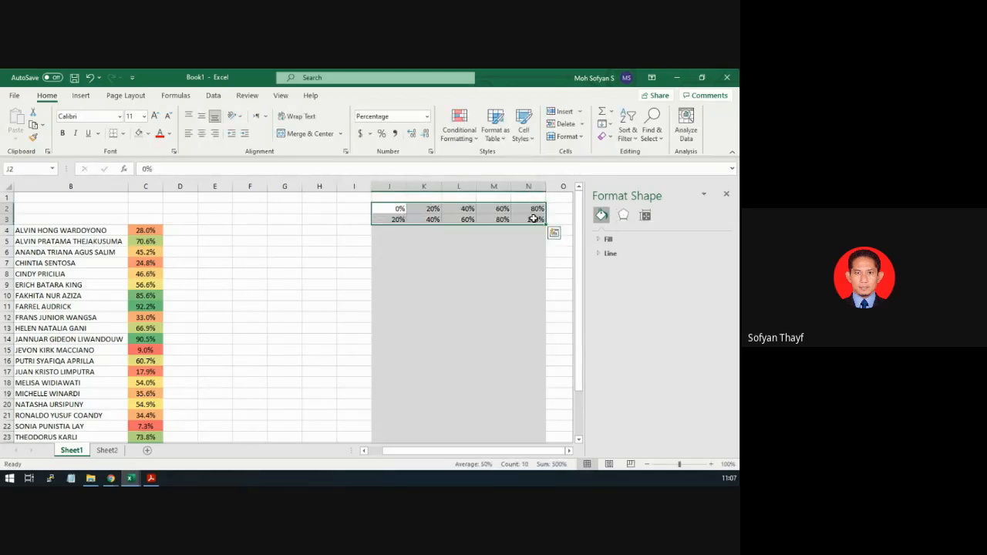
pyautogui.click(203, 135)
pyautogui.click(324, 243)
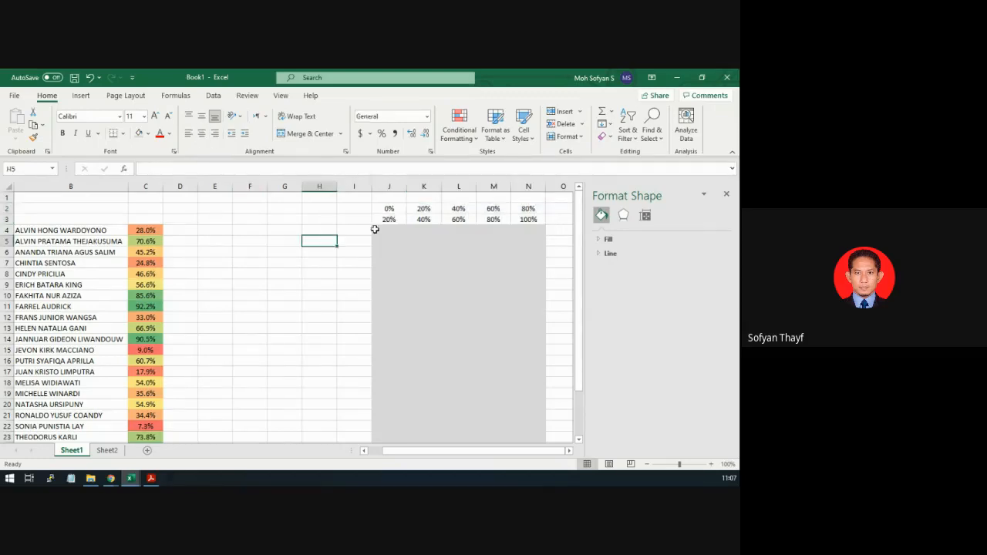
# Review the range limits in J2:N3 and compare them with the Merah column's threshold and IF formula on Sheet2
pyautogui.moveTo(389, 209); pyautogui.dragTo(388, 219)
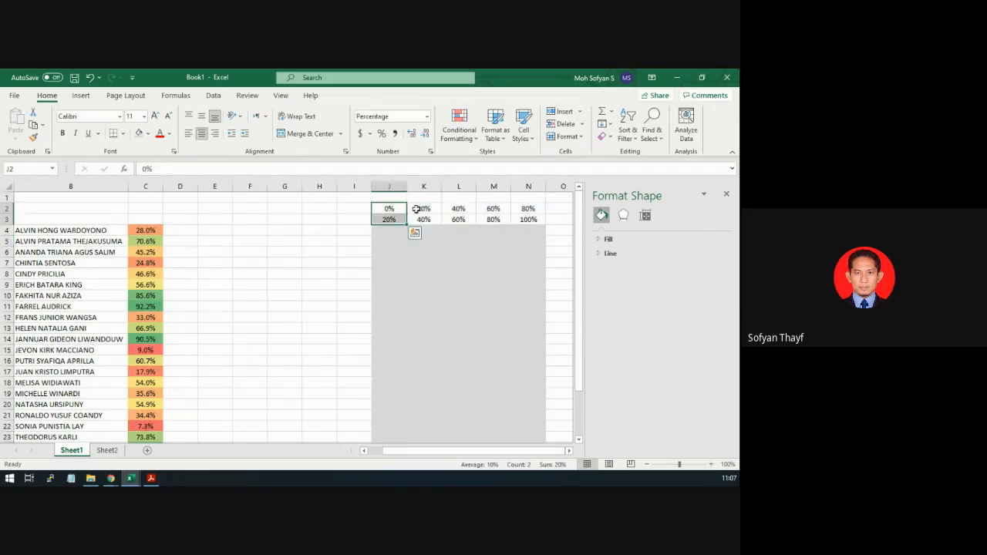
pyautogui.click(397, 208)
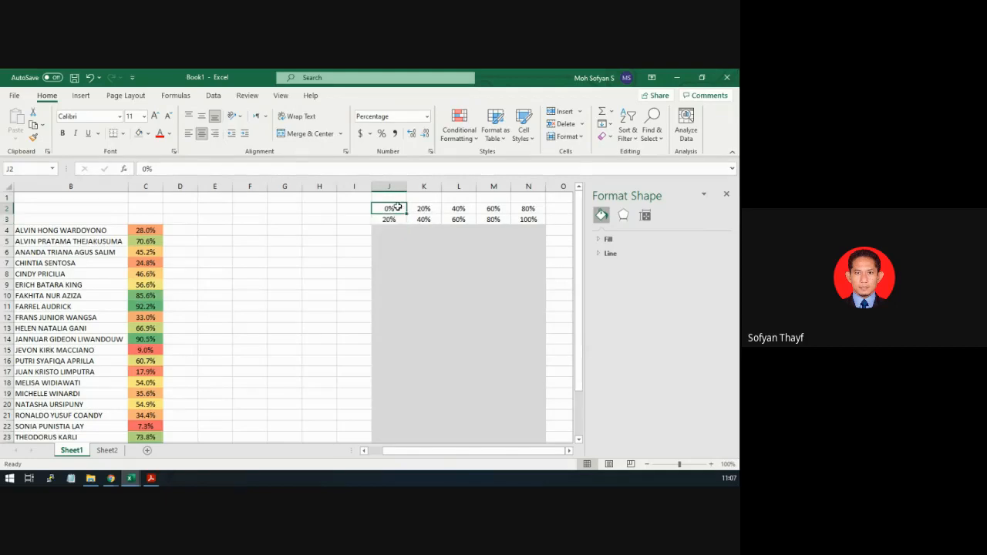
pyautogui.press('F2')
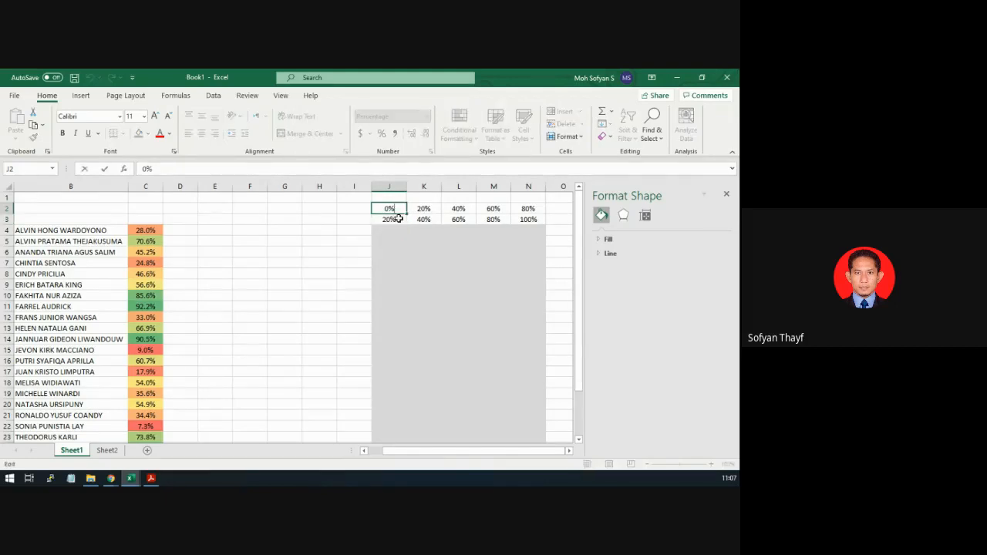
pyautogui.click(399, 219)
pyautogui.moveTo(390, 209); pyautogui.dragTo(538, 222)
pyautogui.click(471, 211)
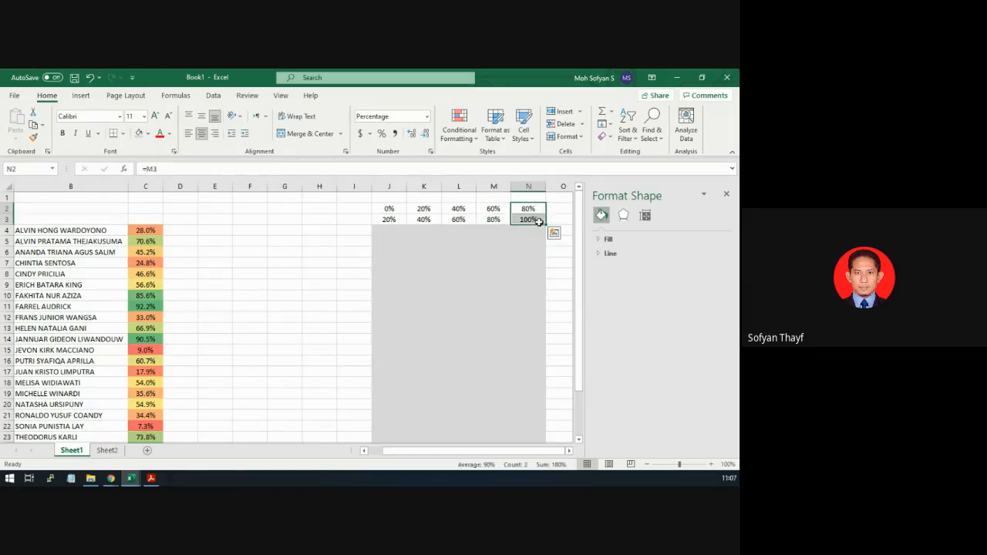
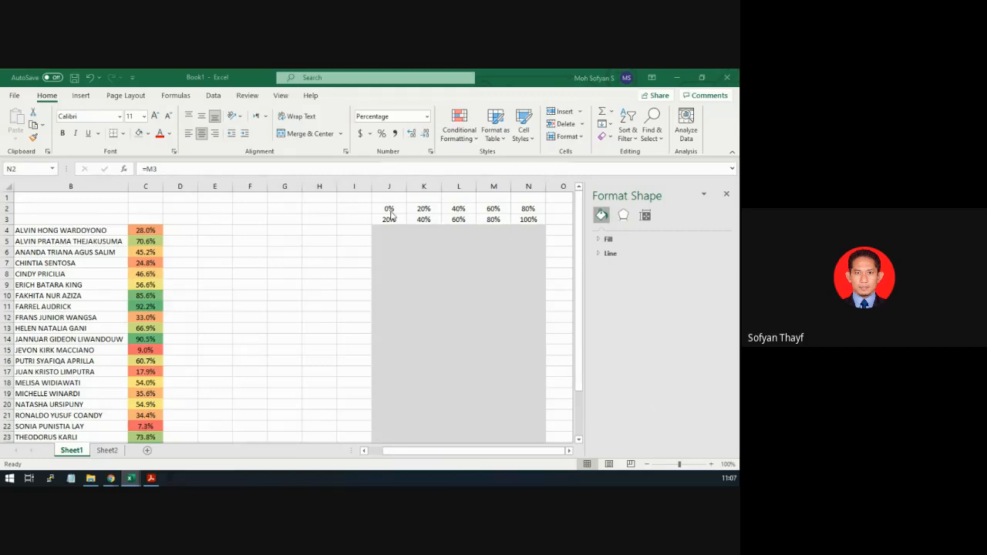
pyautogui.click(112, 455)
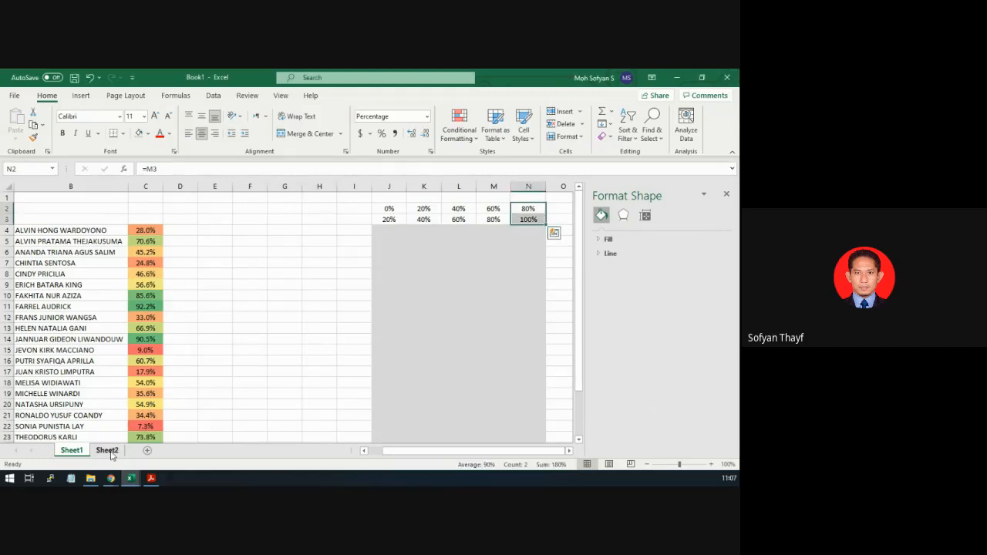
pyautogui.click(110, 452)
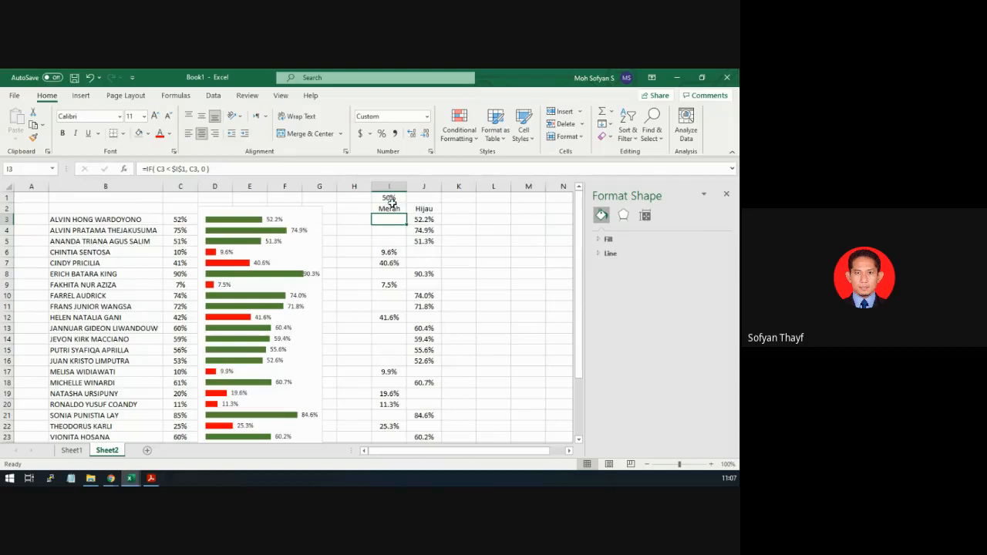
pyautogui.click(77, 452)
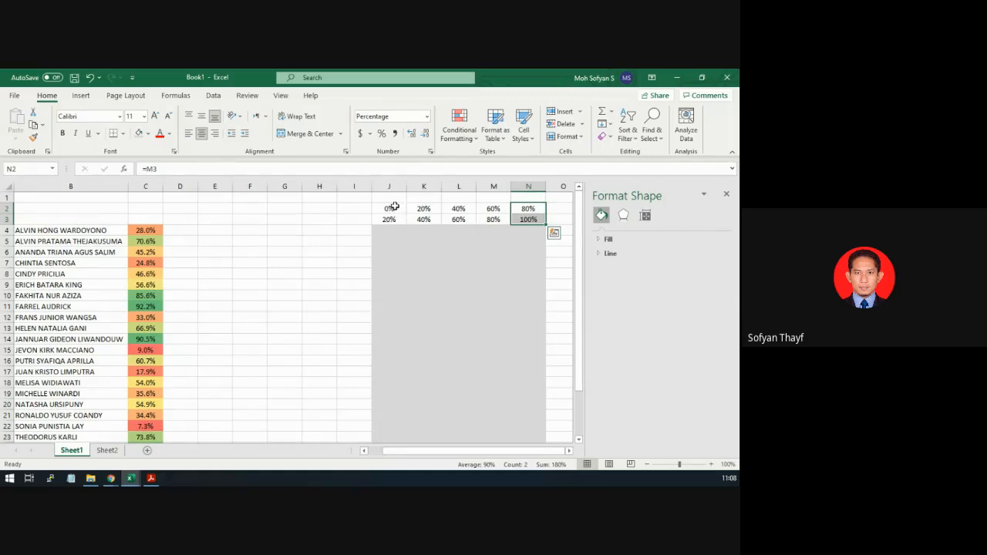
# Start an IF formula with a nested AND test in J4, referencing the first score as $C4 with its column locked
pyautogui.click(394, 231)
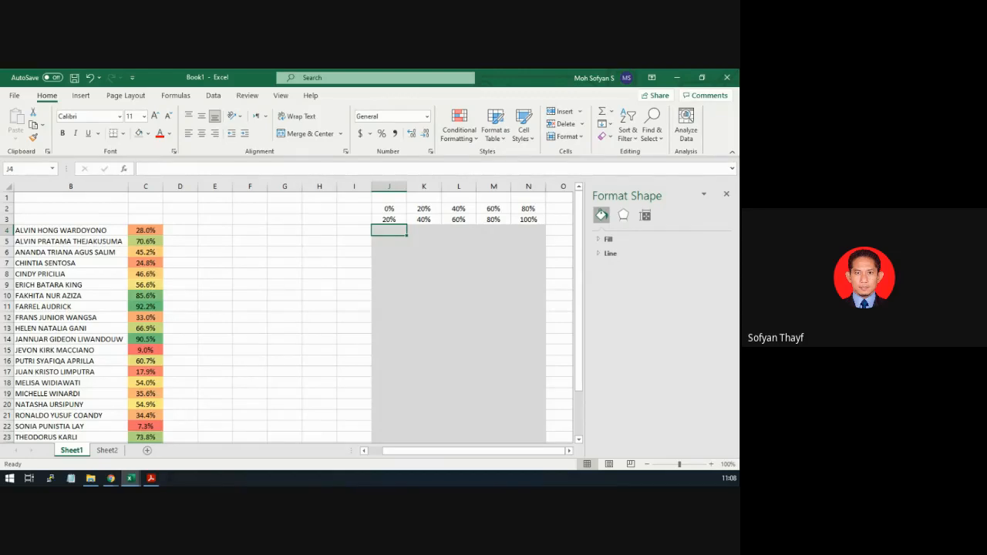
pyautogui.write('=if(')
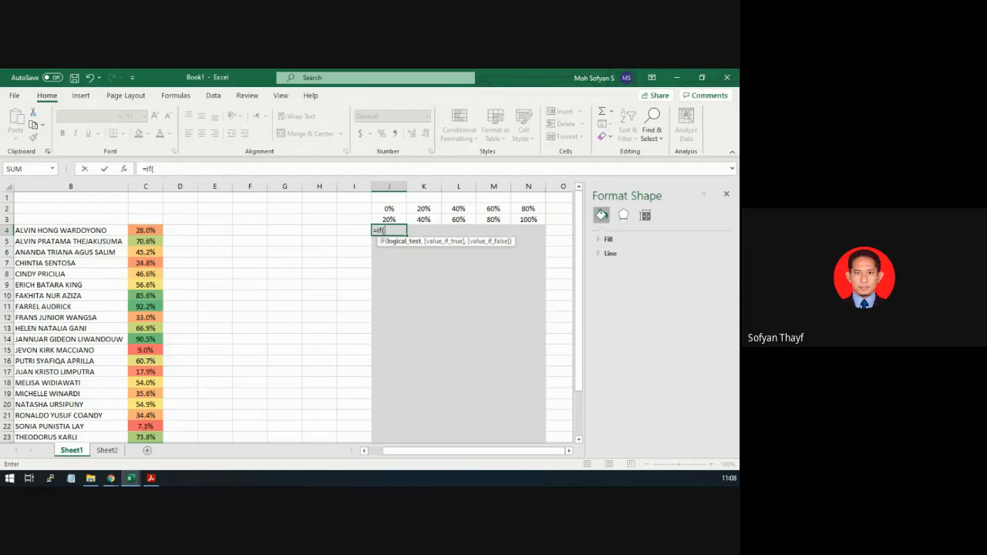
pyautogui.write(' AN')
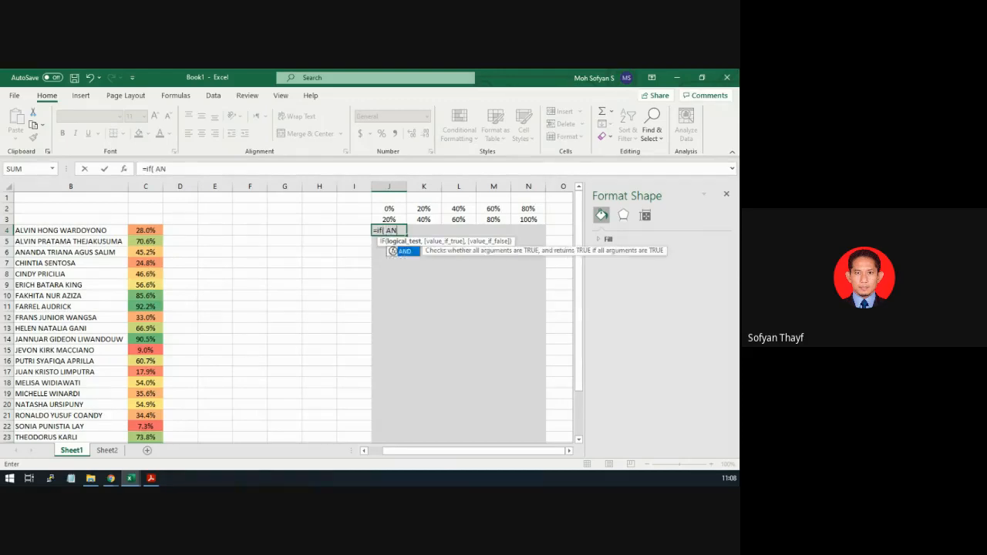
pyautogui.write('D(')
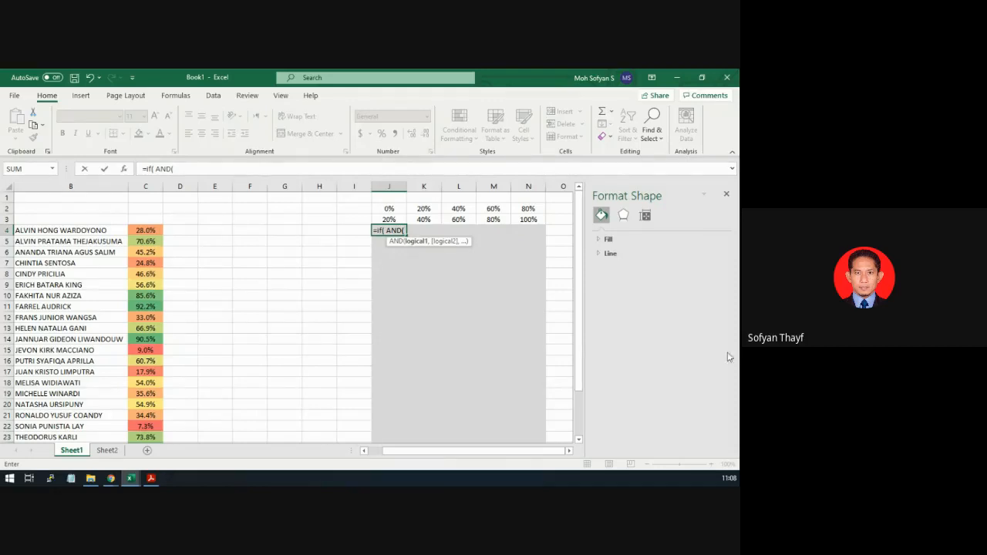
pyautogui.click(146, 230)
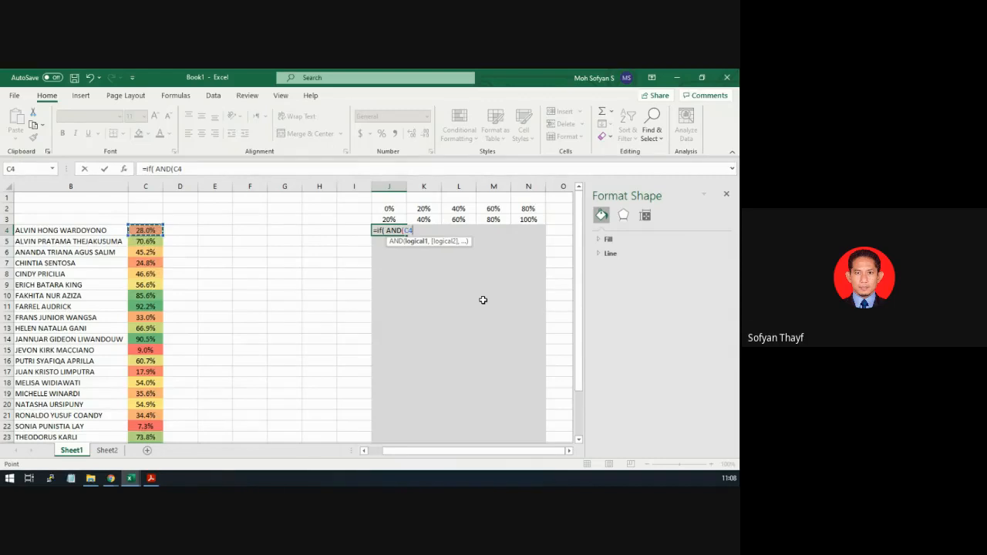
pyautogui.press('F4')
pyautogui.press('F4')
pyautogui.press('F4')
# Complete the first AND condition with >=J$2, locking the limit's row and using a comma as the argument separator
pyautogui.write('>=')
pyautogui.press('Up')
pyautogui.press('Up')
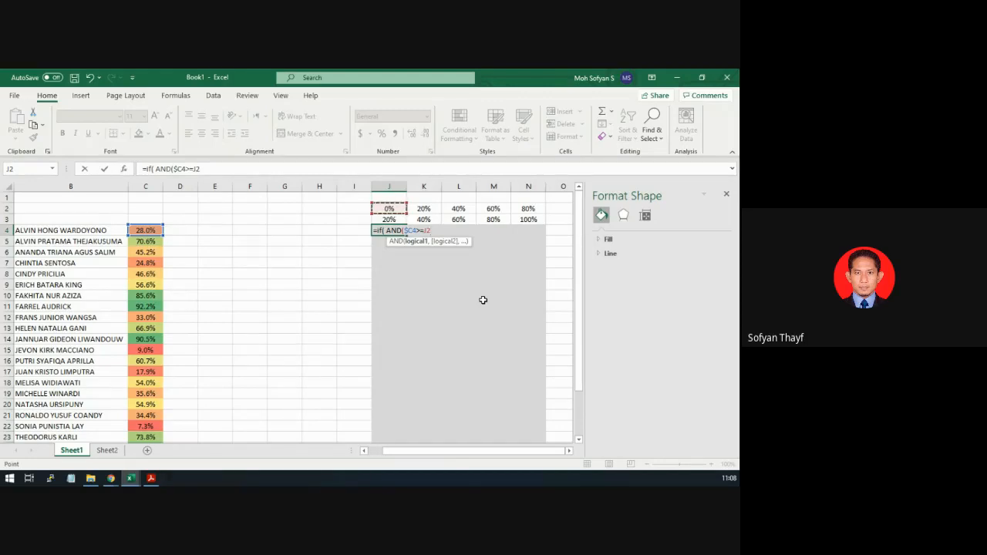
pyautogui.press('F4')
pyautogui.press('F4')
pyautogui.press('Return')
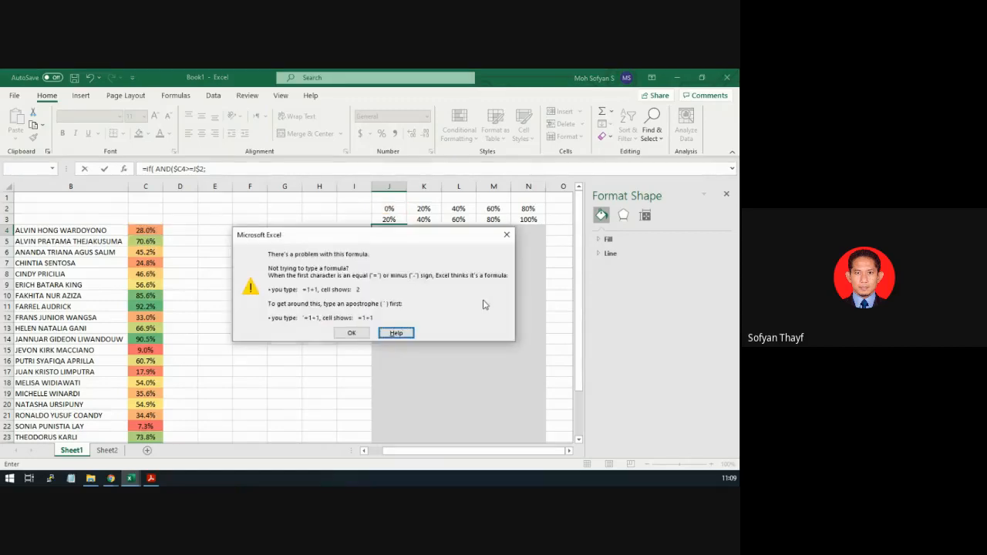
pyautogui.click(360, 334)
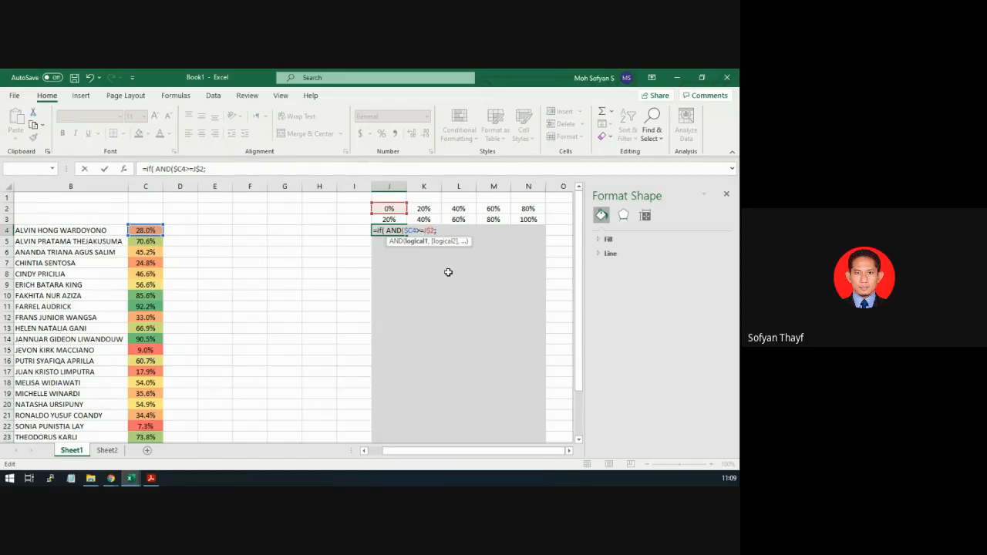
pyautogui.press('BackSpace')
pyautogui.write(',')
# Add C4<J$3 as the second condition and close the AND test
pyautogui.click(139, 230)
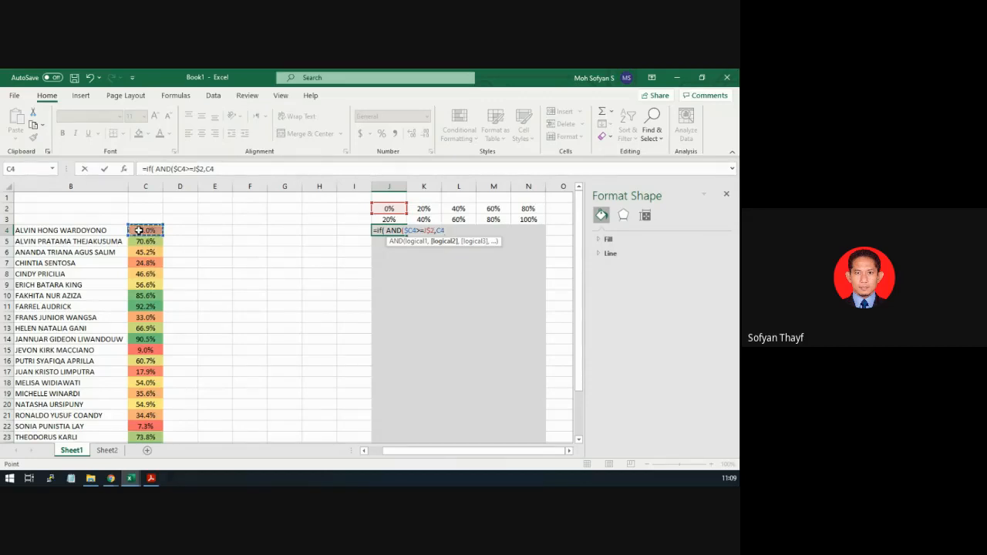
pyautogui.write('<')
pyautogui.press('Up')
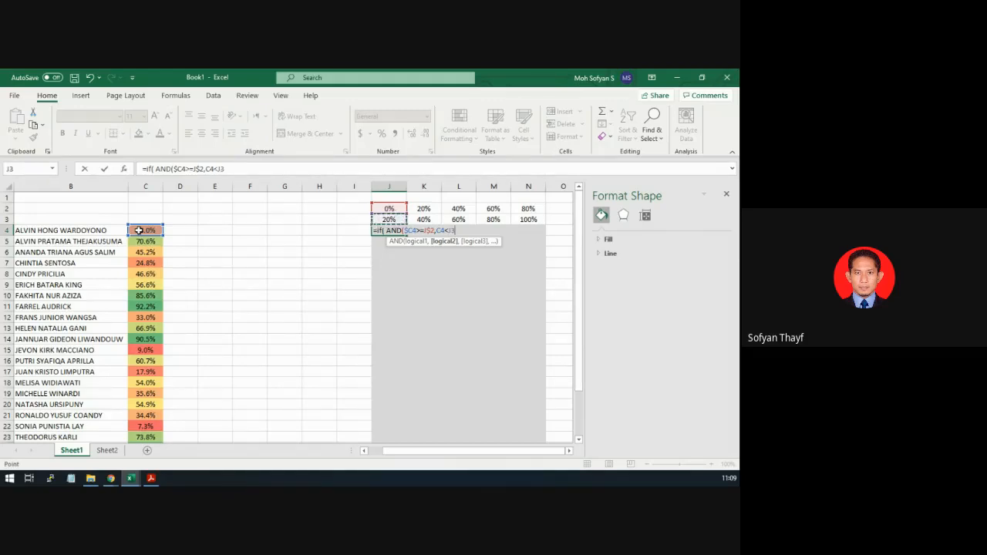
pyautogui.press('F4')
pyautogui.press('F4')
pyautogui.write(')')
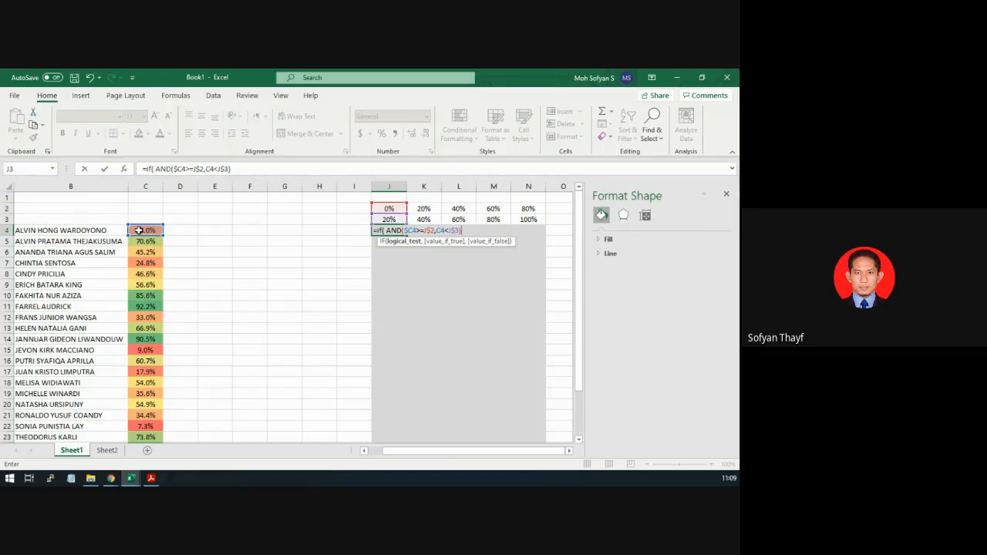
# Finish the J4 formula by returning C4 when the test is true and 0 otherwise
pyautogui.write(',')
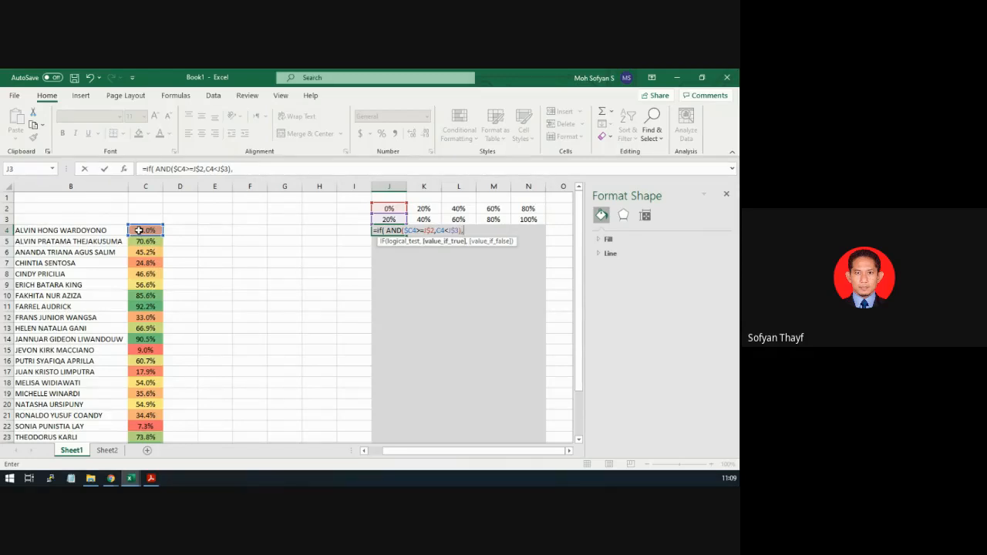
pyautogui.press('Left')
pyautogui.press('Left')
pyautogui.press('Left')
pyautogui.press('Left')
pyautogui.press('Left')
pyautogui.press('Left')
pyautogui.press('Left')
pyautogui.write(',0')
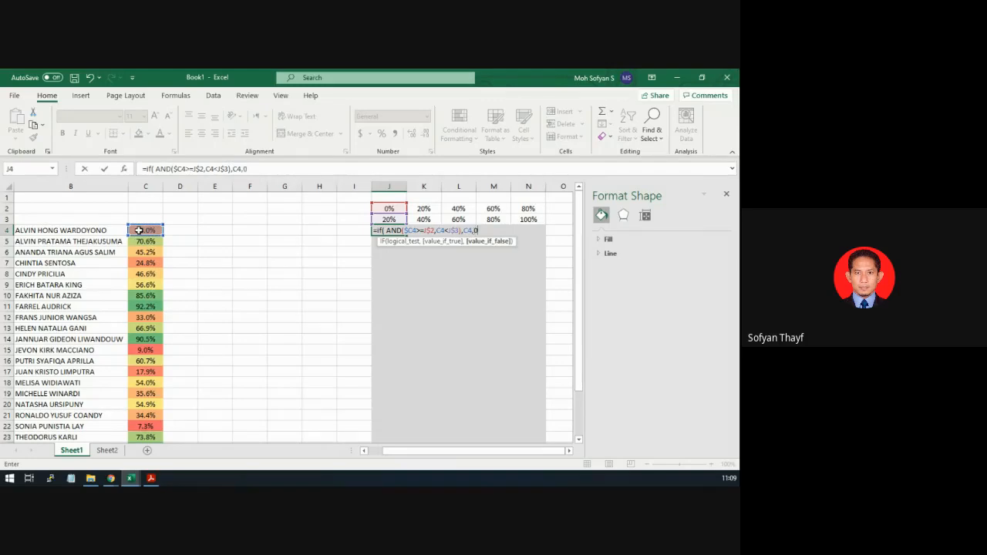
pyautogui.write(')')
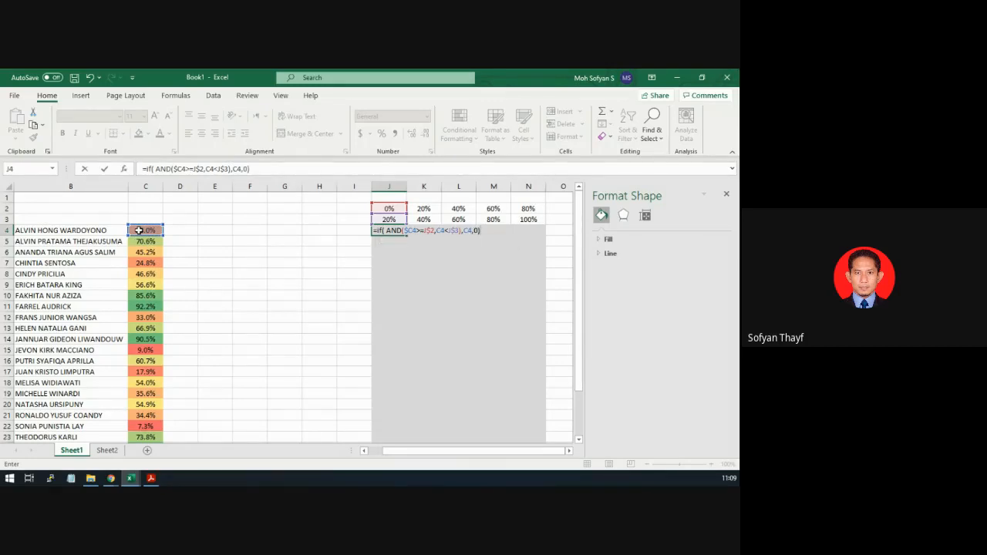
pyautogui.press('Return')
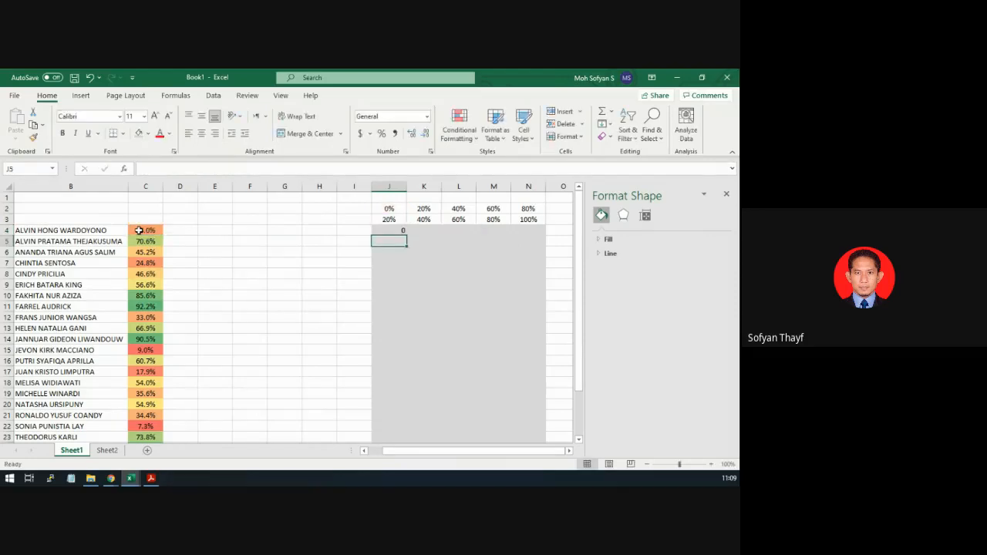
# Center the formula result in J4
pyautogui.click(401, 230)
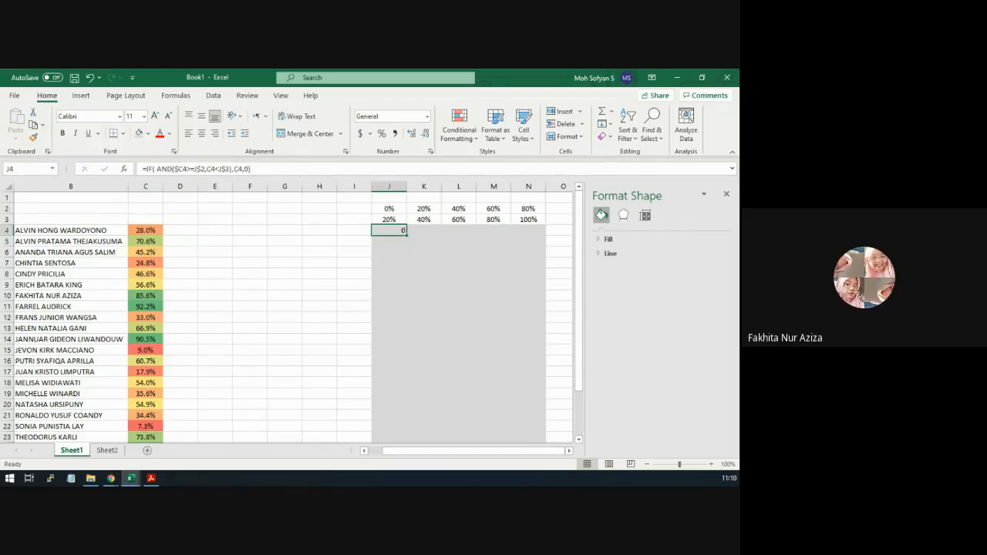
pyautogui.hotkey('alt', 'Tab')
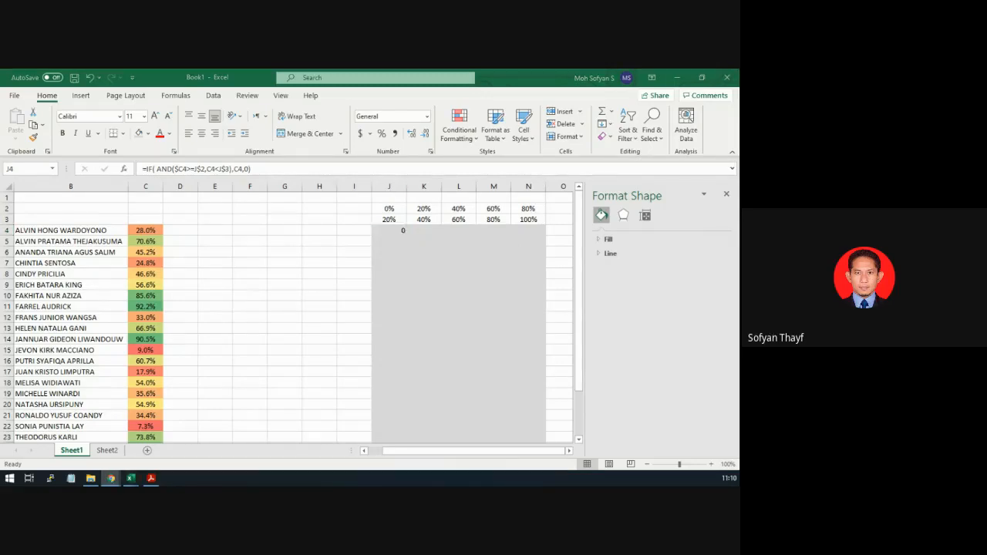
pyautogui.click(391, 229)
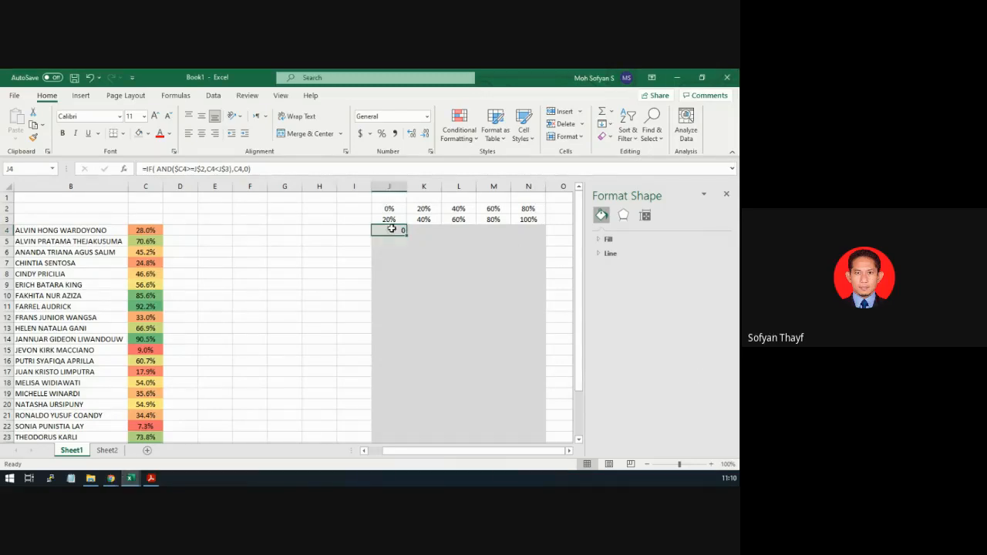
pyautogui.click(202, 134)
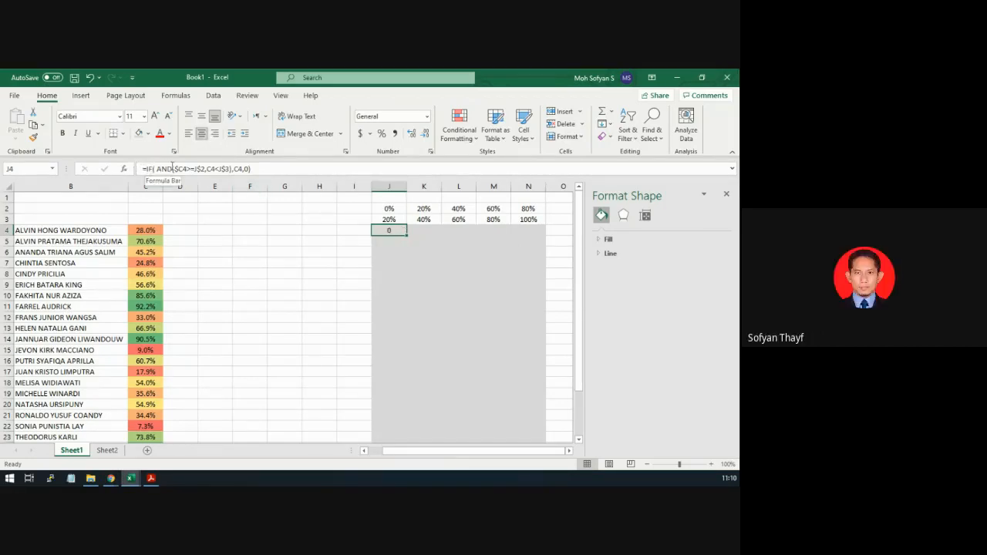
# Insert spaces around the comparison operators and between the two conditions of the AND test in J4's formula
pyautogui.click(177, 168)
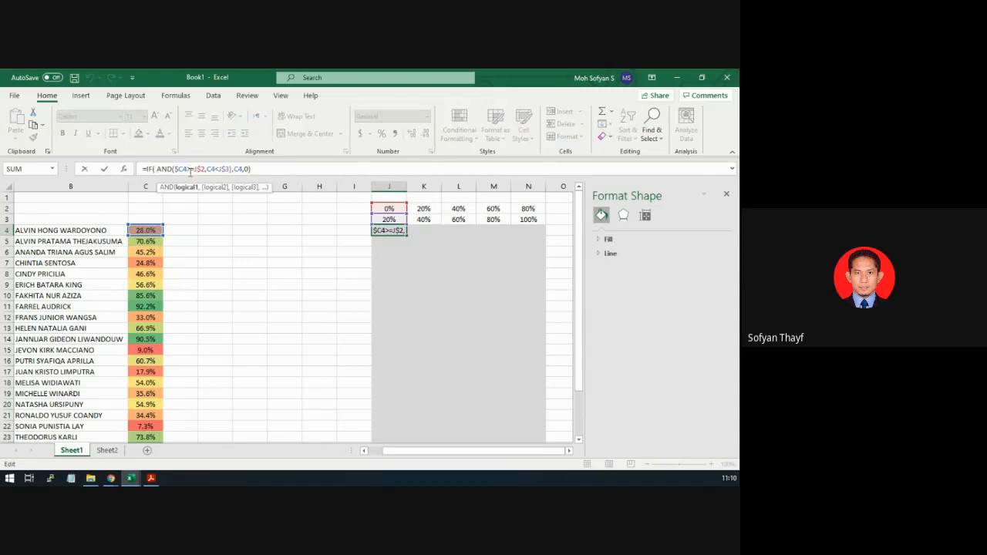
pyautogui.click(209, 168)
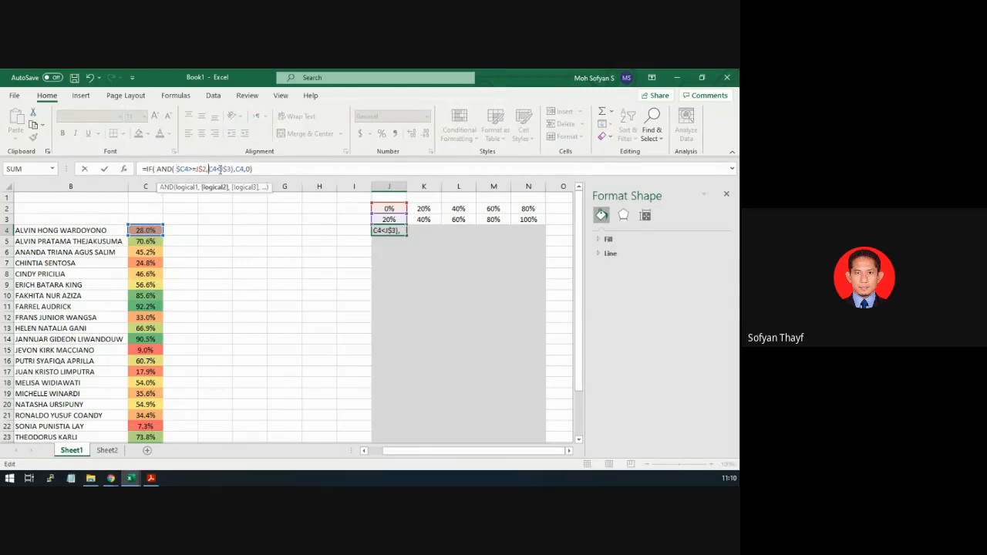
pyautogui.click(198, 170)
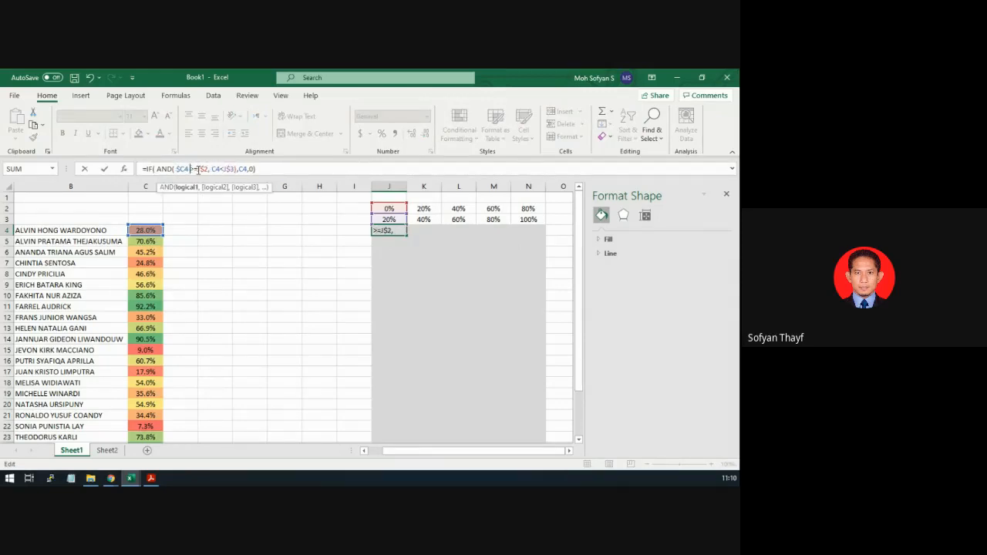
pyautogui.click(199, 170)
pyautogui.click(223, 169)
pyautogui.click(229, 168)
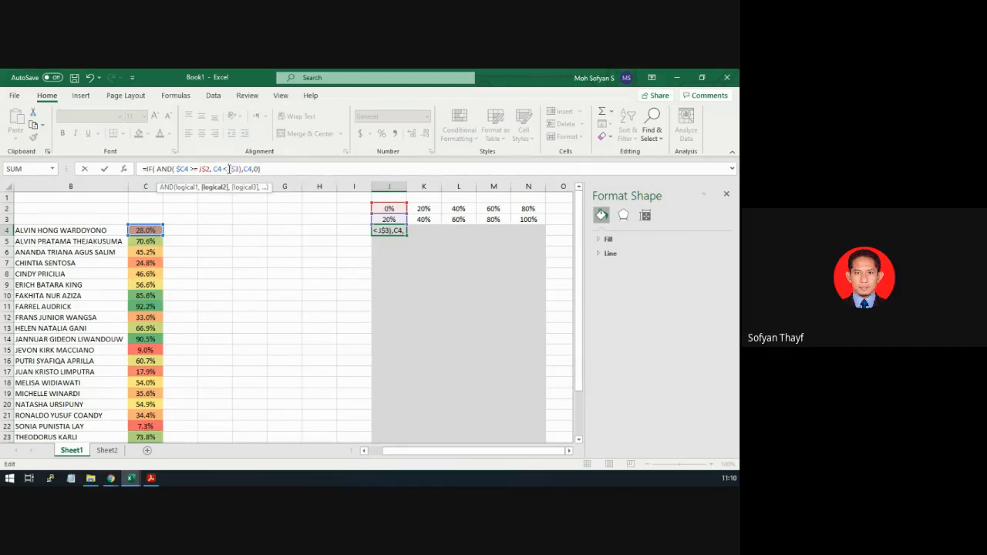
# Space out the IF arguments after the AND test in J4, adding spaces before C4 and around the 0
pyautogui.click(242, 169)
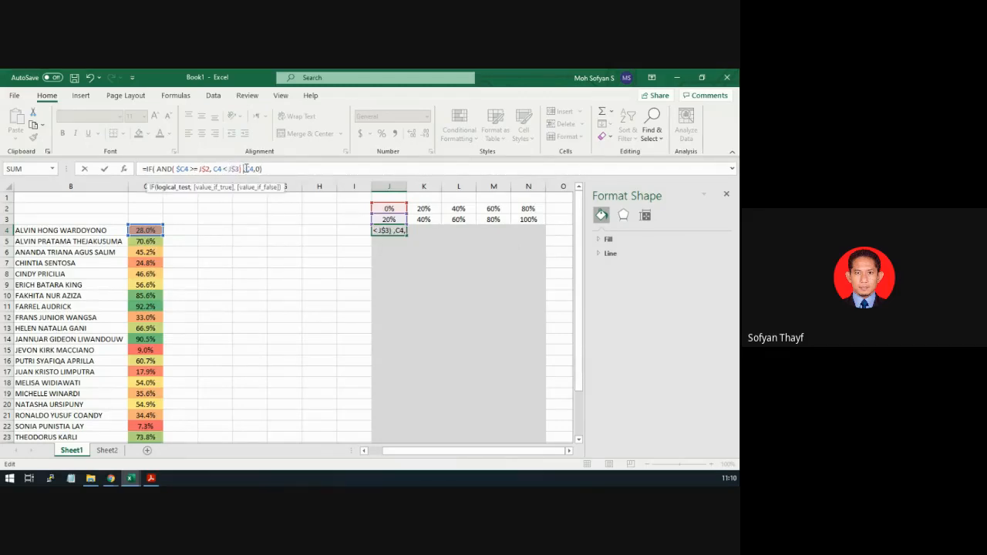
pyautogui.press('BackSpace')
pyautogui.click(245, 168)
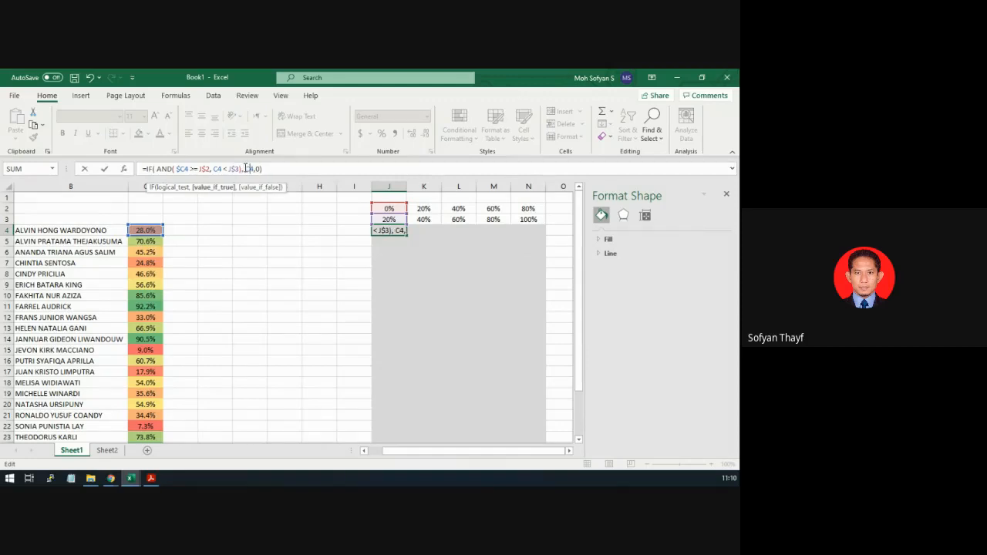
pyautogui.press('Right')
pyautogui.press('Right')
pyautogui.press('Right')
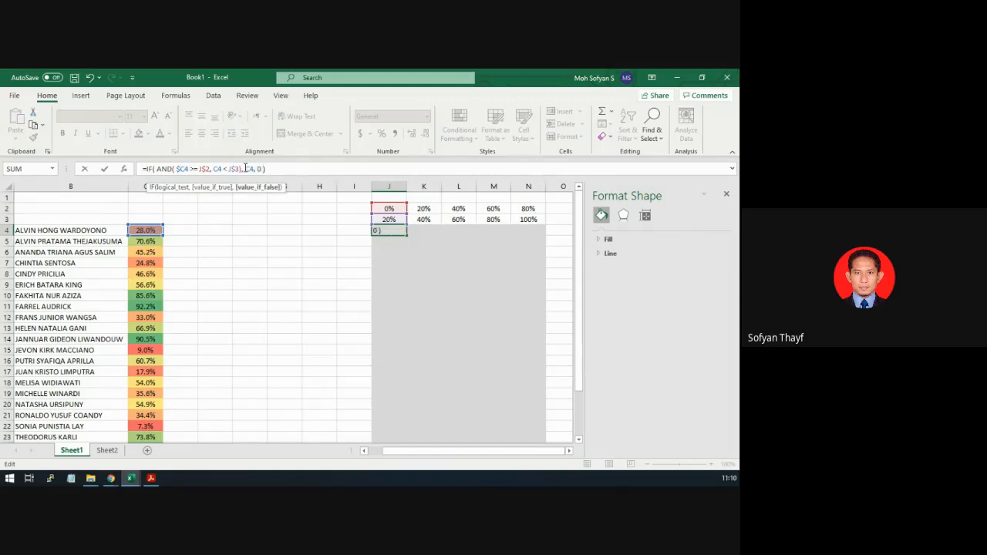
pyautogui.press('Right')
pyautogui.moveTo(177, 170); pyautogui.dragTo(243, 172)
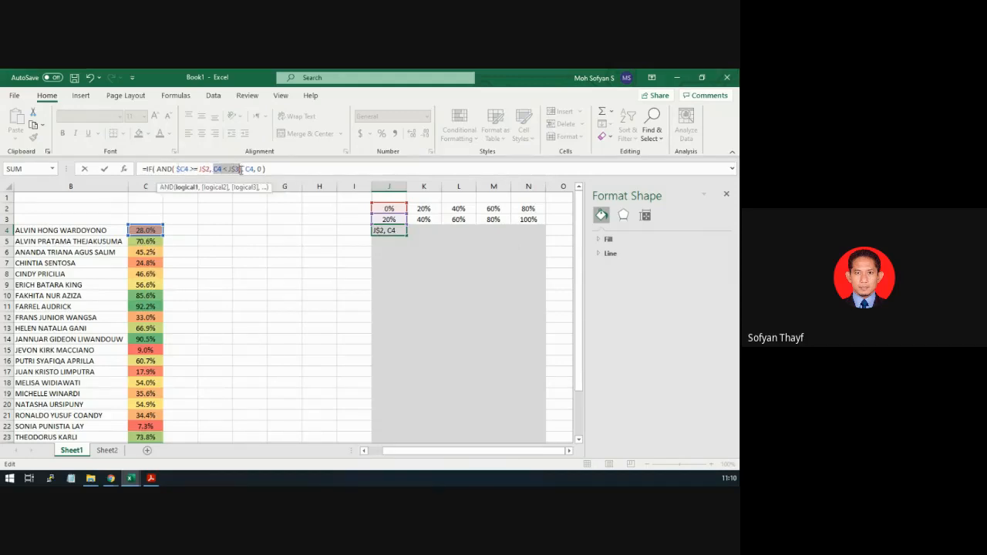
pyautogui.write(')')
# Lock the column as $C4 in both the true value and the second AND condition, and commit the J4 formula
pyautogui.click(250, 168)
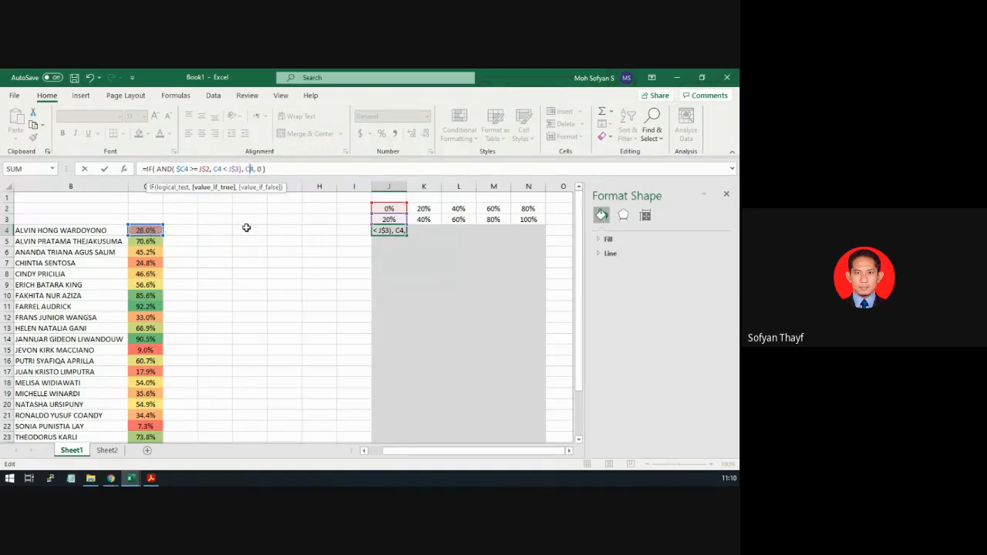
pyautogui.press('F4')
pyautogui.press('F4')
pyautogui.press('F4')
pyautogui.click(218, 168)
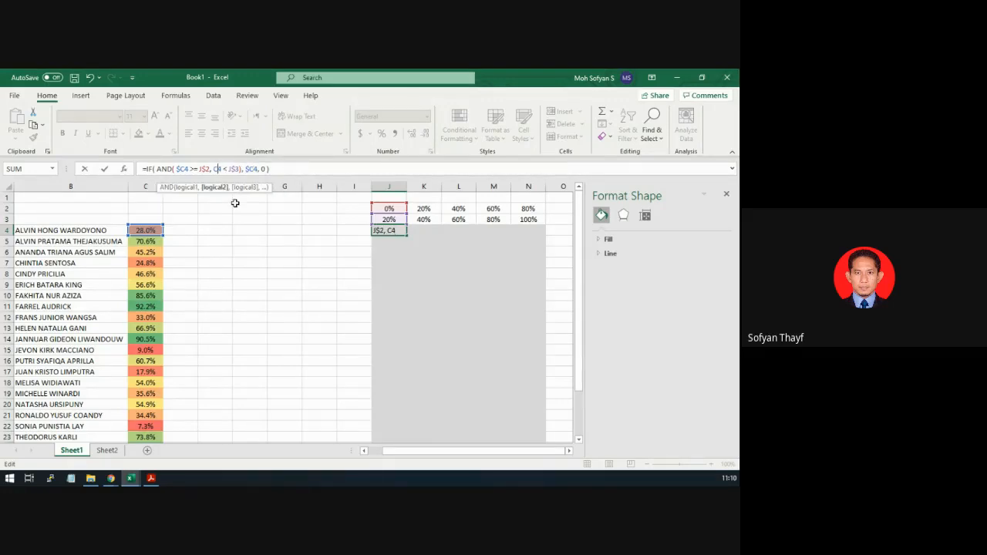
pyautogui.press('F4')
pyautogui.press('F4')
pyautogui.press('F4')
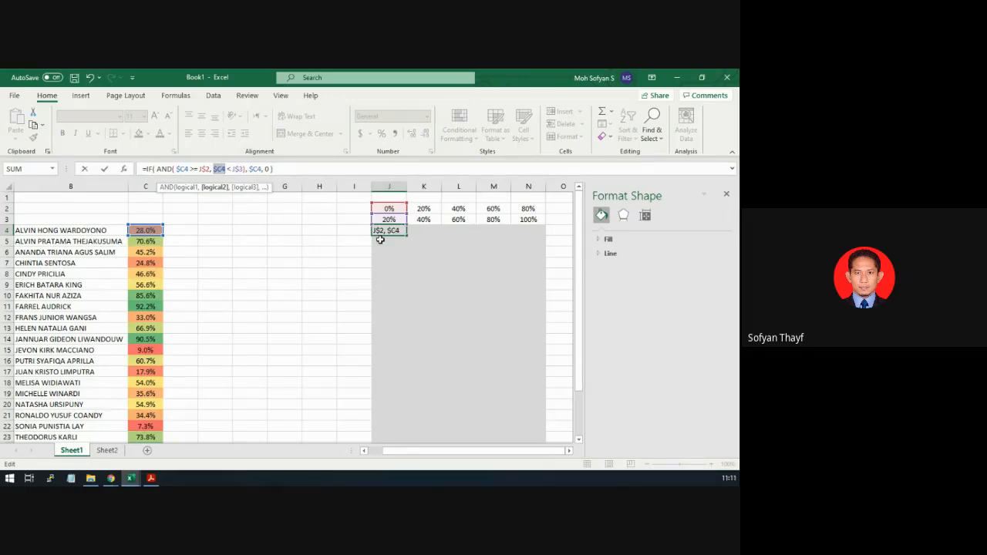
pyautogui.press('Return')
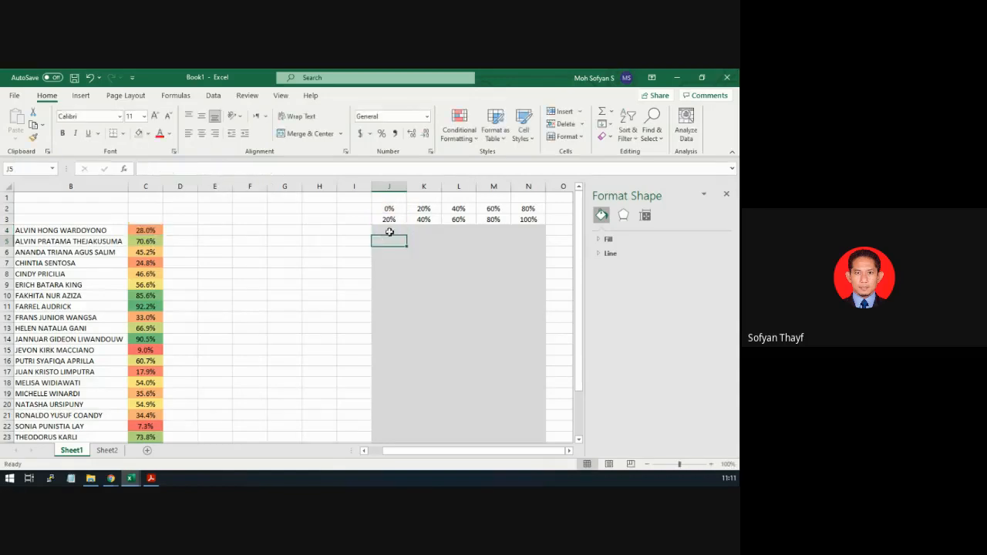
# Copy the J4 formula across to N4 and format the row's results as percentages
pyautogui.click(390, 230)
pyautogui.moveTo(406, 237); pyautogui.dragTo(538, 236)
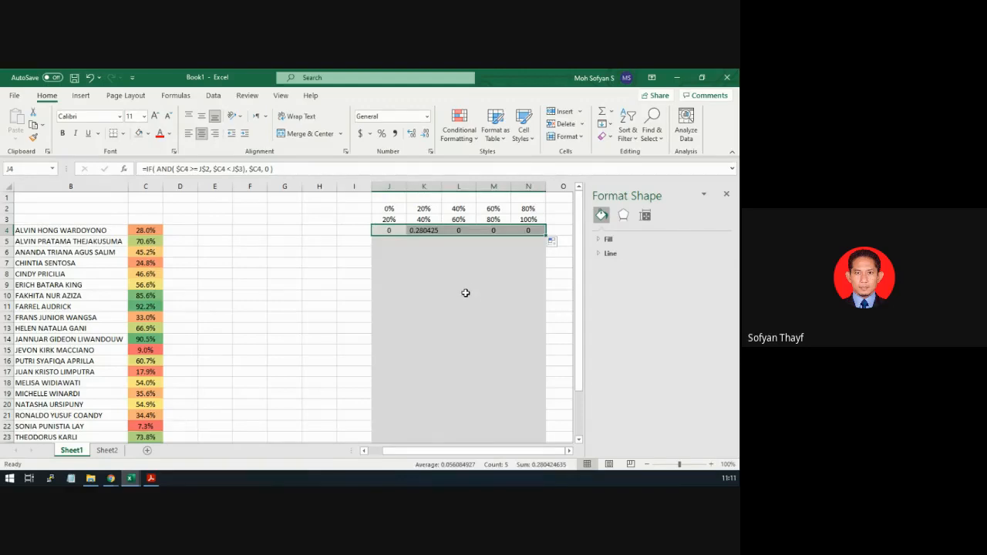
pyautogui.click(381, 133)
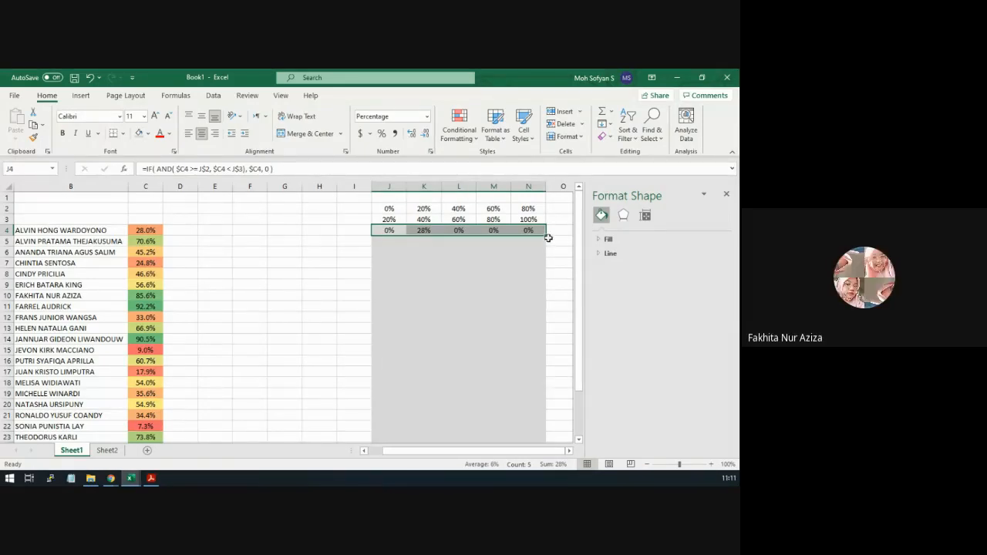
# Fill the J4:N4 formulas down to row 28 for all listed names
pyautogui.moveTo(545, 235); pyautogui.dragTo(379, 375)
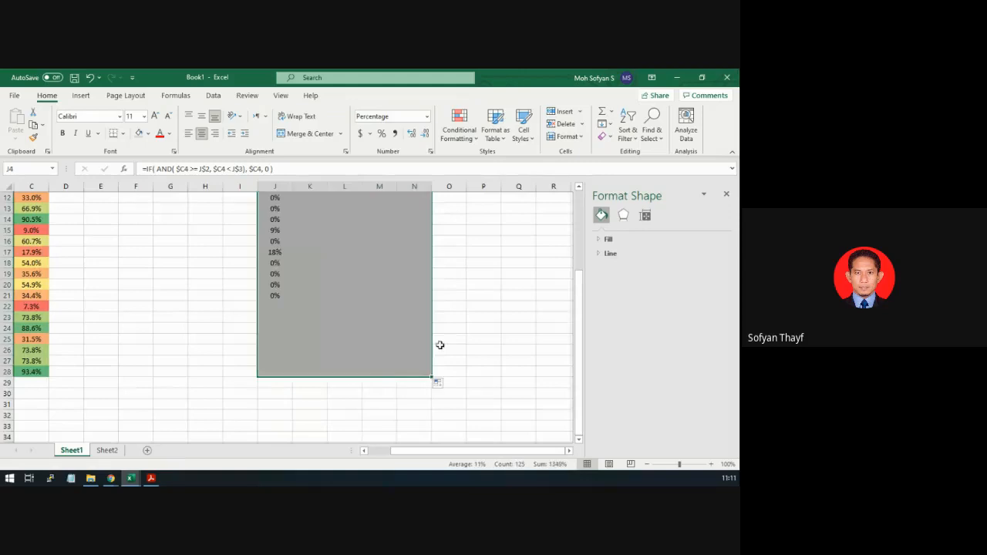
pyautogui.scroll(4, 468, 267)
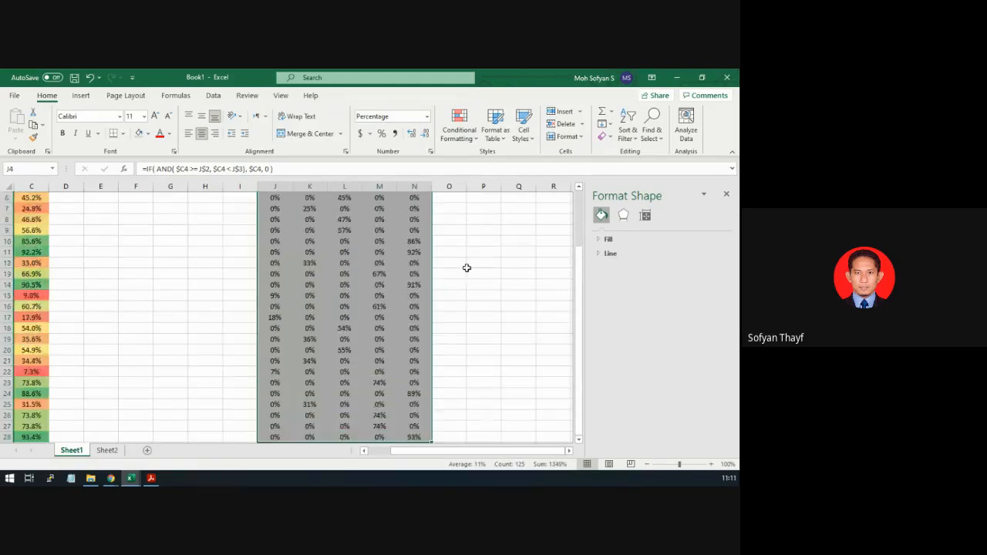
pyautogui.click(377, 459)
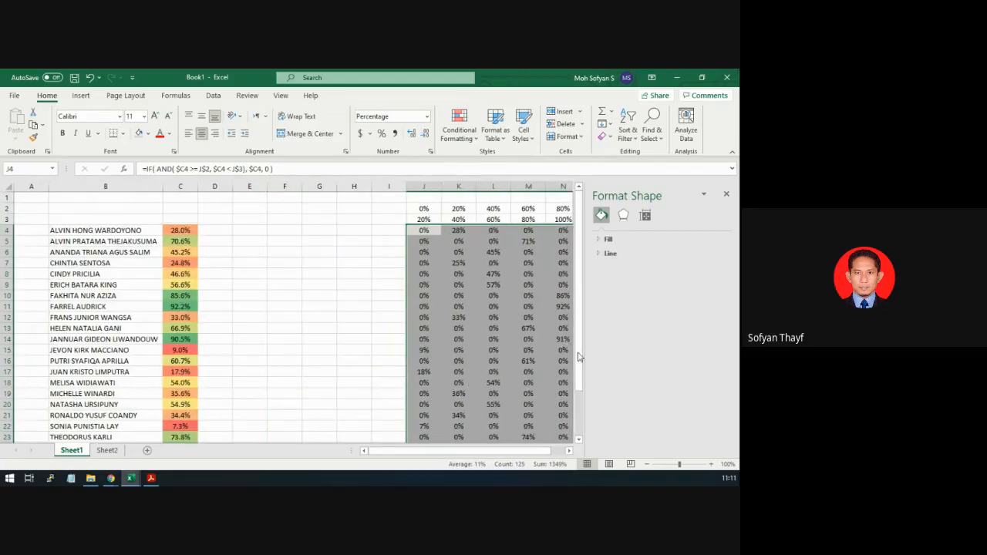
pyautogui.moveTo(578, 352); pyautogui.dragTo(582, 374)
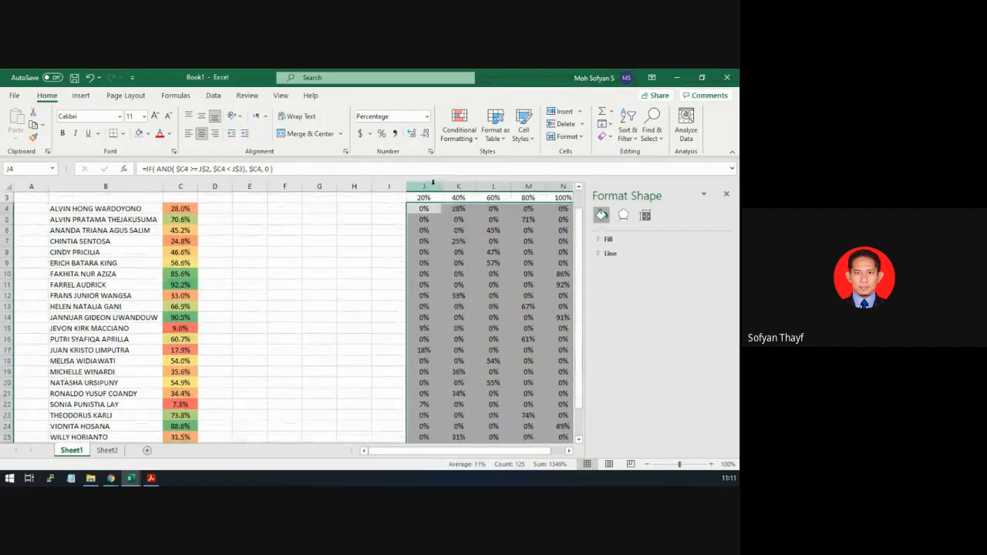
# Close the Format Shape pane and narrow columns J to N to one equal width
pyautogui.click(726, 194)
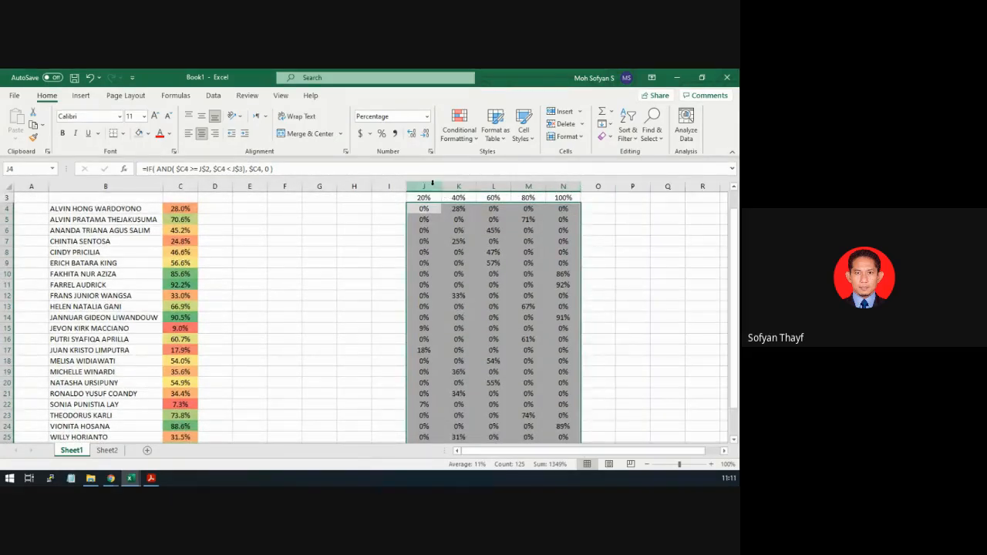
pyautogui.moveTo(424, 186); pyautogui.dragTo(548, 189)
pyautogui.moveTo(546, 186); pyautogui.dragTo(539, 184)
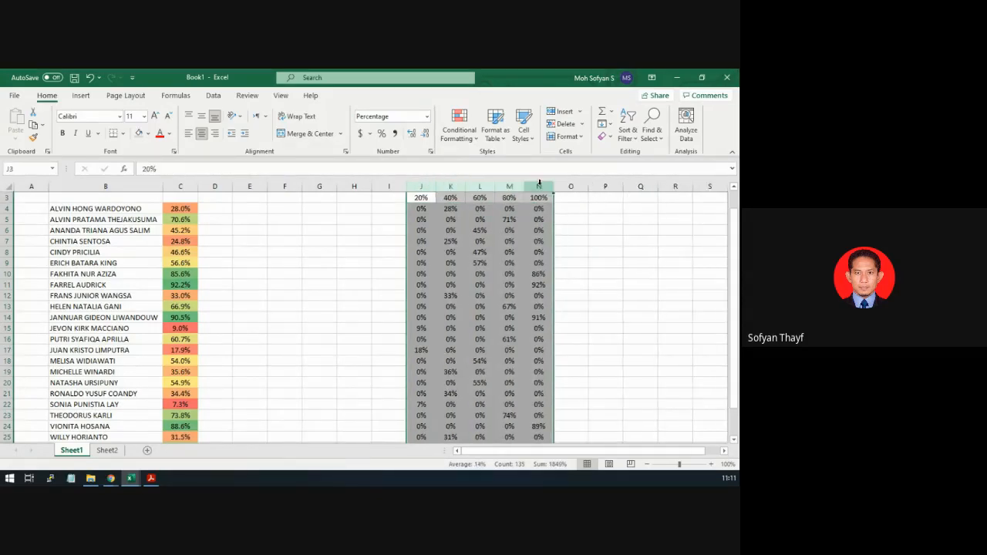
pyautogui.click(480, 220)
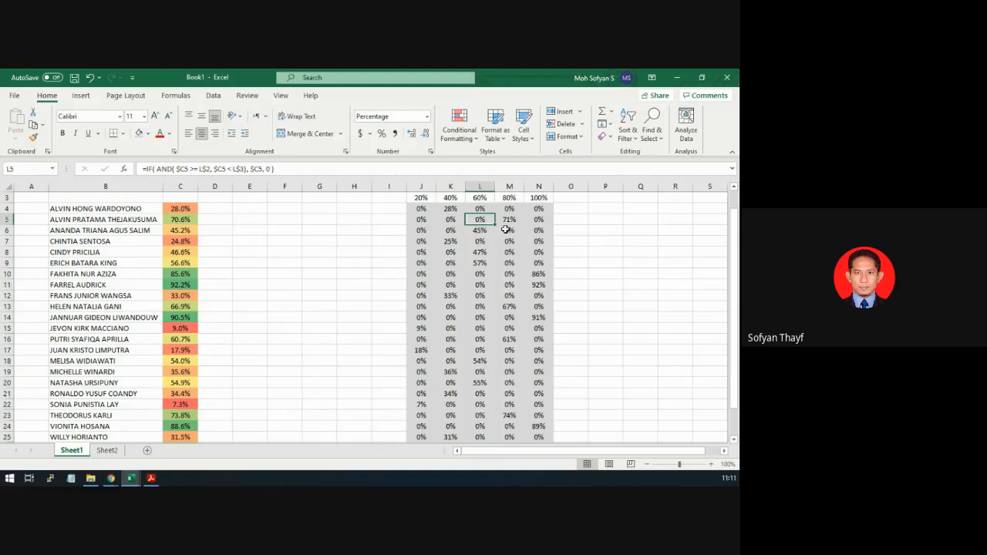
# Make the range limits in J2:N3 bold
pyautogui.scroll(1, 505, 229)
pyautogui.click(417, 219)
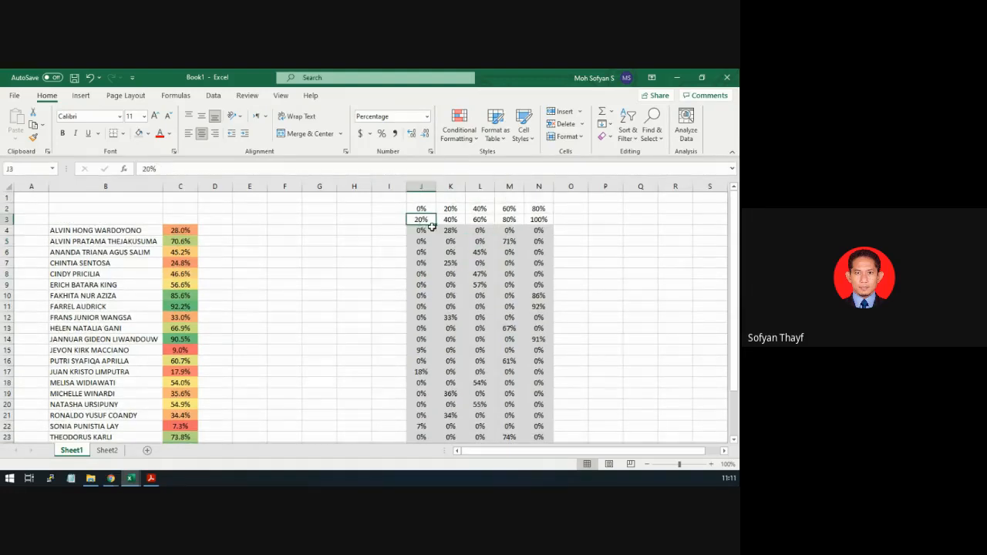
pyautogui.click(423, 231)
pyautogui.click(421, 210)
pyautogui.moveTo(428, 210); pyautogui.dragTo(538, 219)
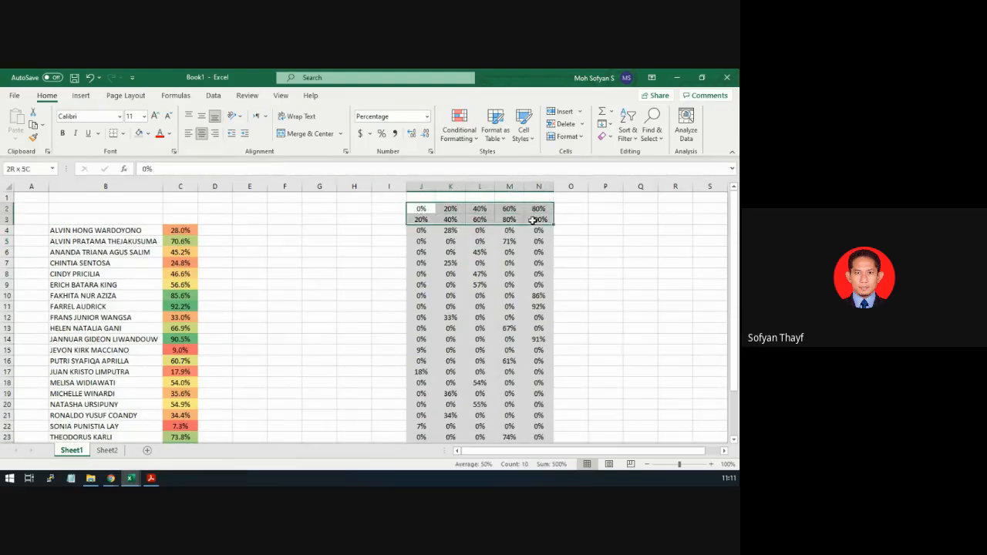
pyautogui.click(63, 133)
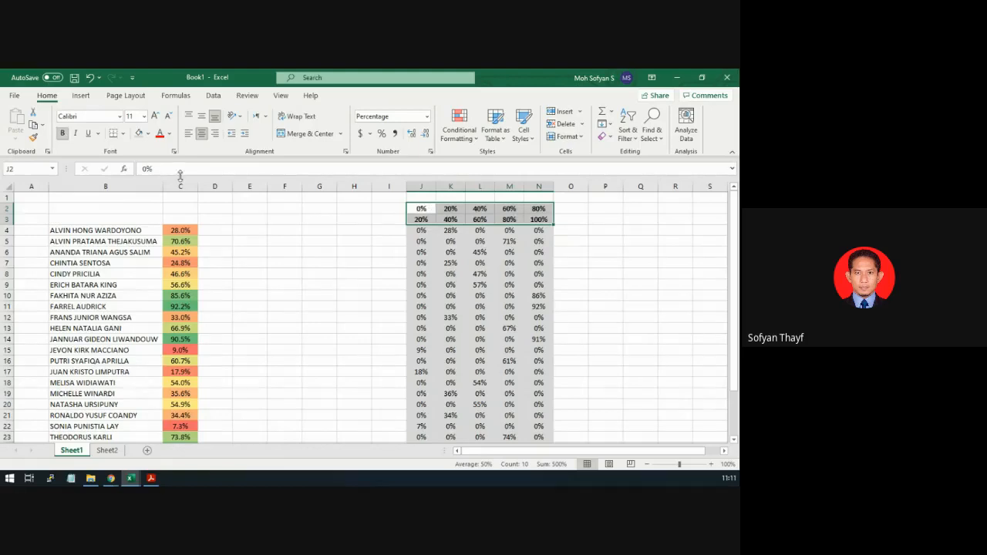
# Reduce the font size of the range limits in J2:N3 by two steps
pyautogui.click(420, 231)
pyautogui.moveTo(421, 231); pyautogui.dragTo(456, 244)
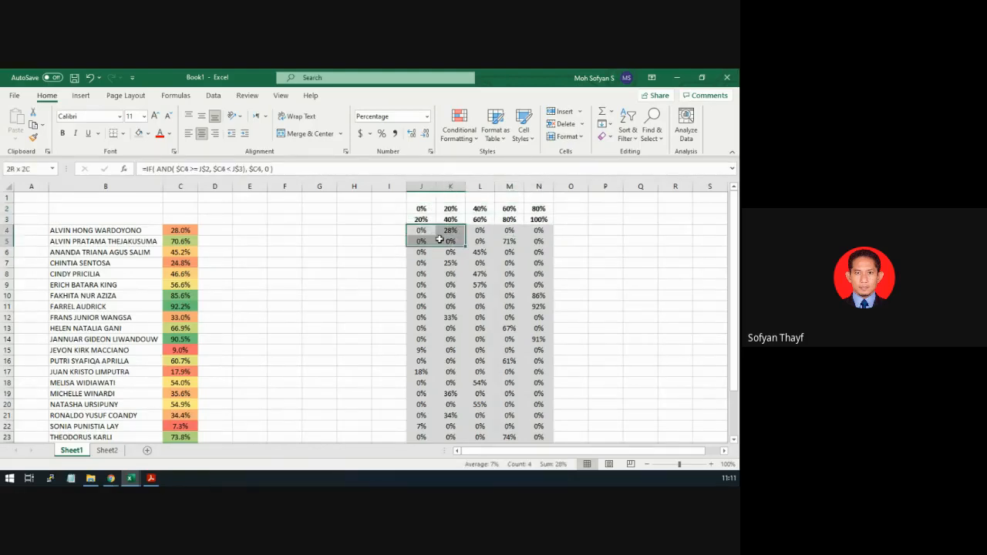
pyautogui.moveTo(421, 210); pyautogui.dragTo(536, 220)
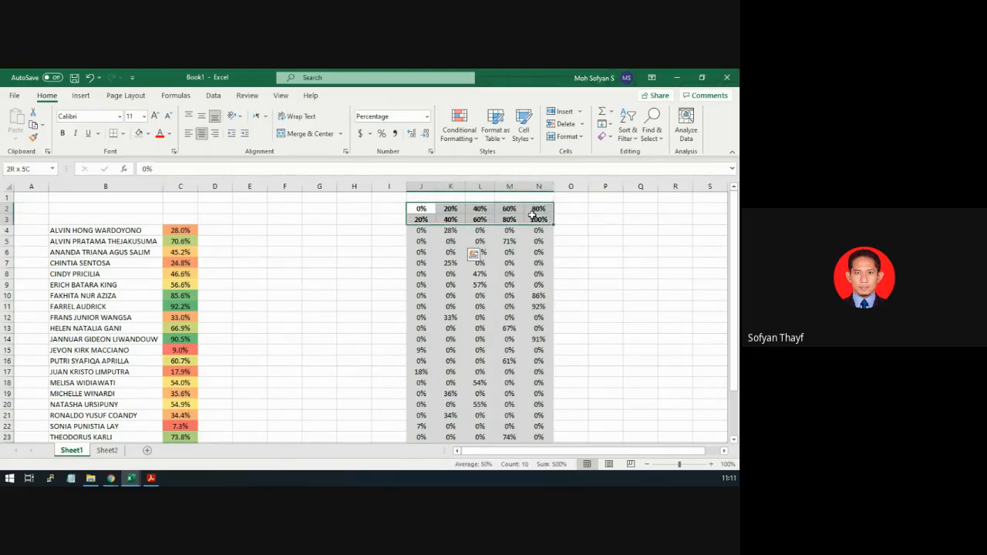
pyautogui.click(168, 116)
pyautogui.click(168, 116)
# Apply the custom number format 0%;0%; to J4:N28 so that zero values are hidden
pyautogui.click(421, 231)
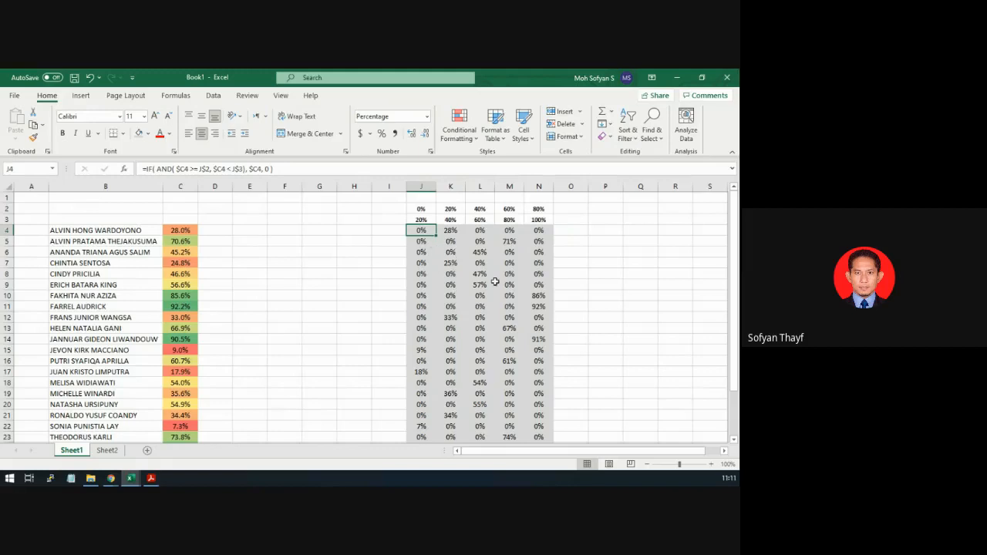
pyautogui.hotkey('ctrl', 'shift', 'Right')
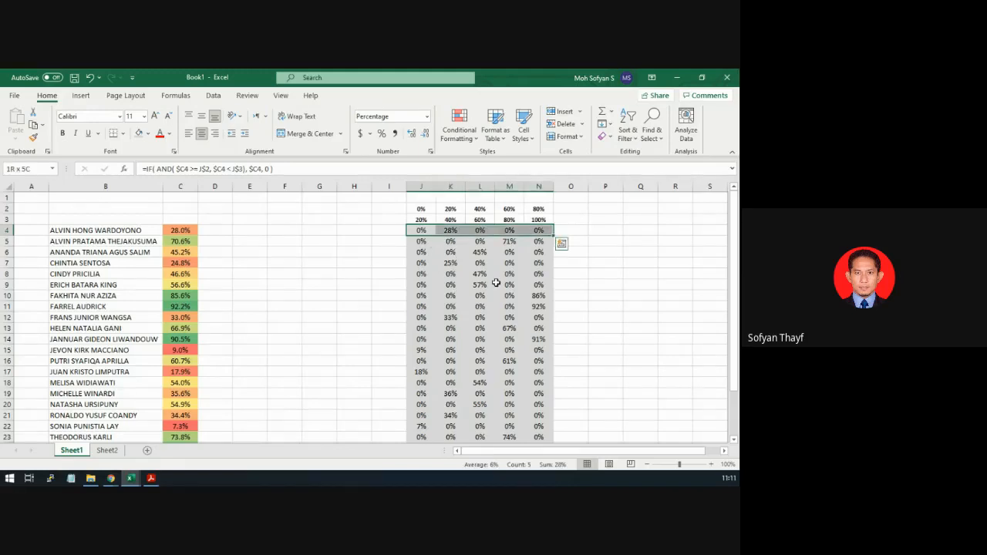
pyautogui.hotkey('ctrl', 'shift', 'Down')
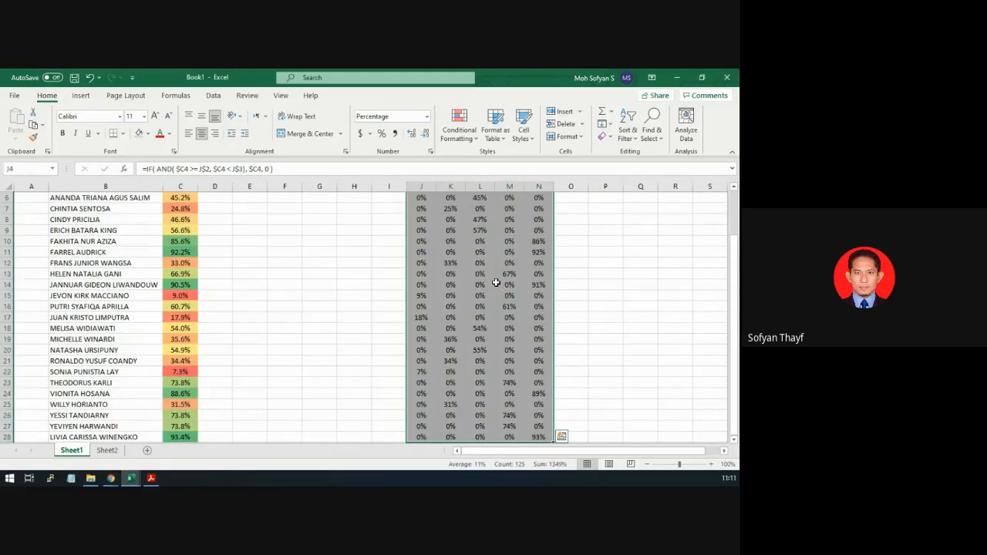
pyautogui.click(426, 116)
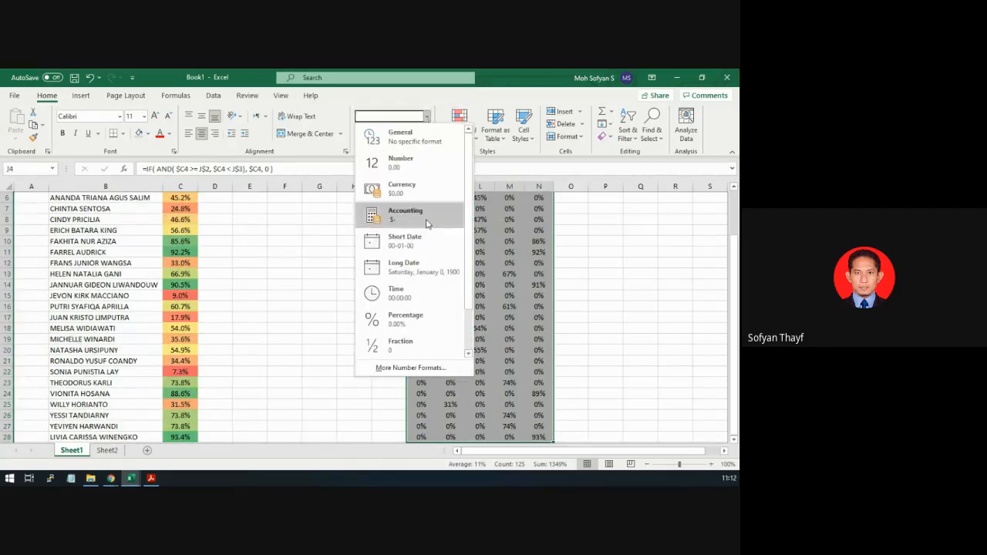
pyautogui.scroll(-1, 426, 239)
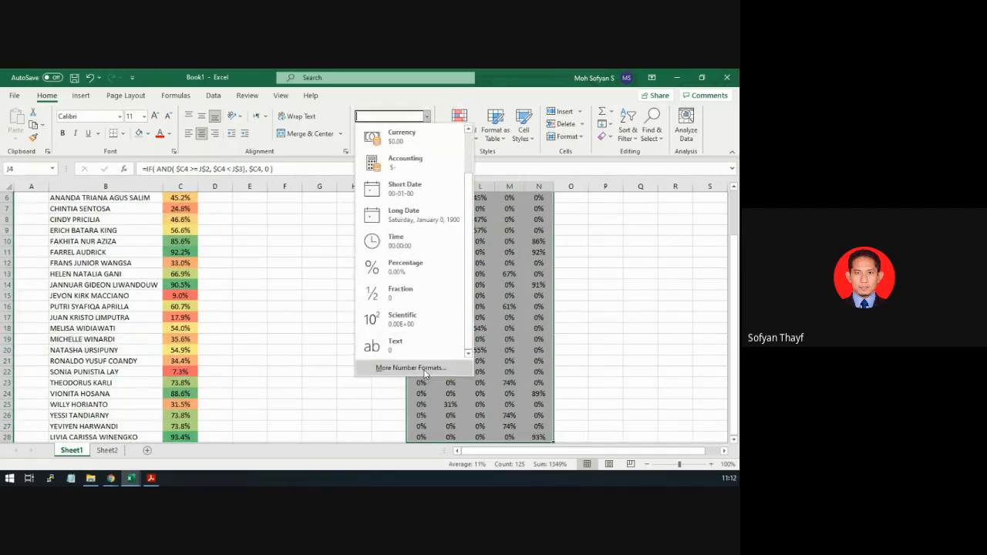
pyautogui.click(429, 118)
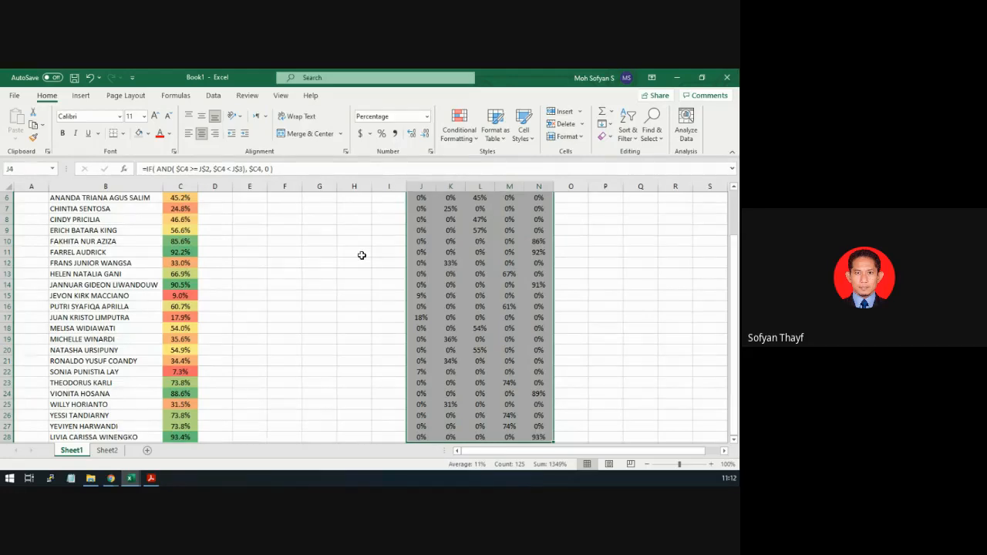
pyautogui.scroll(2, 361, 255)
pyautogui.hotkey('ctrl', '1')
pyautogui.click(333, 265)
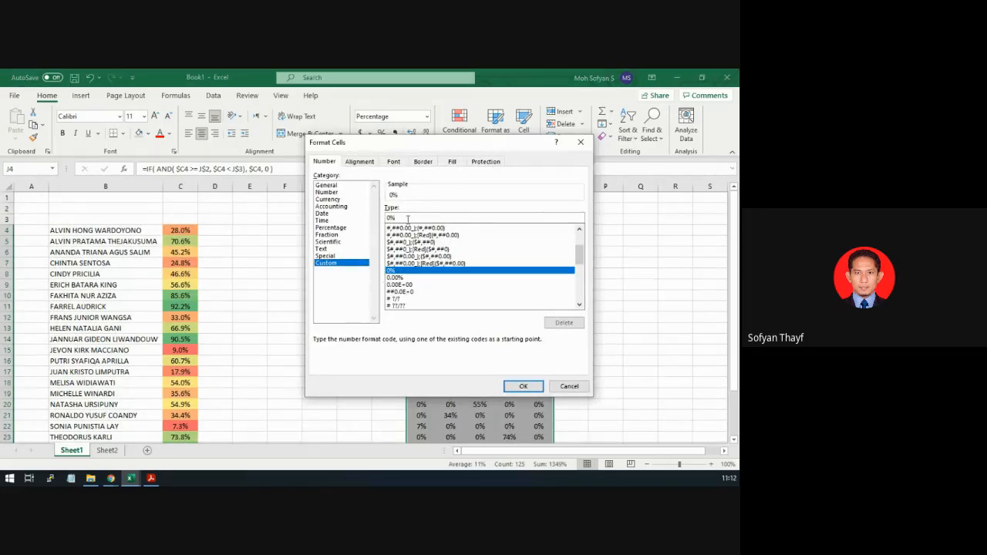
pyautogui.write(';0%;')
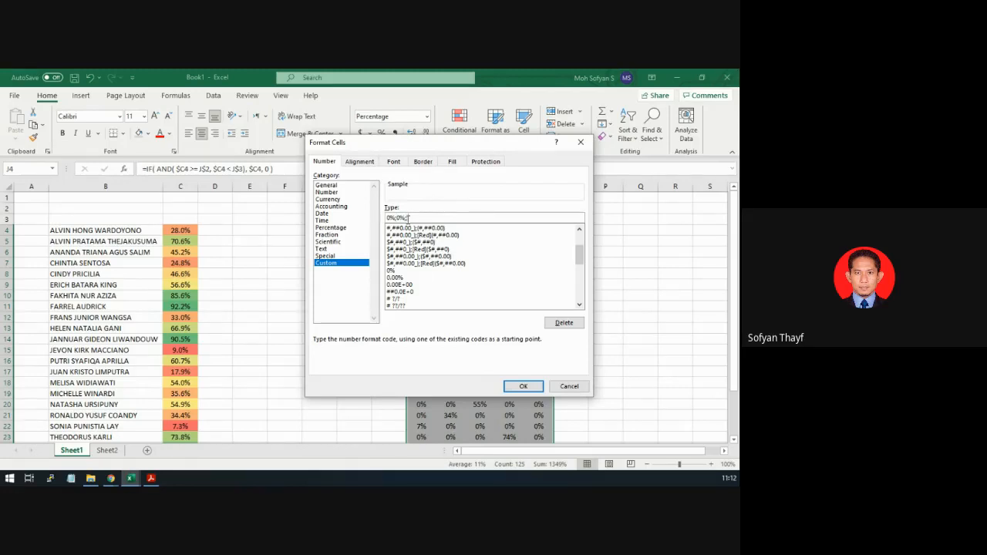
pyautogui.click(527, 387)
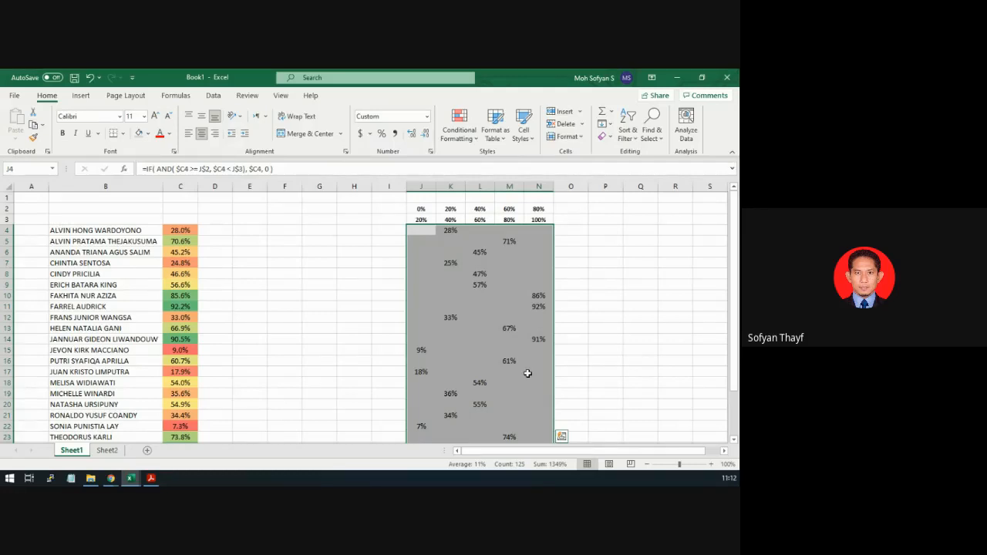
pyautogui.scroll(-2, 505, 330)
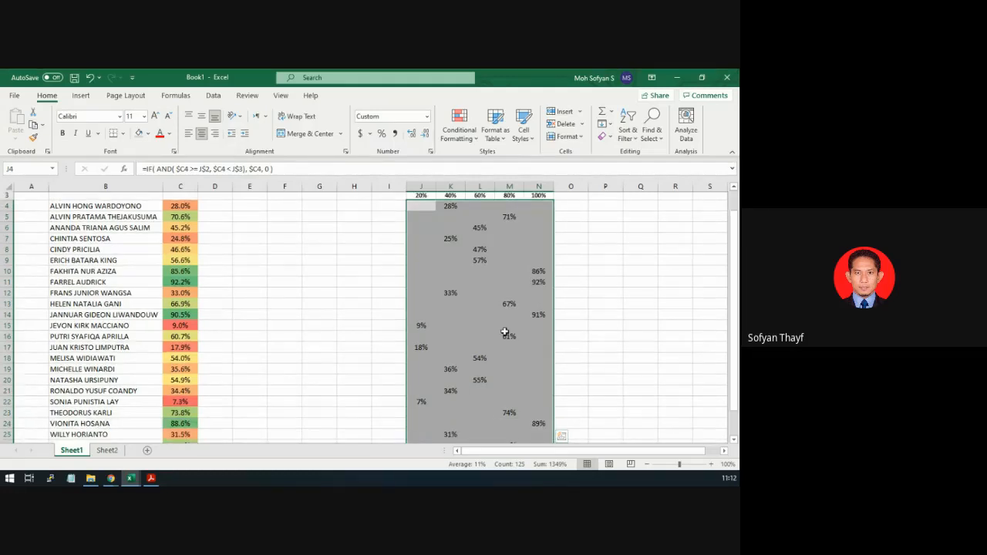
pyautogui.scroll(2, 505, 328)
pyautogui.click(475, 287)
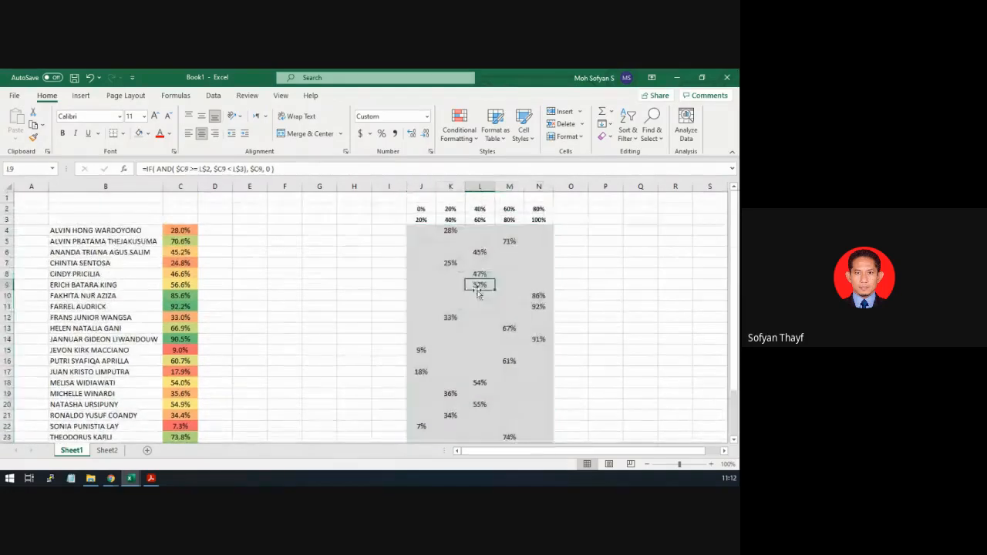
# Add borders around every cell of the range table J2:N28, including the limit rows
pyautogui.click(423, 230)
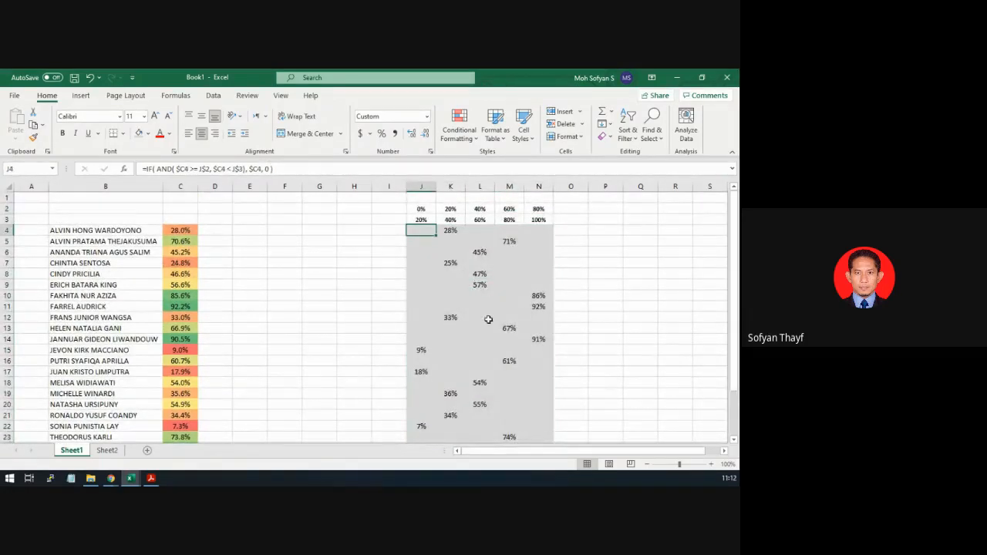
pyautogui.click(422, 210)
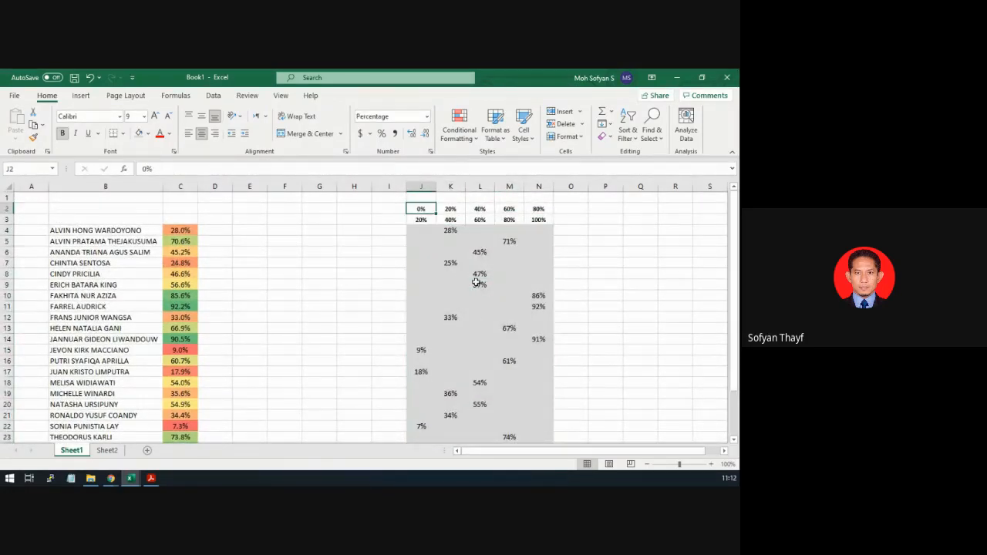
pyautogui.scroll(-4, 478, 296)
pyautogui.keyDown('shift'); pyautogui.click(547, 360); pyautogui.keyUp('shift')
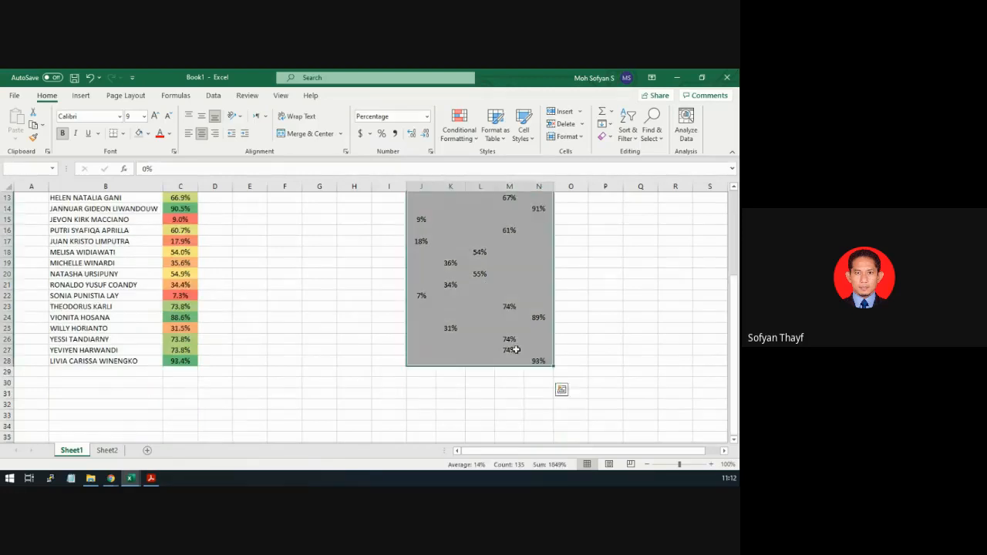
pyautogui.click(122, 133)
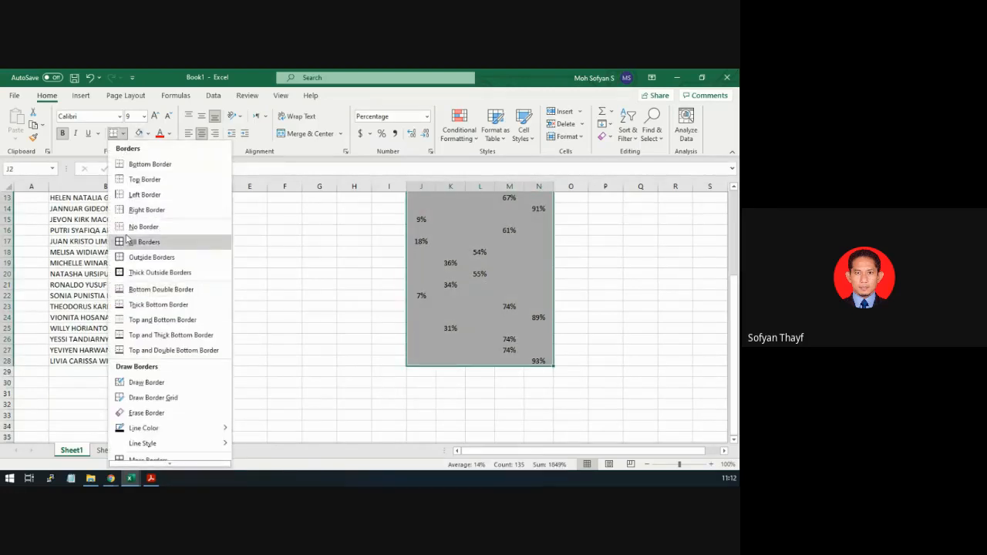
pyautogui.click(131, 245)
pyautogui.scroll(4, 198, 249)
pyautogui.click(450, 284)
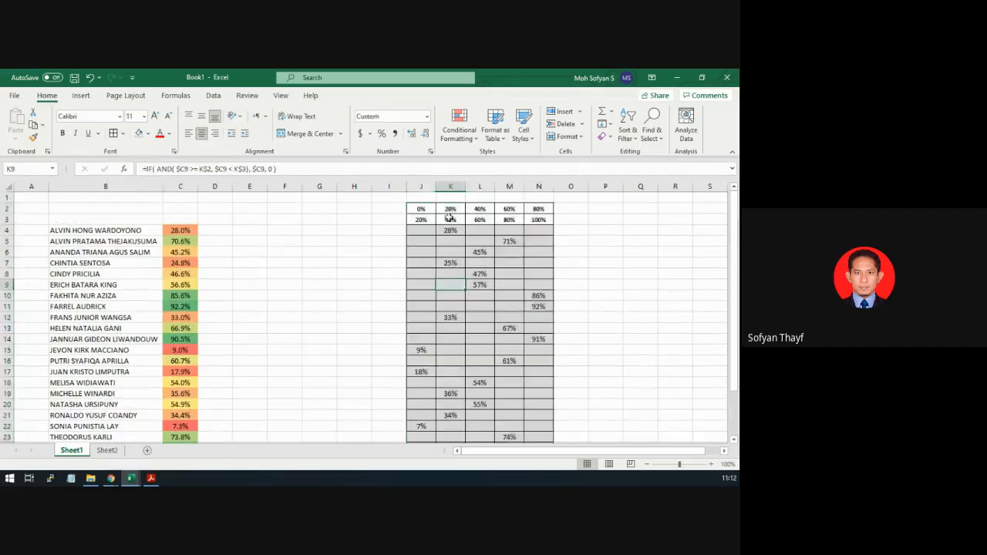
pyautogui.click(515, 252)
pyautogui.moveTo(429, 209); pyautogui.dragTo(540, 218)
pyautogui.click(506, 252)
pyautogui.click(453, 231)
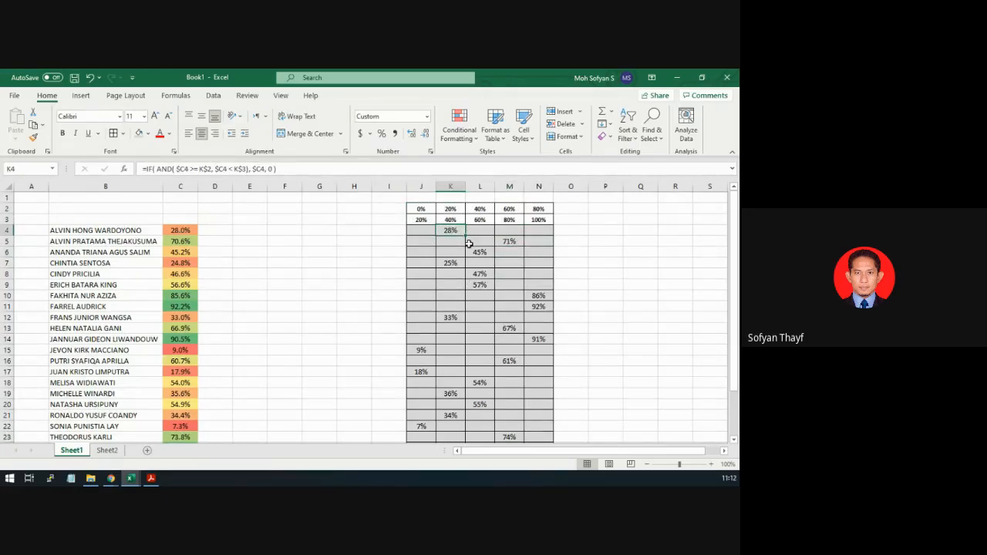
pyautogui.click(509, 241)
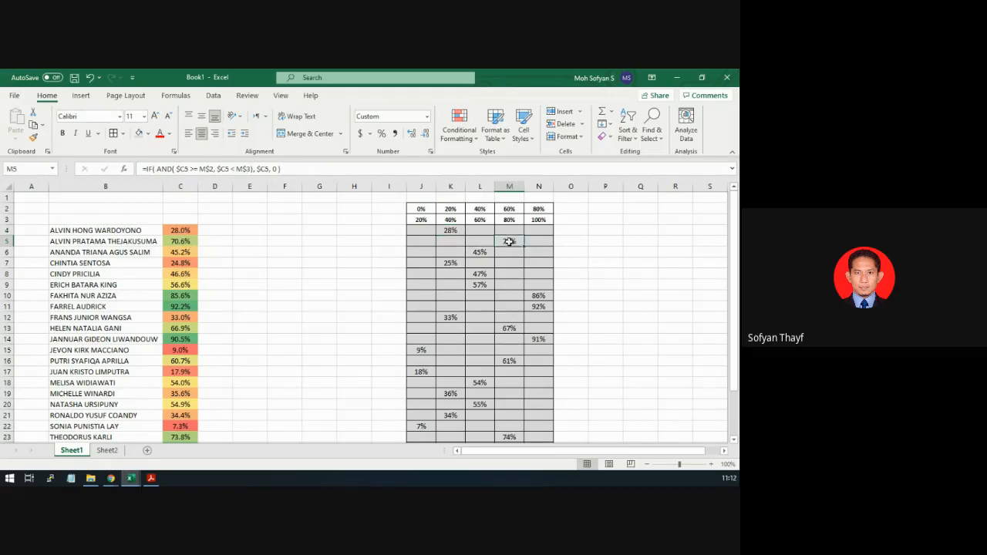
pyautogui.click(452, 231)
# Show the percentages in J4:N28 with one decimal place
pyautogui.click(419, 227)
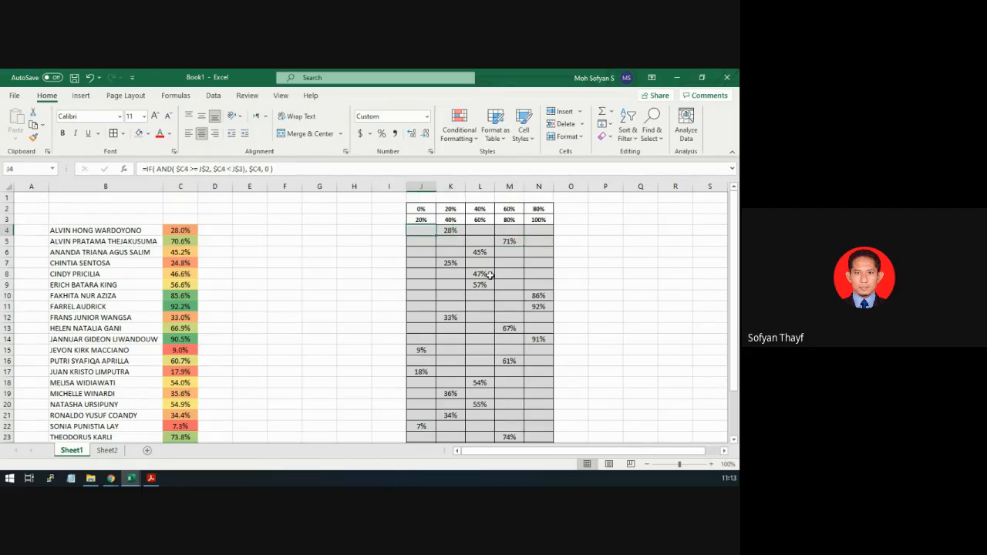
pyautogui.scroll(-4, 534, 324)
pyautogui.keyDown('shift'); pyautogui.click(543, 360); pyautogui.keyUp('shift')
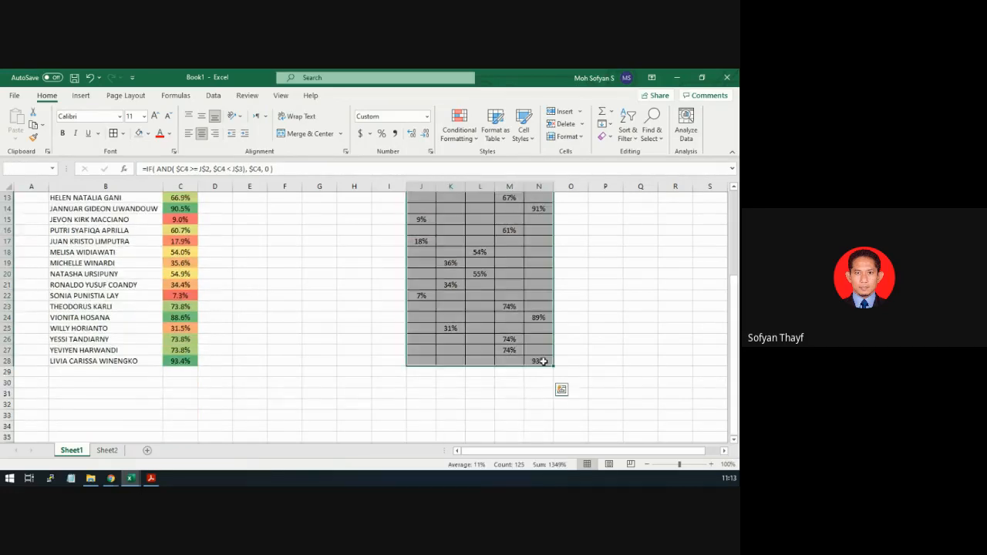
pyautogui.click(413, 134)
pyautogui.scroll(4, 494, 309)
pyautogui.click(508, 284)
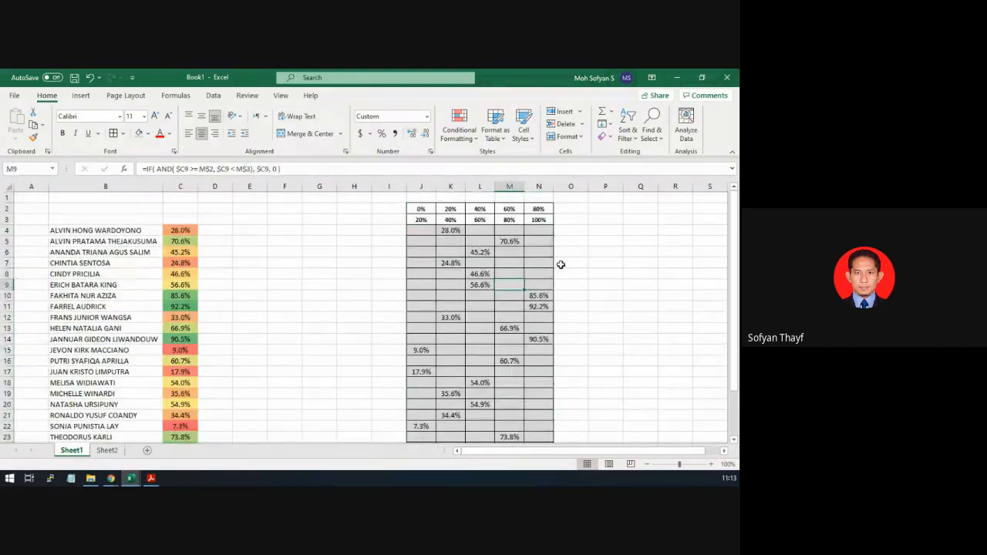
pyautogui.click(505, 252)
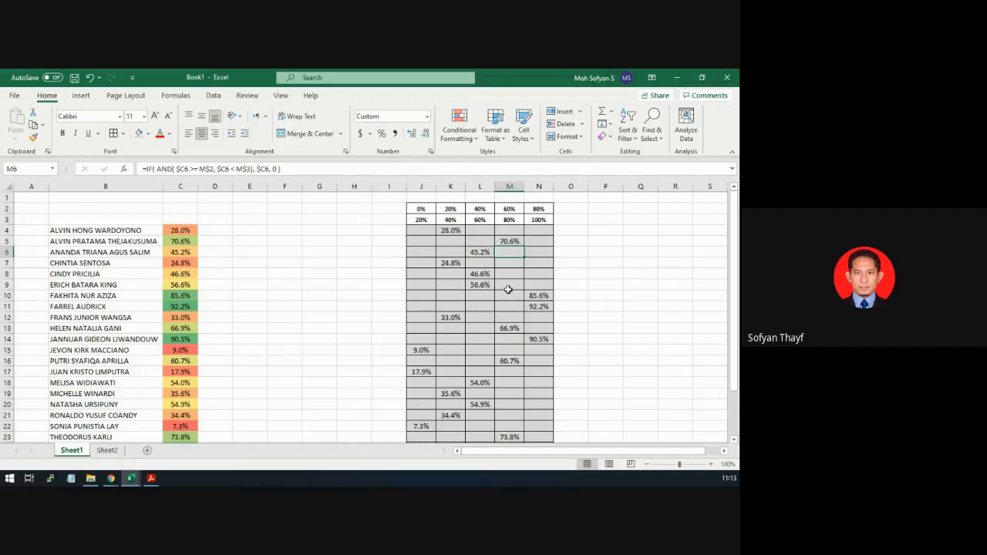
# Insert a default clustered column chart from the percentage values in J4:N28
pyautogui.click(411, 228)
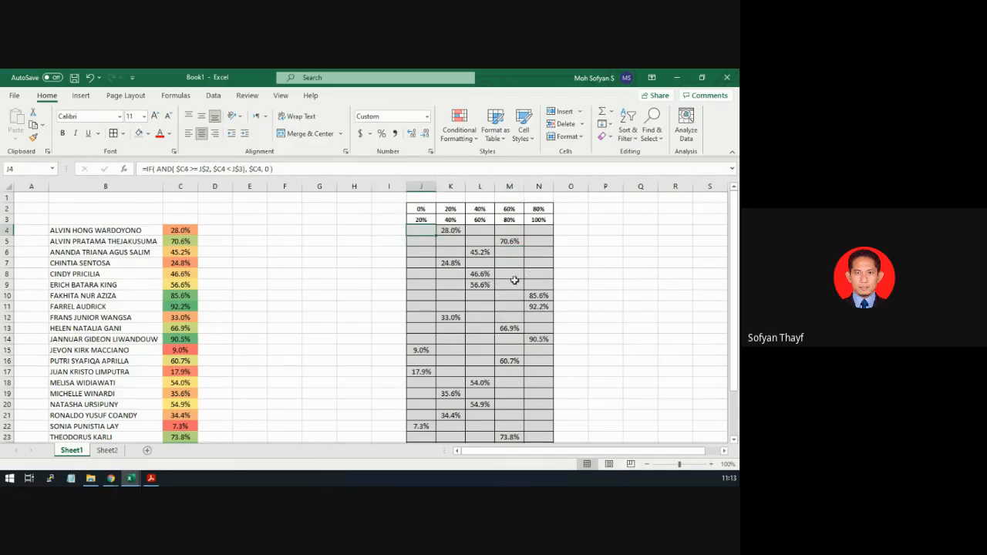
pyautogui.scroll(-1, 526, 312)
pyautogui.scroll(-3, 526, 312)
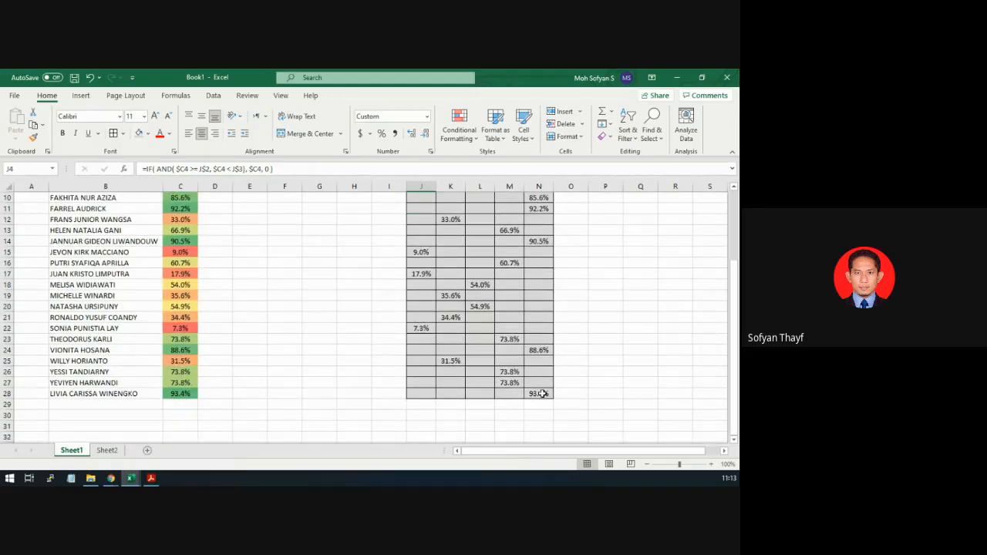
pyautogui.keyDown('shift'); pyautogui.click(538, 392); pyautogui.keyUp('shift')
pyautogui.scroll(3, 641, 308)
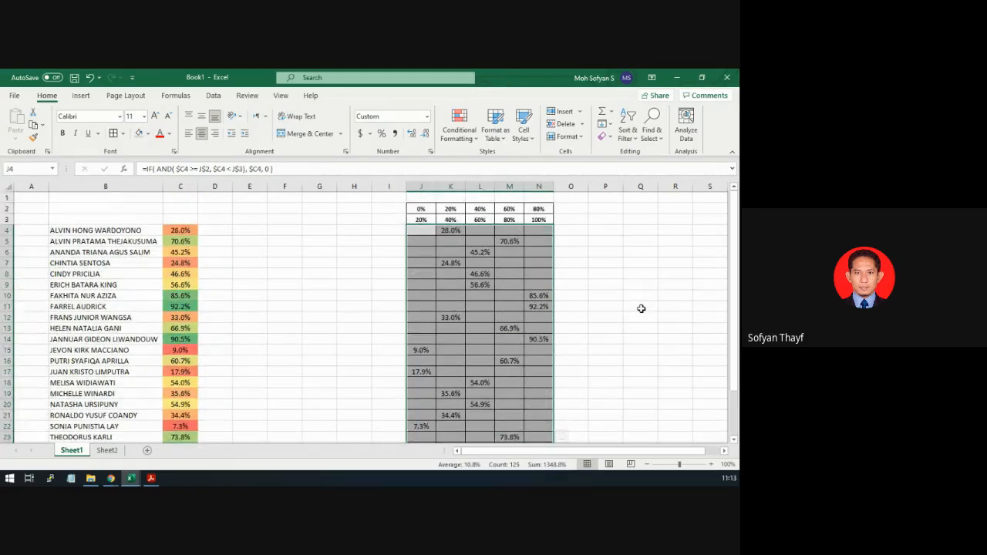
pyautogui.hotkey('alt', 'F1')
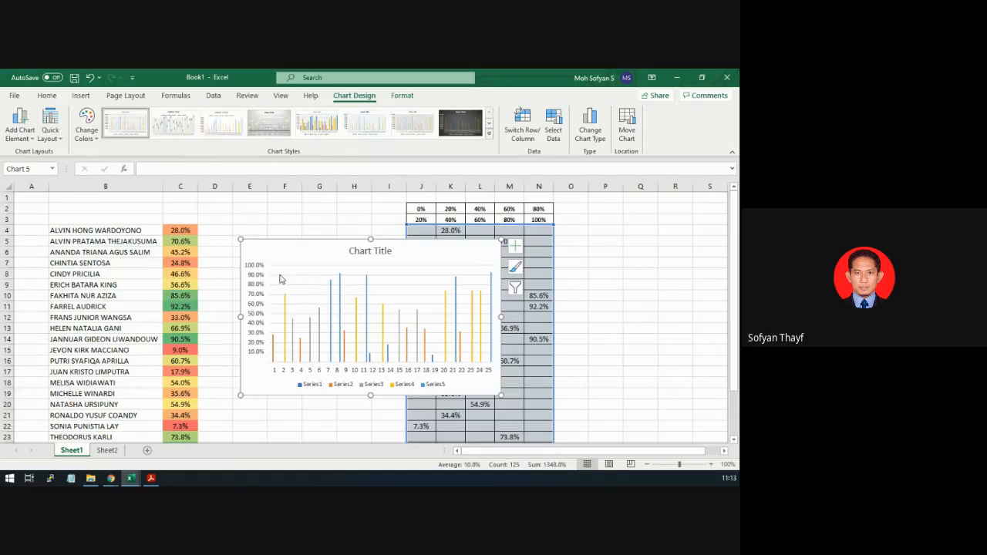
# Change the new chart's type to clustered bar
pyautogui.click(586, 145)
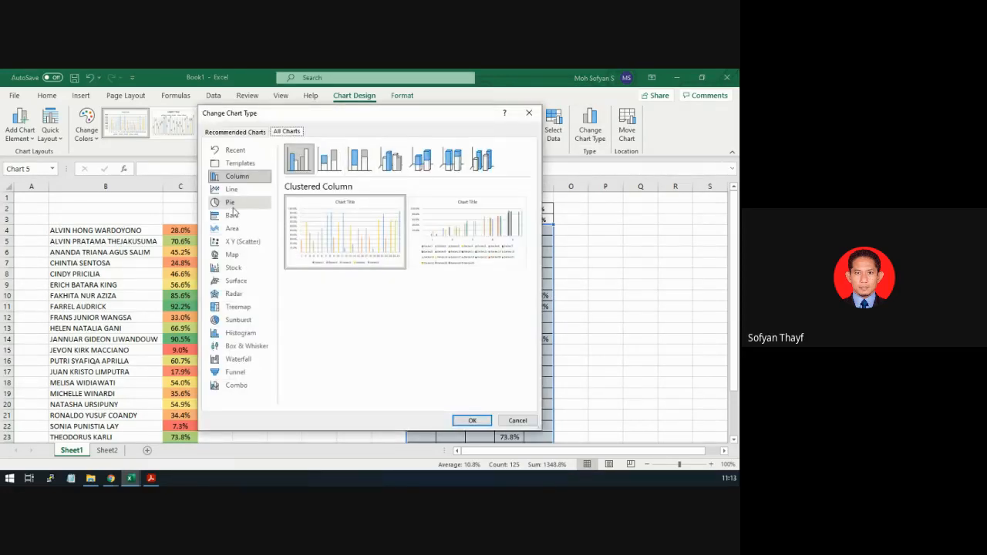
pyautogui.click(232, 215)
pyautogui.moveTo(334, 237)
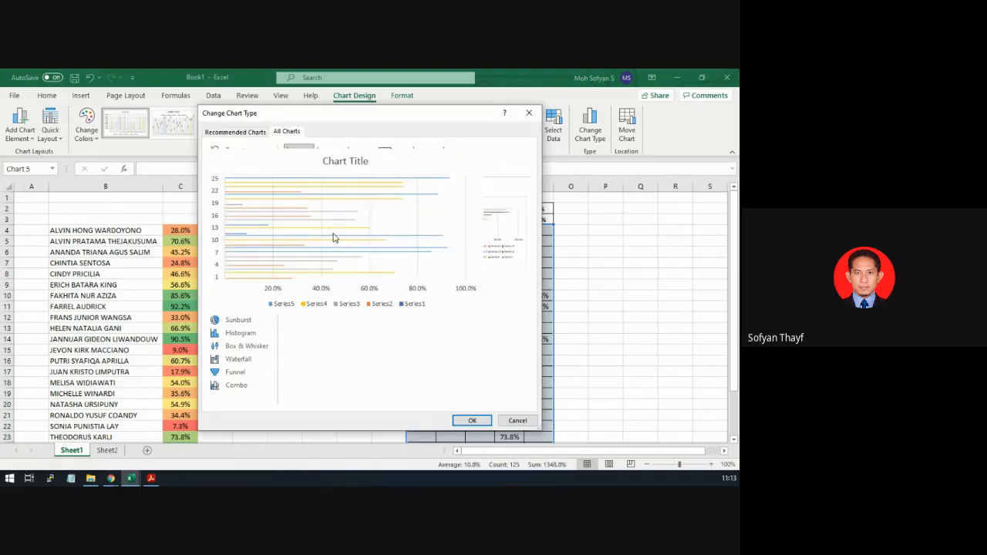
pyautogui.click(474, 421)
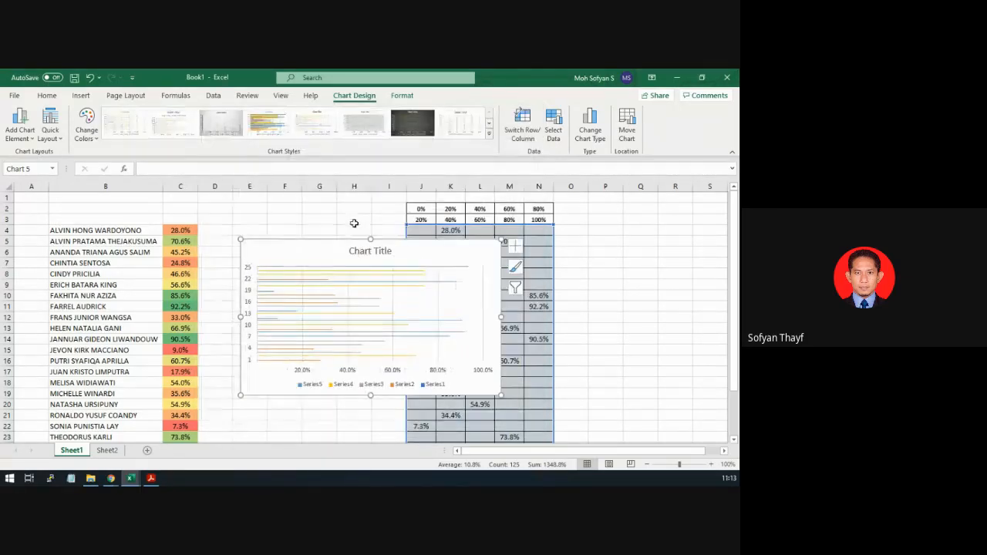
# Move the bar chart beside the column C scores and resize it to span rows 3 to 29 from column D into G
pyautogui.moveTo(323, 250); pyautogui.dragTo(283, 229)
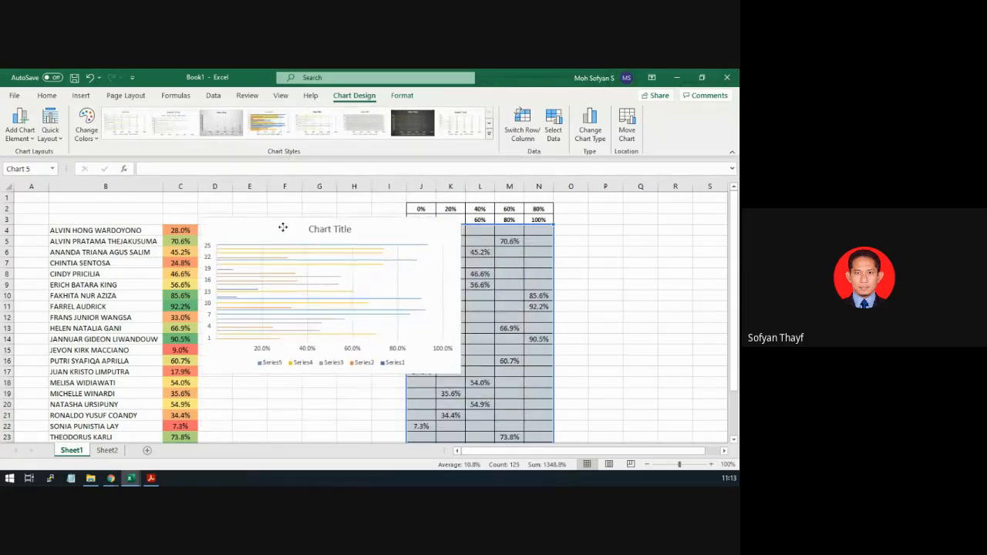
pyautogui.moveTo(462, 296); pyautogui.dragTo(303, 293)
pyautogui.scroll(-3, 394, 286)
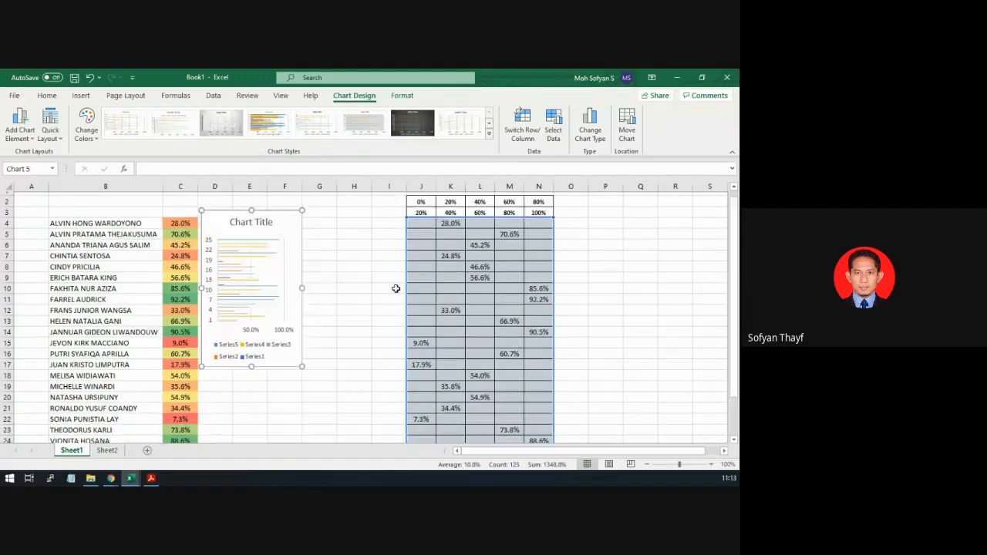
pyautogui.moveTo(251, 243); pyautogui.dragTo(246, 377)
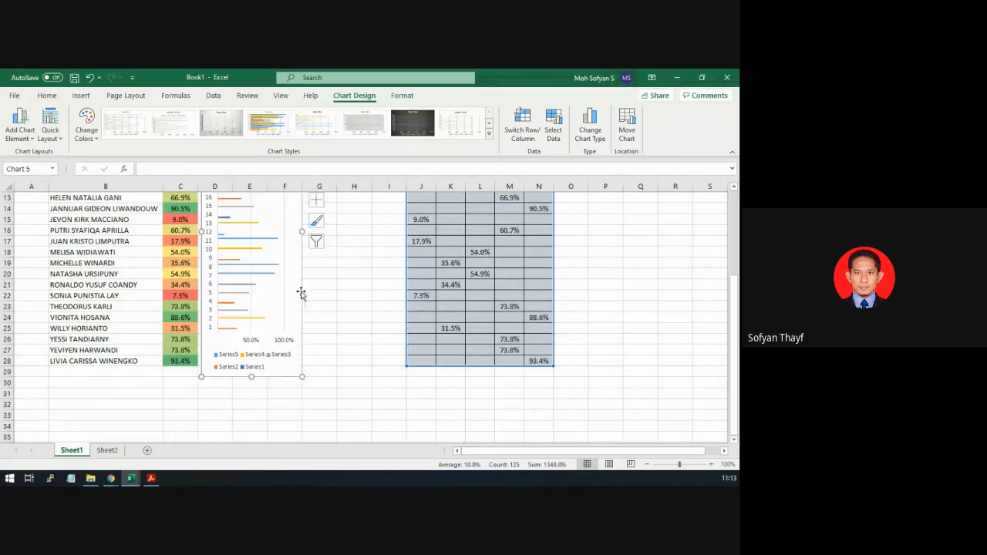
pyautogui.moveTo(301, 232); pyautogui.dragTo(324, 233)
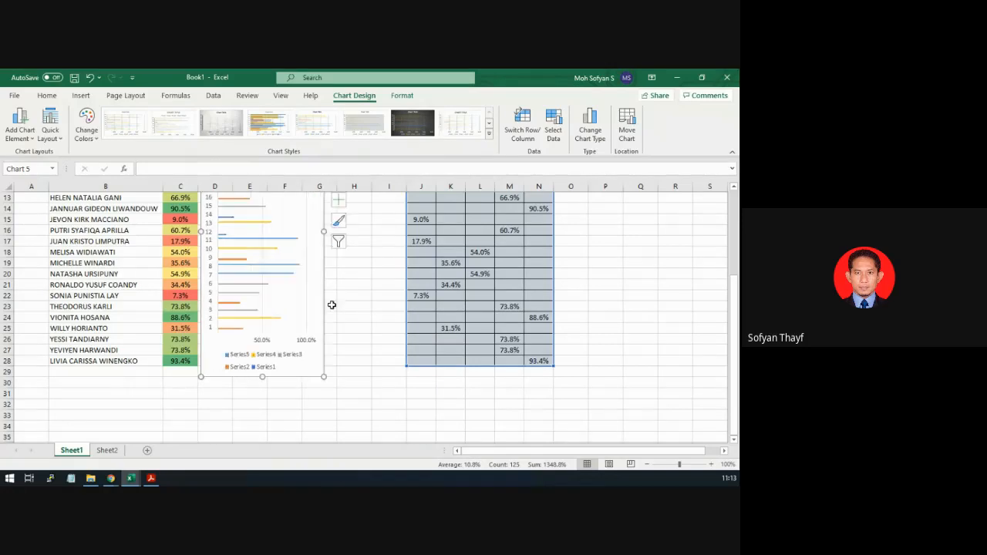
# Remove the legend, chart title and gridlines from the bar chart beside the column C scores
pyautogui.click(259, 358)
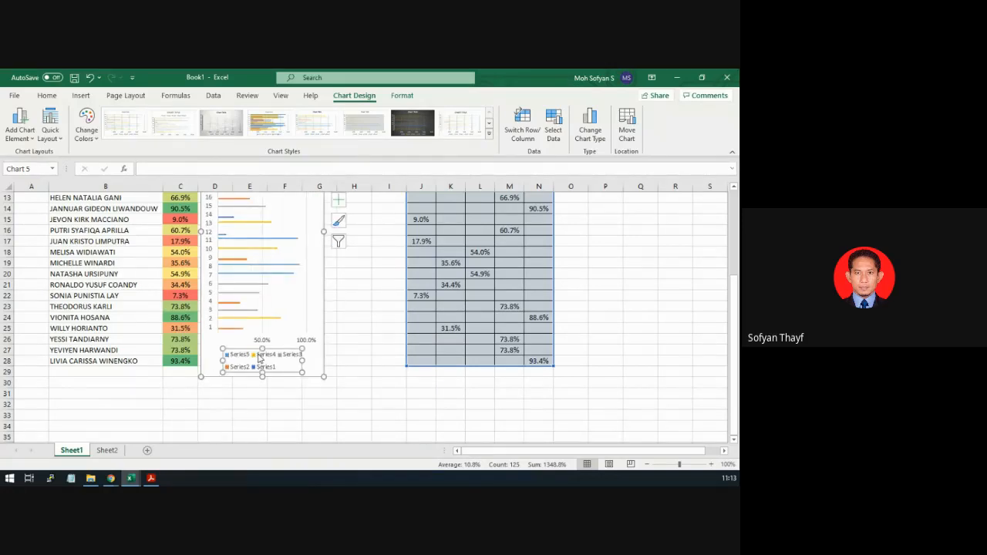
pyautogui.scroll(4, 262, 339)
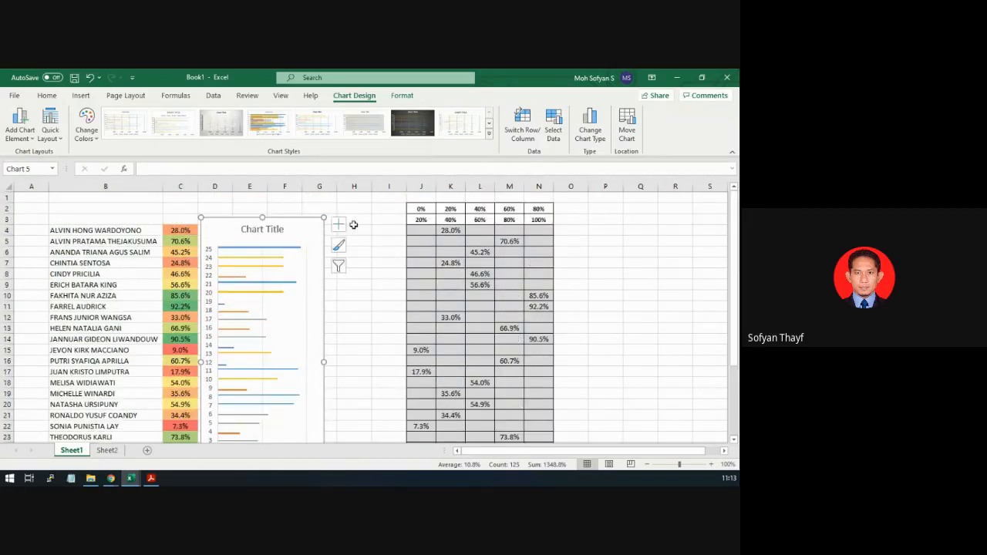
pyautogui.click(338, 224)
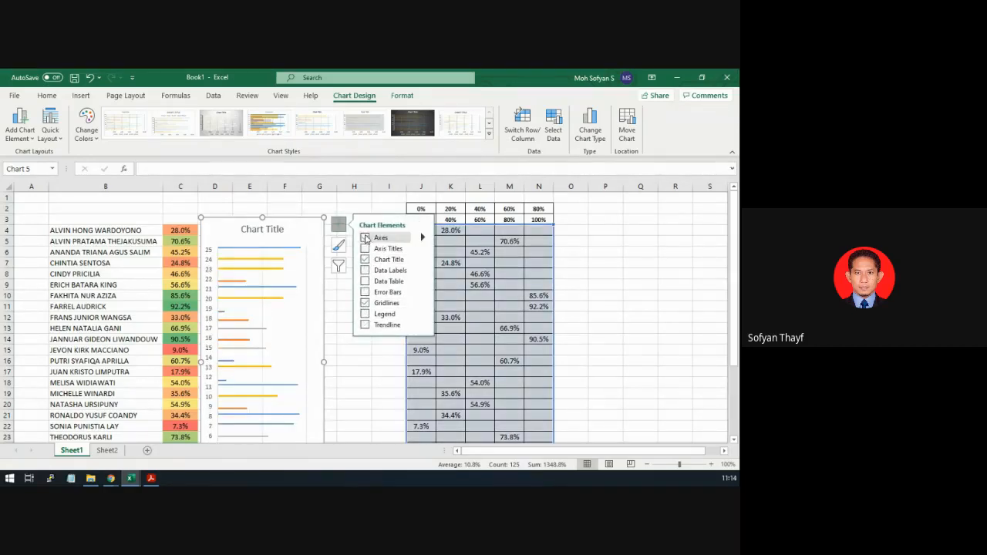
pyautogui.click(365, 260)
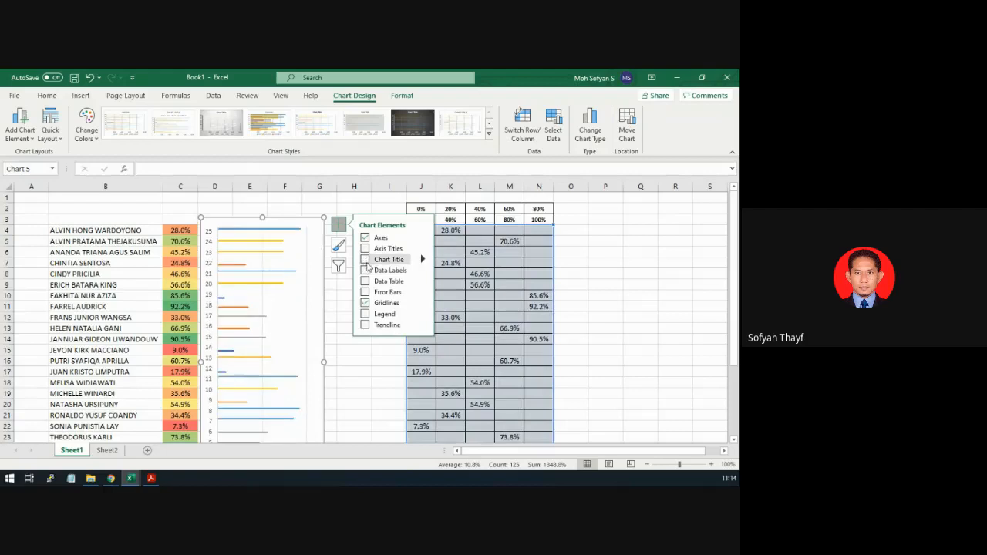
pyautogui.click(366, 304)
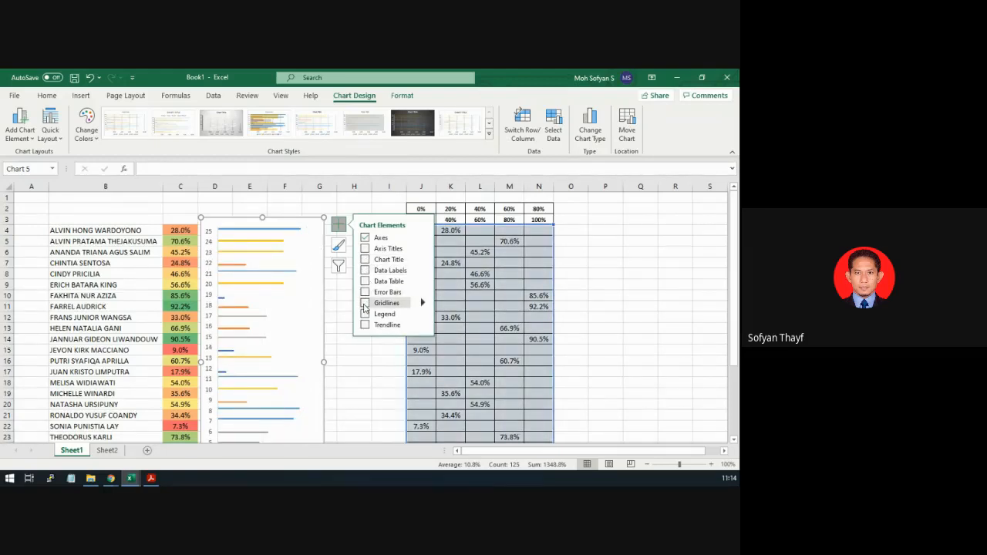
pyautogui.click(338, 224)
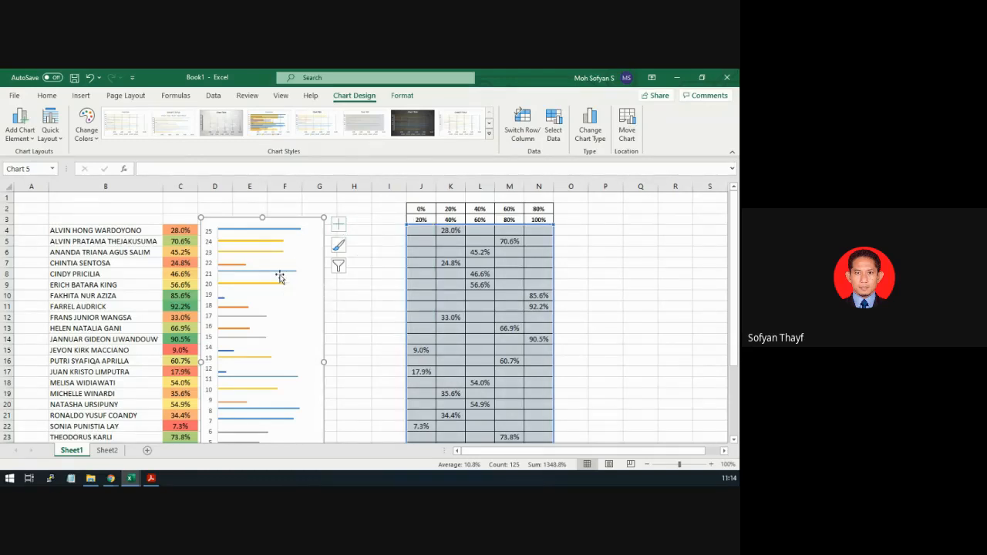
pyautogui.scroll(-4, 280, 278)
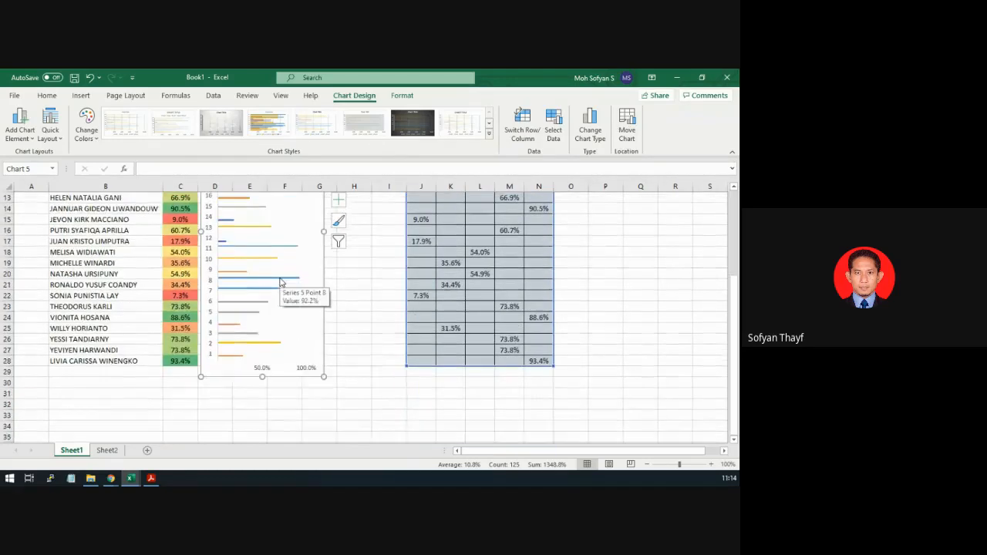
pyautogui.scroll(4, 280, 281)
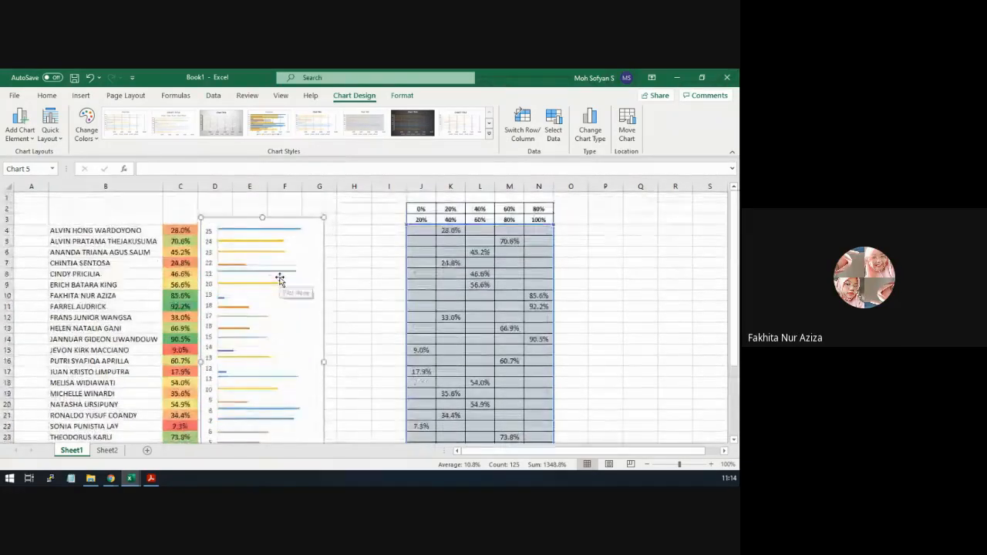
# Open the detailed formatting options for the bar chart's axes
pyautogui.click(212, 257)
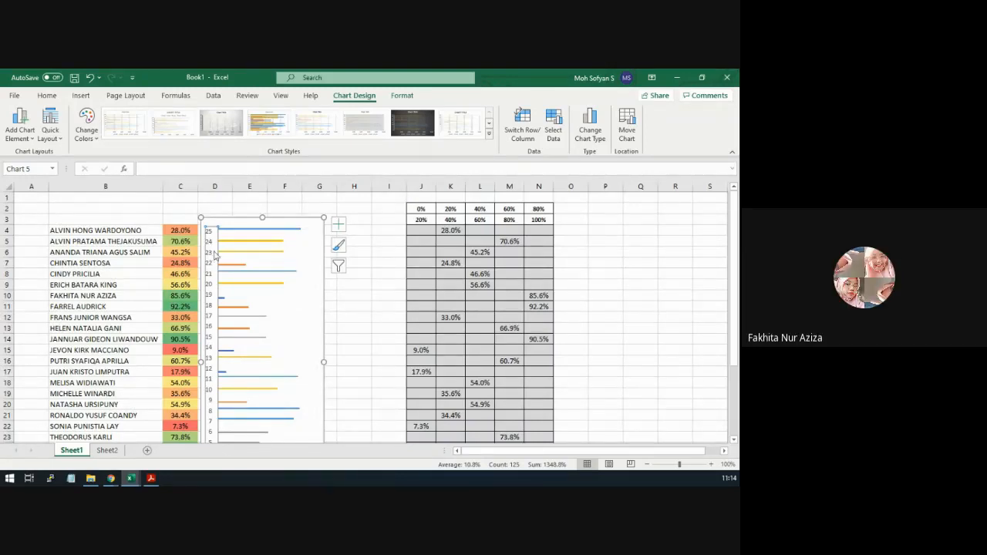
pyautogui.click(337, 224)
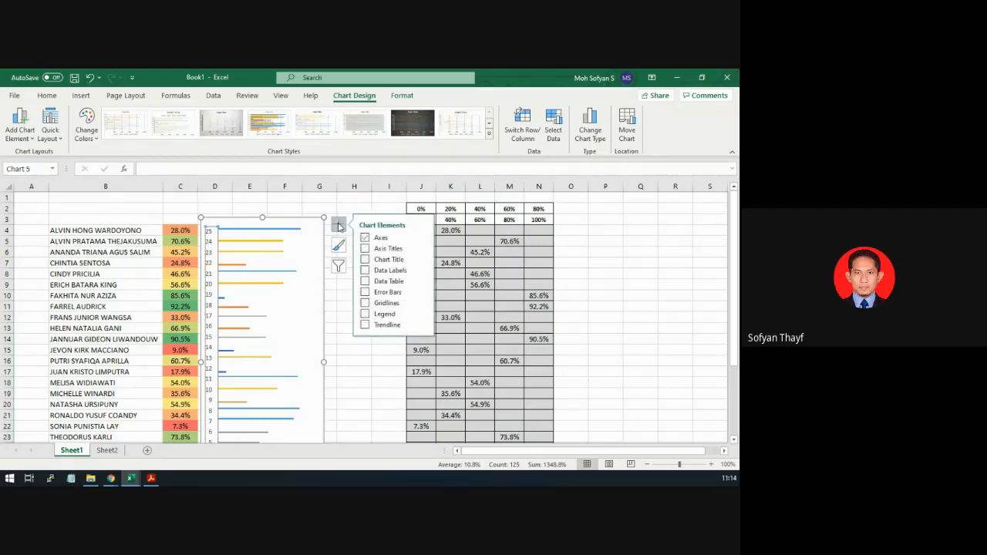
pyautogui.click(422, 238)
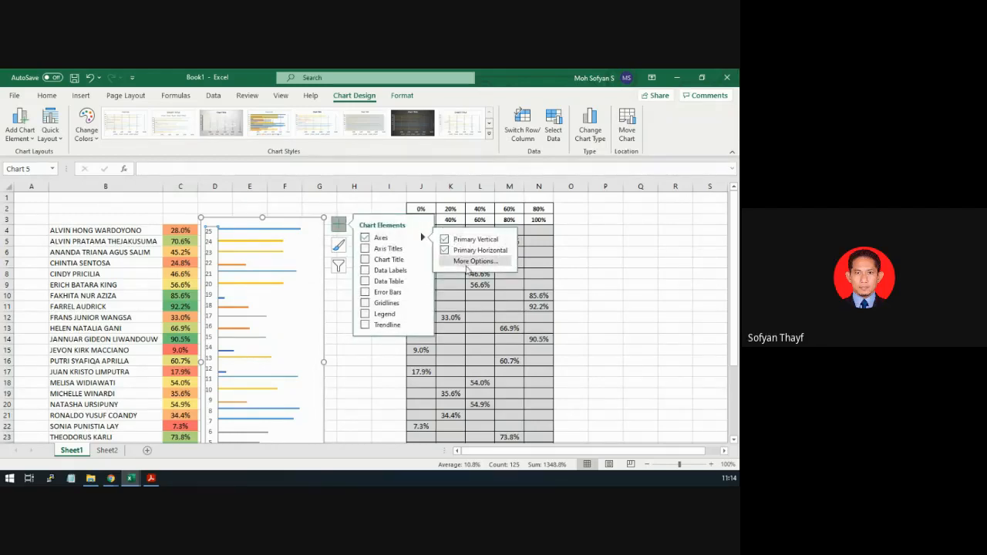
pyautogui.click(467, 262)
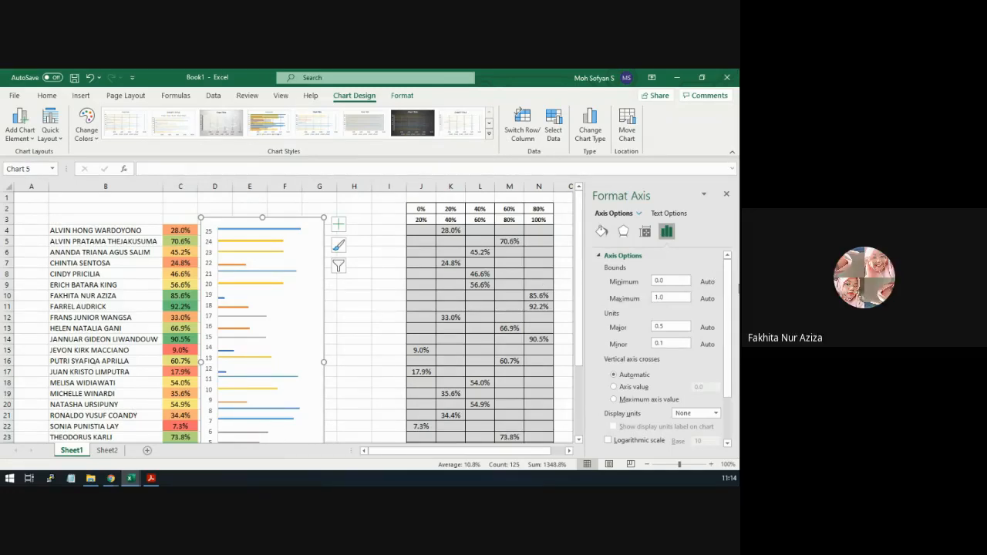
pyautogui.scroll(-1, 739, 287)
pyautogui.scroll(-3, 725, 377)
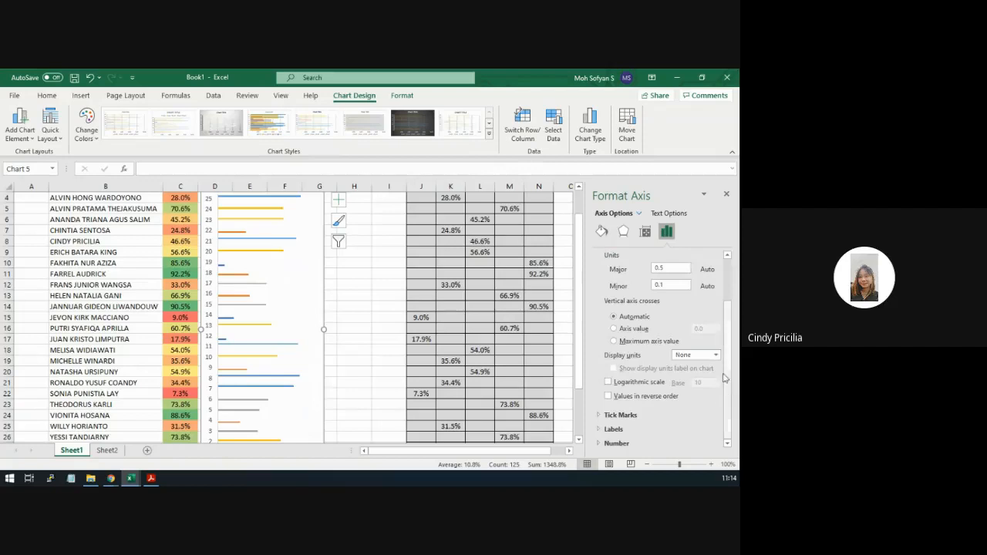
pyautogui.click(627, 401)
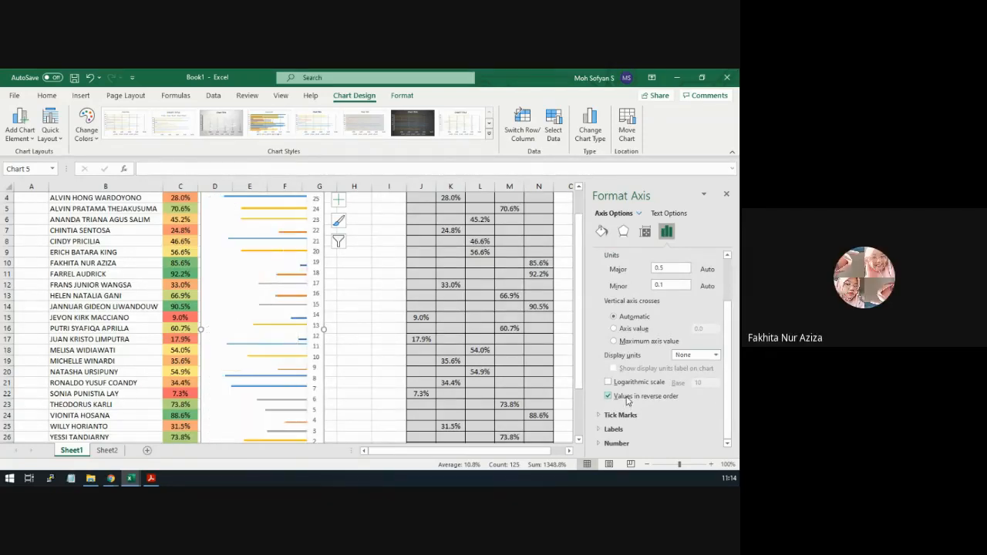
pyautogui.click(623, 399)
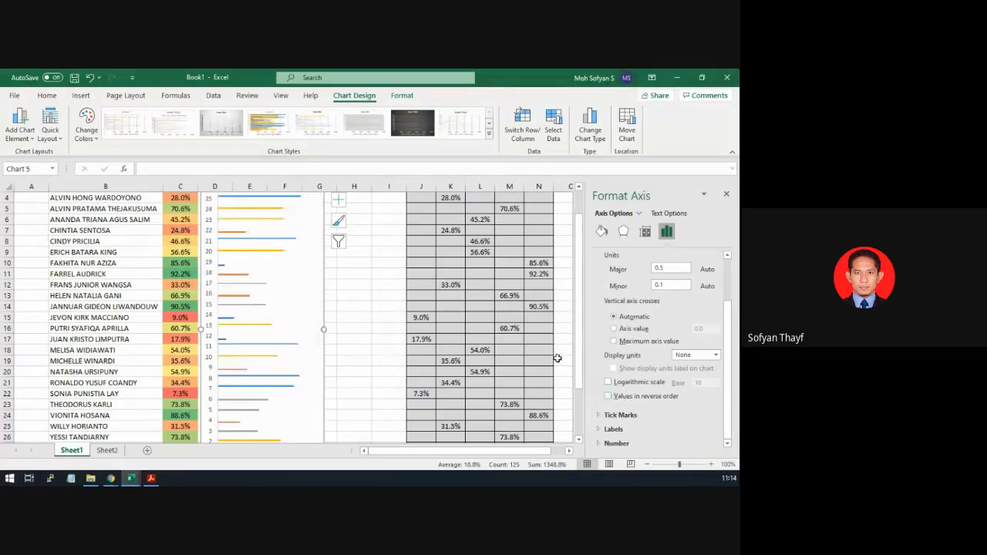
# Put the chart's vertical axis categories in reverse order and make the horizontal axis cross at the maximum category
pyautogui.click(212, 277)
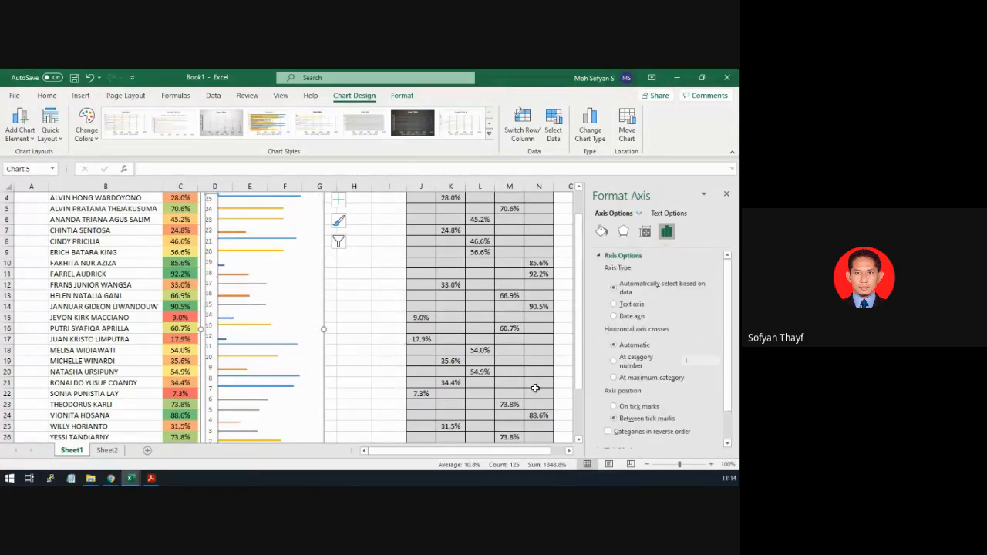
pyautogui.scroll(-1, 698, 400)
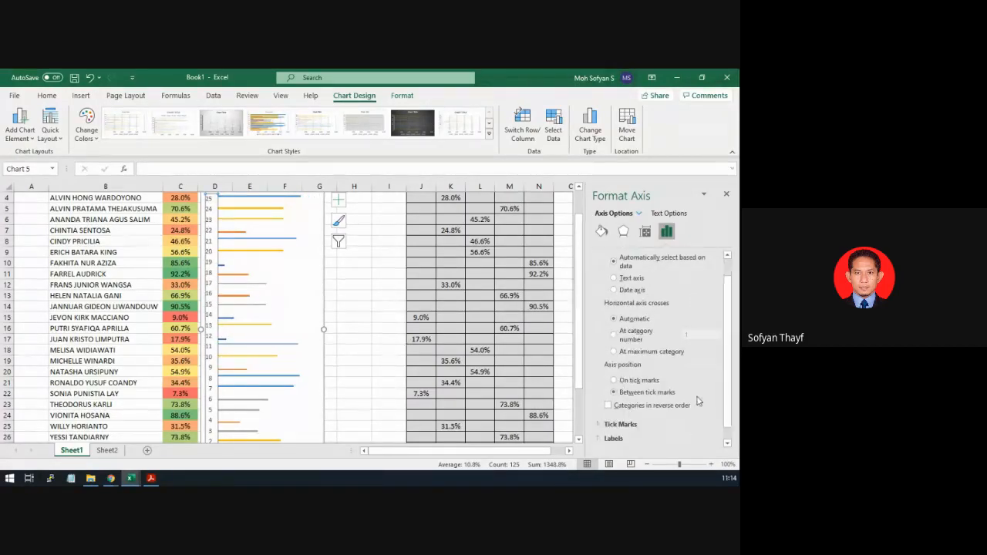
pyautogui.click(608, 404)
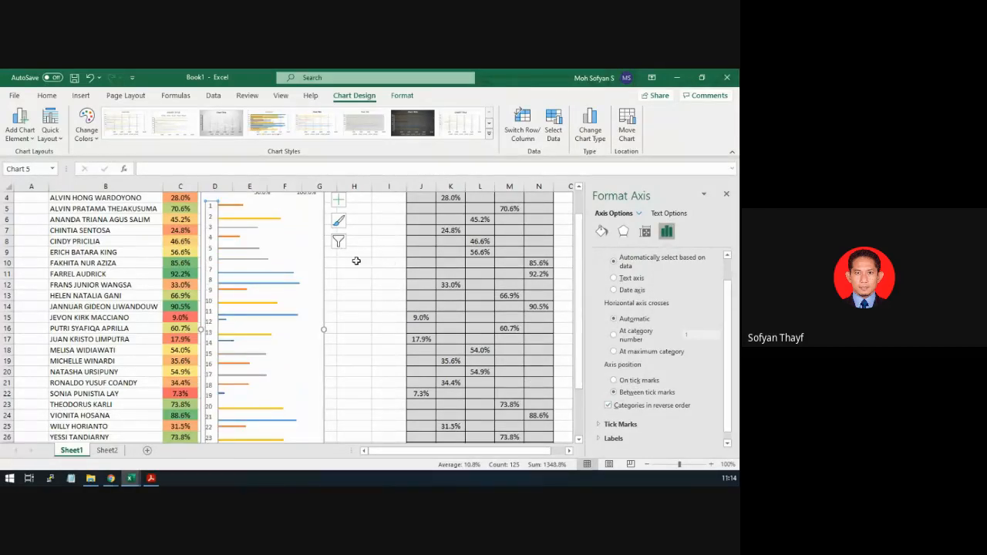
pyautogui.scroll(1, 375, 215)
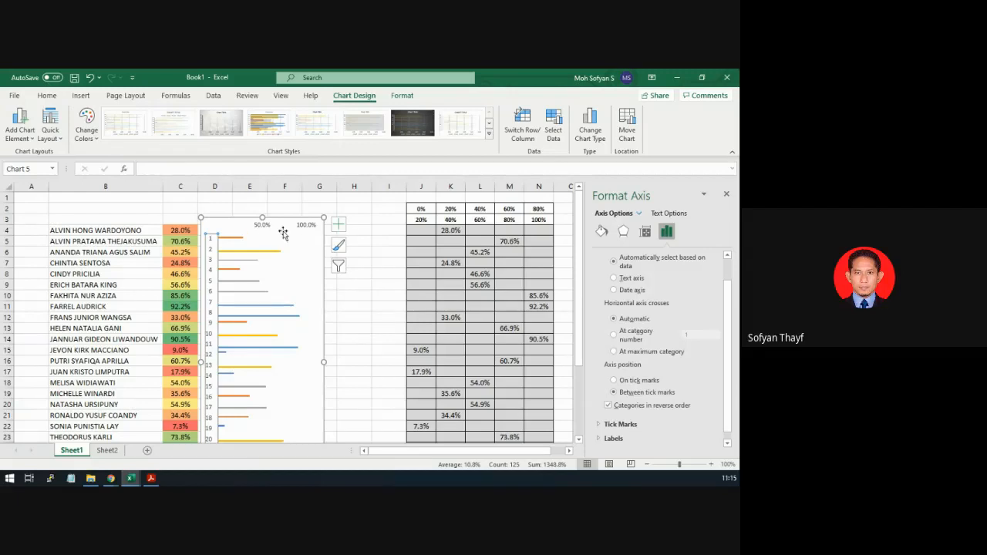
pyautogui.click(631, 353)
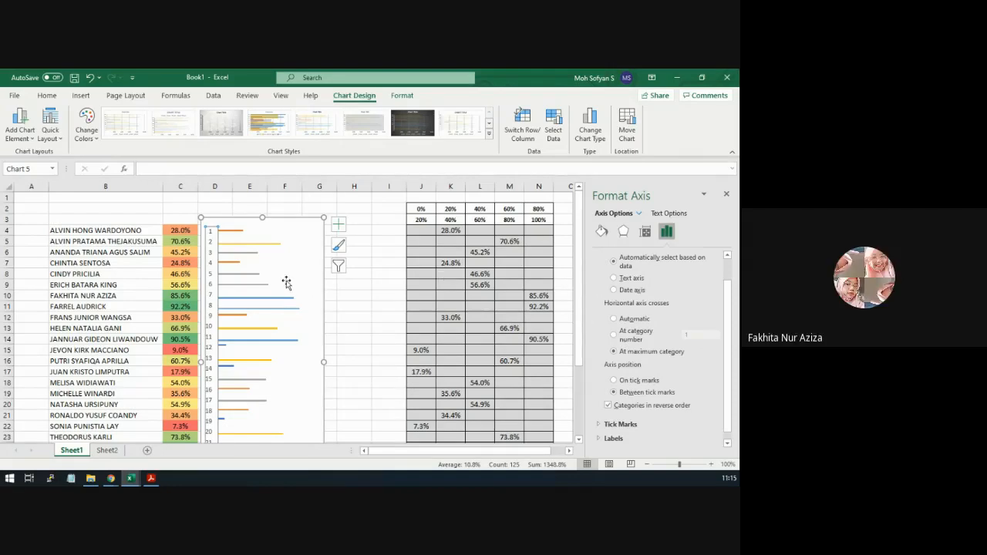
# Thicken the chart's bars by setting the series overlap to 100% and the gap width to 77%
pyautogui.click(232, 234)
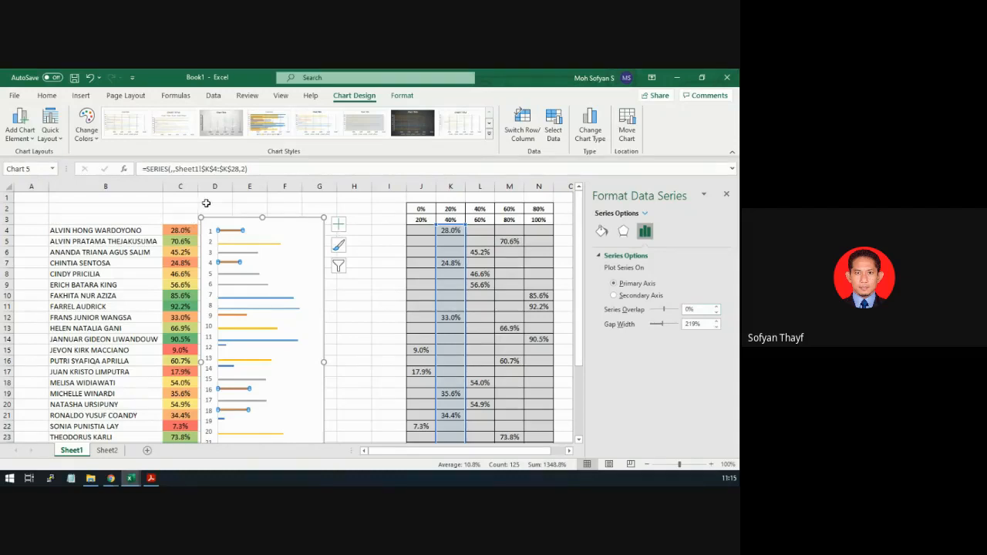
pyautogui.keyDown('ctrl'); pyautogui.scroll(4, 205, 211); pyautogui.keyUp('ctrl')
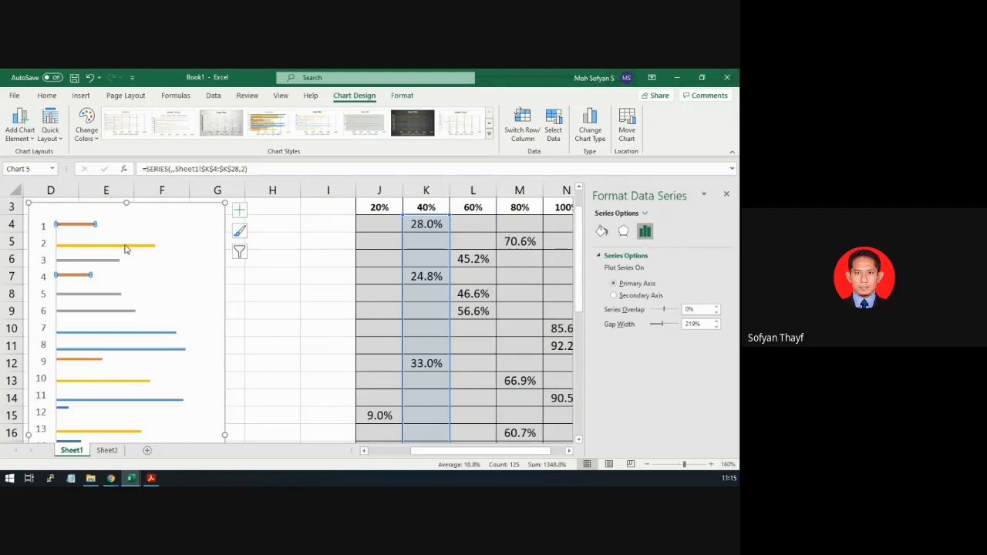
pyautogui.moveTo(666, 312); pyautogui.dragTo(685, 315)
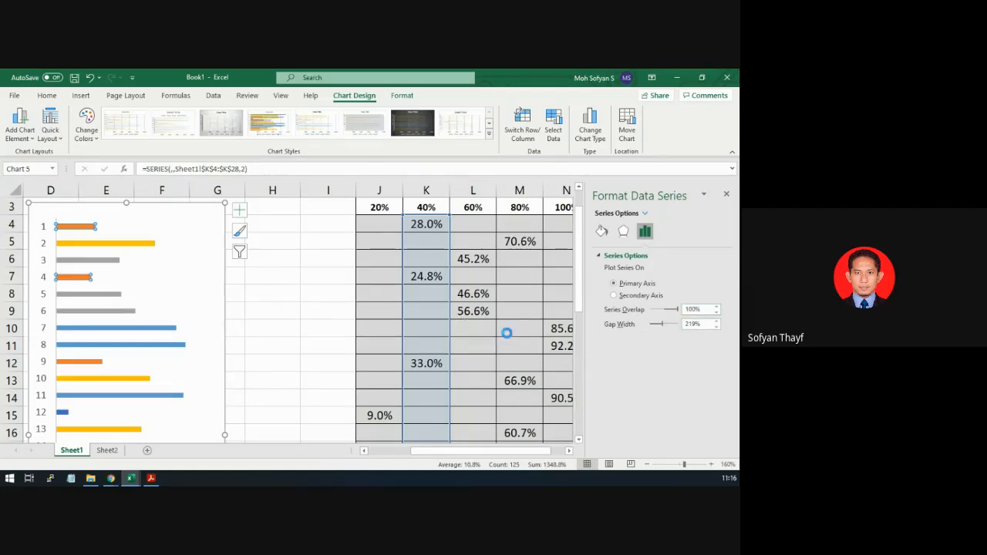
pyautogui.scroll(-2, 506, 333)
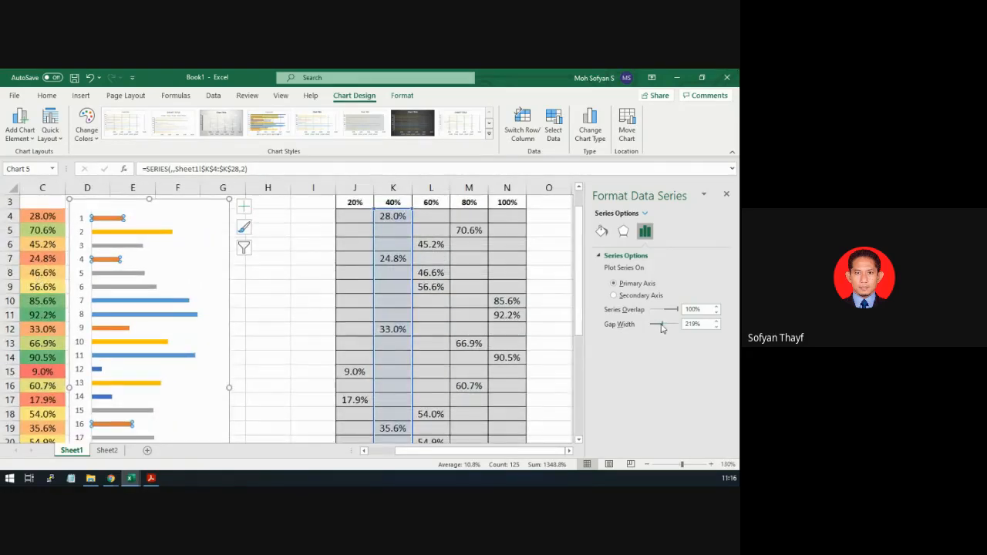
pyautogui.moveTo(663, 326); pyautogui.dragTo(656, 328)
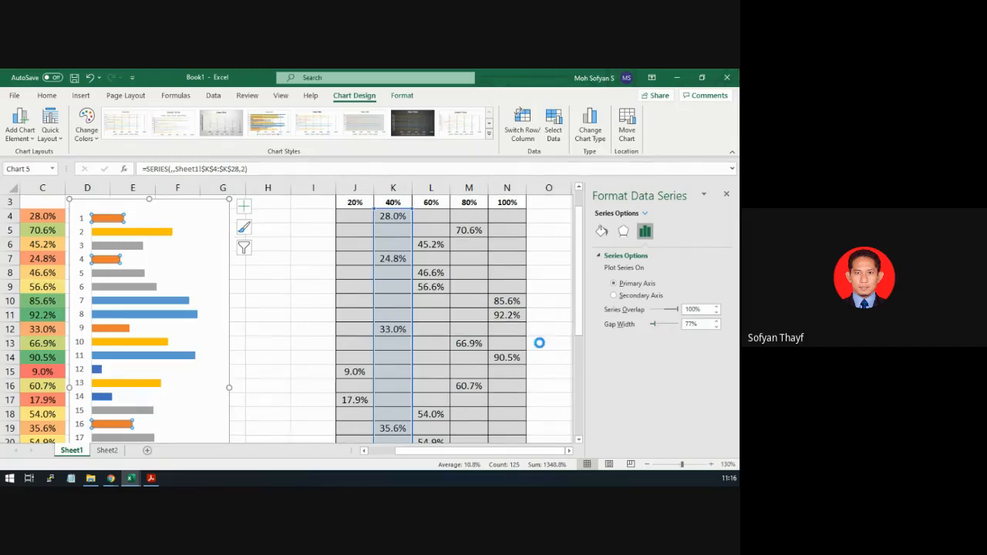
# Add data labels to the orange bars of the 20%–40% series
pyautogui.keyDown('ctrl'); pyautogui.scroll(-1, 539, 342); pyautogui.keyUp('ctrl')
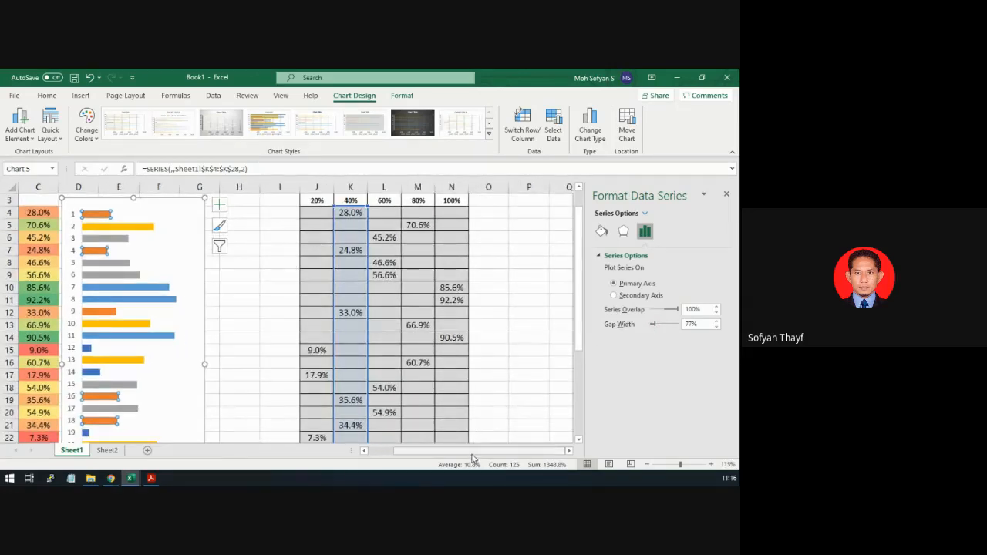
pyautogui.hscroll(-2, 472, 432)
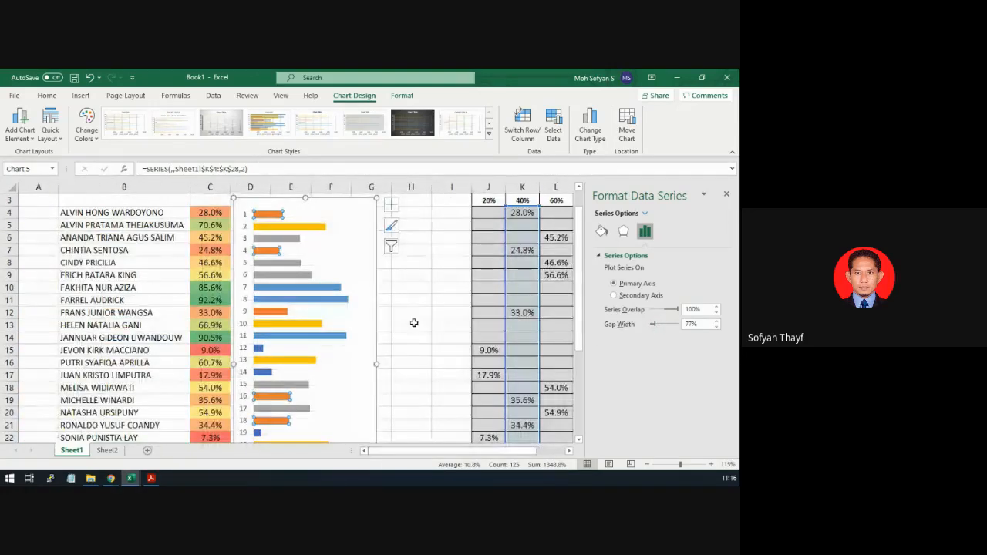
pyautogui.keyDown('ctrl'); pyautogui.scroll(-1, 411, 325); pyautogui.keyUp('ctrl')
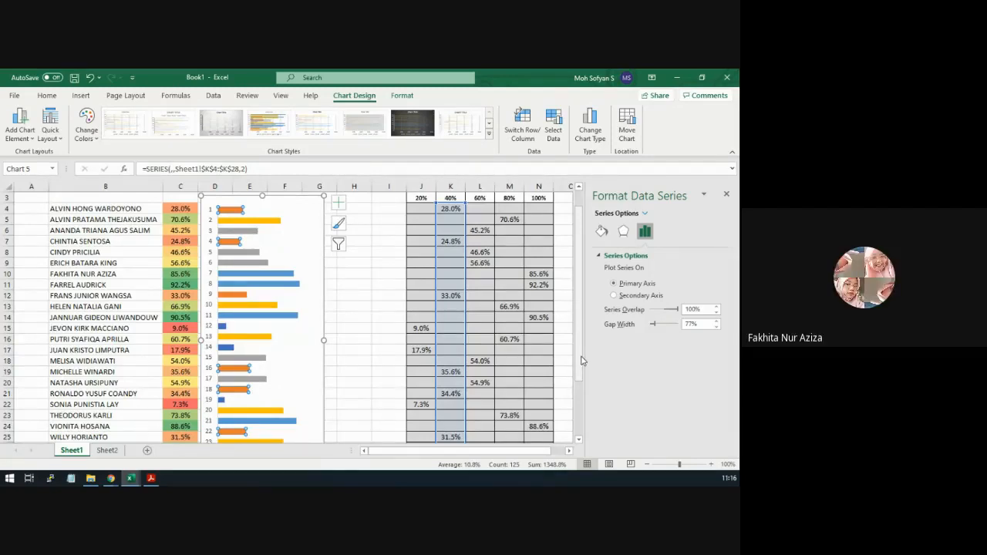
pyautogui.scroll(1, 583, 360)
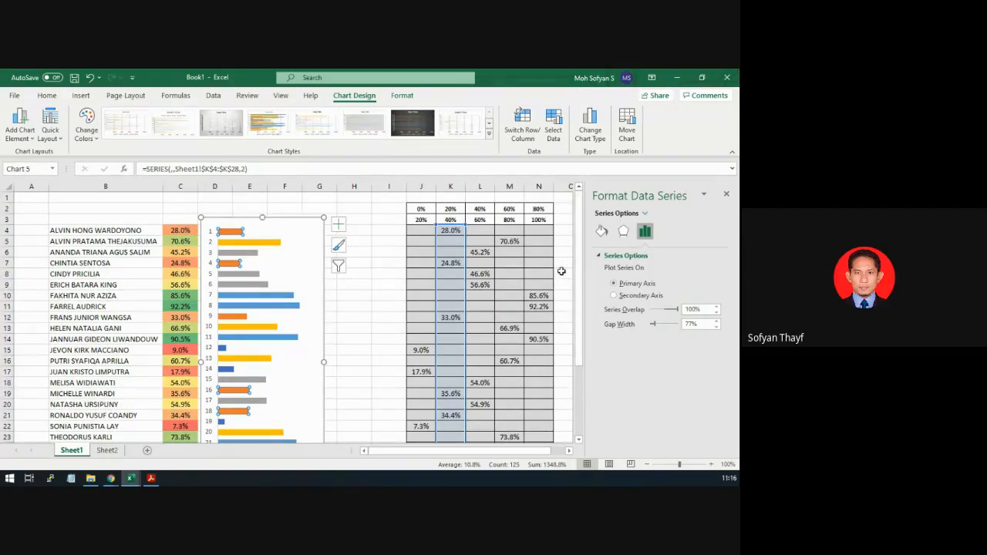
pyautogui.click(339, 225)
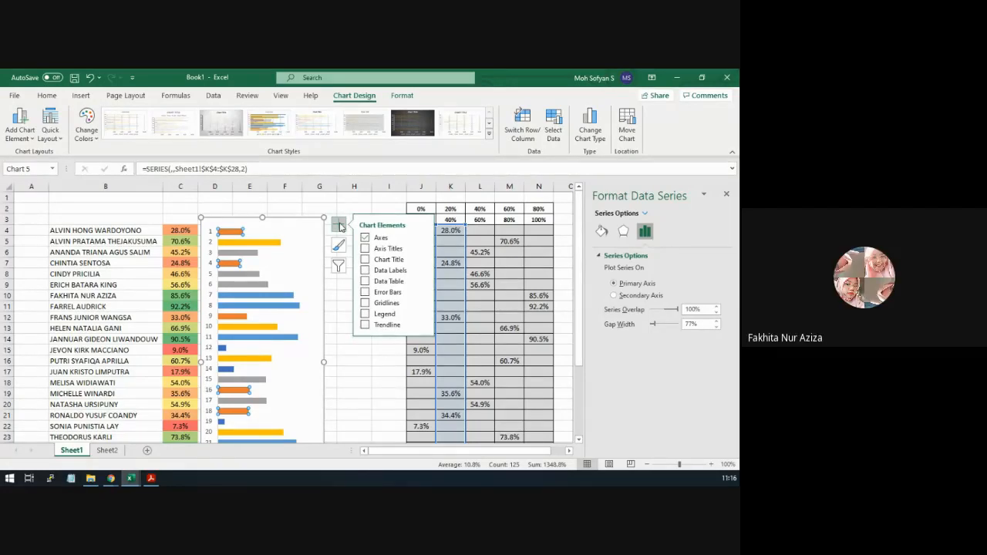
pyautogui.click(405, 271)
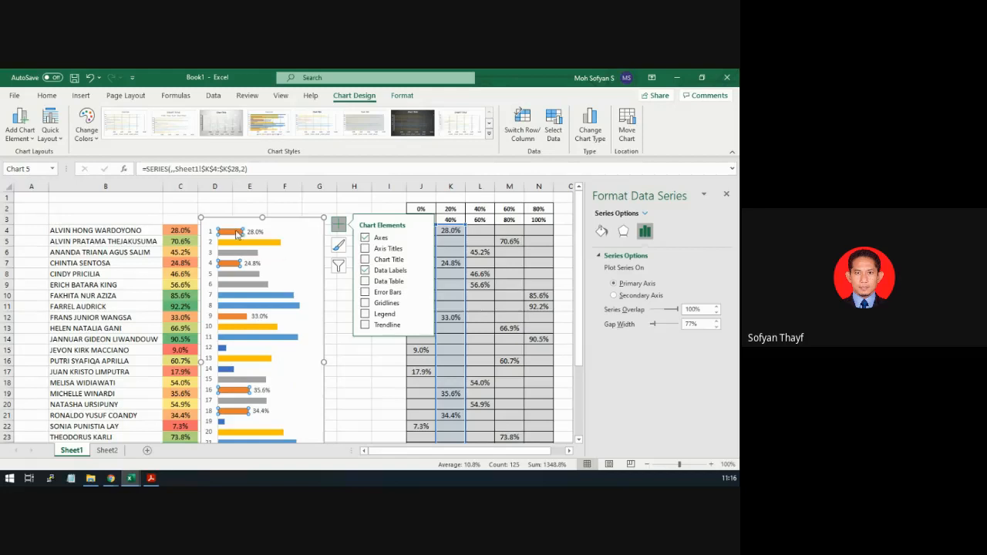
# Add data labels to the yellow 60%–80%, grey 40%–60% and light blue 80%–100% series
pyautogui.click(264, 248)
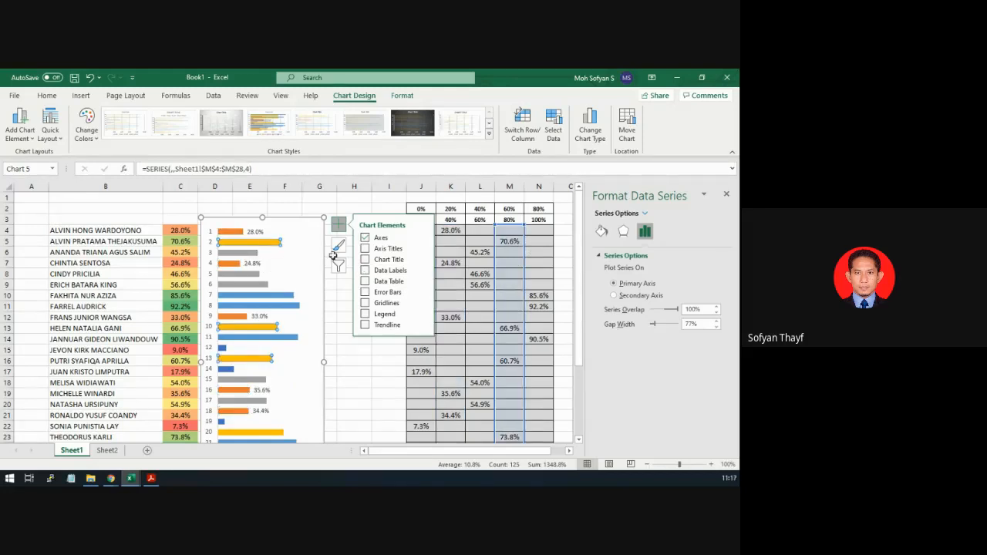
pyautogui.click(390, 271)
pyautogui.click(249, 255)
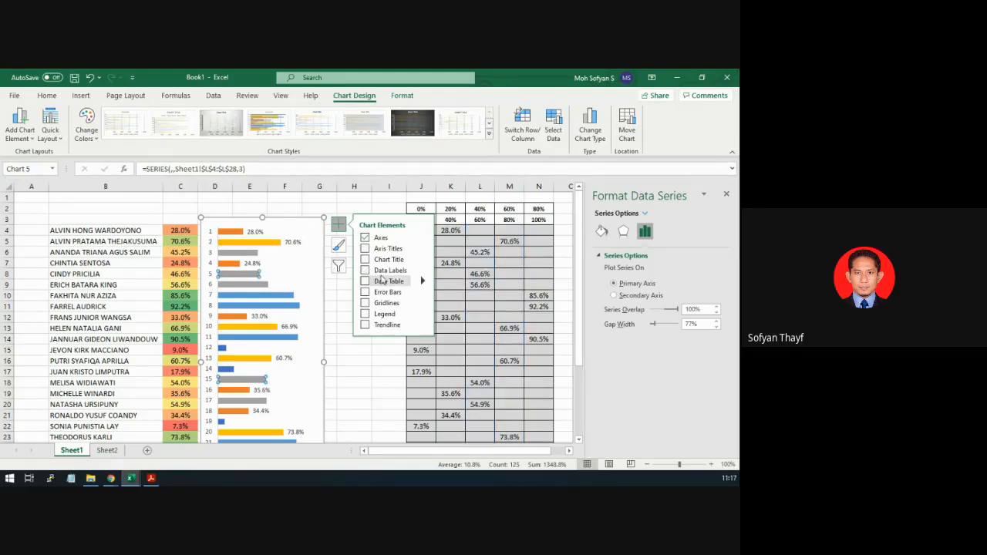
pyautogui.click(391, 271)
pyautogui.click(248, 307)
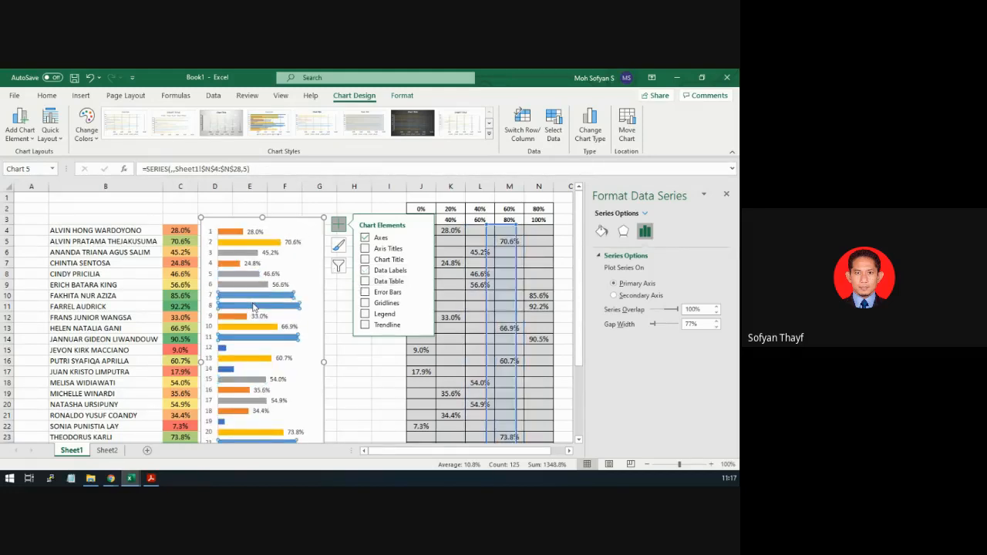
pyautogui.click(393, 273)
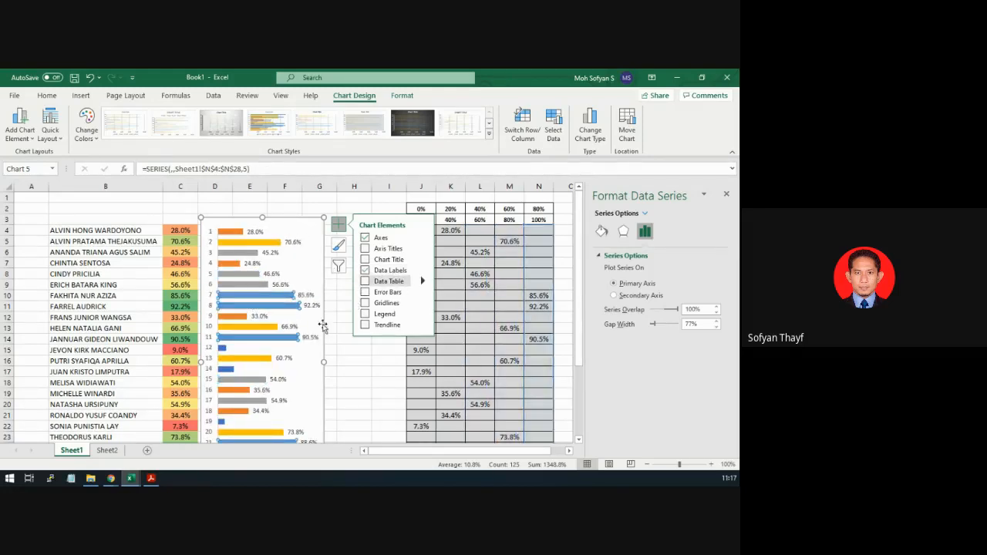
# Add data labels to the dark blue bars of the 0%–20% series
pyautogui.click(219, 351)
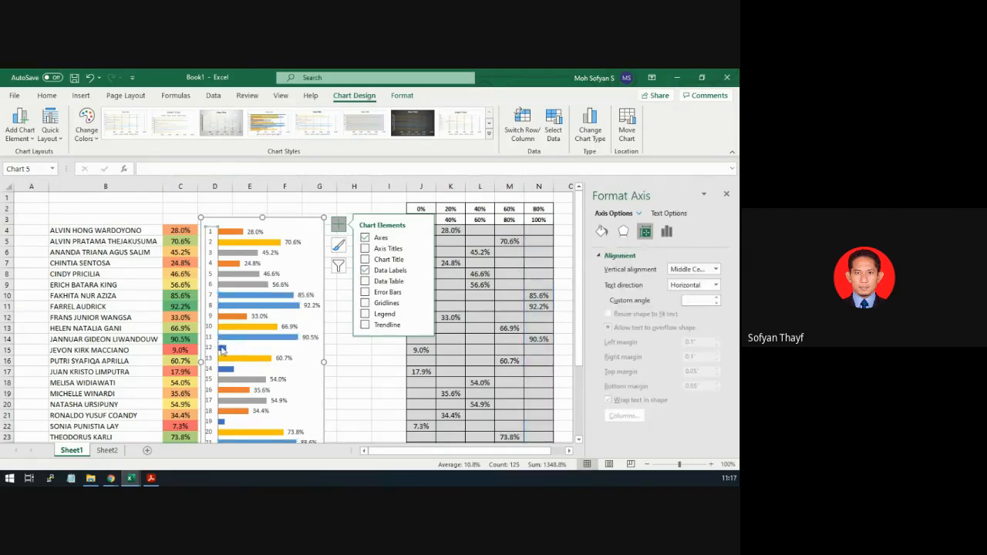
pyautogui.click(223, 348)
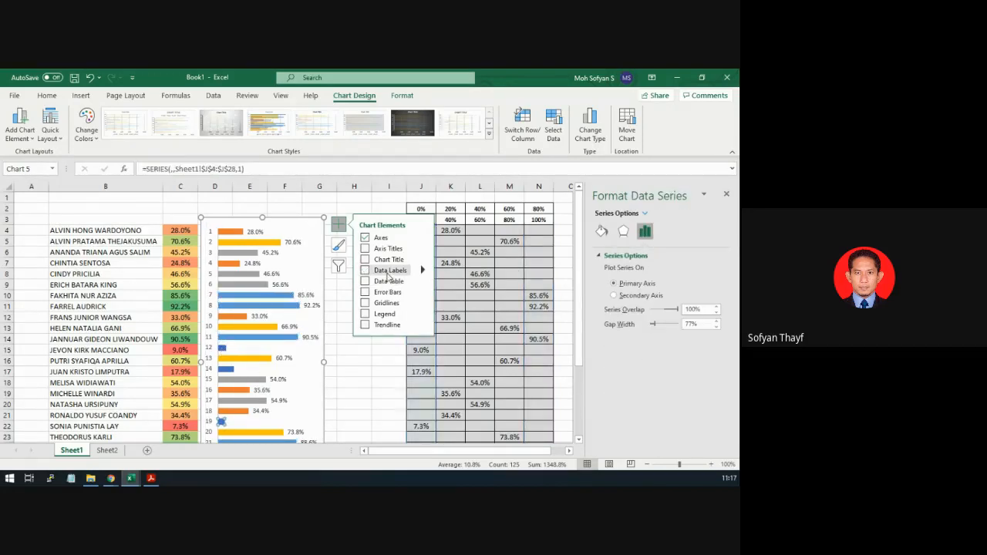
pyautogui.click(315, 352)
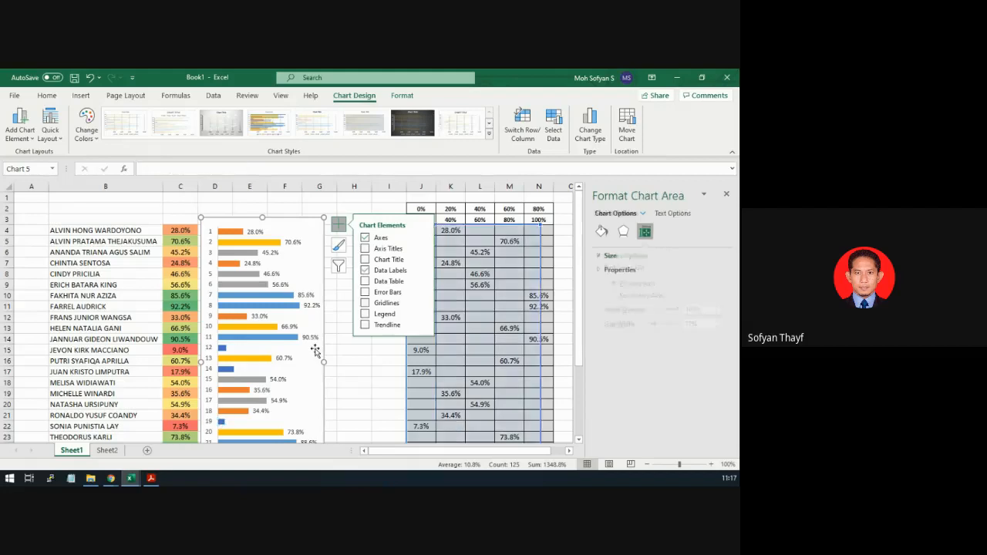
pyautogui.click(223, 351)
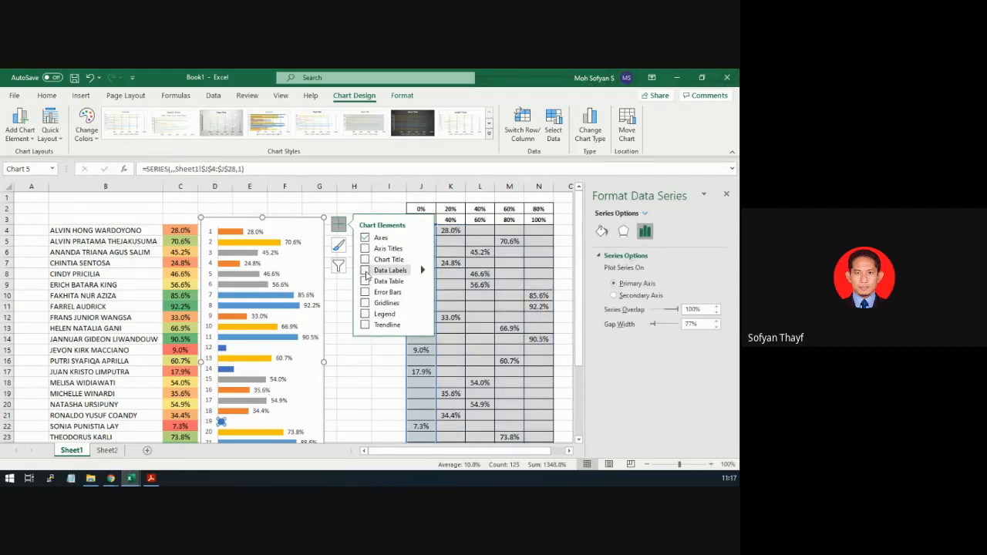
pyautogui.click(366, 270)
pyautogui.click(285, 380)
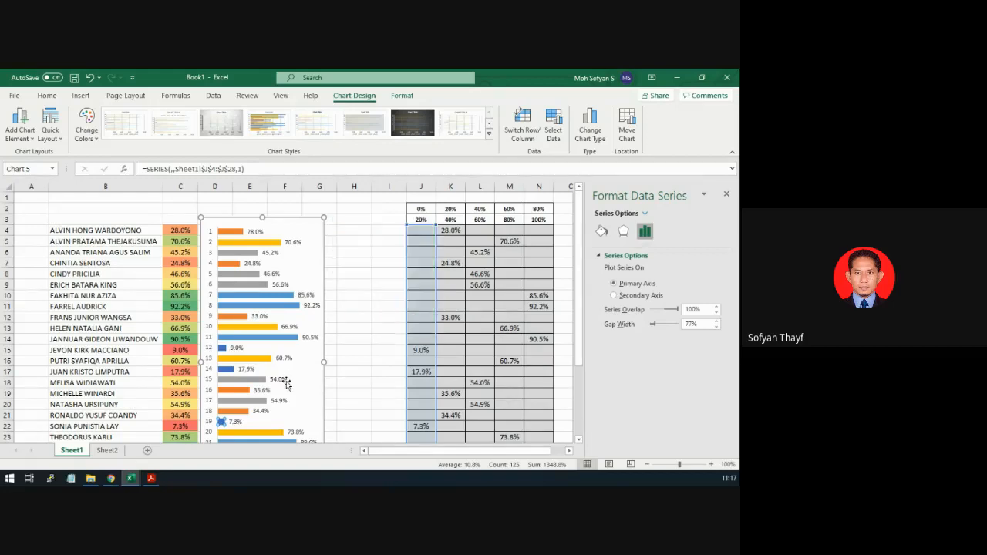
# Remove the chart's primary horizontal and primary vertical axes
pyautogui.scroll(-3, 286, 384)
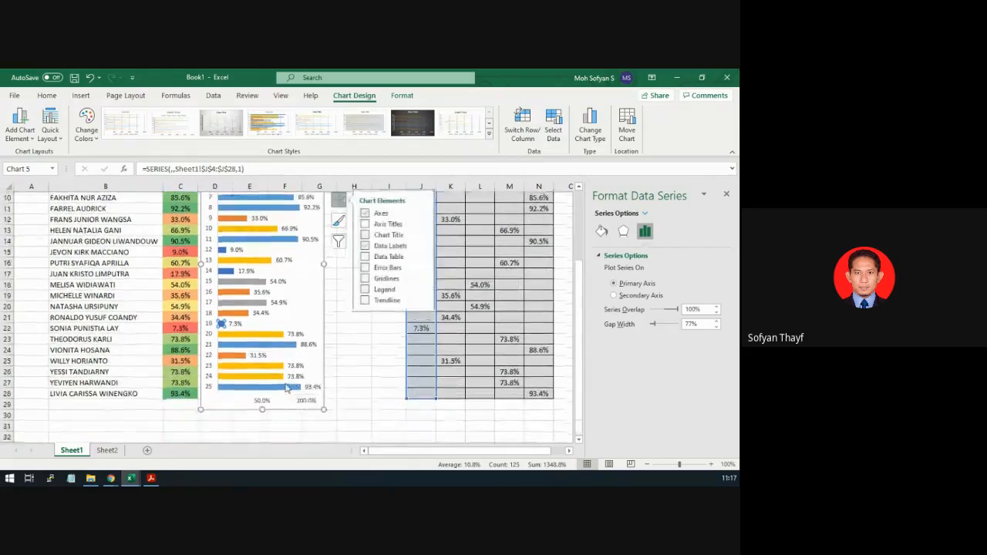
pyautogui.scroll(2, 285, 382)
pyautogui.scroll(-2, 284, 384)
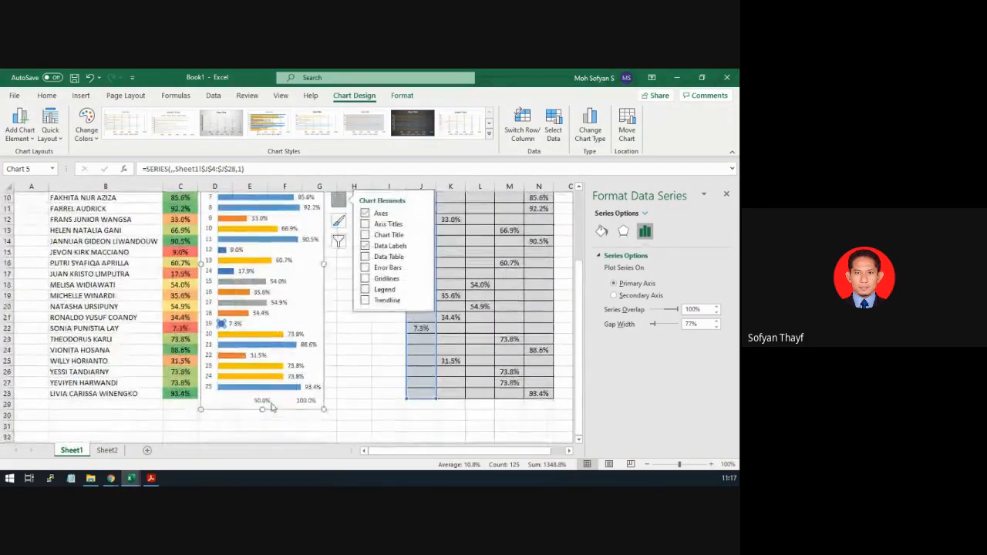
pyautogui.click(269, 407)
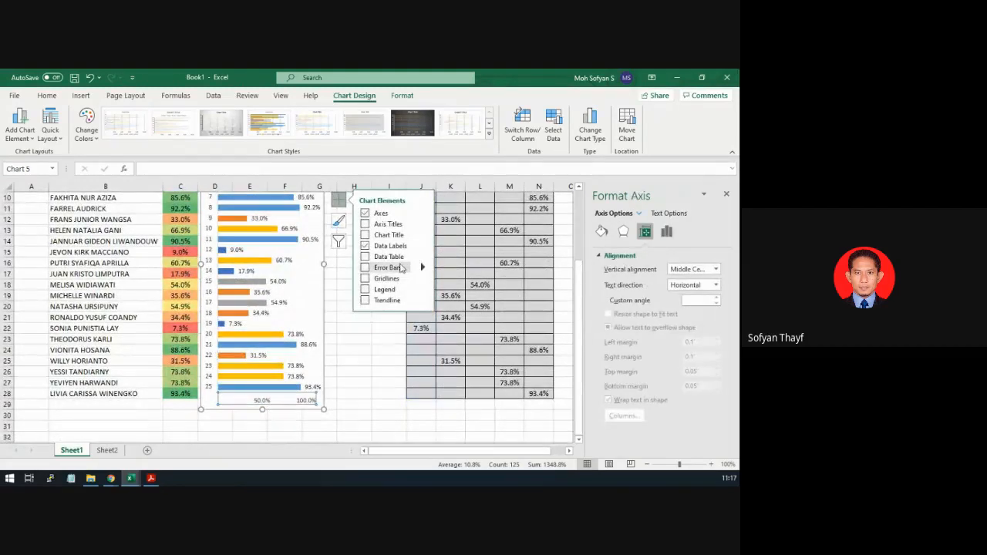
pyautogui.click(423, 213)
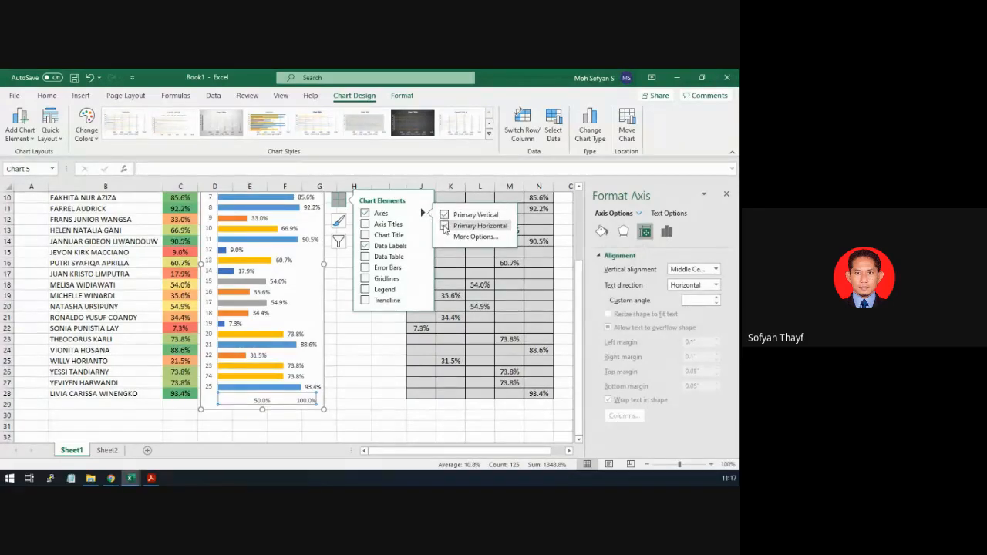
pyautogui.click(444, 226)
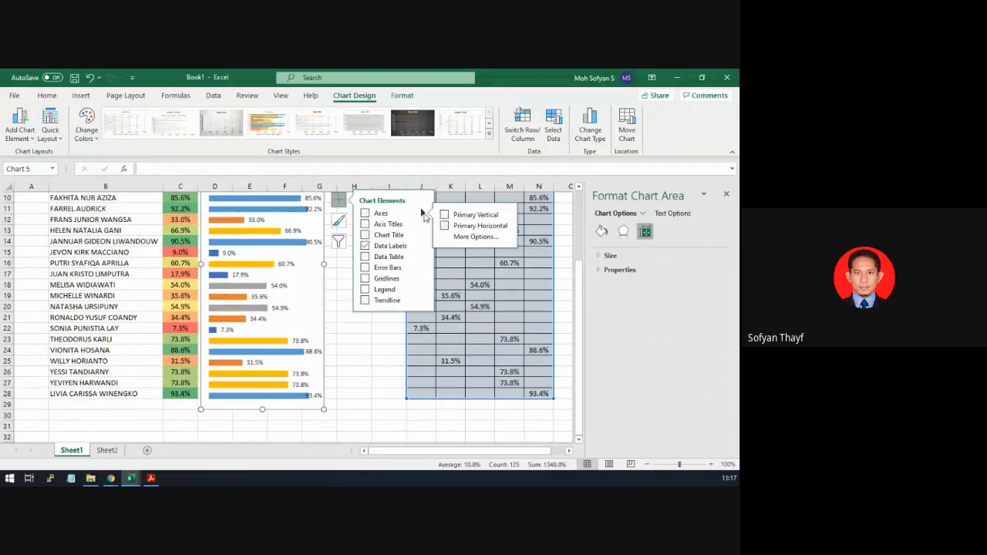
pyautogui.click(342, 292)
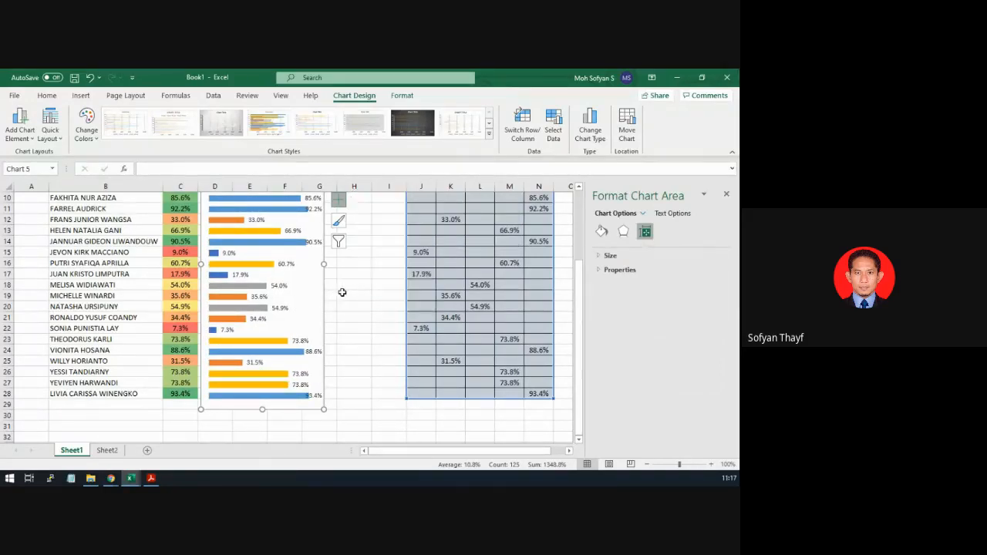
pyautogui.scroll(3, 342, 292)
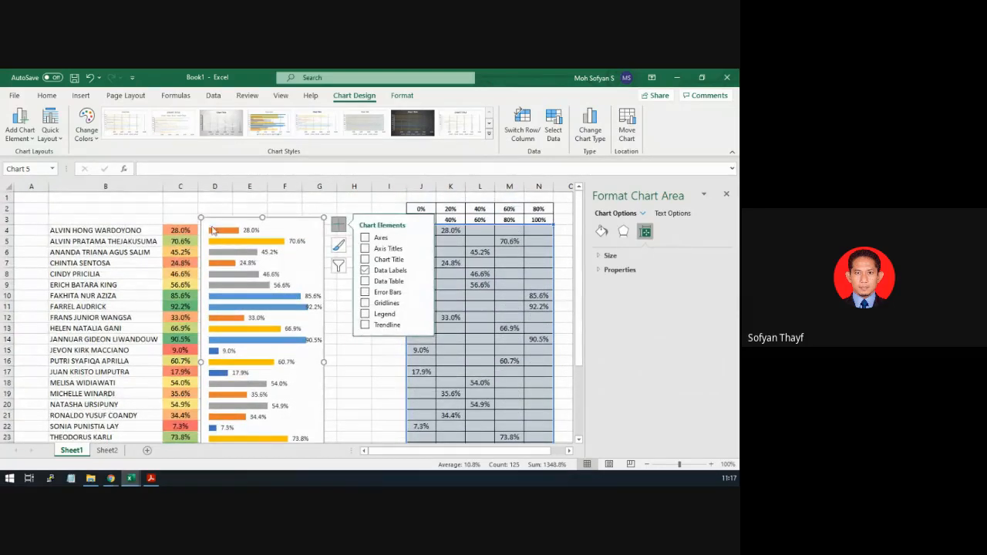
pyautogui.moveTo(214, 234)
pyautogui.click(111, 455)
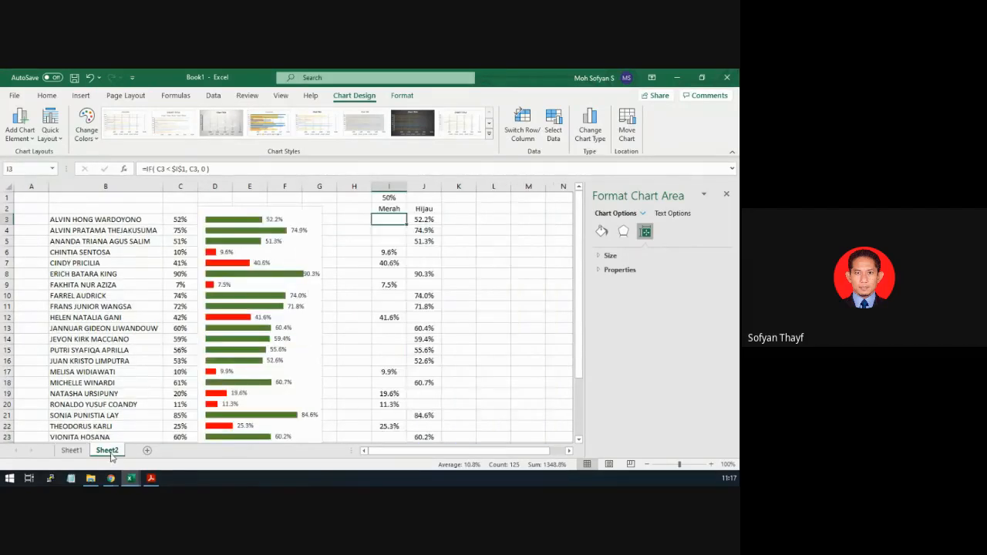
pyautogui.click(88, 448)
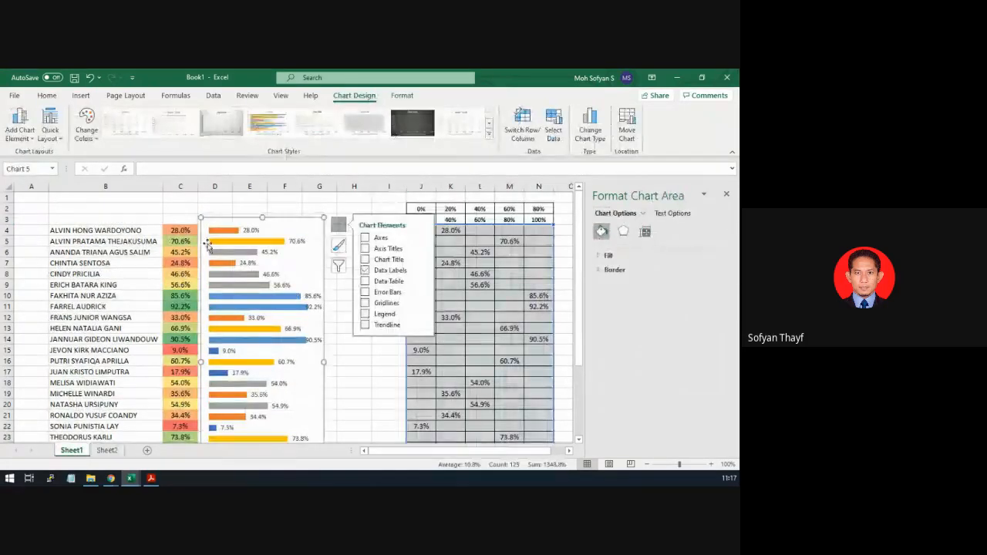
pyautogui.moveTo(216, 236)
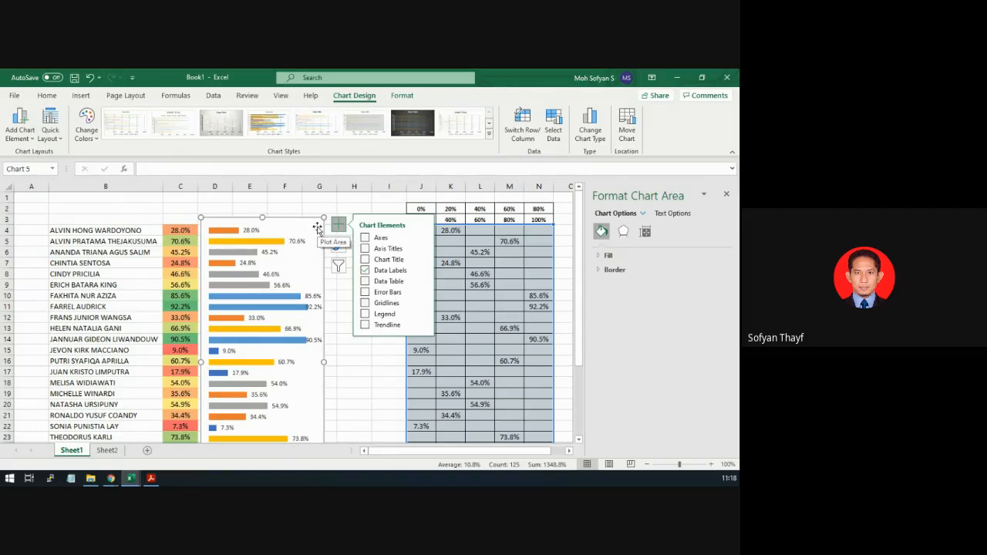
# Set the chart area's fill to No fill so the worksheet cells show behind the bars
pyautogui.click(317, 227)
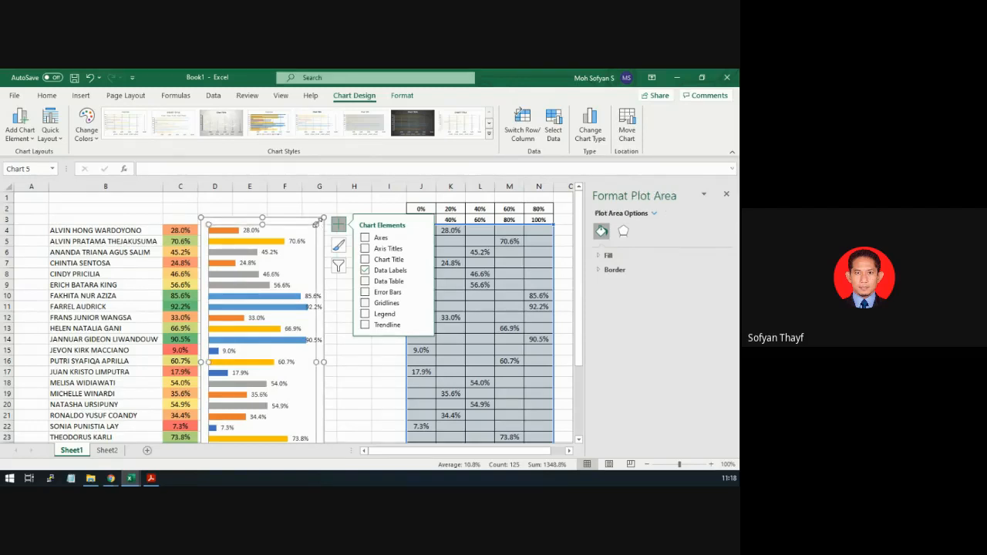
pyautogui.click(317, 222)
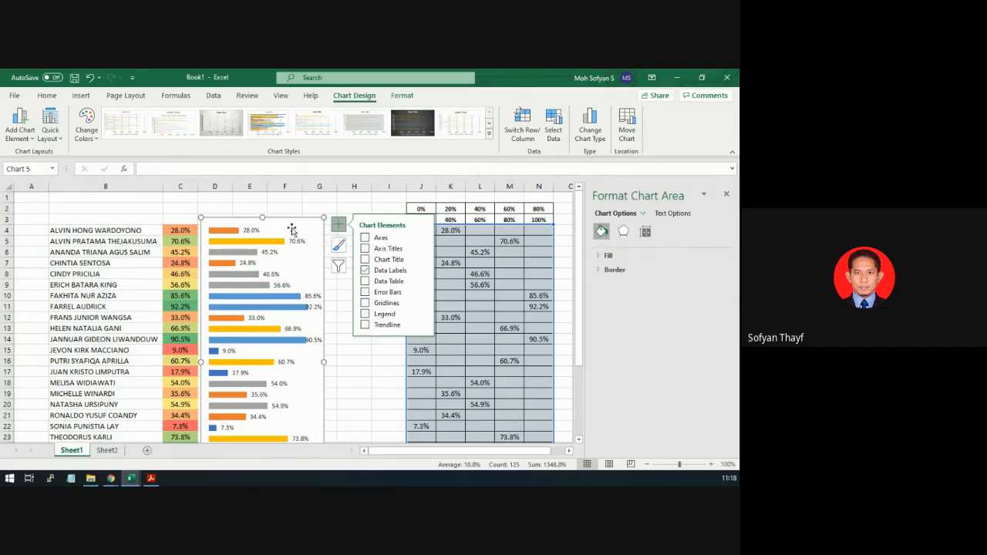
pyautogui.click(338, 245)
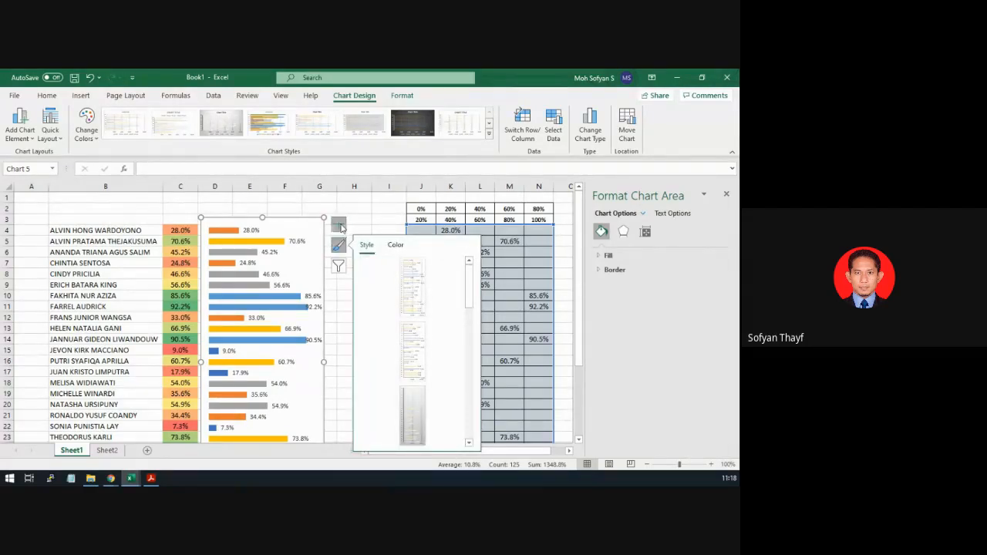
pyautogui.click(339, 225)
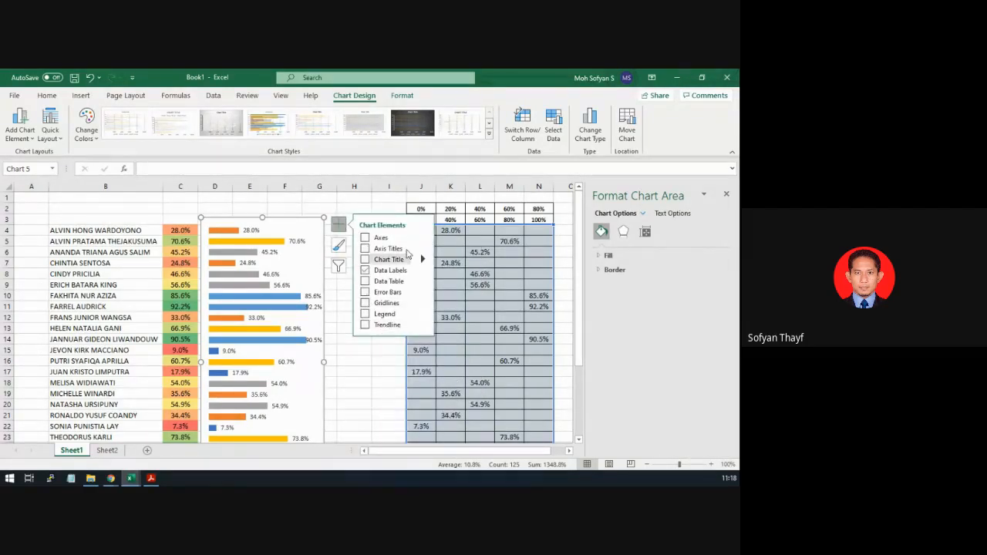
pyautogui.click(608, 255)
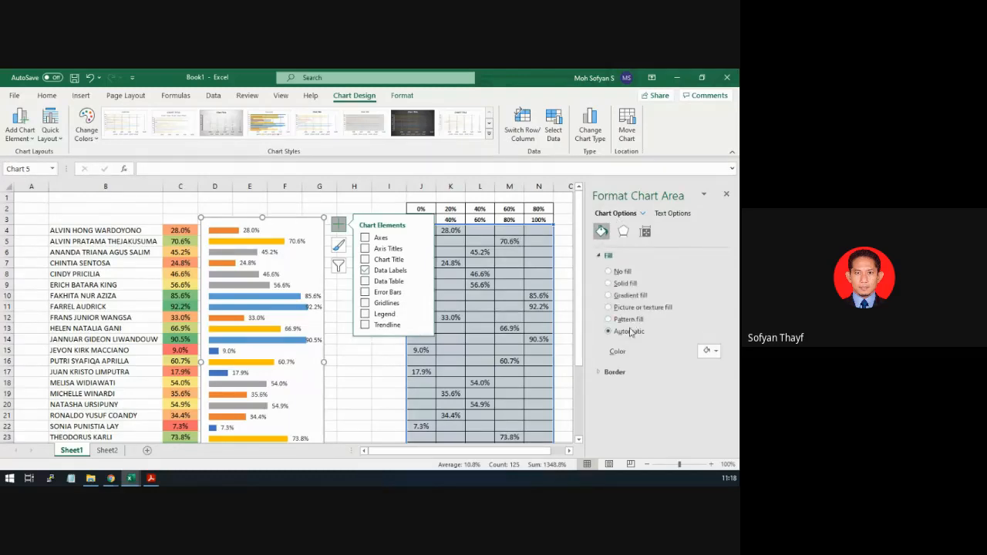
pyautogui.click(621, 273)
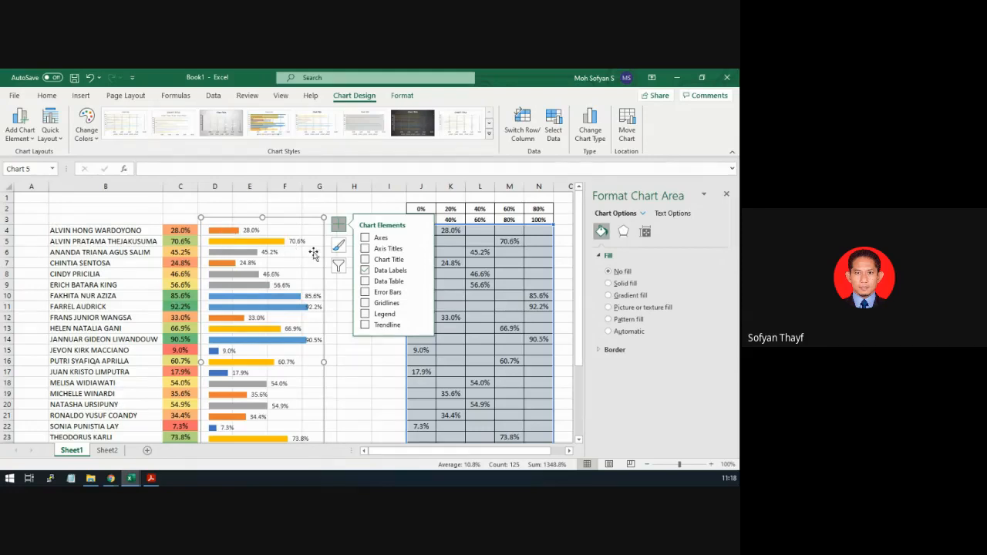
# Widen column D to about the chart's original width, then narrow the stretched chart to fit column D
pyautogui.moveTo(231, 188); pyautogui.dragTo(314, 189)
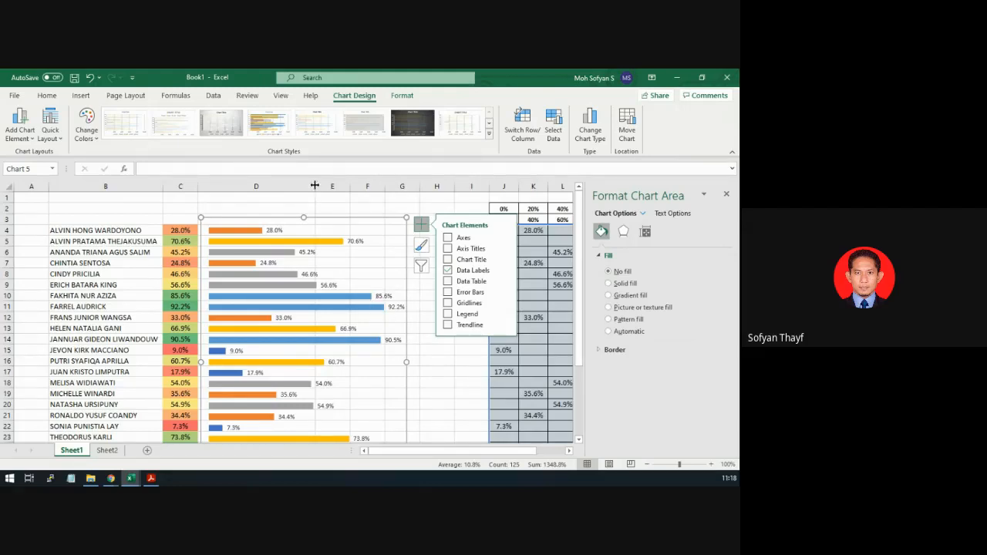
pyautogui.moveTo(315, 186); pyautogui.dragTo(322, 187)
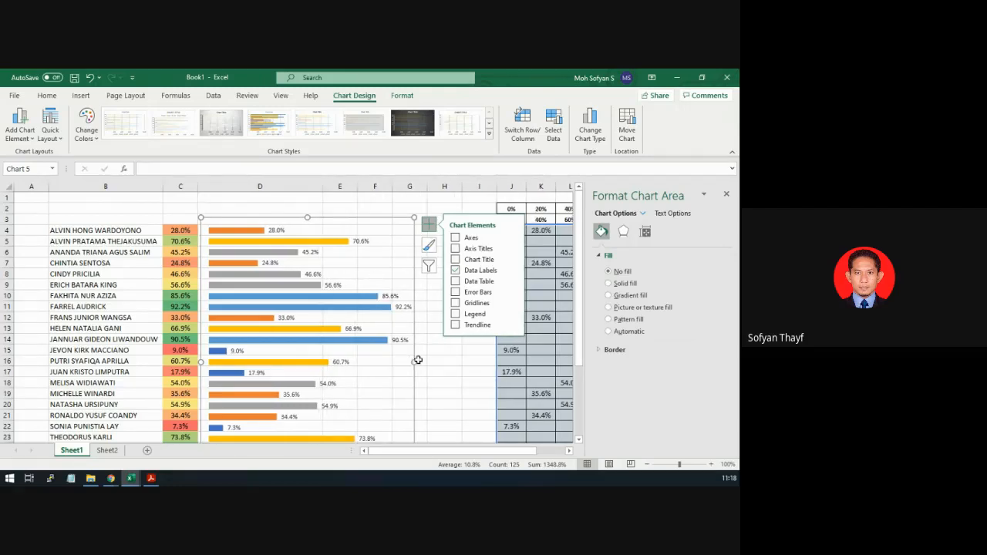
pyautogui.moveTo(417, 361); pyautogui.dragTo(322, 350)
pyautogui.moveTo(201, 361); pyautogui.dragTo(196, 362)
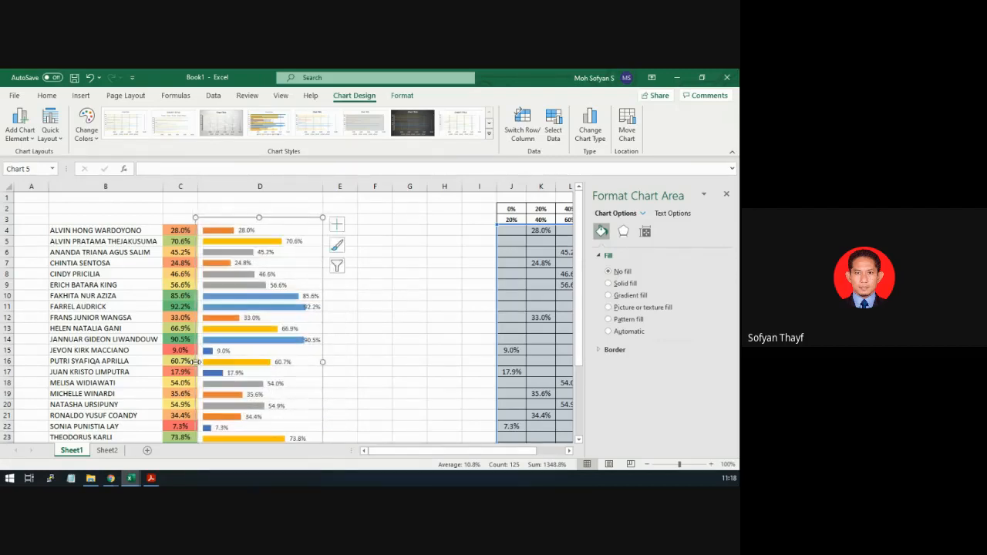
# Shorten the chart slightly so its bars line up with the name rows, and nudge it left against column C
pyautogui.scroll(-3, 380, 303)
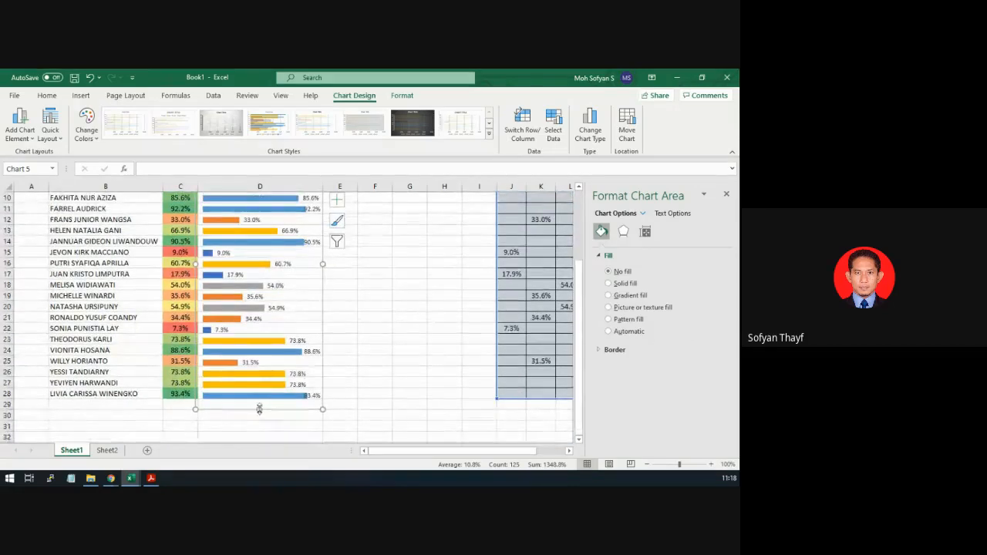
pyautogui.moveTo(259, 410); pyautogui.dragTo(259, 406)
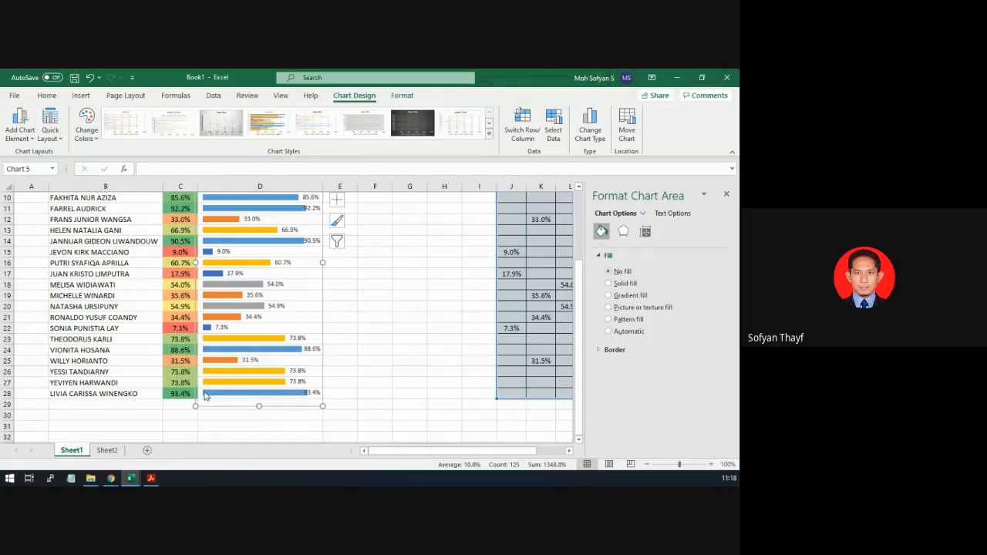
pyautogui.moveTo(261, 407); pyautogui.dragTo(259, 406)
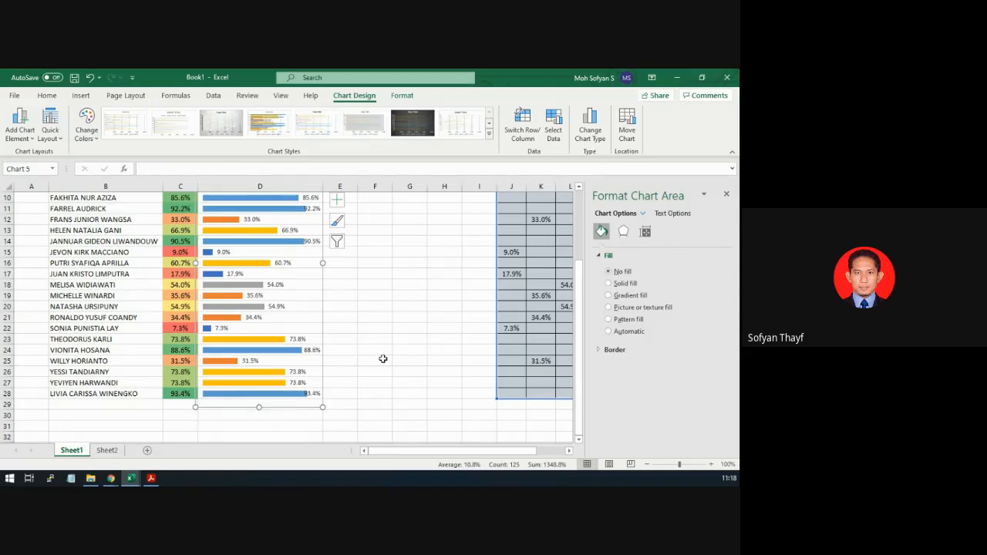
pyautogui.press('Left')
pyautogui.press('Left')
pyautogui.press('Left')
pyautogui.press('Left')
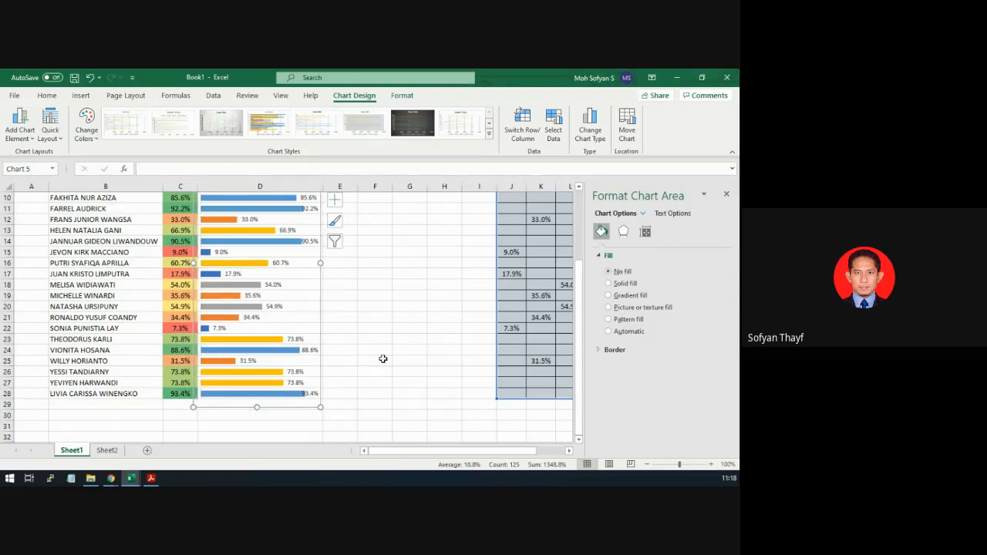
pyautogui.click(383, 358)
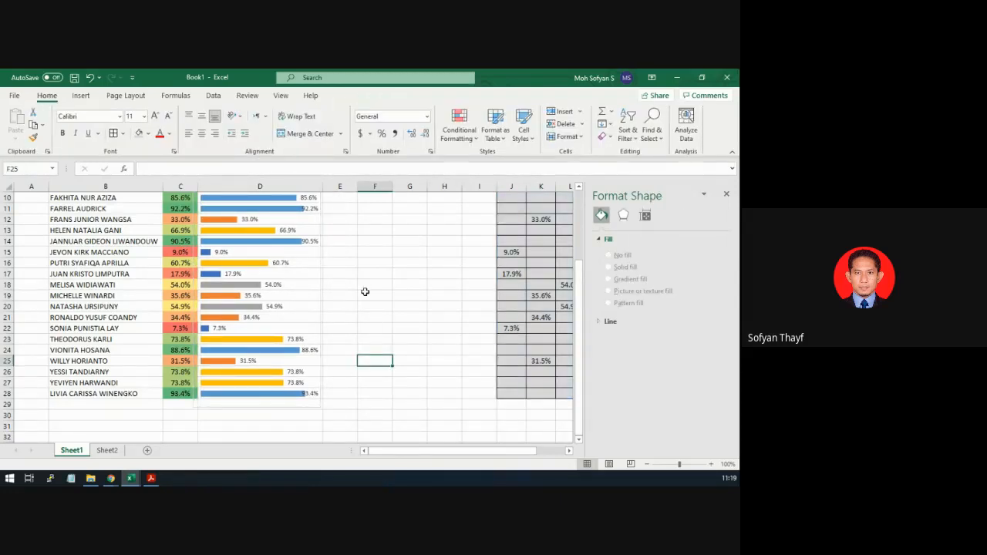
# Enter the column headers Peserta in B3 and Progress in C3
pyautogui.scroll(3, 365, 291)
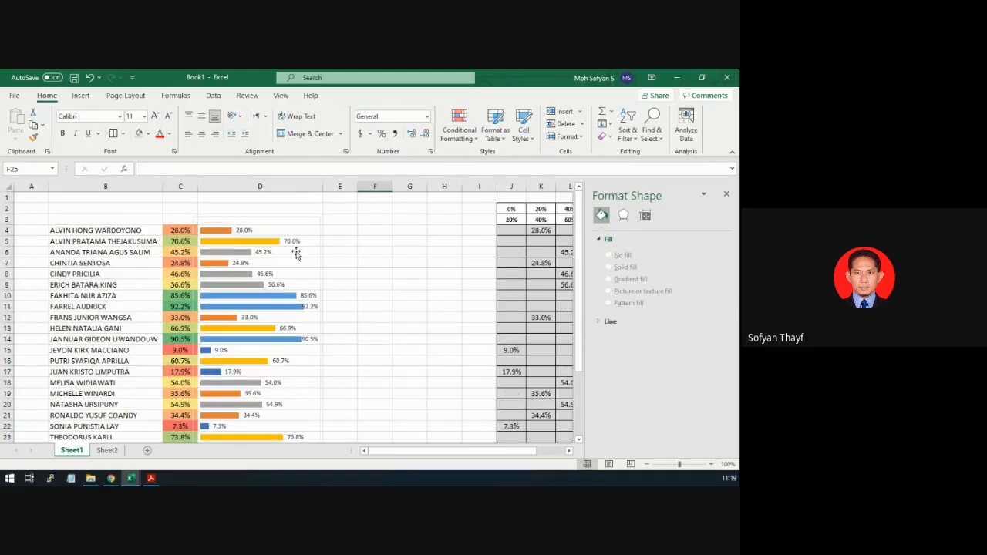
pyautogui.click(111, 218)
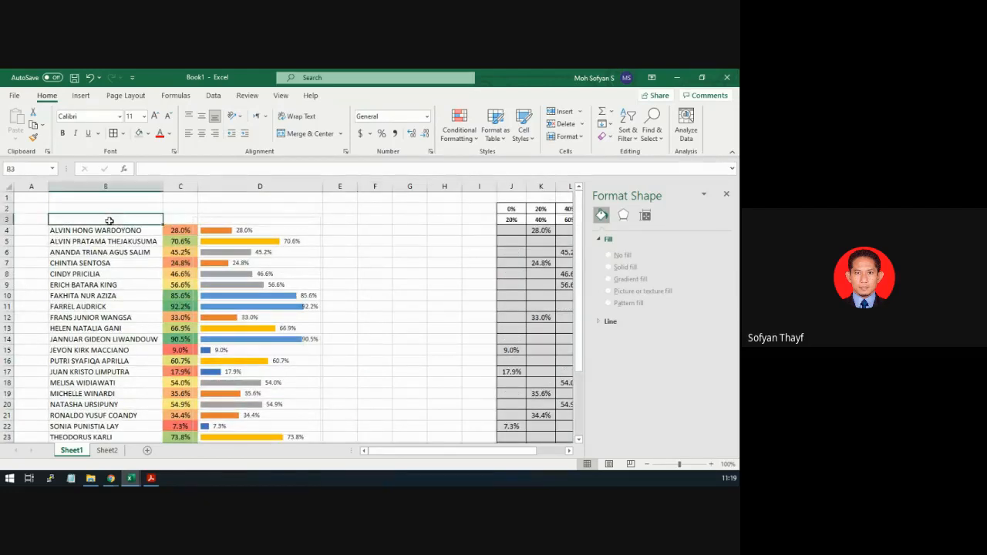
pyautogui.write('Peserta')
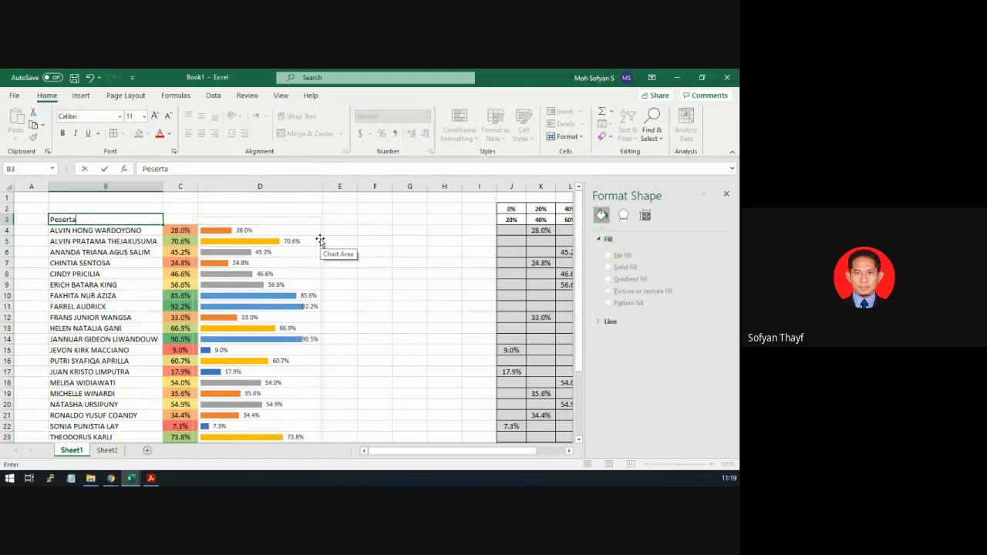
pyautogui.press('Tab')
pyautogui.write('Pro')
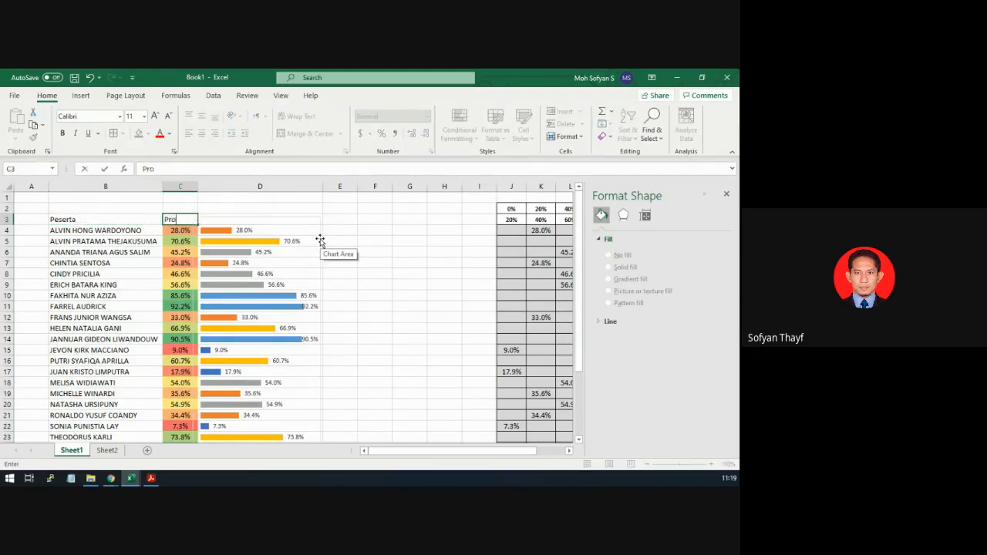
pyautogui.press('Down')
# Merge and center the Progress header across C3:D3, and center the Peserta header in B3
pyautogui.press('Up')
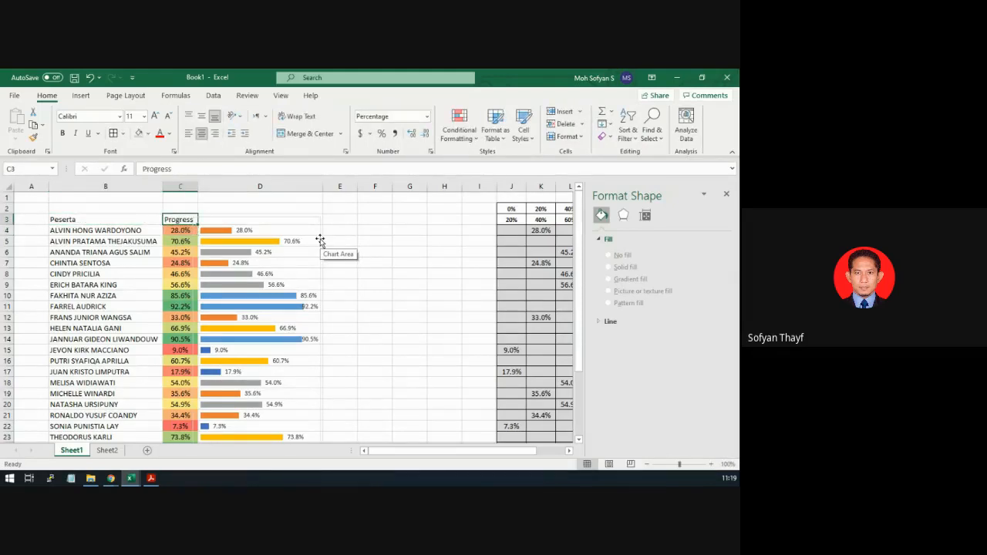
pyautogui.hotkey('shift', 'Right')
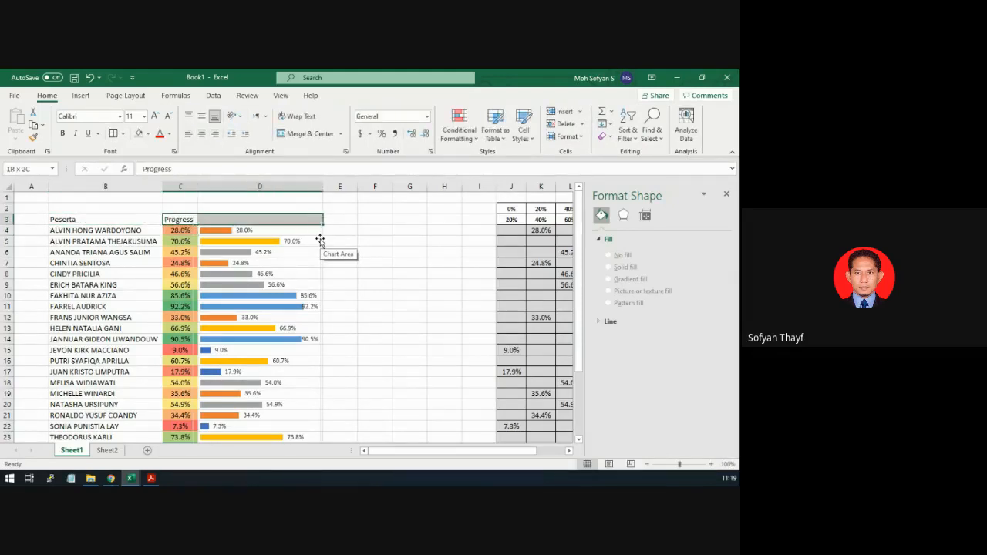
pyautogui.click(308, 133)
pyautogui.click(91, 222)
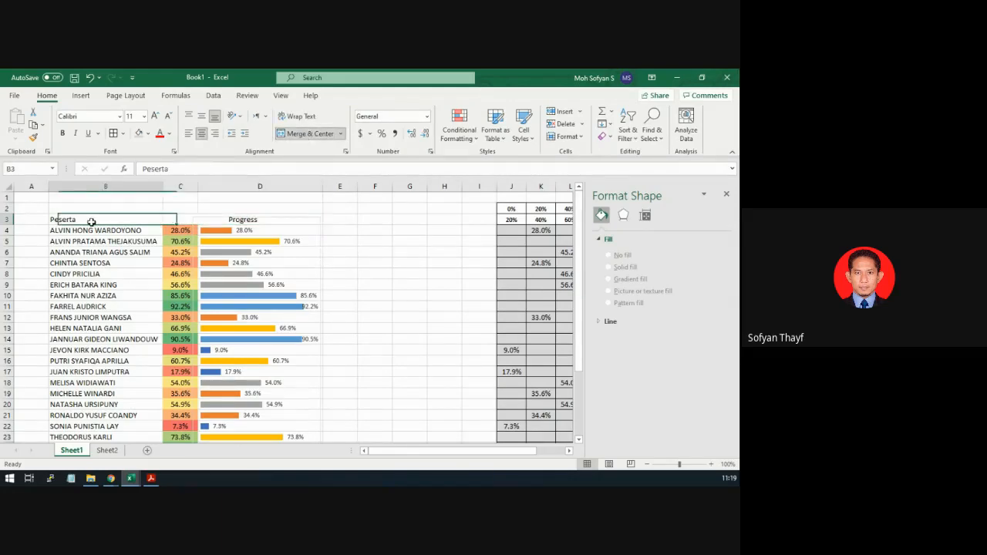
pyautogui.click(202, 134)
# Check the table layout in the Praktikum 3 PDF and apply all borders to the table range B3:D28
pyautogui.hotkey('shift', 'Right')
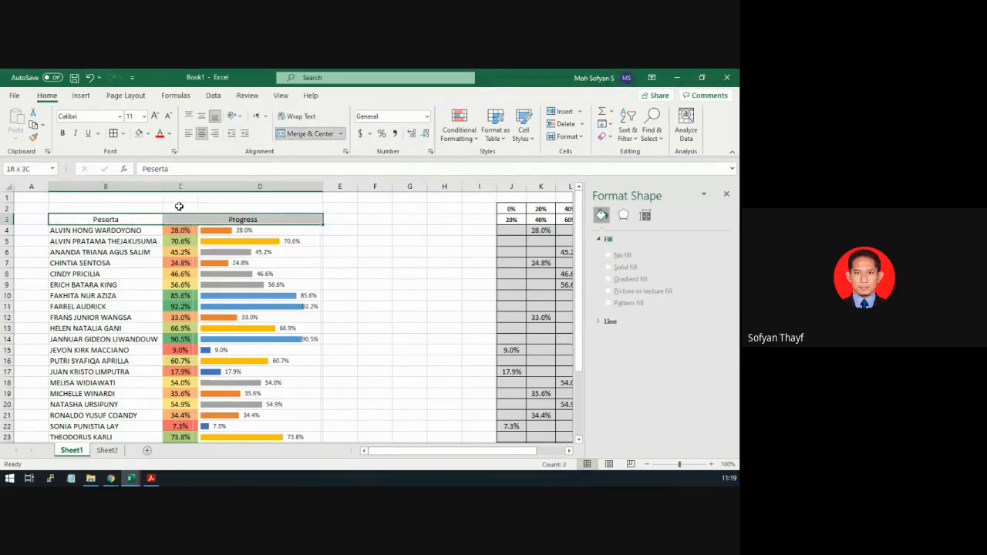
pyautogui.hotkey('ctrl', 'shift', 'Down')
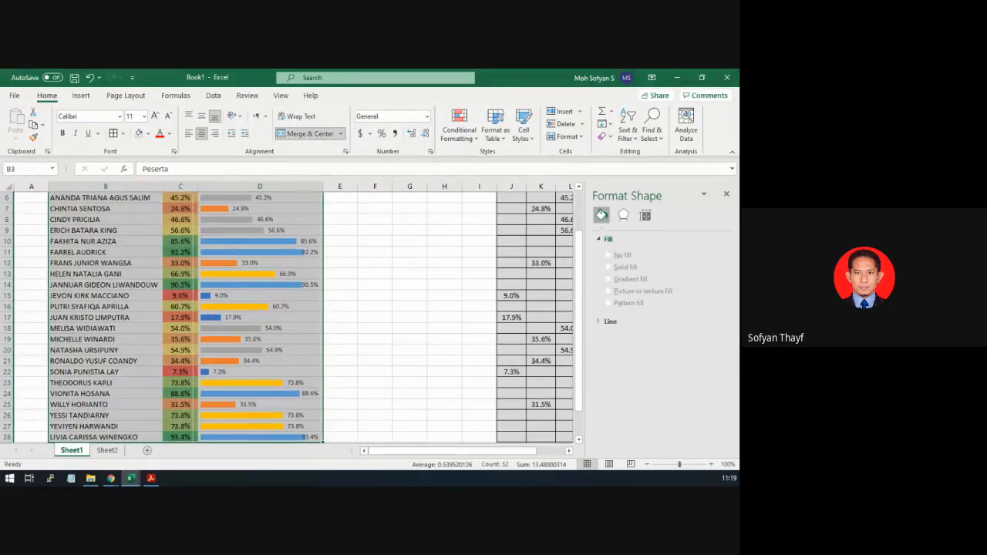
pyautogui.click(152, 479)
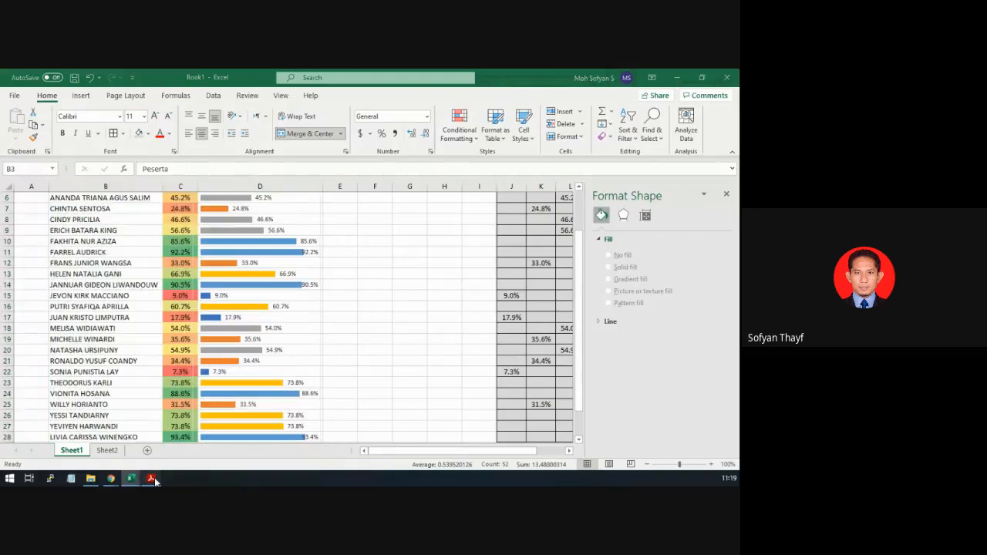
pyautogui.hotkey('alt', 'Tab')
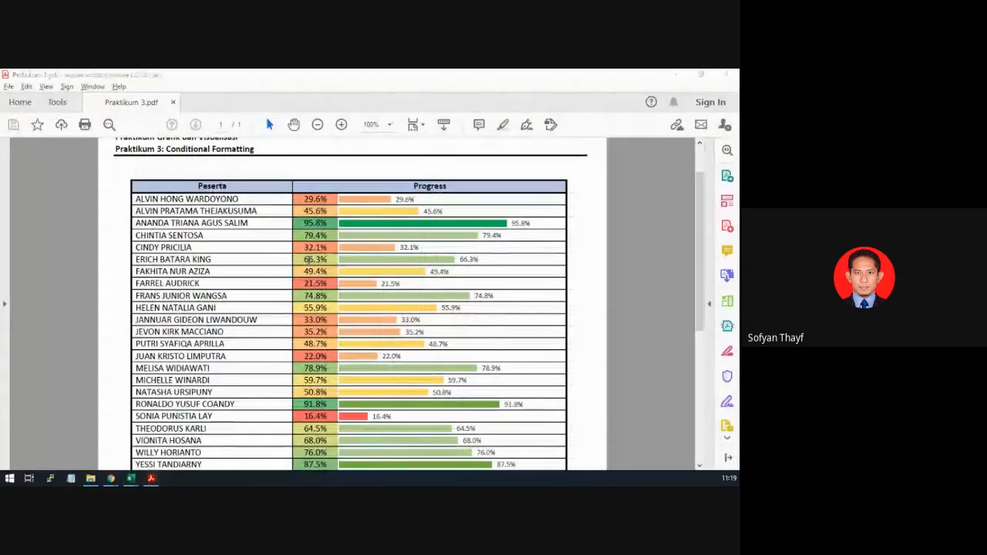
pyautogui.scroll(2, 221, 253)
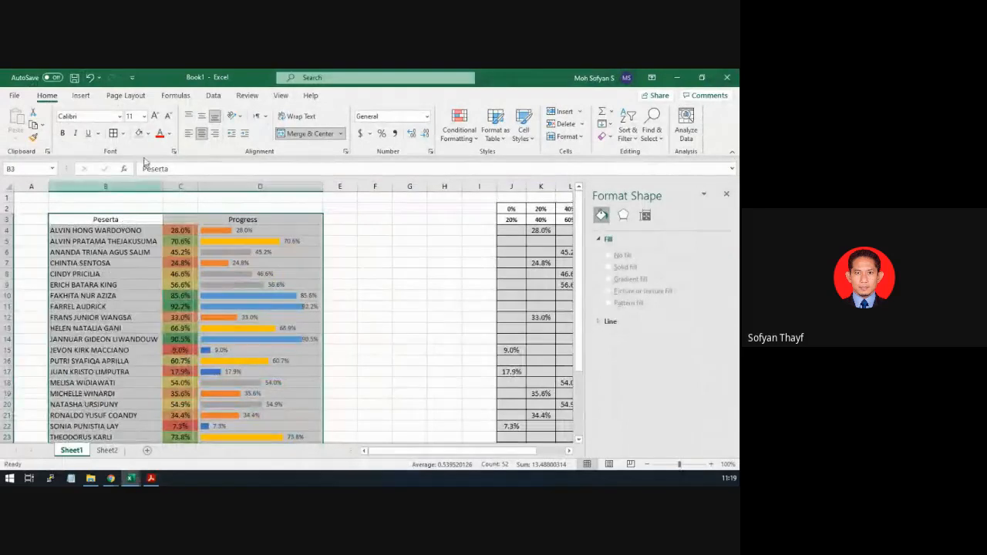
pyautogui.click(110, 285)
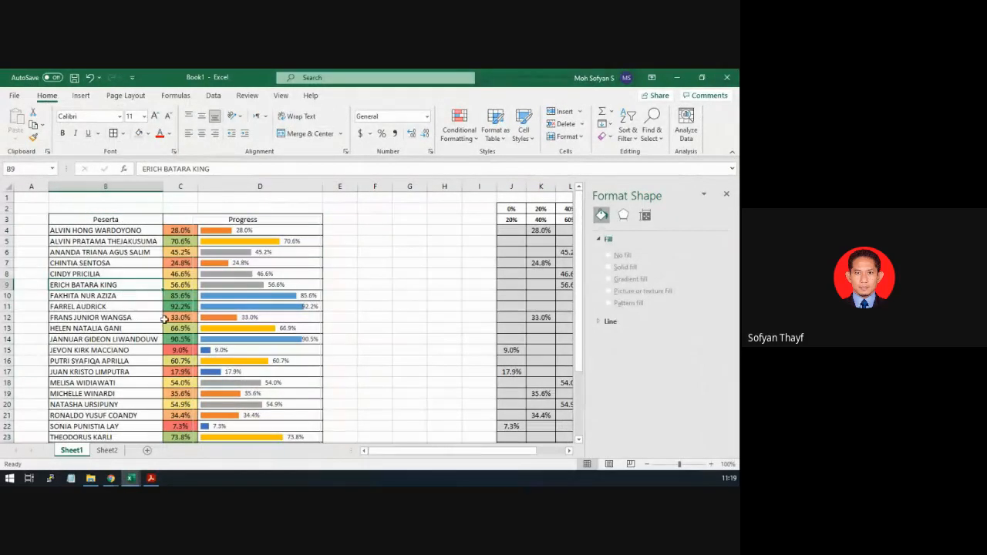
# Put a thick outside border around the header row B3:D3
pyautogui.click(105, 219)
pyautogui.press('Right')
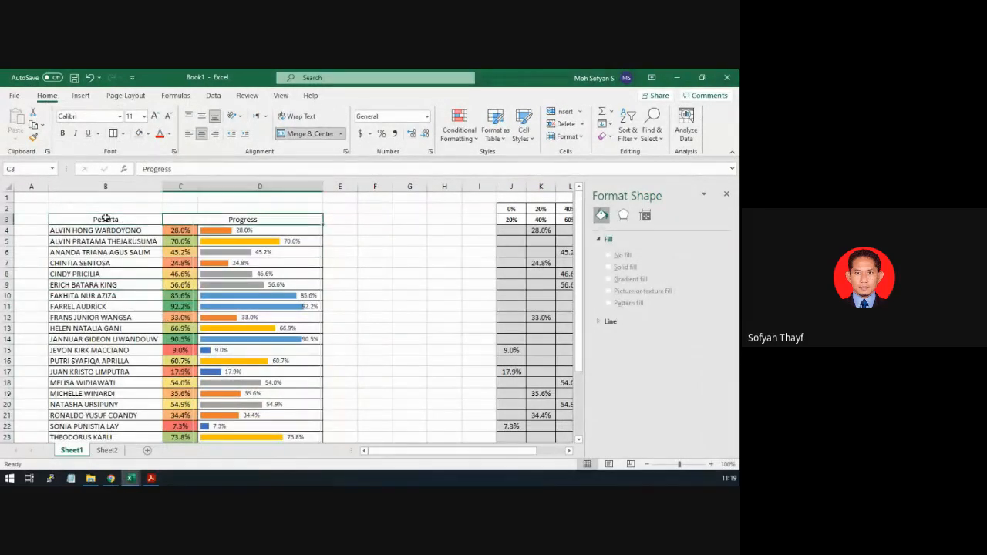
pyautogui.press('Left')
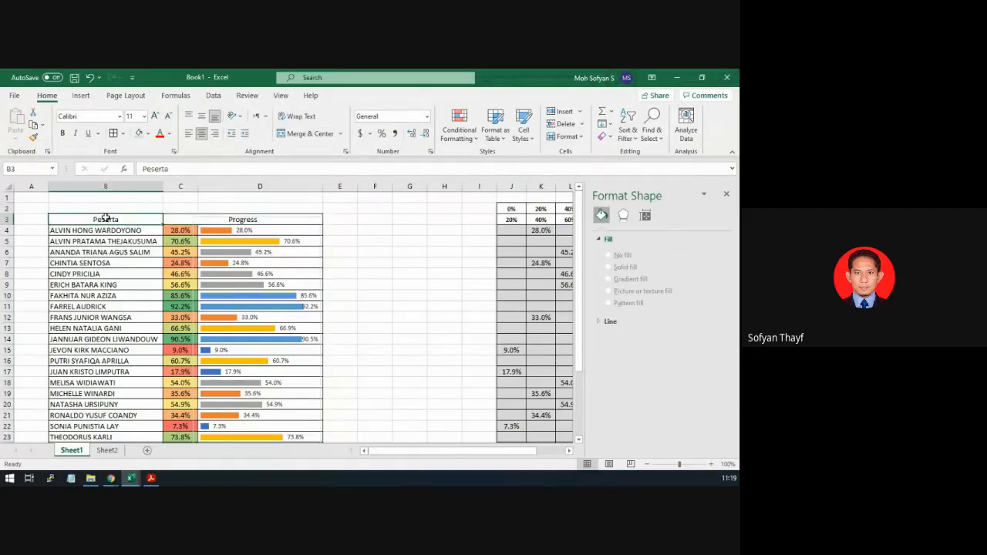
pyautogui.hotkey('shift', 'Right')
pyautogui.hotkey('shift', 'Right')
pyautogui.hotkey('shift', 'Left')
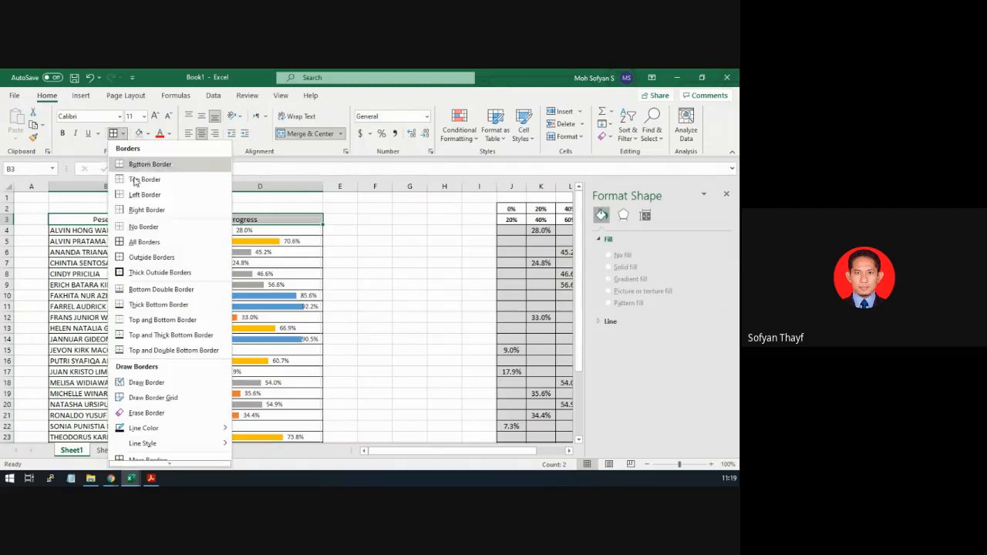
pyautogui.click(139, 272)
pyautogui.click(105, 232)
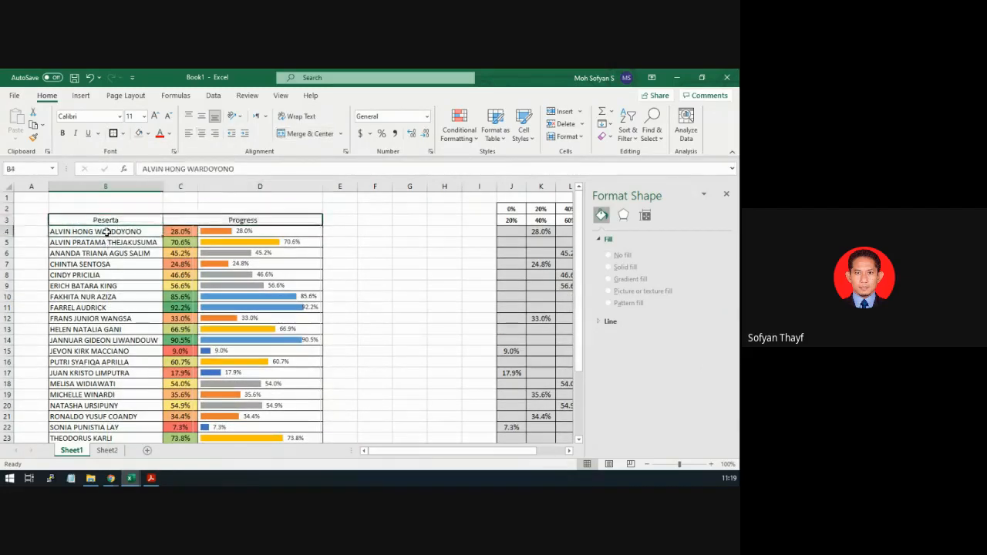
# Put thick outside borders around the Peserta column B3:B28 and around the Progress block C3:D28
pyautogui.click(110, 219)
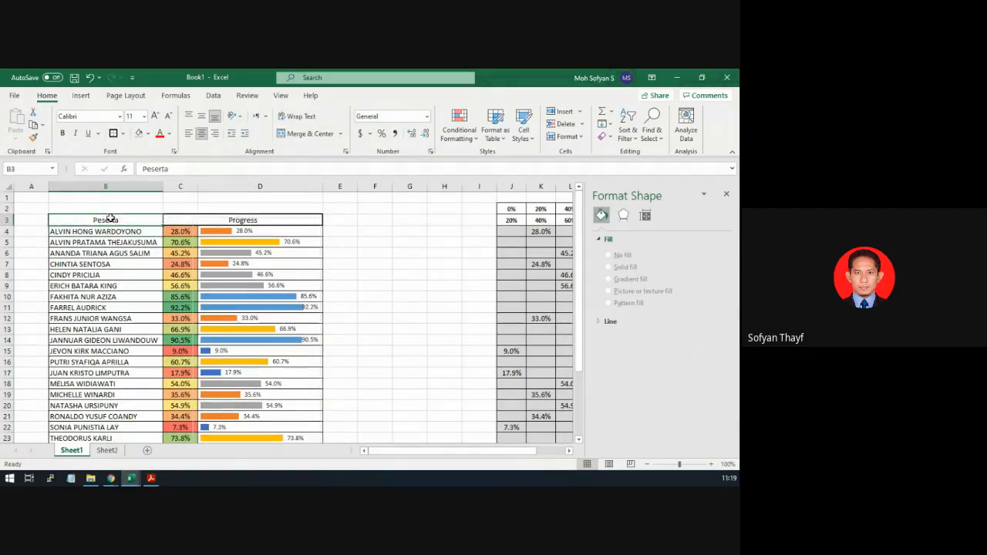
pyautogui.hotkey('ctrl', 'shift', 'Down')
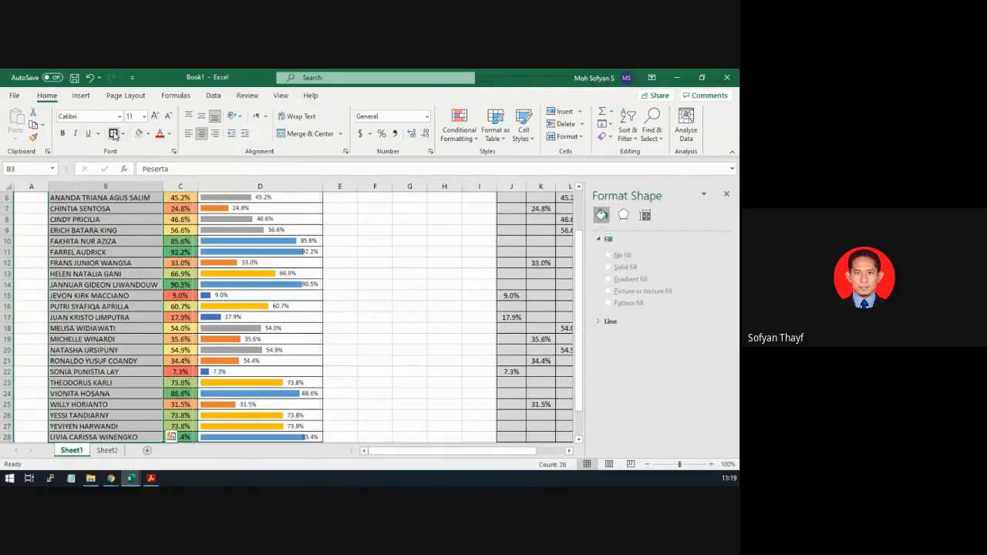
pyautogui.click(115, 134)
pyautogui.click(181, 222)
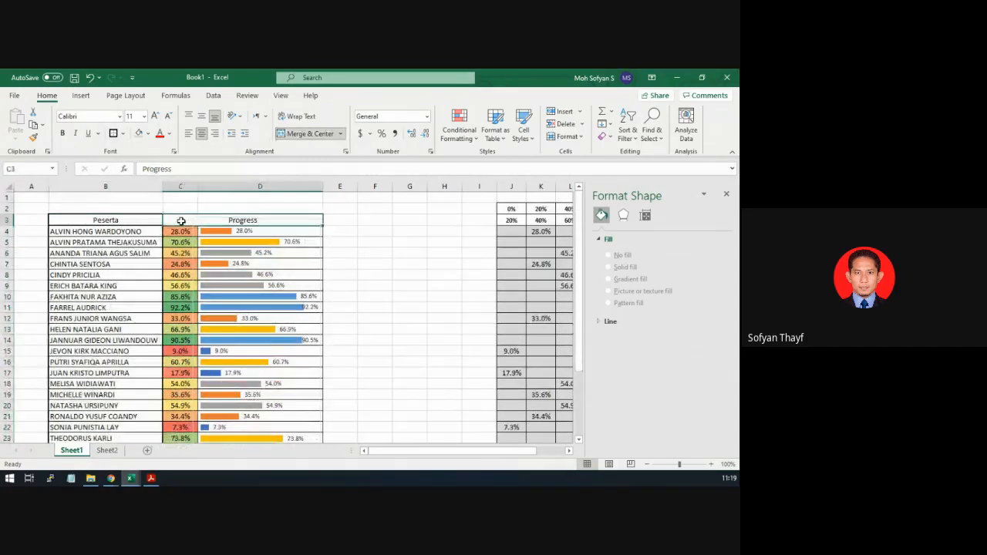
pyautogui.hotkey('ctrl', 'shift', 'Down')
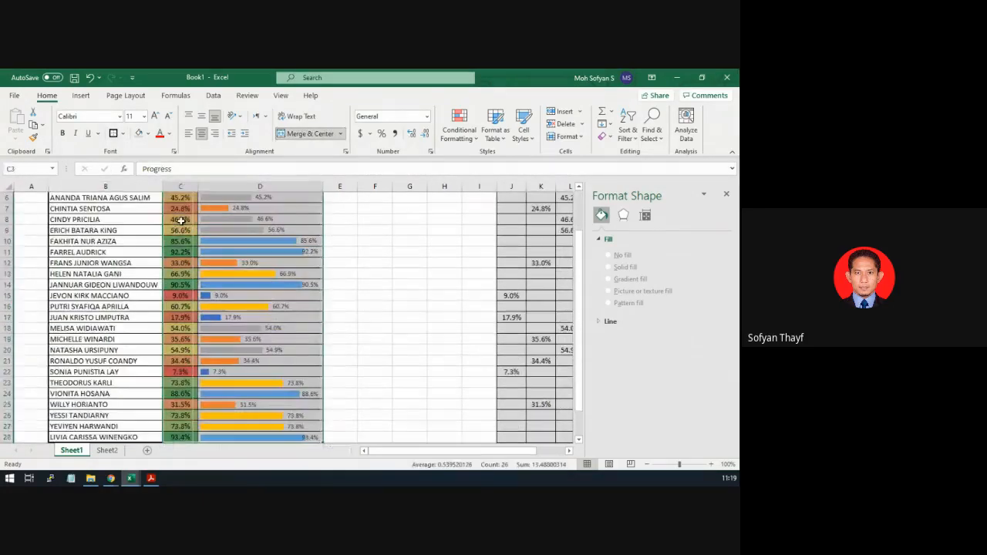
pyautogui.click(114, 134)
pyautogui.click(115, 275)
pyautogui.click(114, 221)
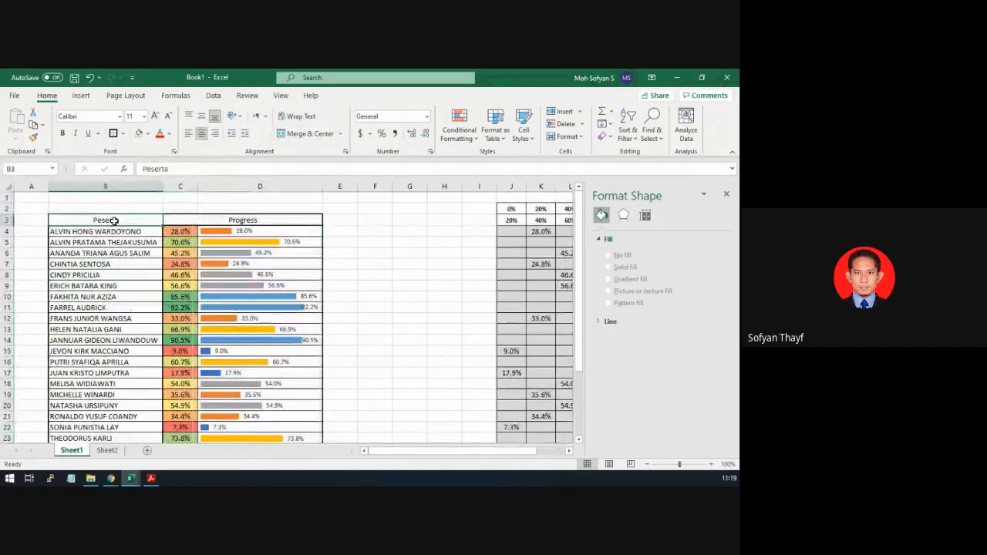
# Compare with the Praktikum 3 PDF and make the header row B3:D3 bold with a light blue fill
pyautogui.click(151, 478)
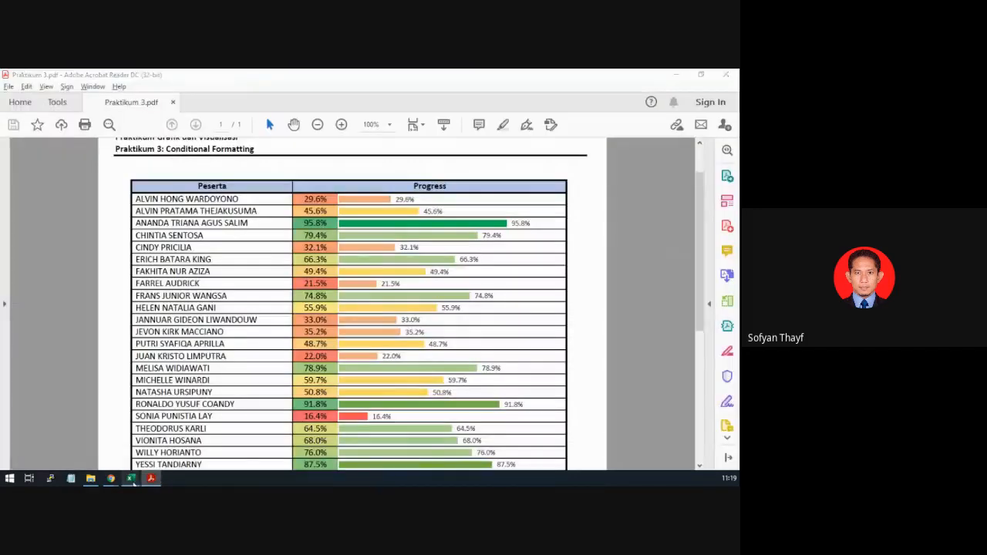
pyautogui.moveTo(131, 478)
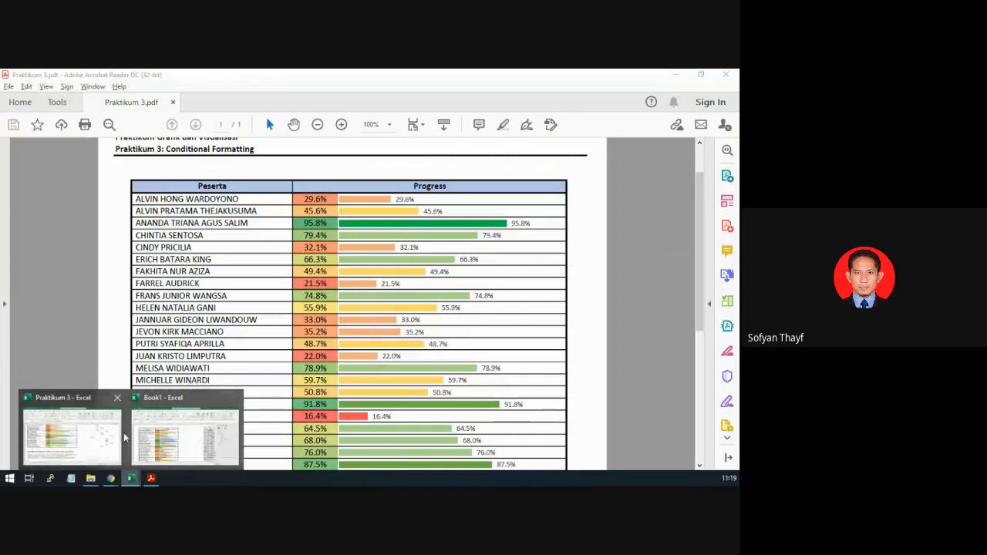
pyautogui.moveTo(72, 437)
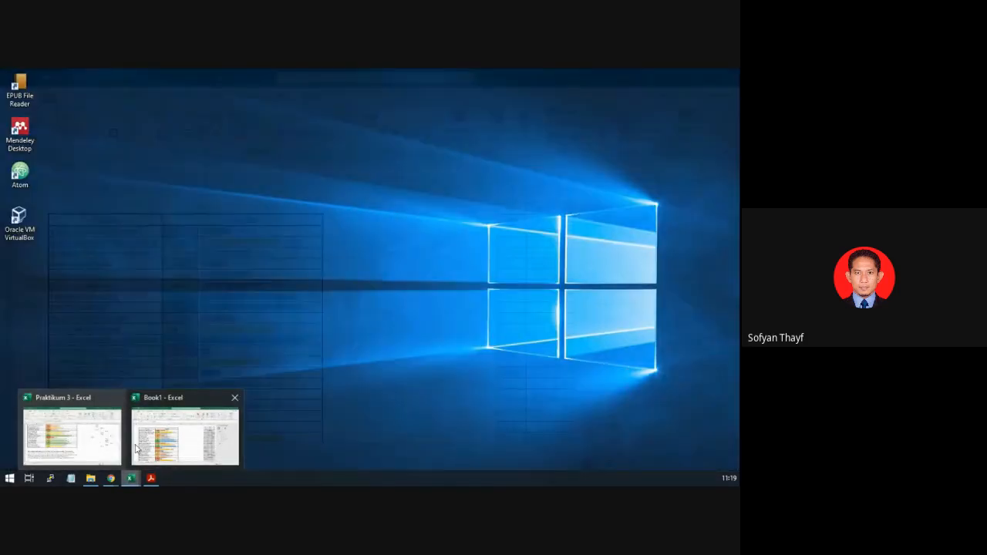
pyautogui.click(135, 449)
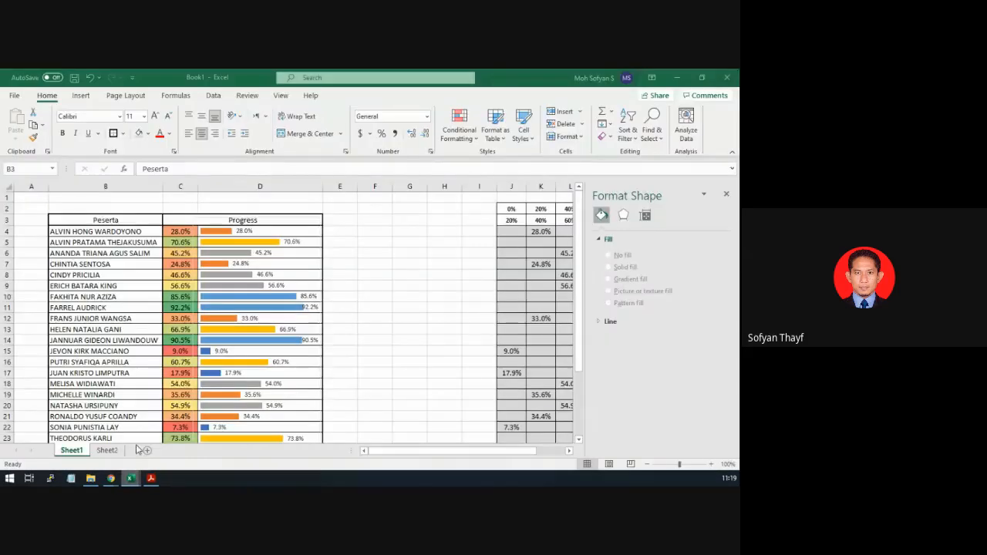
pyautogui.moveTo(123, 213); pyautogui.dragTo(184, 218)
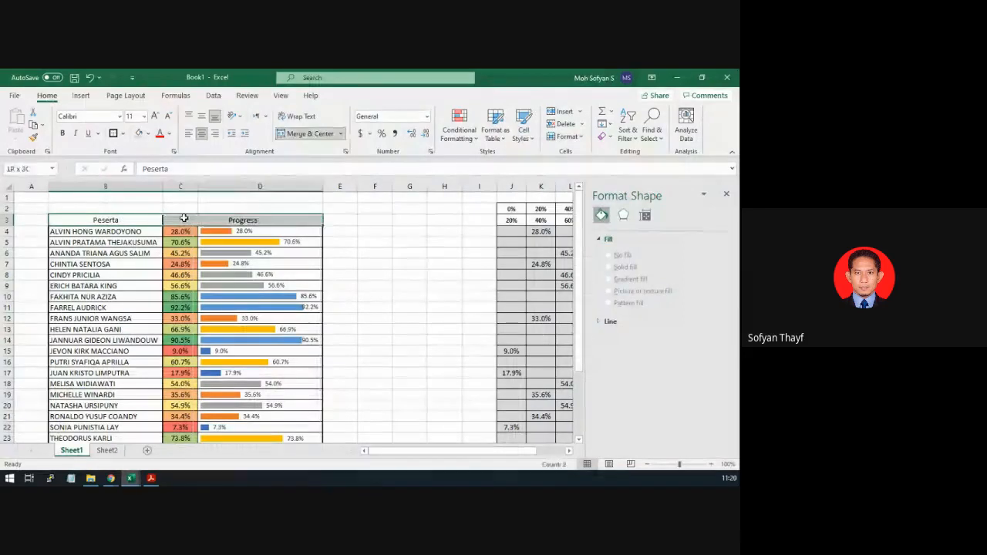
pyautogui.click(62, 133)
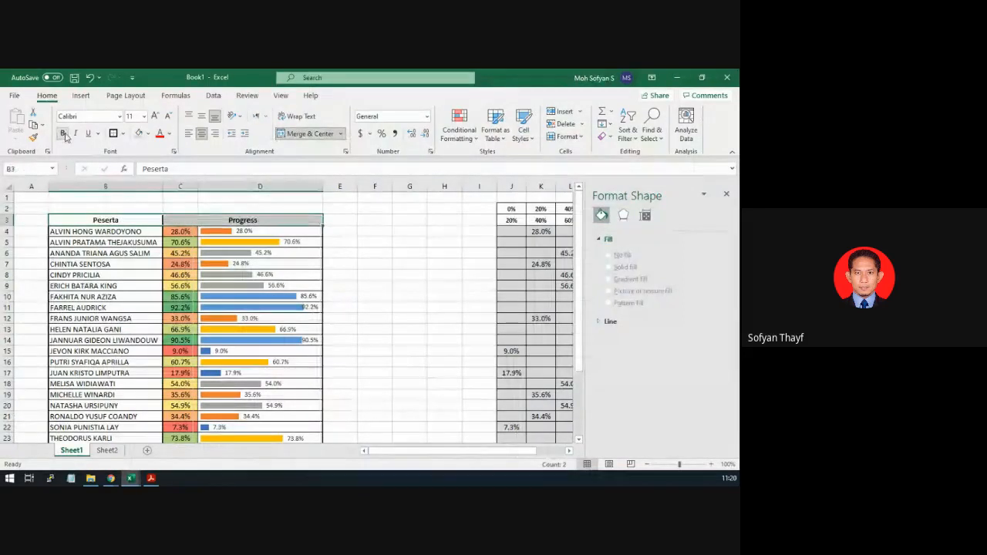
pyautogui.click(147, 134)
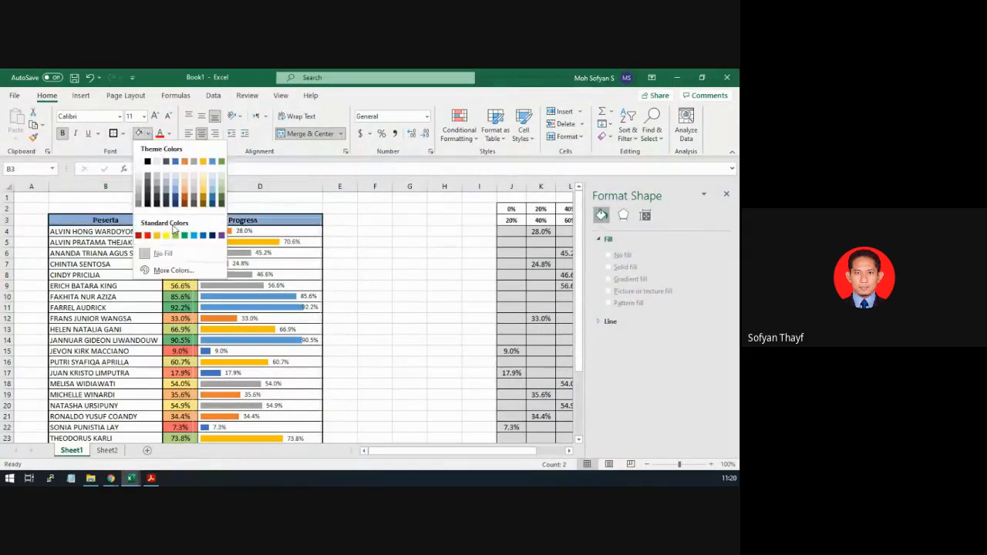
pyautogui.click(174, 182)
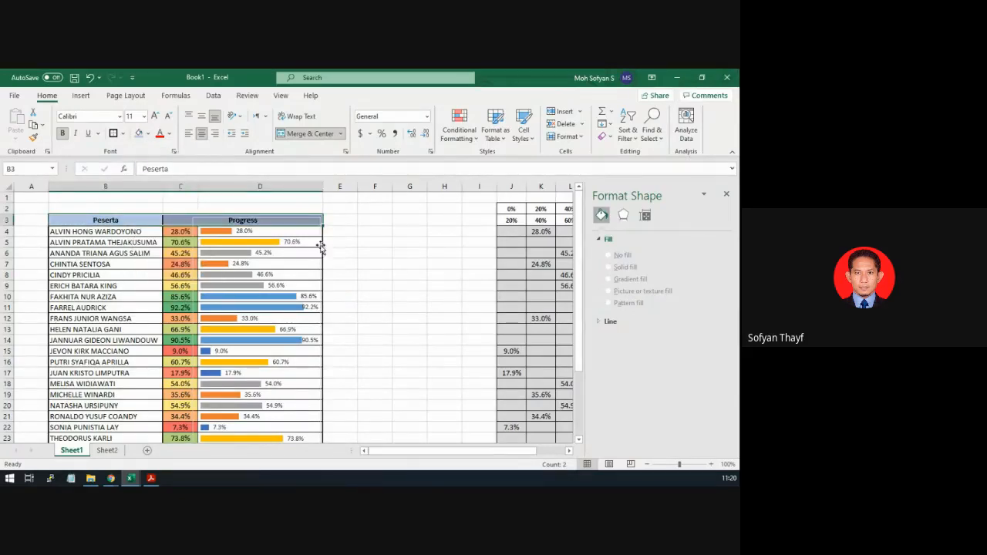
# Set the progress bar chart area's border to No line
pyautogui.click(282, 222)
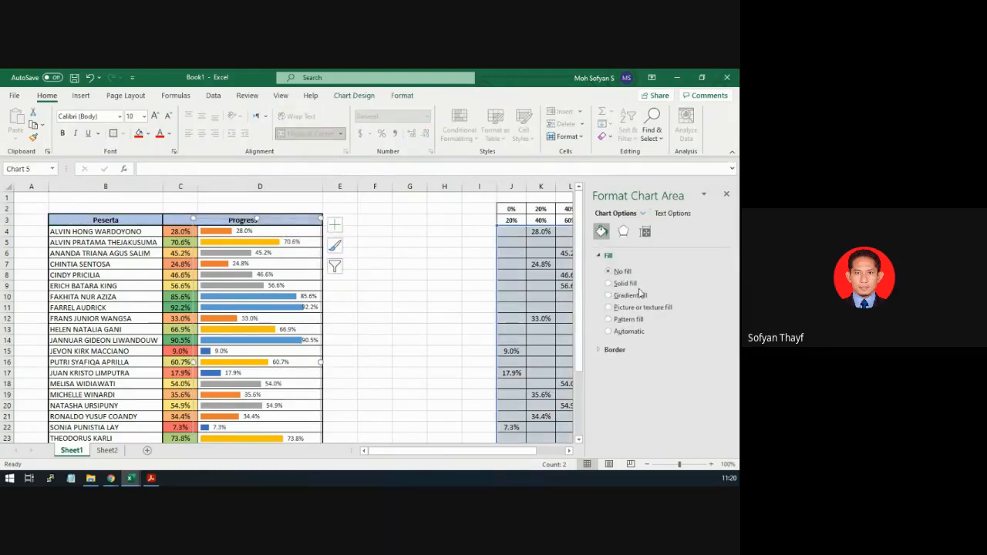
pyautogui.click(606, 352)
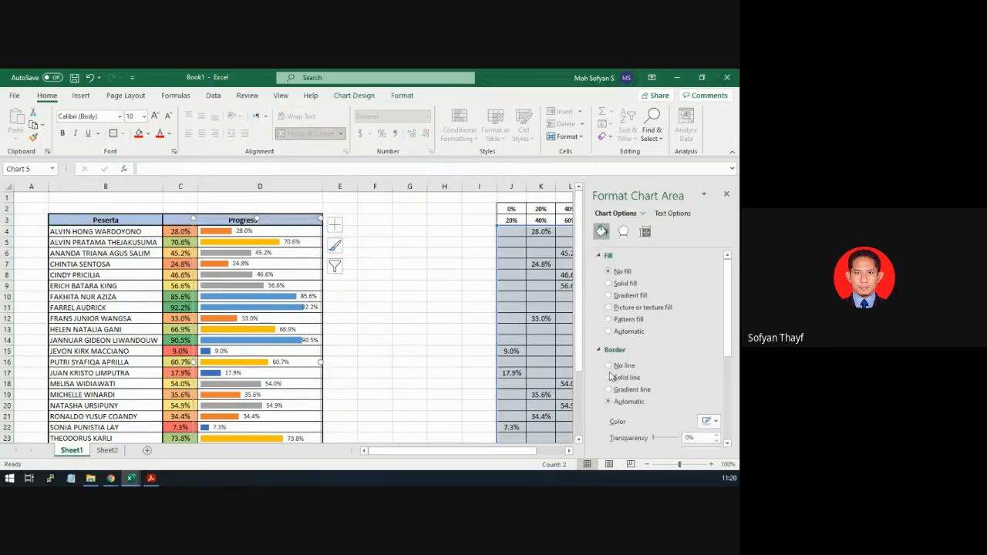
pyautogui.click(609, 365)
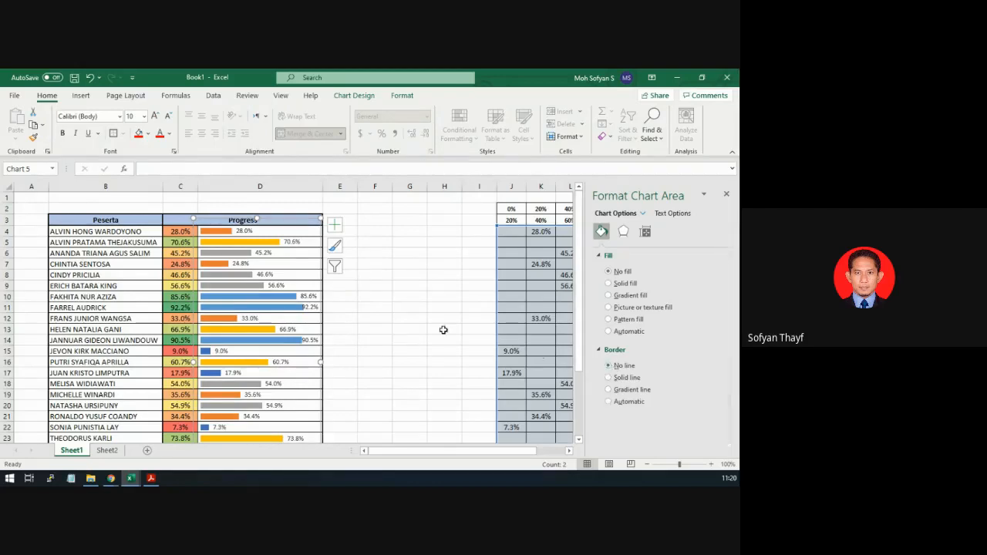
pyautogui.click(401, 311)
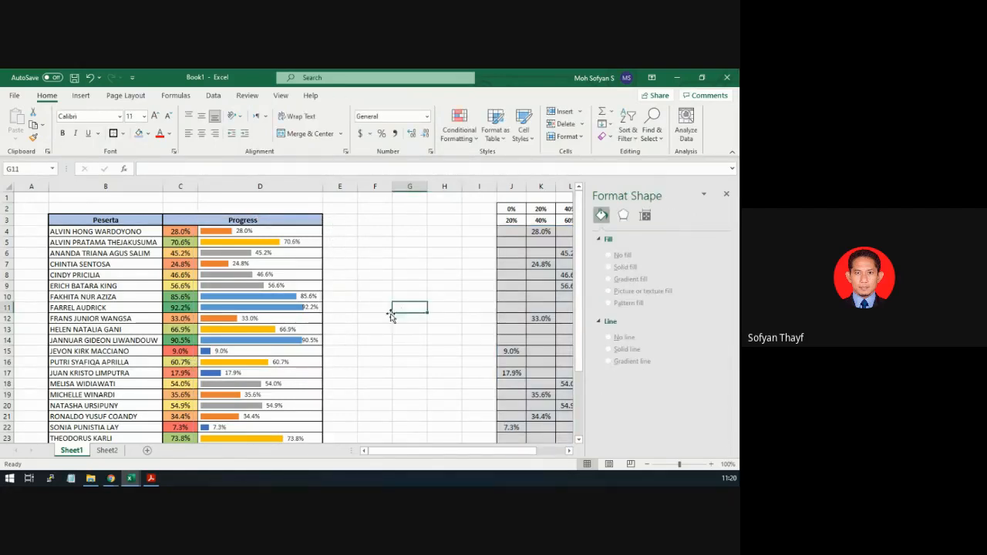
# Check the formatted table down to its last row and close the shape formatting pane
pyautogui.scroll(-5, 376, 326)
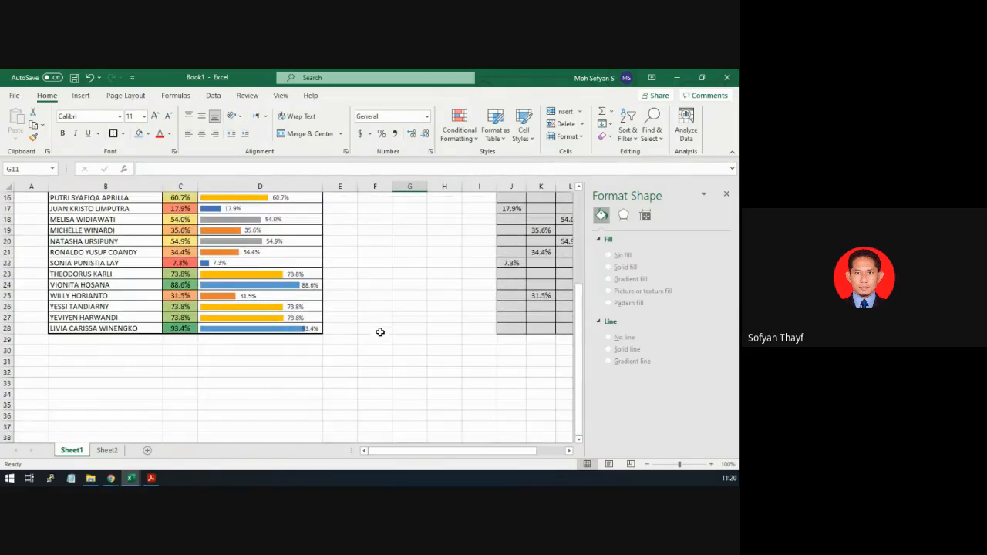
pyautogui.scroll(2, 380, 332)
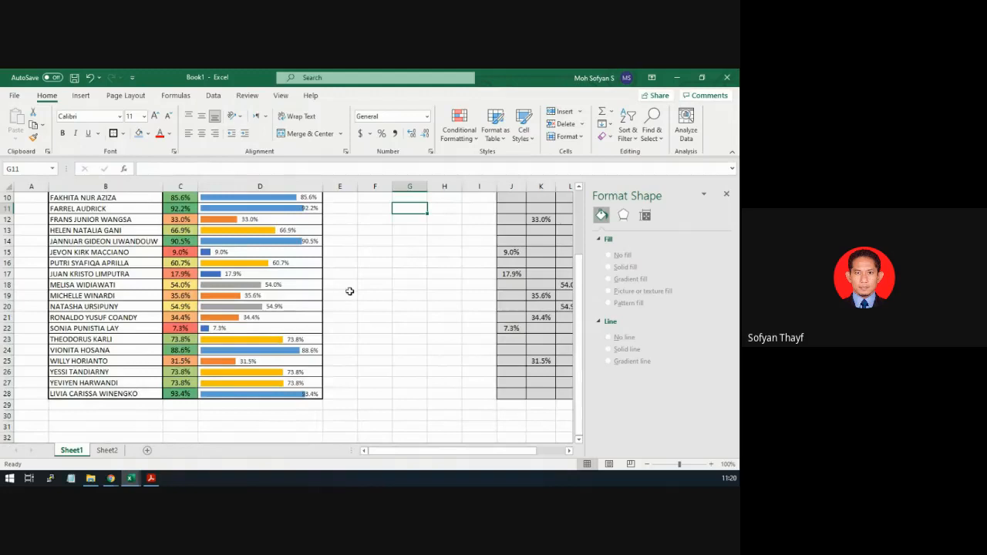
pyautogui.scroll(3, 349, 291)
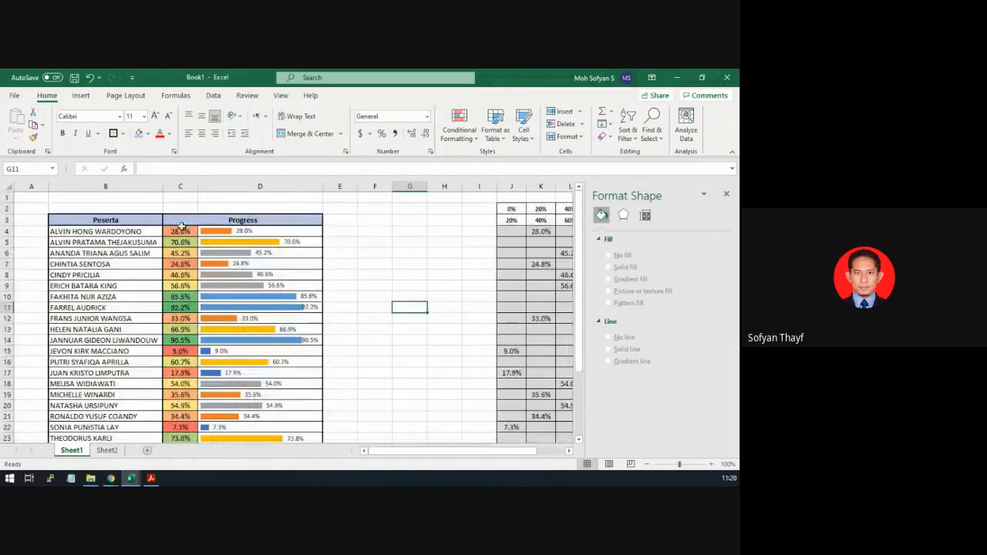
pyautogui.click(180, 231)
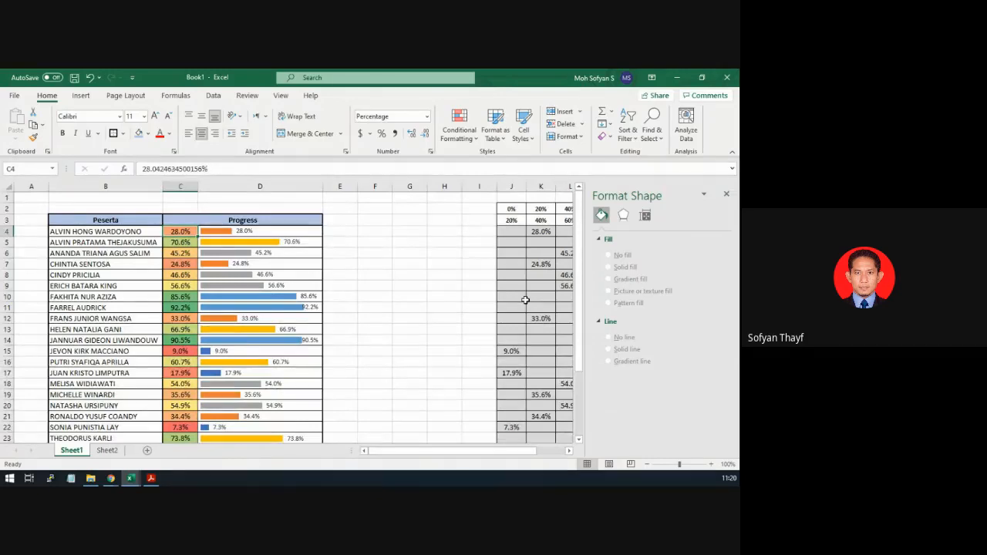
pyautogui.click(725, 195)
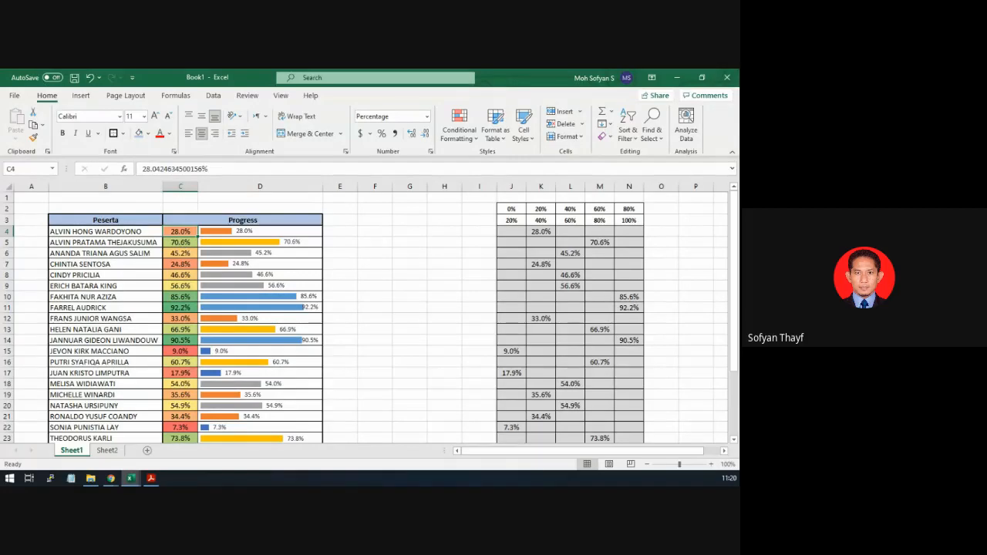
# Set the first participant's score in C4 to 72%
pyautogui.write('72')
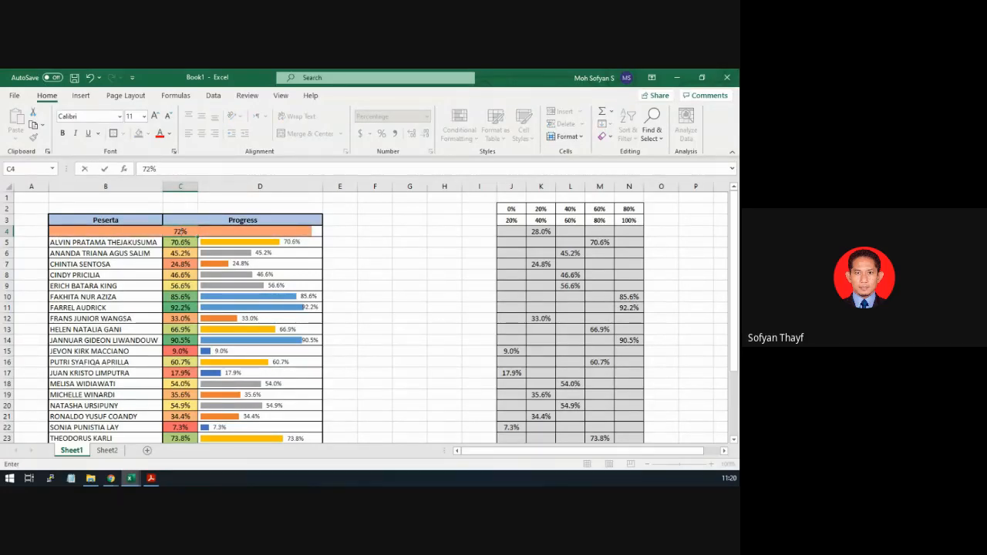
pyautogui.press('Return')
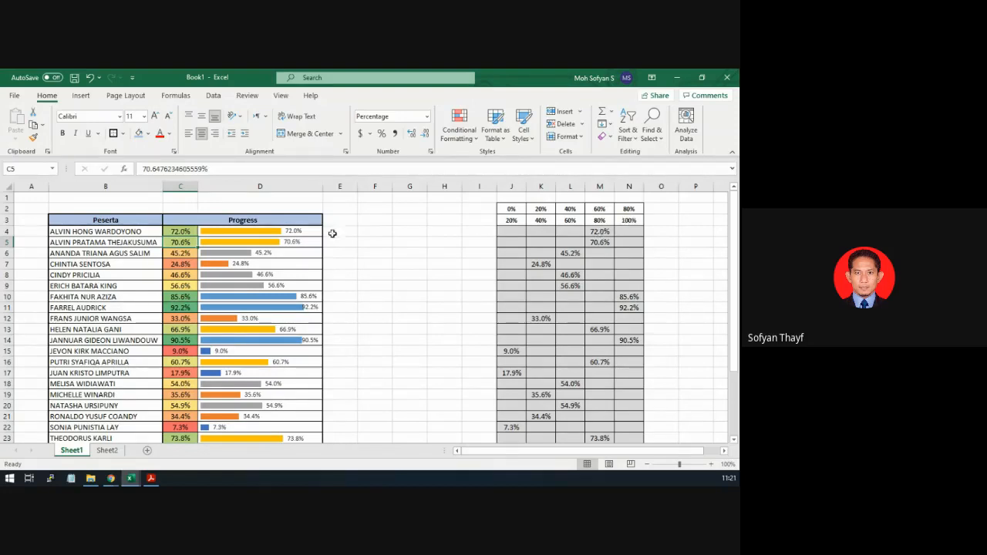
# Fill the 60%–80% progress bars with a pale green theme colour
pyautogui.click(265, 234)
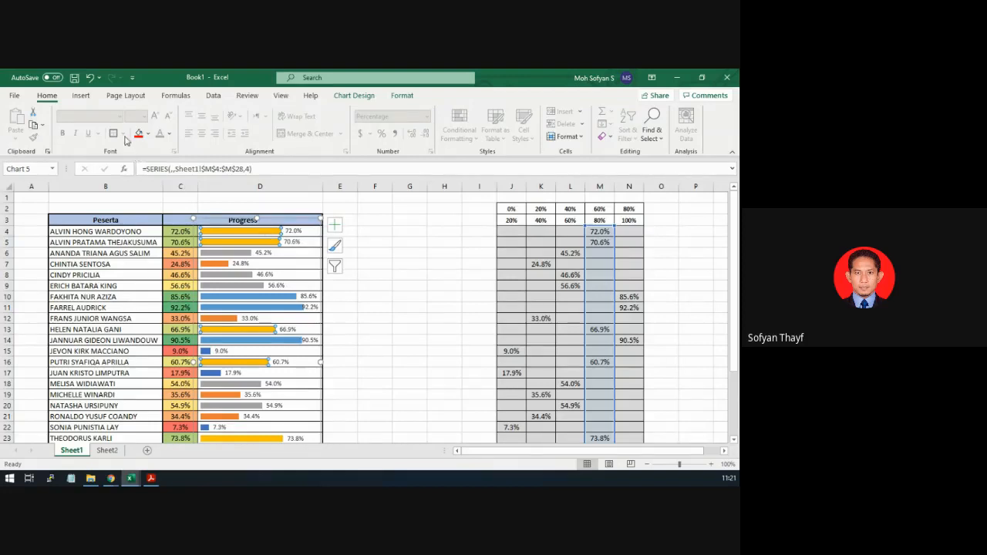
pyautogui.click(149, 134)
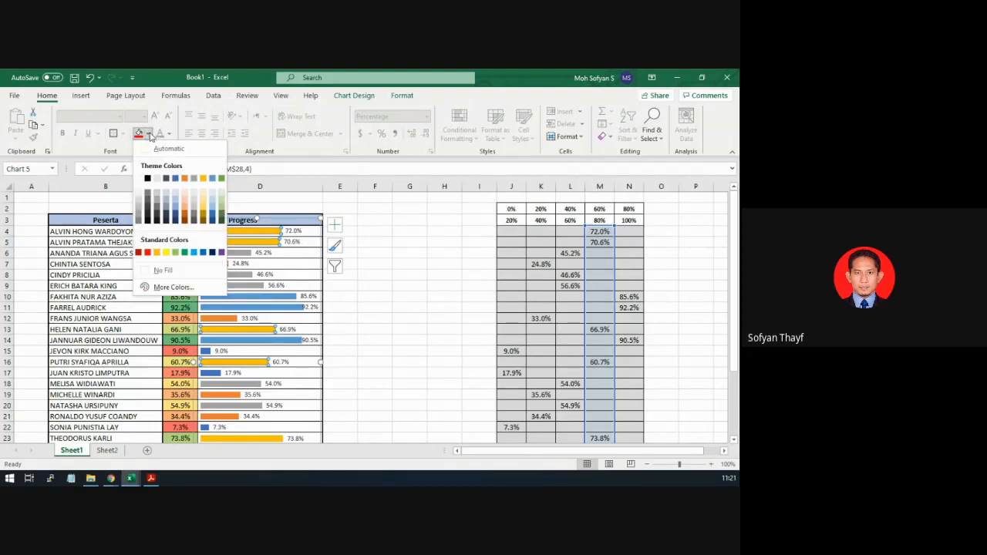
pyautogui.click(222, 203)
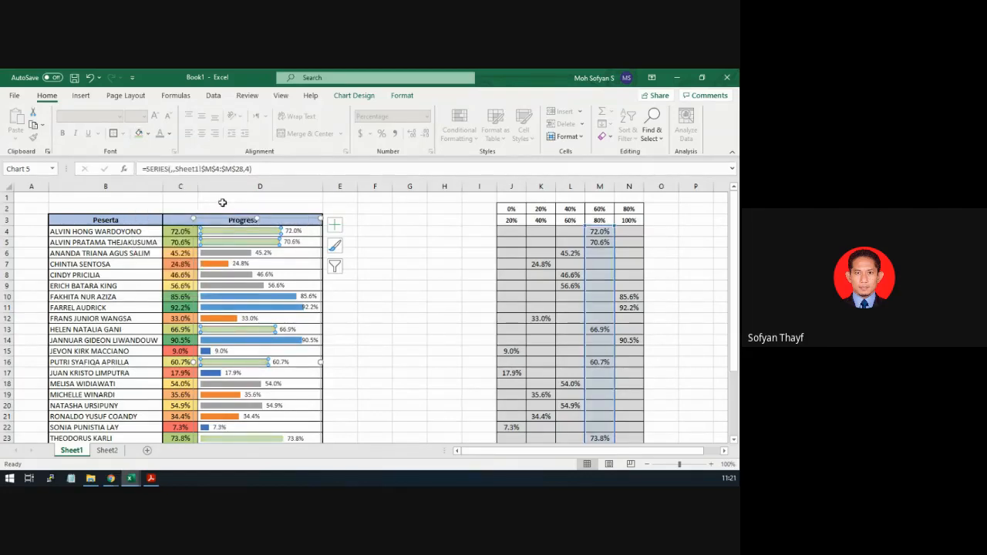
# Fill the 80%–100% progress bars with standard green and the 60%–80% bars with standard light green
pyautogui.click(307, 307)
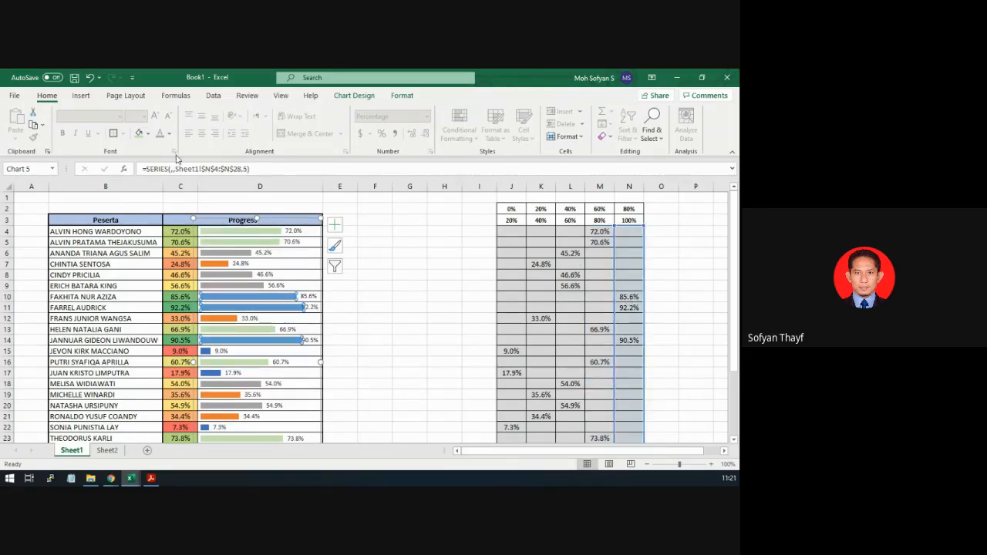
pyautogui.click(147, 134)
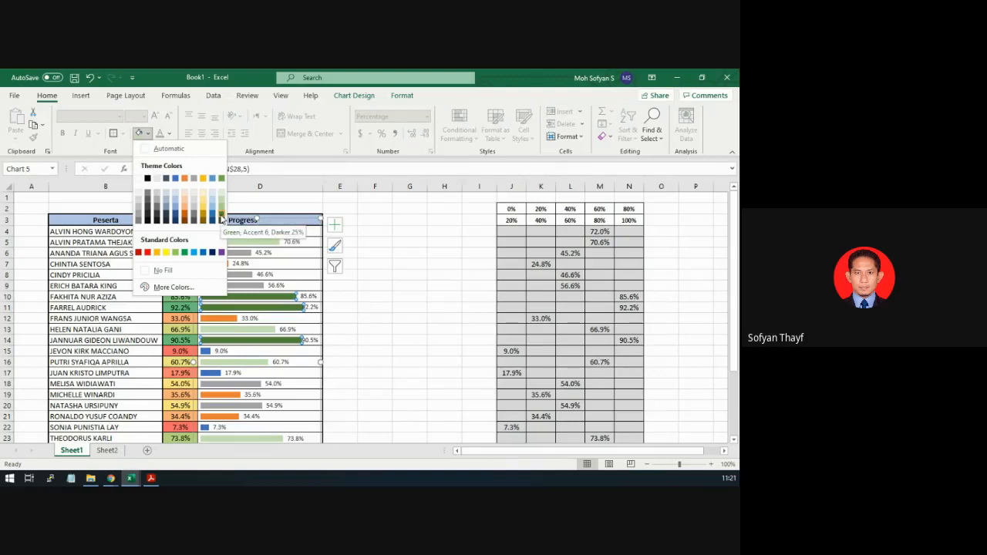
pyautogui.click(185, 256)
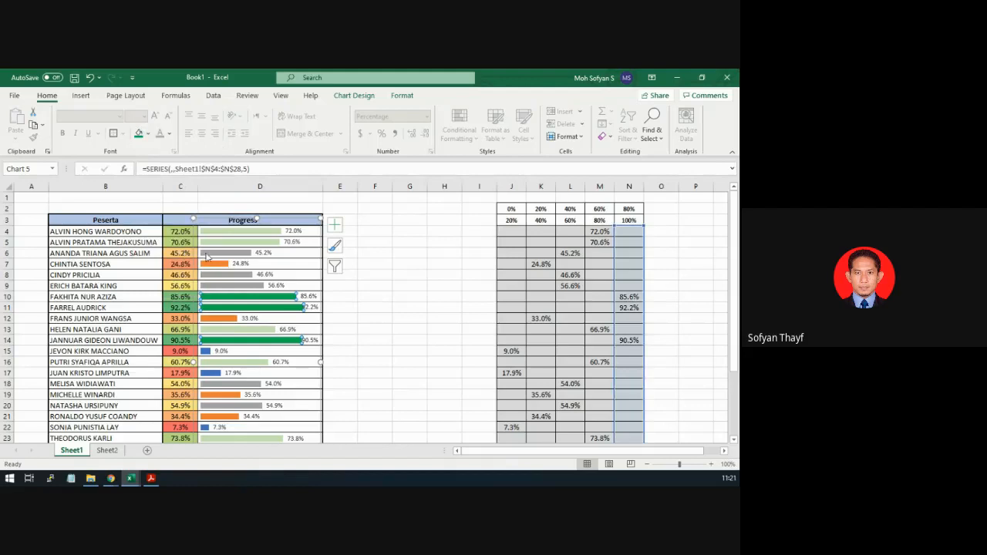
pyautogui.click(236, 233)
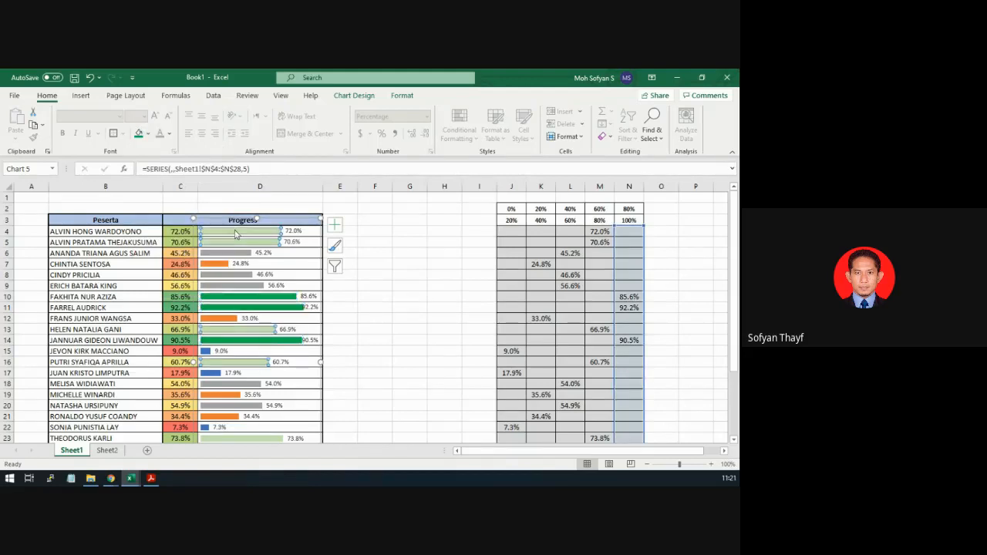
pyautogui.click(151, 137)
pyautogui.click(178, 256)
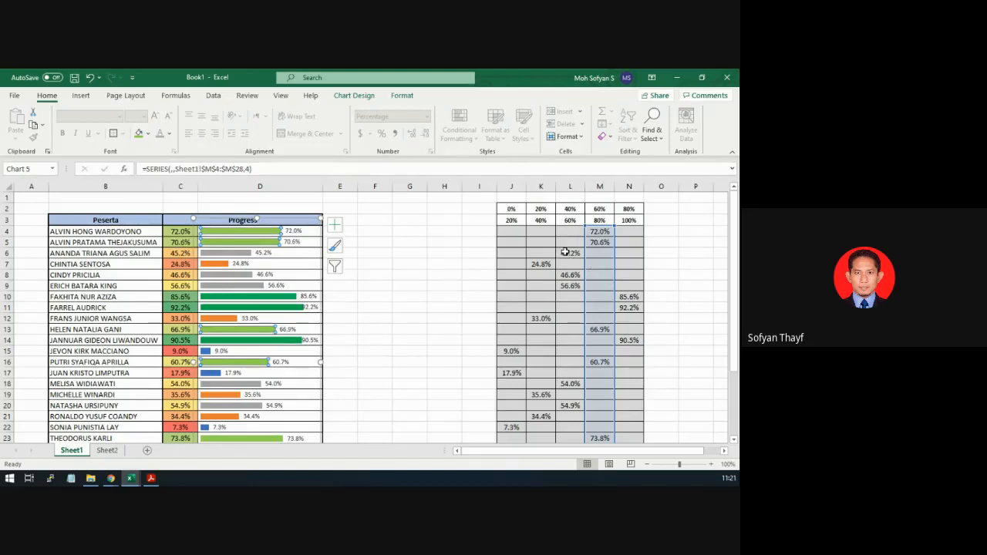
# Try yellow on the whole 40%–60% bar series, then settle on a pale gold theme fill
pyautogui.click(222, 254)
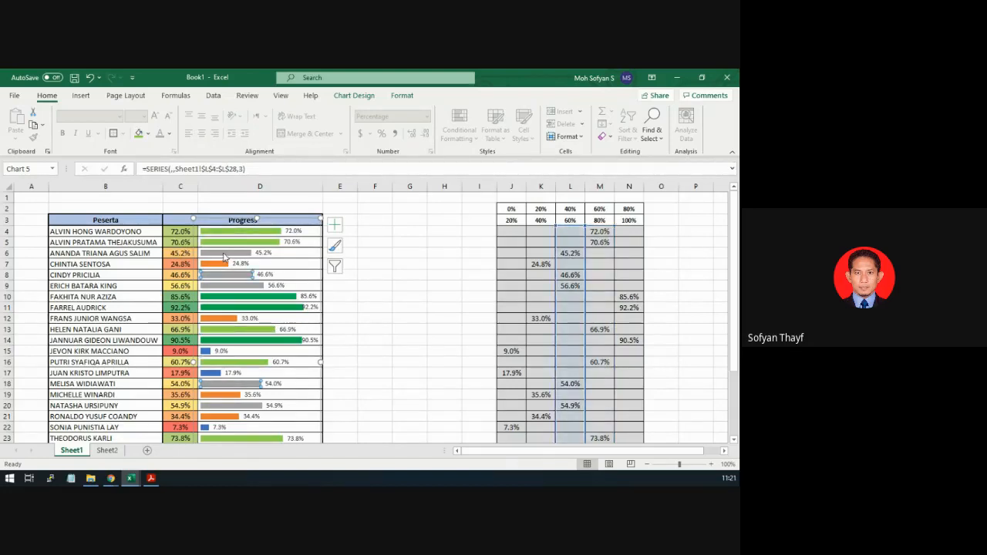
pyautogui.click(468, 310)
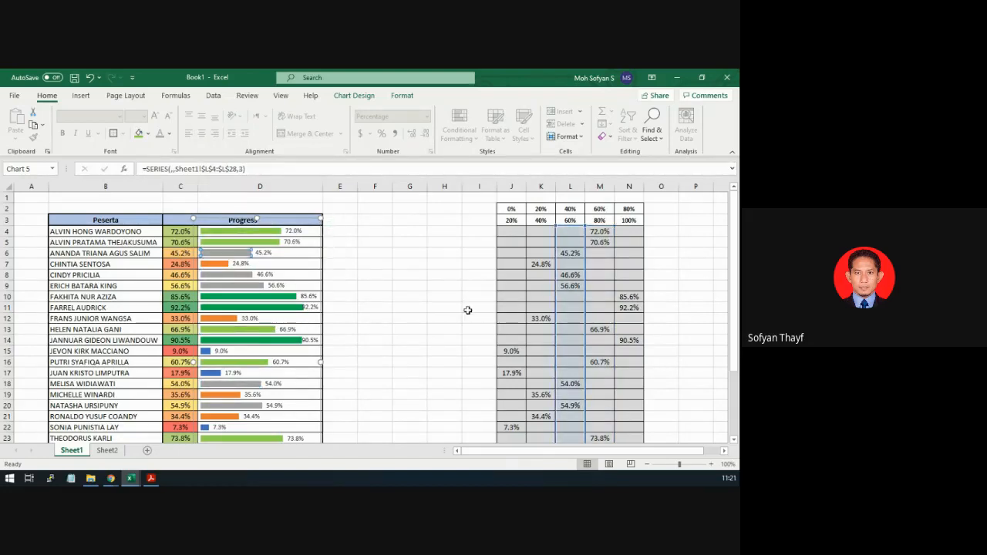
pyautogui.click(252, 254)
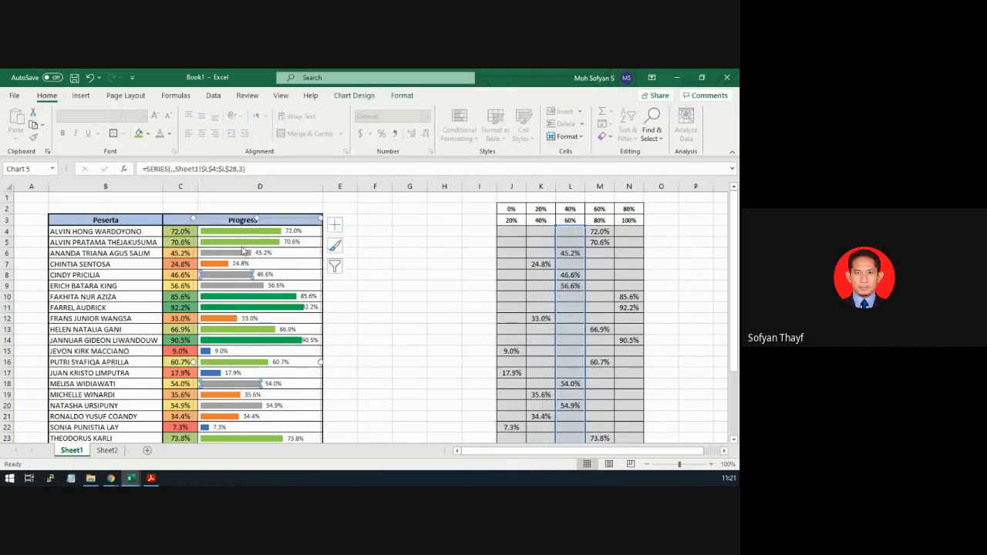
pyautogui.click(149, 134)
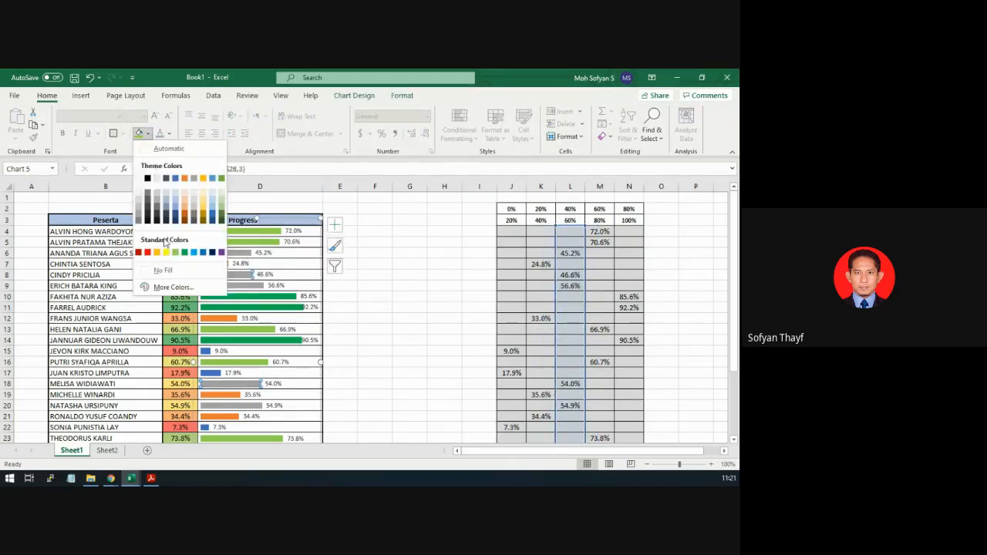
pyautogui.click(166, 249)
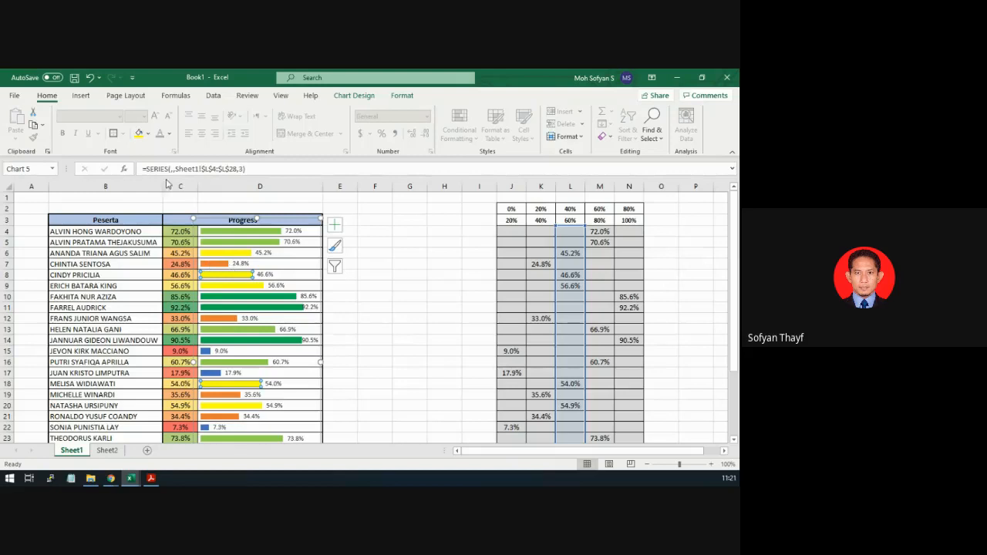
pyautogui.click(149, 134)
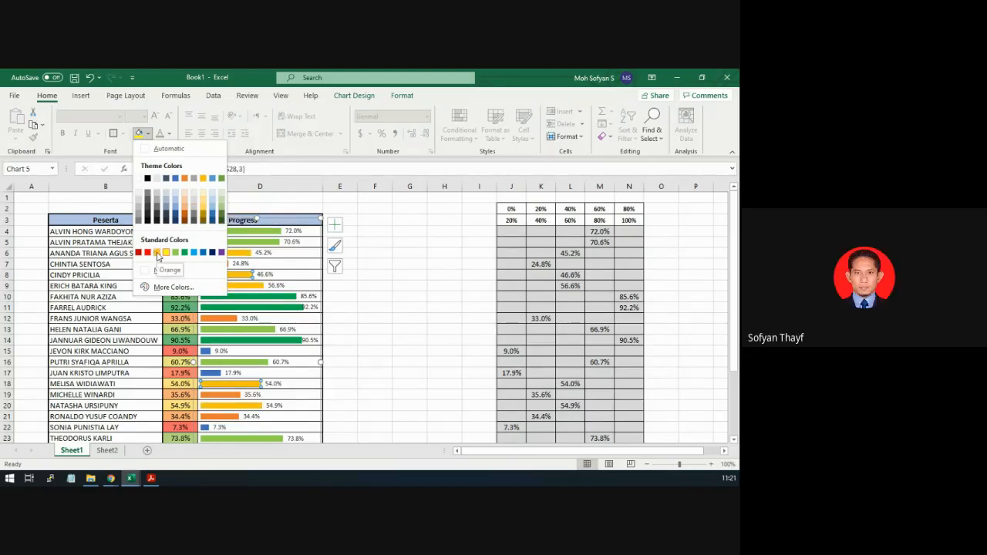
pyautogui.click(205, 203)
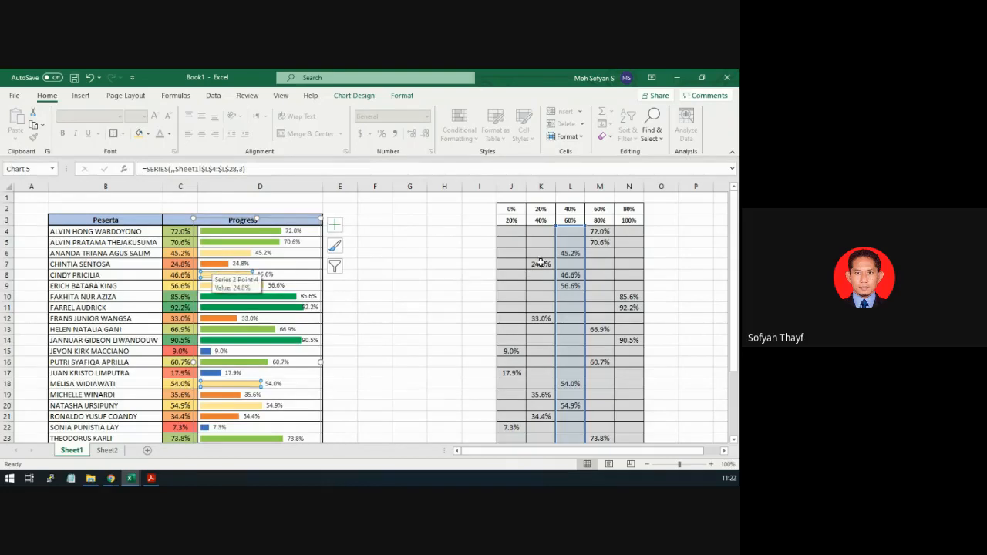
# Fill the 20%–40% progress bars with the standard orange colour
pyautogui.click(217, 264)
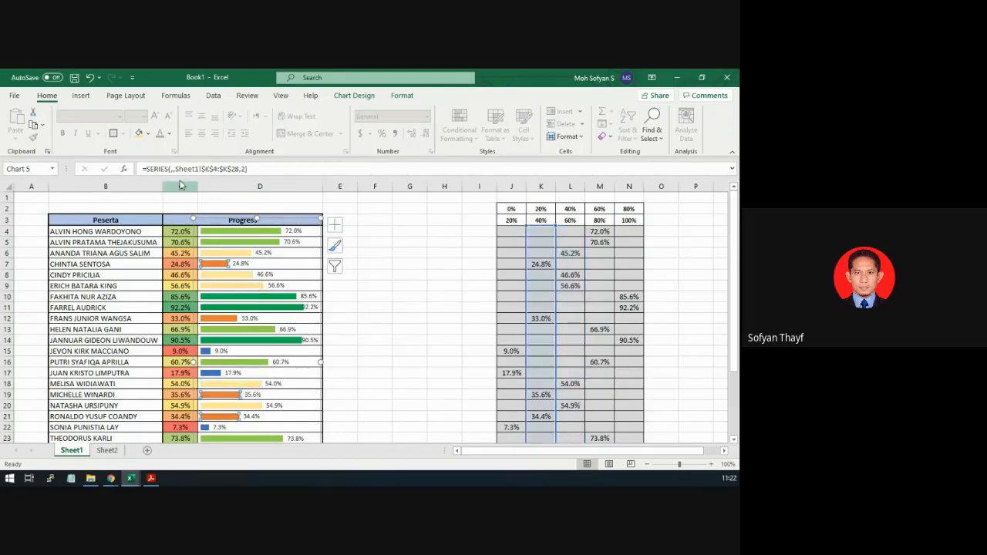
pyautogui.click(149, 134)
pyautogui.click(158, 253)
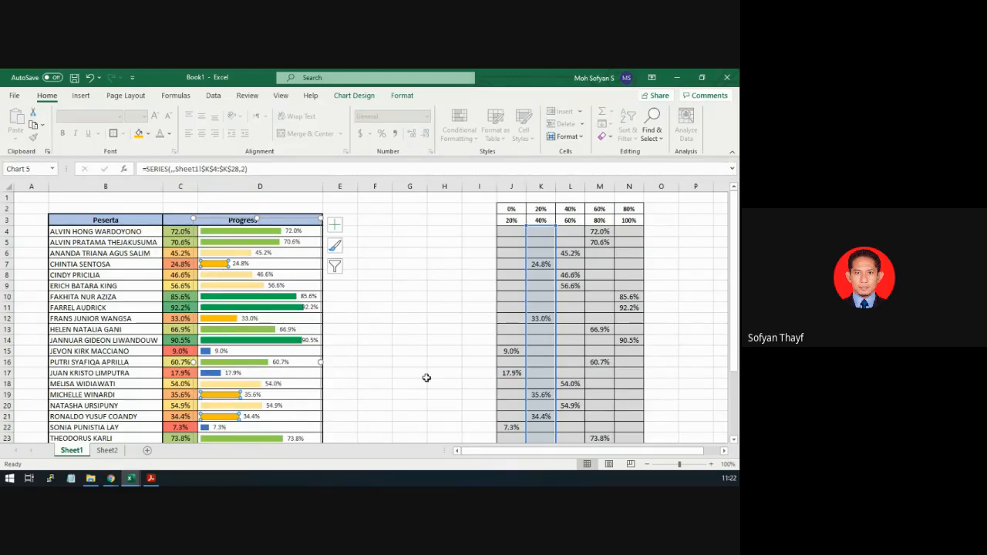
# Fill the 0%–20% progress bars with standard red and check the recoloured bars down the table
pyautogui.click(215, 377)
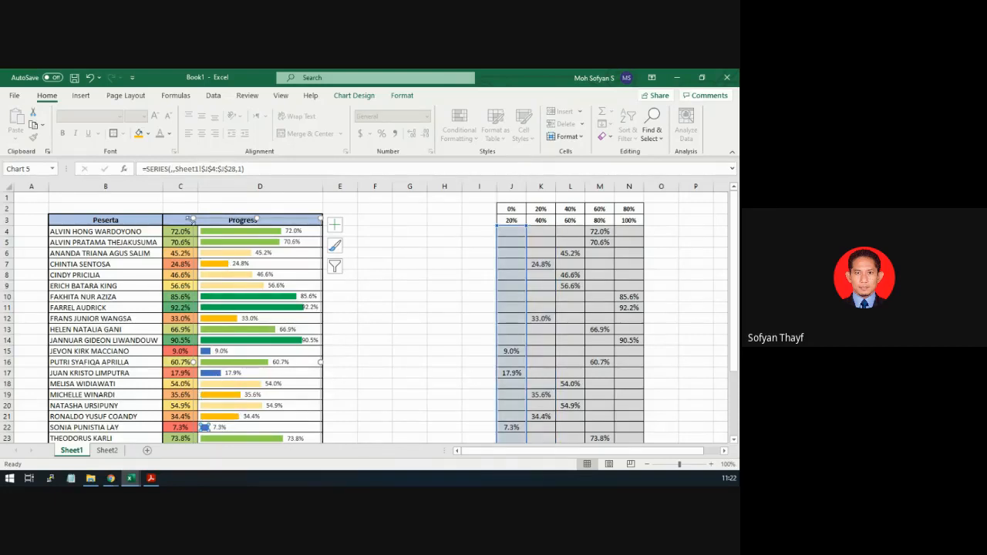
pyautogui.click(148, 134)
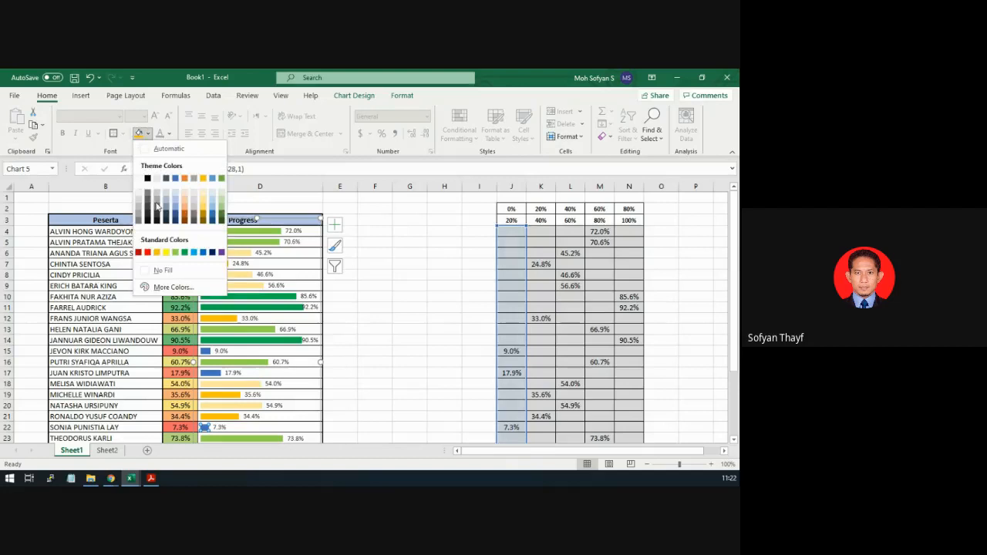
pyautogui.click(145, 254)
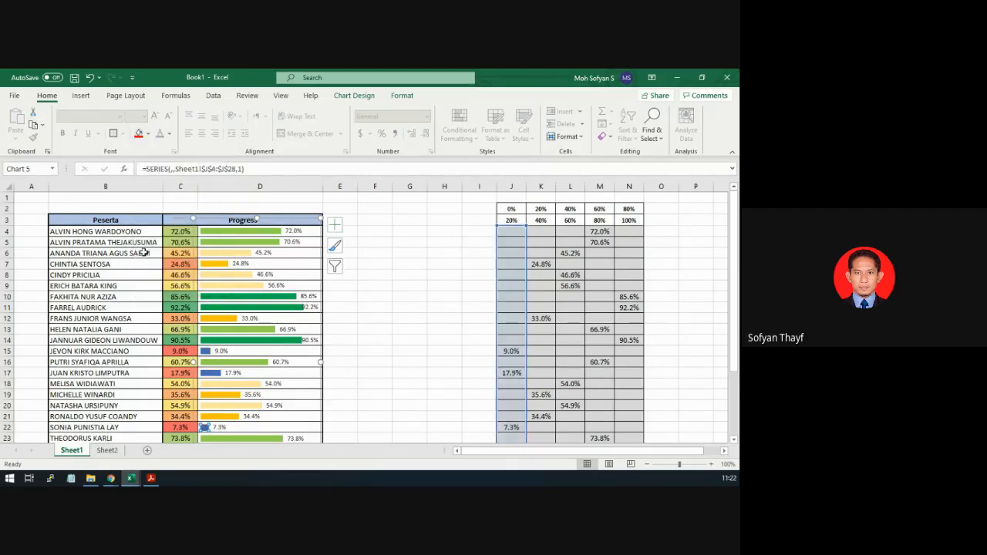
pyautogui.click(394, 306)
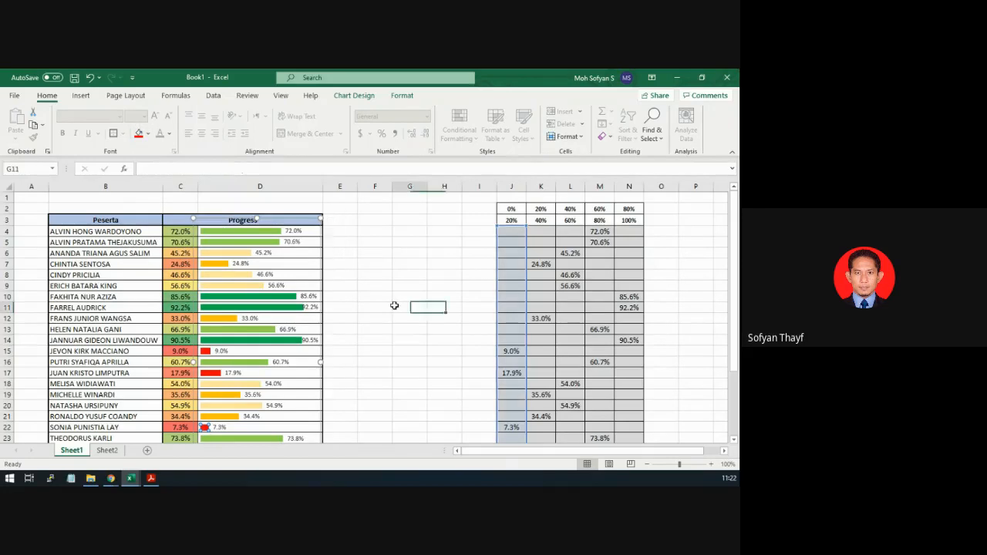
pyautogui.scroll(-3, 407, 288)
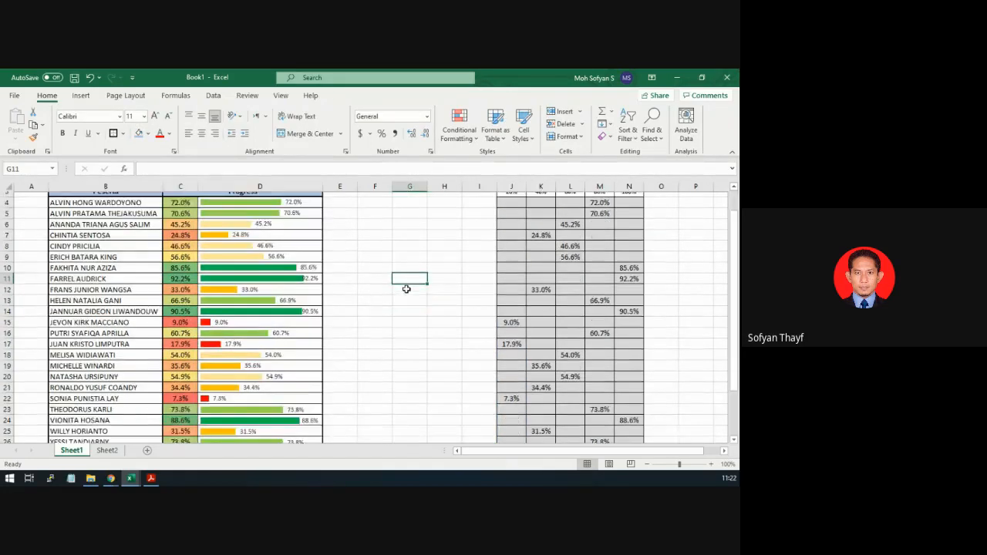
# Change the 0%–20% progress bars to the standard dark red fill
pyautogui.click(205, 253)
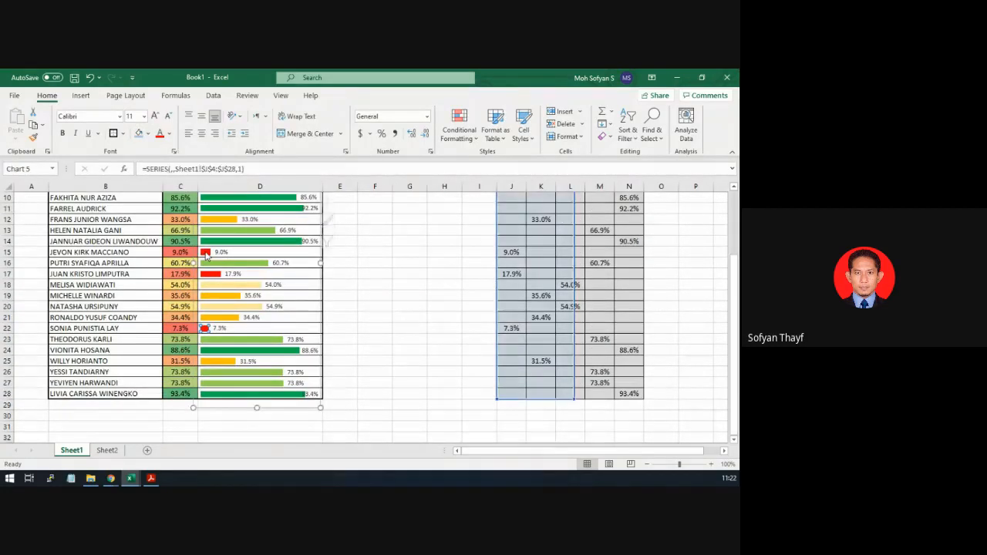
pyautogui.click(147, 134)
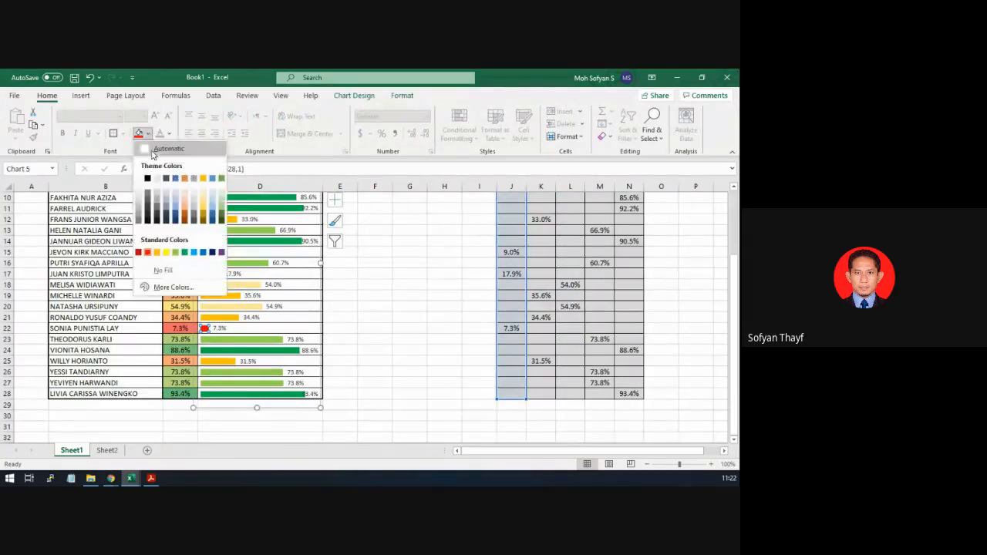
pyautogui.click(139, 253)
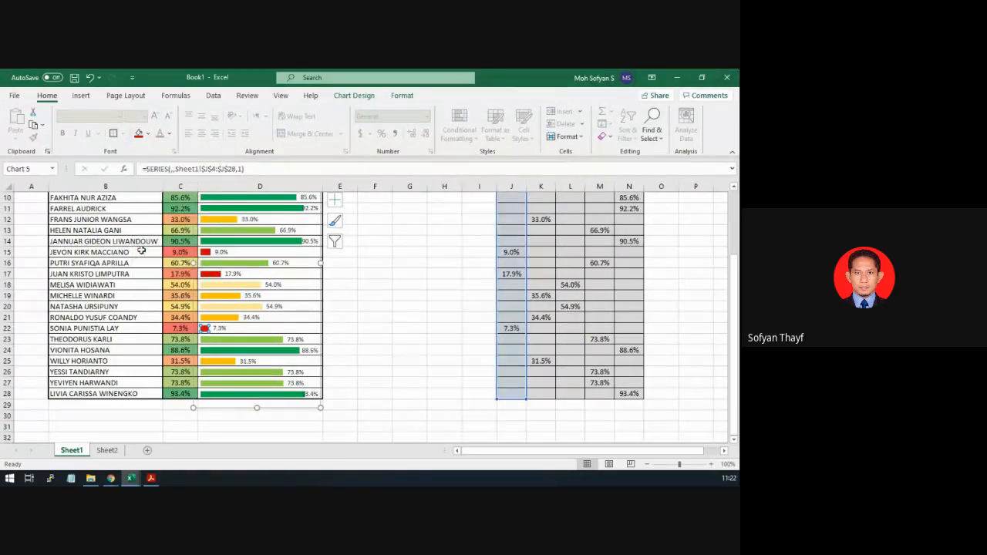
pyautogui.click(375, 293)
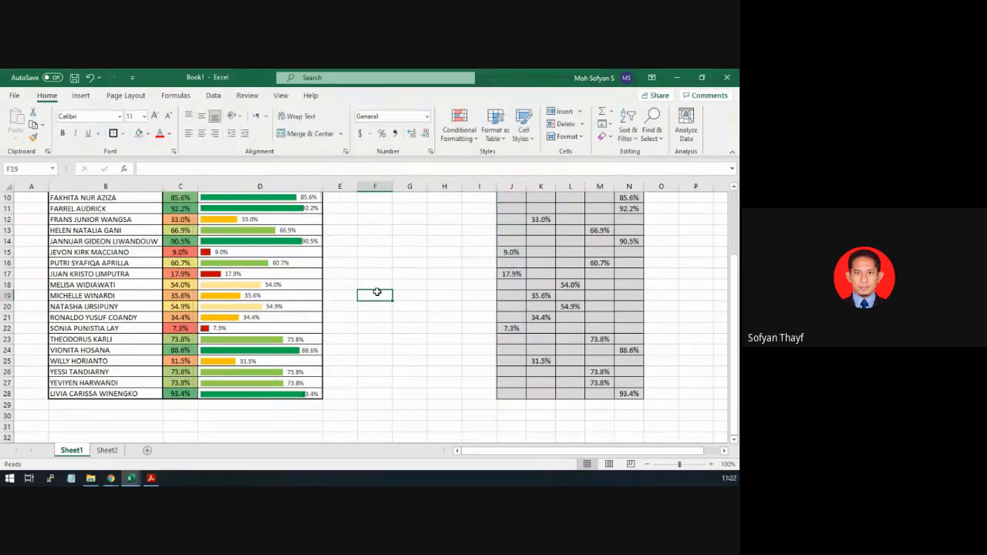
# Fill the 0%–20% progress bars with a dark red picked from the Standard palette of the Colors dialog
pyautogui.click(207, 252)
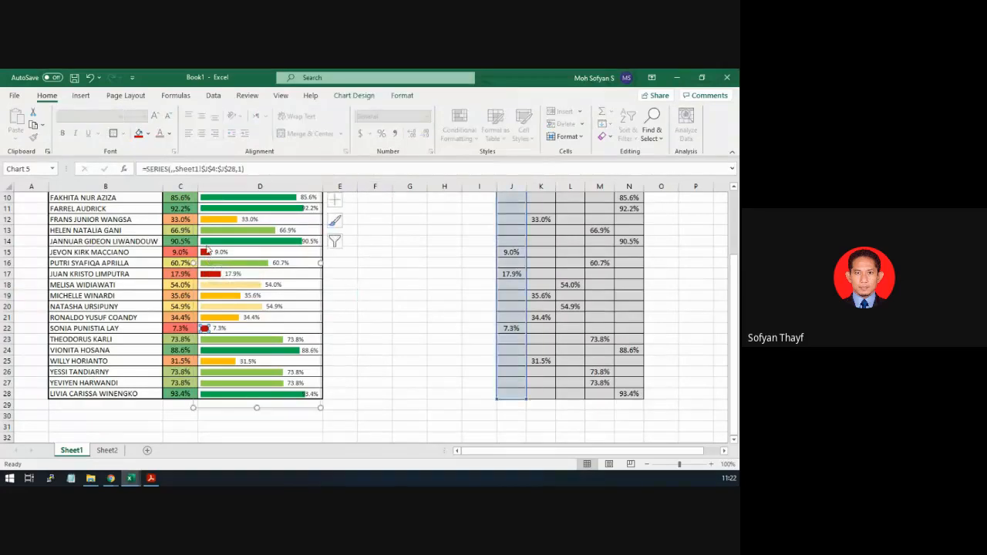
pyautogui.click(147, 133)
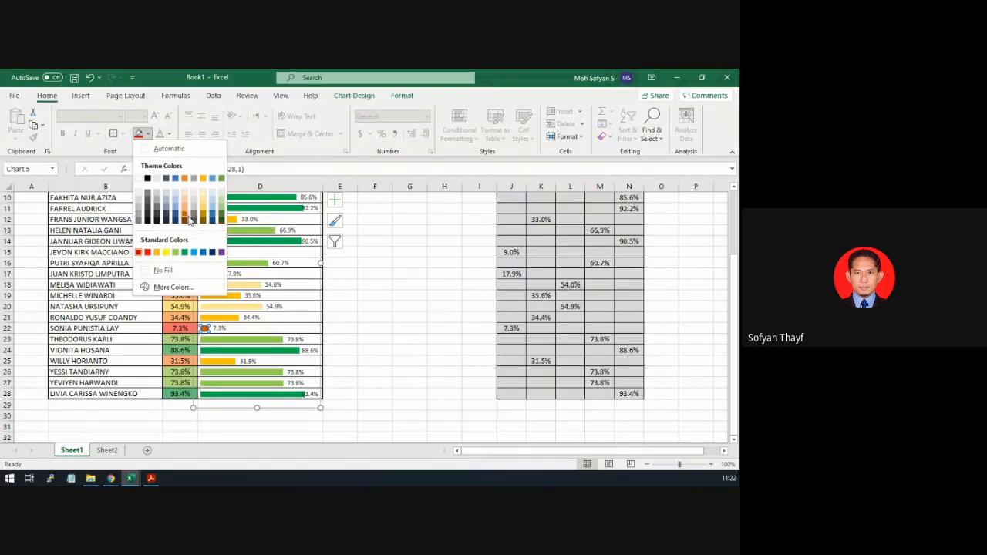
pyautogui.click(170, 287)
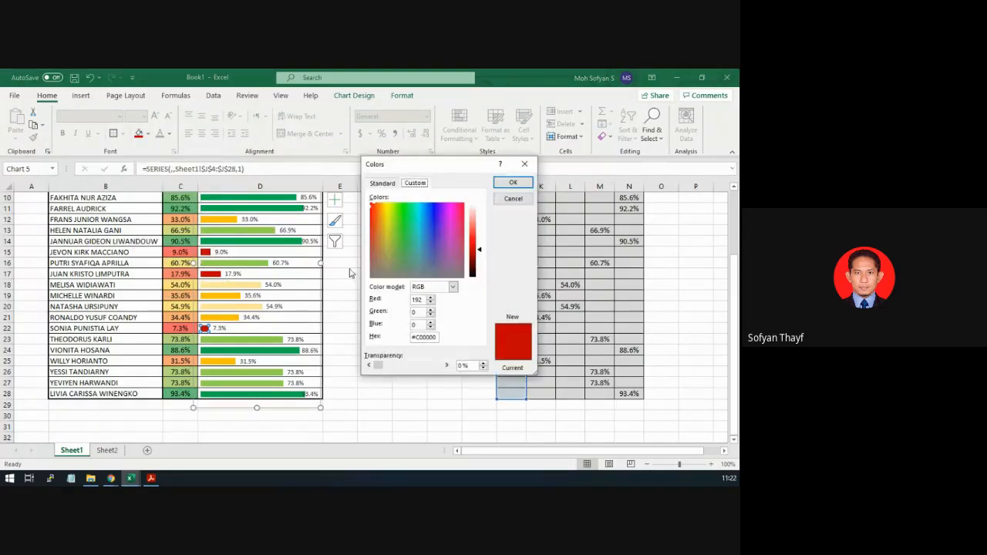
pyautogui.click(383, 182)
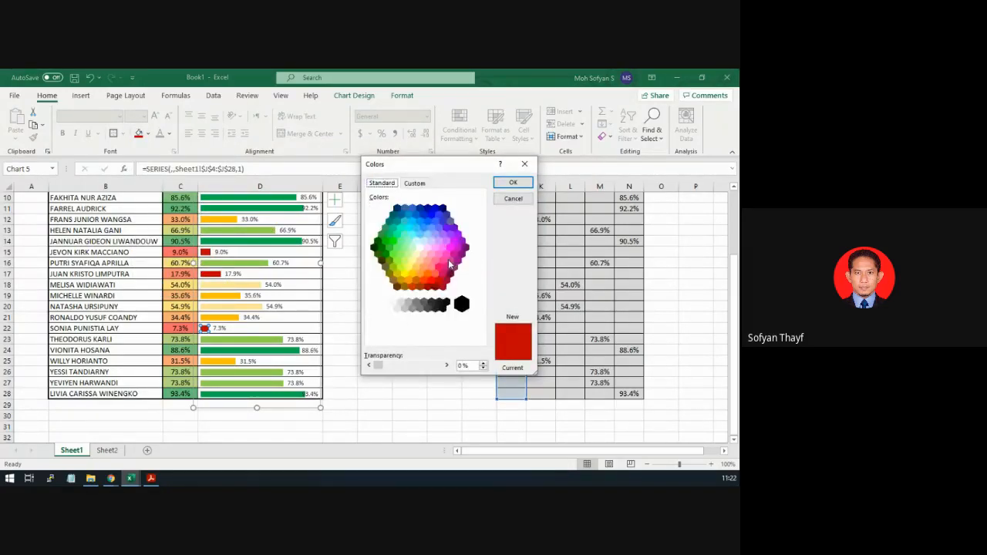
pyautogui.click(440, 282)
pyautogui.click(506, 185)
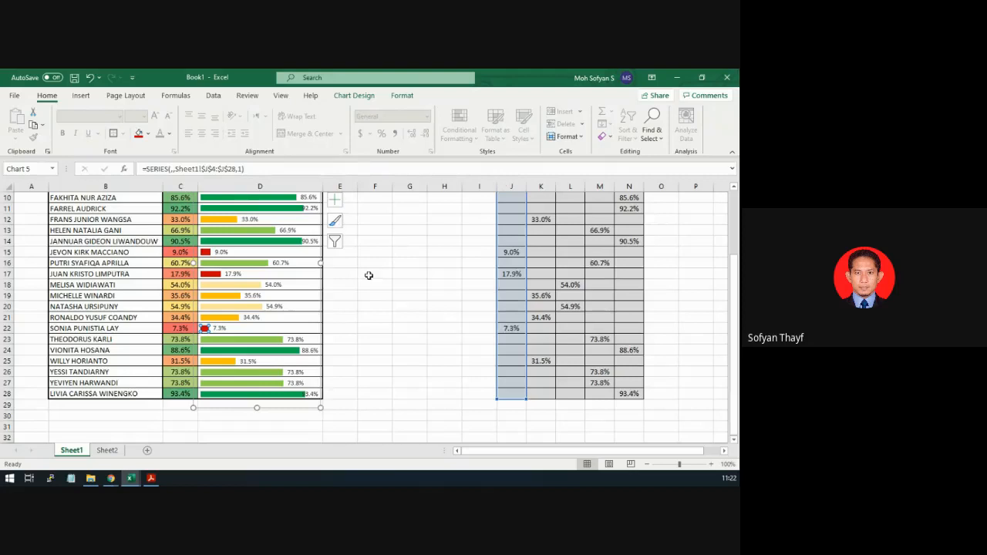
pyautogui.click(369, 274)
# Set the first participant's progress percentage in C4 to 22%
pyautogui.scroll(3, 195, 312)
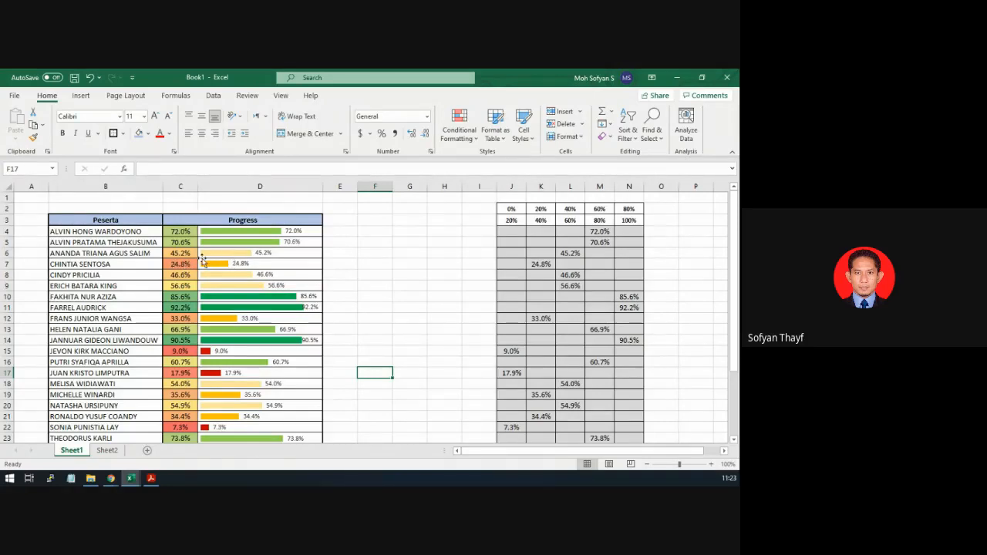
pyautogui.click(189, 234)
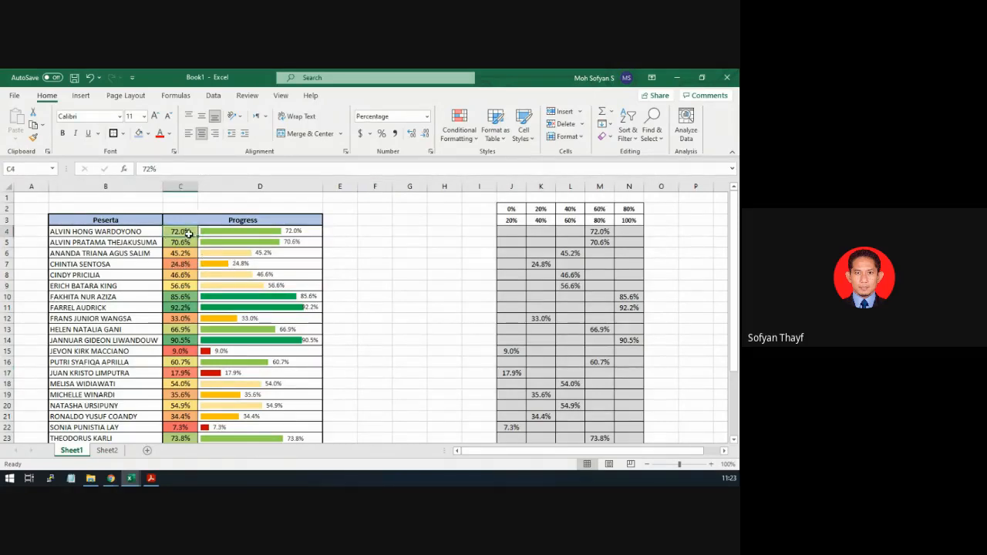
pyautogui.doubleClick(145, 169)
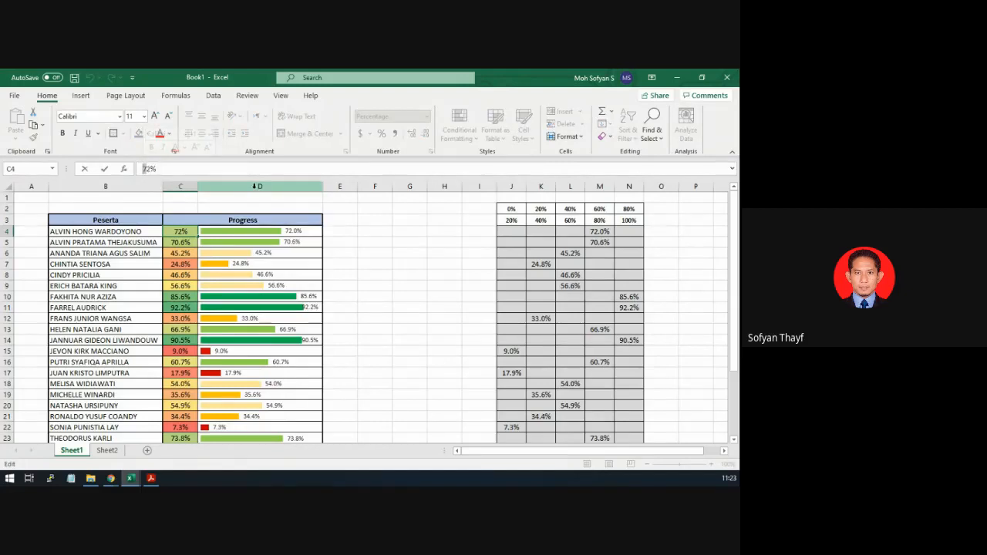
pyautogui.write('2')
pyautogui.press('Return')
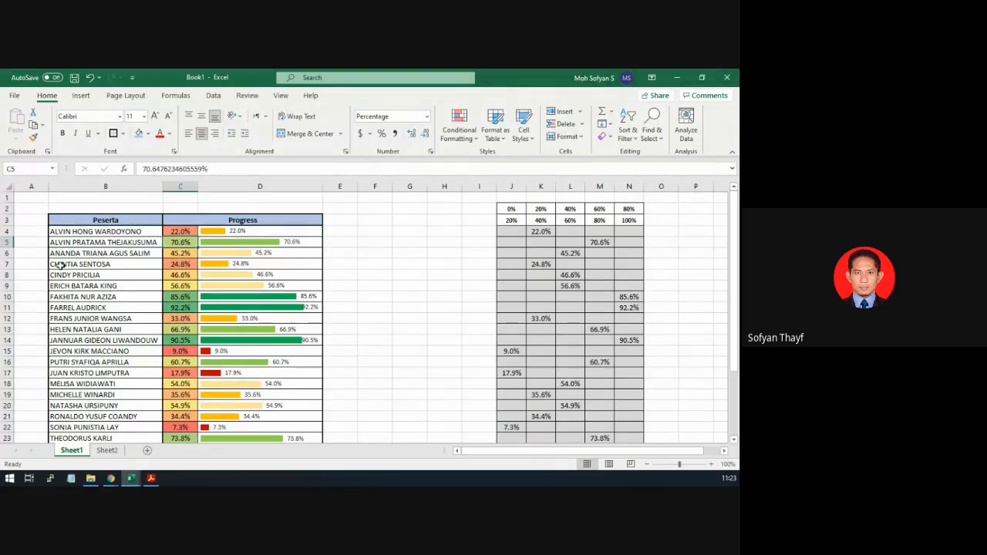
# Check the progress bars and the score-range columns down the whole Sheet1 table
pyautogui.scroll(-4, 60, 265)
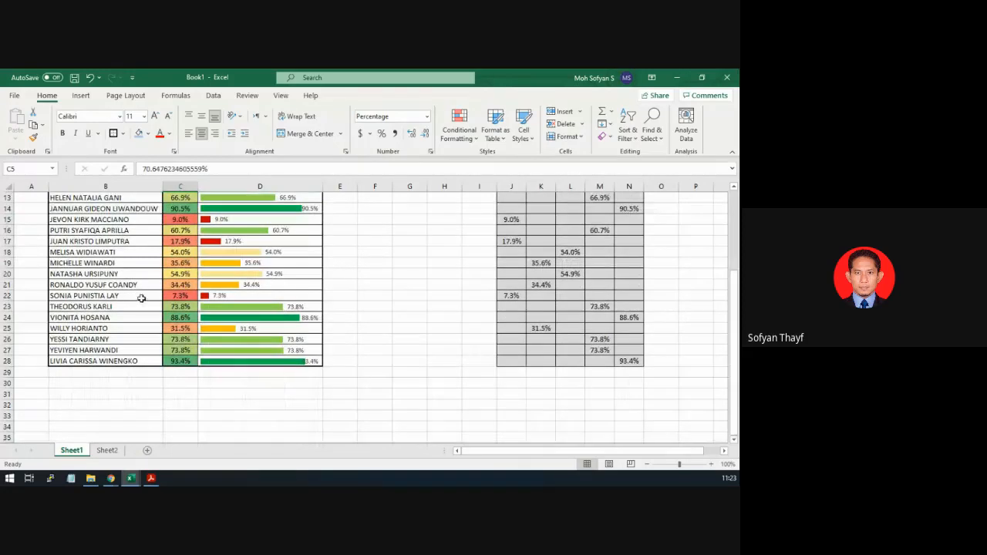
pyautogui.scroll(3, 400, 351)
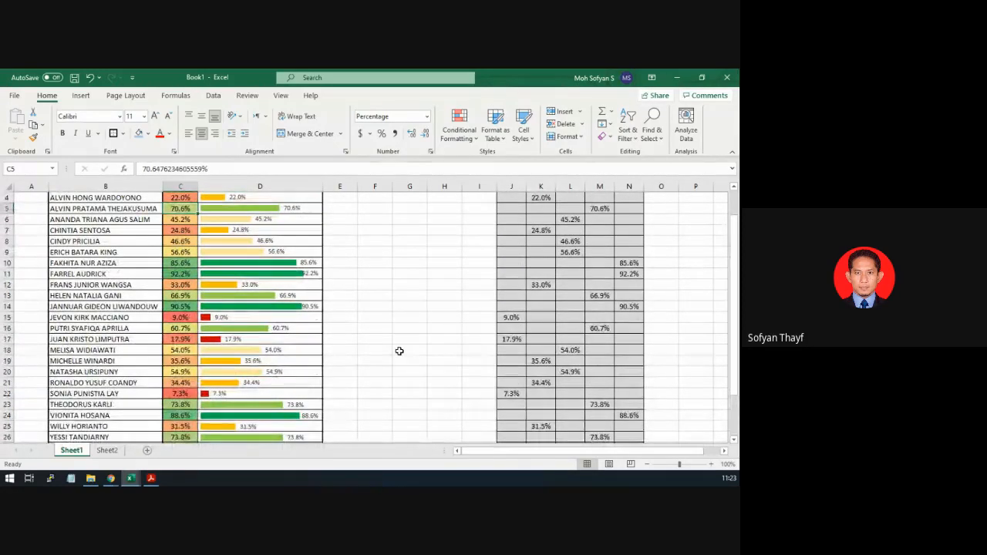
pyautogui.scroll(1, 399, 351)
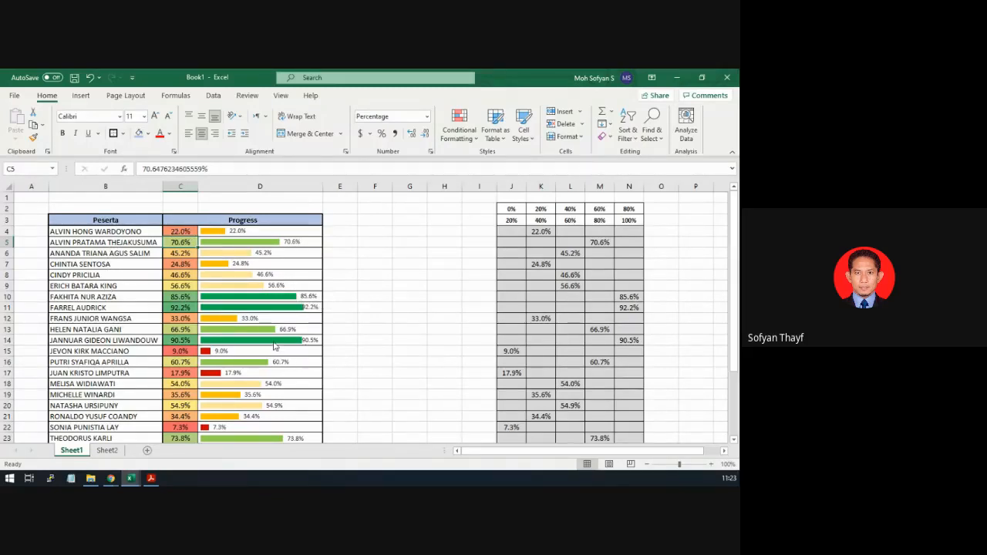
pyautogui.scroll(-1, 274, 347)
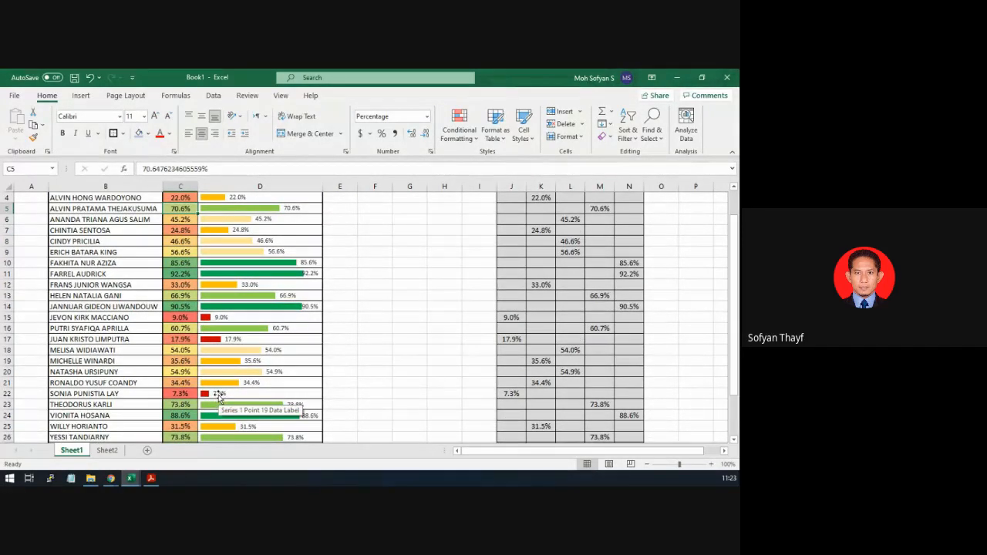
pyautogui.scroll(1, 218, 395)
pyautogui.scroll(-6, 222, 391)
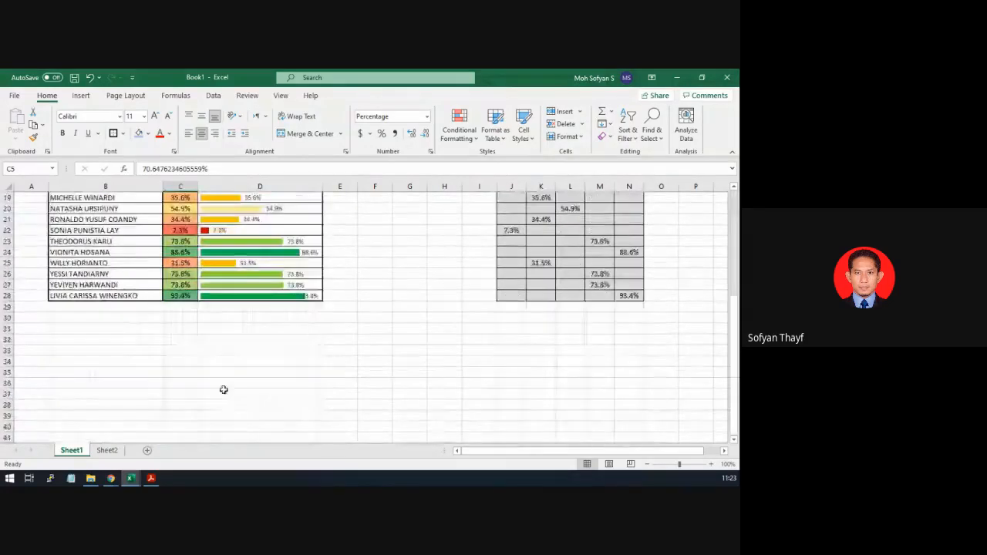
pyautogui.scroll(6, 223, 388)
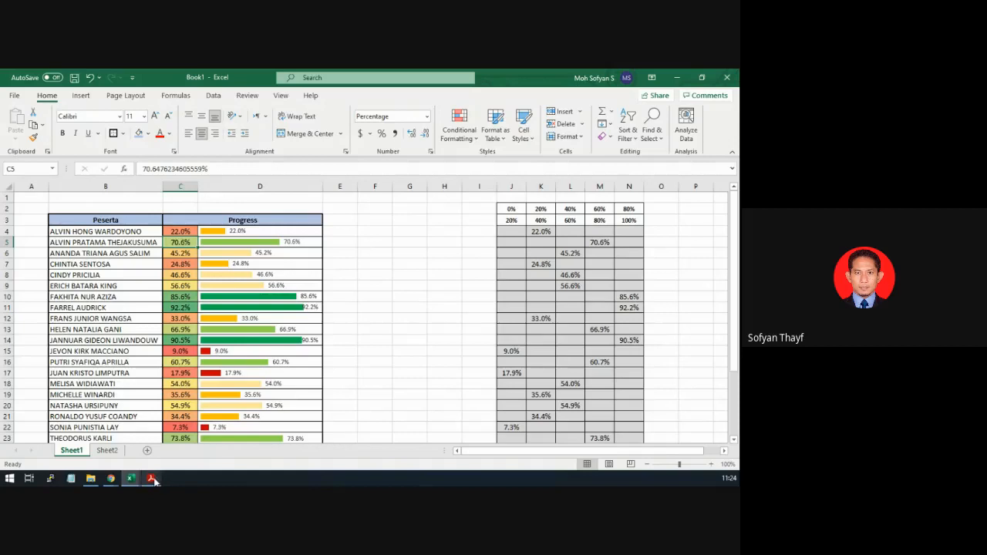
# Switch to the Praktikum 3 PDF in Acrobat Reader and read the example table and the two tasks beneath it
pyautogui.moveTo(154, 479)
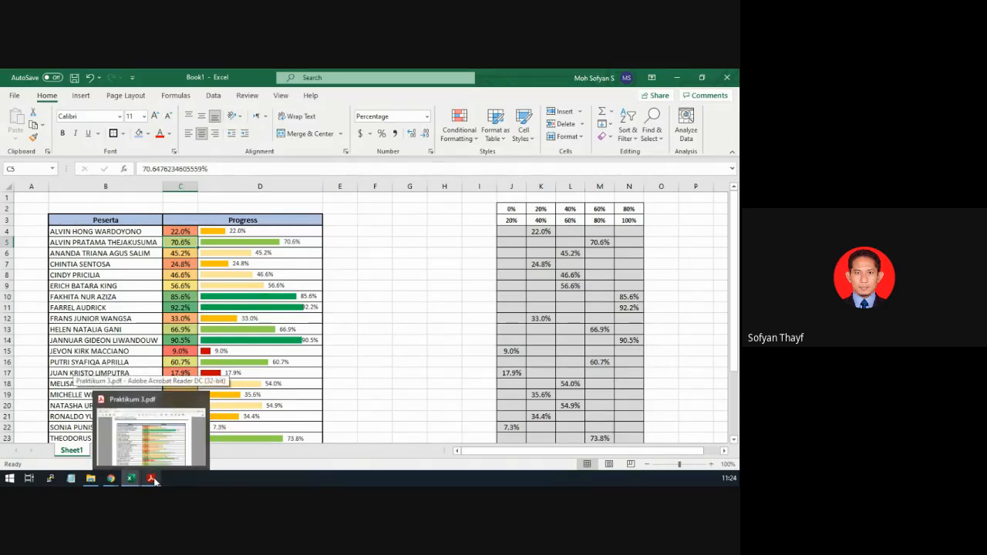
pyautogui.click(152, 479)
pyautogui.scroll(-1, 496, 339)
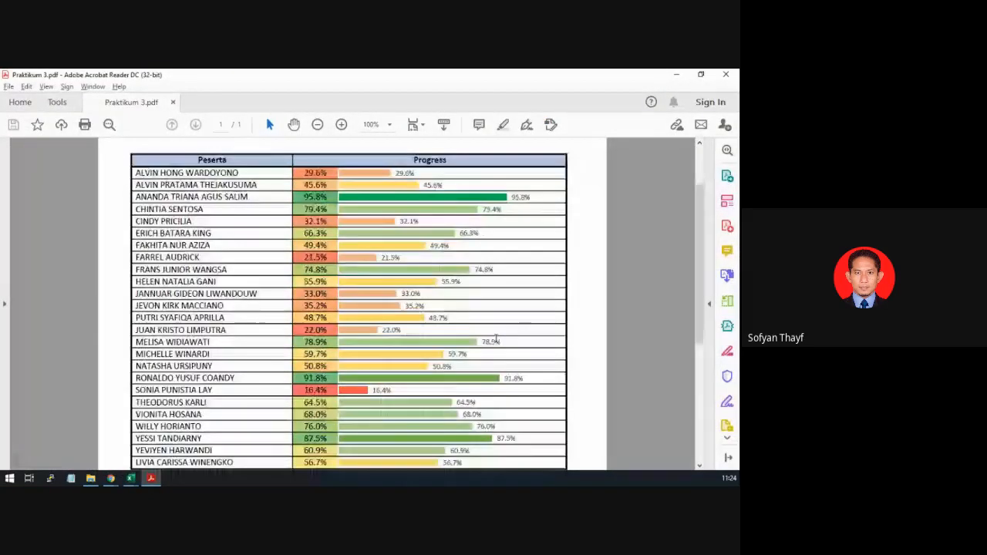
pyautogui.scroll(-5, 496, 340)
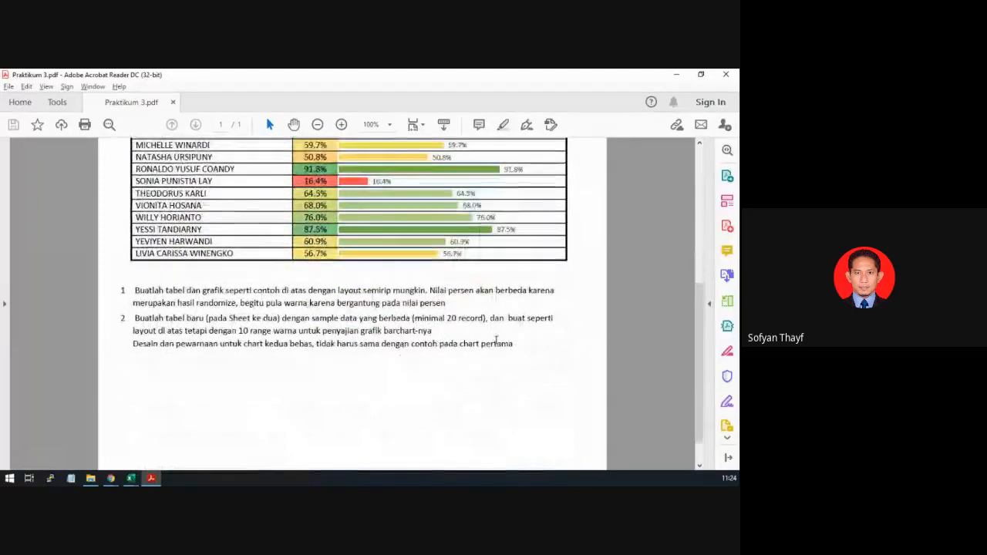
pyautogui.scroll(1, 367, 213)
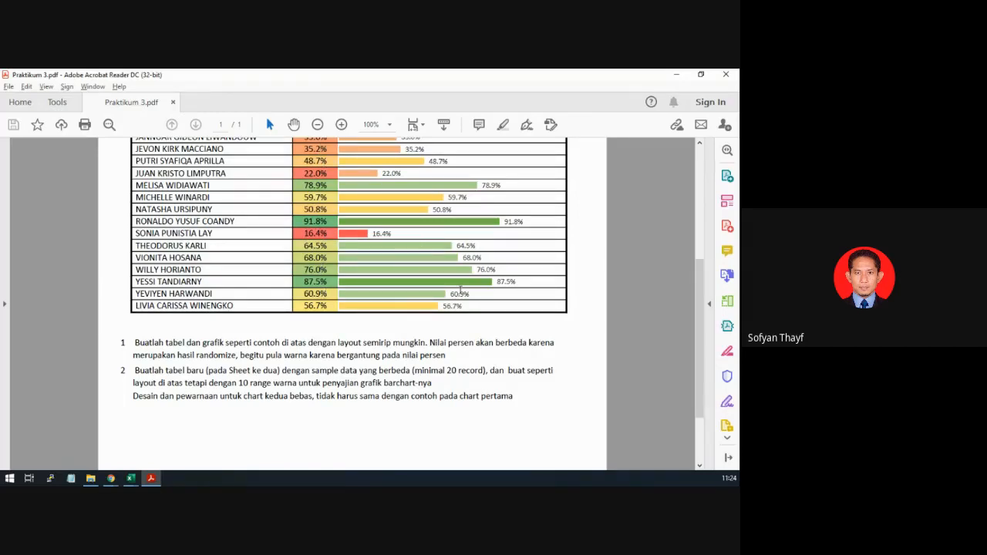
pyautogui.scroll(5, 430, 251)
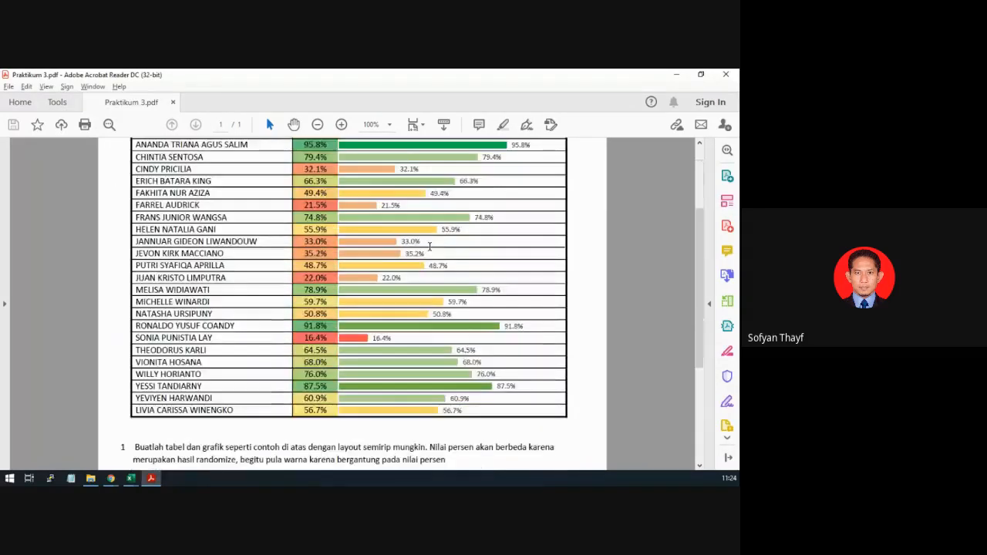
pyautogui.scroll(-1, 431, 250)
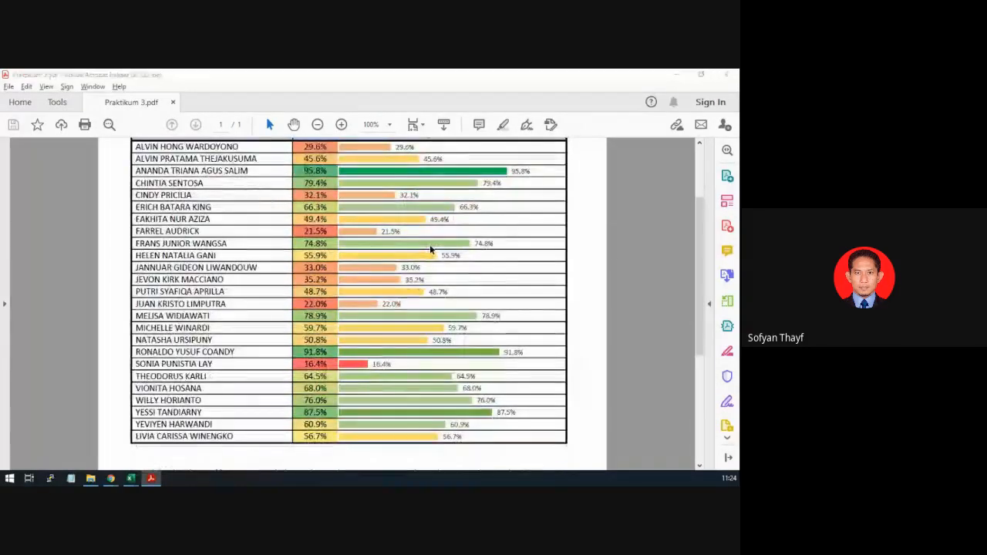
# Compare the finished Sheet1 table in Excel with the example table in the Praktikum 3 PDF, down to the last participant row
pyautogui.click(131, 478)
pyautogui.scroll(-4, 152, 236)
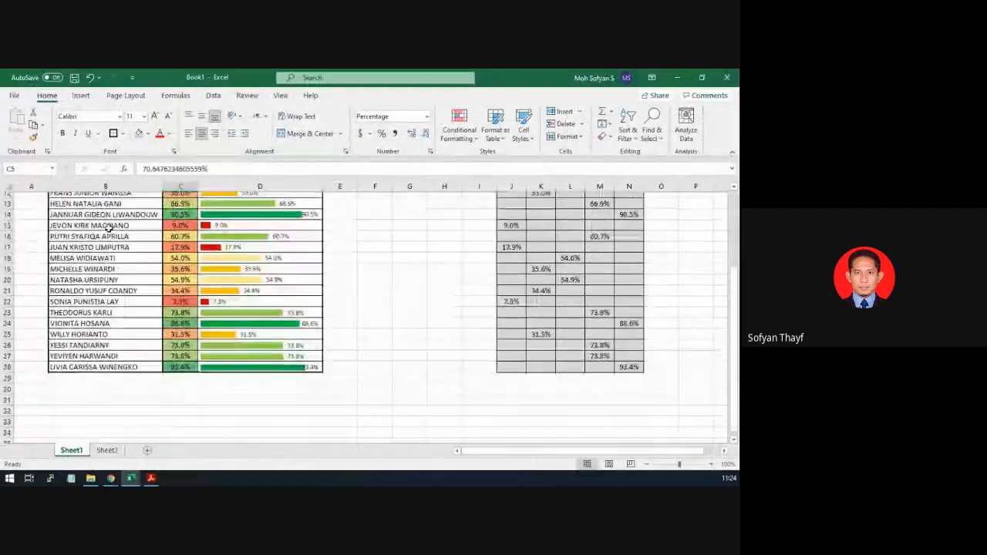
pyautogui.scroll(4, 124, 231)
pyautogui.scroll(-5, 108, 229)
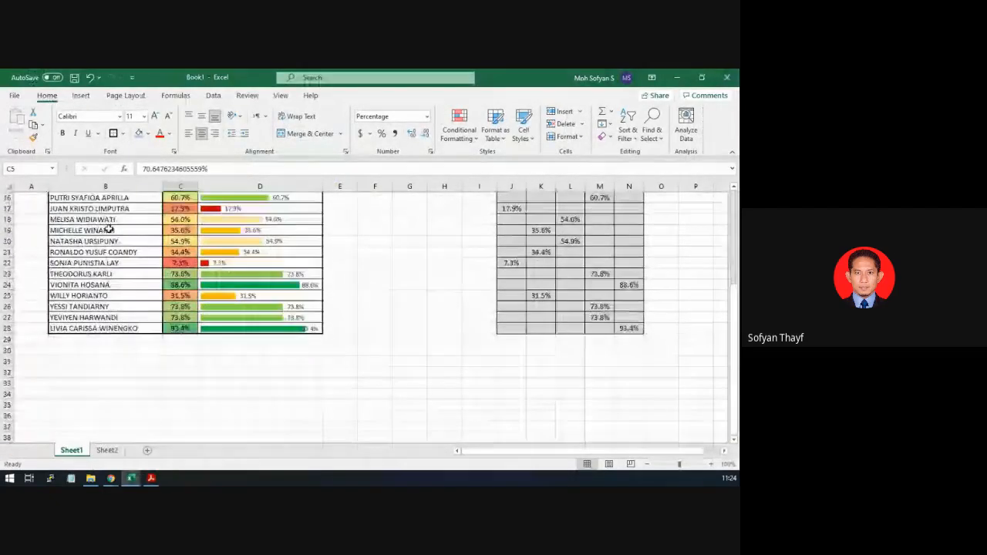
pyautogui.scroll(4, 110, 230)
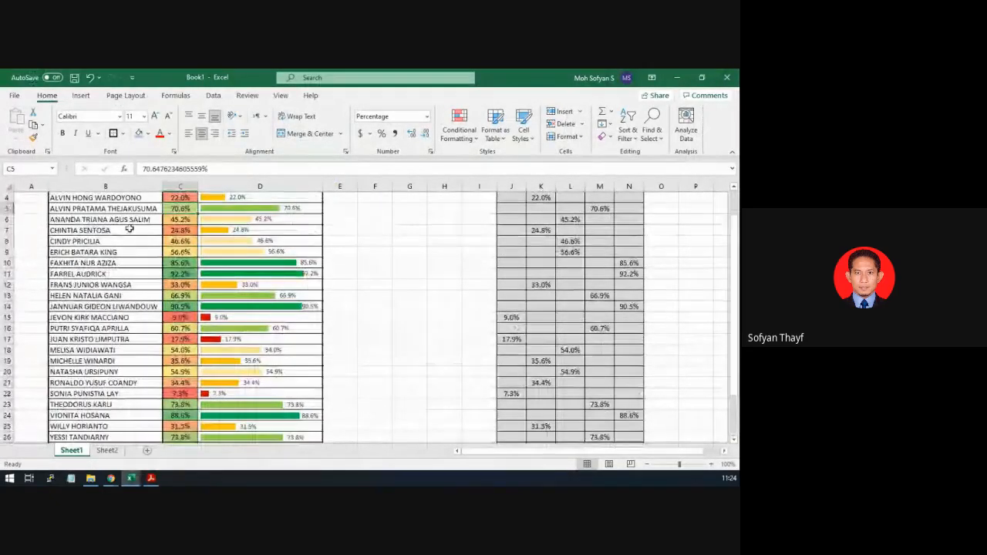
pyautogui.hotkey('alt', 'Tab')
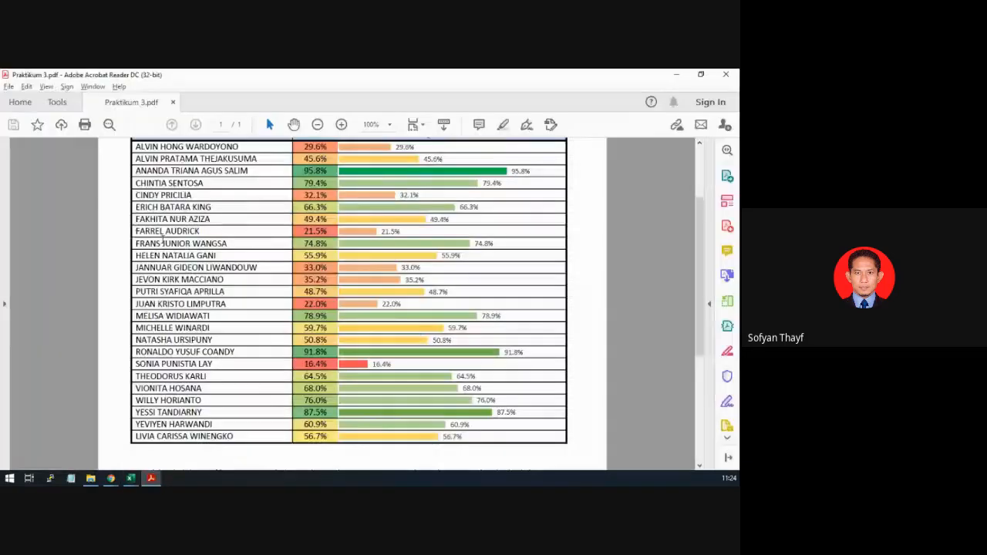
pyautogui.scroll(-3, 347, 326)
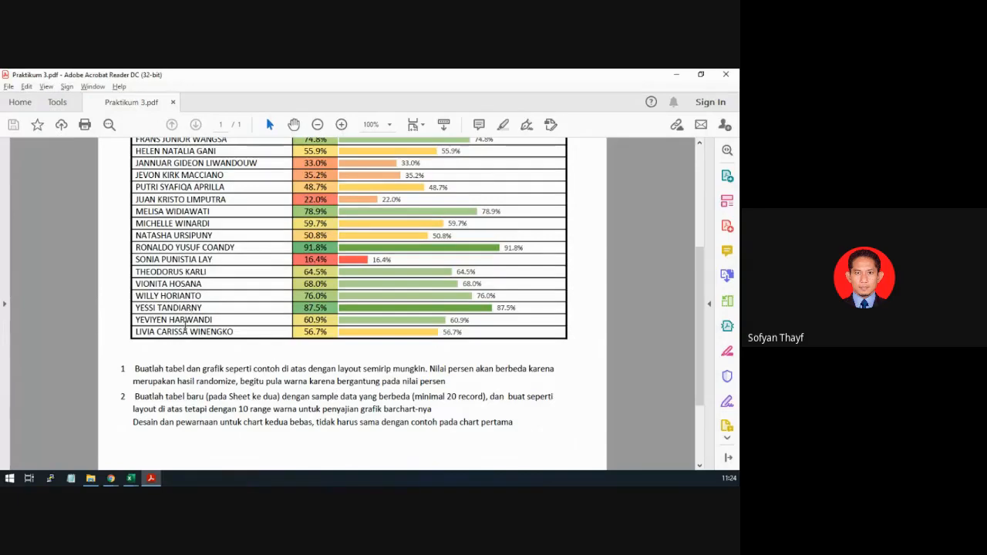
pyautogui.scroll(3, 179, 319)
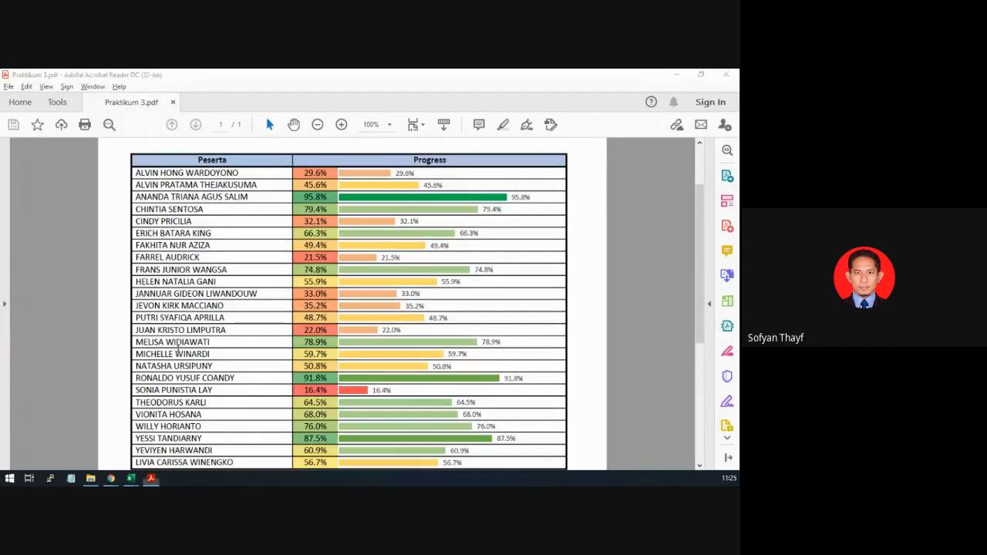
pyautogui.hotkey('alt', 'Tab')
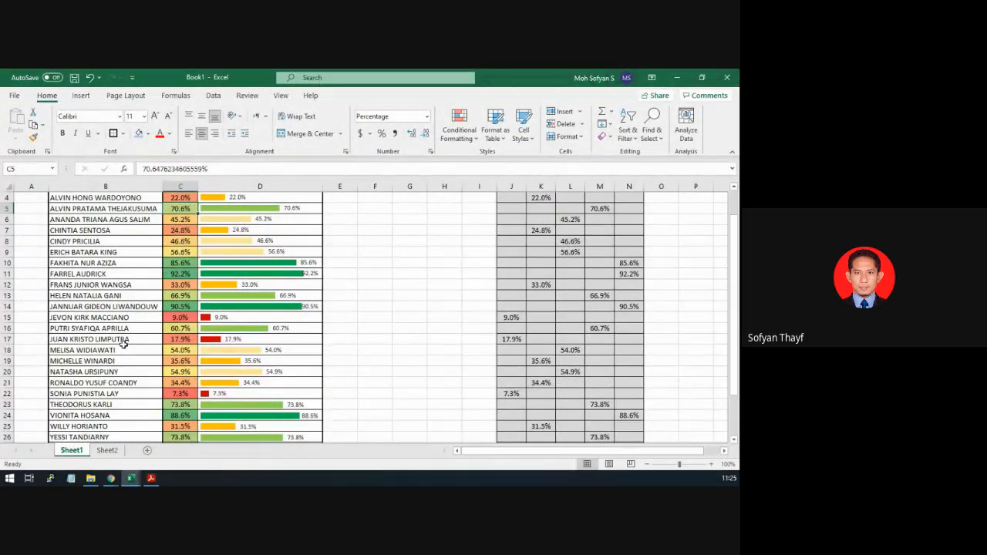
pyautogui.scroll(-2, 121, 327)
pyautogui.click(117, 394)
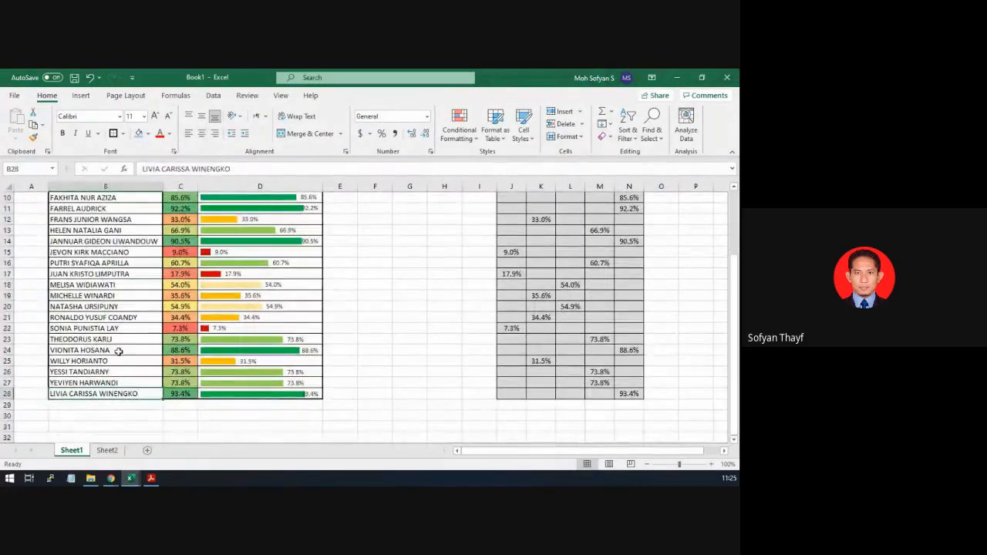
pyautogui.scroll(3, 116, 347)
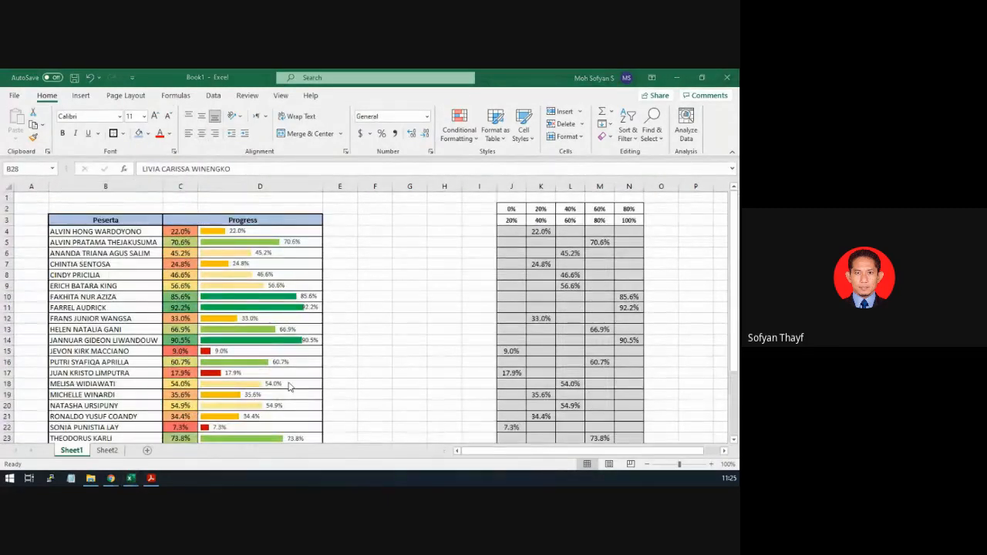
# Return to the Praktikum 3 PDF, mark the phrase "10 range warna" in task 2, and reread the tasks against the example table
pyautogui.click(151, 479)
pyautogui.scroll(-2, 355, 331)
pyautogui.scroll(-2, 355, 331)
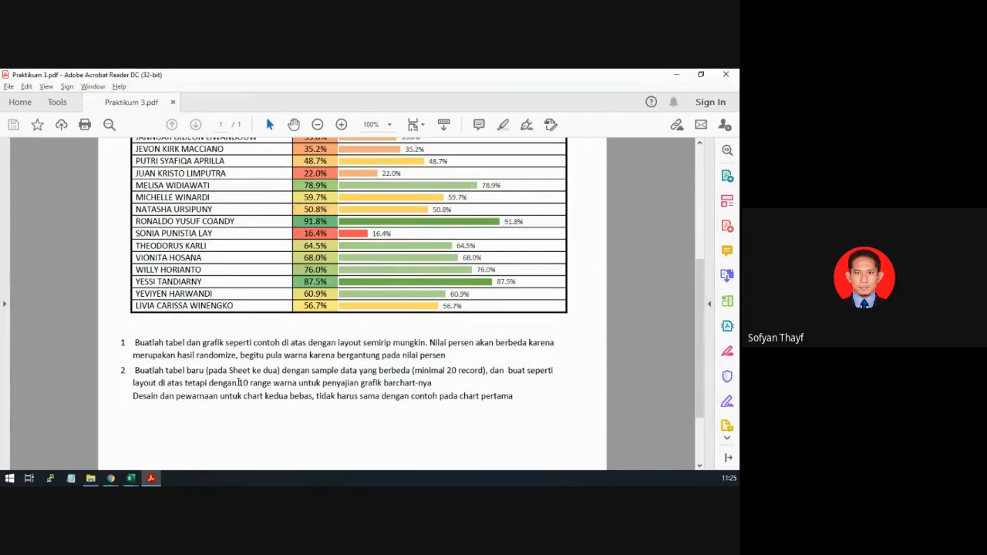
pyautogui.moveTo(238, 382); pyautogui.dragTo(298, 383)
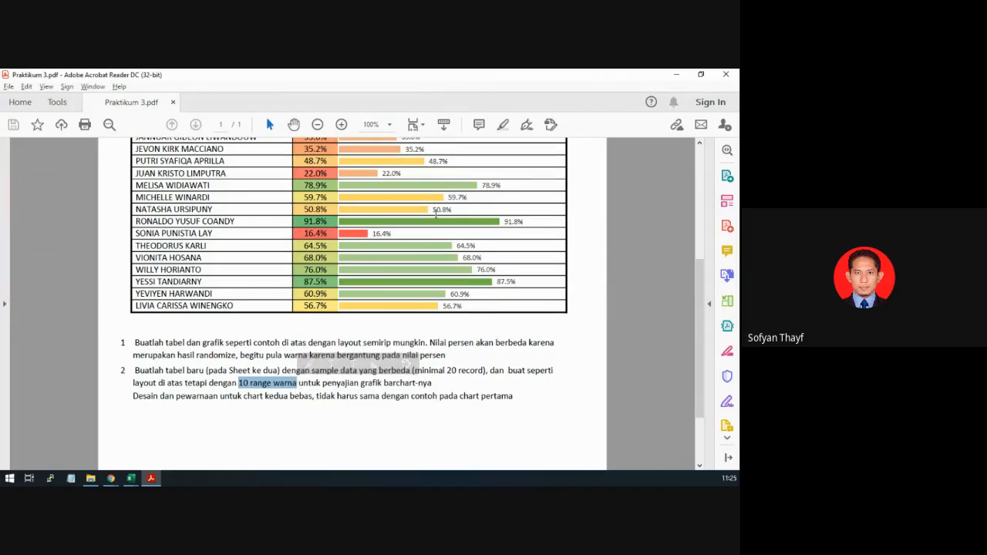
pyautogui.scroll(4, 436, 216)
pyautogui.scroll(-3, 408, 226)
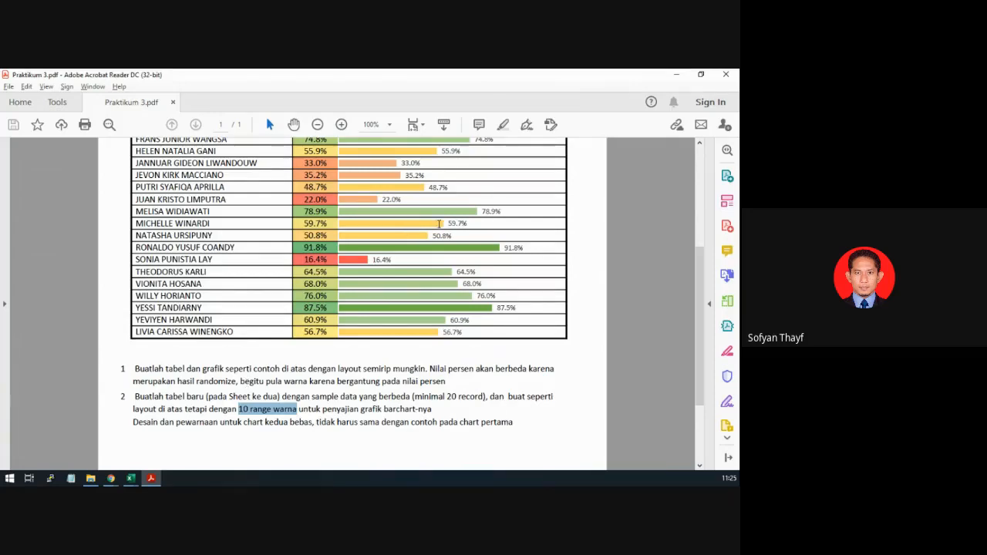
pyautogui.scroll(2, 489, 209)
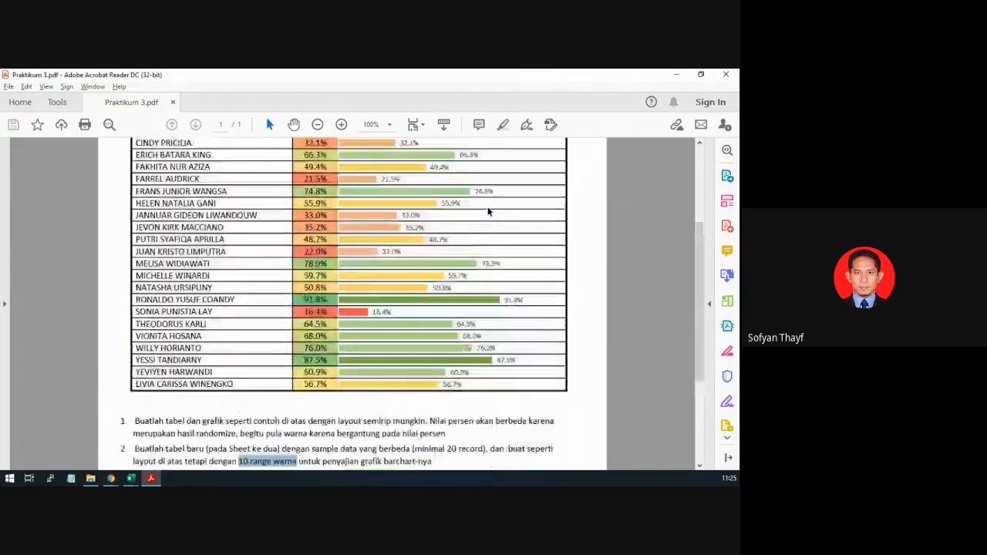
pyautogui.scroll(-2, 491, 231)
pyautogui.click(439, 357)
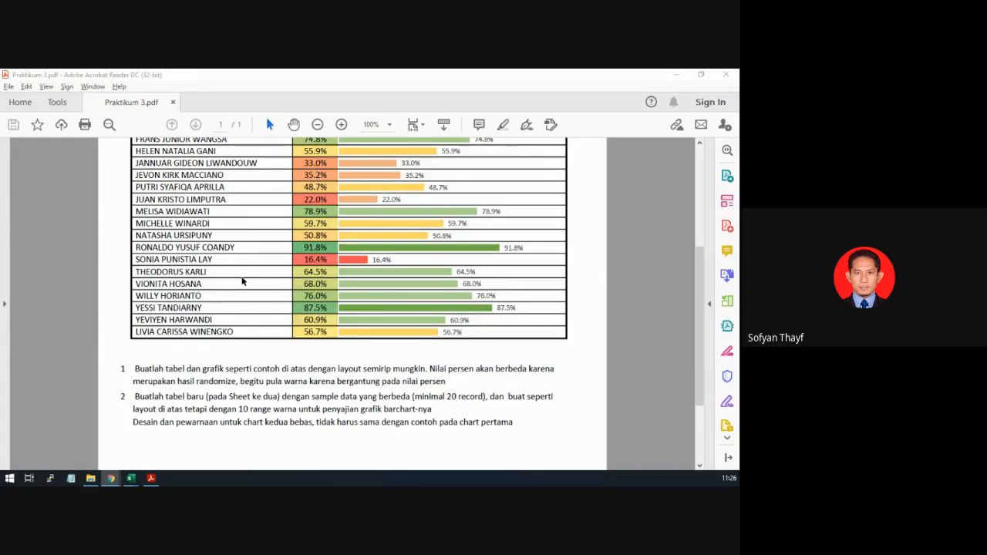
pyautogui.scroll(3, 242, 282)
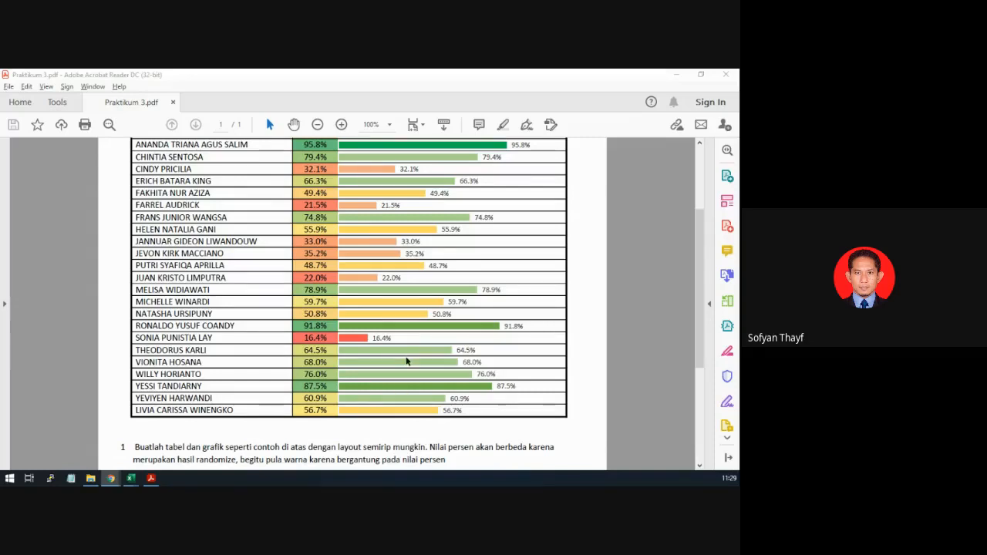
pyautogui.scroll(3, 406, 361)
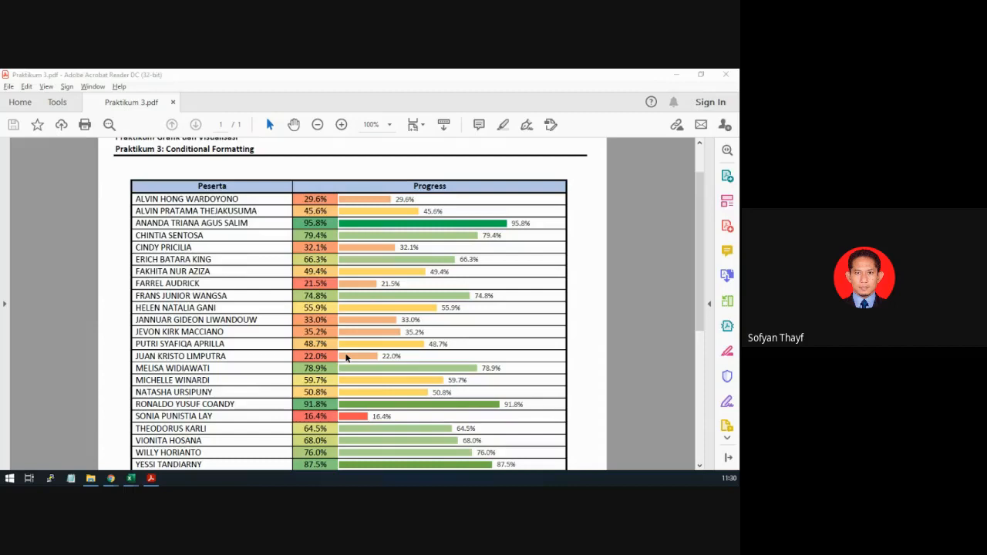
# Switch back to Excel and select the progress percentages in C4:C28 for inspection
pyautogui.hotkey('alt', 'Tab')
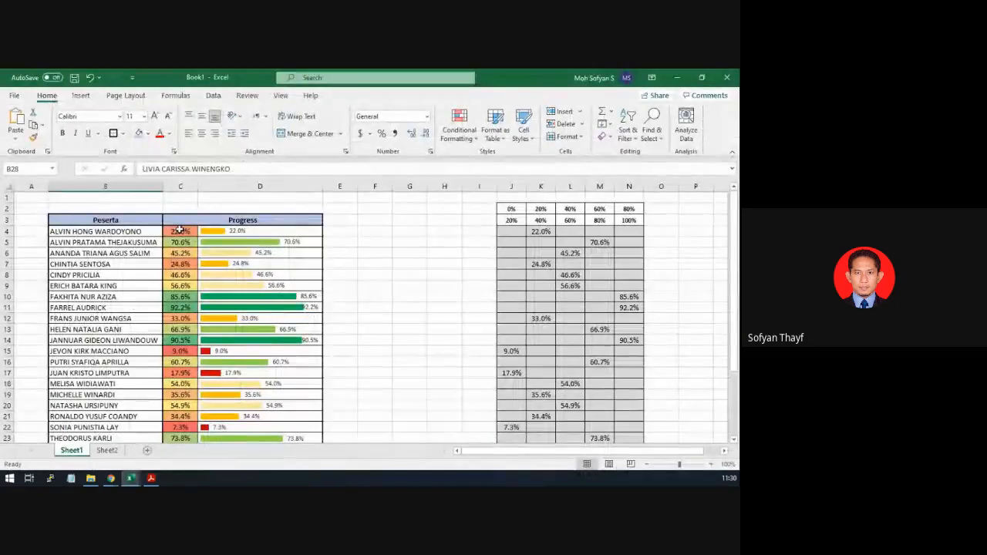
pyautogui.moveTo(180, 230); pyautogui.dragTo(185, 359)
pyautogui.scroll(4, 181, 346)
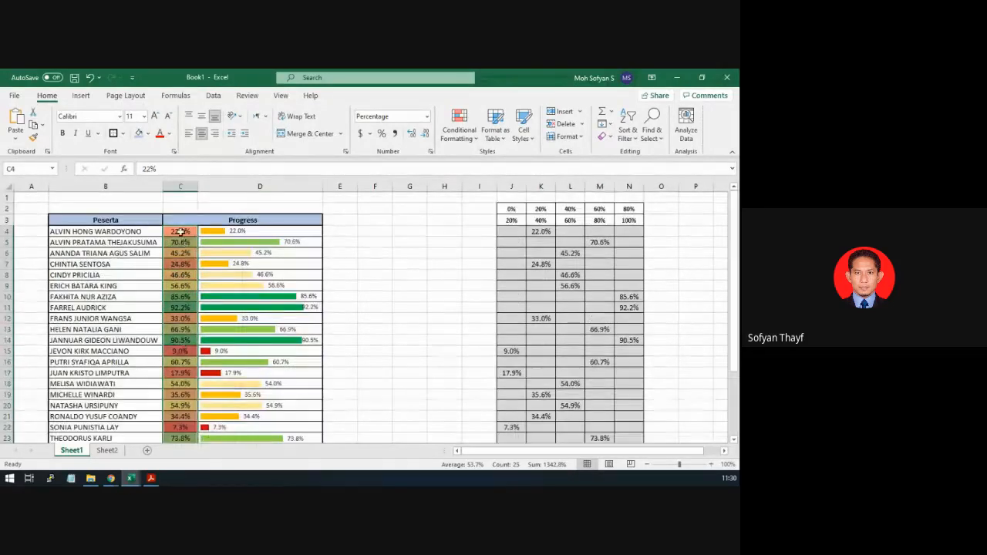
pyautogui.click(180, 231)
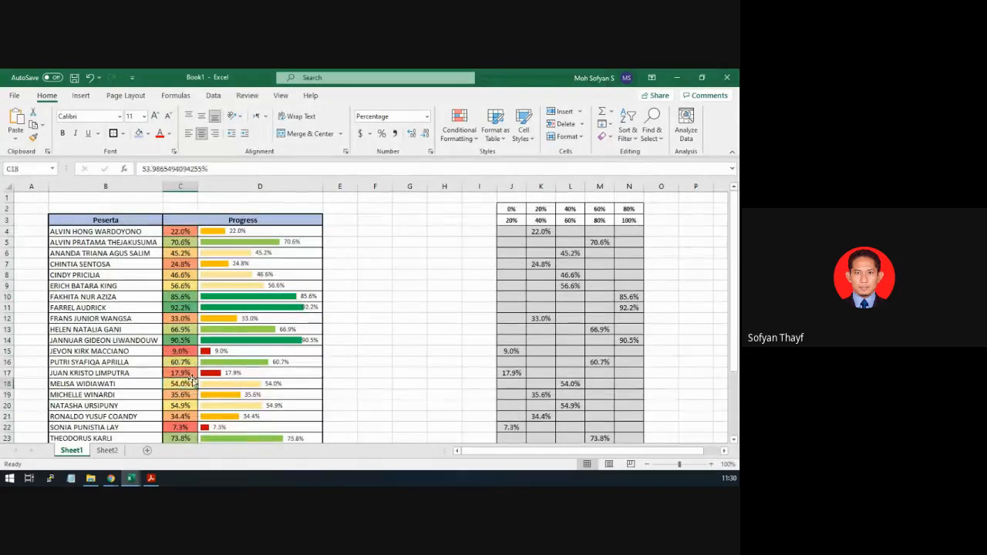
# Inspect the source range of the dark green bar series and select the helper formulas in J4:N28
pyautogui.click(224, 344)
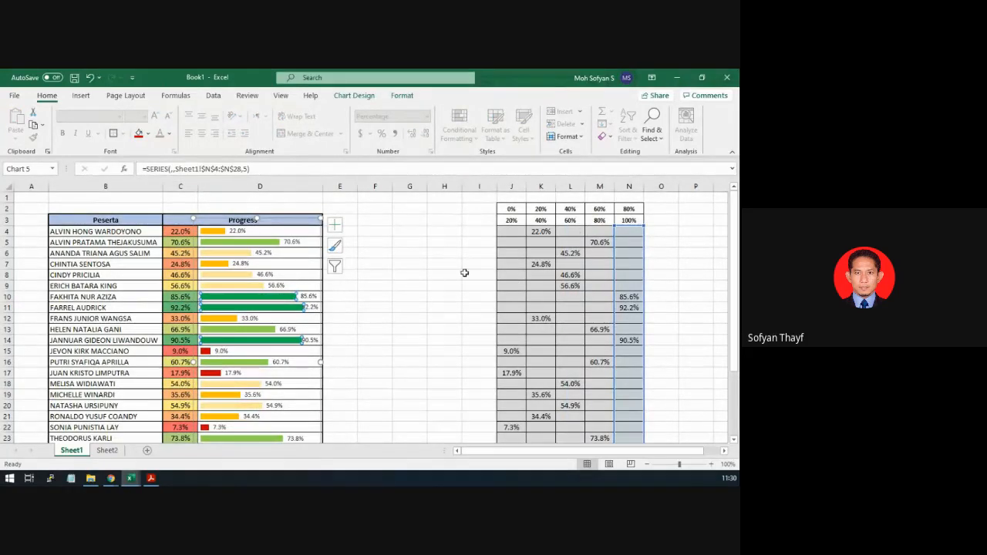
pyautogui.click(444, 253)
pyautogui.moveTo(507, 233); pyautogui.dragTo(629, 404)
pyautogui.scroll(2, 638, 373)
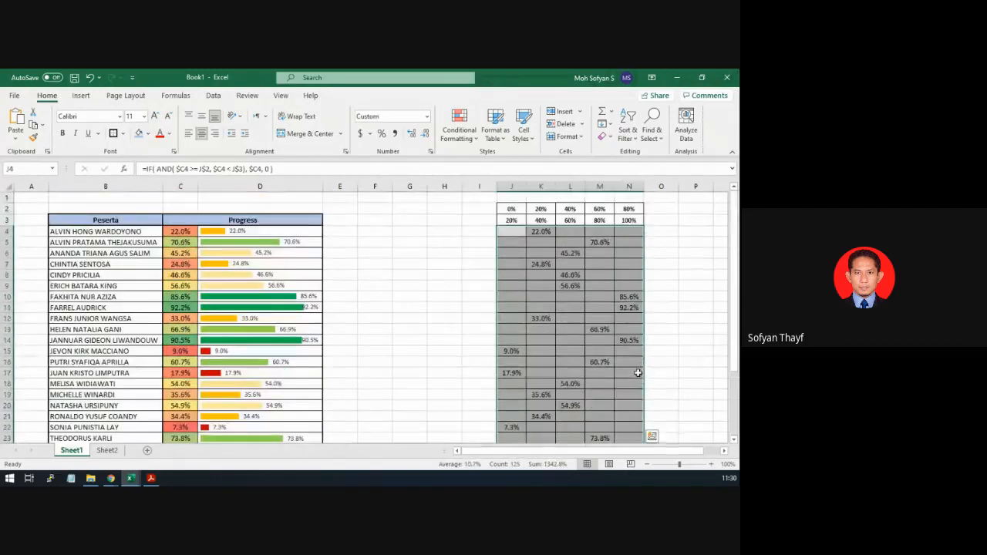
pyautogui.click(452, 228)
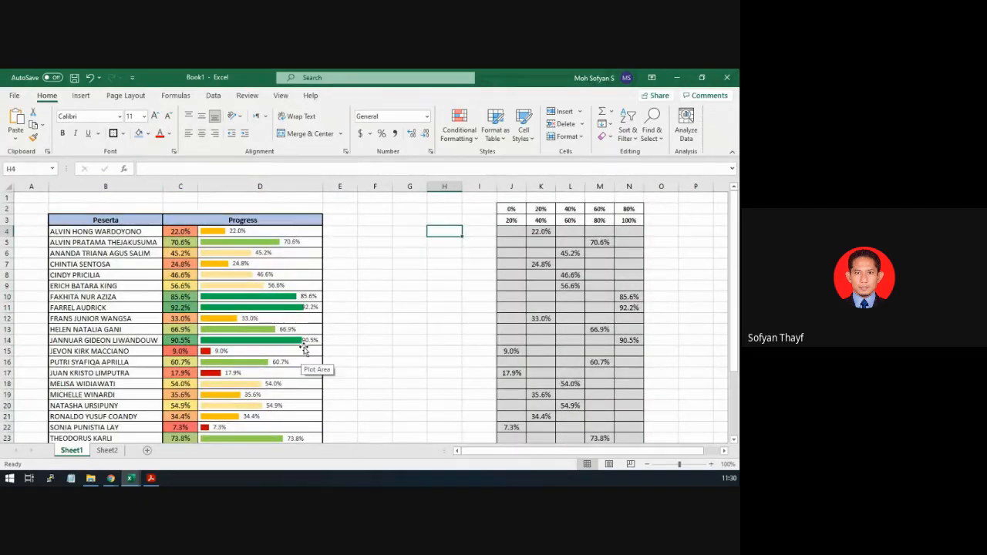
# Collapse helper columns J:N to zero width, and bring each one back by autofitting its width
pyautogui.moveTo(643, 189); pyautogui.dragTo(496, 190)
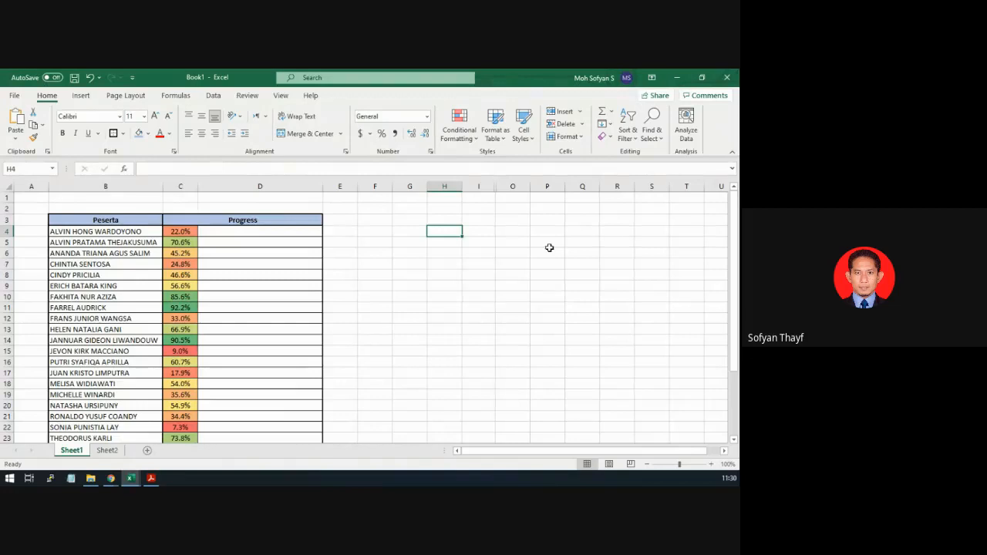
pyautogui.doubleClick(502, 185)
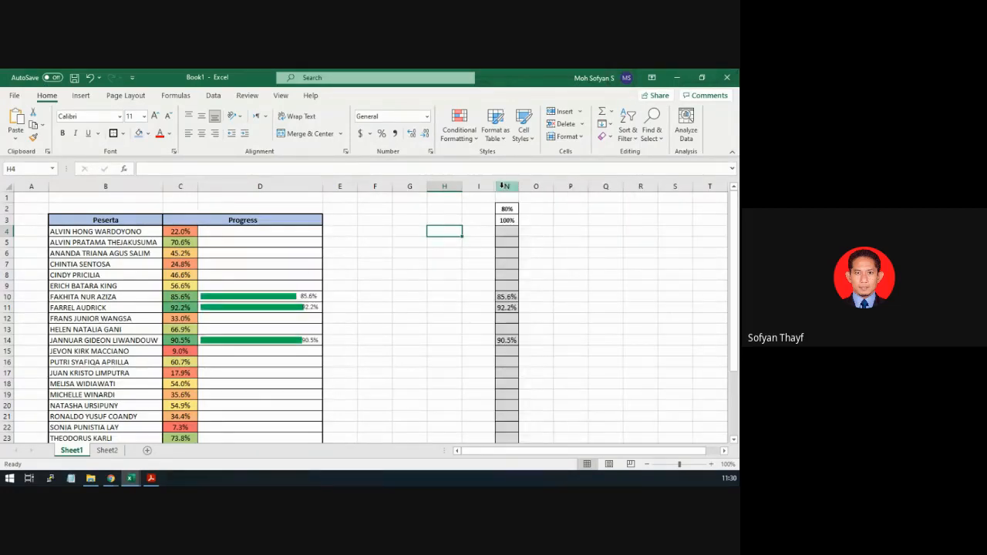
pyautogui.doubleClick(501, 186)
pyautogui.doubleClick(501, 187)
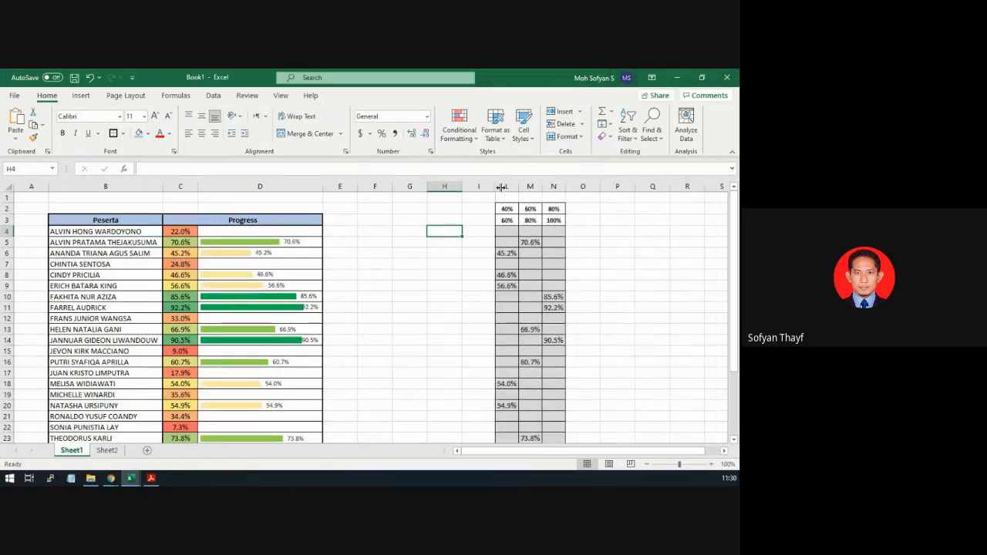
pyautogui.doubleClick(501, 186)
pyautogui.doubleClick(501, 187)
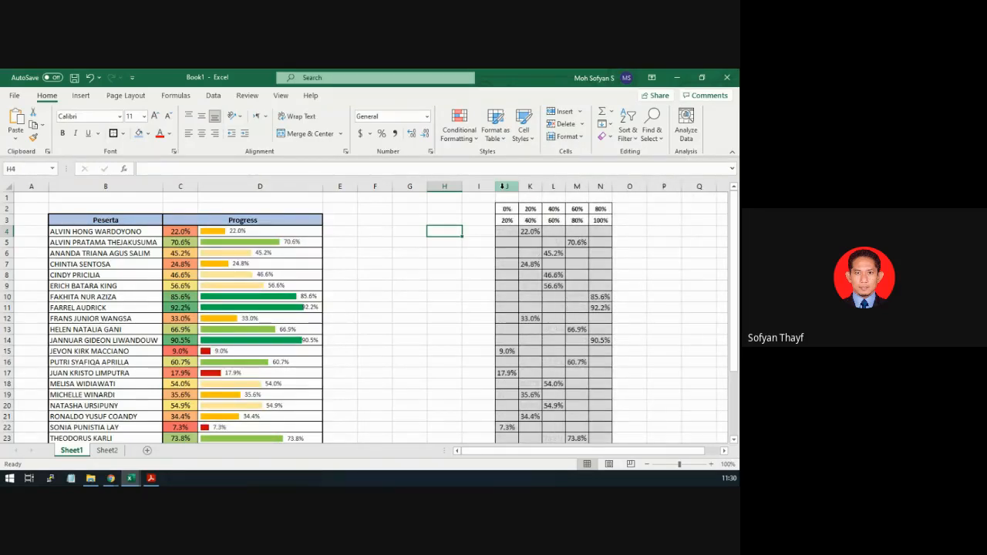
# Widen helper columns J:N together to one equal width slightly larger than the autofit size
pyautogui.moveTo(503, 186); pyautogui.dragTo(597, 185)
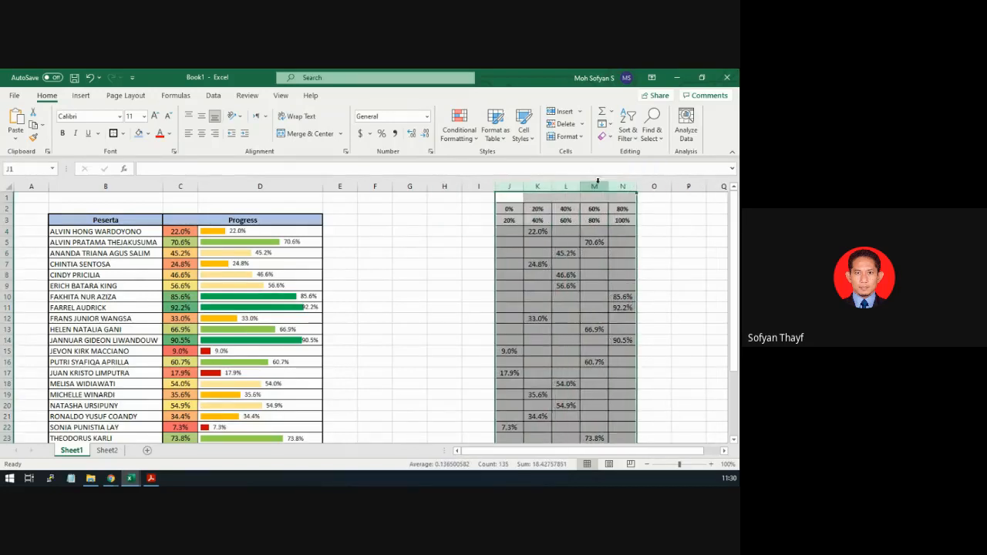
pyautogui.click(458, 276)
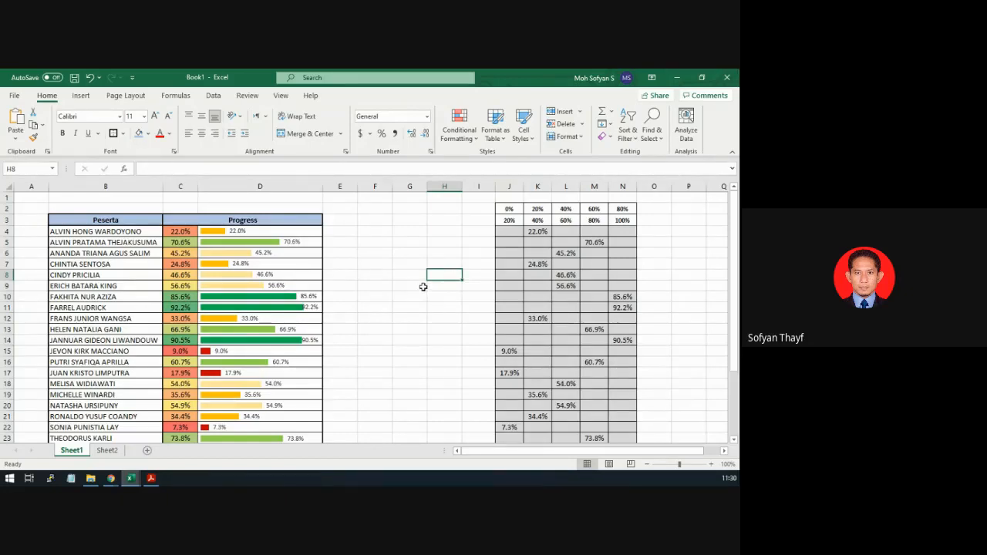
# Check the source range of the light green bar series, and switch to the Praktikum 3 PDF to compare its example table
pyautogui.click(239, 245)
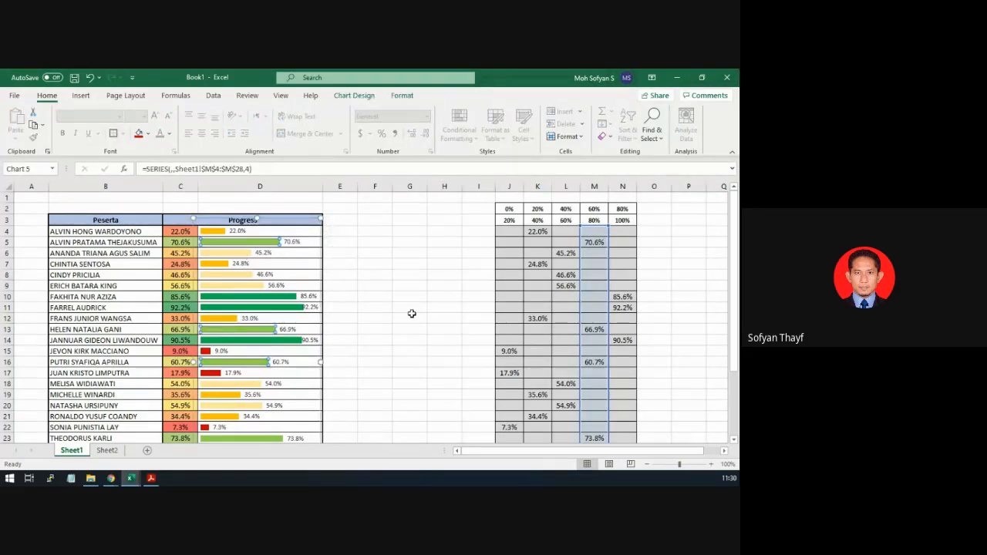
pyautogui.click(410, 317)
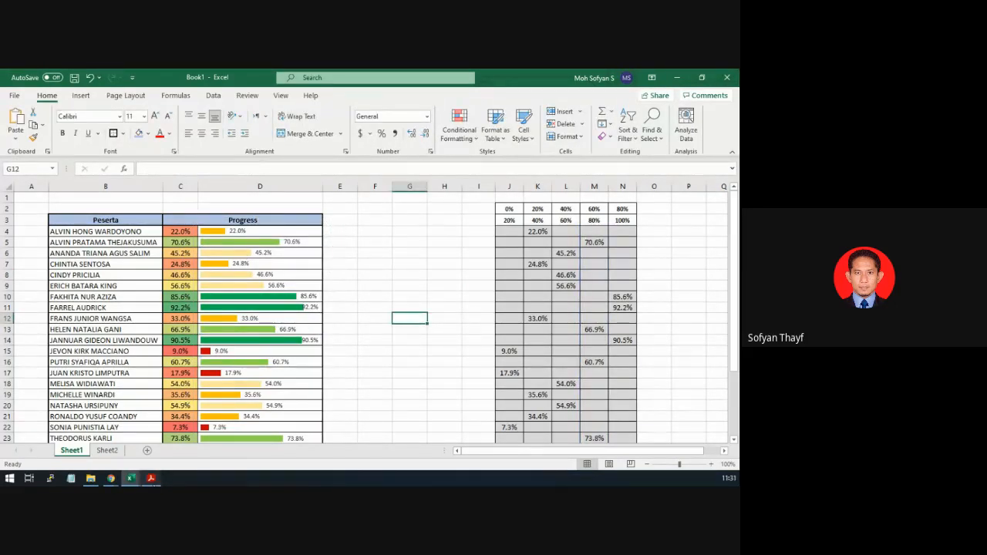
pyautogui.click(151, 478)
pyautogui.scroll(-3, 427, 279)
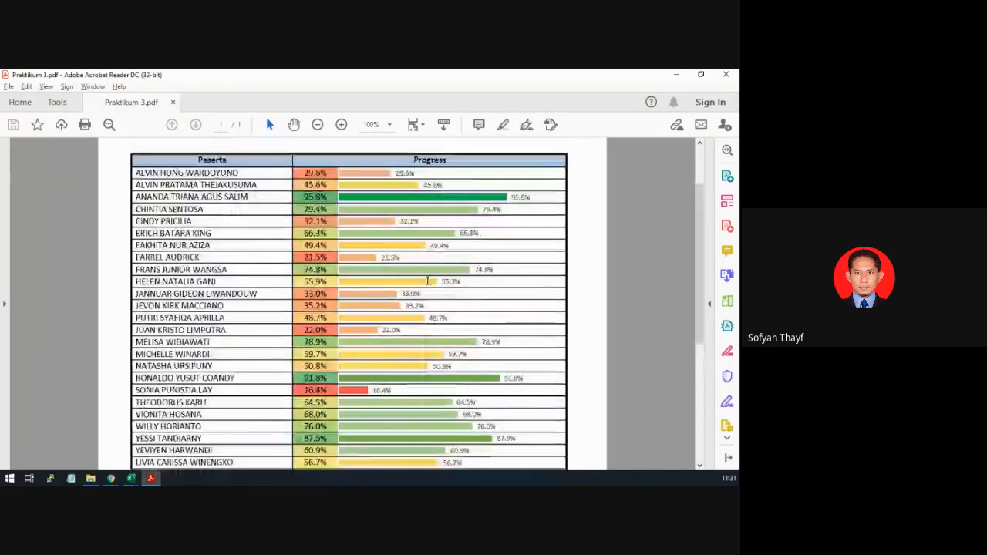
pyautogui.scroll(5, 233, 350)
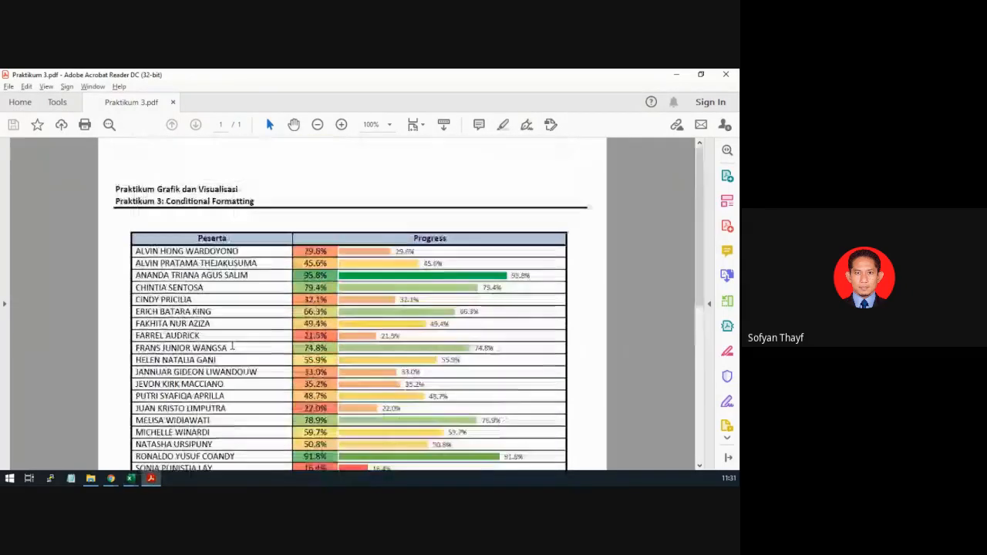
pyautogui.scroll(-3, 233, 347)
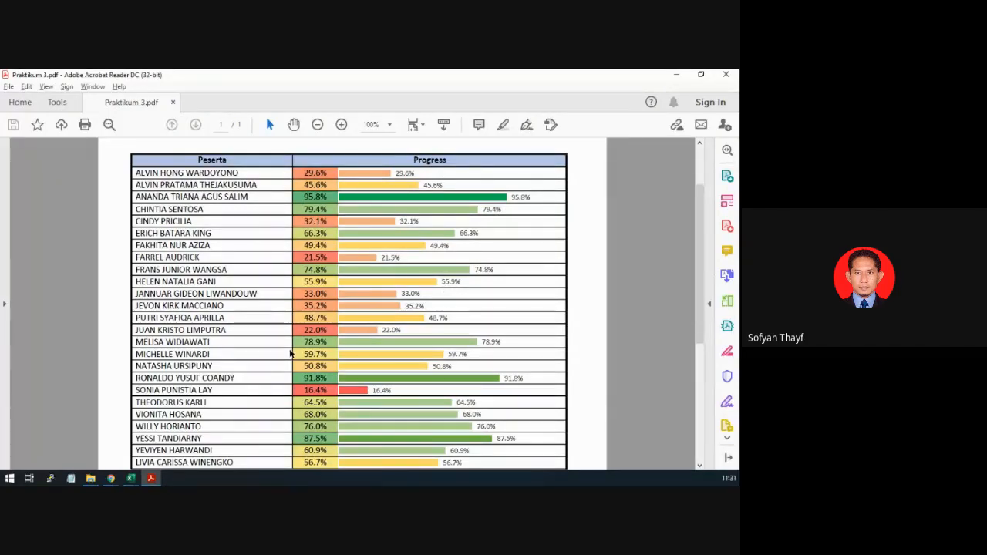
# Return to Excel and examine the range limits in J2:N3 against the helper values beneath them
pyautogui.hotkey('alt', 'Tab')
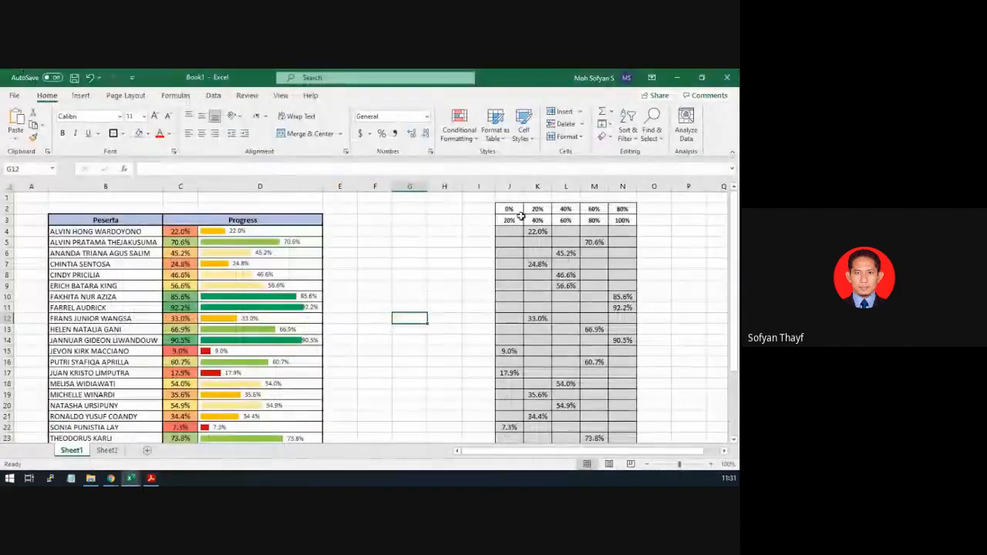
pyautogui.moveTo(509, 211); pyautogui.dragTo(652, 220)
pyautogui.click(649, 241)
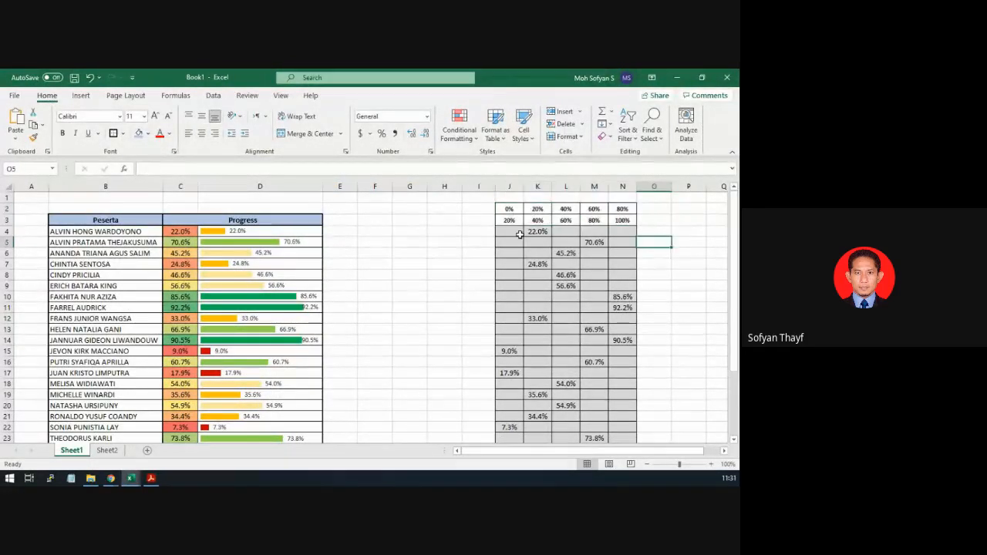
pyautogui.click(660, 344)
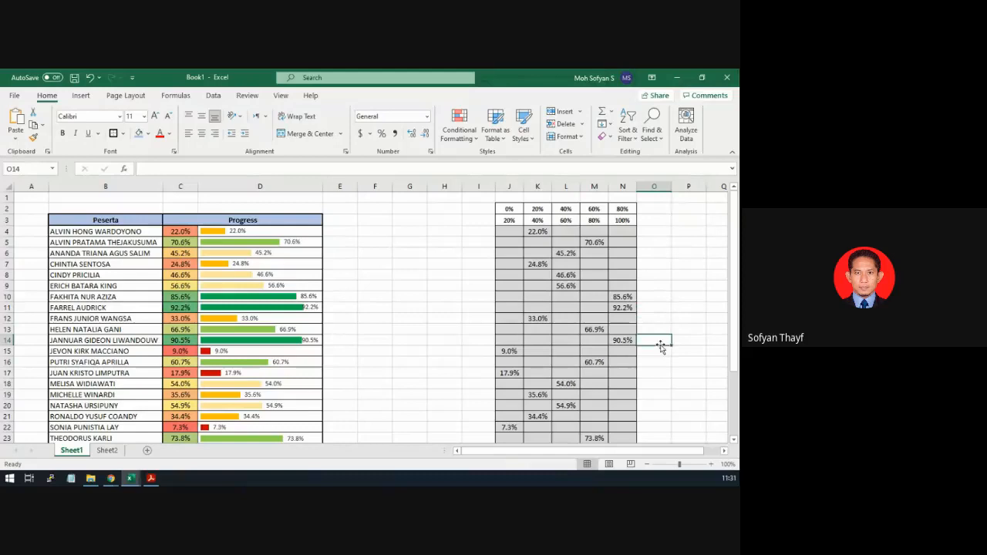
pyautogui.click(430, 339)
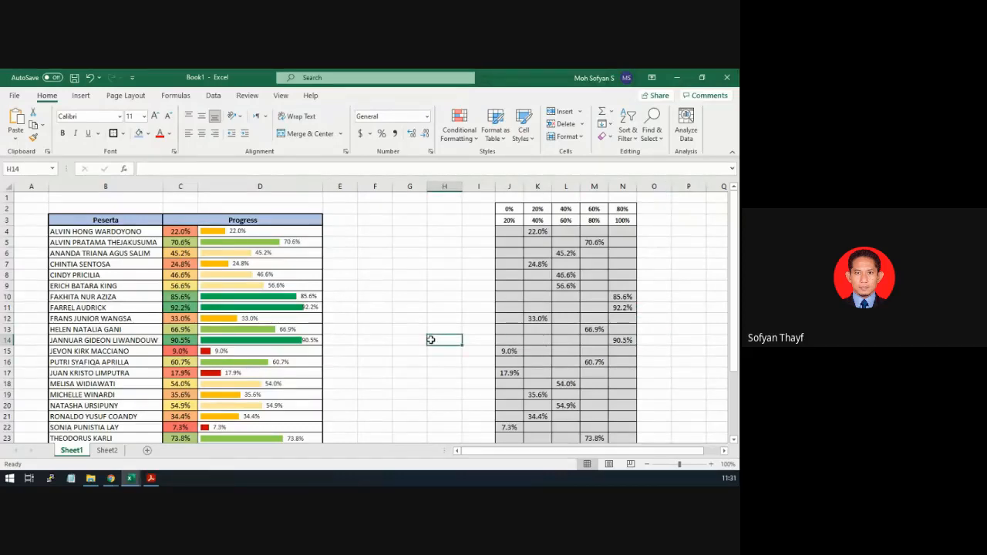